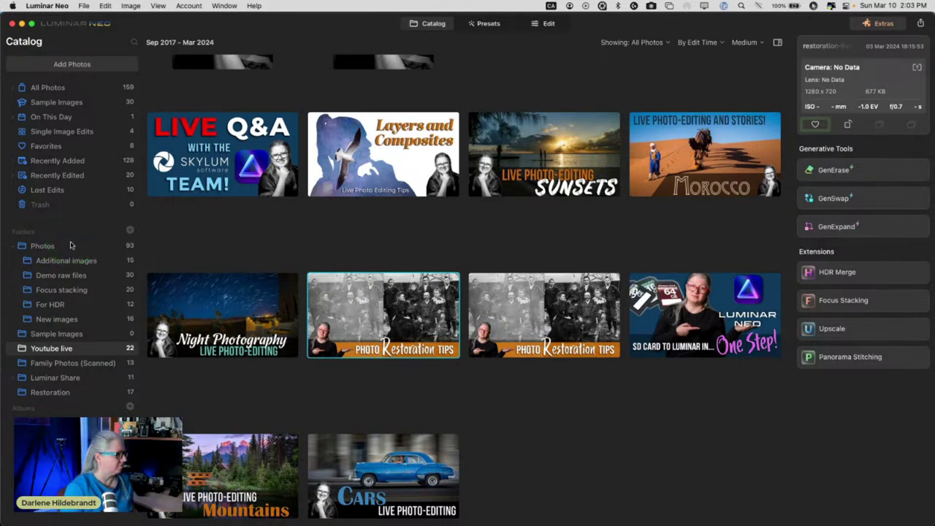
# Step: Open the recently used Luminar Neo Catalog stored in the personal user folder
pyautogui.click(85, 5)
pyautogui.moveTo(117, 20)
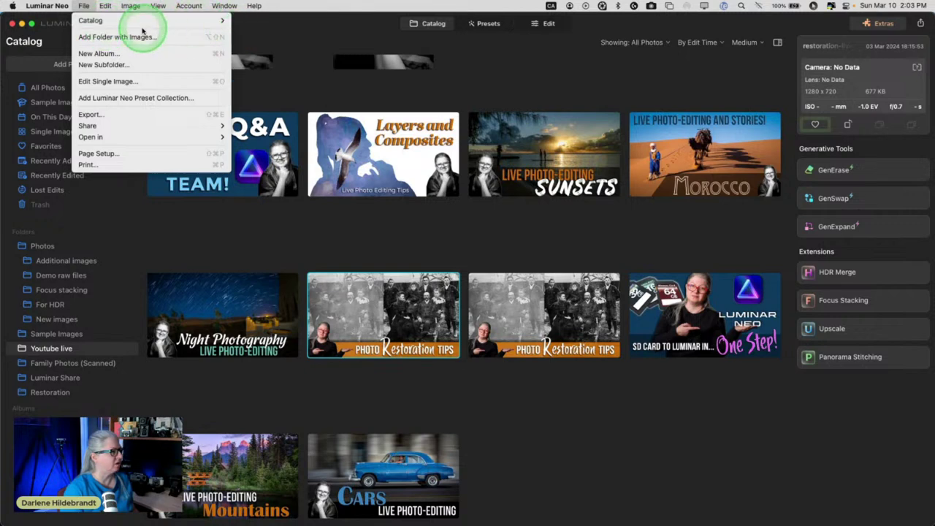
pyautogui.moveTo(270, 65)
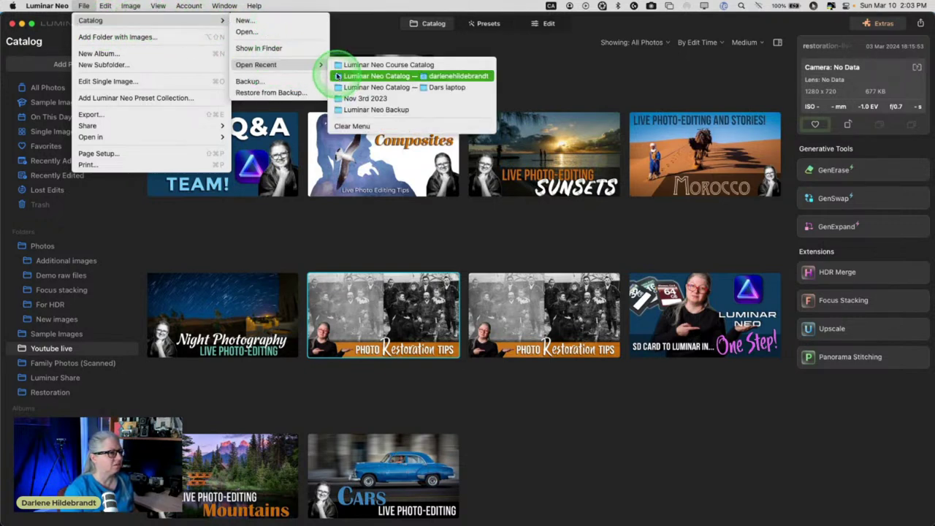
pyautogui.click(365, 77)
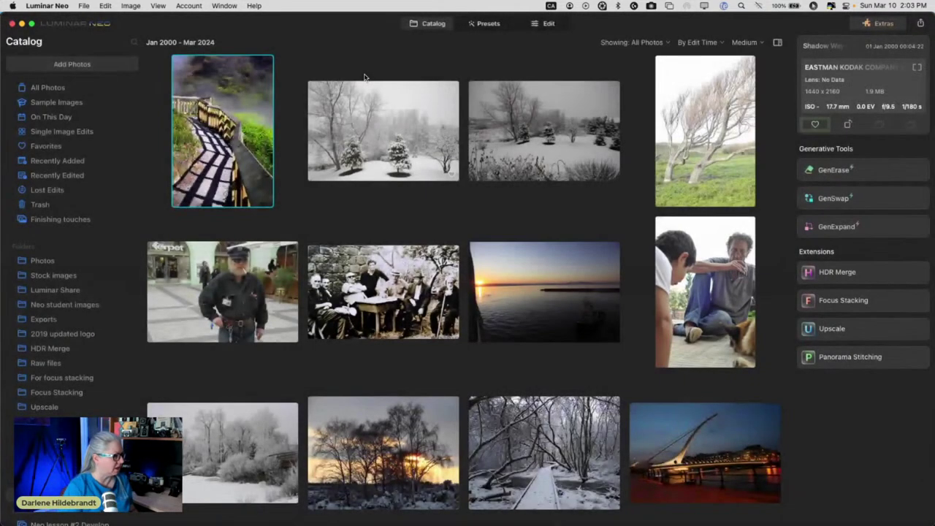
# Step: Expand the Not used yet folder and show the photos in its Restoration subfolder
pyautogui.scroll(-5, 83, 293)
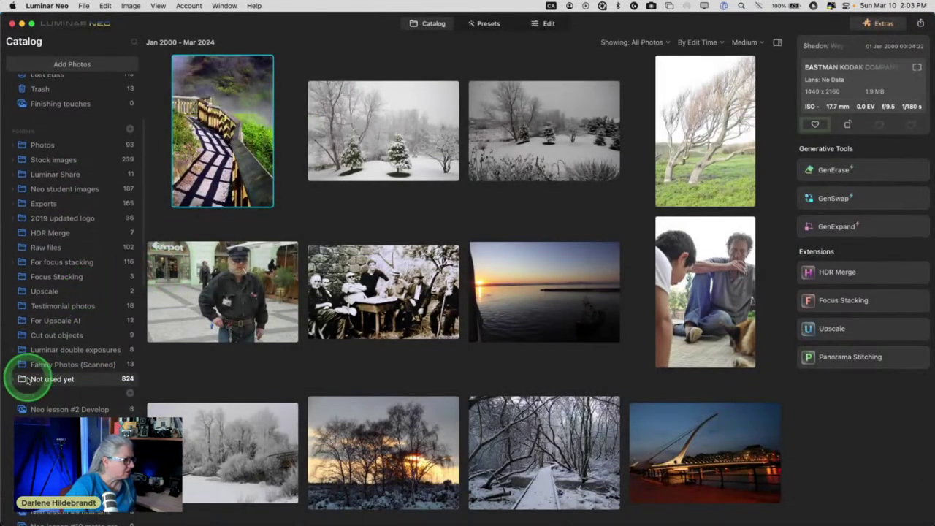
pyautogui.click(16, 379)
pyautogui.scroll(-6, 13, 382)
pyautogui.scroll(-7, 13, 383)
pyautogui.click(30, 376)
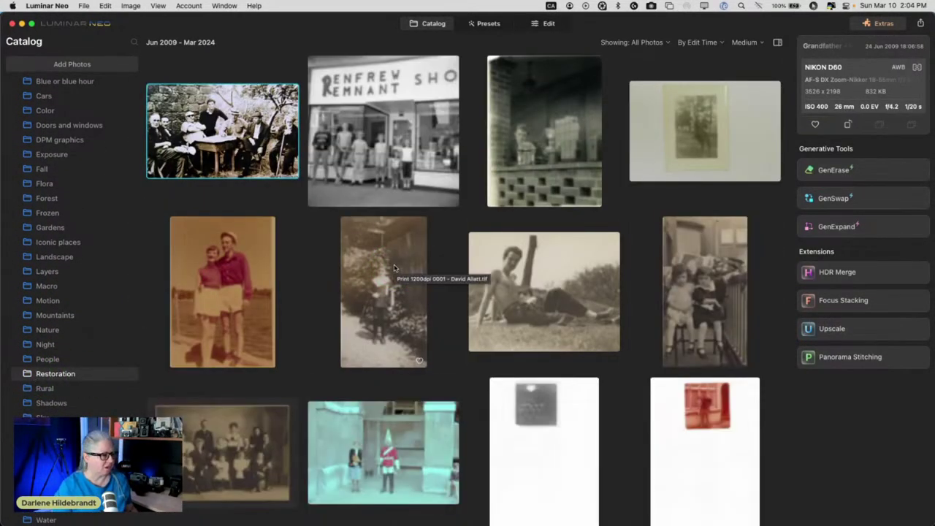
pyautogui.click(393, 268)
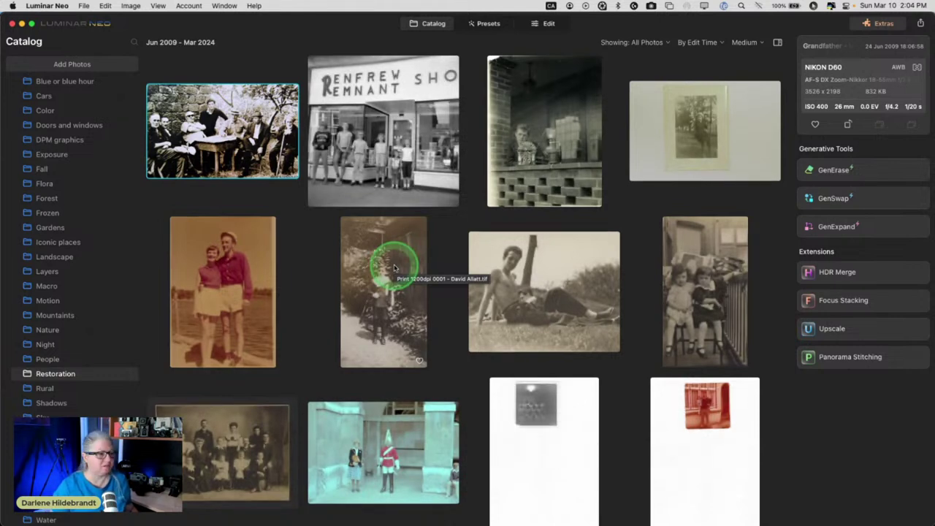
# Step: Switch to Lightroom Classic and compare the Renfrew Remnant storefront negative with its colour version, then return to the thumbnail grid
pyautogui.press('super+Tab')
pyautogui.press('super+Tab')
pyautogui.press('super+Tab')
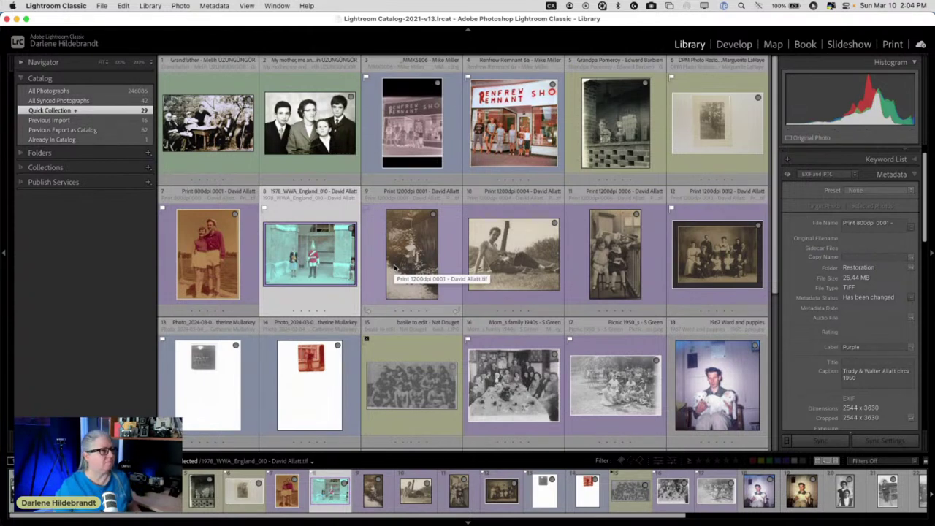
pyautogui.moveTo(357, 117); pyautogui.dragTo(372, 122)
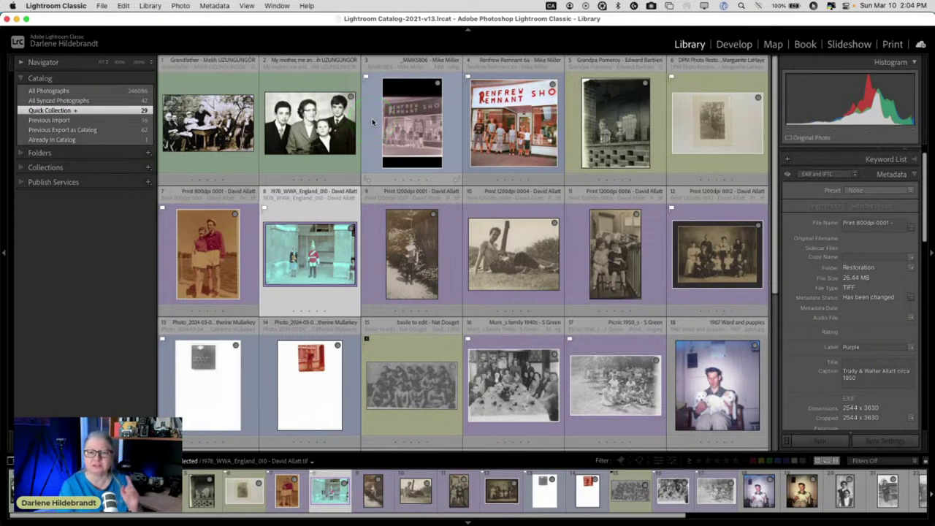
pyautogui.doubleClick(371, 122)
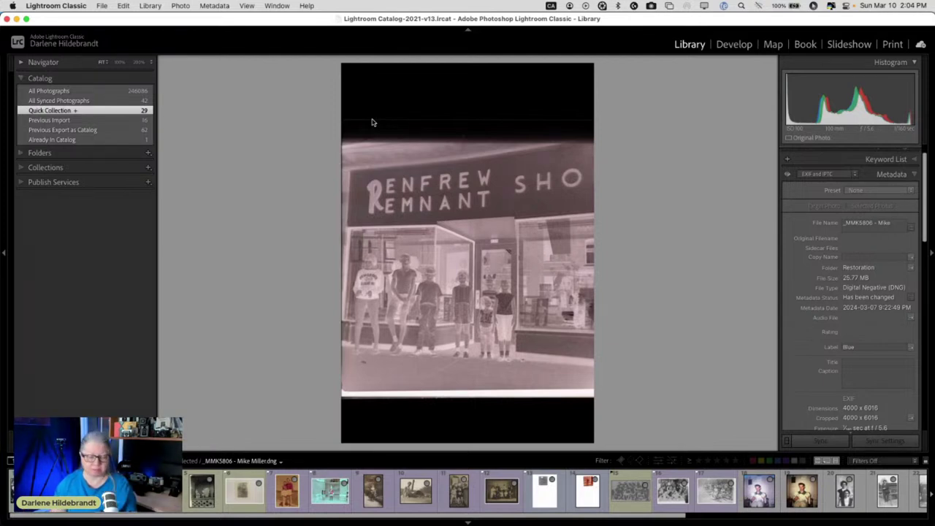
pyautogui.press('Right')
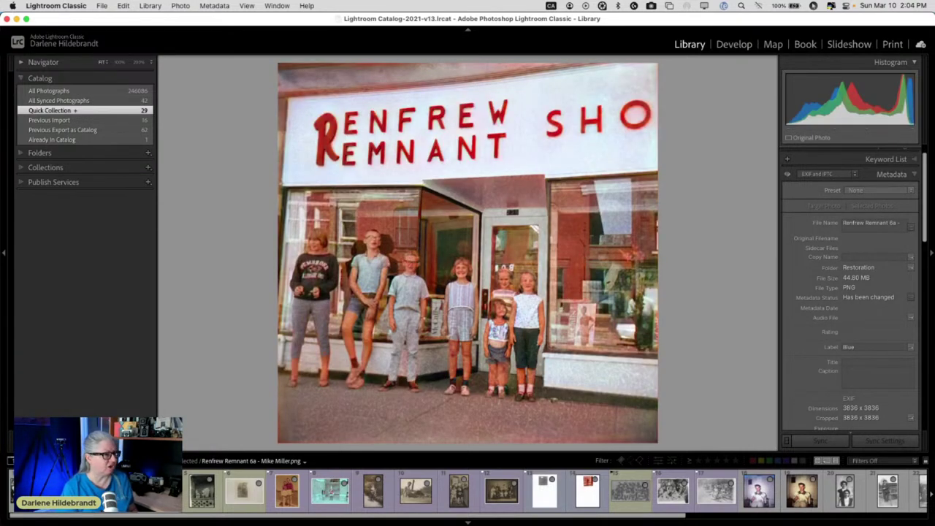
pyautogui.press('Left')
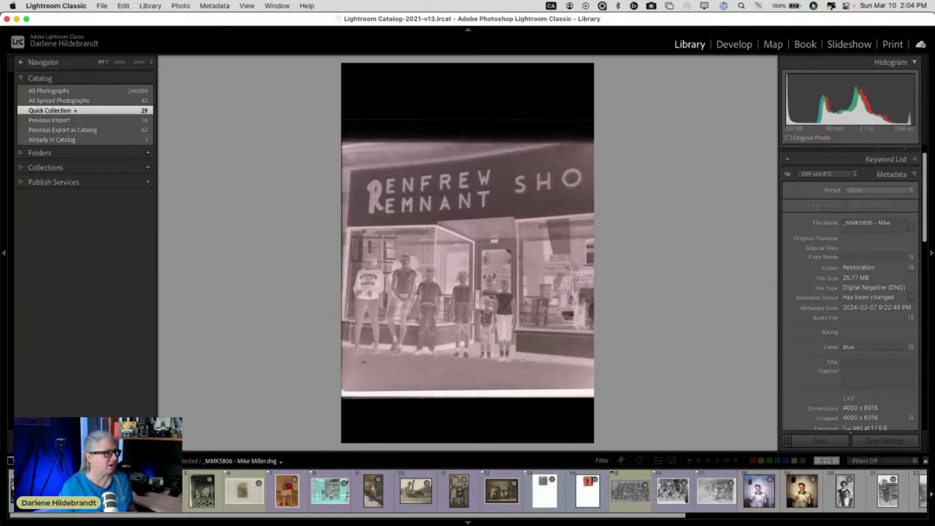
pyautogui.press('g')
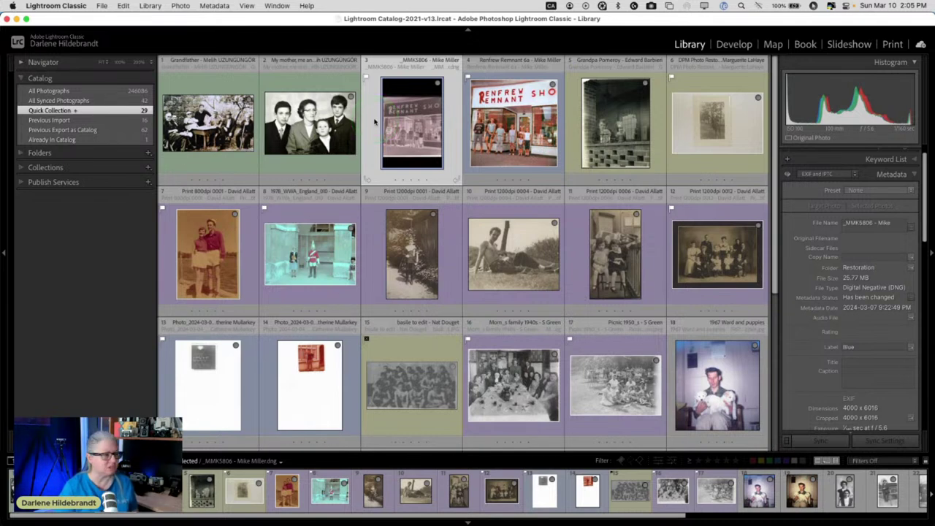
# Step: Inspect the paper texture in the black-and-white portrait of the mother and three boys at 100%, then return to the grid
pyautogui.doubleClick(293, 132)
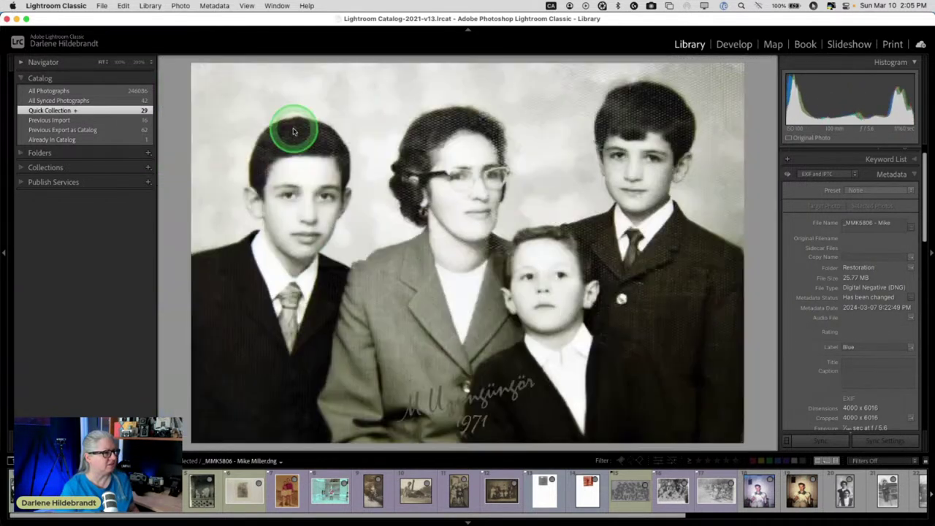
pyautogui.click(398, 211)
pyautogui.hscroll(5, 406, 214)
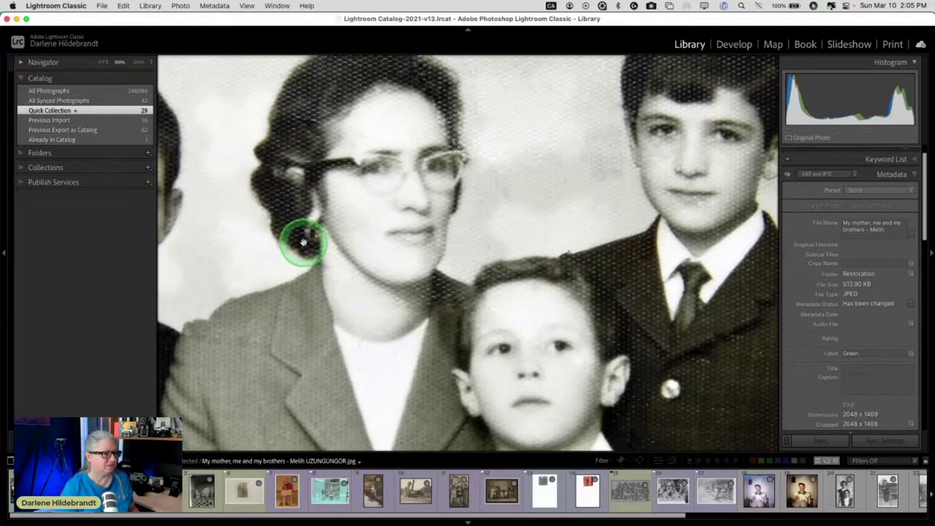
pyautogui.click(368, 232)
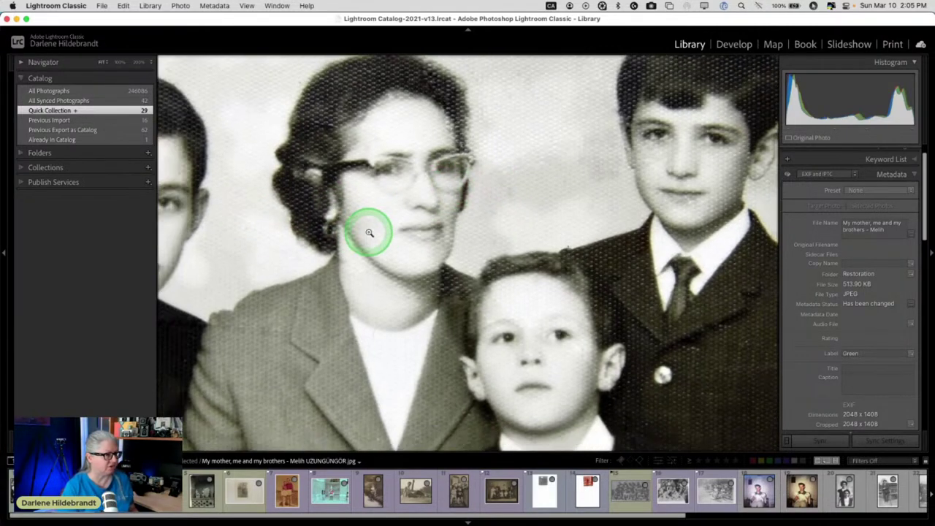
pyautogui.press('g')
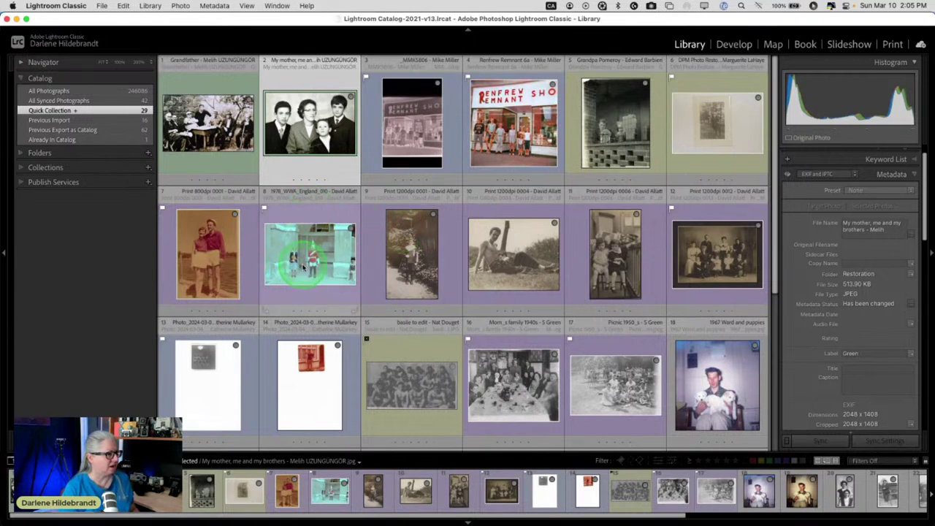
# Step: View the colour casts in the faded lakeside couple print and the England guard photo, then return to the grid
pyautogui.doubleClick(200, 257)
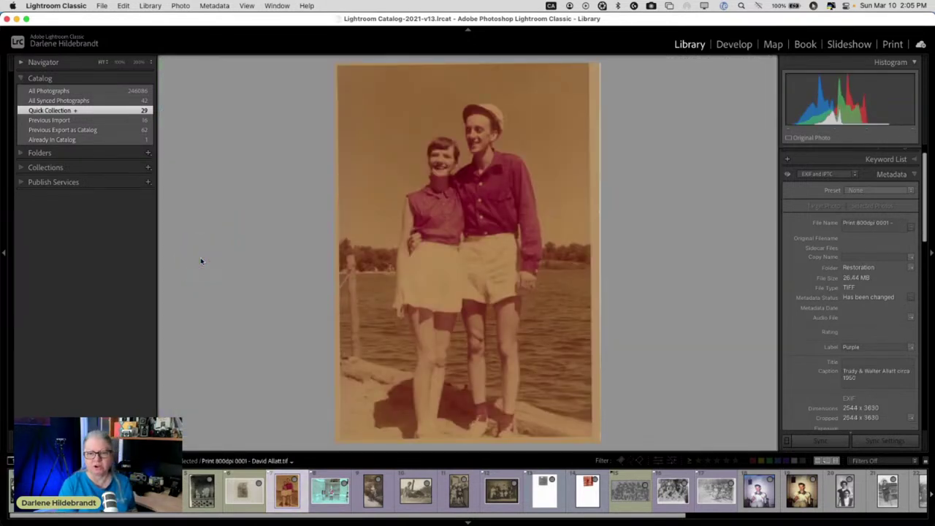
pyautogui.press('Right')
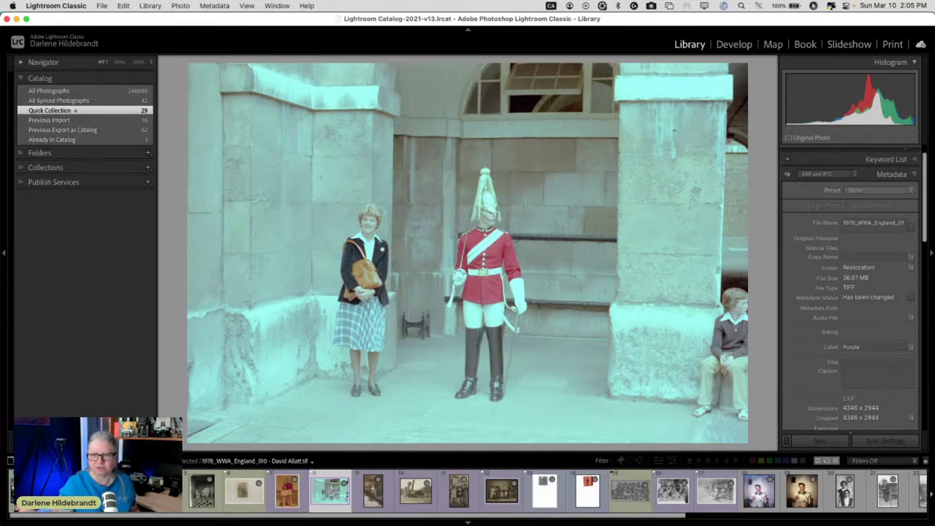
pyautogui.press('g')
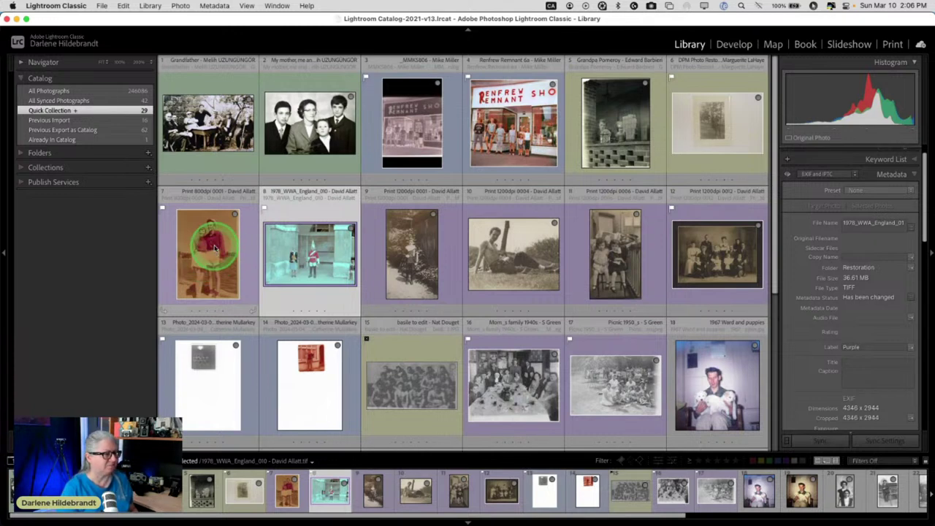
# Step: Examine the sepia prints enlarged one by one, from the boy in the garden path to the uniformed group scan, including that scan's metadata
pyautogui.scroll(-2, 214, 249)
pyautogui.click(382, 229)
pyautogui.press('e')
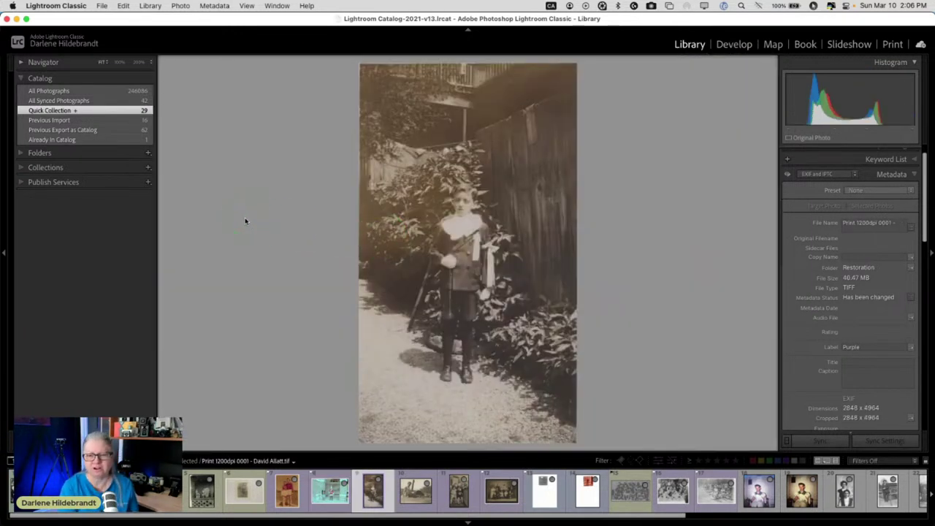
pyautogui.press('Right')
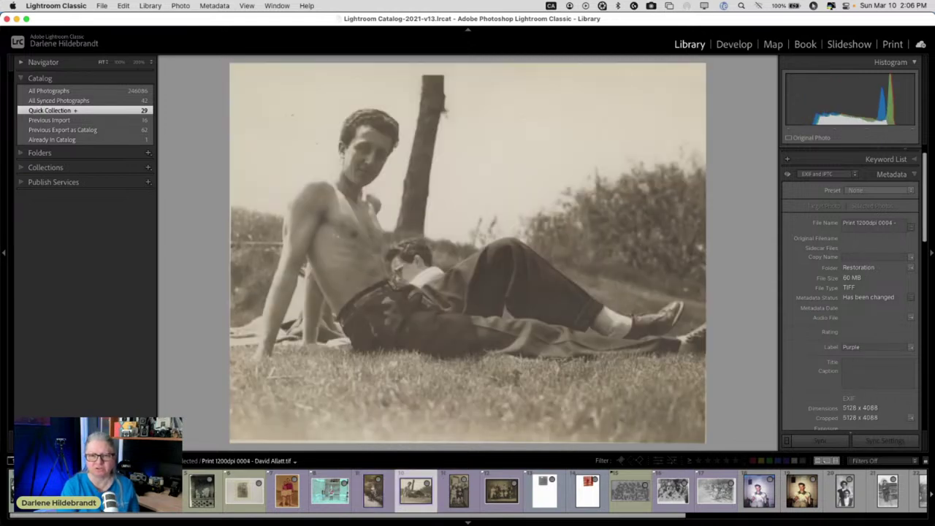
pyautogui.press('Right')
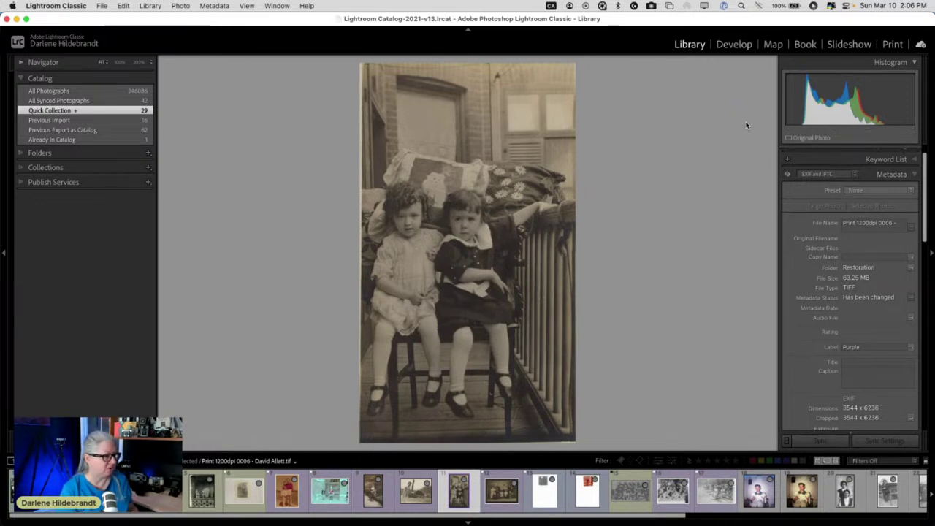
pyautogui.press('Right')
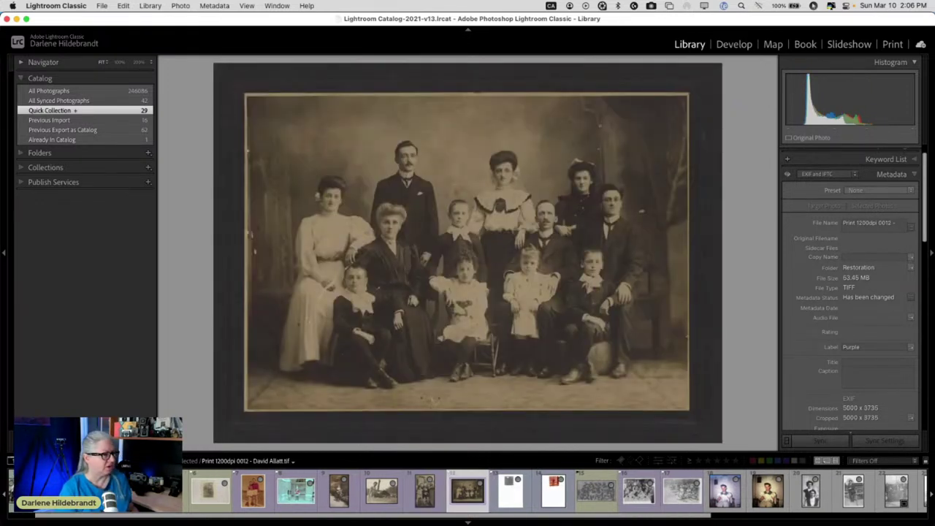
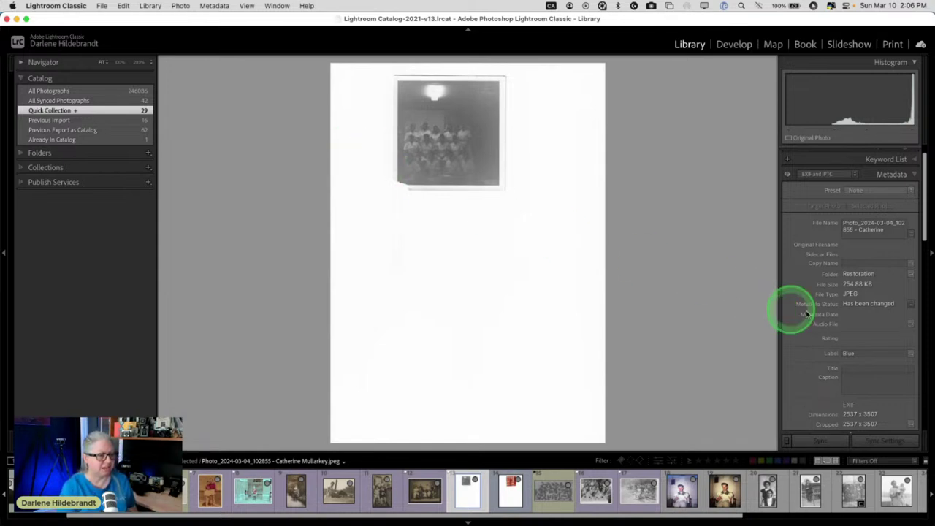
pyautogui.scroll(-3, 825, 314)
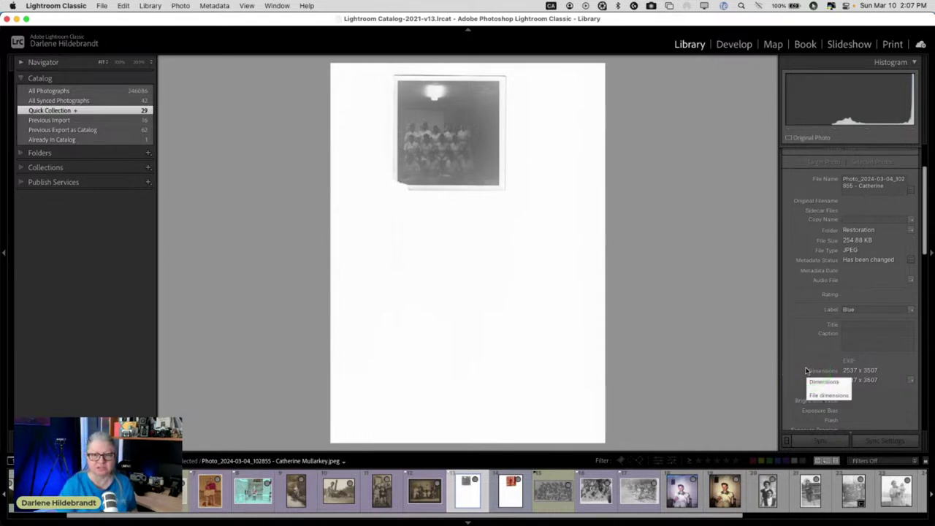
pyautogui.press('Right')
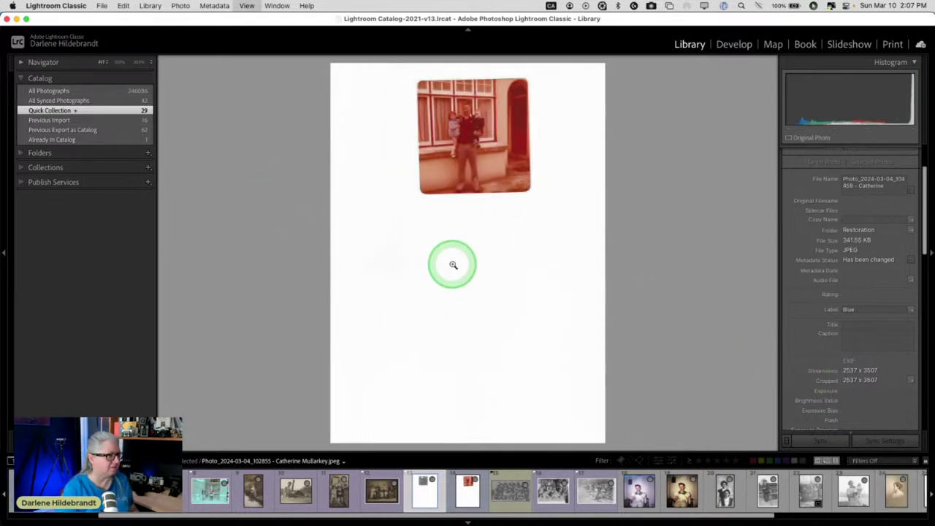
pyautogui.press('r')
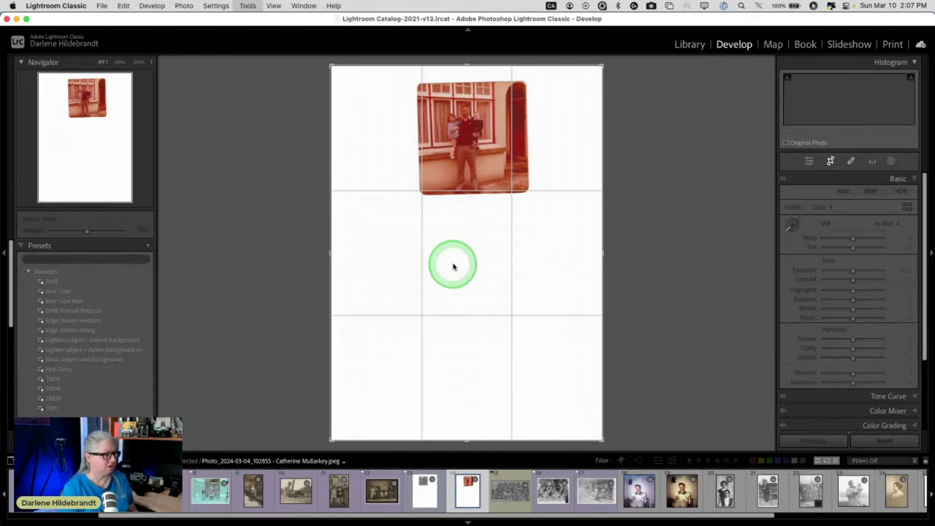
pyautogui.doubleClick(453, 266)
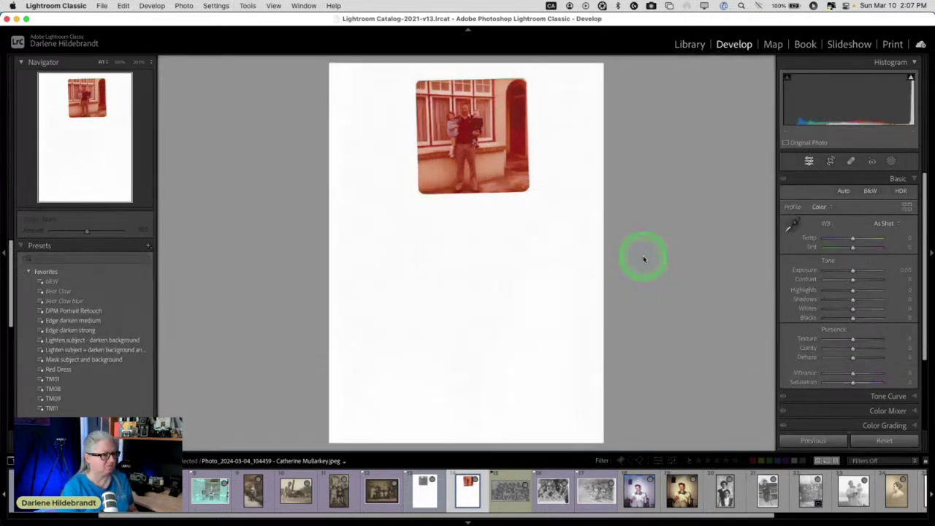
pyautogui.press('Left')
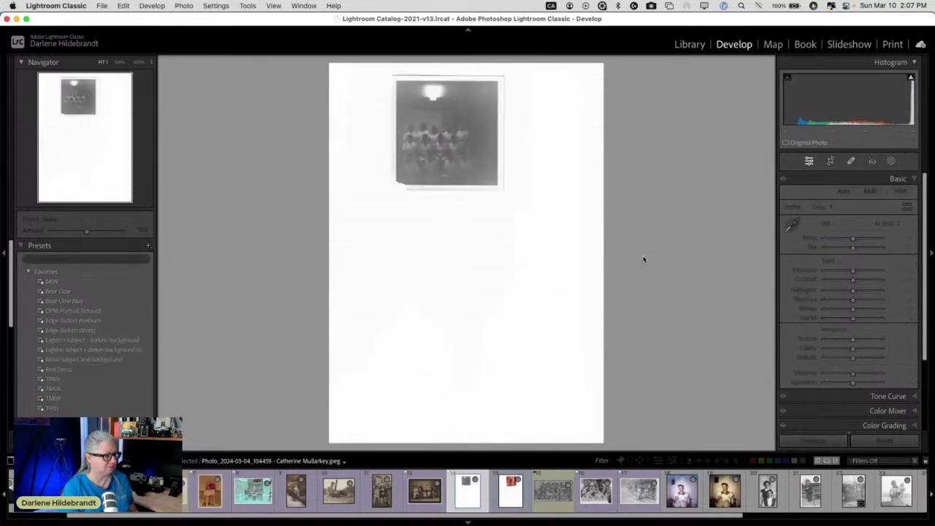
# Step: Crop the black-and-white uniformed group scan down to the small photo with its white border, removing the blank scanner area
pyautogui.press('r')
pyautogui.click(436, 59)
pyautogui.moveTo(436, 59); pyautogui.dragTo(466, 72)
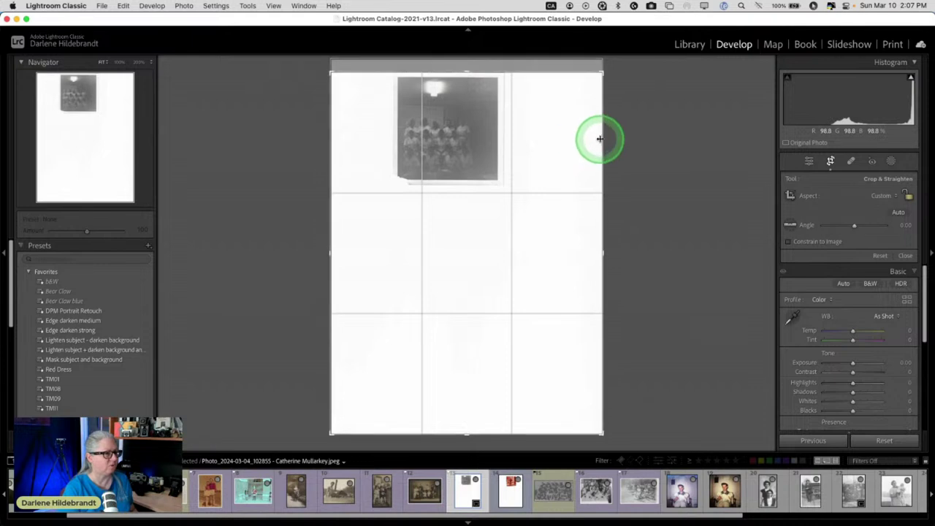
pyautogui.moveTo(601, 139); pyautogui.dragTo(554, 136)
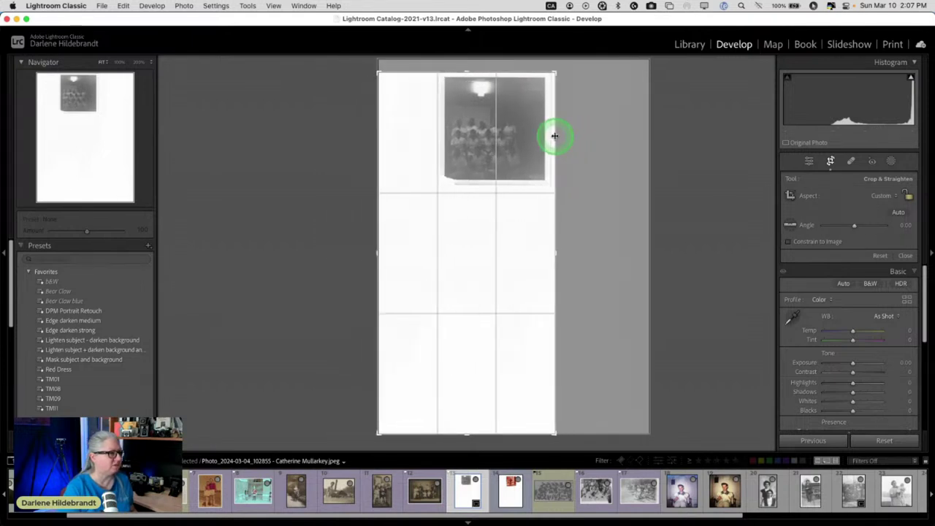
pyautogui.moveTo(373, 144); pyautogui.dragTo(405, 142)
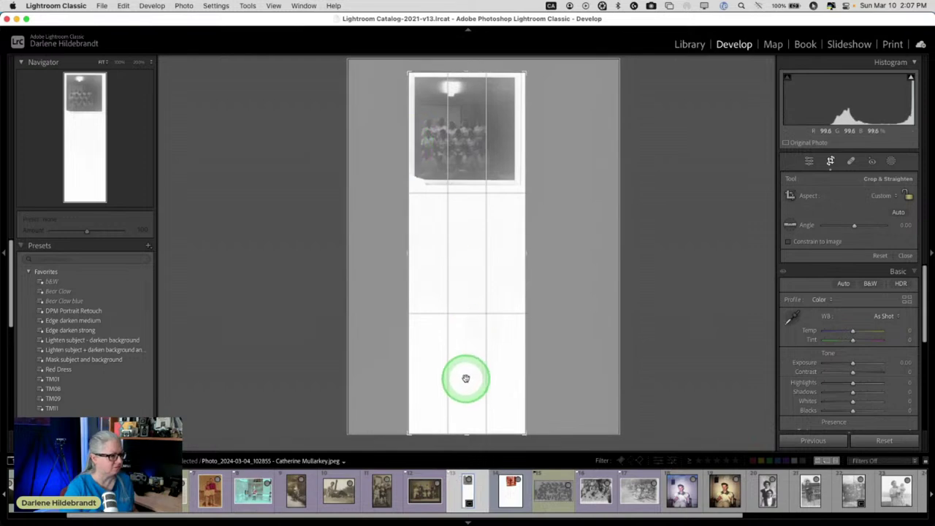
pyautogui.moveTo(465, 434); pyautogui.dragTo(463, 309)
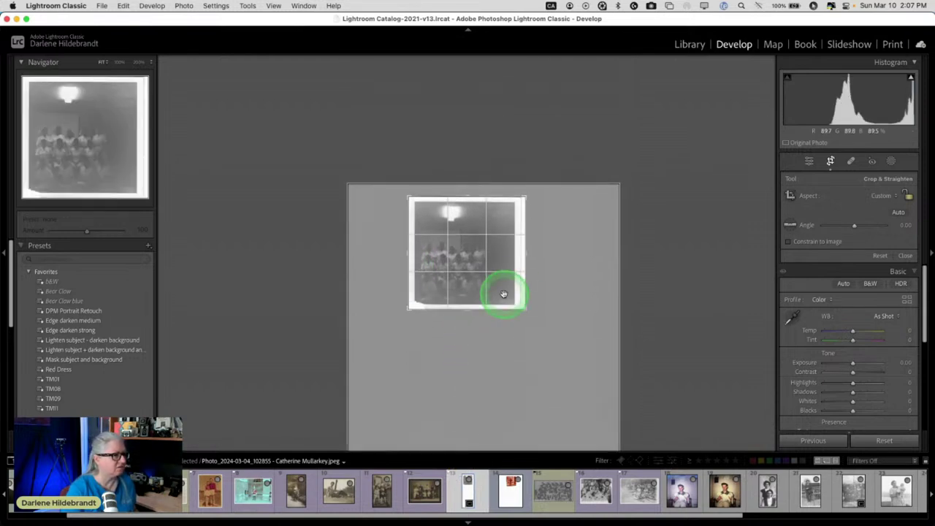
pyautogui.moveTo(528, 253); pyautogui.dragTo(526, 252)
pyautogui.moveTo(418, 249); pyautogui.dragTo(411, 252)
pyautogui.press('Return')
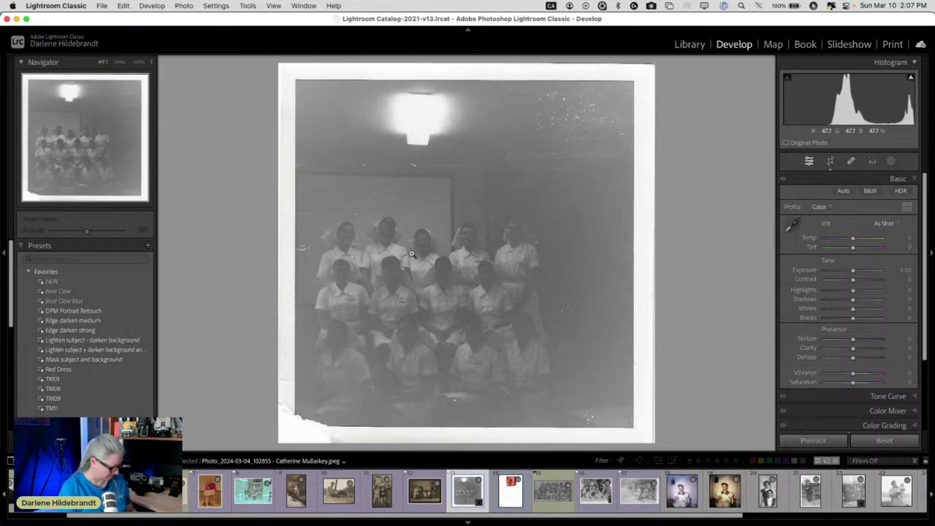
# Step: Fine-tune the group photo's crop along its right-hand white border
pyautogui.press('r')
pyautogui.moveTo(650, 187); pyautogui.dragTo(647, 185)
pyautogui.press('Return')
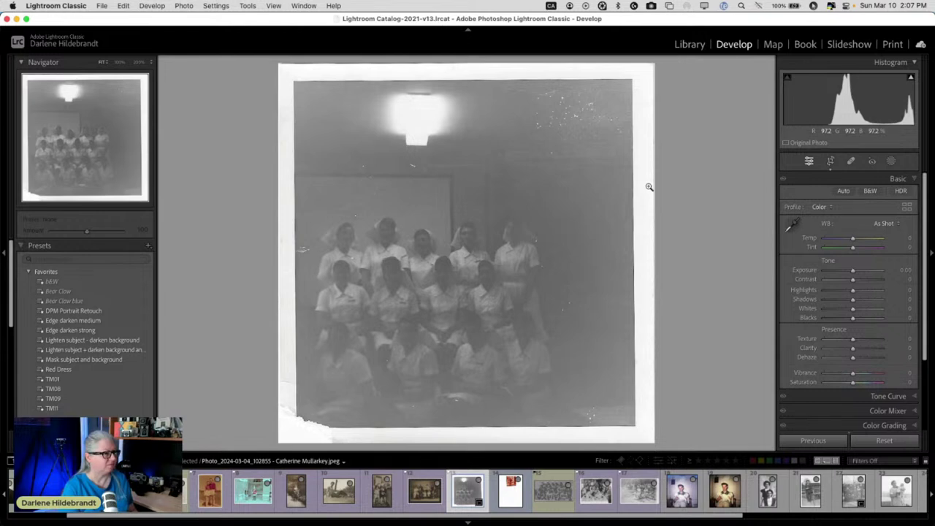
# Step: Check the cropped group photo's pixel dimensions in its metadata and return to the grid of submitted photos
pyautogui.press('e')
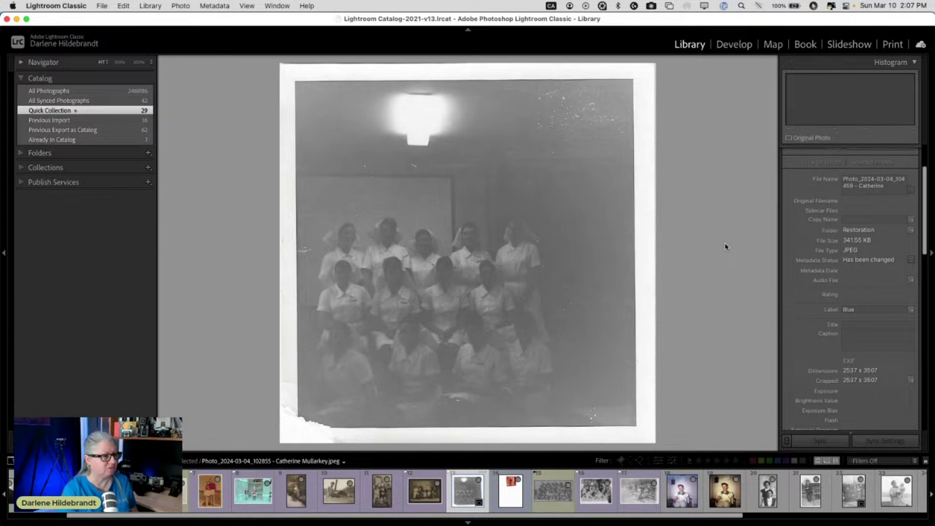
pyautogui.click(835, 309)
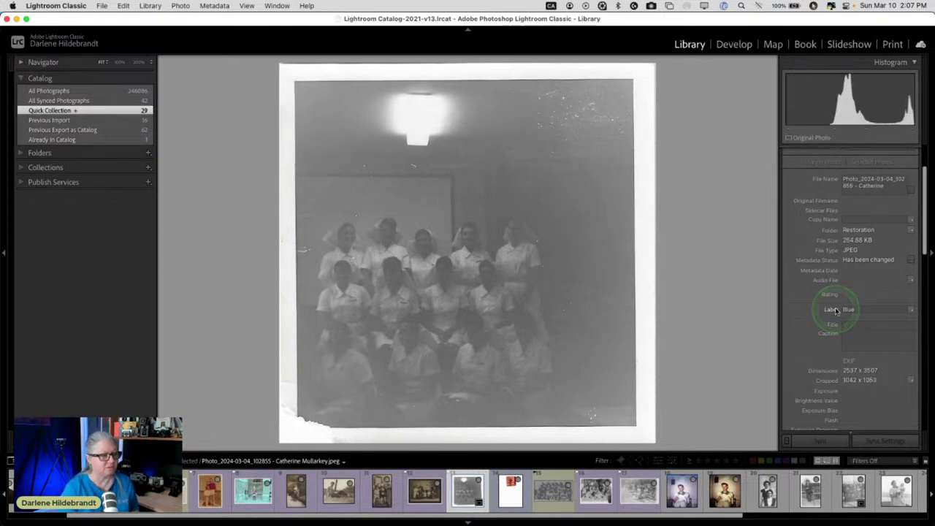
pyautogui.moveTo(829, 336)
pyautogui.mouseDown()
pyautogui.moveTo(834, 371)
pyautogui.moveTo(887, 388)
pyautogui.moveTo(840, 388)
pyautogui.moveTo(868, 387)
pyautogui.mouseUp()
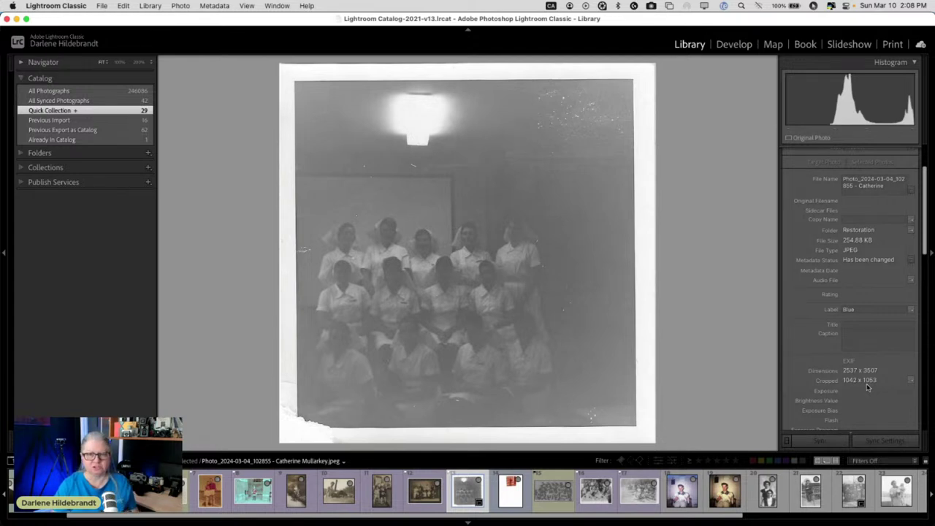
pyautogui.click(848, 314)
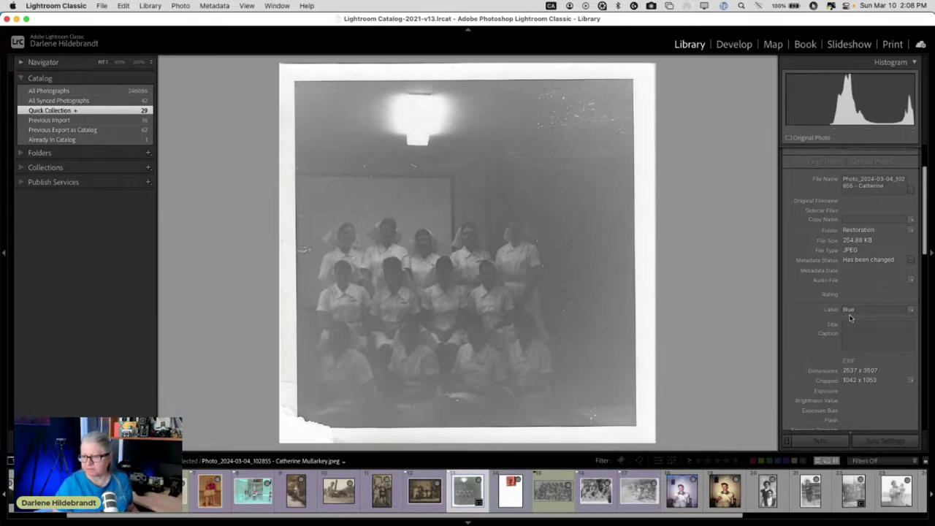
pyautogui.click(848, 315)
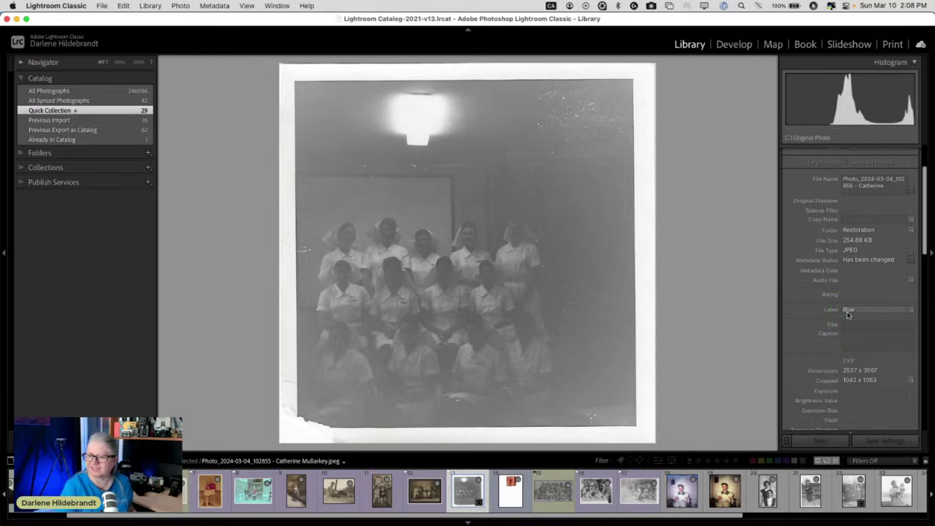
pyautogui.click(846, 311)
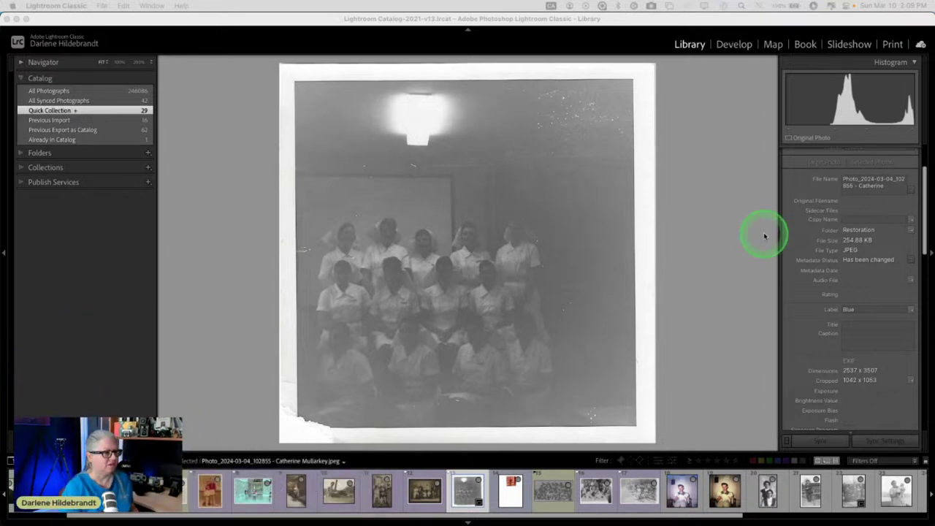
pyautogui.click(698, 203)
pyautogui.press('g')
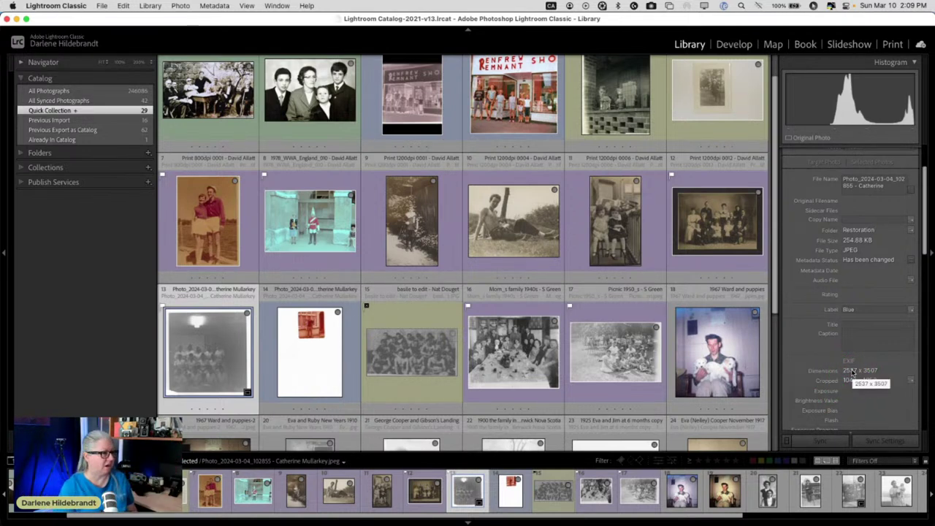
# Step: Check the metadata dimensions of the reclining woman scan and the faded couple print for comparison
pyautogui.click(509, 226)
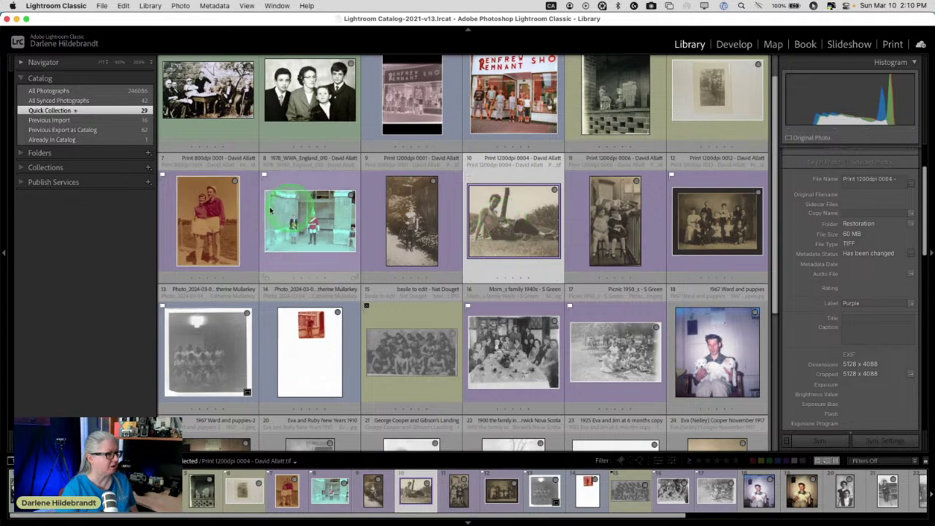
pyautogui.click(207, 213)
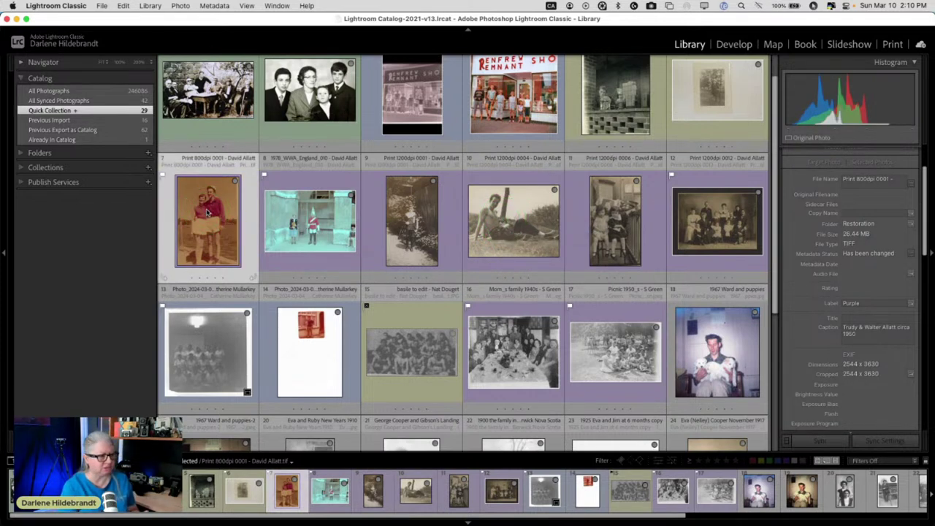
pyautogui.moveTo(418, 266); pyautogui.dragTo(447, 282)
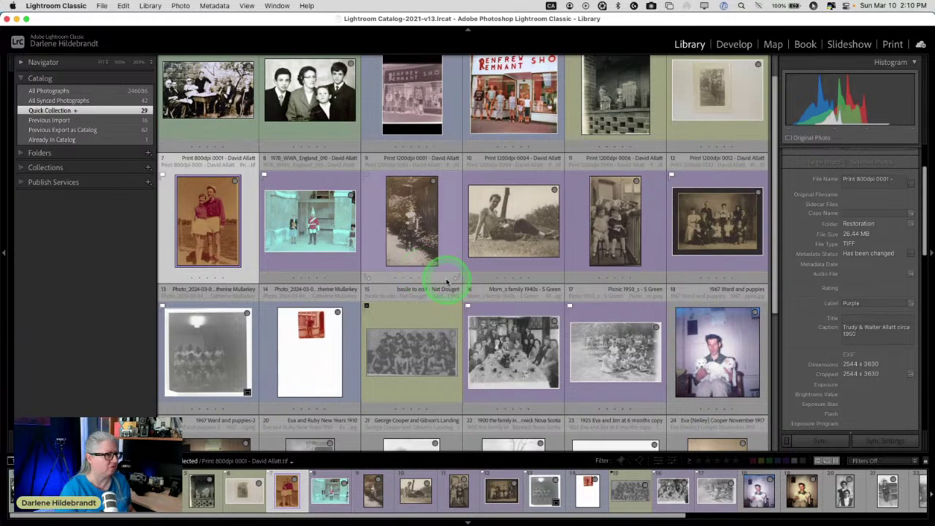
# Step: Examine the shirtless men's group photo, the 1940s family table photo and the 1950s picnic photo enlarged, and return to the grid
pyautogui.doubleClick(419, 362)
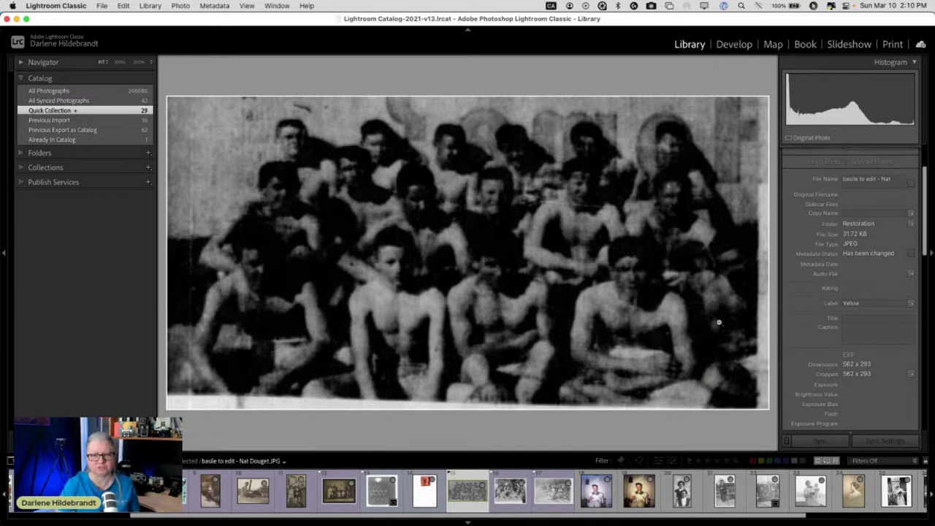
pyautogui.click(682, 244)
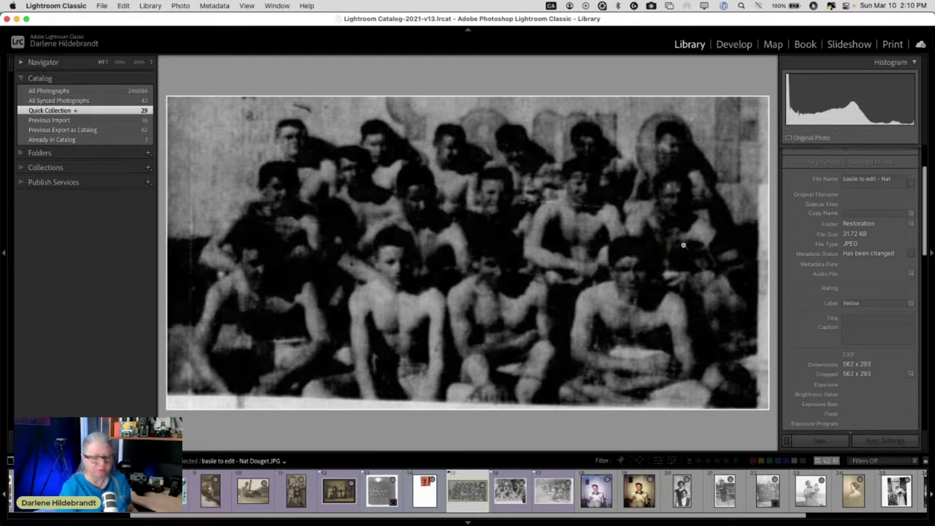
pyautogui.press('g')
pyautogui.doubleClick(546, 333)
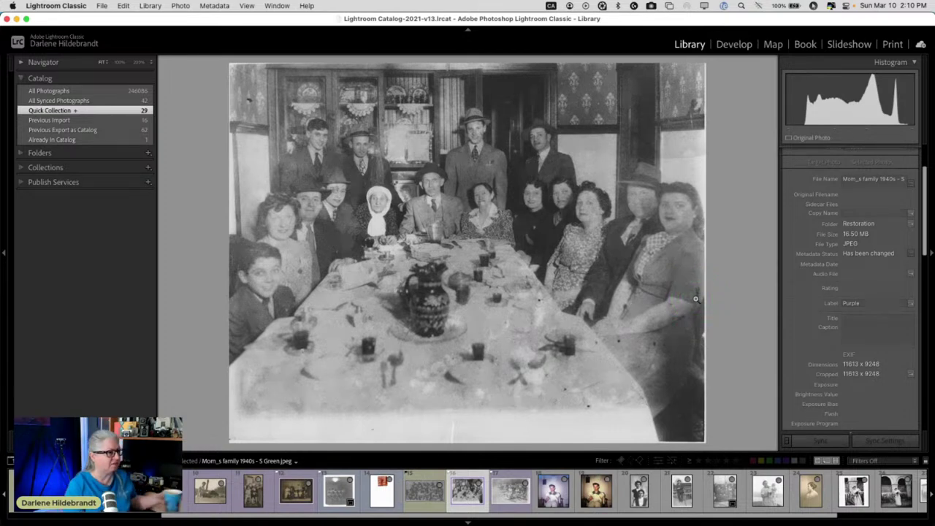
pyautogui.press('Right')
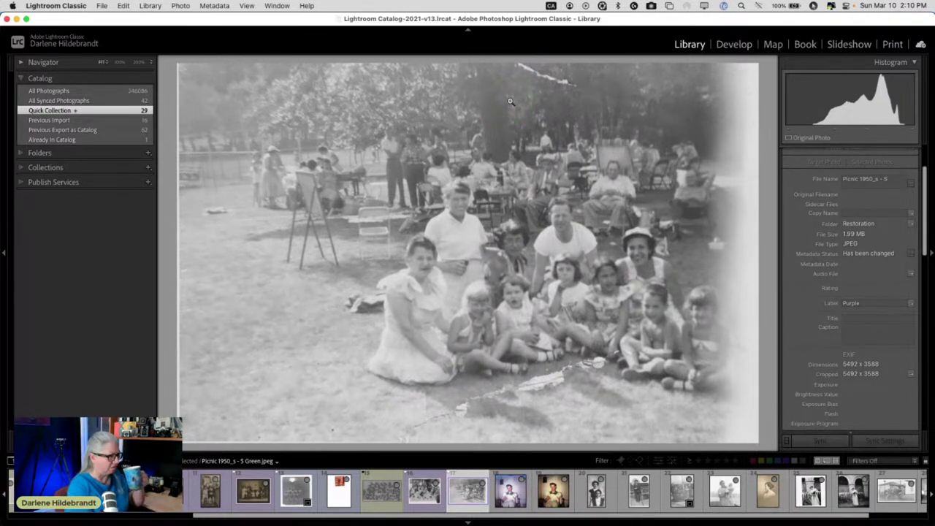
pyautogui.press('g')
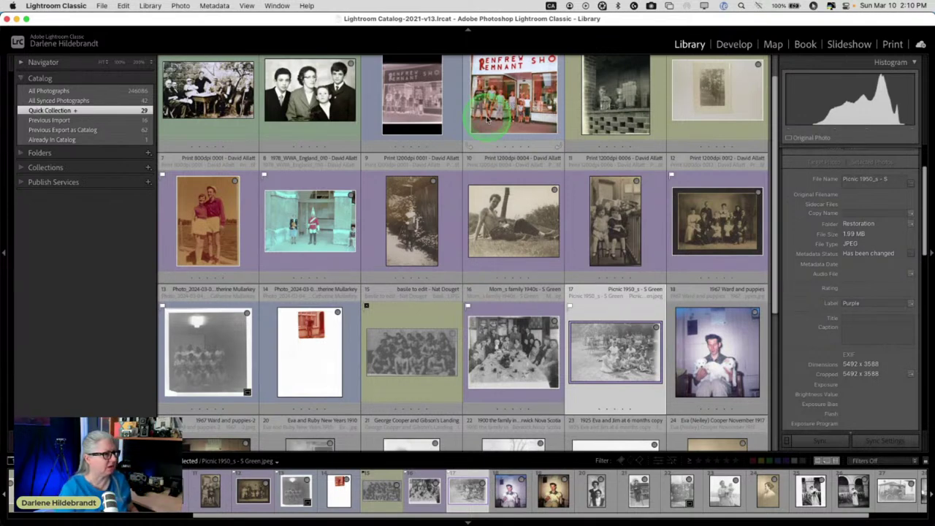
# Step: Develop the picnic photo with auto Whites and Blacks, and tone them down to Whites +45 and Blacks -51
pyautogui.scroll(1, 487, 117)
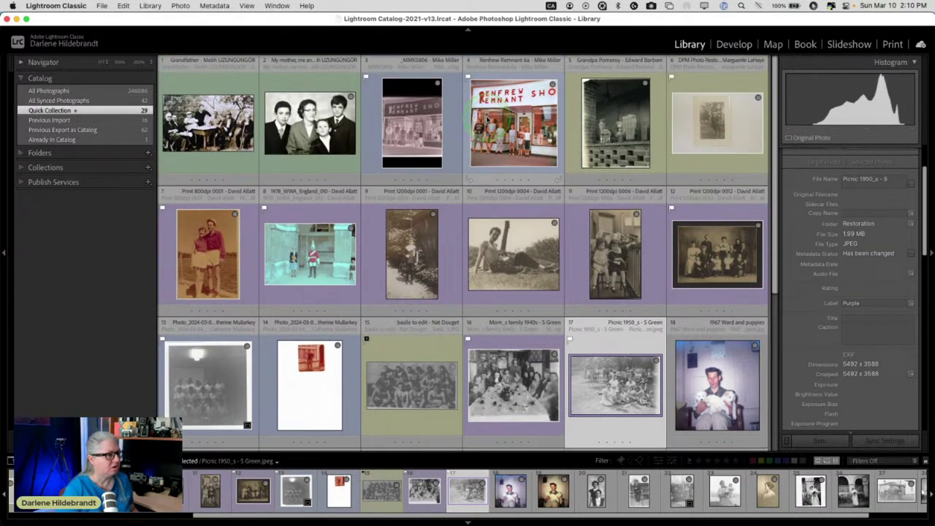
pyautogui.doubleClick(603, 378)
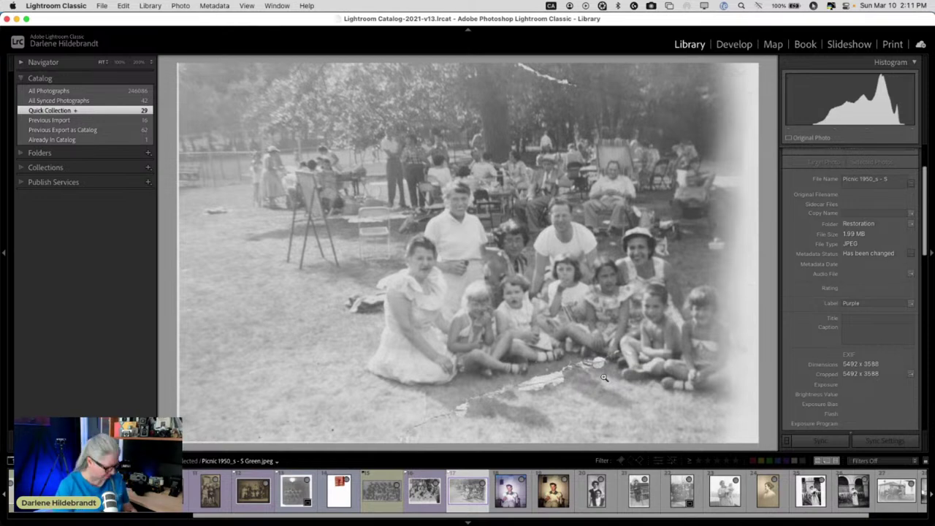
pyautogui.press('d')
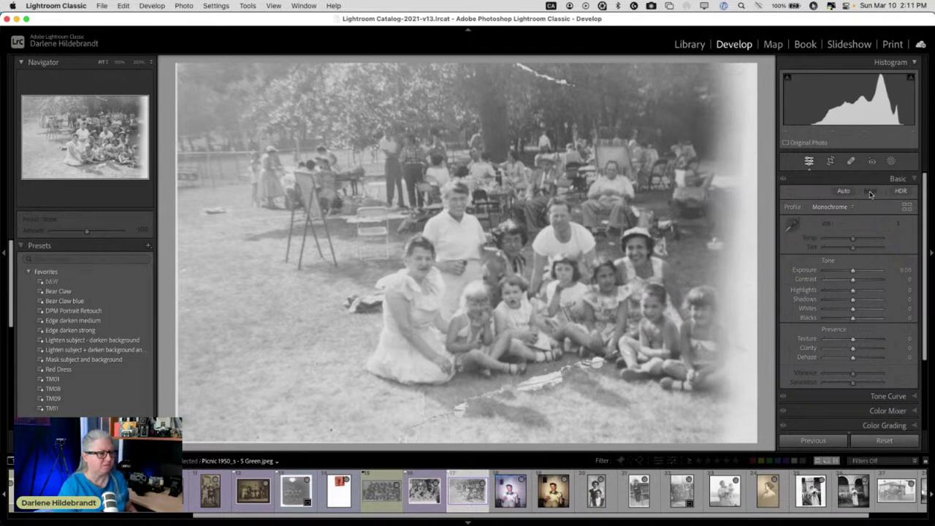
pyautogui.keyDown('shift'); pyautogui.doubleClick(807, 310); pyautogui.keyUp('shift')
pyautogui.keyDown('shift'); pyautogui.doubleClick(807, 318); pyautogui.keyUp('shift')
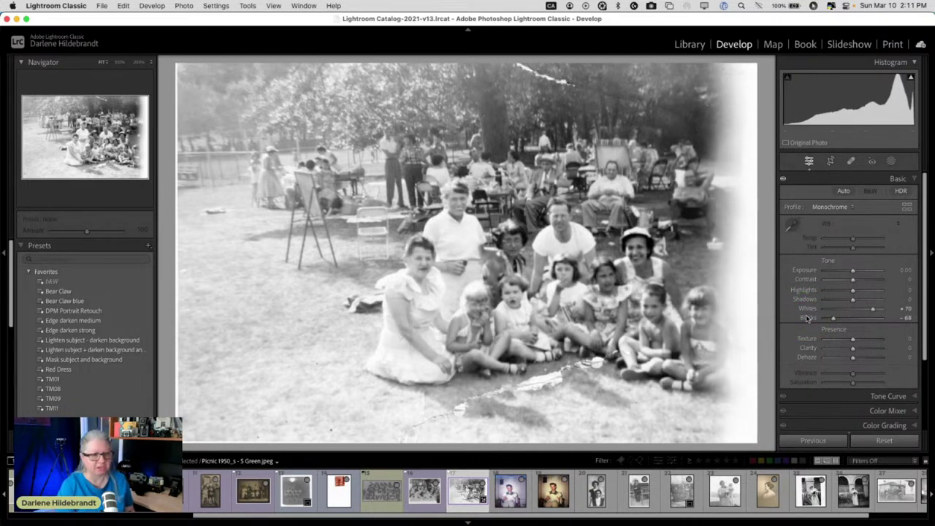
pyautogui.moveTo(831, 315); pyautogui.dragTo(864, 309)
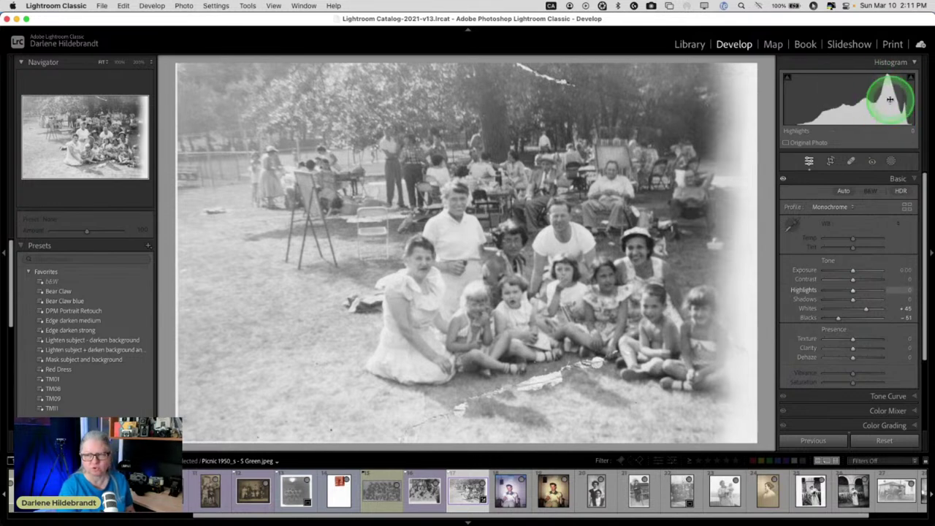
# Step: Soften the picnic photo's tones with Exposure -0.35, Shadows +9 and Blacks -32
pyautogui.moveTo(851, 270); pyautogui.dragTo(853, 282)
pyautogui.moveTo(852, 298)
pyautogui.mouseDown()
pyautogui.moveTo(865, 298)
pyautogui.moveTo(854, 293)
pyautogui.mouseUp()
pyautogui.moveTo(854, 292); pyautogui.dragTo(841, 319)
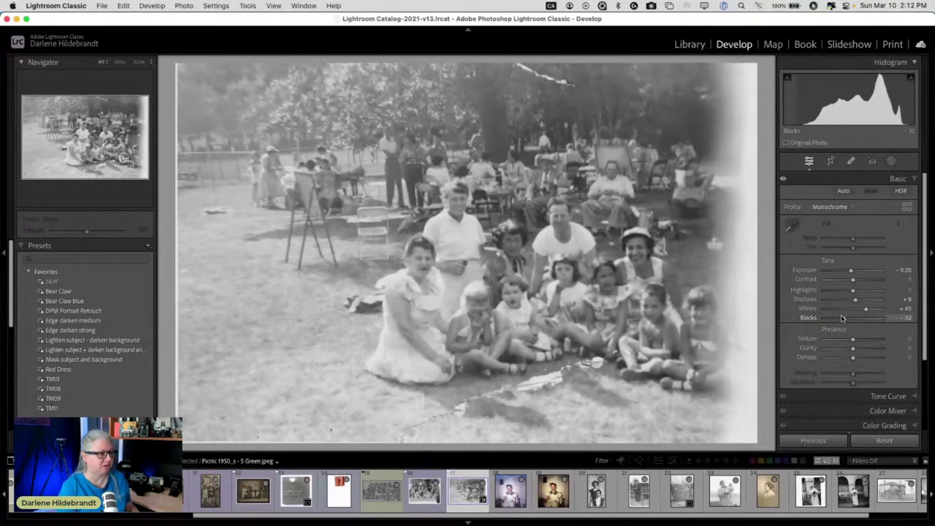
# Step: Open the adjusted picnic photo as a smart object in Photoshop and move the floating panels away from the image
pyautogui.rightClick(489, 169)
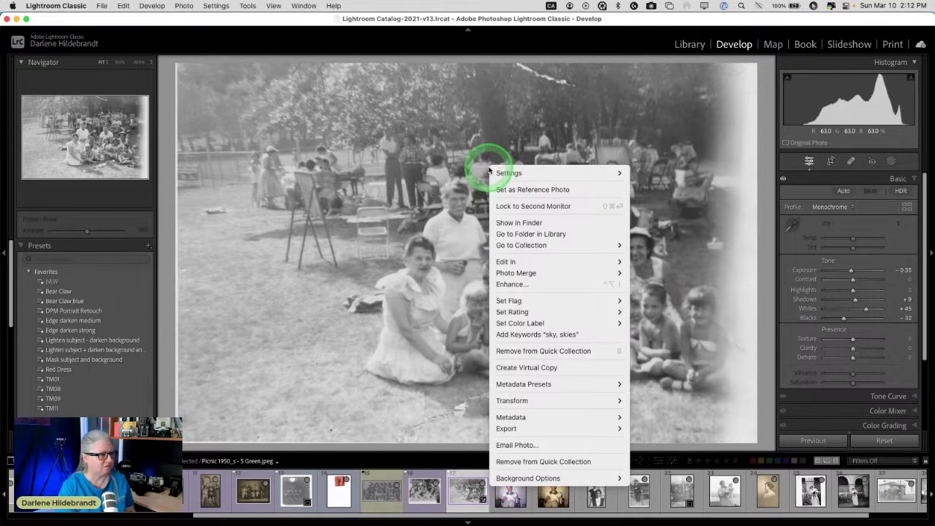
pyautogui.moveTo(511, 261)
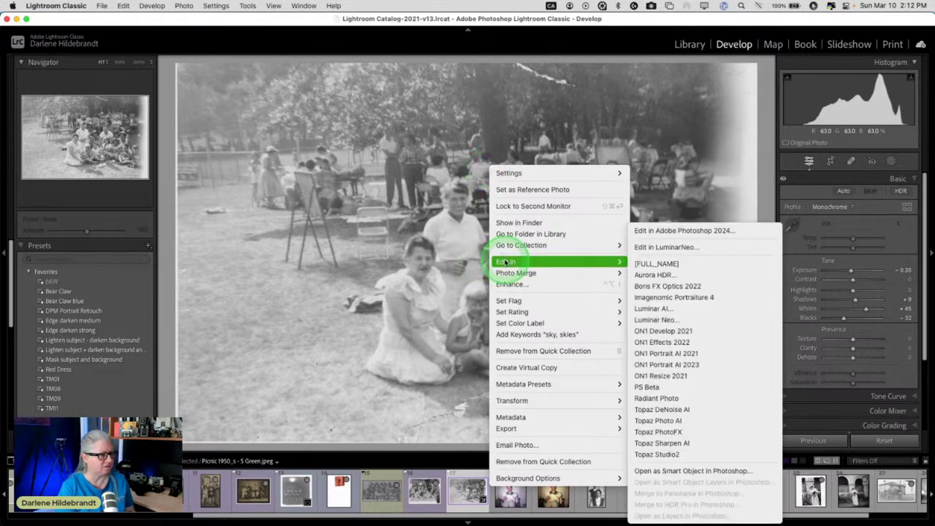
pyautogui.click(707, 471)
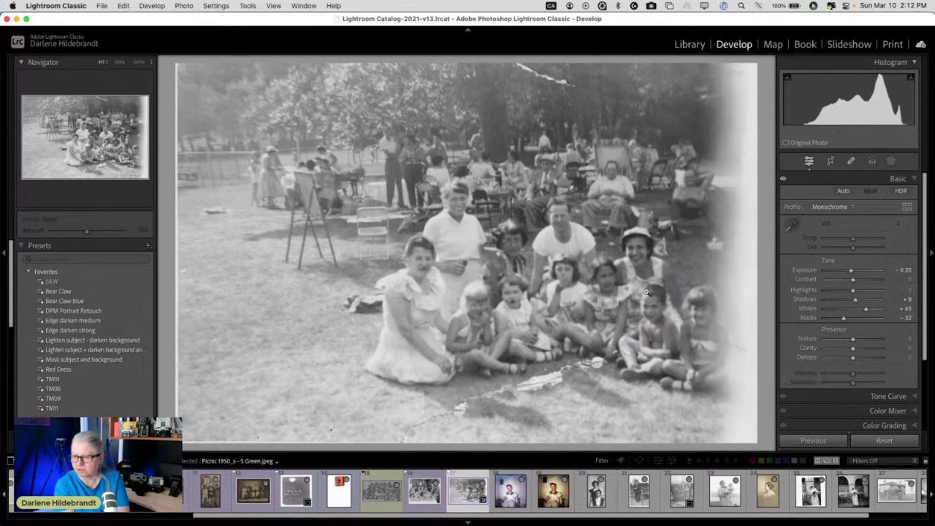
pyautogui.click(667, 294)
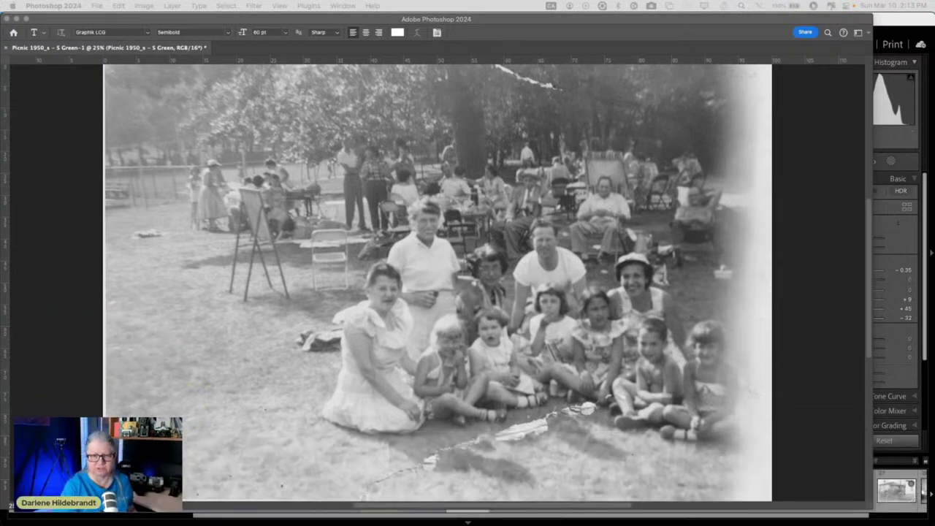
pyautogui.click(830, 176)
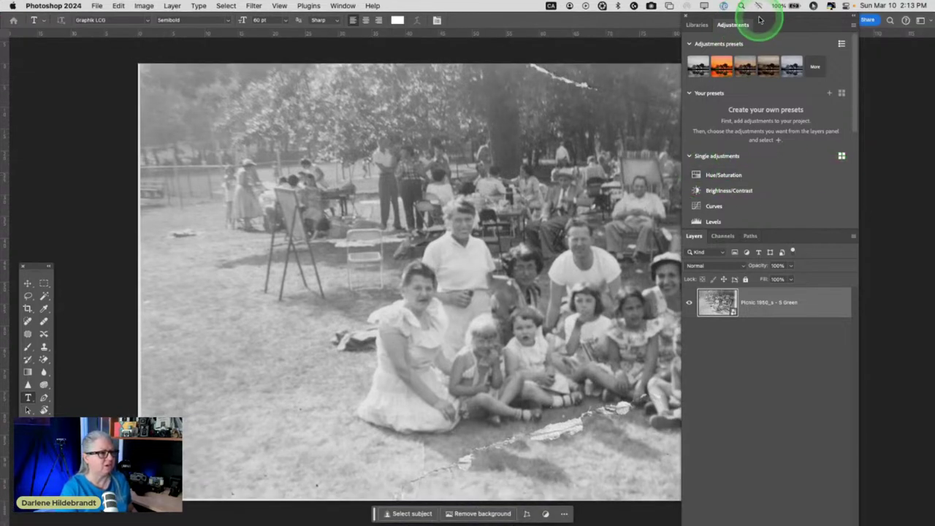
pyautogui.moveTo(759, 19); pyautogui.dragTo(828, 25)
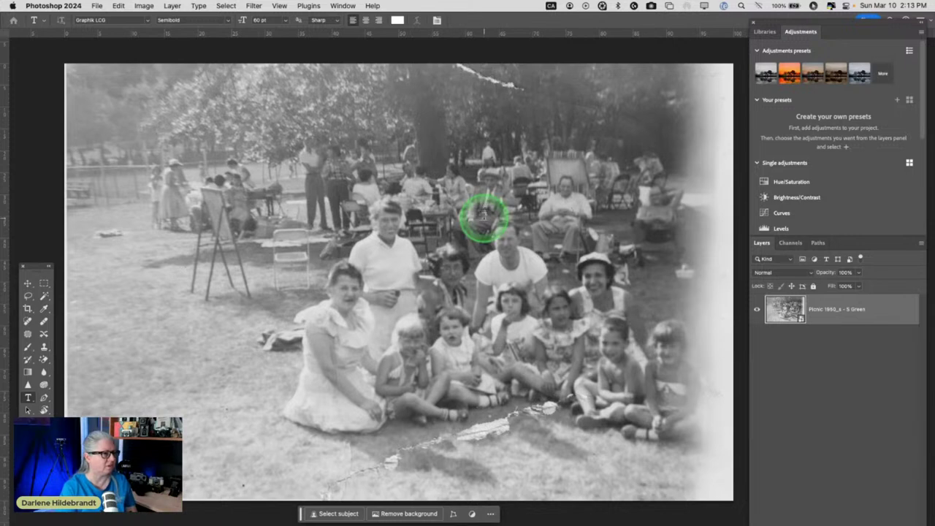
# Step: Enable the Photo Restoration neural filter on the picnic photo with its output as a smart filter
pyautogui.click(254, 5)
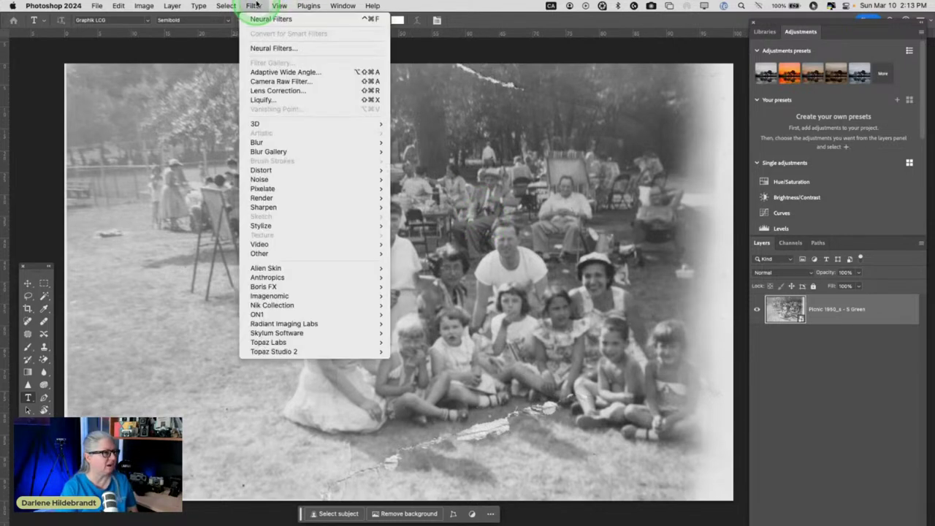
pyautogui.click(282, 50)
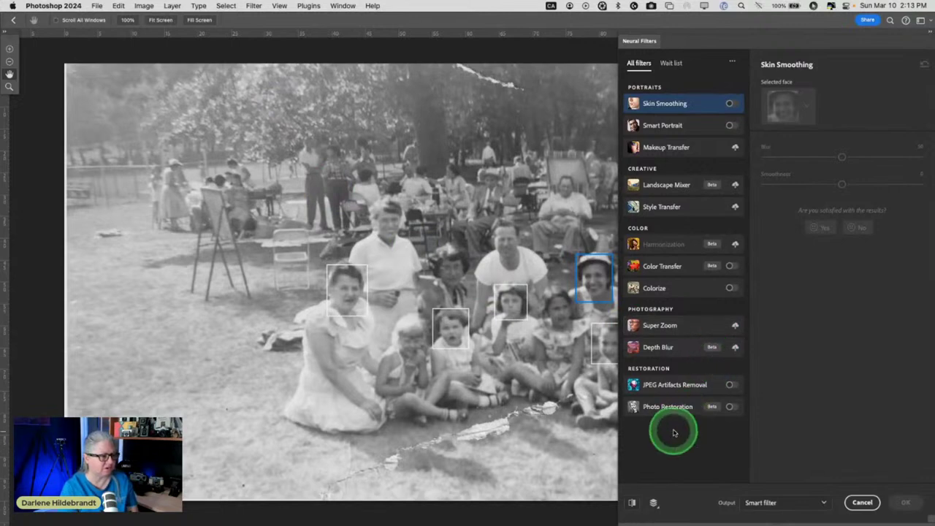
pyautogui.click(650, 411)
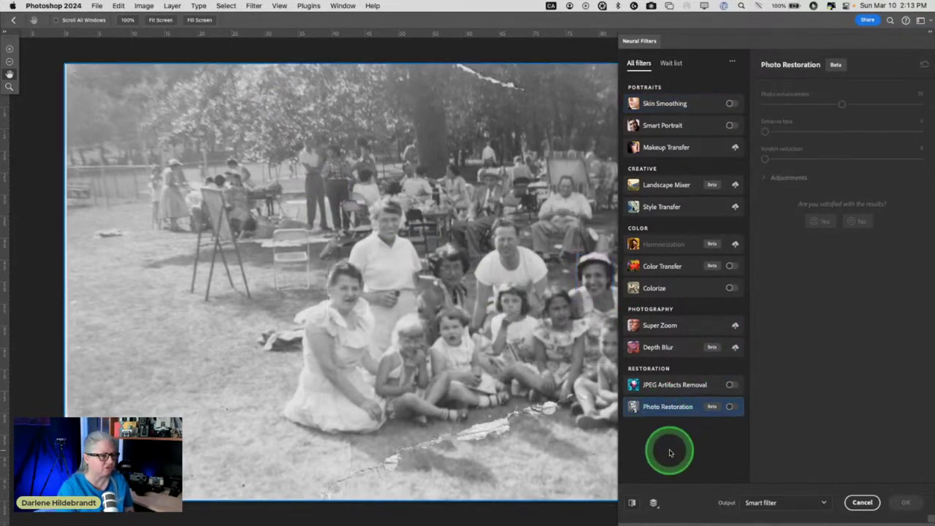
pyautogui.click(731, 407)
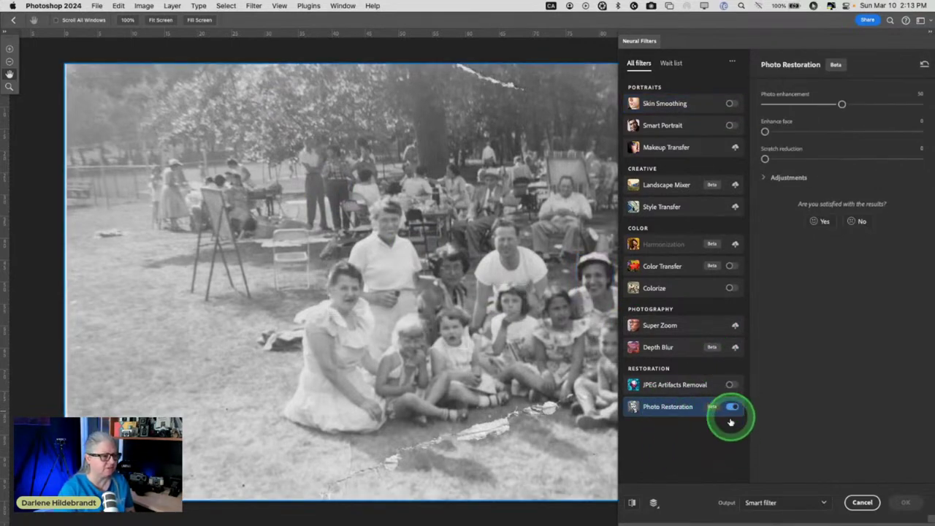
pyautogui.click(686, 438)
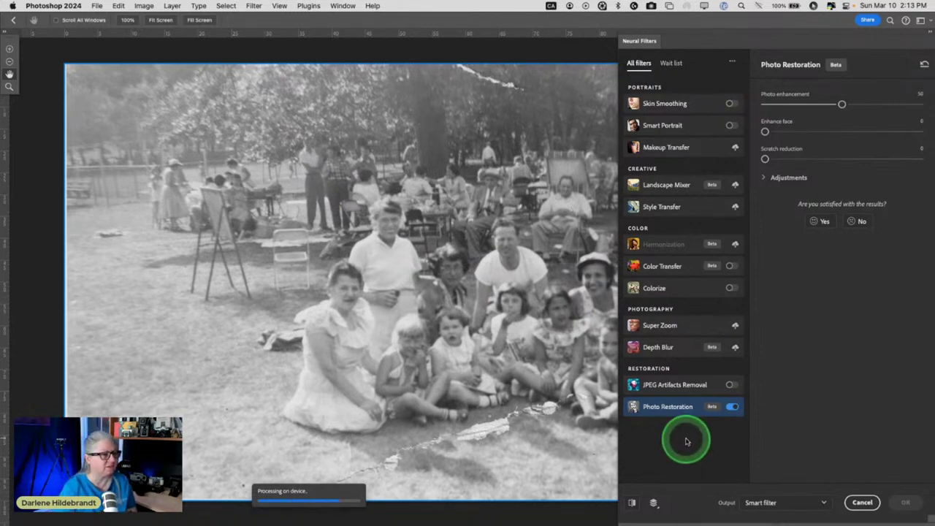
# Step: Look at the Landscape Mixer filter, then return to Photo Restoration and expand its additional noise and artifact adjustments
pyautogui.moveTo(681, 312); pyautogui.dragTo(689, 272)
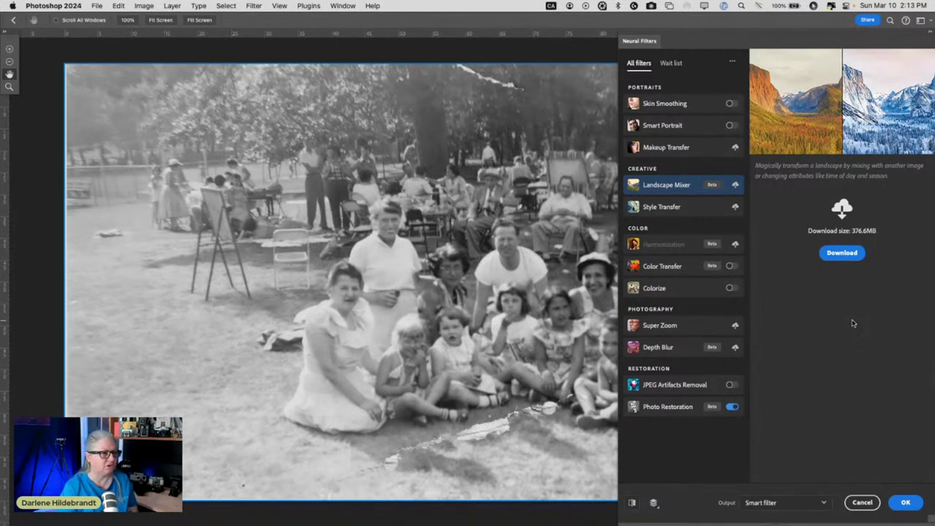
pyautogui.click(663, 407)
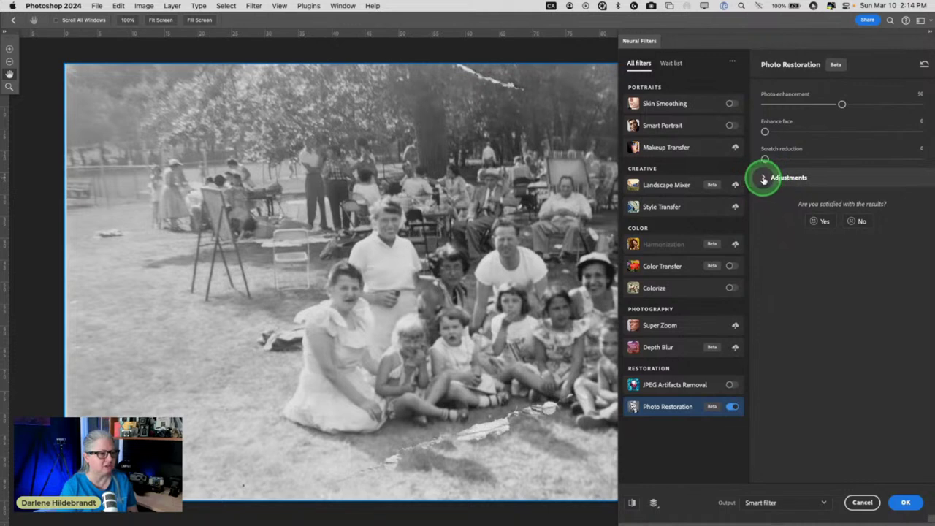
pyautogui.click(764, 177)
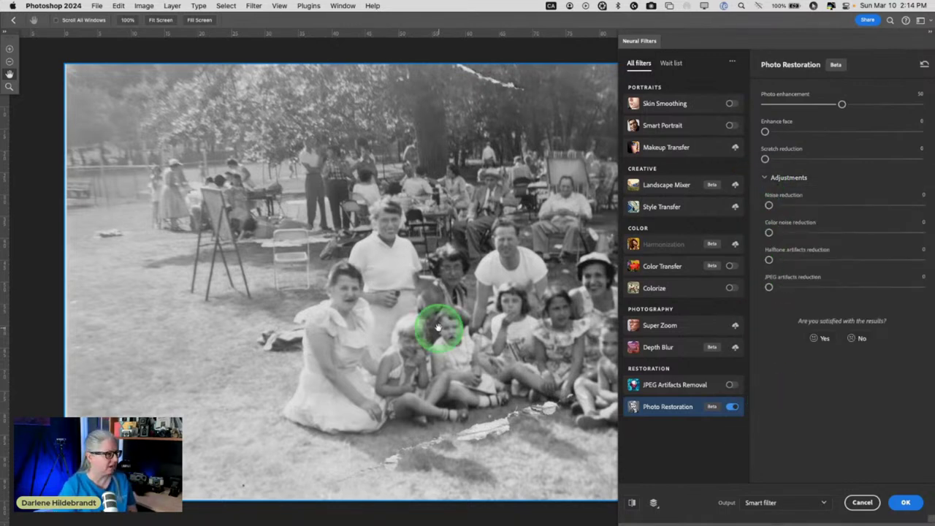
# Step: Set the picnic photo's Photo enhancement to 96
pyautogui.hscroll(5, 438, 321)
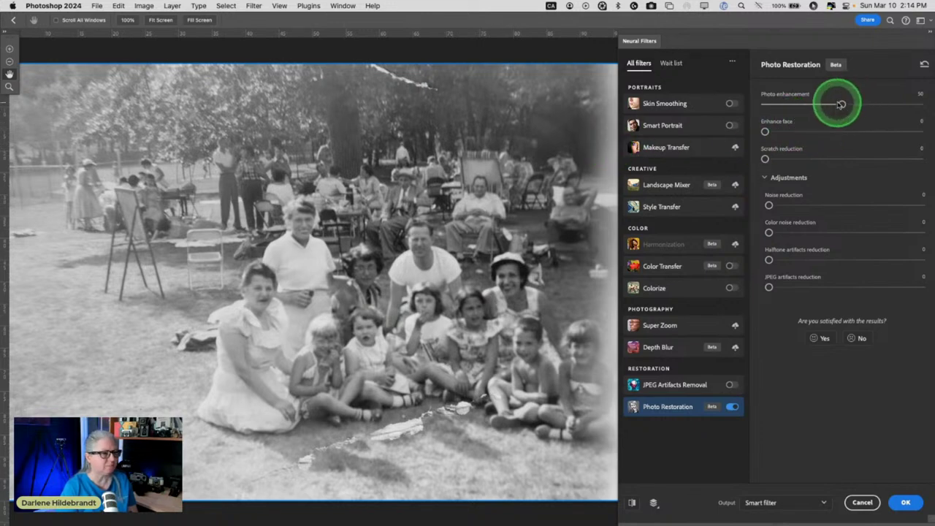
pyautogui.moveTo(842, 104); pyautogui.dragTo(918, 104)
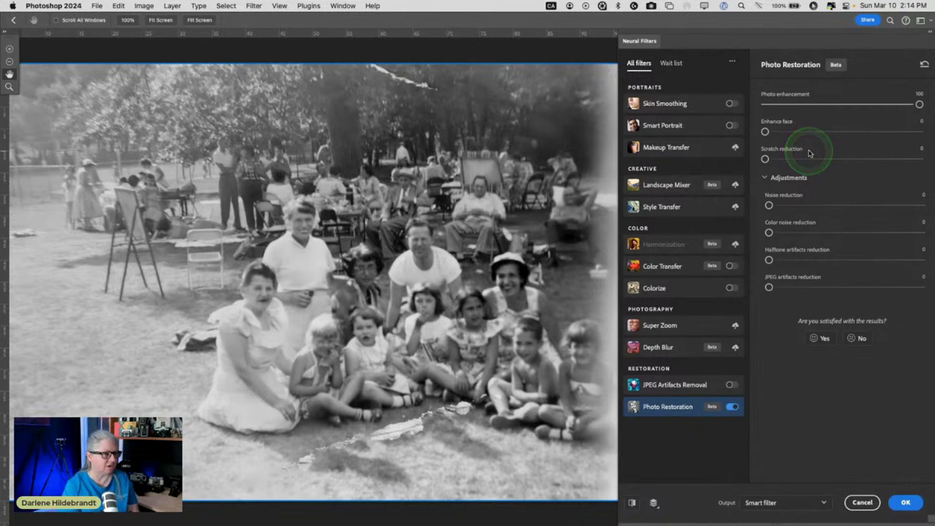
pyautogui.scroll(-3, 361, 306)
pyautogui.hscroll(3, 361, 307)
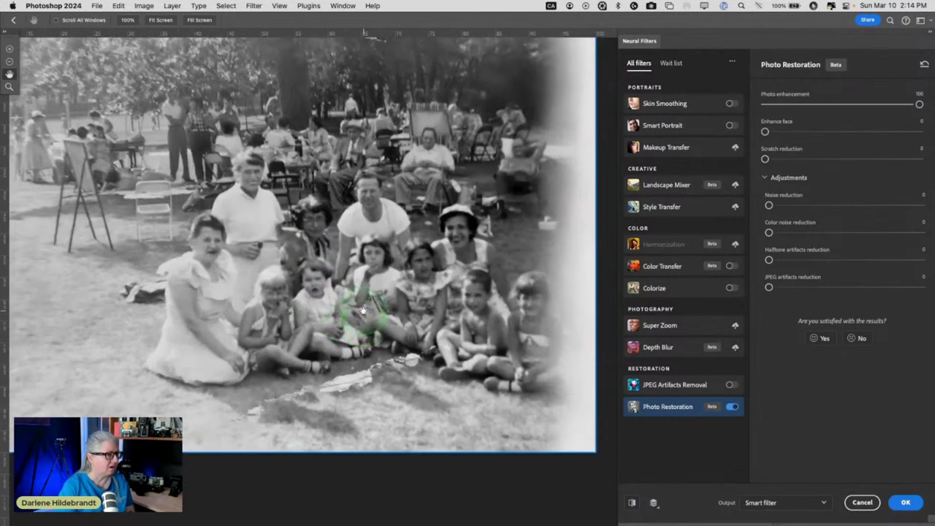
pyautogui.scroll(2, 362, 310)
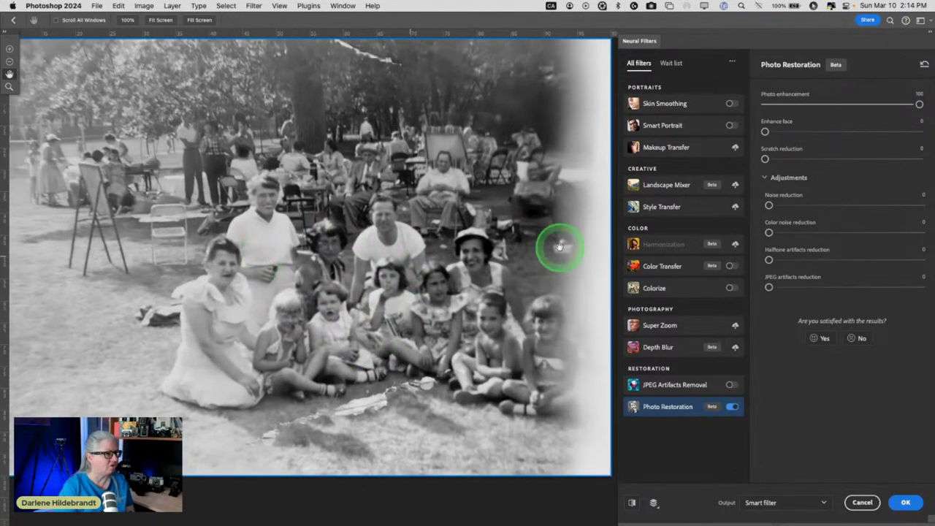
pyautogui.moveTo(919, 104)
pyautogui.mouseDown()
pyautogui.moveTo(776, 105)
pyautogui.moveTo(912, 105)
pyautogui.mouseUp()
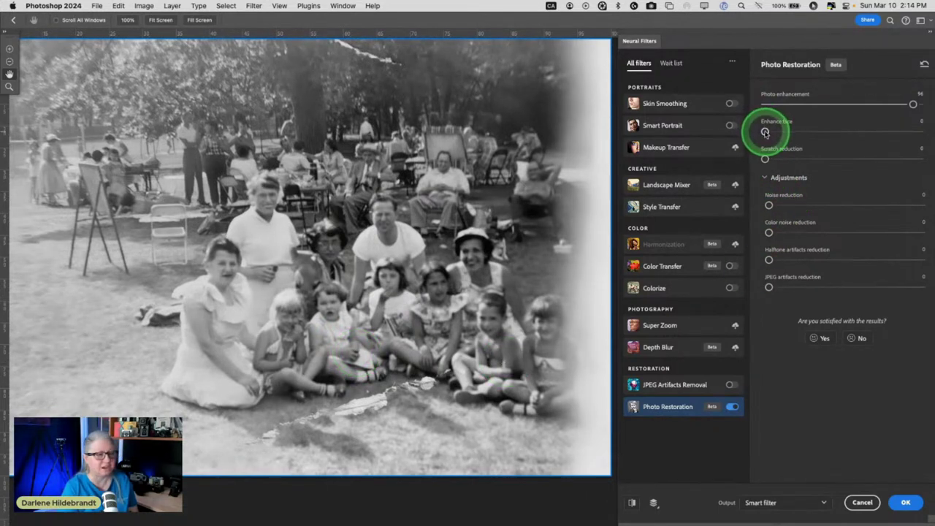
# Step: Try Enhance face at 63 and compare the picnic group with and without the filter
pyautogui.moveTo(765, 132); pyautogui.dragTo(861, 131)
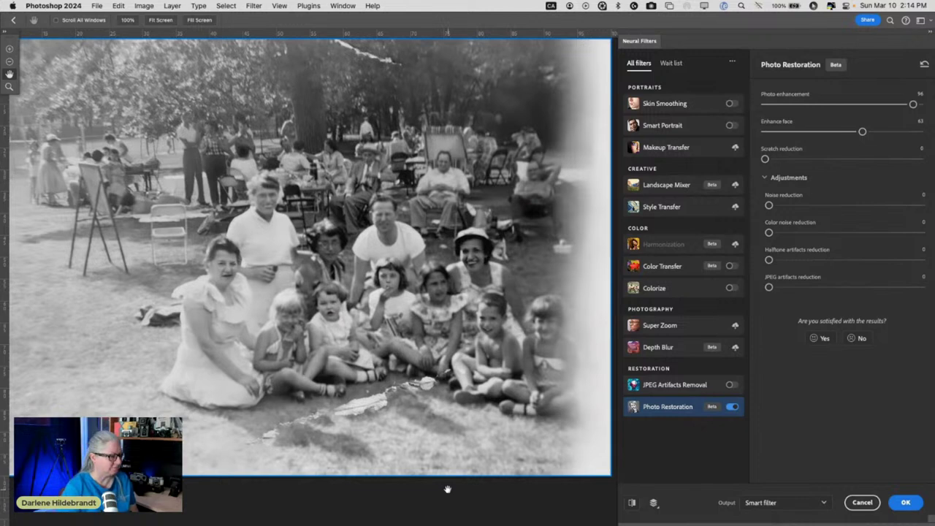
pyautogui.click(447, 489)
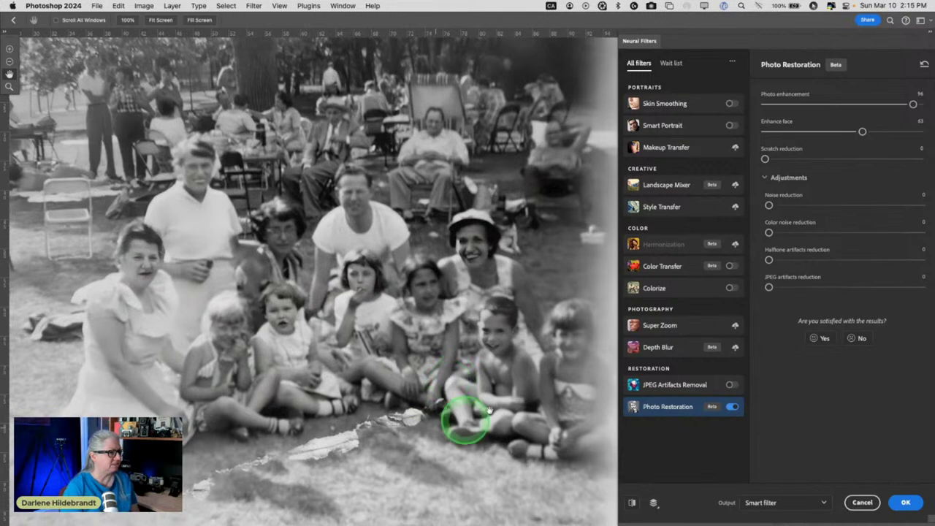
pyautogui.click(632, 503)
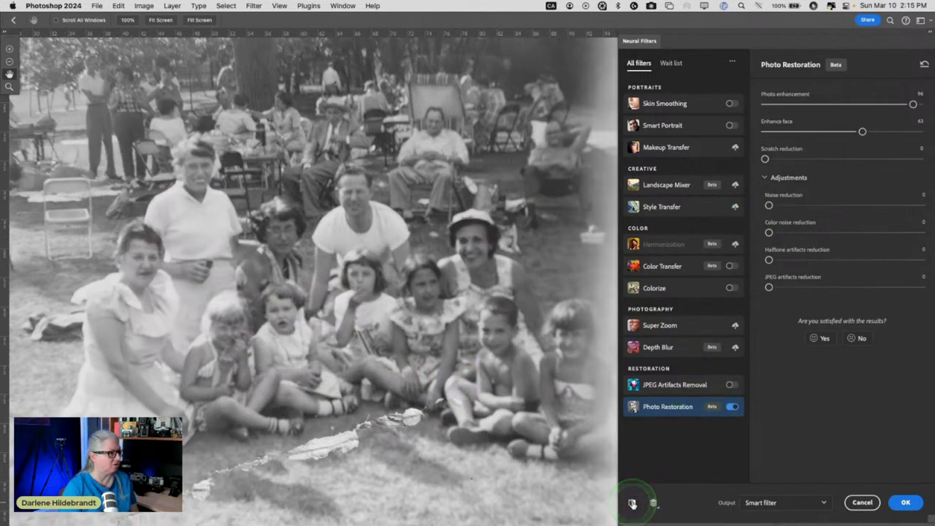
pyautogui.click(632, 503)
pyautogui.click(632, 503)
pyautogui.click(632, 503)
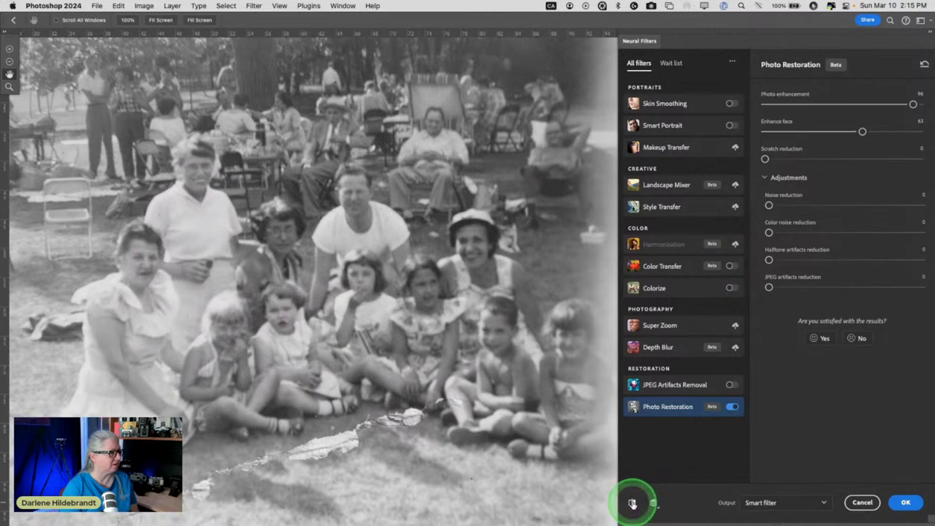
pyautogui.click(633, 503)
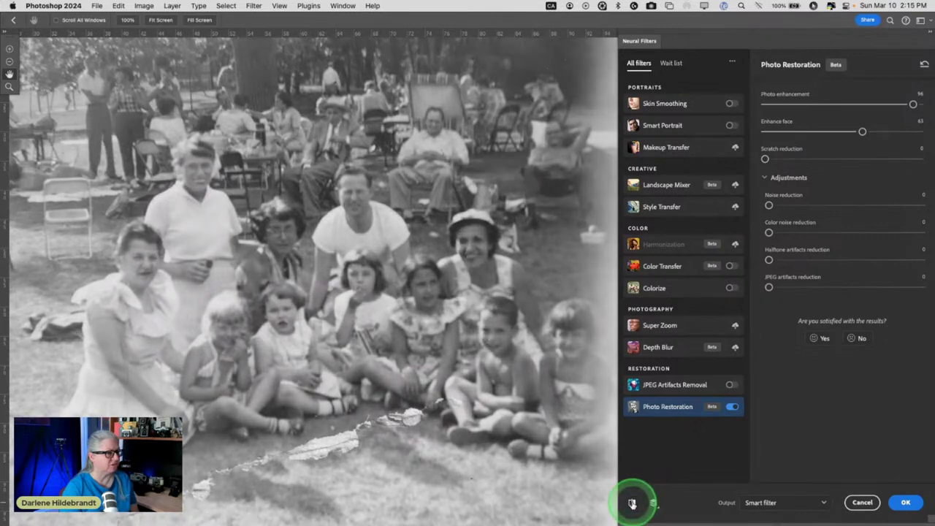
pyautogui.click(632, 504)
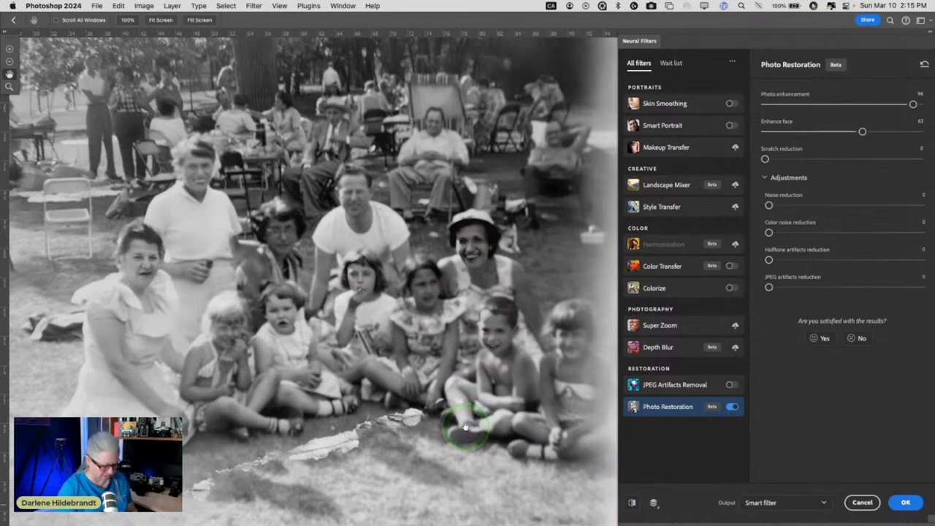
# Step: Inspect the family's faces up close and set Enhance face to 34
pyautogui.scroll(2, 466, 426)
pyautogui.scroll(1, 465, 427)
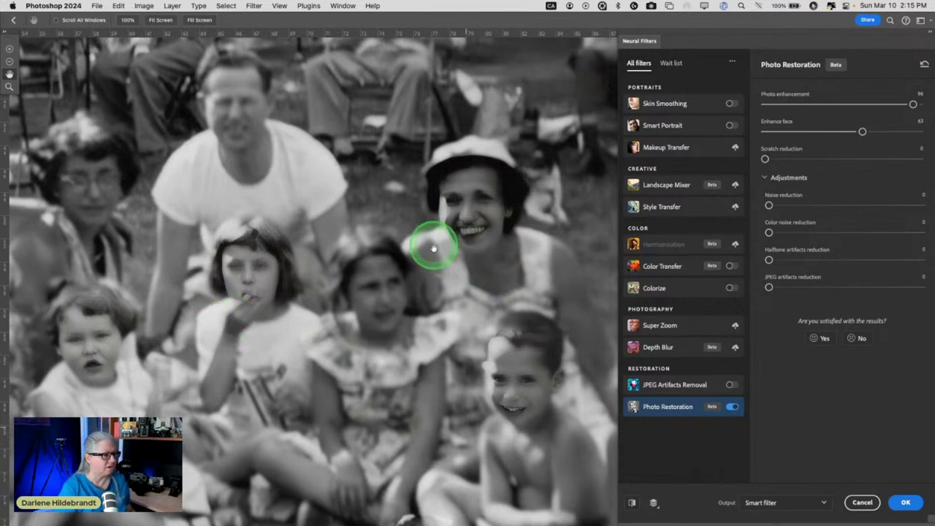
pyautogui.hscroll(-10, 329, 407)
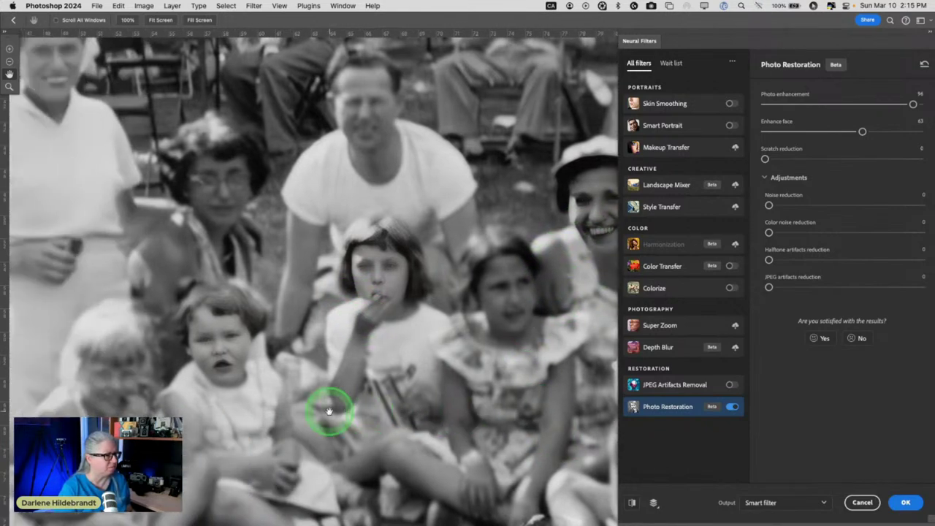
pyautogui.hscroll(-1, 329, 412)
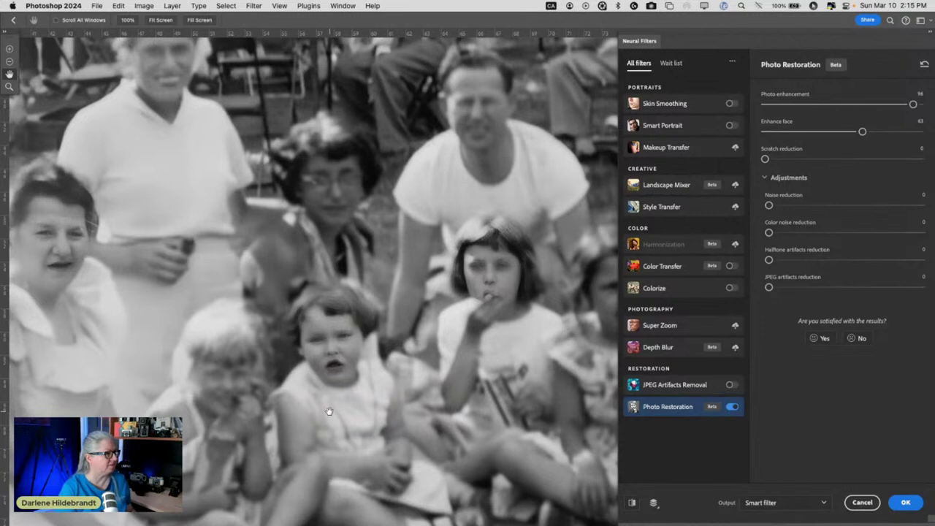
pyautogui.hscroll(-2, 330, 411)
pyautogui.scroll(2, 329, 411)
pyautogui.moveTo(862, 132); pyautogui.dragTo(817, 132)
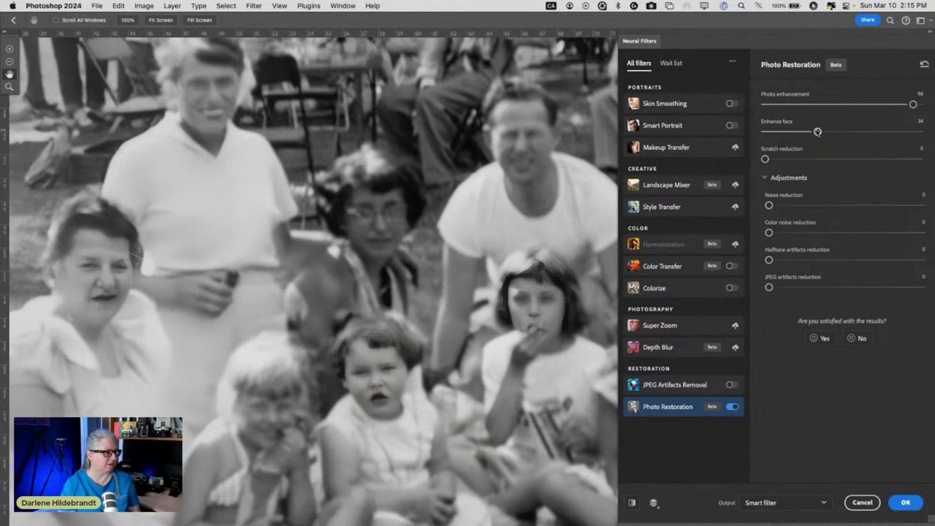
# Step: Examine the faces of the woman in the hat and the seated children, then return to the whole group
pyautogui.hscroll(8, 559, 265)
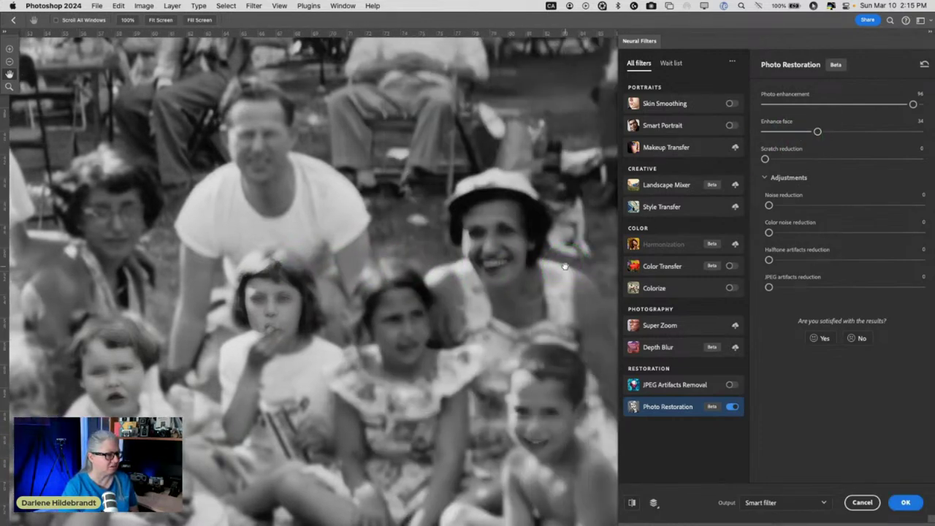
pyautogui.scroll(-4, 565, 266)
pyautogui.hscroll(1, 564, 265)
pyautogui.hscroll(4, 564, 265)
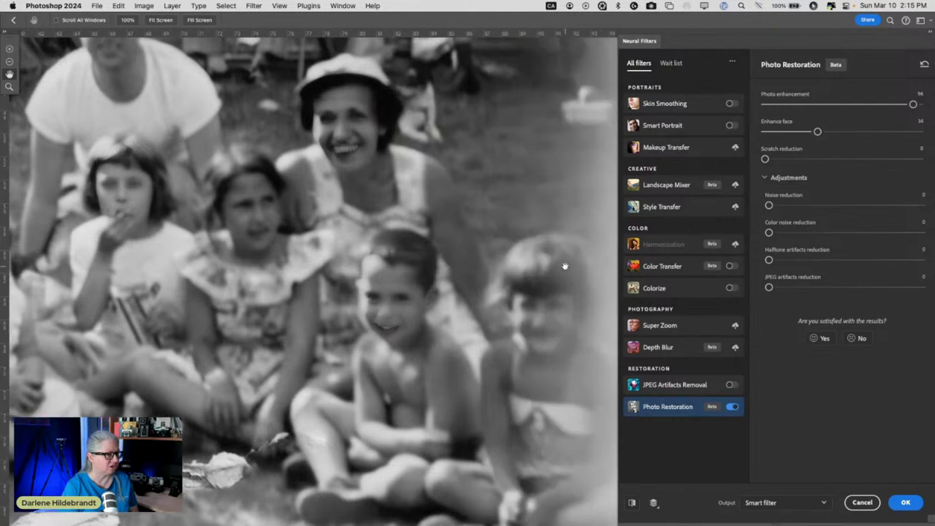
pyautogui.click(475, 250)
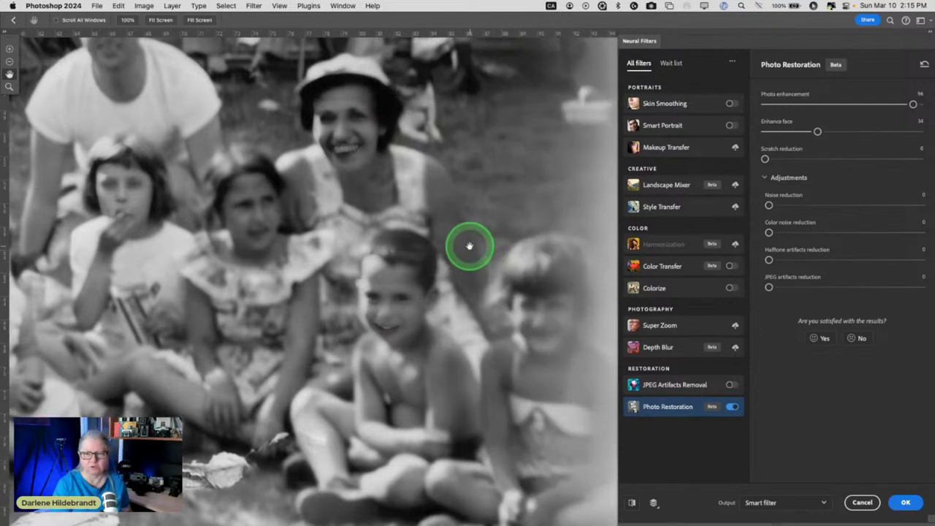
pyautogui.hscroll(-2, 472, 246)
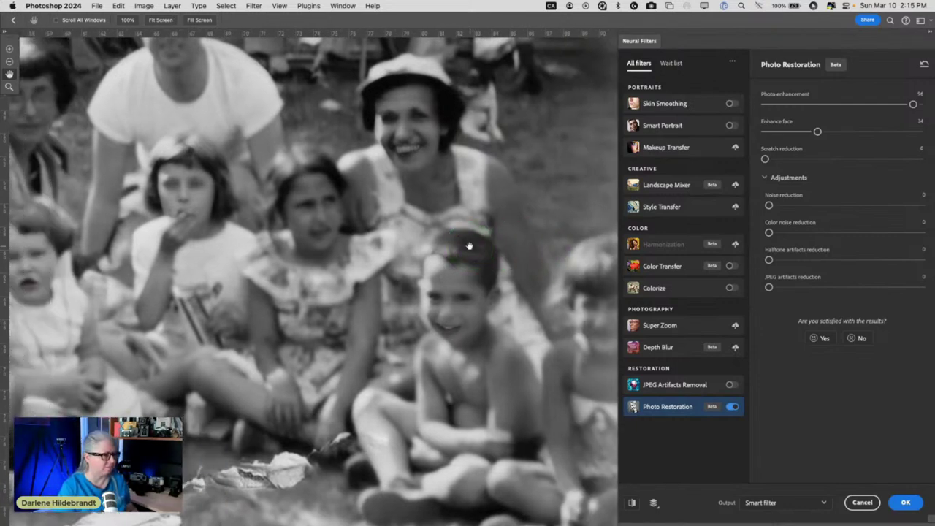
pyautogui.click(469, 246)
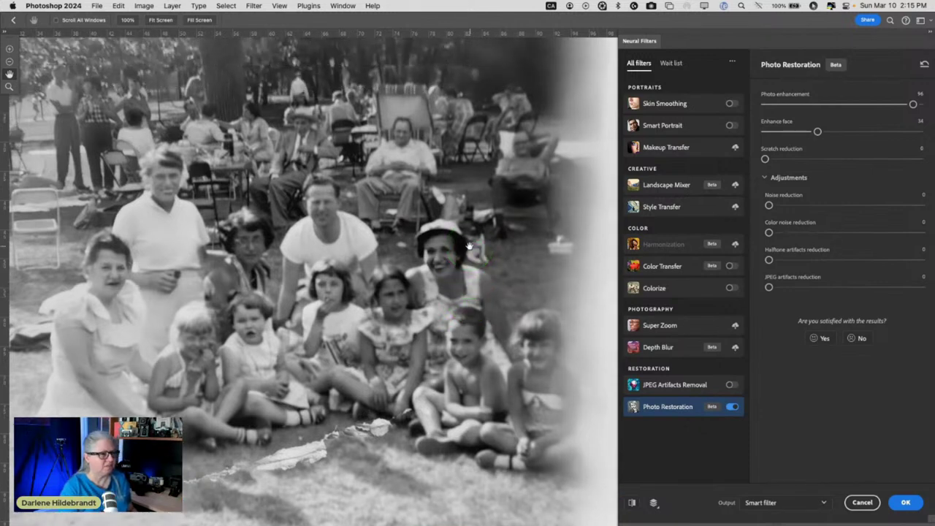
pyautogui.click(436, 249)
# Step: Set Scratch reduction to 87 to repair the tears across the trees and the foreground grass
pyautogui.click(800, 304)
pyautogui.click(765, 158)
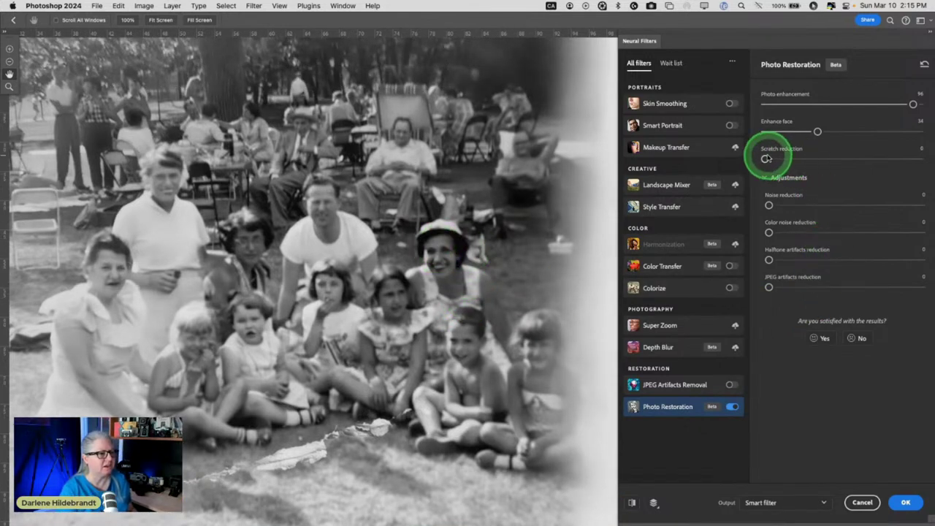
pyautogui.click(598, 188)
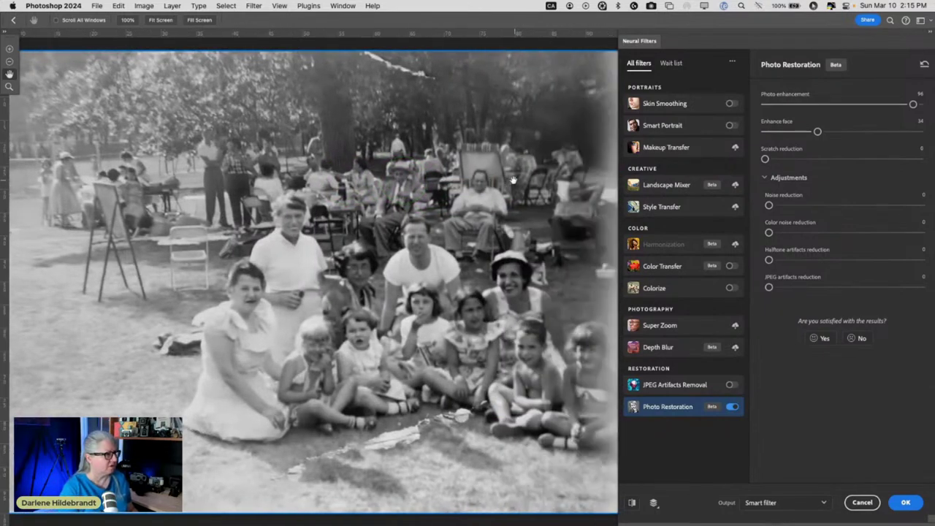
pyautogui.moveTo(513, 180)
pyautogui.mouseDown()
pyautogui.moveTo(375, 59)
pyautogui.moveTo(365, 62)
pyautogui.moveTo(438, 88)
pyautogui.moveTo(309, 438)
pyautogui.moveTo(393, 417)
pyautogui.moveTo(475, 414)
pyautogui.moveTo(357, 447)
pyautogui.mouseUp()
pyautogui.moveTo(766, 159); pyautogui.dragTo(899, 159)
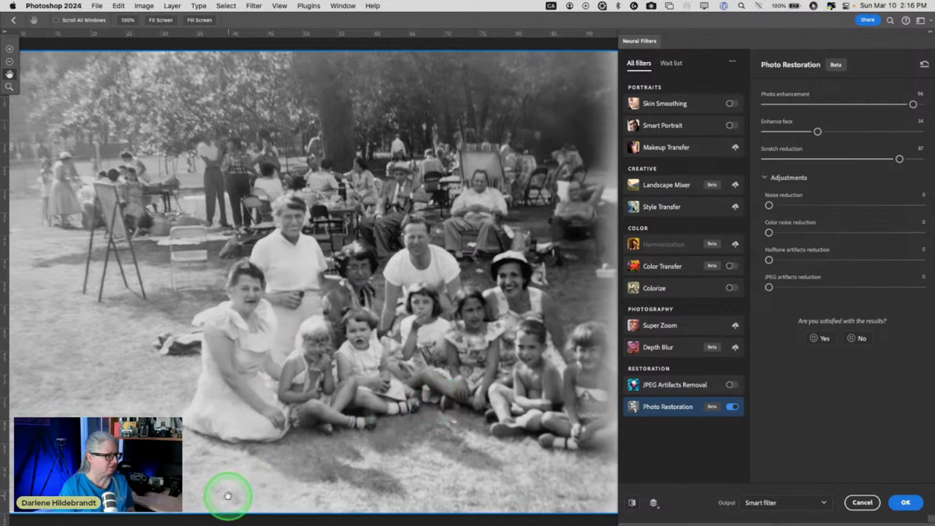
pyautogui.hscroll(5, 330, 255)
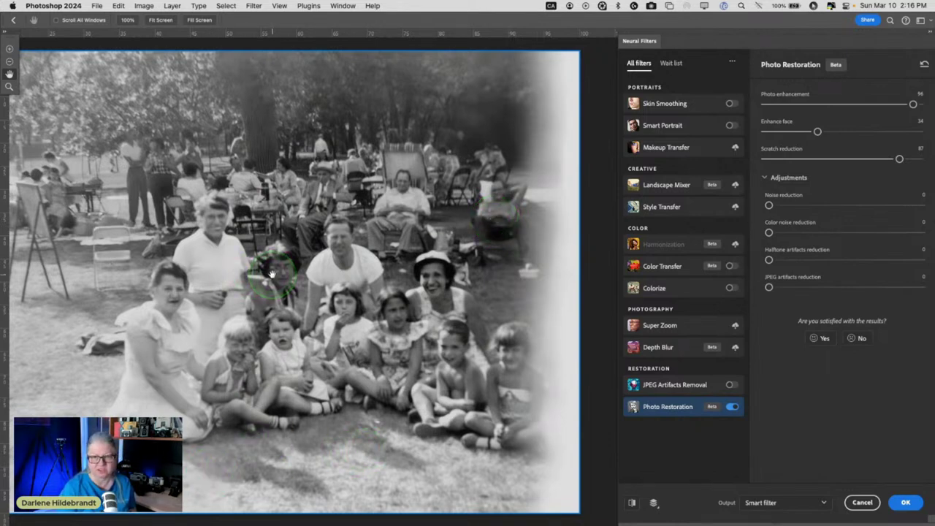
pyautogui.scroll(-3, 271, 274)
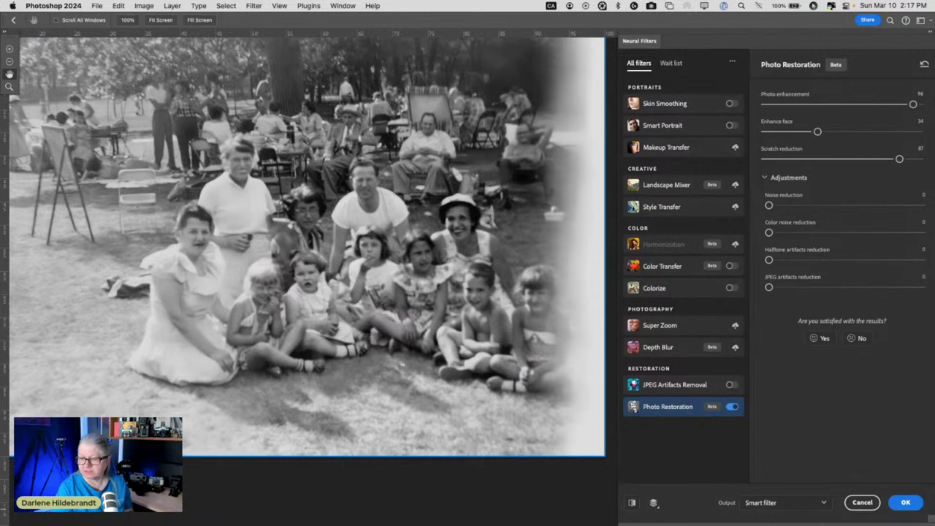
# Step: Keep the output as a smart filter and apply the photo restoration to the picnic photo
pyautogui.press('Return')
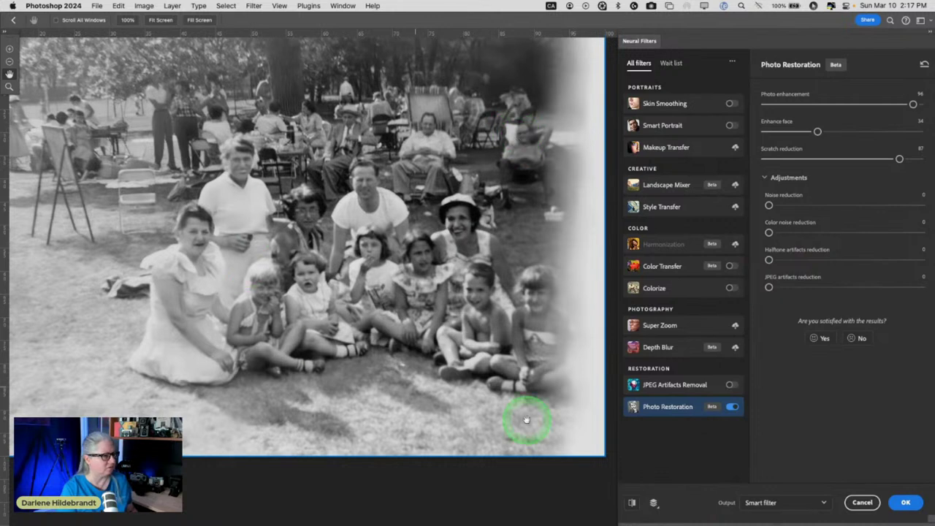
pyautogui.click(824, 503)
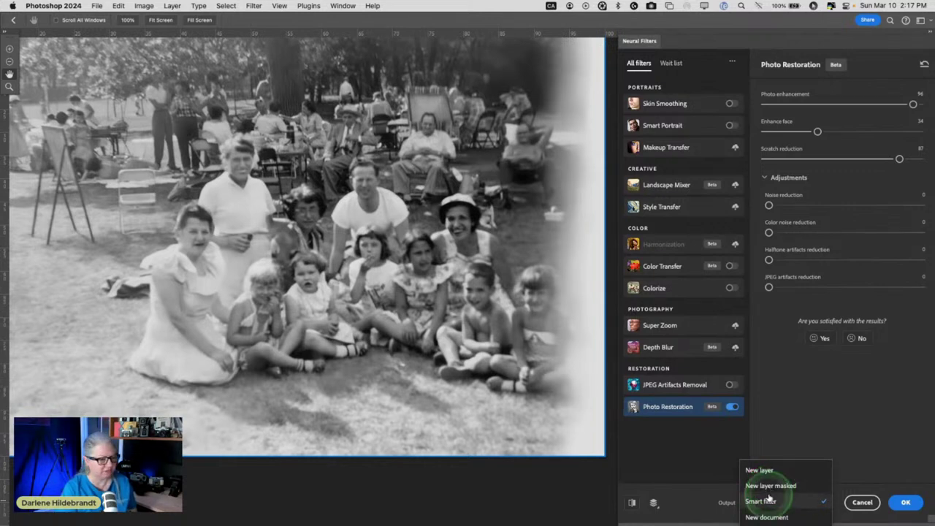
pyautogui.click(761, 501)
pyautogui.click(902, 502)
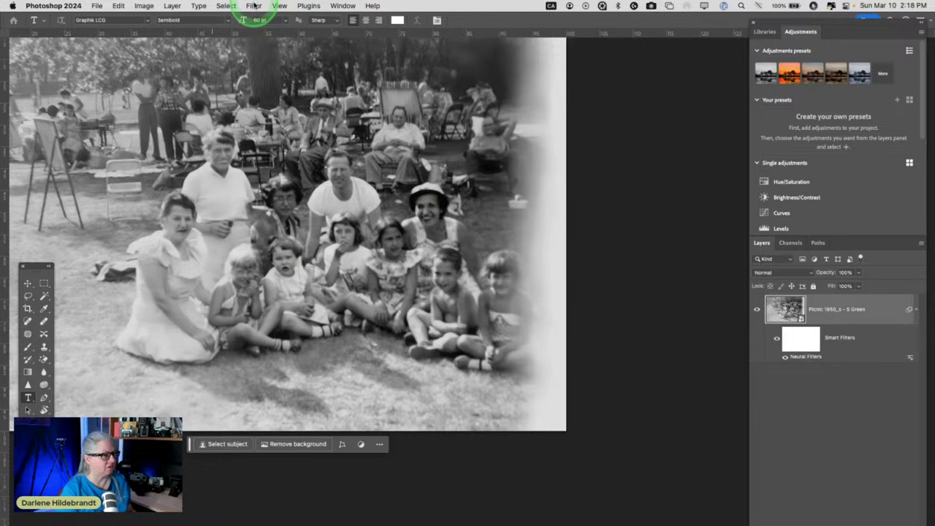
# Step: Reopen the layer's applied neural filter to view its Photo Restoration adjustments, and leave without applying changes
pyautogui.hscroll(-3, 491, 315)
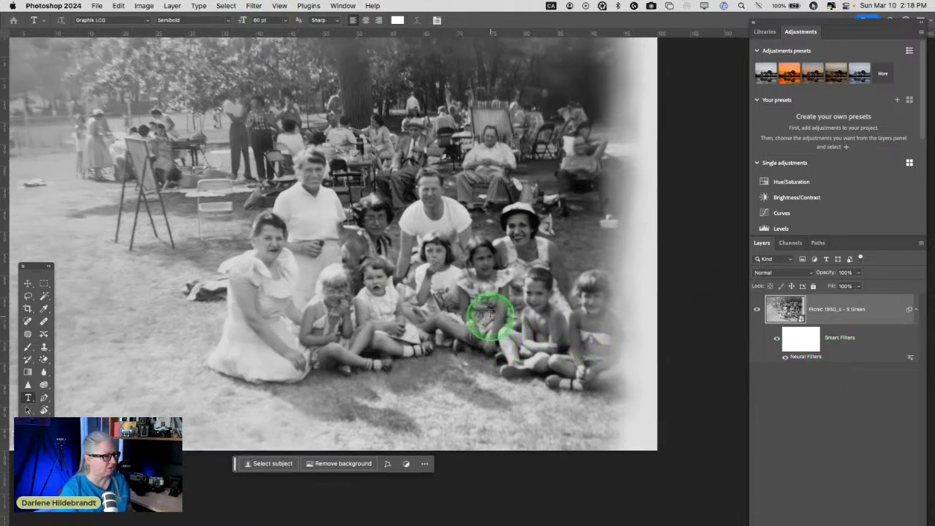
pyautogui.scroll(3, 491, 315)
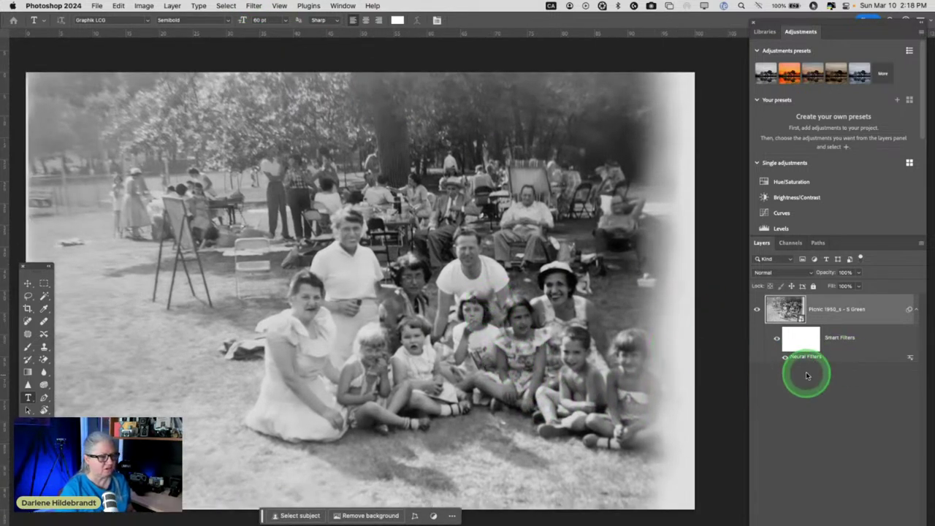
pyautogui.doubleClick(807, 356)
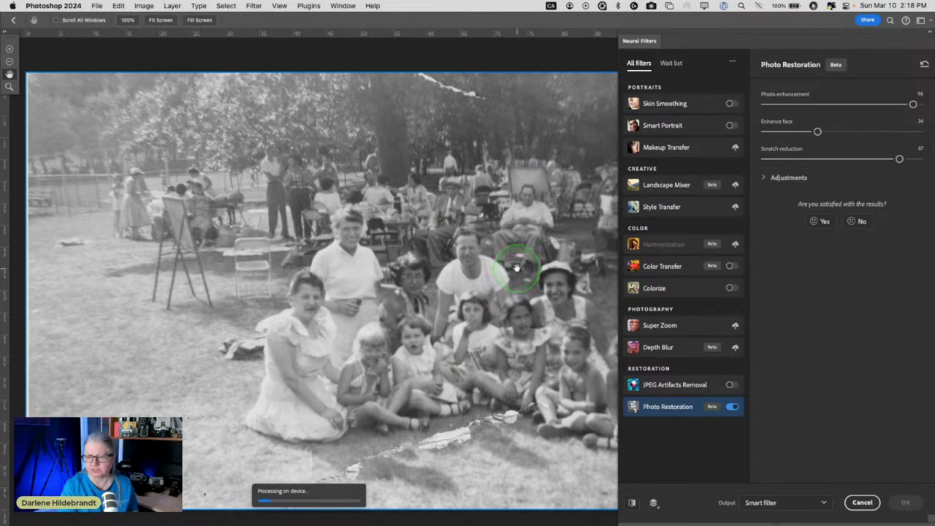
pyautogui.click(761, 178)
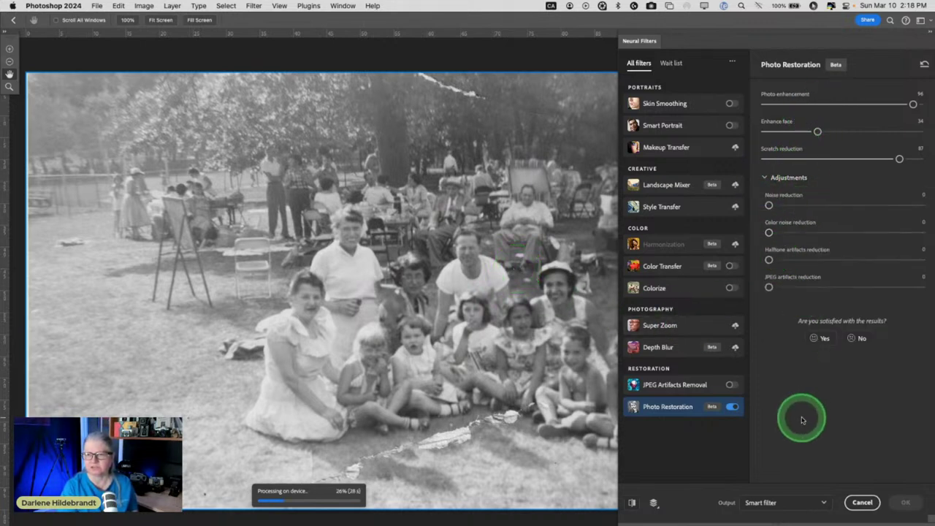
pyautogui.click(862, 503)
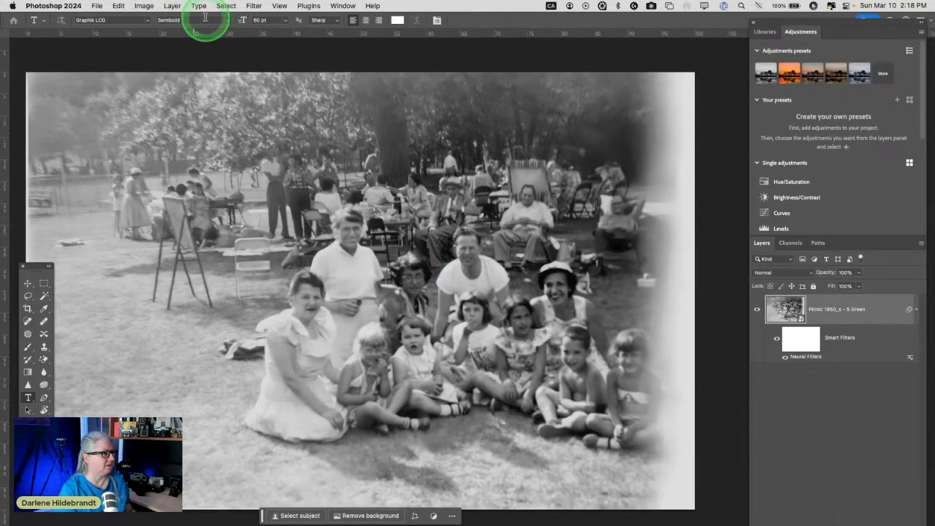
# Step: Open the neural filters for the picnic photo, enable Smart Portrait for the woman in the hat, and expand its Global face settings
pyautogui.click(254, 6)
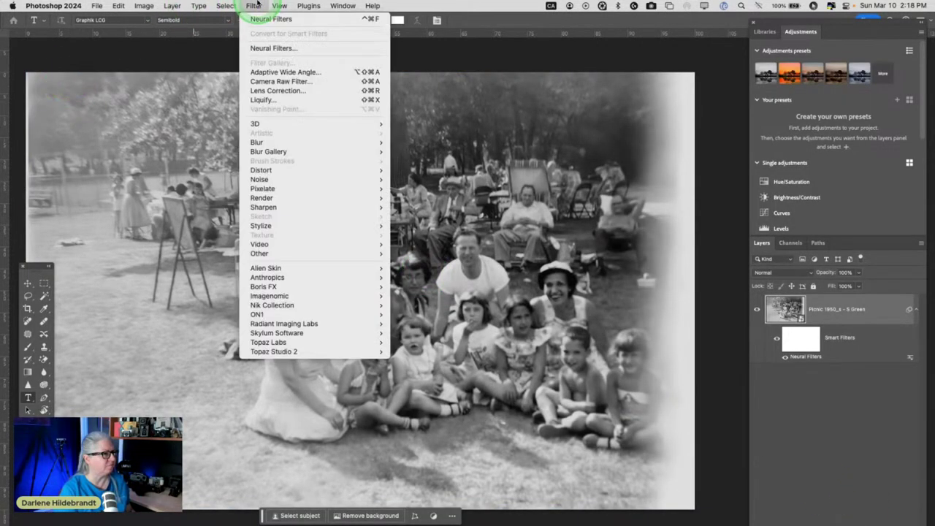
pyautogui.click(273, 47)
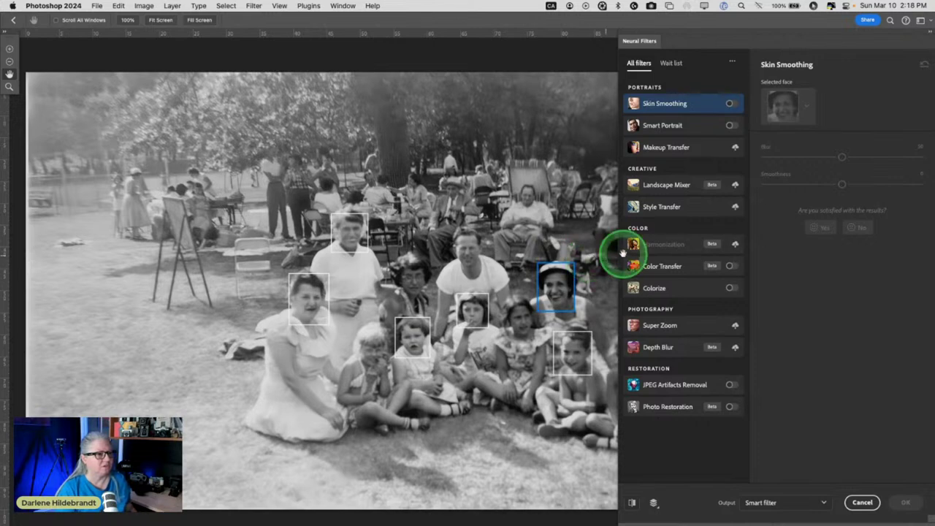
pyautogui.click(670, 407)
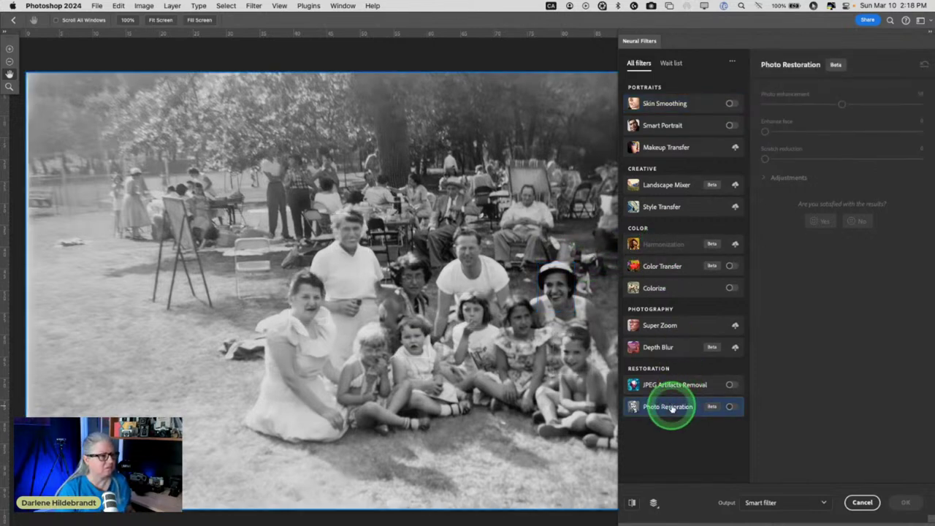
pyautogui.moveTo(671, 409)
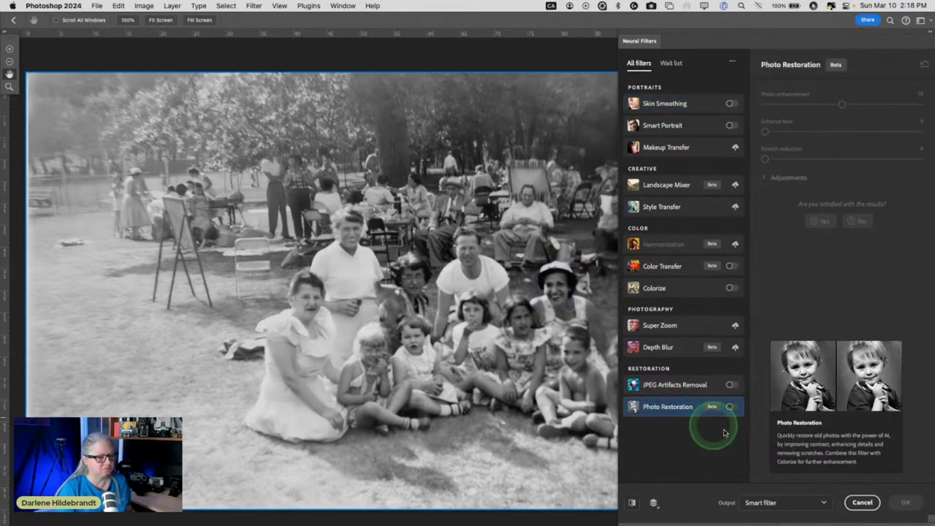
pyautogui.click(659, 126)
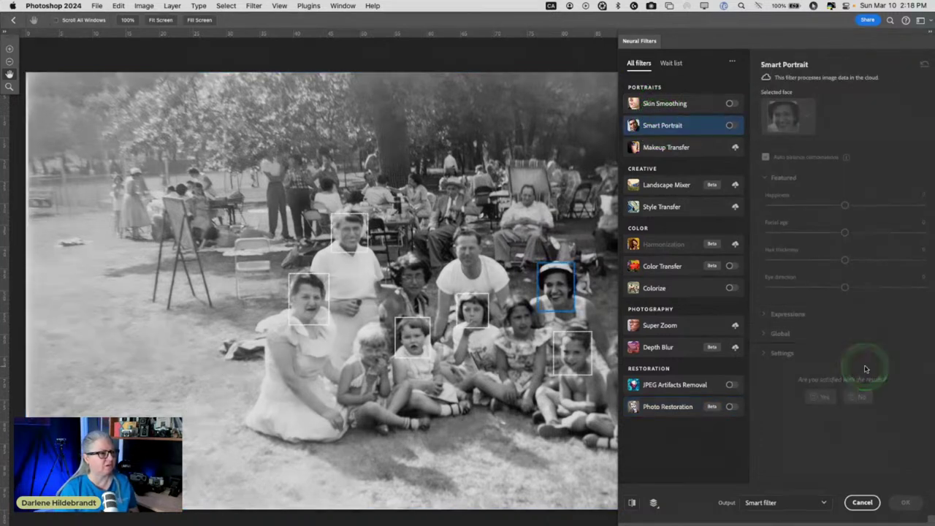
pyautogui.click(730, 126)
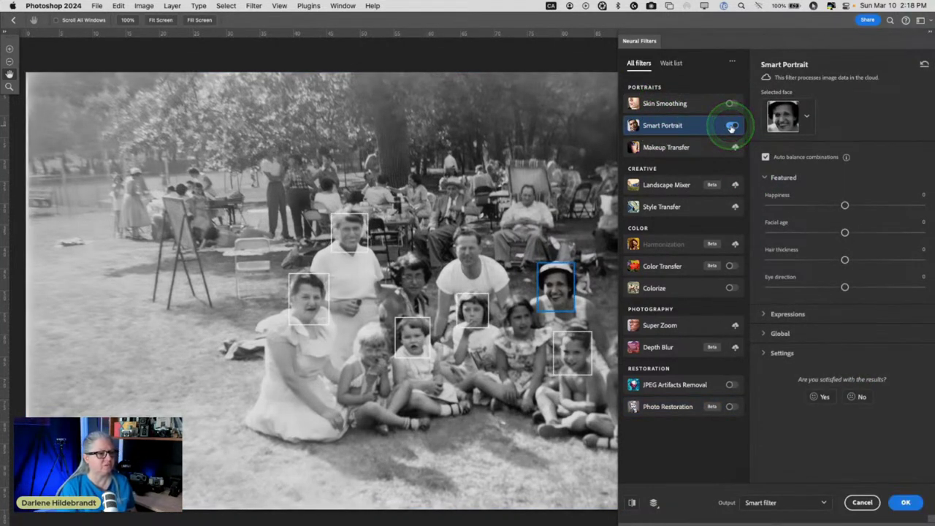
pyautogui.click(765, 316)
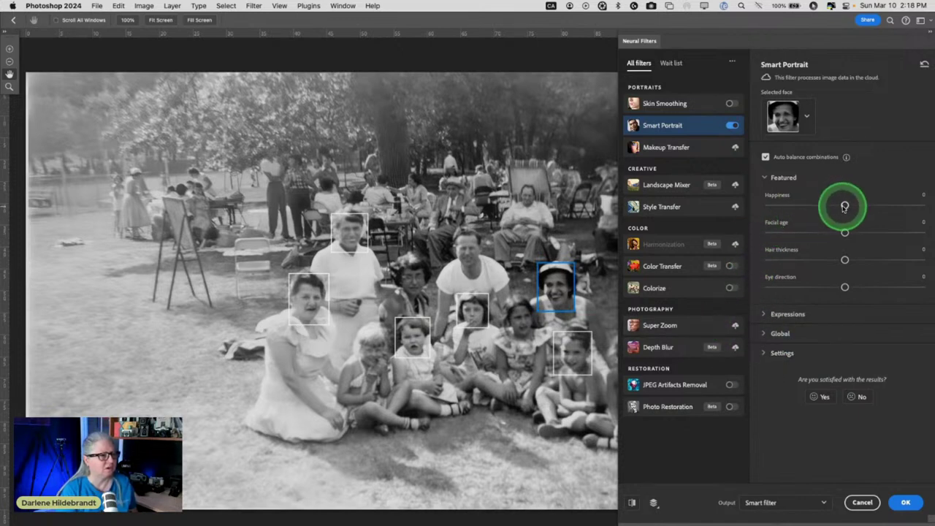
pyautogui.click(764, 334)
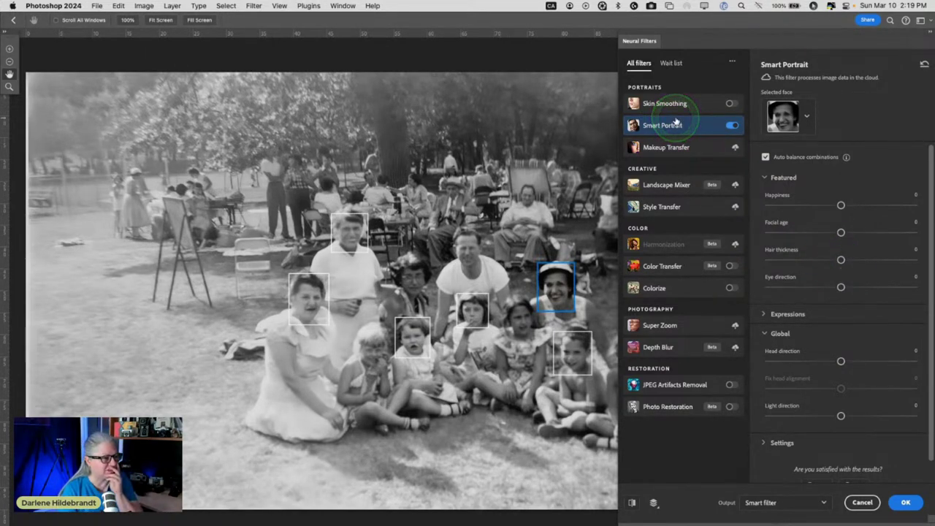
# Step: Turn on Colorize for the picnic photo and look over the colored group and the available color adjustments
pyautogui.click(674, 289)
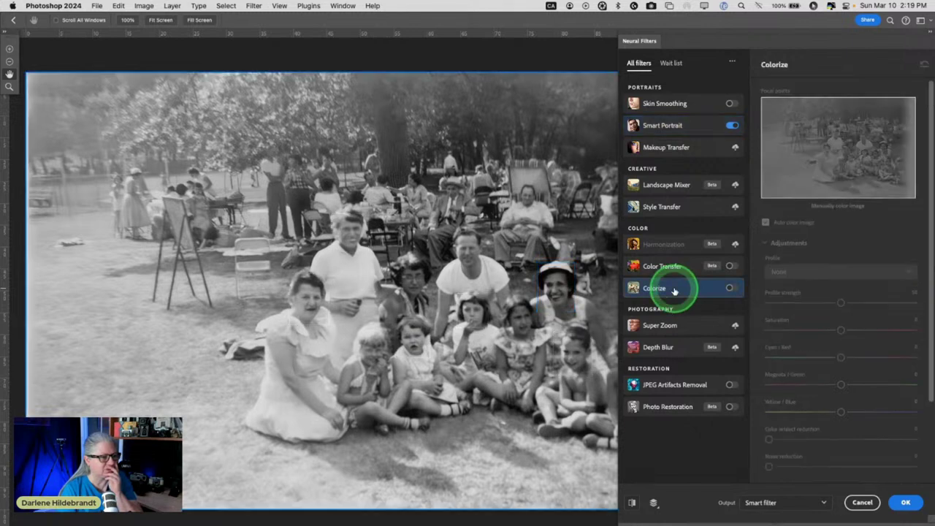
pyautogui.click(729, 287)
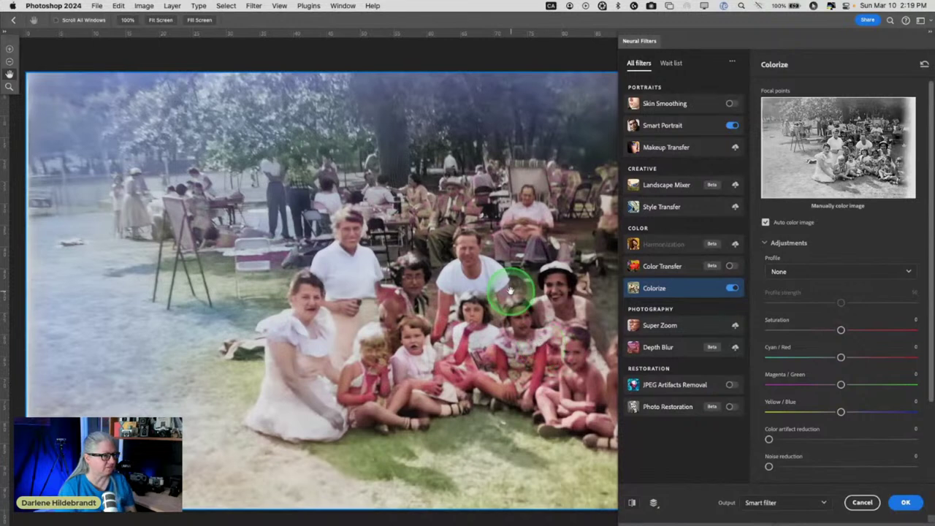
pyautogui.moveTo(550, 294); pyautogui.dragTo(512, 291)
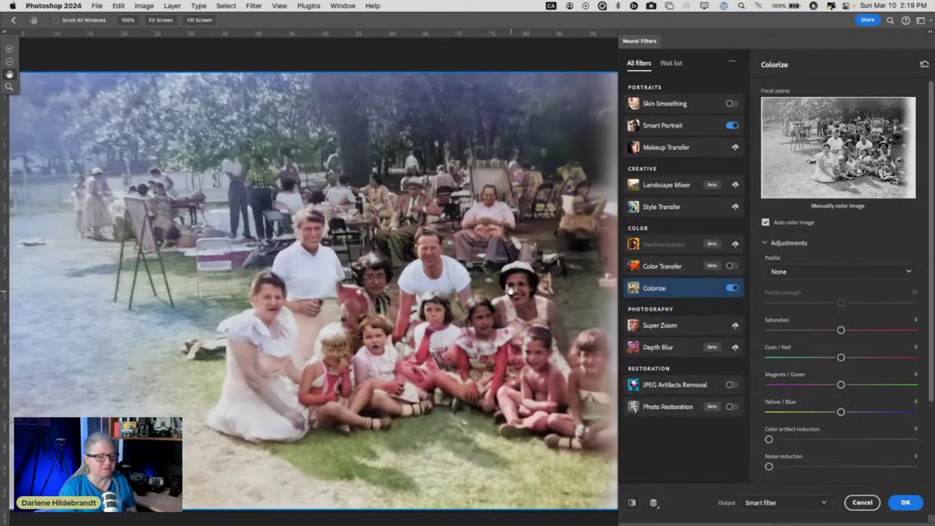
pyautogui.hscroll(3, 509, 291)
pyautogui.scroll(-1, 509, 291)
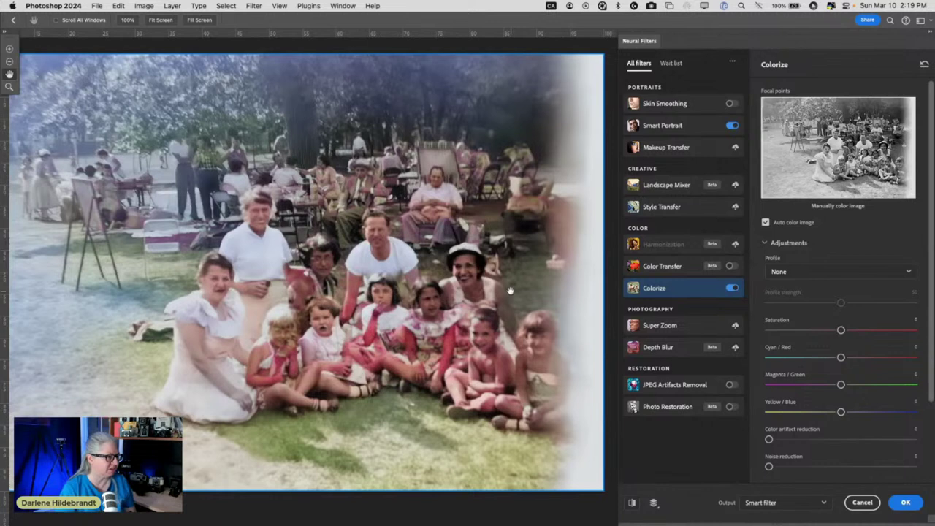
pyautogui.scroll(-1, 836, 317)
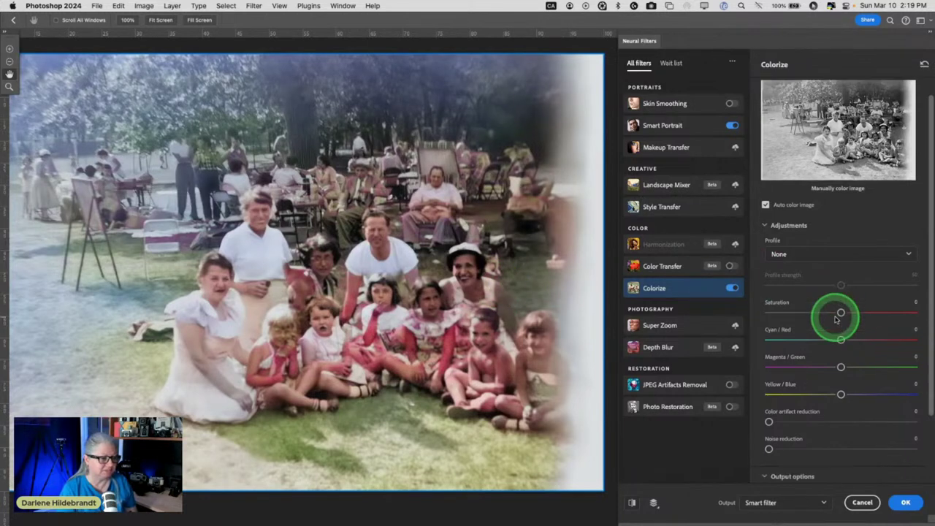
pyautogui.scroll(-3, 836, 317)
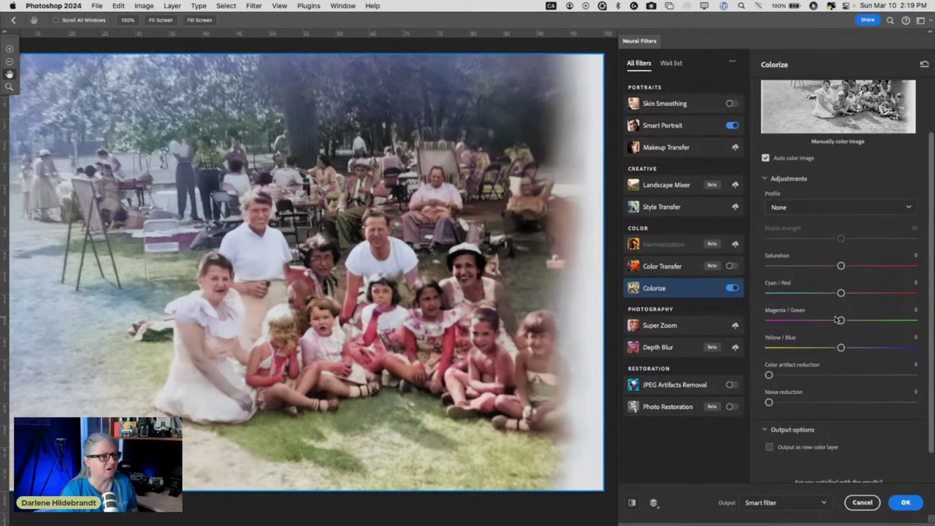
# Step: Try the Retro bright and Retro faded color profiles, setting Profile strength to 33 for Retro faded
pyautogui.click(795, 205)
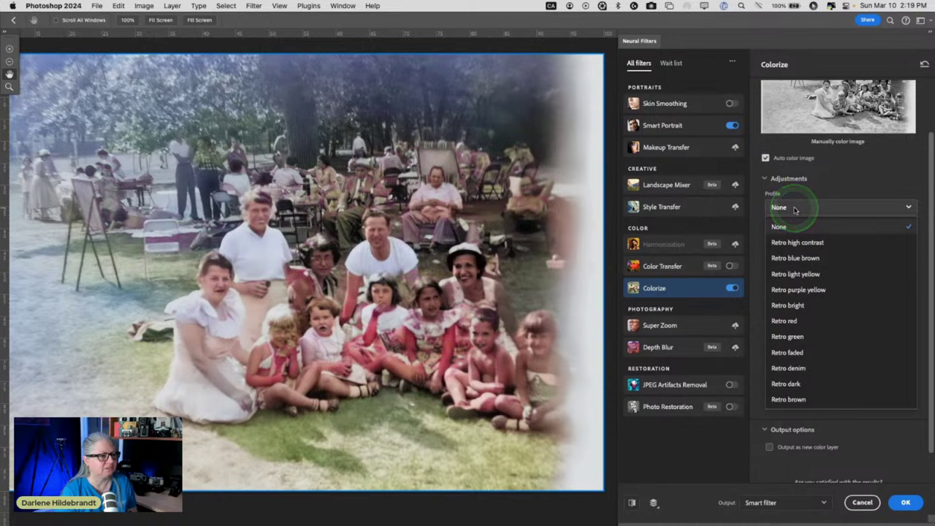
pyautogui.click(795, 243)
pyautogui.click(795, 265)
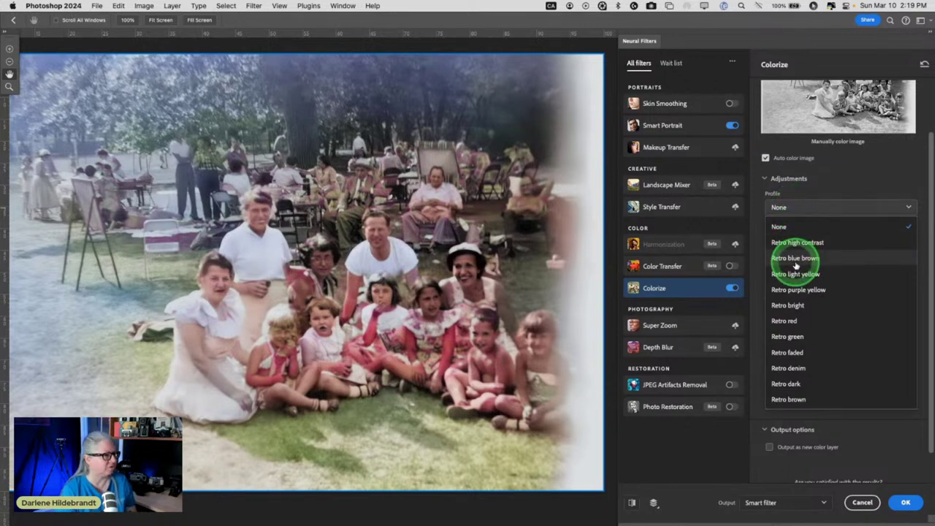
pyautogui.click(790, 306)
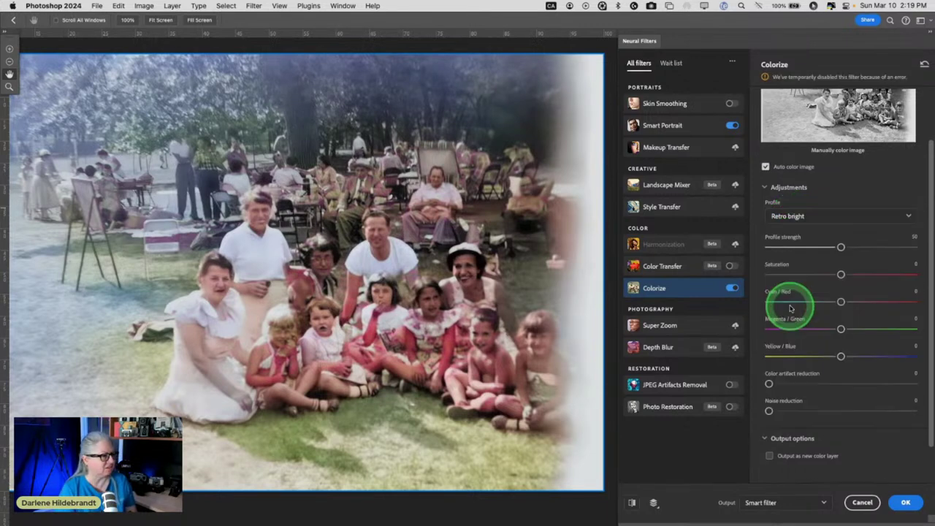
pyautogui.click(792, 217)
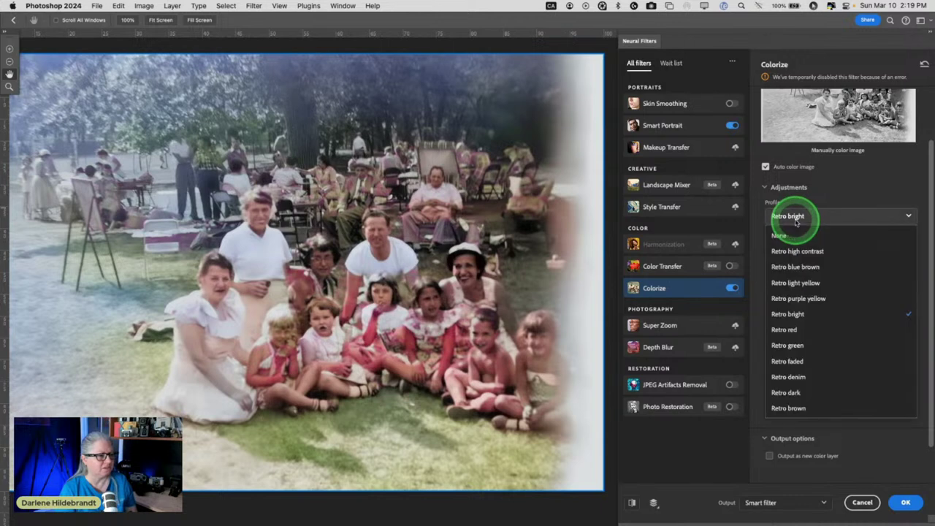
pyautogui.click(787, 360)
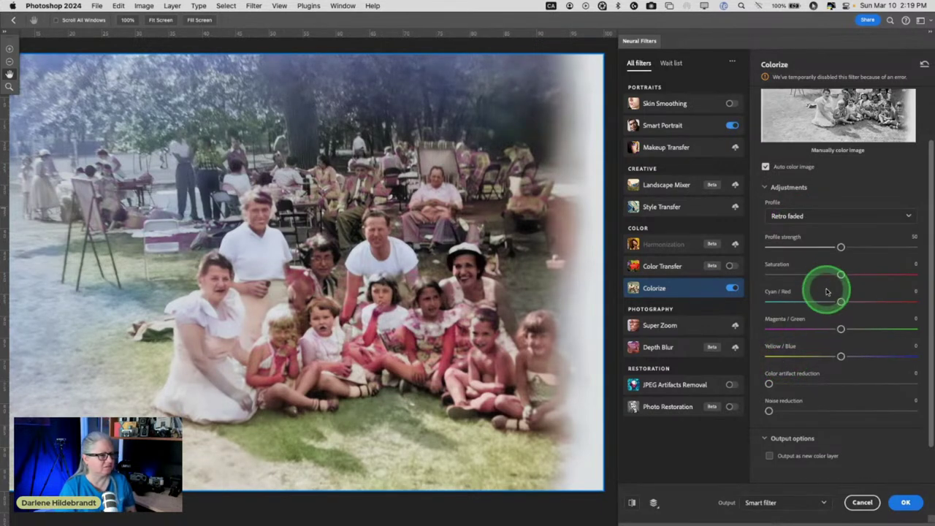
pyautogui.moveTo(841, 247); pyautogui.dragTo(815, 248)
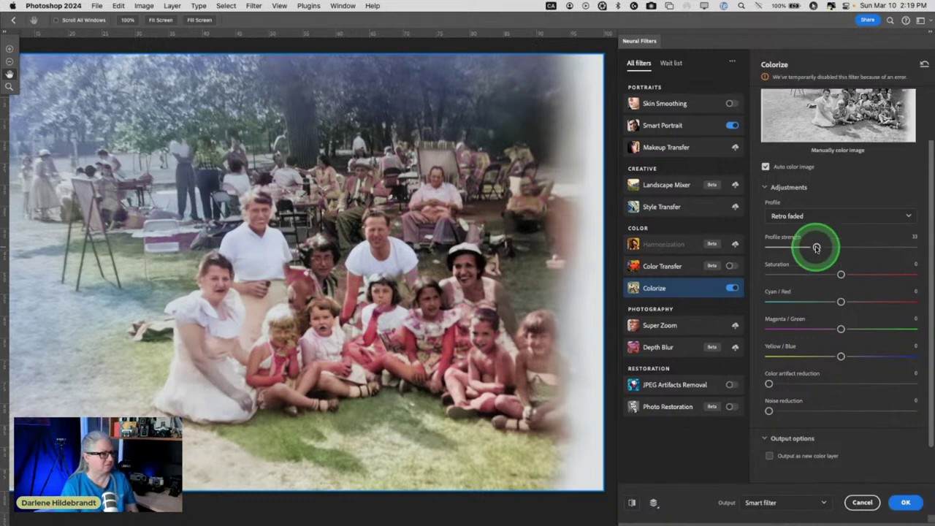
# Step: Output the colorized result as a new masked layer, apply it, and dismiss the timeout alert
pyautogui.click(763, 502)
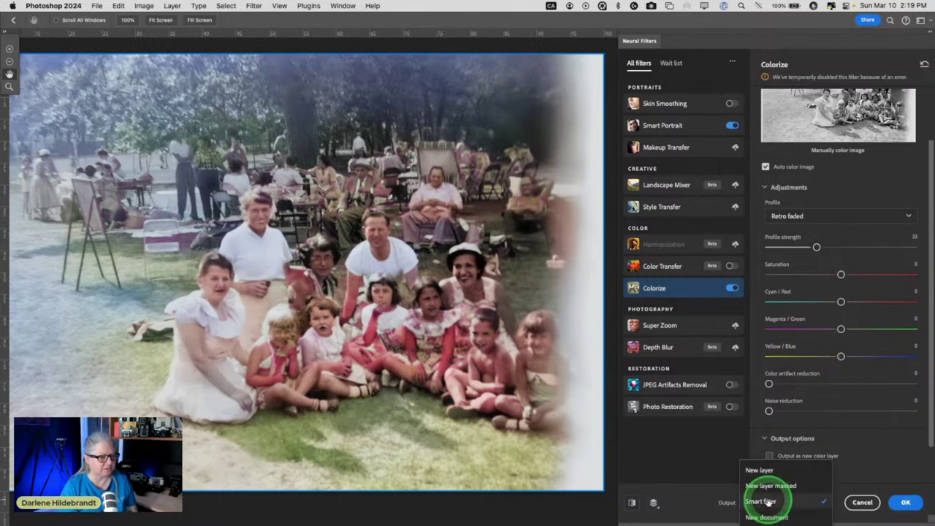
pyautogui.click(768, 487)
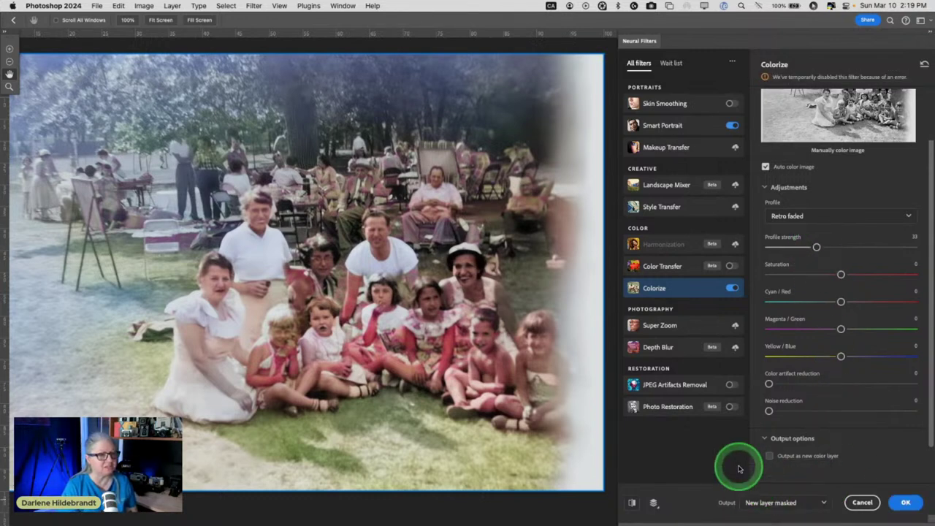
pyautogui.click(905, 502)
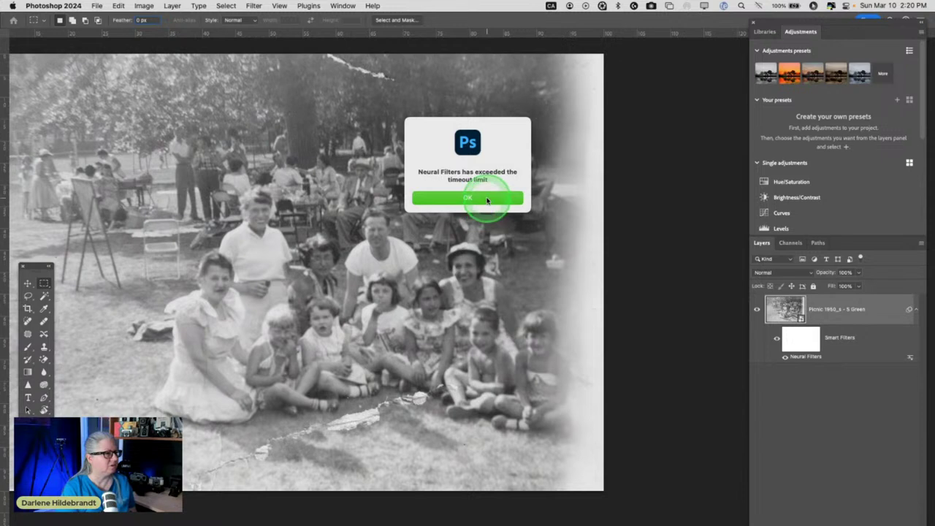
pyautogui.click(487, 200)
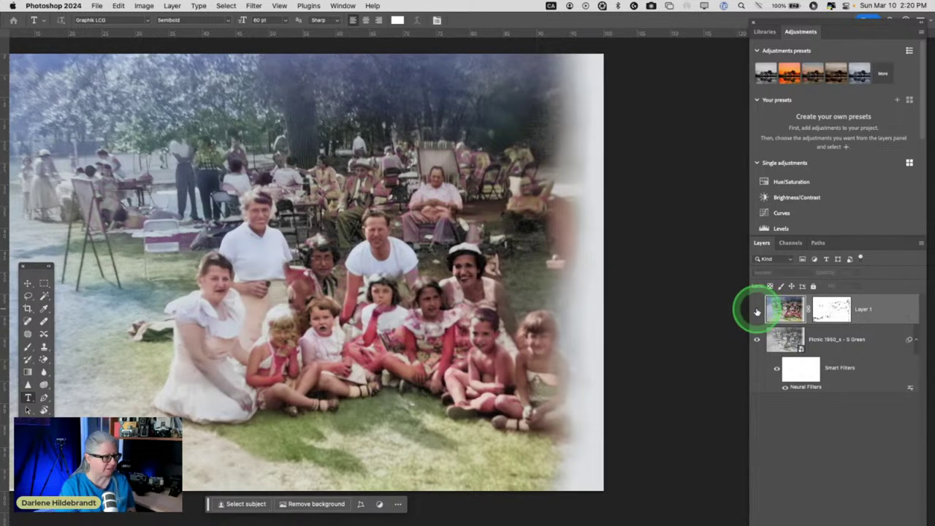
# Step: Compare the picnic photo with and without the colorized layer, leaving that layer visible
pyautogui.click(757, 310)
pyautogui.click(756, 310)
pyautogui.click(756, 310)
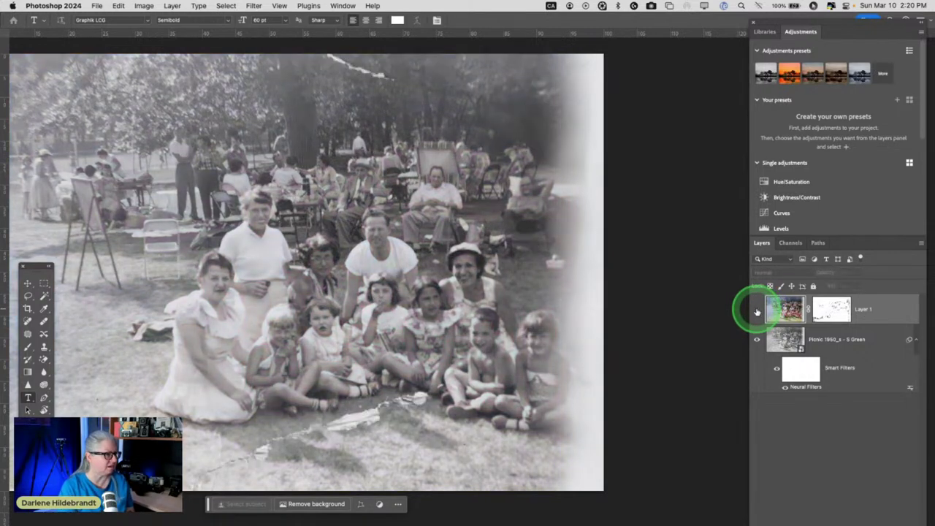
pyautogui.click(757, 310)
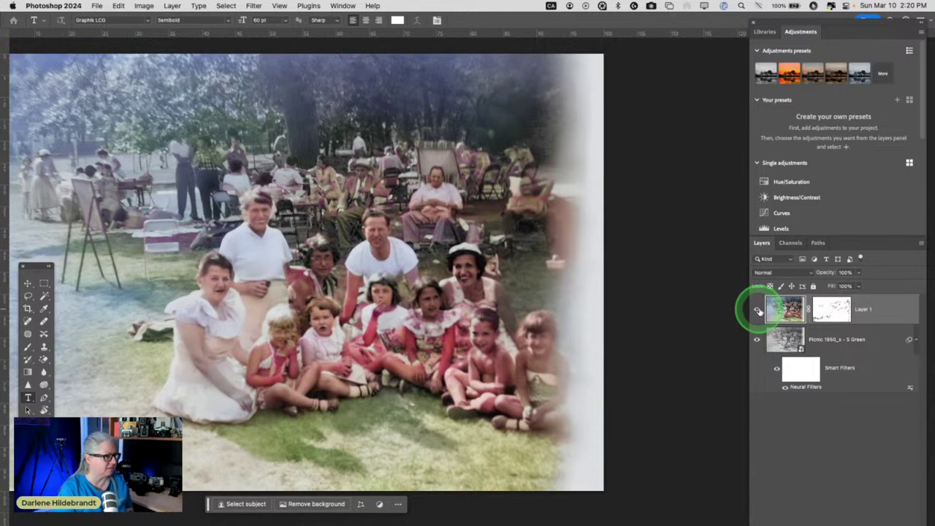
pyautogui.click(756, 310)
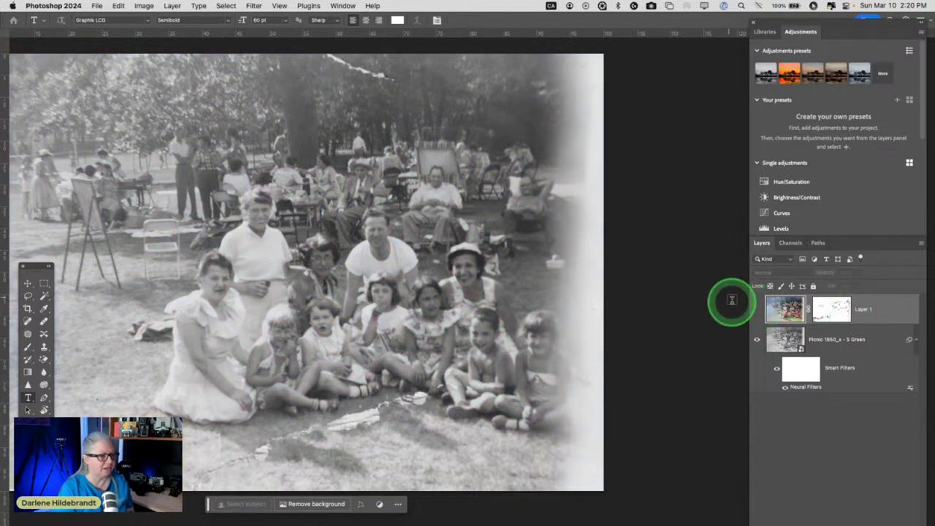
pyautogui.click(756, 309)
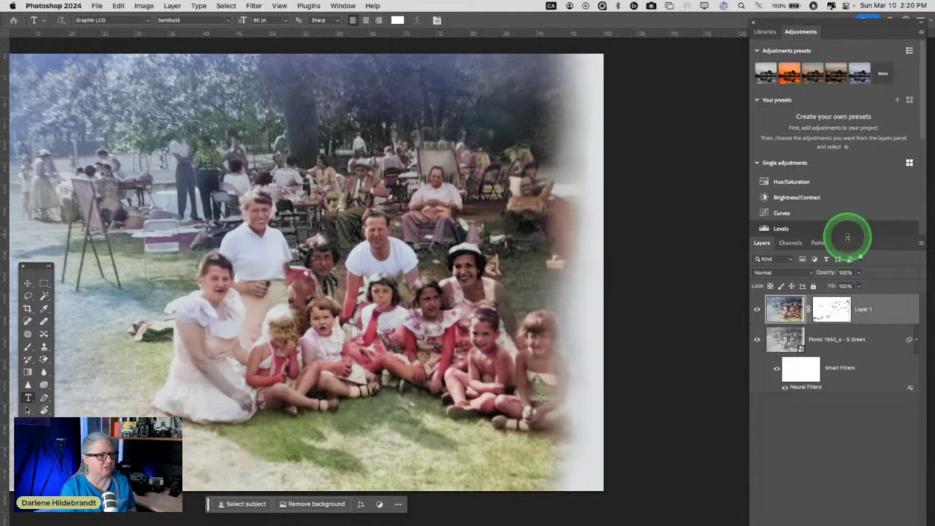
# Step: Reposition the Layers panel so all its controls are reachable, and delete the colorized Layer 1
pyautogui.moveTo(846, 242); pyautogui.dragTo(766, 88)
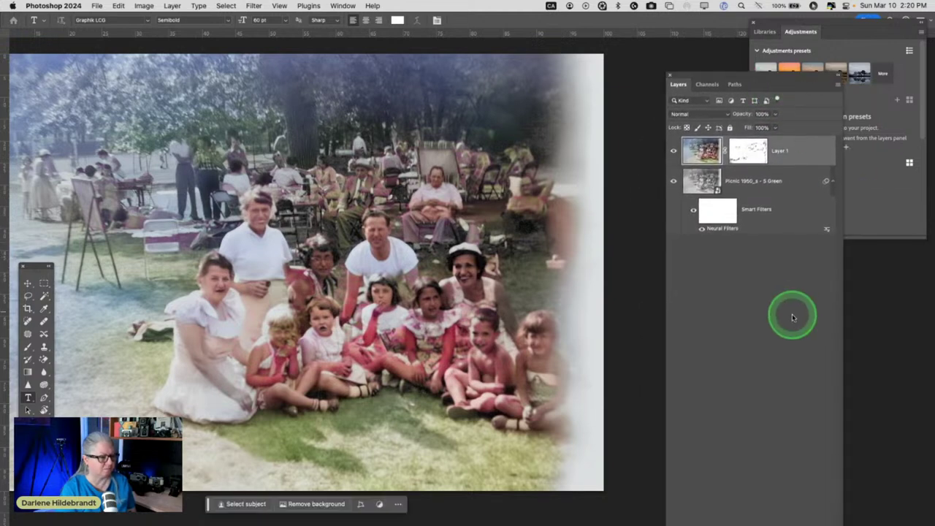
pyautogui.press('F7')
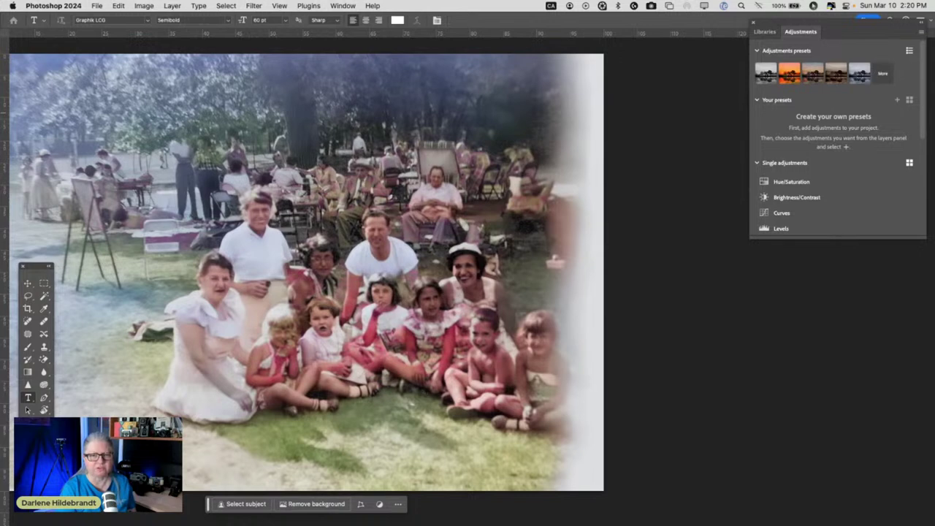
pyautogui.moveTo(918, 260); pyautogui.dragTo(776, 90)
pyautogui.moveTo(805, 162); pyautogui.dragTo(836, 389)
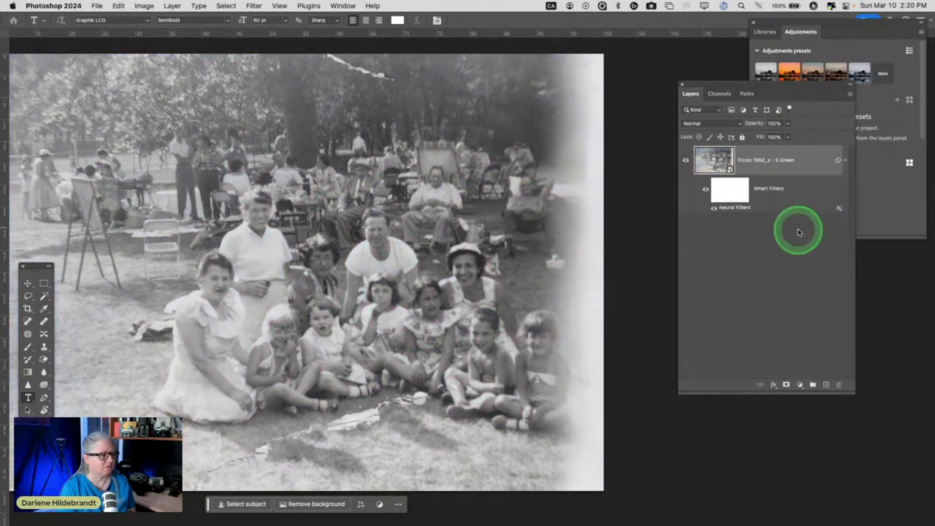
# Step: Reopen the picnic layer's neural filter, set the output to Smart filter, and reapply the photo restoration
pyautogui.doubleClick(733, 210)
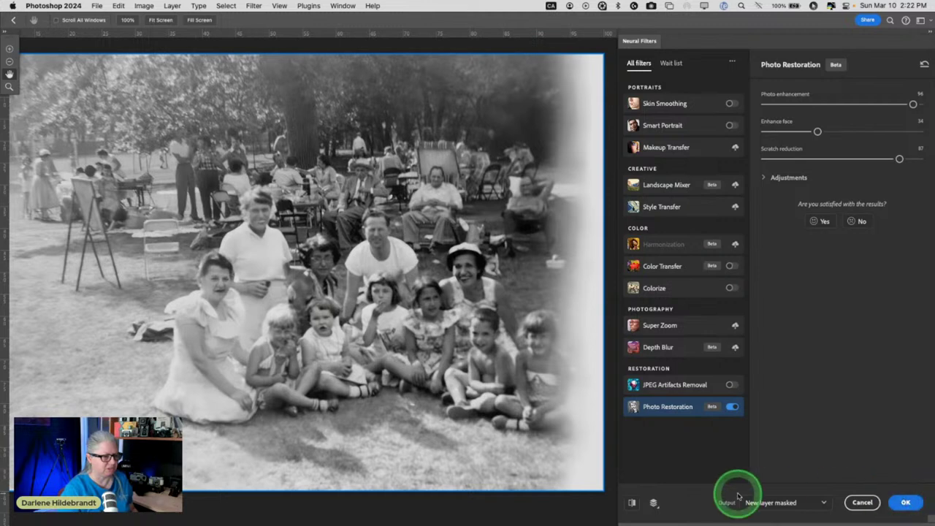
pyautogui.click(759, 503)
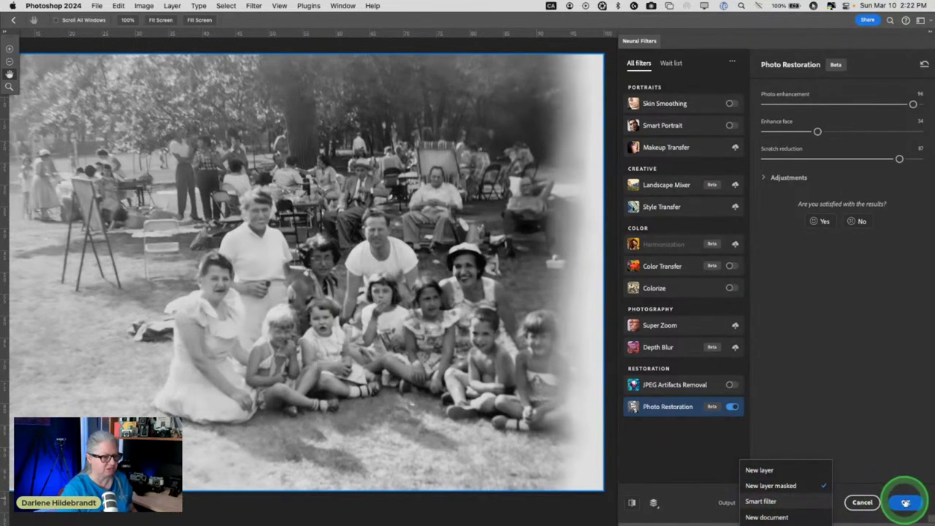
pyautogui.click(788, 501)
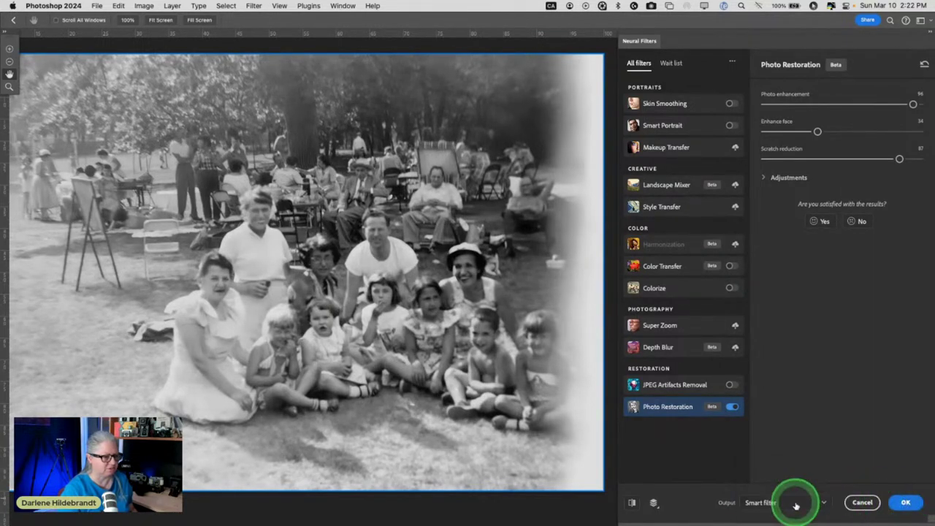
pyautogui.click(906, 504)
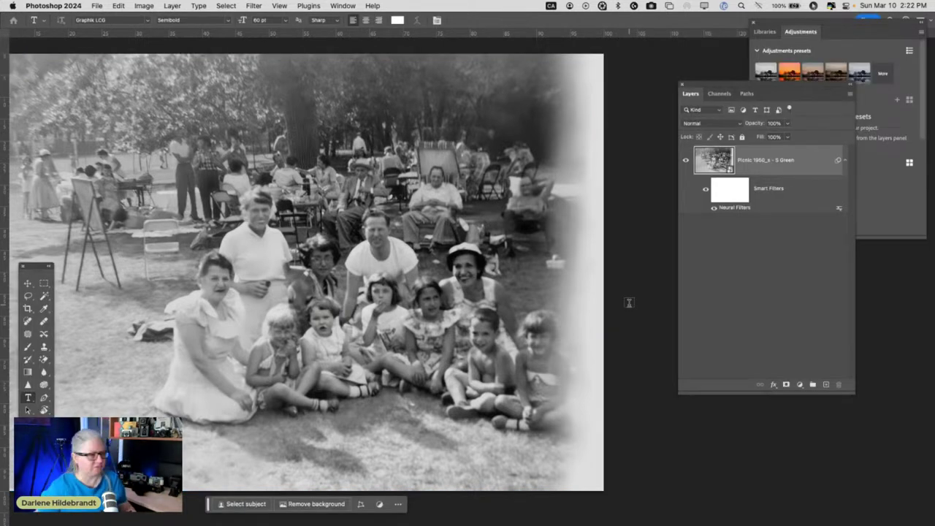
# Step: Clear the Adjustments and Layers panels off the picnic photo, and crop a thin strip from the photo's left and lower edges
pyautogui.click(799, 31)
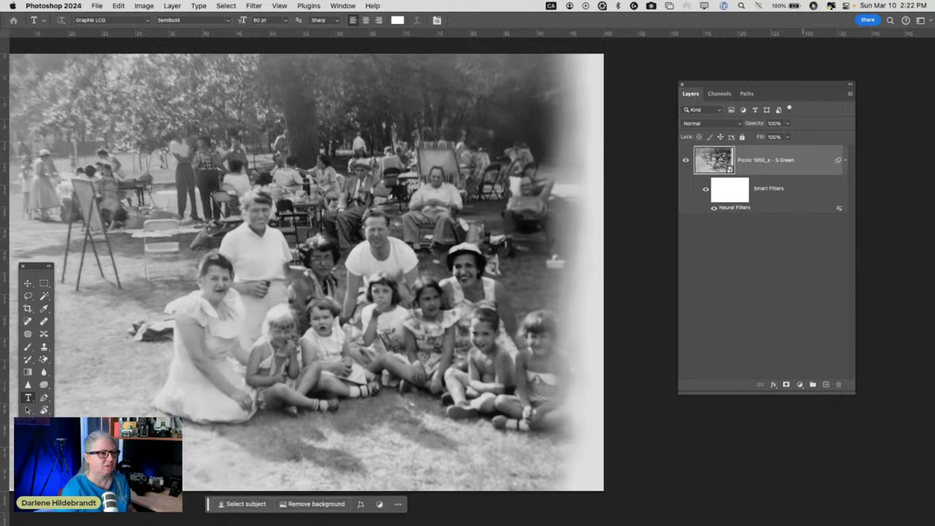
pyautogui.moveTo(744, 83); pyautogui.dragTo(776, 63)
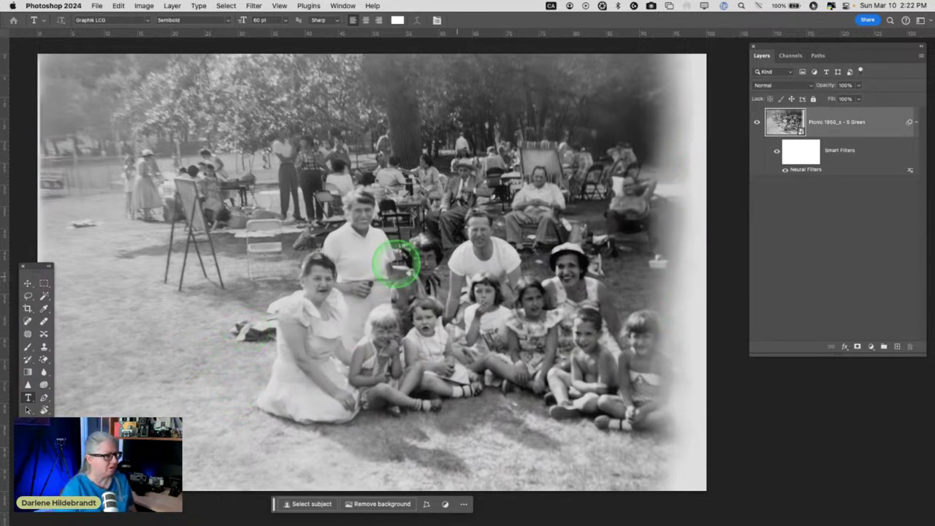
pyautogui.press('c')
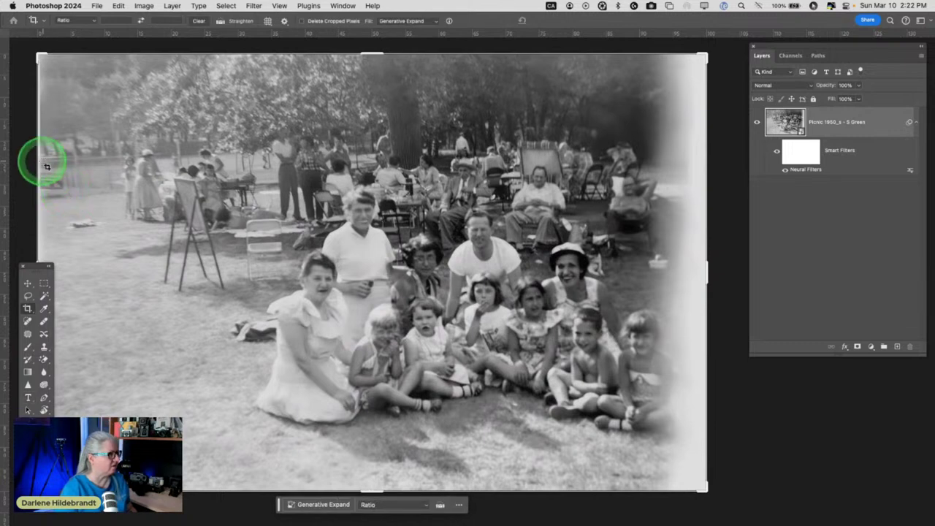
pyautogui.moveTo(40, 161); pyautogui.dragTo(40, 161)
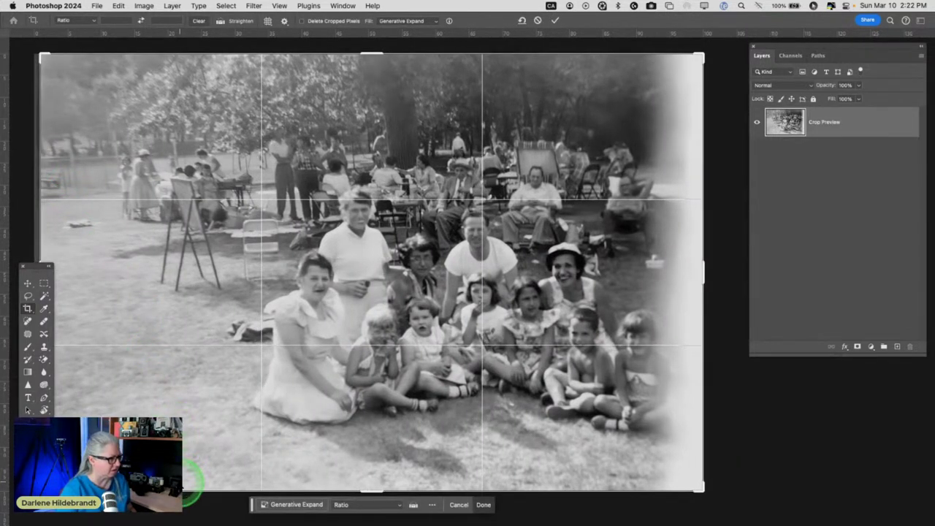
pyautogui.moveTo(188, 492); pyautogui.dragTo(189, 482)
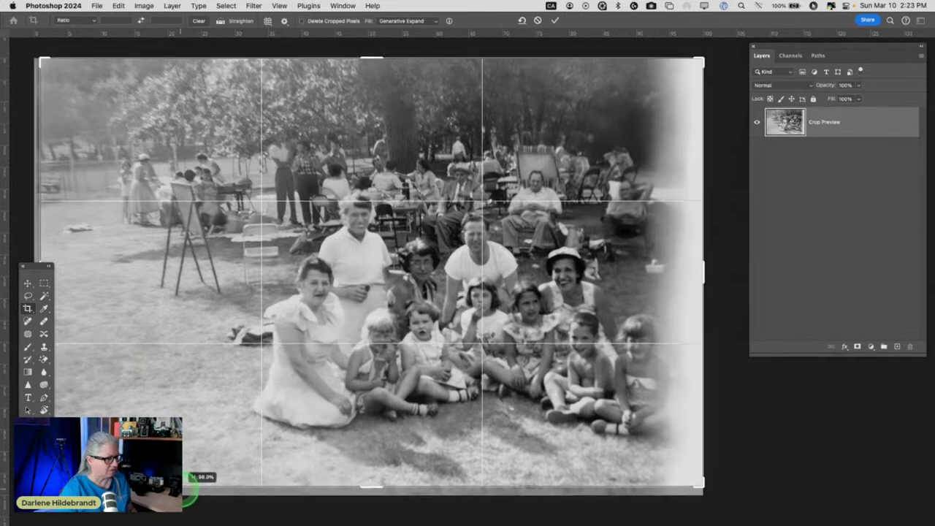
pyautogui.click(376, 334)
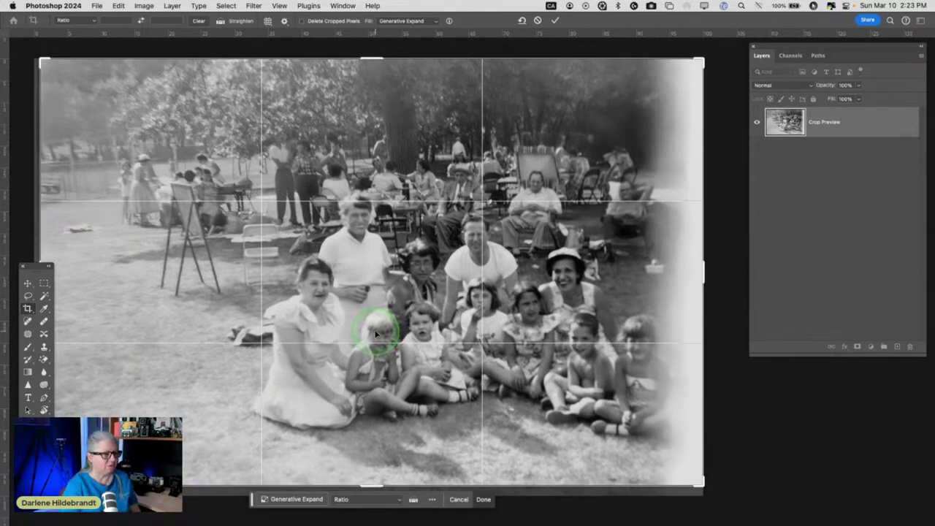
pyautogui.doubleClick(676, 298)
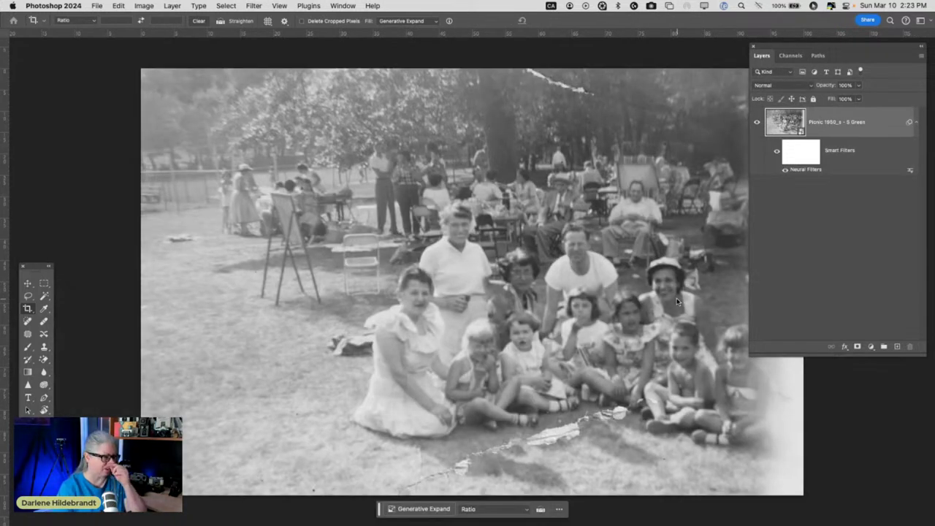
pyautogui.hscroll(5, 526, 277)
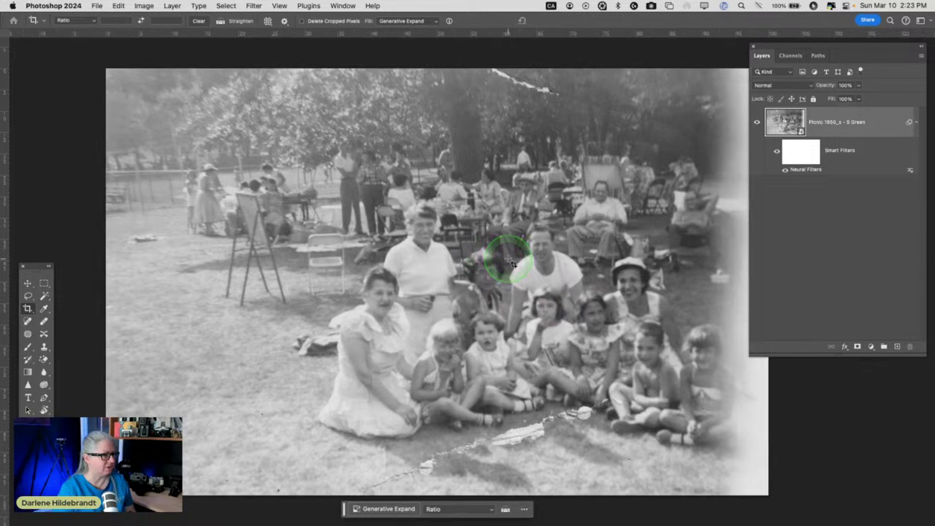
pyautogui.hscroll(2, 513, 264)
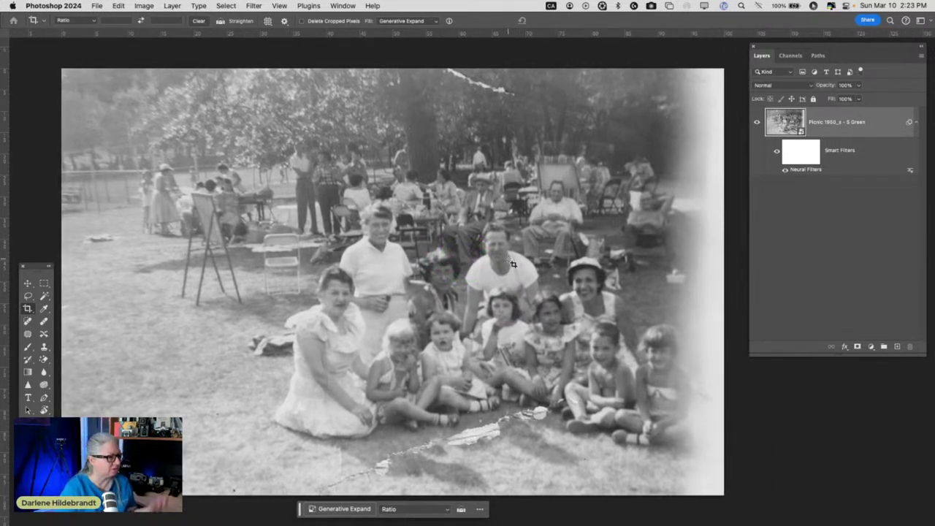
pyautogui.moveTo(664, 217); pyautogui.dragTo(700, 216)
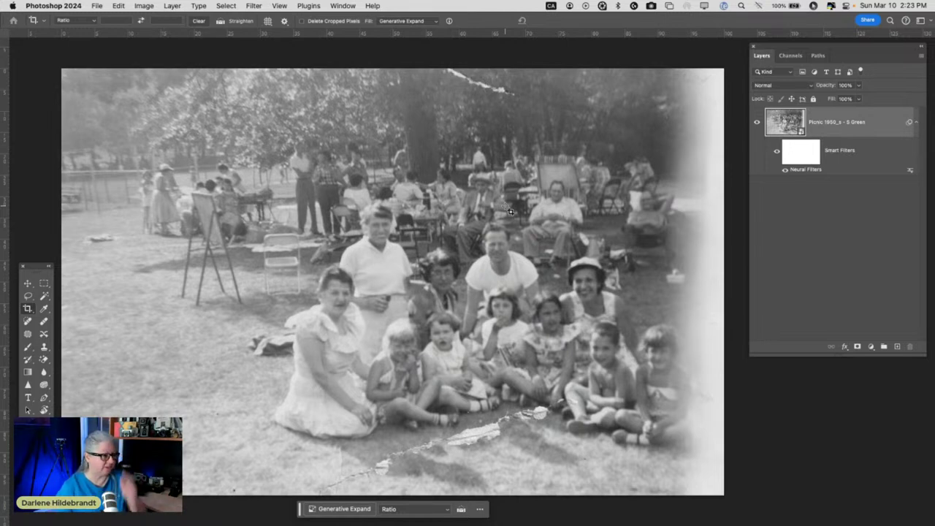
pyautogui.click(491, 476)
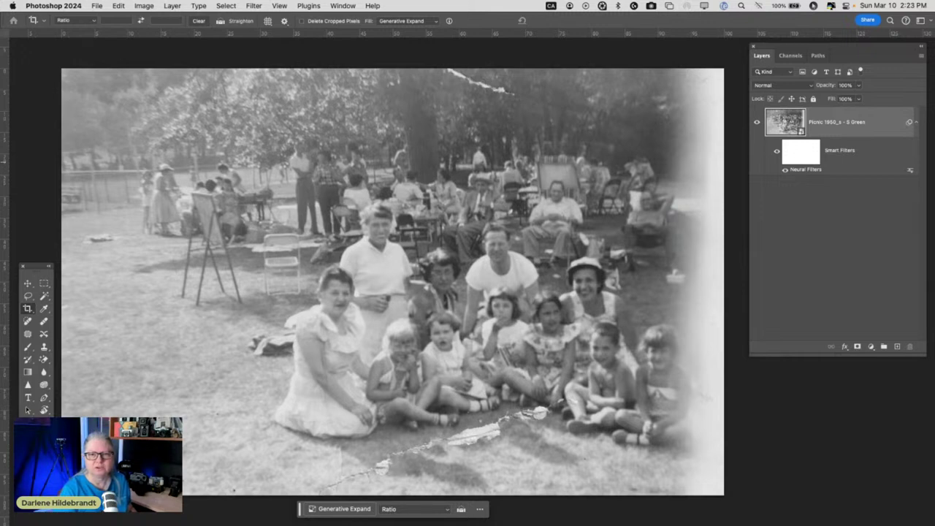
# Step: Add a Levels adjustment layer above the picnic layer, and dismiss the Adjustments panel
pyautogui.click(920, 171)
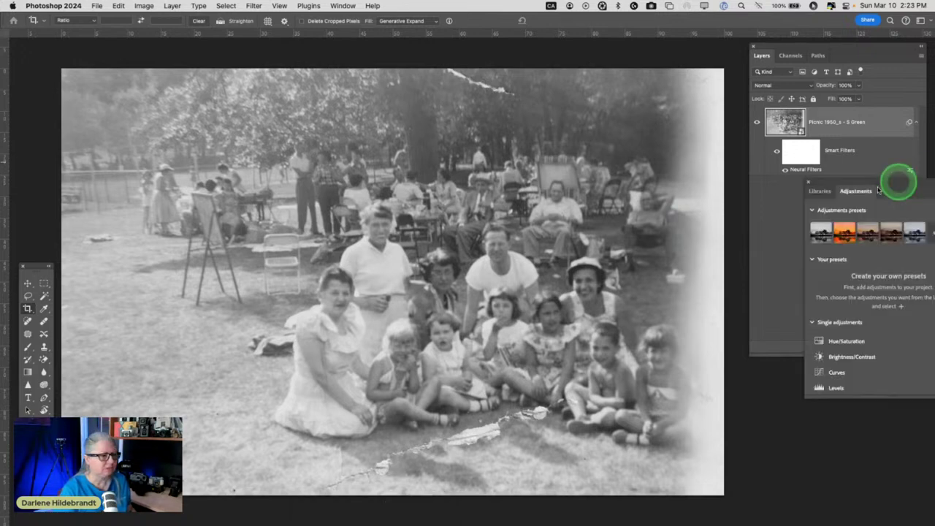
pyautogui.moveTo(776, 260); pyautogui.dragTo(776, 278)
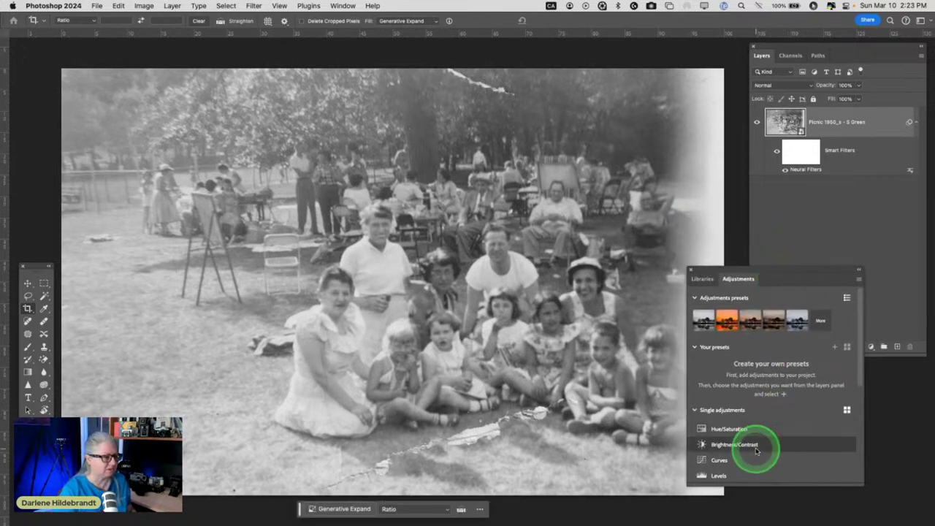
pyautogui.click(724, 476)
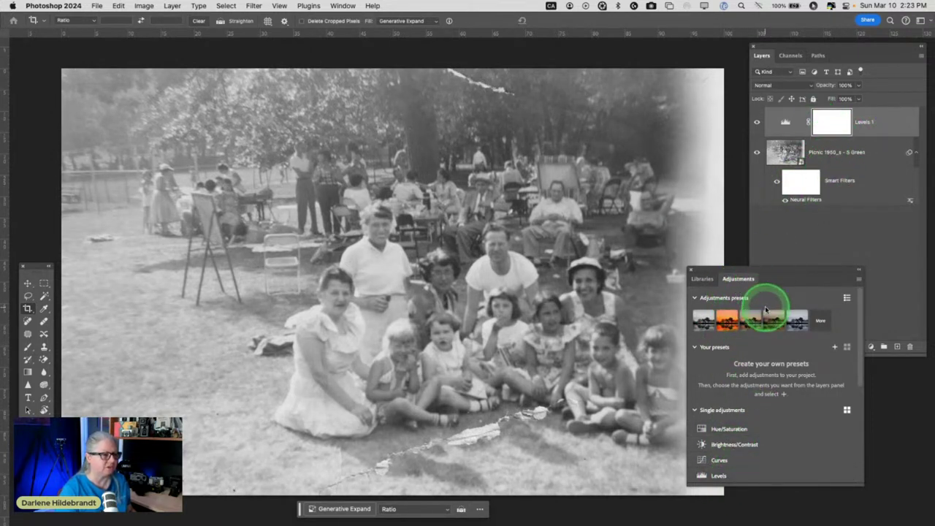
pyautogui.click(721, 276)
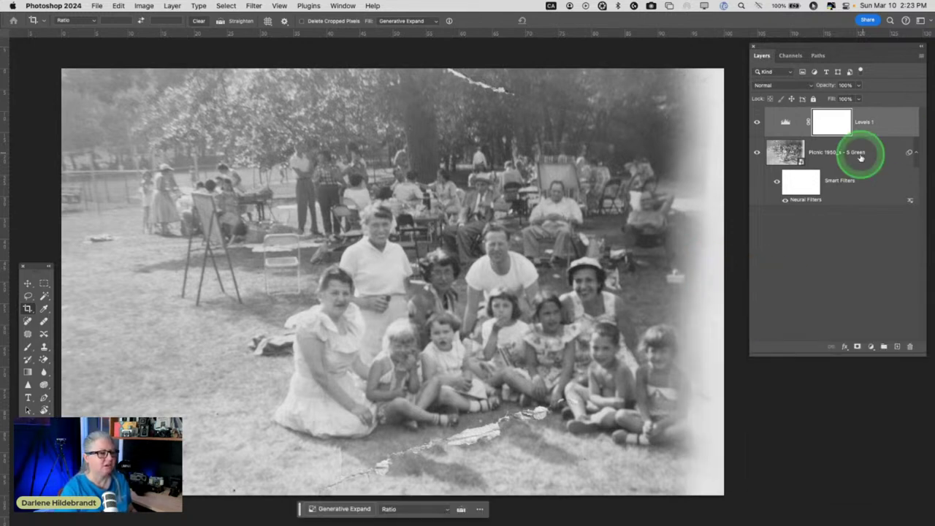
# Step: Darken the photo with the Levels layer: midtones 0.75, input black 30 and output white 226
pyautogui.click(784, 125)
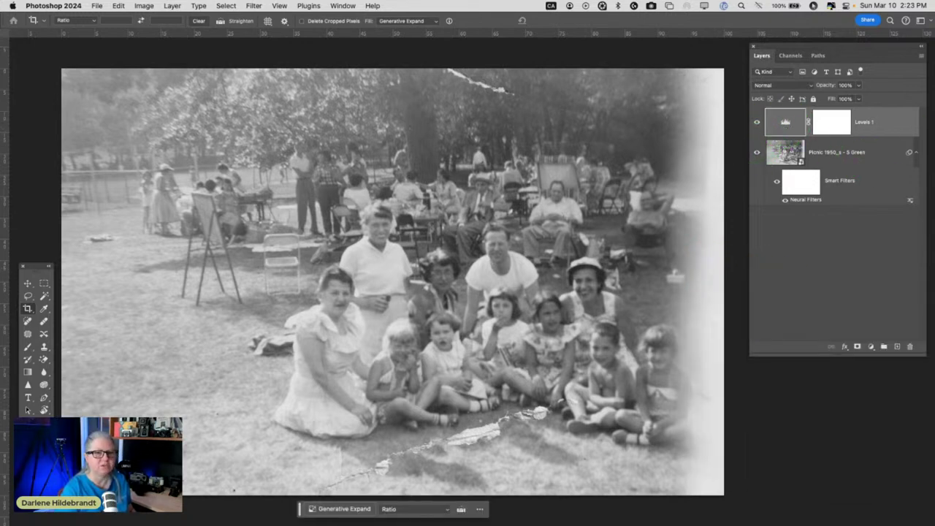
pyautogui.moveTo(725, 164); pyautogui.dragTo(670, 264)
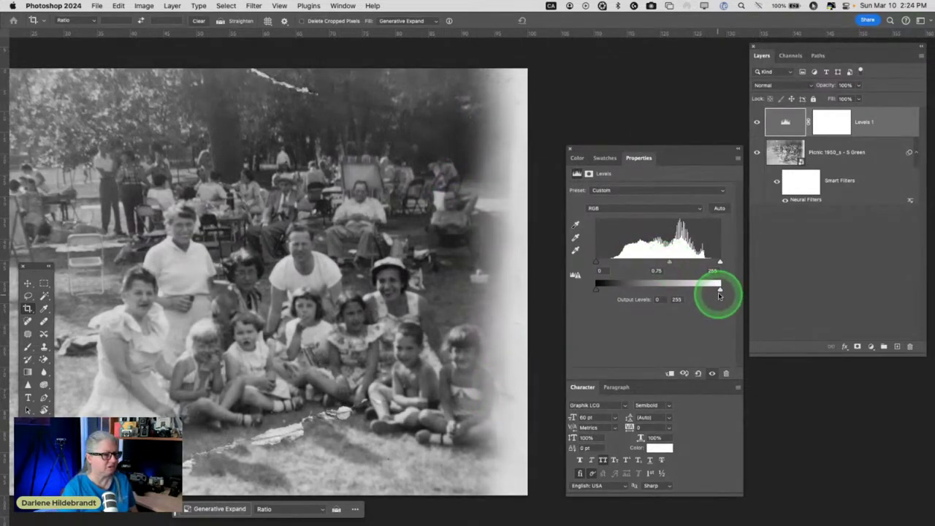
pyautogui.moveTo(719, 289); pyautogui.dragTo(704, 290)
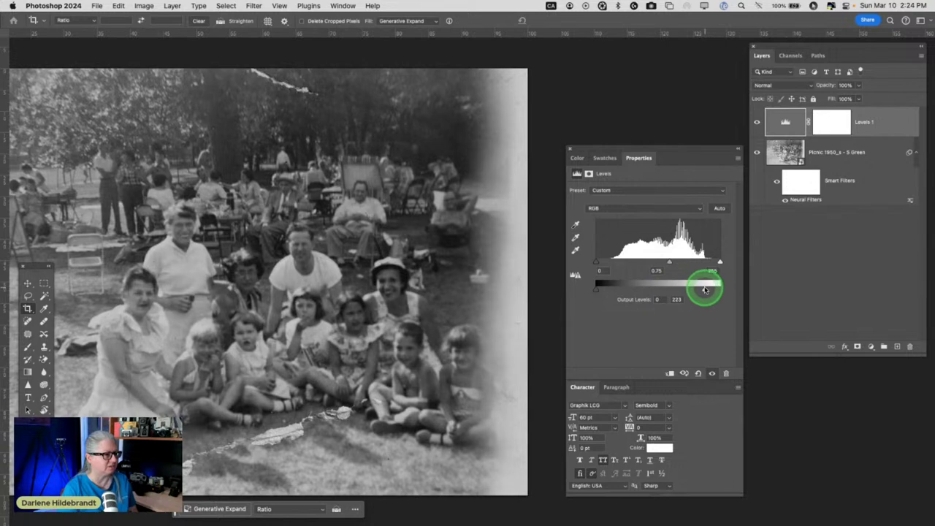
pyautogui.moveTo(596, 261)
pyautogui.mouseDown()
pyautogui.moveTo(595, 288)
pyautogui.moveTo(610, 291)
pyautogui.moveTo(590, 286)
pyautogui.moveTo(621, 262)
pyautogui.moveTo(599, 263)
pyautogui.moveTo(611, 263)
pyautogui.mouseUp()
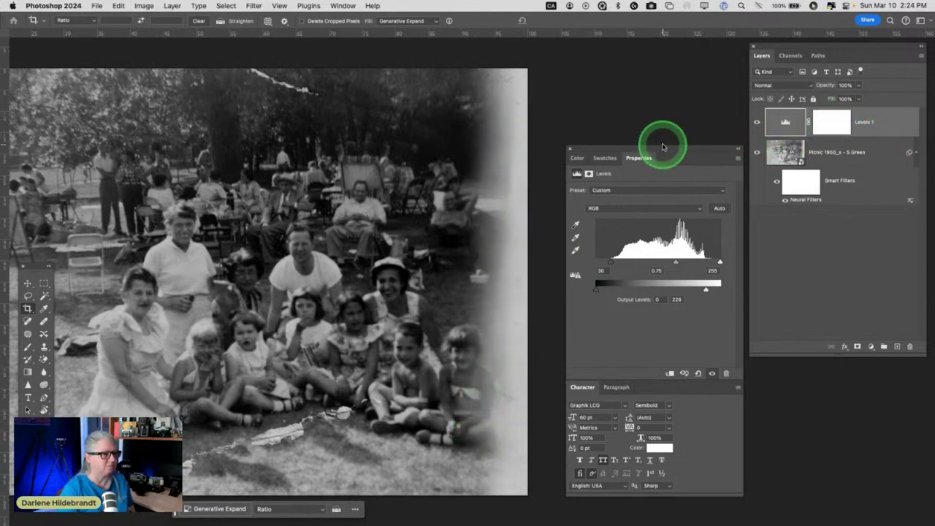
# Step: Draw a horizontal black-to-white gradient on the Levels mask, limiting the darkening to the photo's faded right edge
pyautogui.click(828, 134)
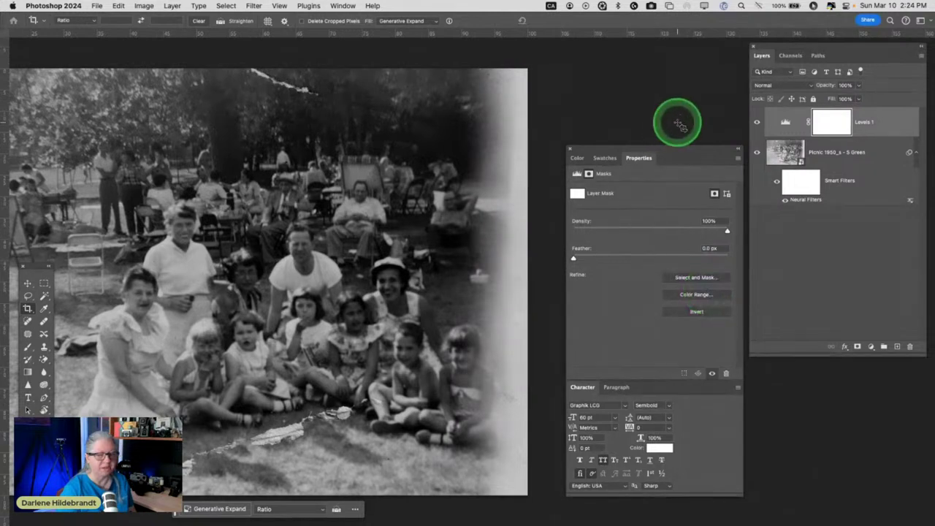
pyautogui.click(27, 372)
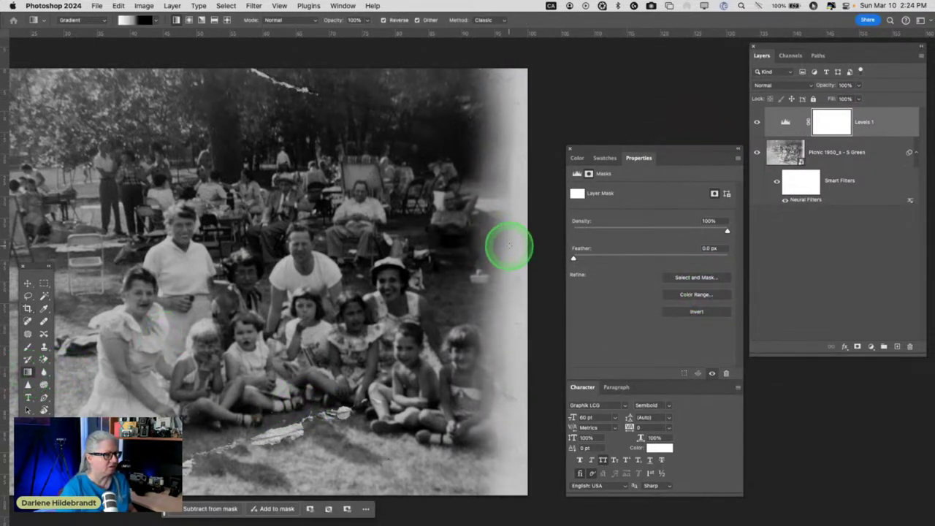
pyautogui.moveTo(515, 257); pyautogui.dragTo(402, 257)
pyautogui.click(489, 259)
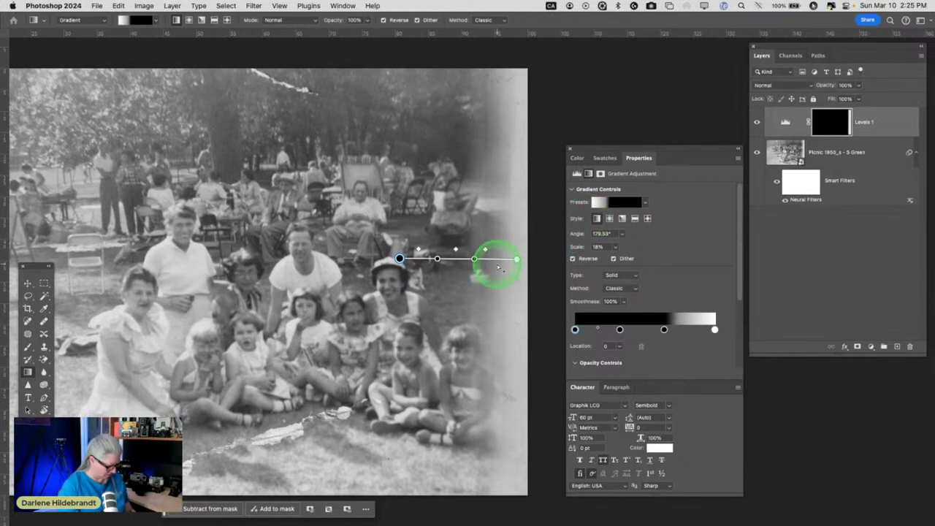
pyautogui.hotkey('shift', 'g')
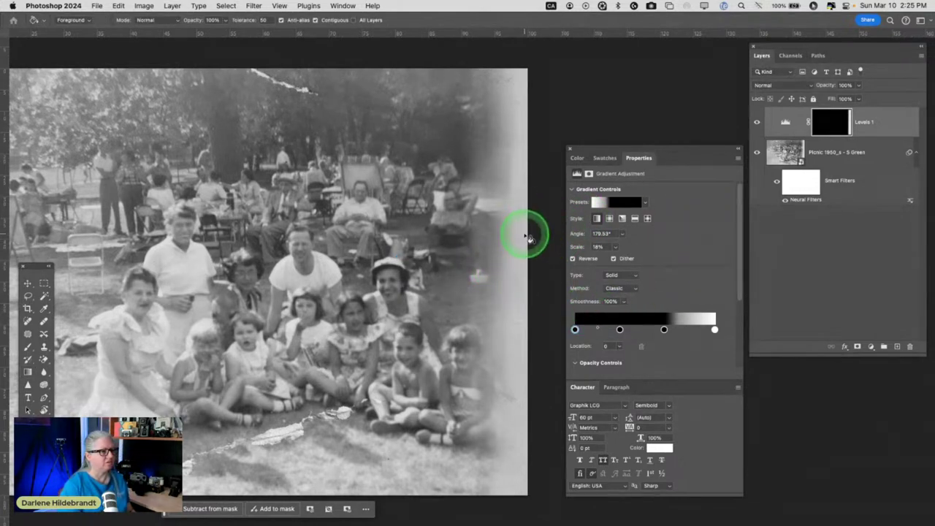
pyautogui.click(494, 263)
pyautogui.press('super+z')
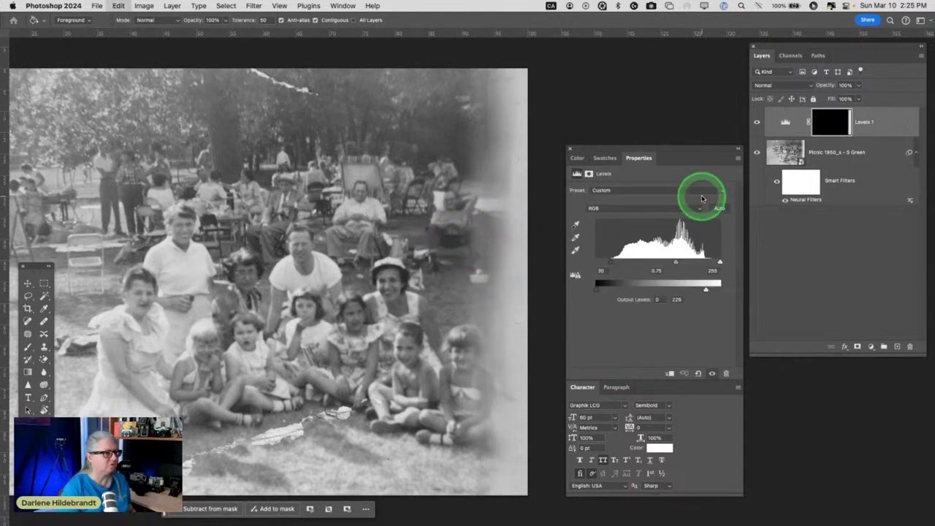
# Step: Widen the Levels mask's gradient: extend its black end, place the inner black stops at locations 22 and 46, and include an inner white stop
pyautogui.click(28, 371)
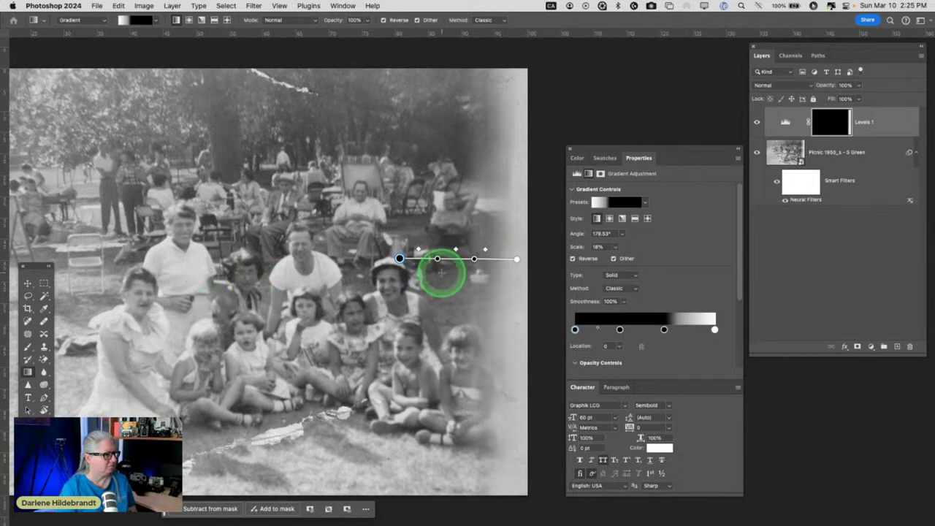
pyautogui.moveTo(400, 258)
pyautogui.mouseDown()
pyautogui.moveTo(440, 259)
pyautogui.moveTo(355, 255)
pyautogui.moveTo(458, 255)
pyautogui.moveTo(393, 259)
pyautogui.mouseUp()
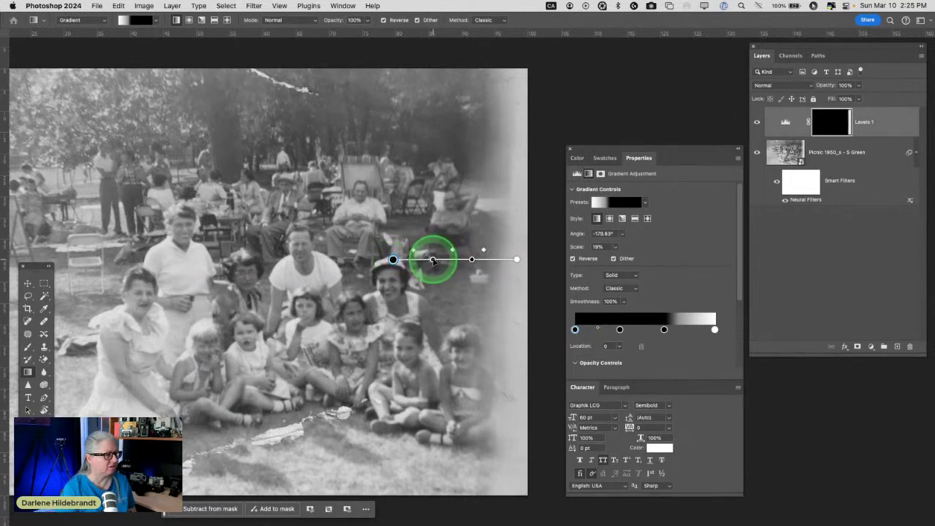
pyautogui.doubleClick(433, 261)
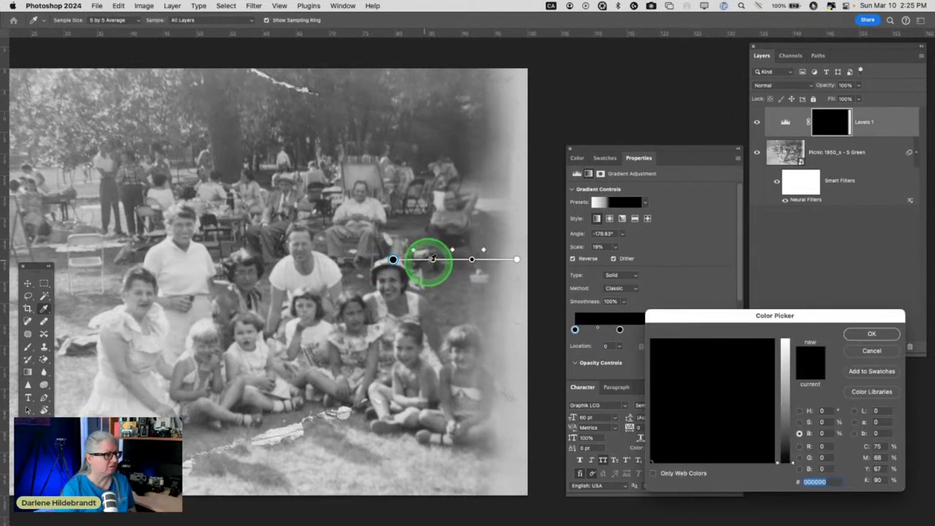
pyautogui.click(866, 334)
pyautogui.doubleClick(433, 261)
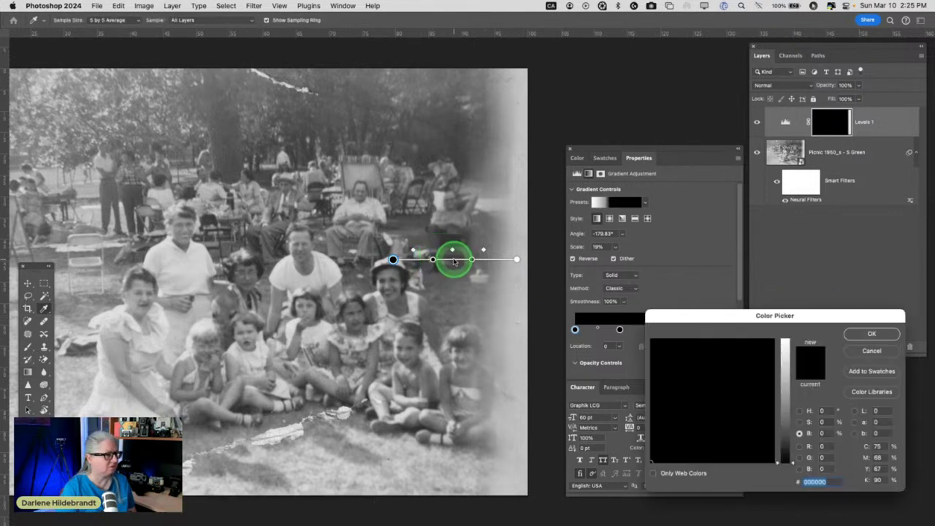
pyautogui.click(869, 334)
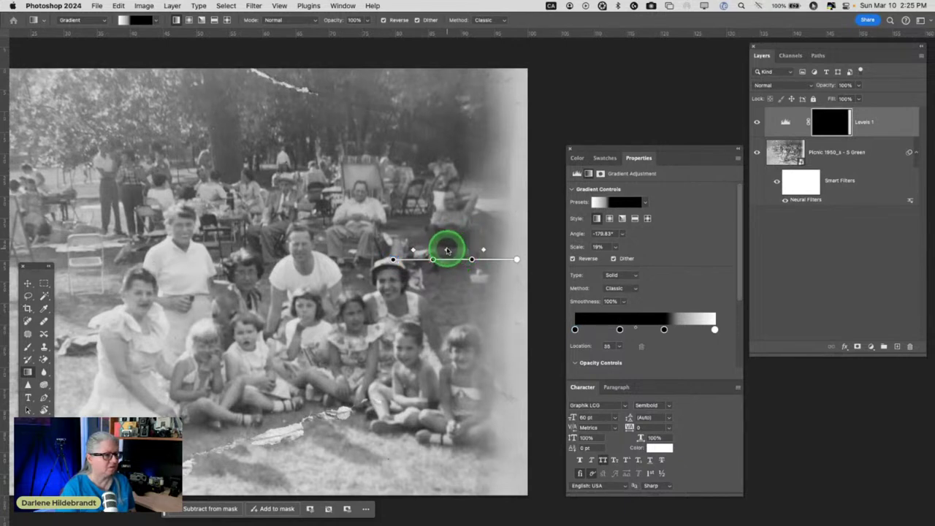
pyautogui.moveTo(619, 330); pyautogui.dragTo(611, 329)
pyautogui.moveTo(678, 330); pyautogui.dragTo(639, 329)
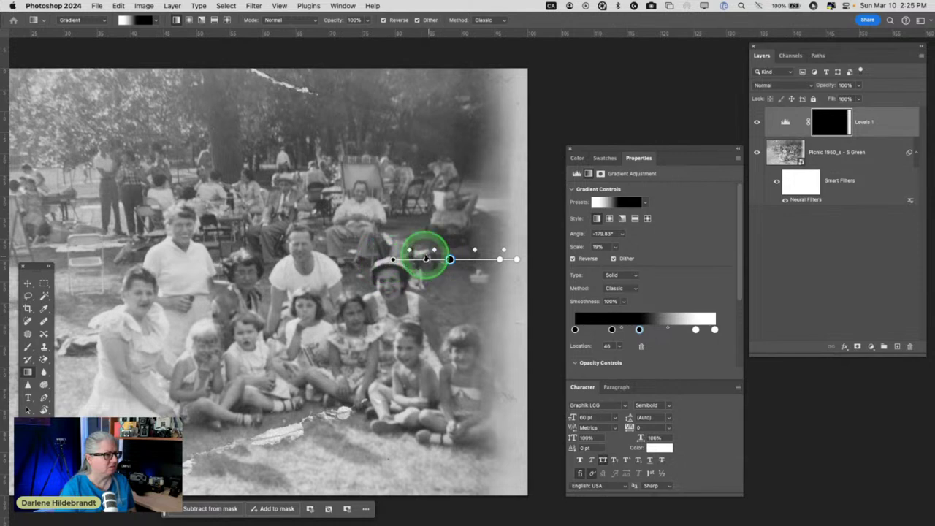
pyautogui.moveTo(424, 257); pyautogui.dragTo(420, 259)
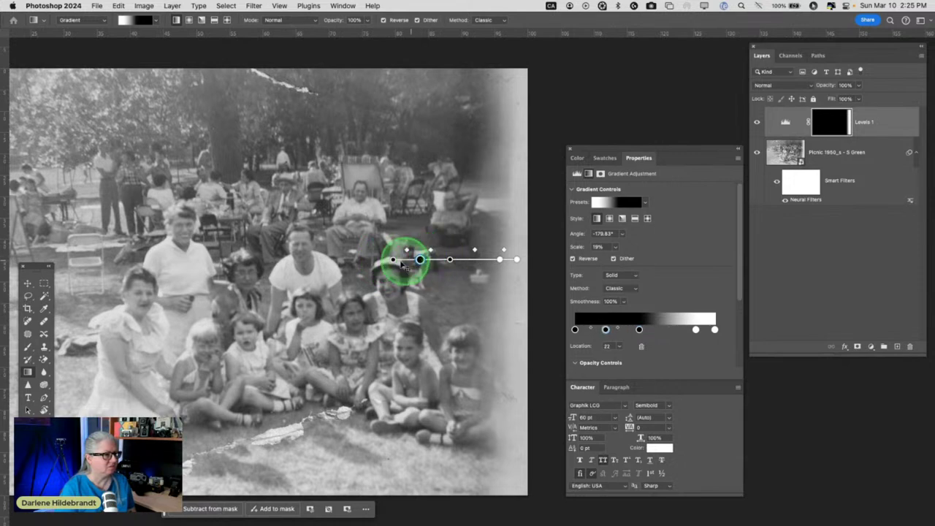
# Step: Put the Properties panel away and compare the photo with the Levels mask disabled and enabled, leaving the mask on
pyautogui.click(826, 121)
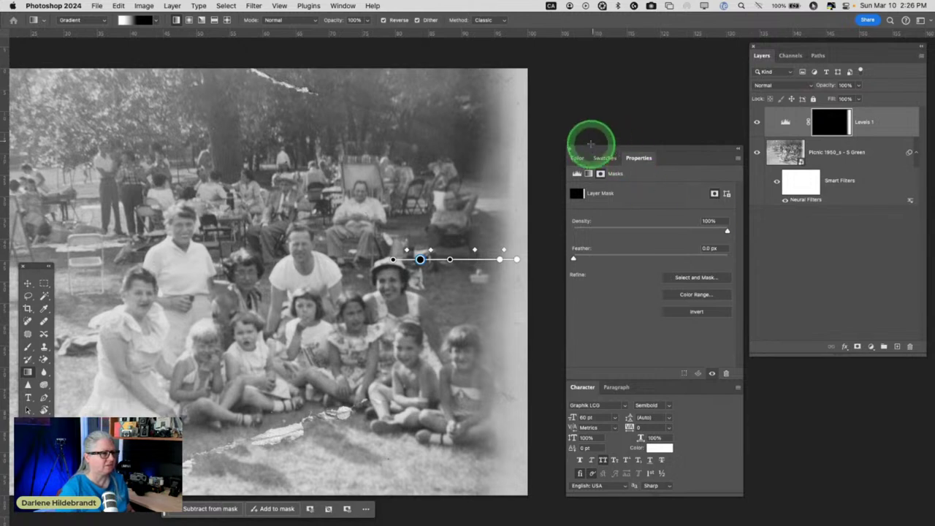
pyautogui.click(596, 144)
pyautogui.click(829, 124)
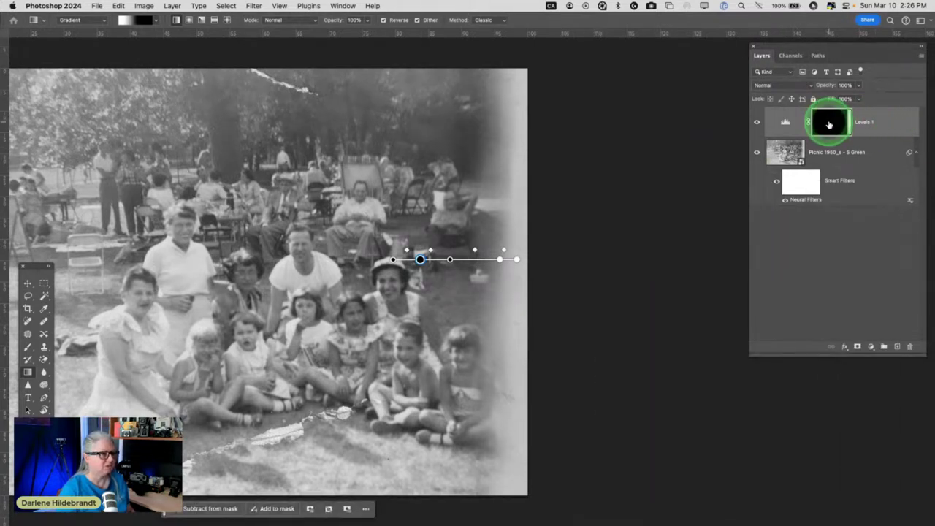
pyautogui.keyDown('shift'); pyautogui.click(829, 122); pyautogui.keyUp('shift')
pyautogui.keyDown('shift'); pyautogui.click(829, 123); pyautogui.keyUp('shift')
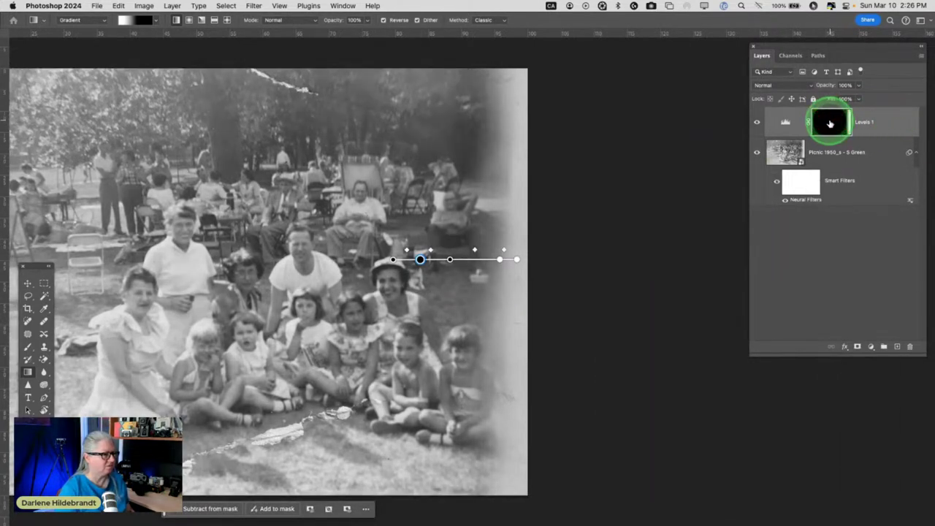
# Step: Compare the photo's faded right edge with and without the Levels 1 layer, leaving the layer visible
pyautogui.click(758, 122)
pyautogui.click(758, 122)
pyautogui.click(758, 123)
pyautogui.click(757, 123)
pyautogui.click(758, 123)
pyautogui.click(758, 123)
pyautogui.click(757, 123)
pyautogui.click(758, 122)
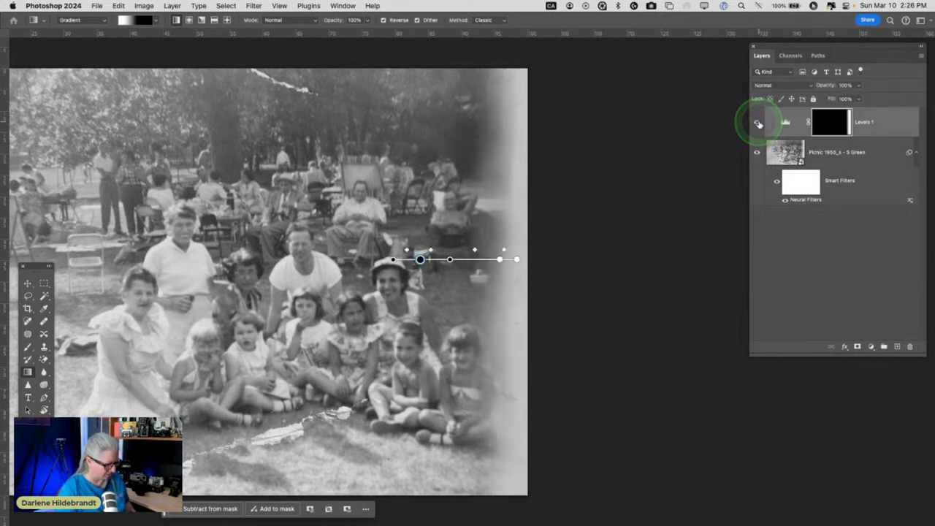
# Step: Reopen the Neural Filters smart filter on the picnic layer and apply its Photo Restoration with the output set to New layer masked
pyautogui.press('h')
pyautogui.hscroll(-5, 518, 194)
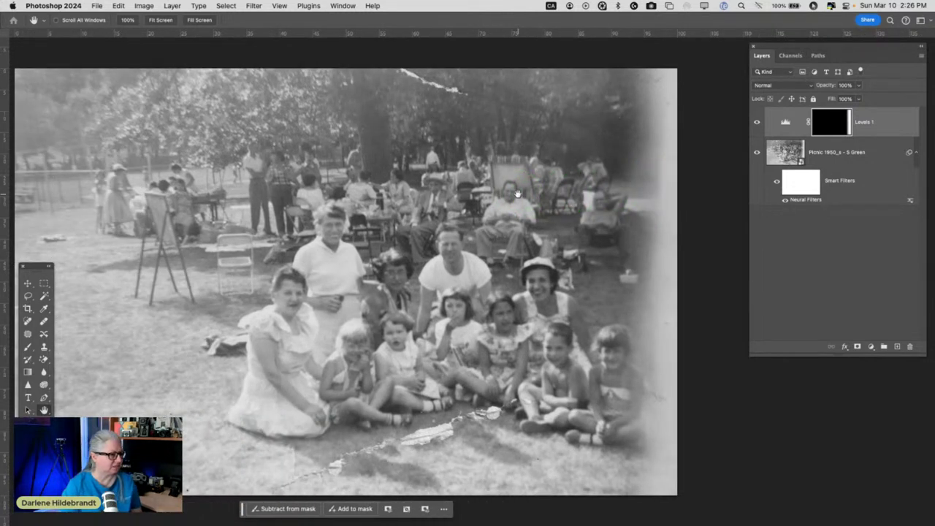
pyautogui.click(805, 201)
pyautogui.doubleClick(806, 201)
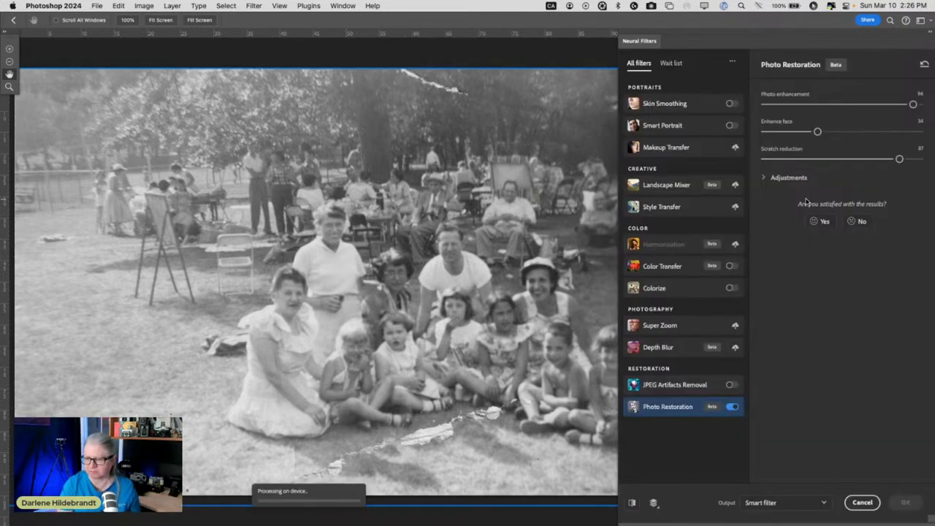
pyautogui.click(777, 187)
pyautogui.moveTo(545, 209); pyautogui.dragTo(454, 225)
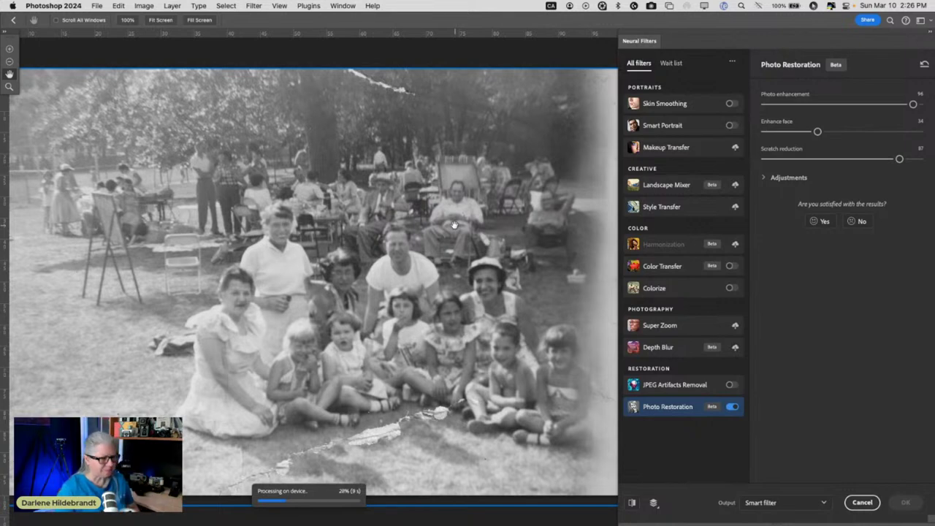
pyautogui.click(763, 502)
pyautogui.click(766, 488)
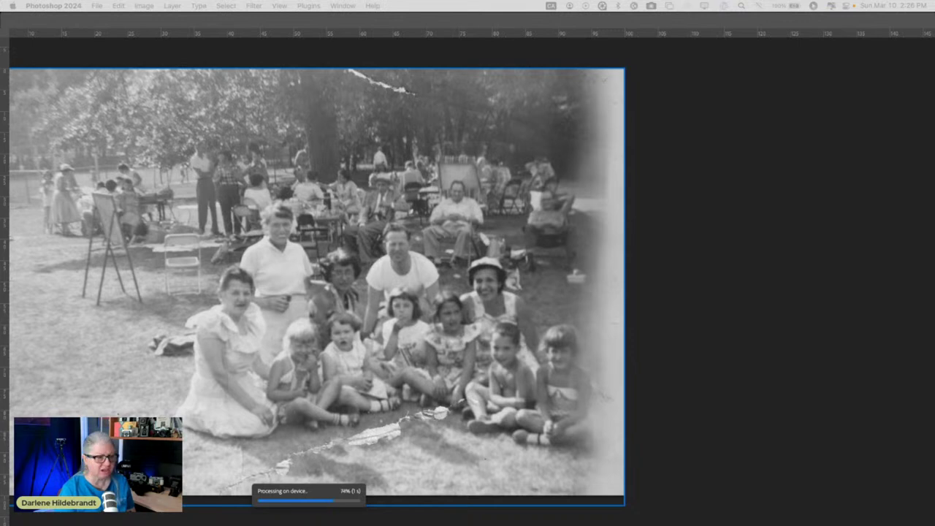
pyautogui.click(664, 255)
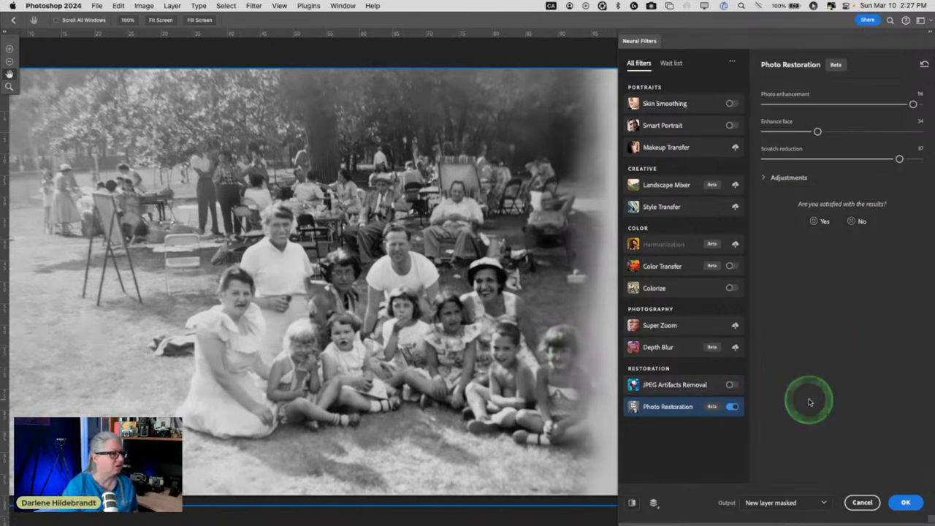
pyautogui.click(904, 502)
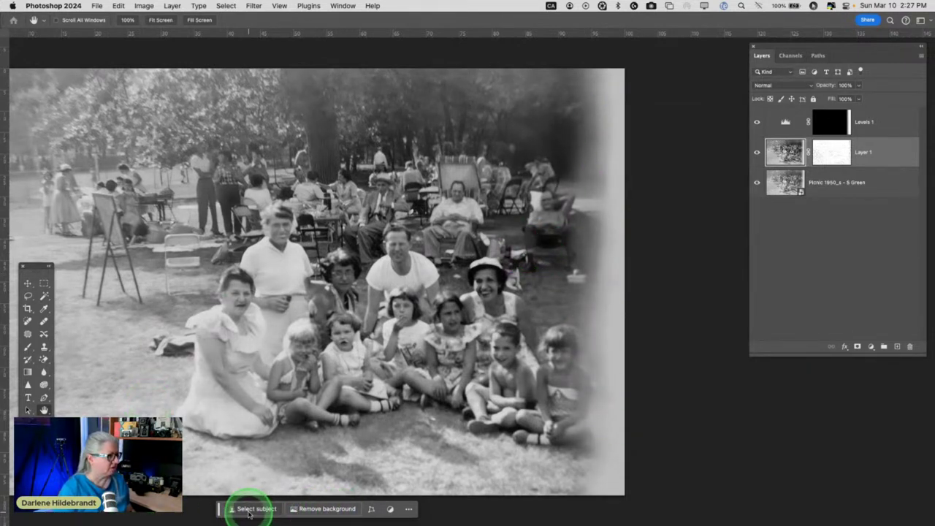
# Step: Try a Generative Fill without a prompt on the photo's faded right strip, move its layer above Levels 1, and delete that layer
pyautogui.click(30, 297)
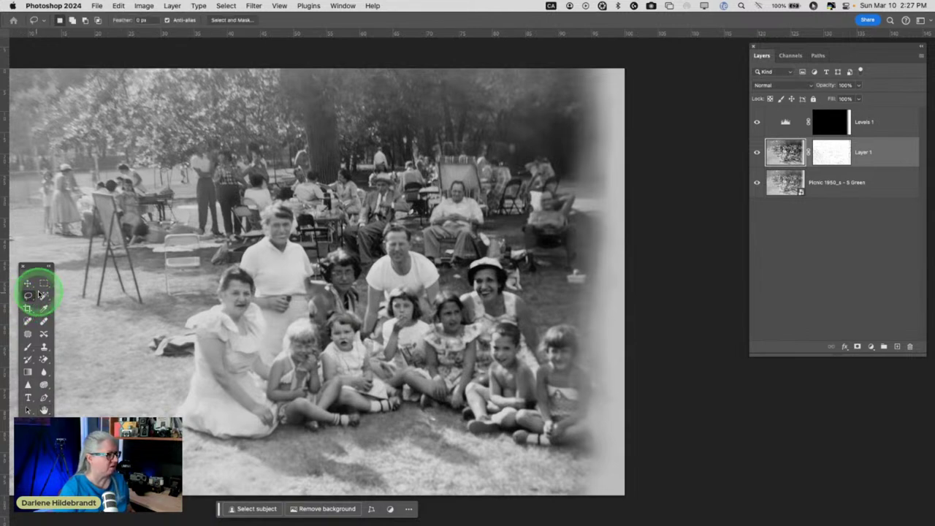
pyautogui.click(44, 284)
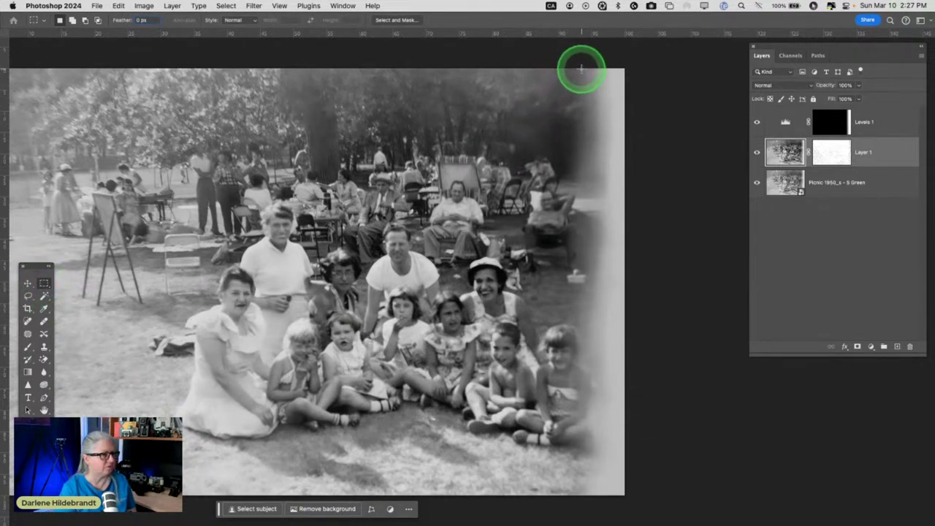
pyautogui.moveTo(580, 68); pyautogui.dragTo(636, 511)
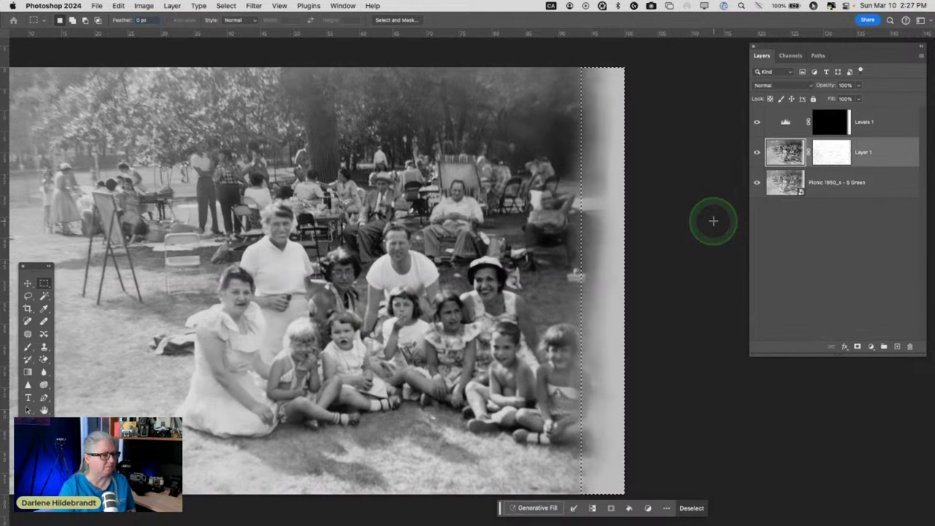
pyautogui.click(534, 507)
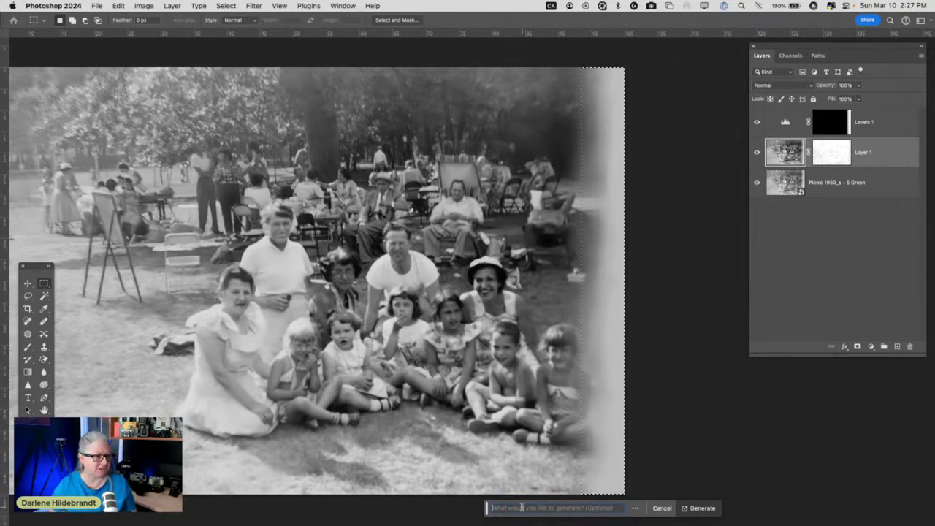
pyautogui.press('Return')
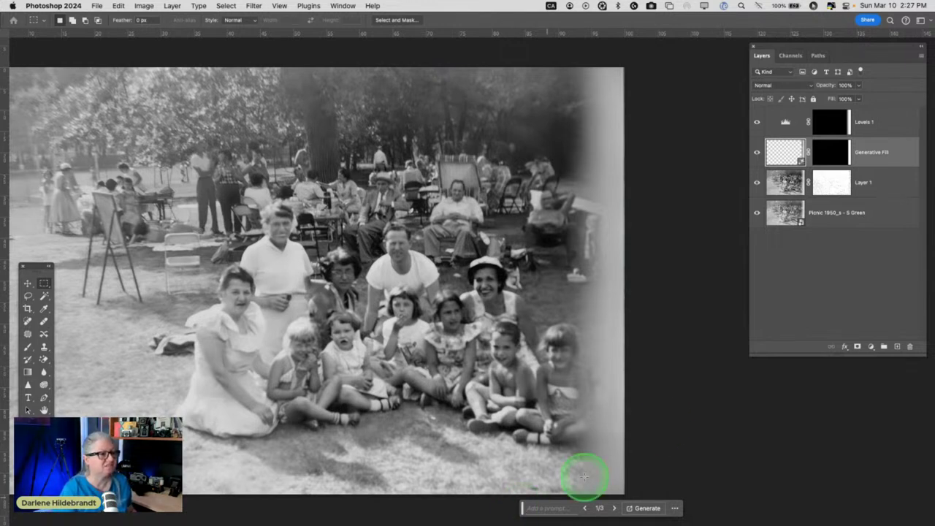
pyautogui.moveTo(884, 148); pyautogui.dragTo(878, 110)
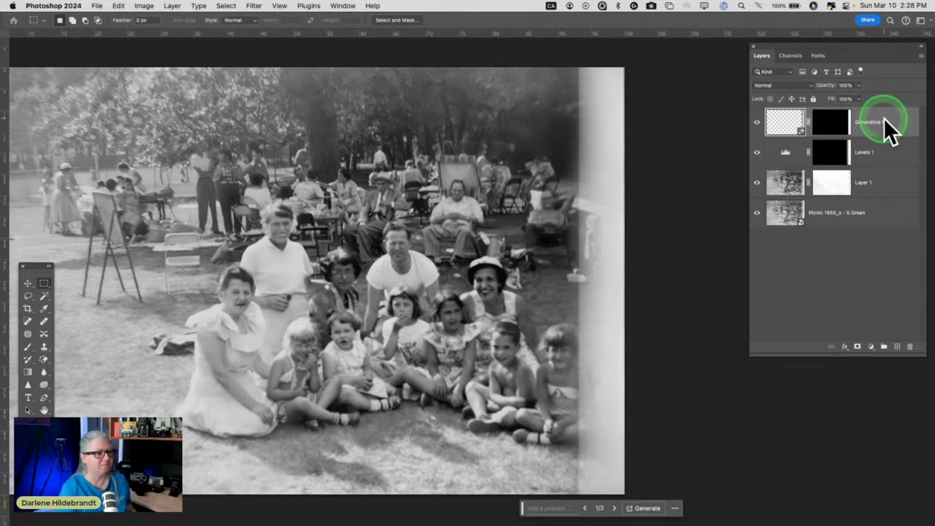
pyautogui.moveTo(893, 127); pyautogui.dragTo(910, 345)
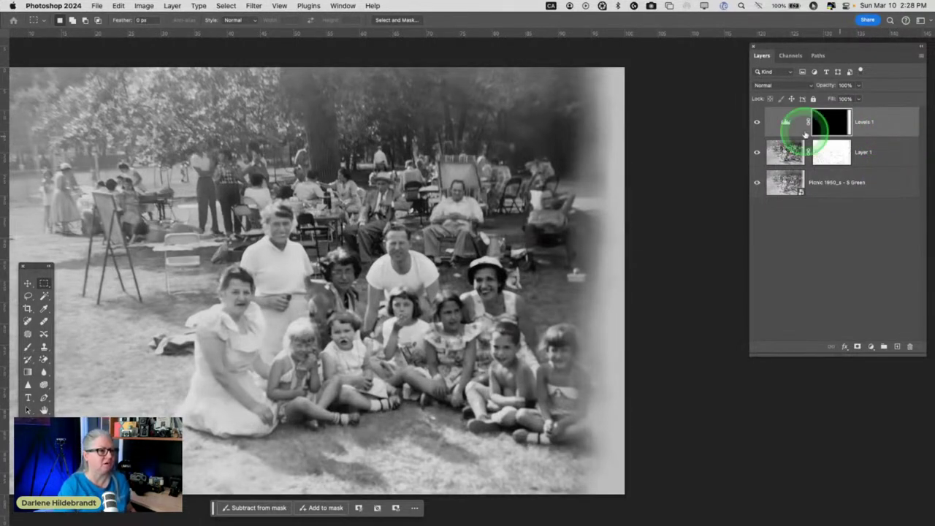
# Step: Delete the Levels 1 layer and run Generative Fill without a prompt on a rectangular selection of the photo's faded right strip
pyautogui.click(758, 123)
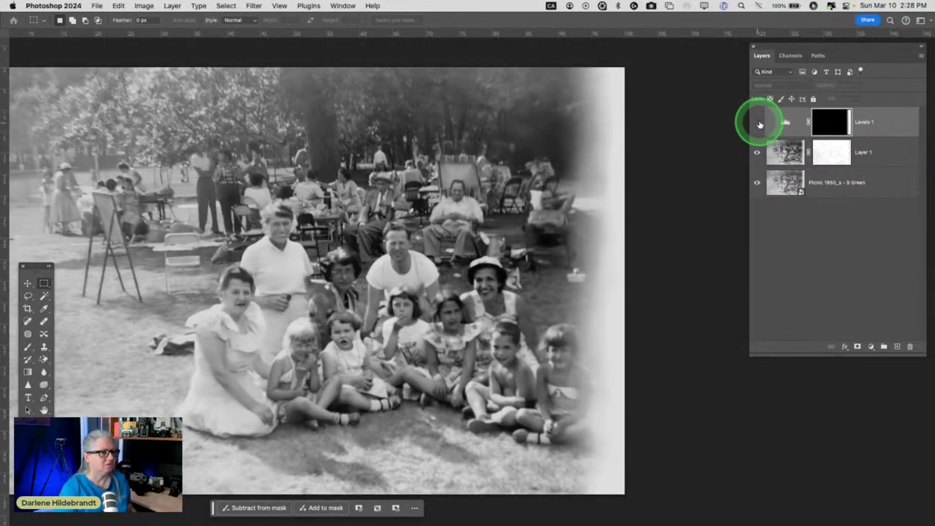
pyautogui.moveTo(898, 121); pyautogui.dragTo(910, 343)
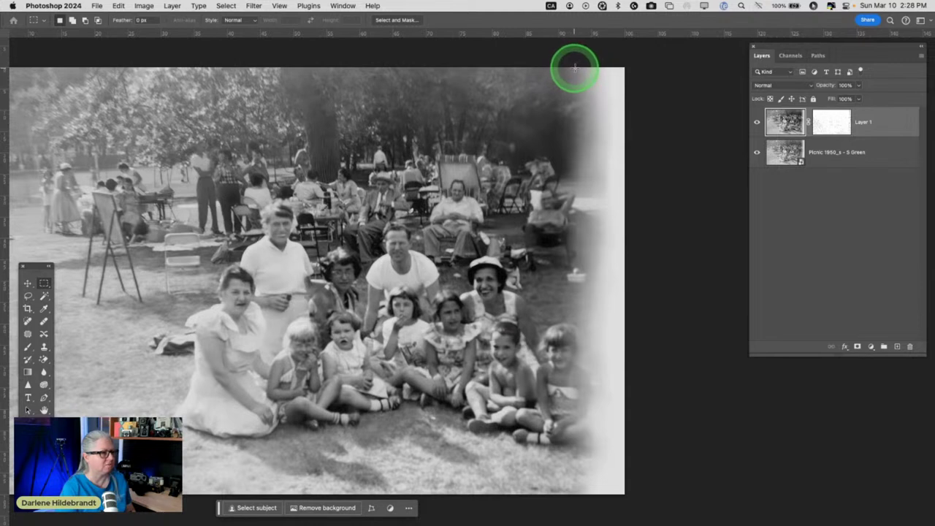
pyautogui.moveTo(575, 67); pyautogui.dragTo(648, 510)
pyautogui.scroll(1, 680, 254)
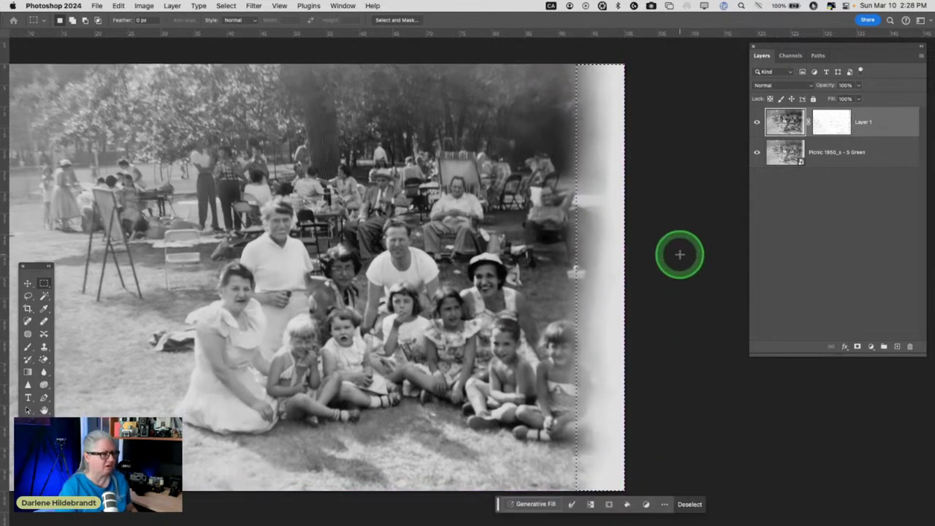
pyautogui.click(523, 502)
pyautogui.press('Return')
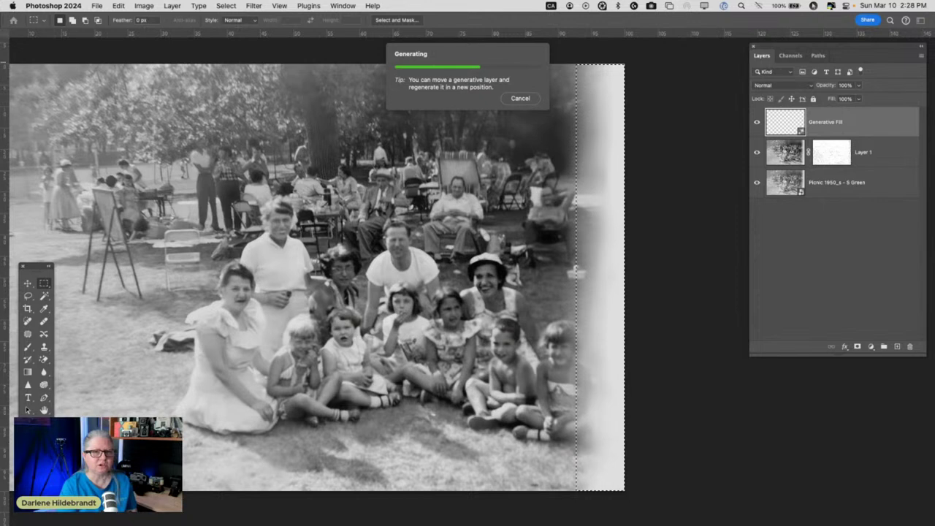
# Step: Open the generative layer's properties beside its layer and compare the three fill variations on the photo's right edge
pyautogui.moveTo(759, 139)
pyautogui.mouseDown()
pyautogui.moveTo(689, 132)
pyautogui.moveTo(723, 156)
pyautogui.moveTo(752, 152)
pyautogui.mouseUp()
pyautogui.moveTo(672, 46); pyautogui.dragTo(200, 80)
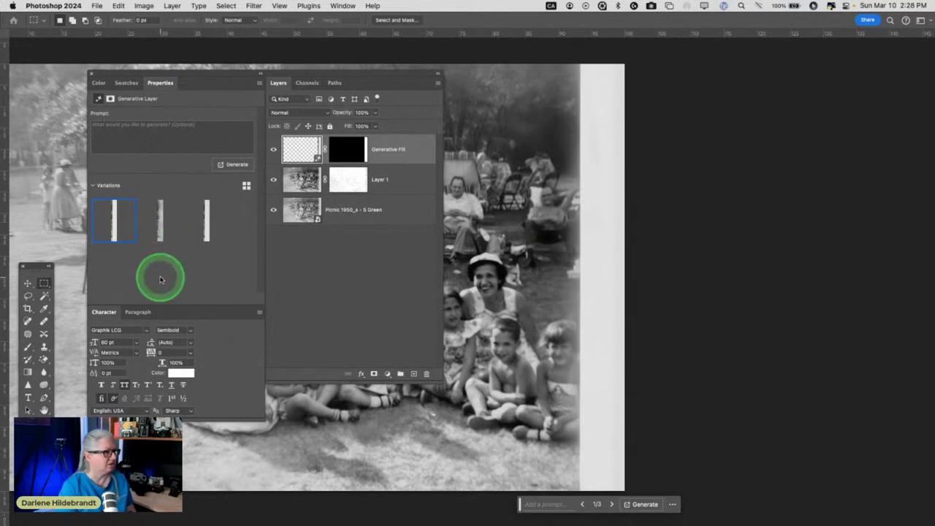
pyautogui.click(161, 223)
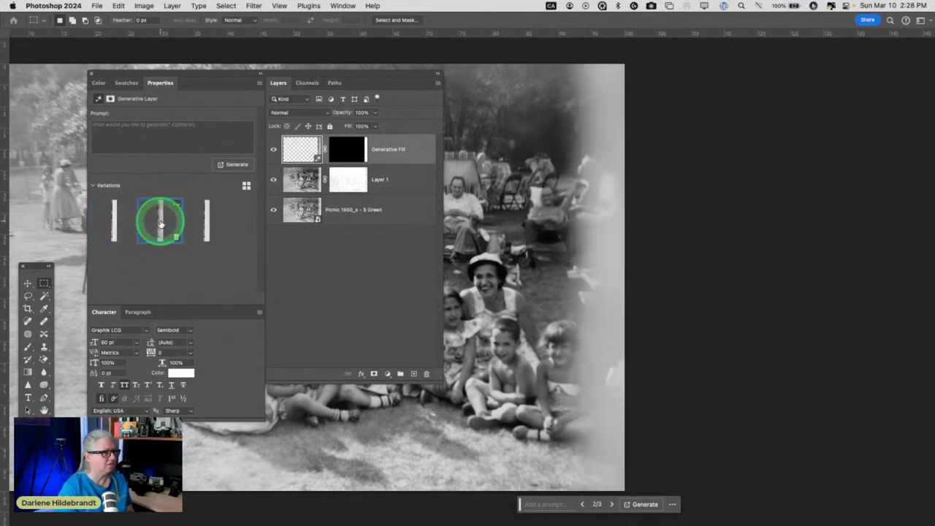
pyautogui.click(109, 219)
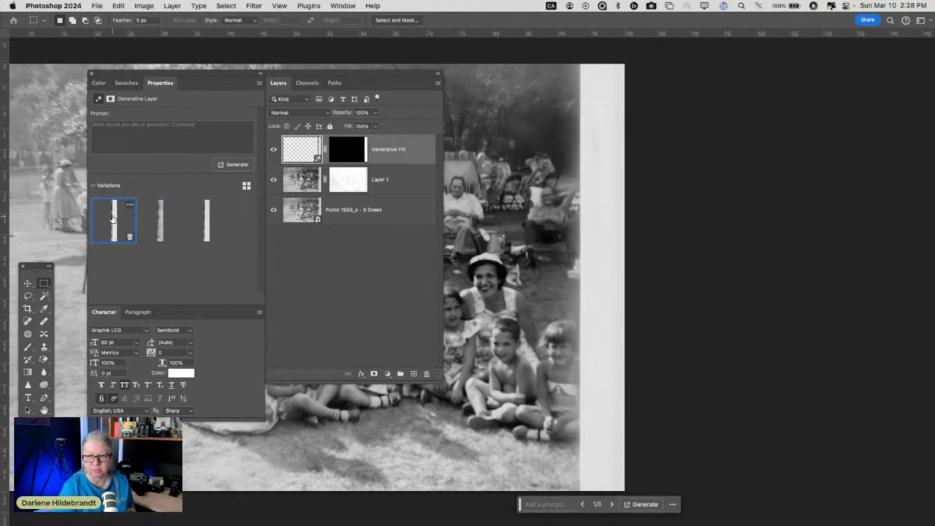
pyautogui.click(160, 217)
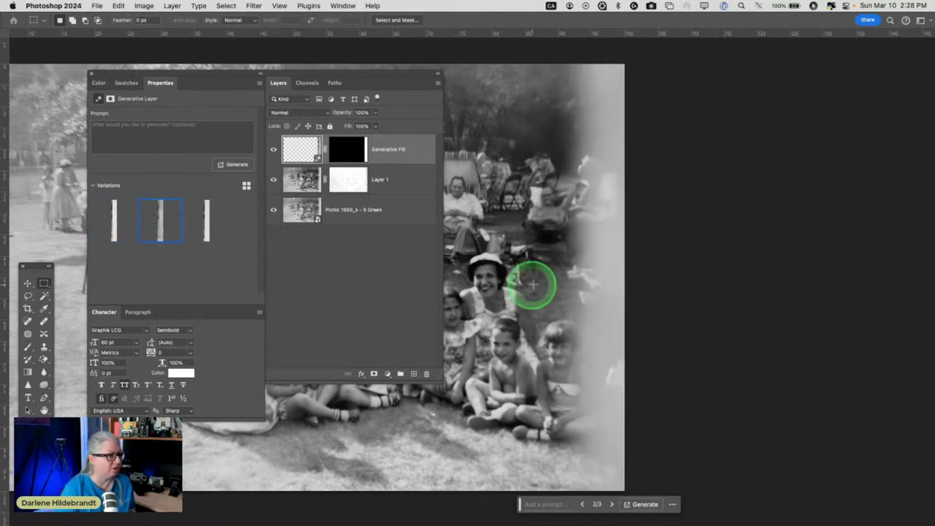
pyautogui.click(206, 217)
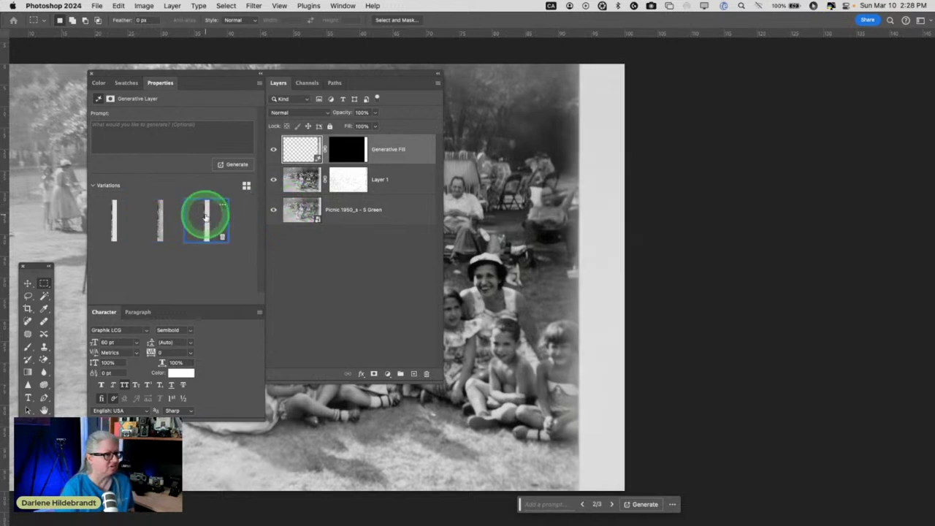
pyautogui.click(113, 218)
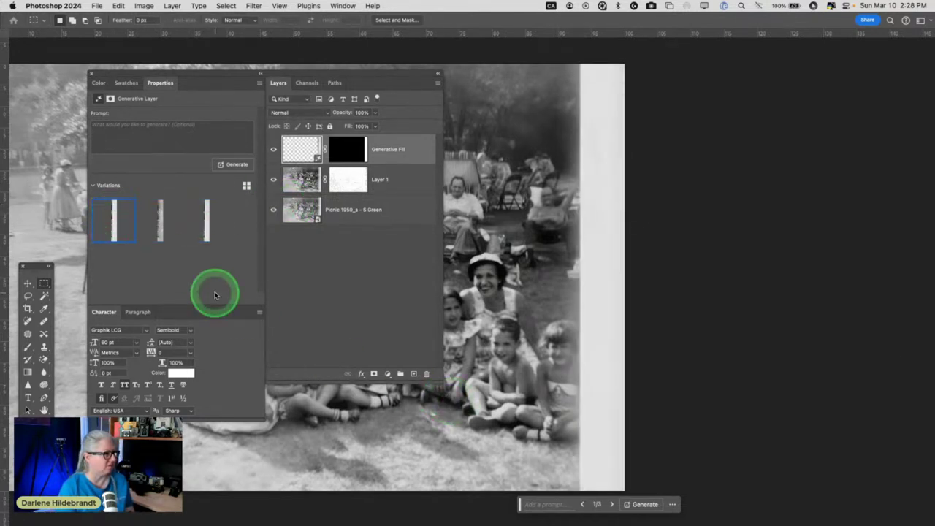
# Step: Generate another set of variations without a prompt for the right-edge fill and choose the second variation
pyautogui.click(546, 504)
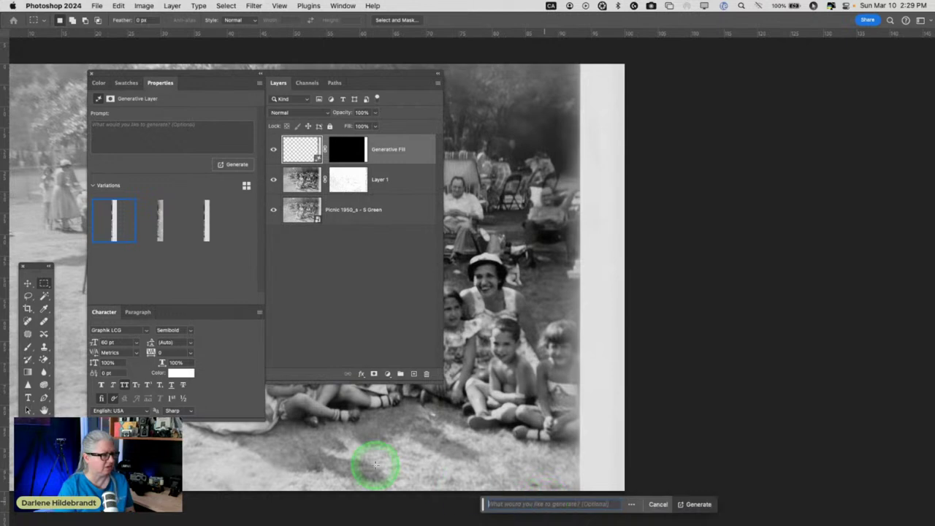
pyautogui.press('Return')
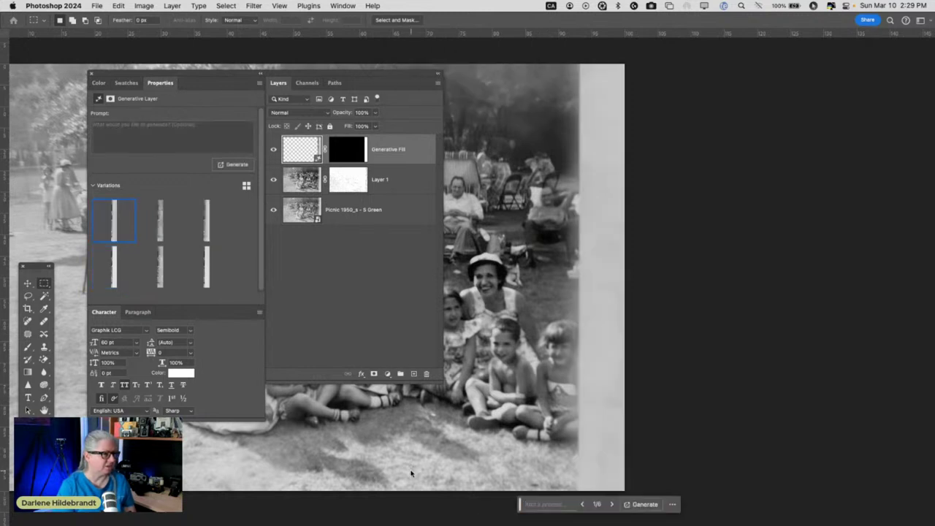
pyautogui.click(161, 219)
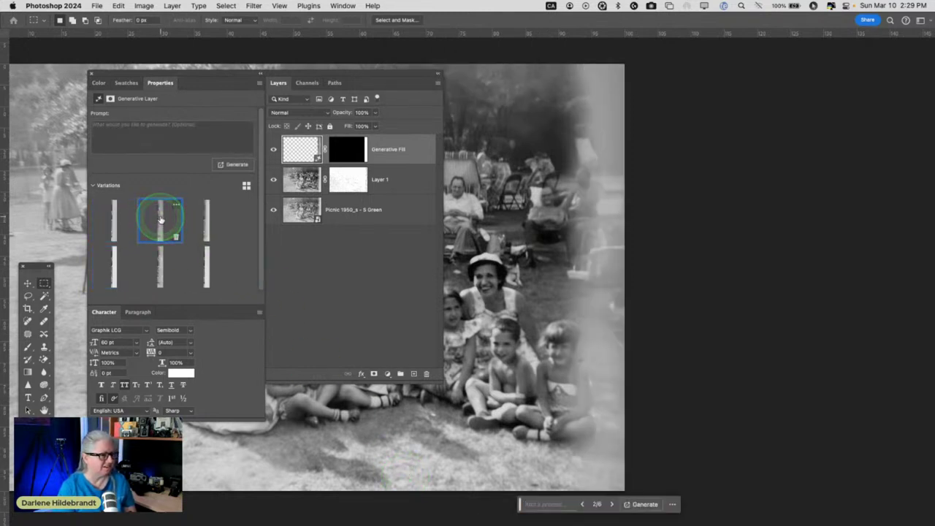
pyautogui.click(205, 218)
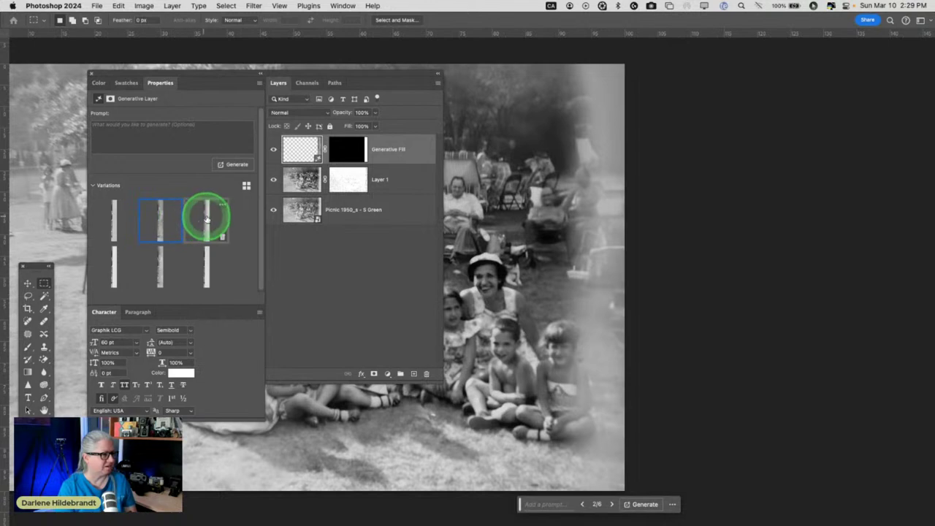
pyautogui.click(160, 220)
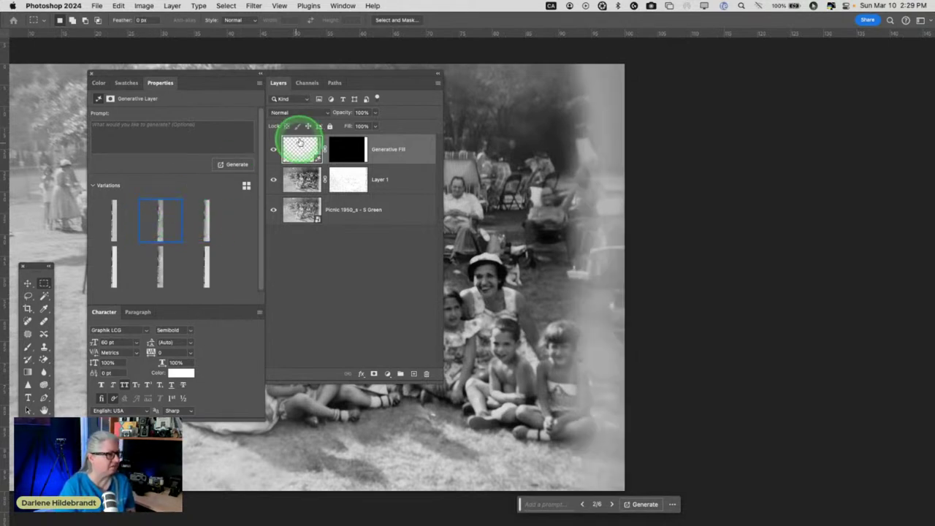
# Step: Compare the photo's right edge with and without the Generative Fill layer, leaving the layer visible
pyautogui.click(274, 151)
pyautogui.click(273, 150)
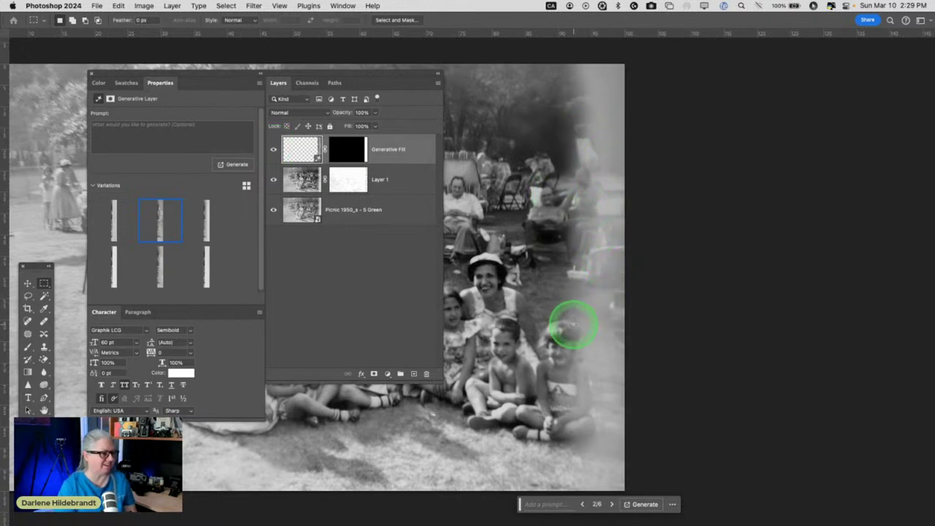
pyautogui.click(273, 151)
pyautogui.click(273, 150)
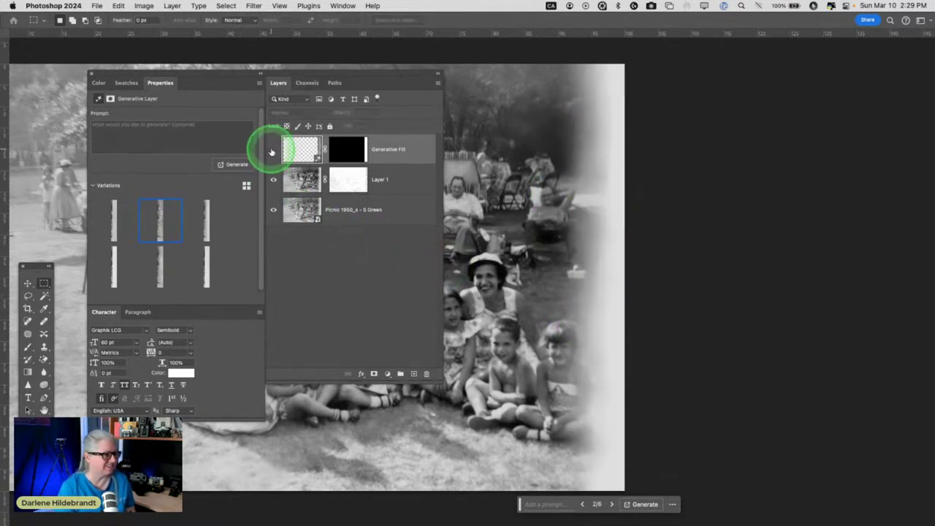
pyautogui.click(274, 151)
pyautogui.click(273, 150)
pyautogui.click(273, 150)
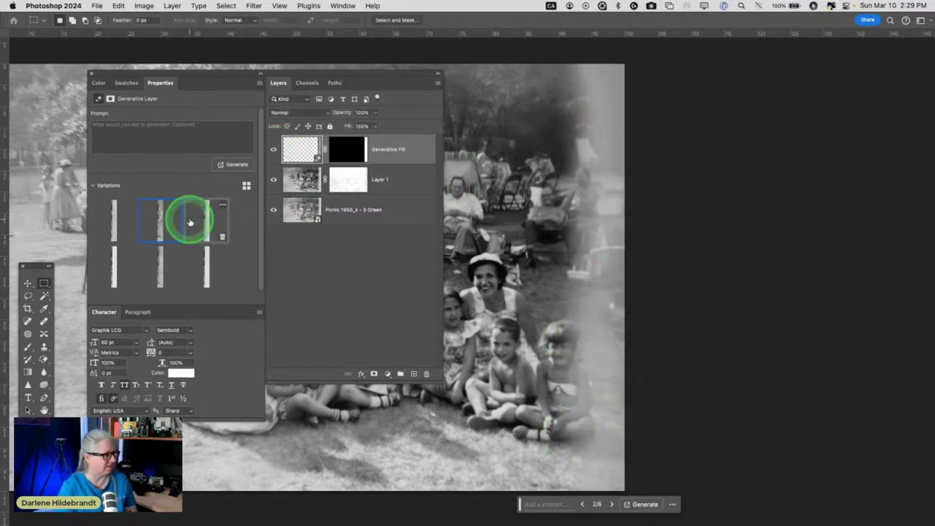
# Step: Preview the third, fourth and sixth fill variations and delete the fourth one
pyautogui.click(203, 221)
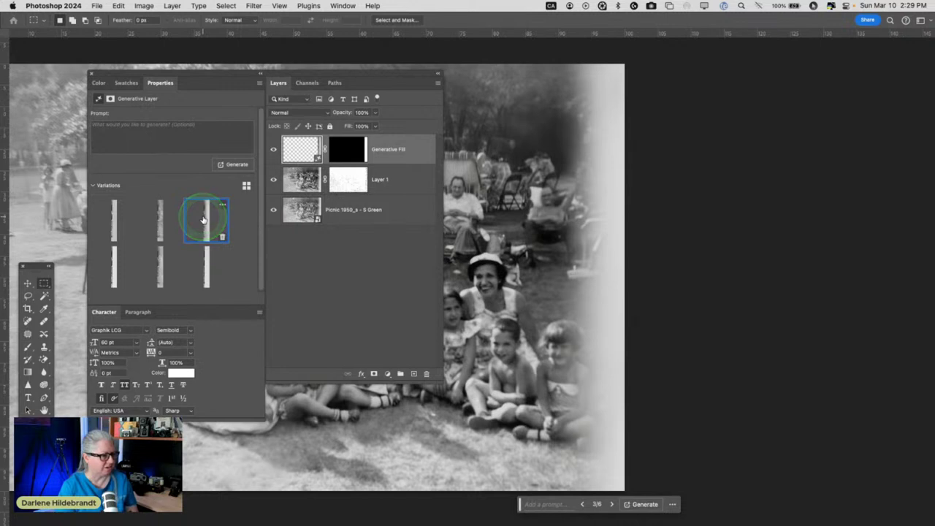
pyautogui.click(114, 265)
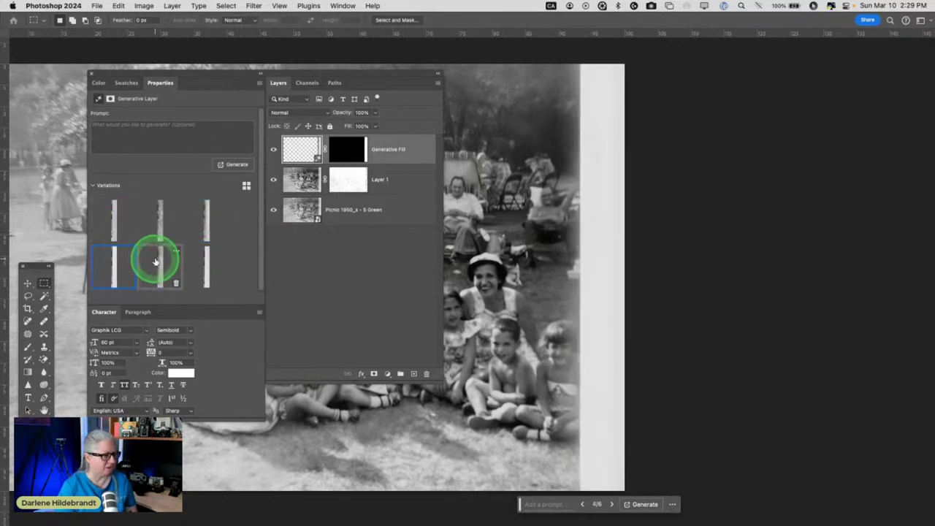
pyautogui.click(206, 264)
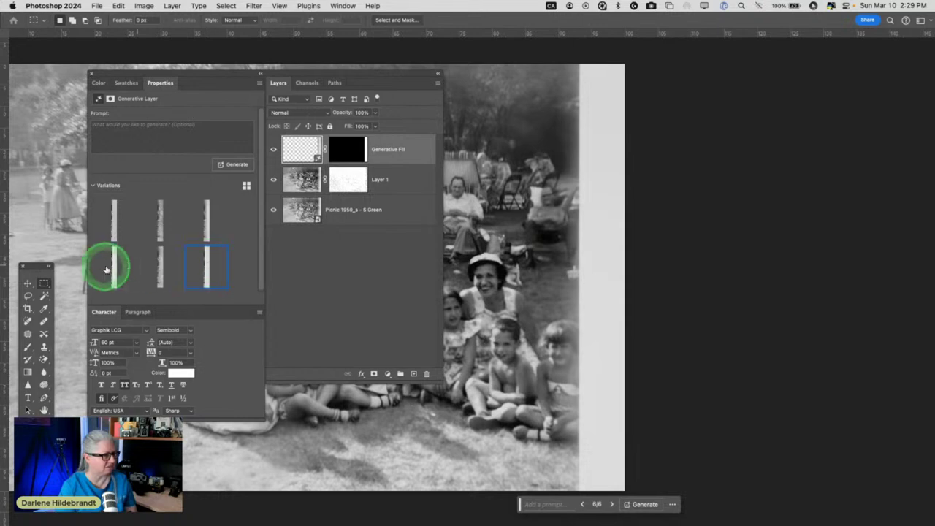
pyautogui.click(129, 282)
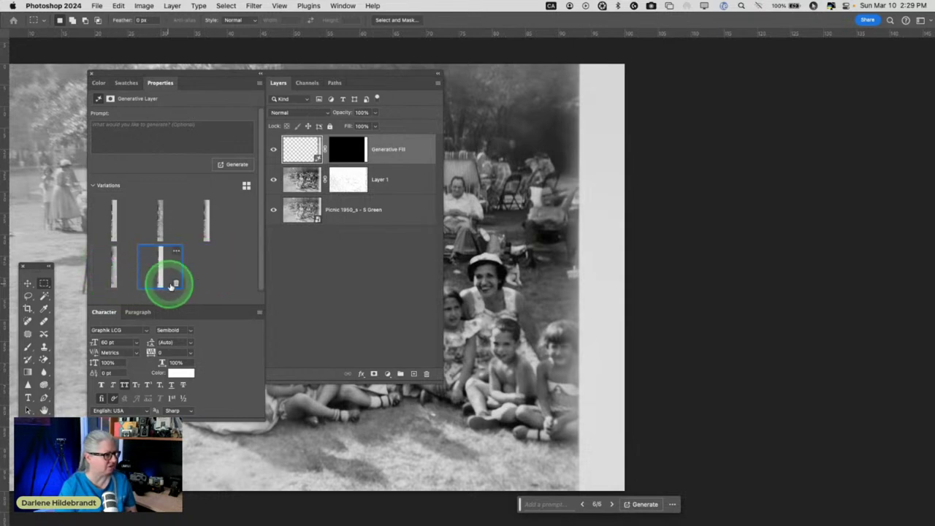
# Step: Delete the last and the first variations of the right-edge fill and preview the second of those remaining
pyautogui.click(112, 217)
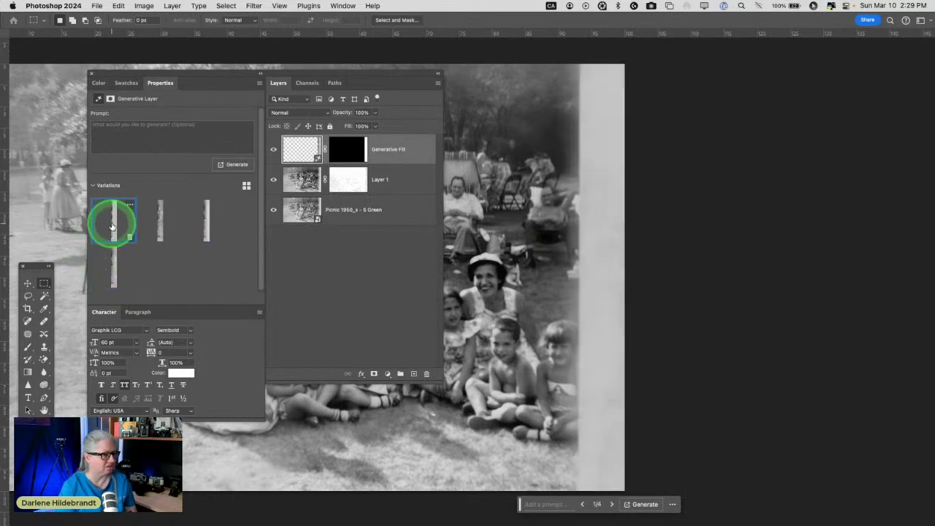
pyautogui.click(127, 236)
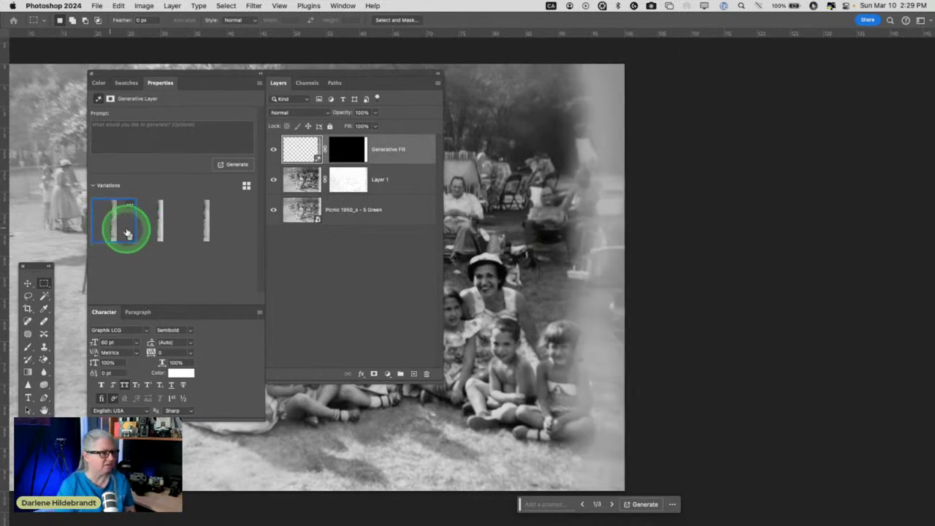
pyautogui.click(162, 218)
pyautogui.click(155, 215)
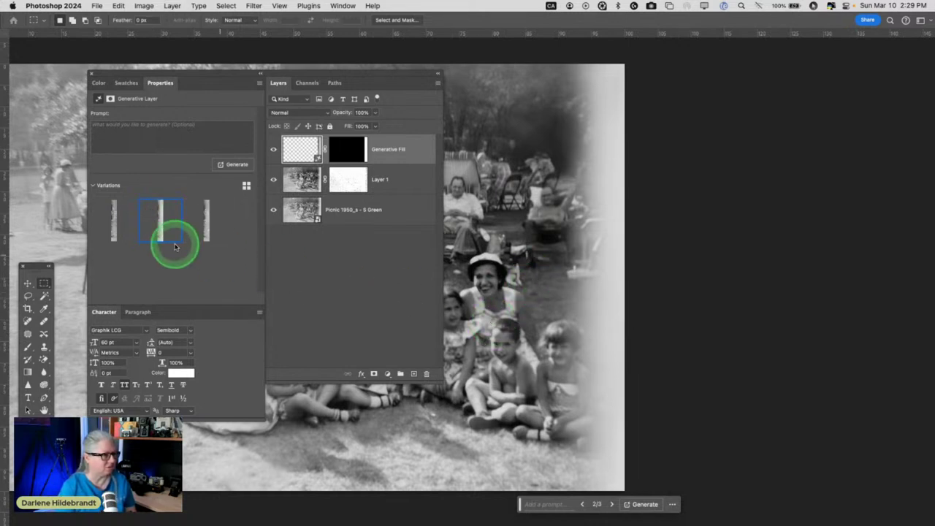
# Step: Toggle the Generative Fill layer's visibility to compare the second variation with the unfilled right edge, leaving the layer visible
pyautogui.click(274, 150)
pyautogui.click(273, 150)
pyautogui.click(274, 150)
pyautogui.click(274, 149)
pyautogui.click(273, 150)
pyautogui.click(273, 150)
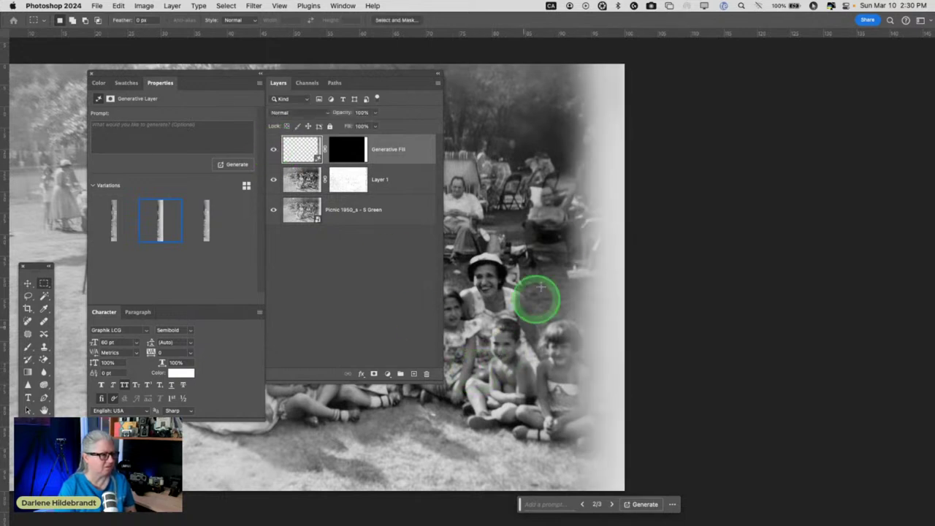
# Step: Preview the third remaining fill variation and choose the first variation for the photo's right edge
pyautogui.click(207, 215)
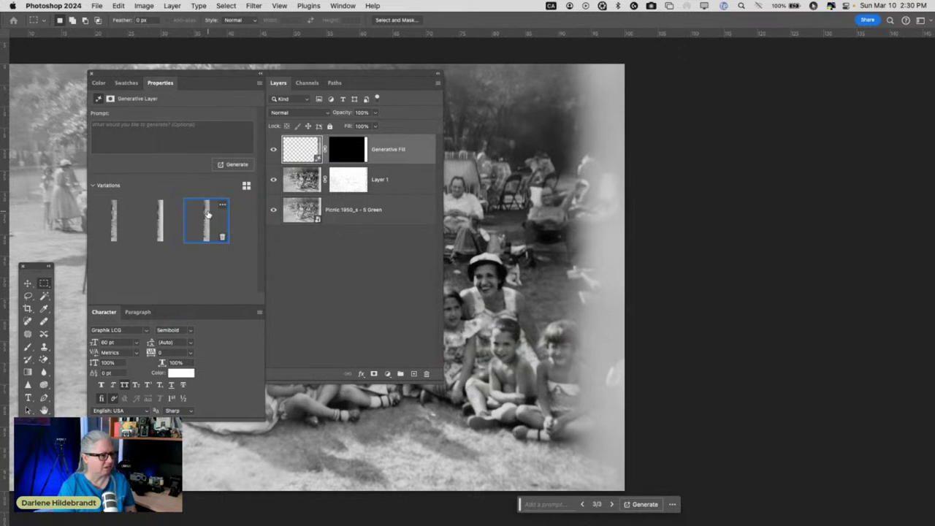
pyautogui.click(114, 219)
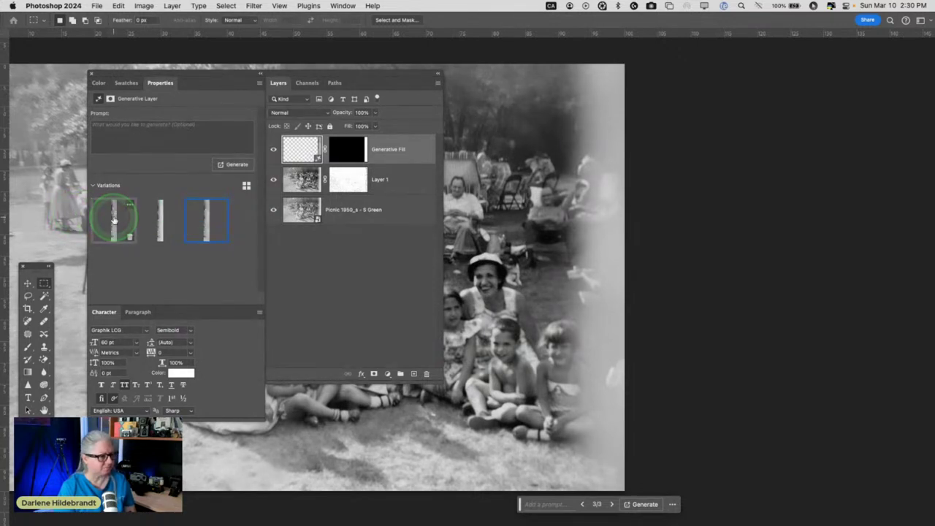
pyautogui.click(113, 219)
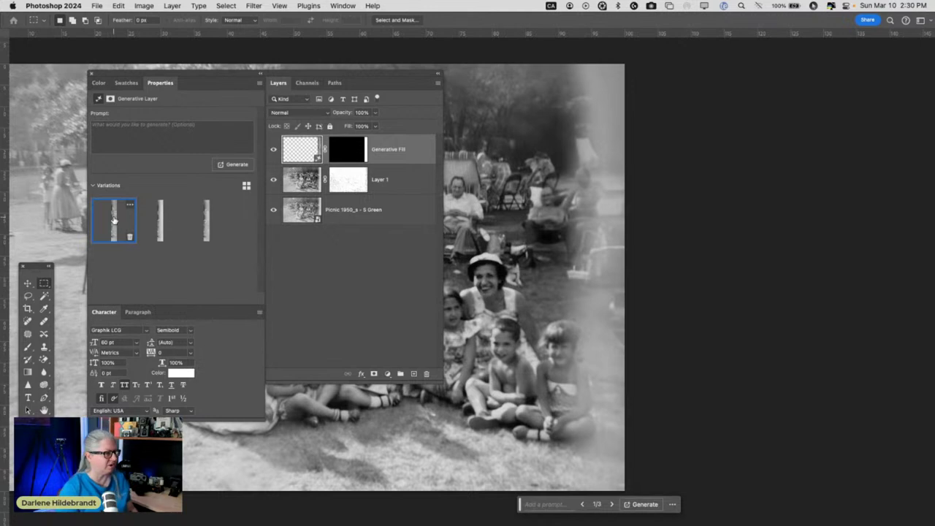
# Step: Collapse the floating Properties and Character group to icons and move it with the layer list clear of the photo
pyautogui.moveTo(197, 76); pyautogui.dragTo(642, 34)
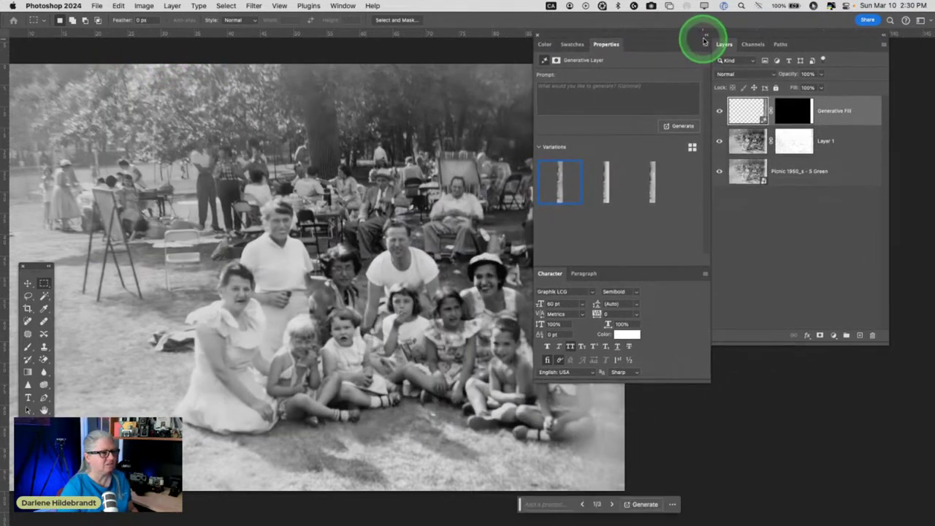
pyautogui.click(705, 35)
pyautogui.moveTo(596, 38); pyautogui.dragTo(778, 65)
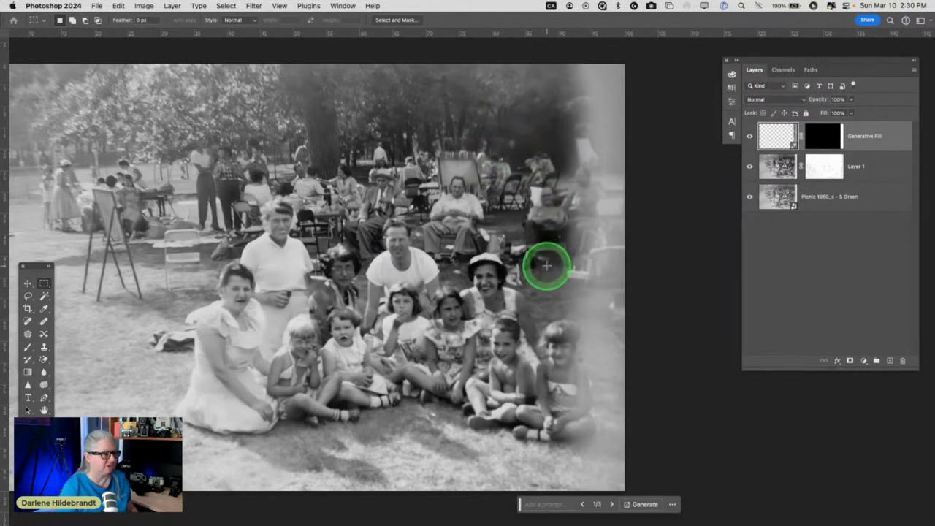
pyautogui.hscroll(-3, 546, 265)
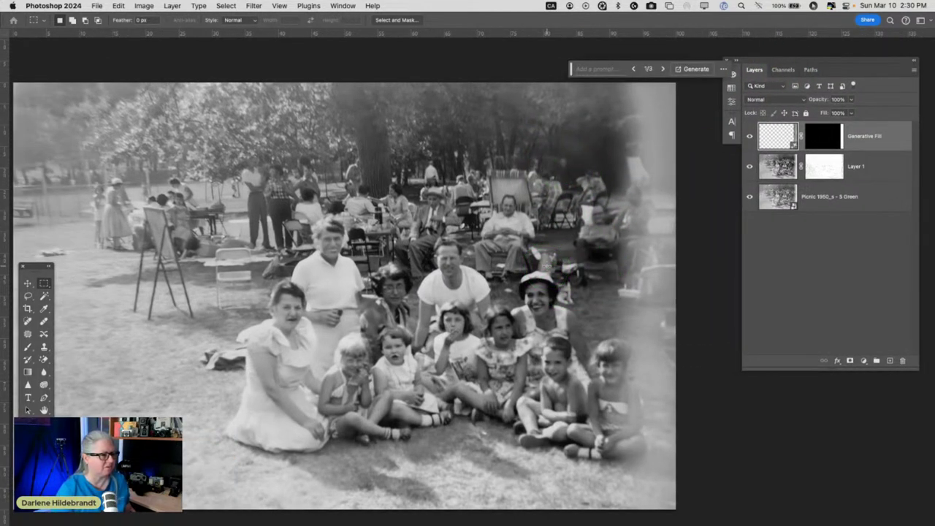
pyautogui.click(845, 162)
pyautogui.click(555, 204)
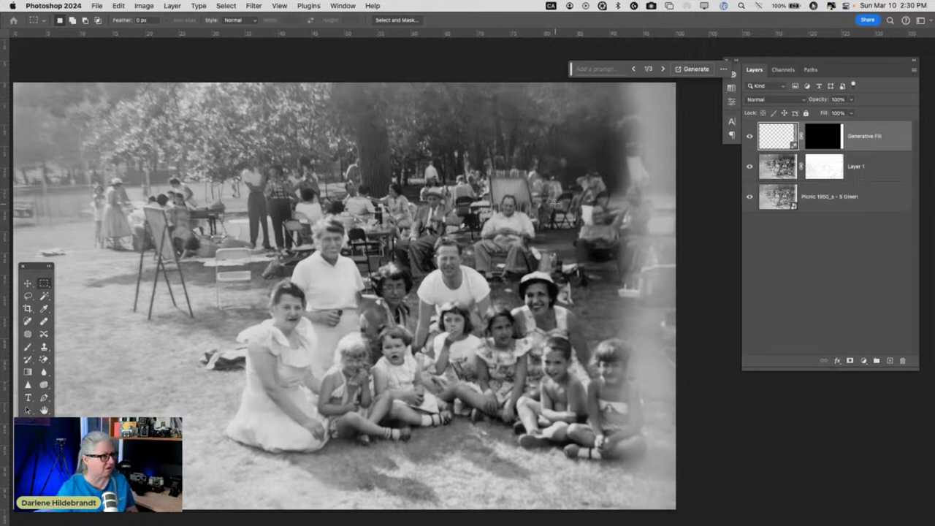
pyautogui.hscroll(1, 578, 277)
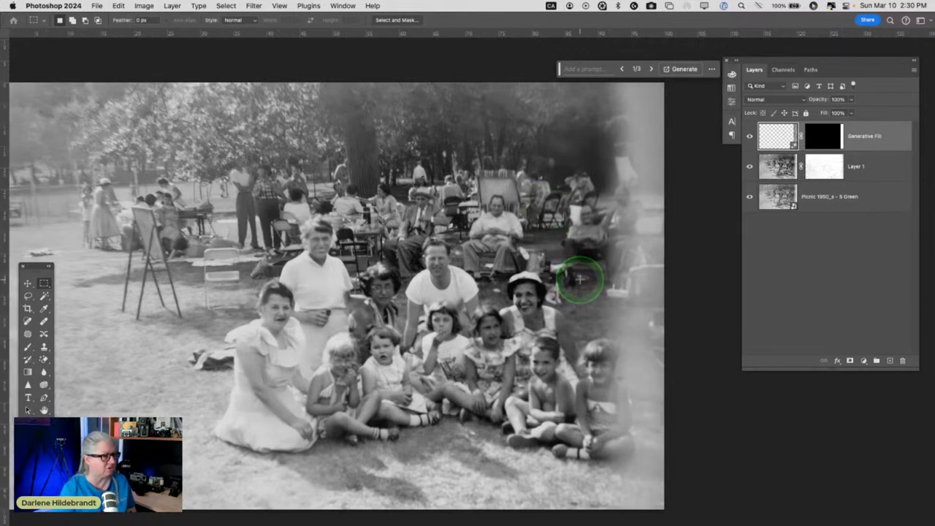
pyautogui.hscroll(2, 578, 278)
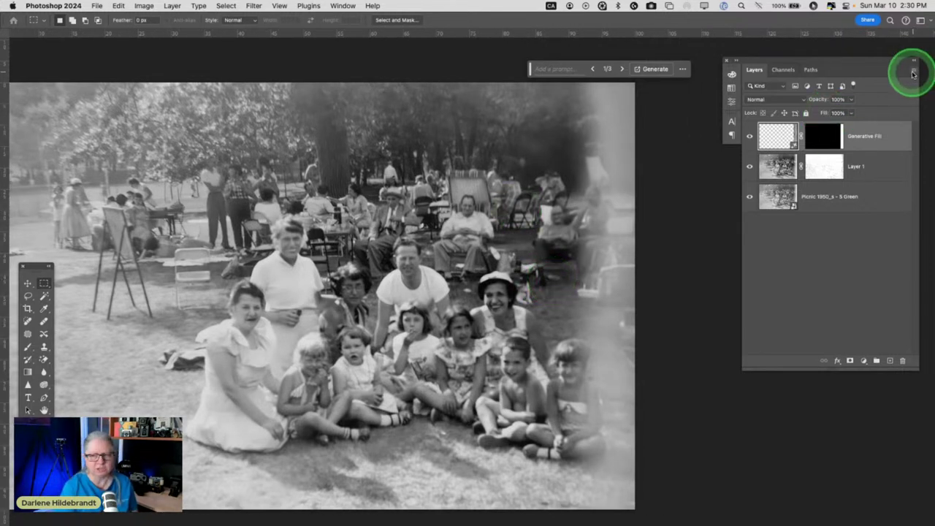
# Step: Create a new empty layer named cloning above the Generative Fill layer
pyautogui.click(913, 70)
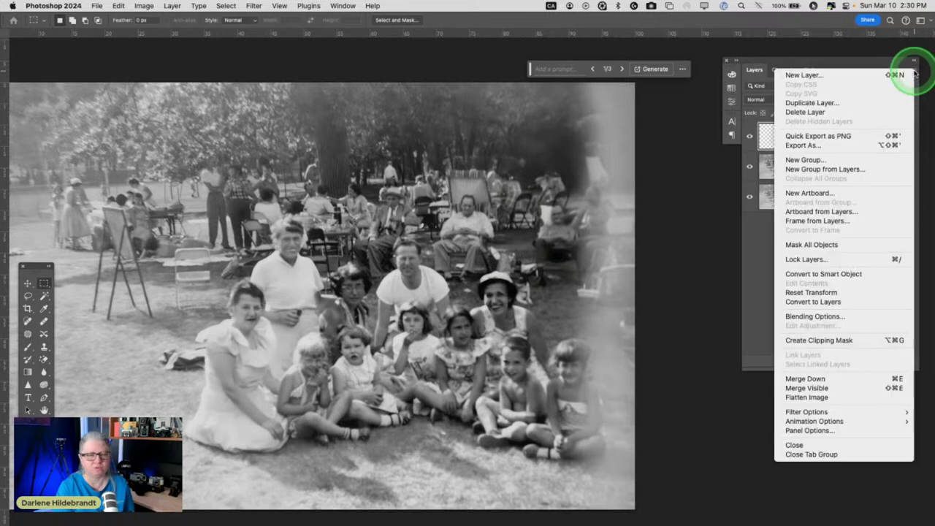
pyautogui.click(832, 75)
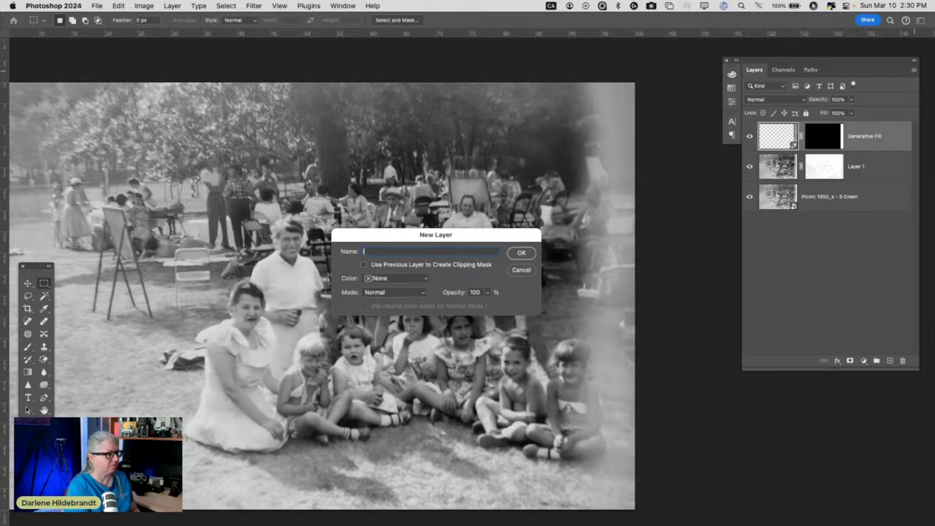
pyautogui.press('Return')
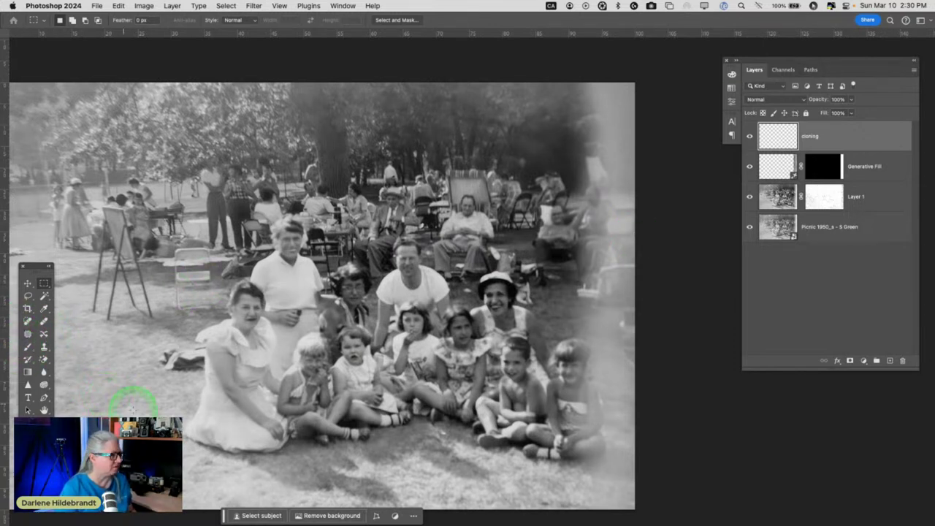
# Step: Set the Clone Stamp to 40% opacity and its brush to 20% hardness
pyautogui.click(43, 348)
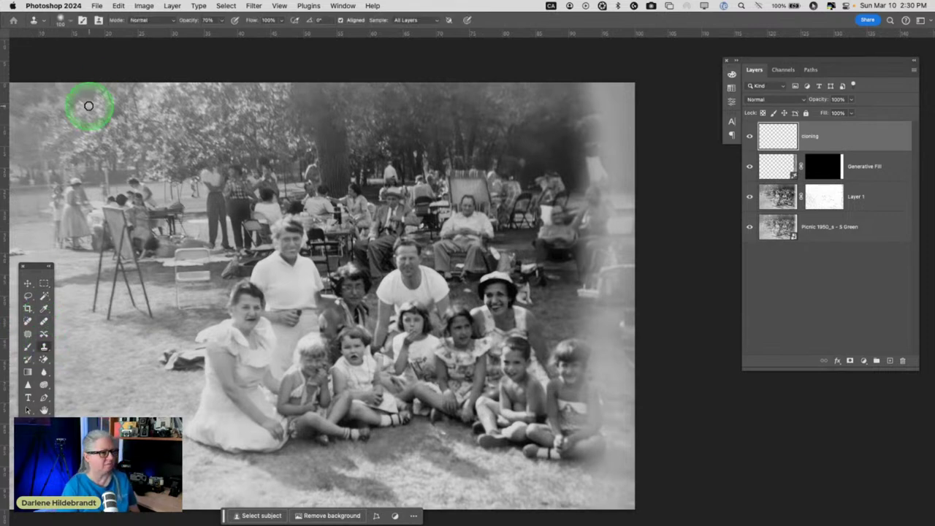
pyautogui.click(224, 20)
pyautogui.moveTo(210, 36)
pyautogui.mouseDown()
pyautogui.moveTo(219, 31)
pyautogui.moveTo(211, 32)
pyautogui.mouseUp()
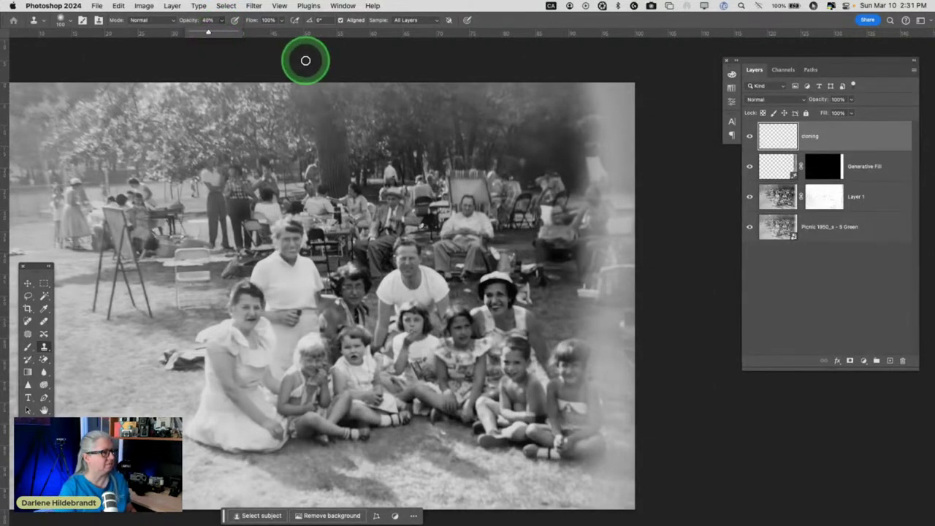
pyautogui.click(467, 169)
pyautogui.press('Return')
pyautogui.rightClick(430, 147)
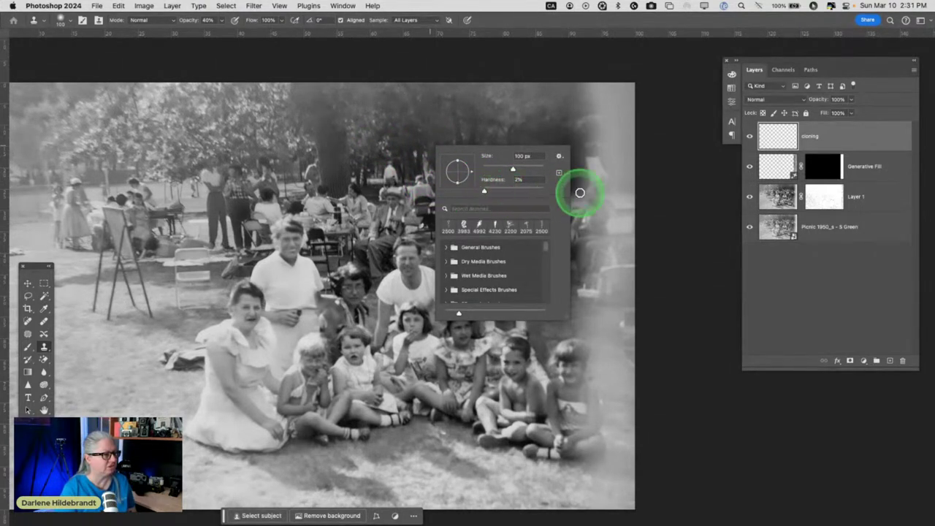
pyautogui.moveTo(483, 192); pyautogui.dragTo(495, 193)
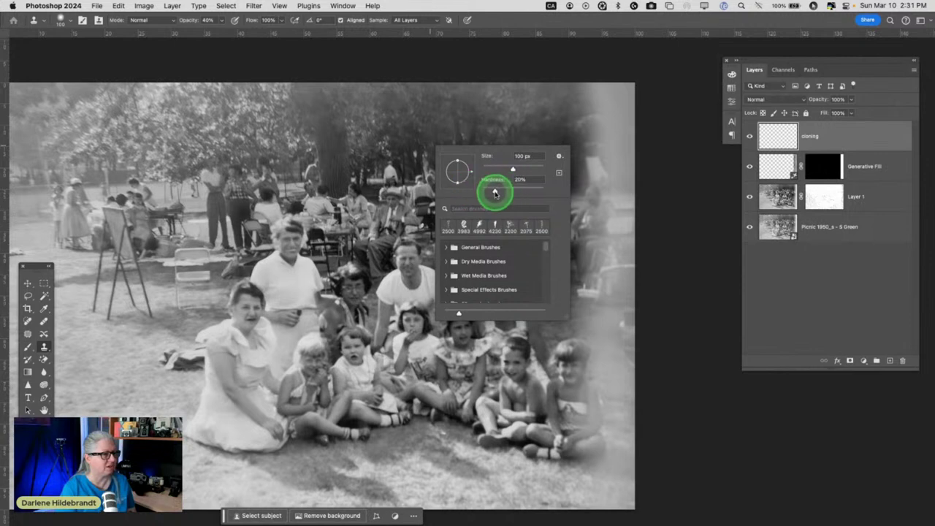
pyautogui.click(506, 60)
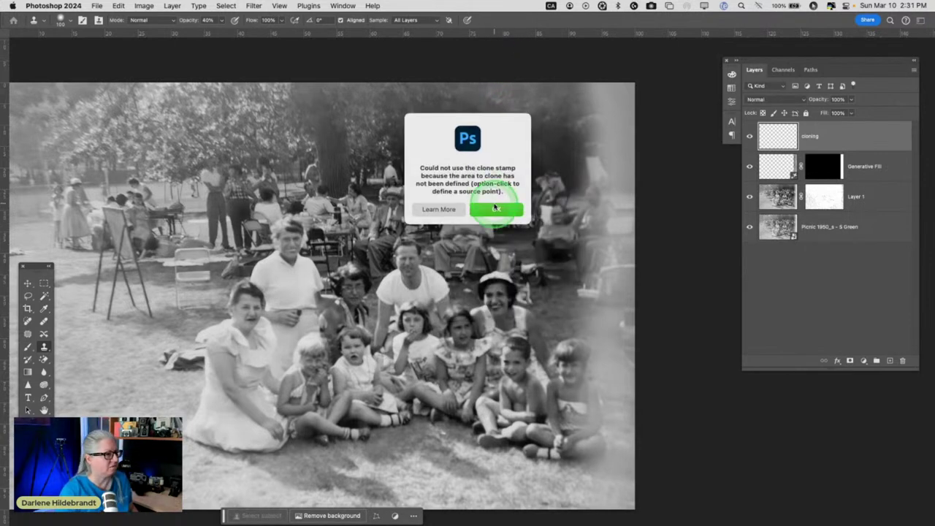
pyautogui.click(495, 209)
# Step: Sample the blurred background near the photo's upper right edge and clone it over the pale shape below
pyautogui.press('super+equal')
pyautogui.hscroll(3, 557, 191)
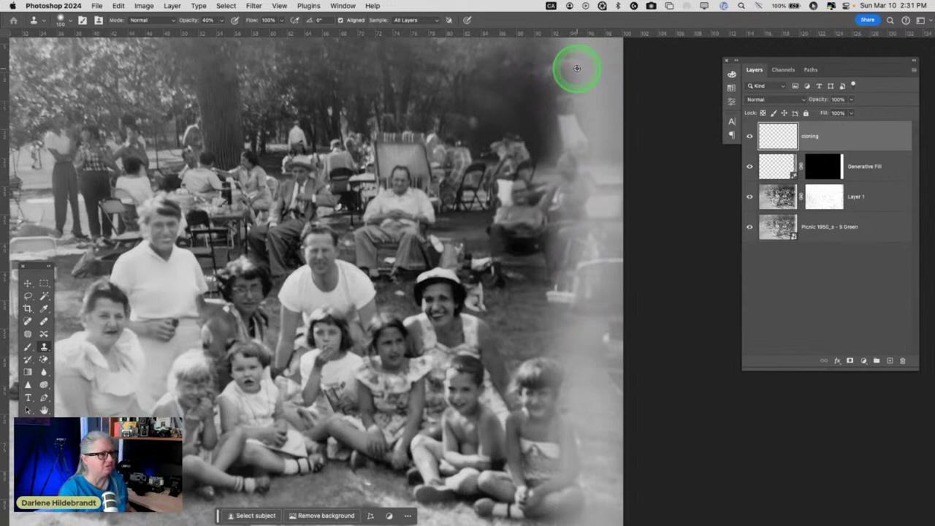
pyautogui.keyDown('alt'); pyautogui.click(569, 63); pyautogui.keyUp('alt')
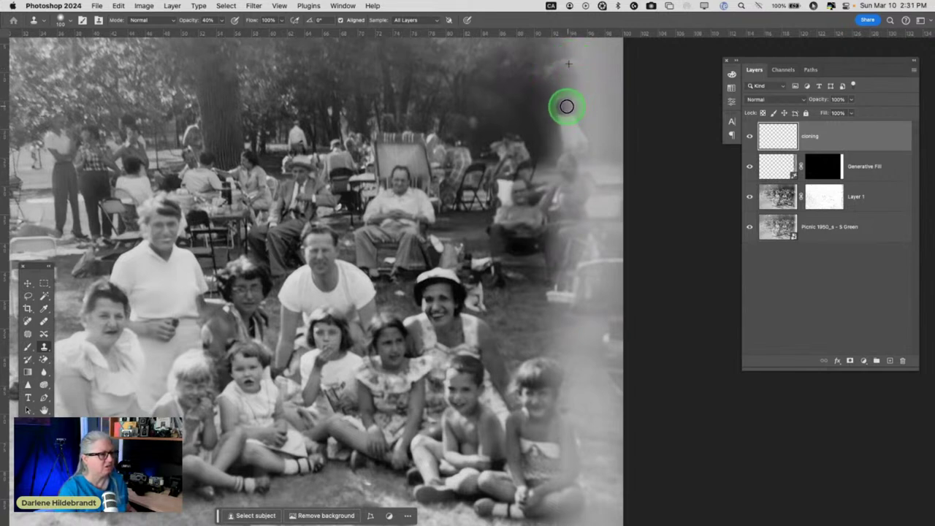
pyautogui.moveTo(580, 116)
pyautogui.mouseDown()
pyautogui.moveTo(554, 121)
pyautogui.moveTo(575, 122)
pyautogui.moveTo(592, 142)
pyautogui.moveTo(584, 109)
pyautogui.moveTo(570, 130)
pyautogui.moveTo(542, 135)
pyautogui.moveTo(491, 124)
pyautogui.moveTo(530, 111)
pyautogui.moveTo(536, 102)
pyautogui.moveTo(526, 87)
pyautogui.moveTo(520, 95)
pyautogui.moveTo(572, 149)
pyautogui.moveTo(545, 117)
pyautogui.moveTo(563, 134)
pyautogui.moveTo(574, 115)
pyautogui.moveTo(487, 78)
pyautogui.moveTo(468, 110)
pyautogui.mouseUp()
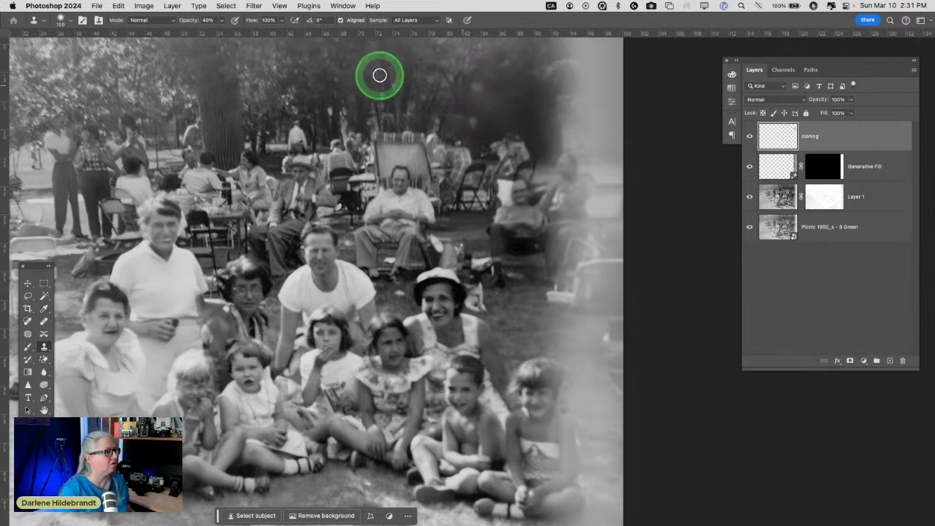
# Step: Set the Clone Stamp brush to 0% hardness, enlarge it slightly and set the opacity to 20%
pyautogui.rightClick(451, 94)
pyautogui.moveTo(514, 138); pyautogui.dragTo(503, 138)
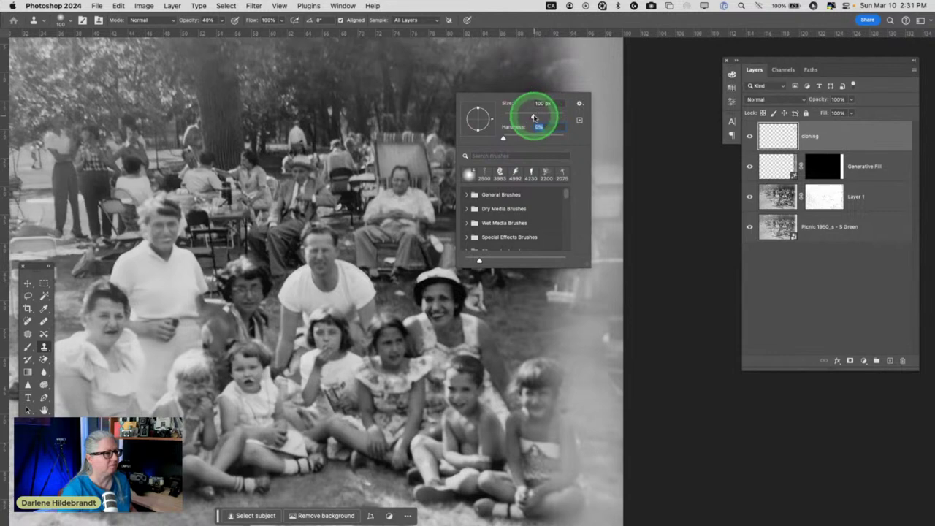
pyautogui.click(534, 117)
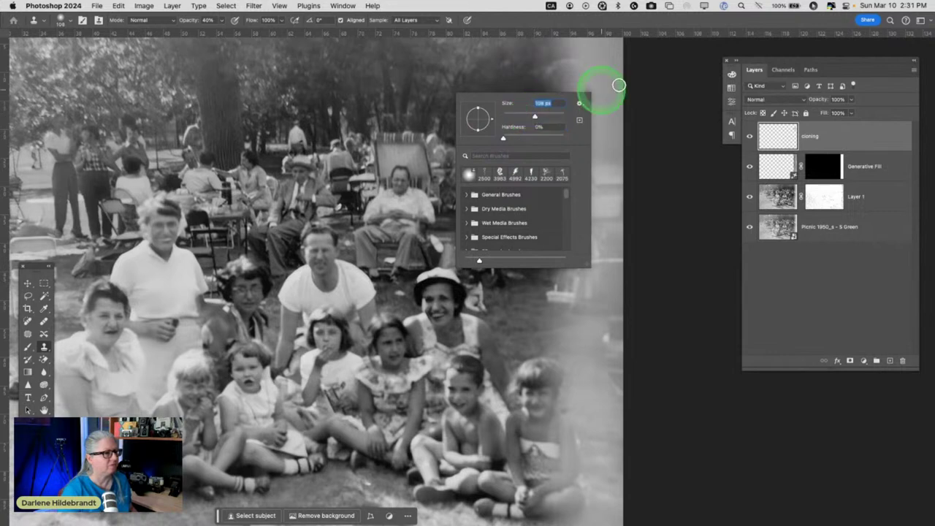
pyautogui.click(577, 67)
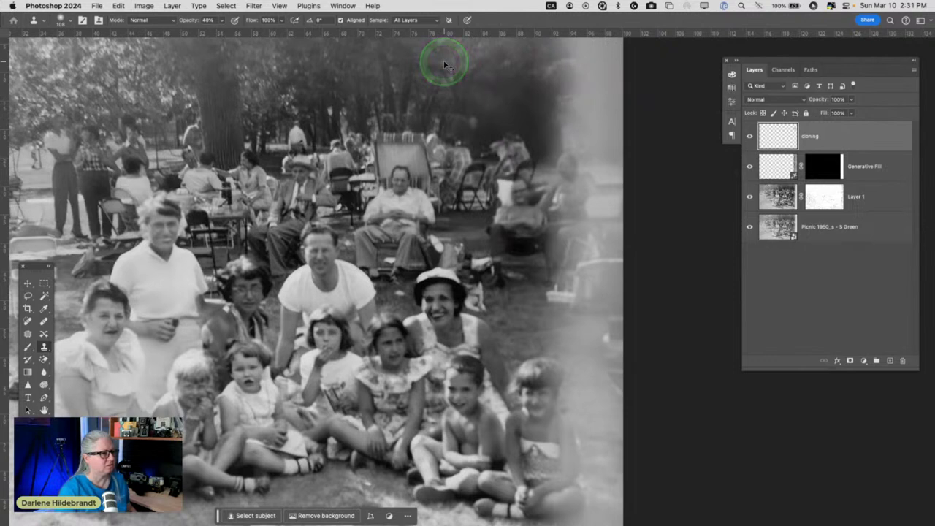
pyautogui.press('2')
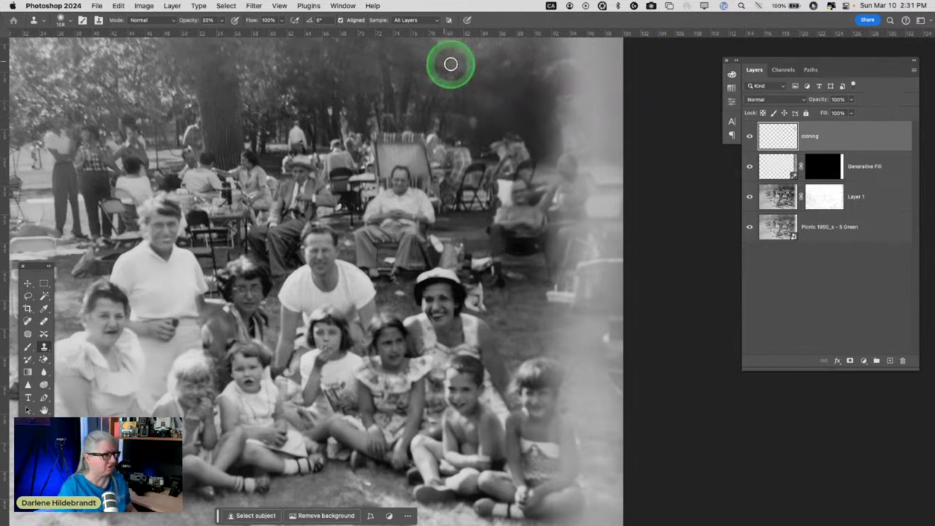
# Step: Sample the dark foliage and clone it across the transition to the pale strip along the photo's right edge
pyautogui.keyDown('alt'); pyautogui.click(533, 96); pyautogui.keyUp('alt')
pyautogui.moveTo(541, 84)
pyautogui.mouseDown()
pyautogui.moveTo(536, 125)
pyautogui.moveTo(547, 94)
pyautogui.moveTo(555, 115)
pyautogui.moveTo(543, 112)
pyautogui.moveTo(563, 149)
pyautogui.moveTo(548, 149)
pyautogui.moveTo(592, 121)
pyautogui.mouseUp()
pyautogui.moveTo(568, 165)
pyautogui.mouseDown()
pyautogui.moveTo(559, 167)
pyautogui.moveTo(536, 125)
pyautogui.moveTo(555, 144)
pyautogui.moveTo(546, 294)
pyautogui.moveTo(587, 314)
pyautogui.mouseUp()
# Step: Lasso the faint figure and chair near the right edge and try to patch them from the darker area beside them
pyautogui.press('l')
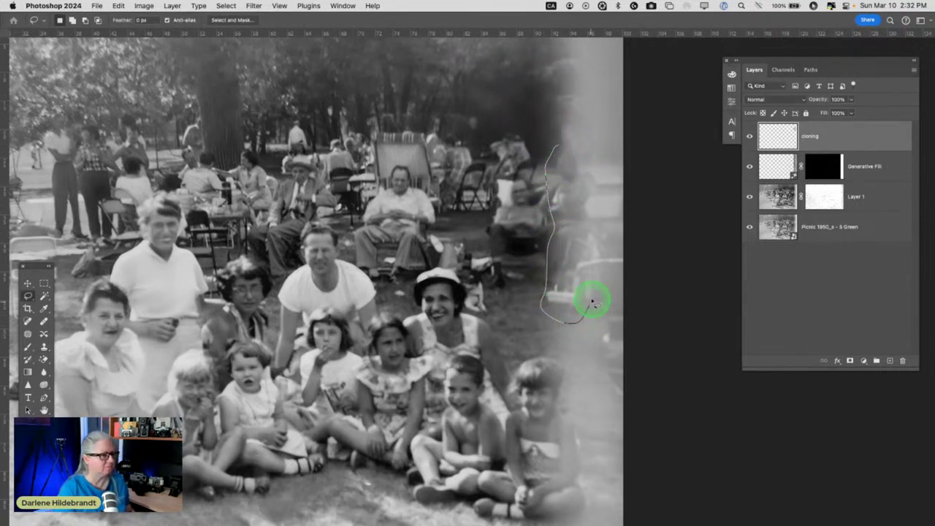
pyautogui.moveTo(560, 136); pyautogui.dragTo(561, 137)
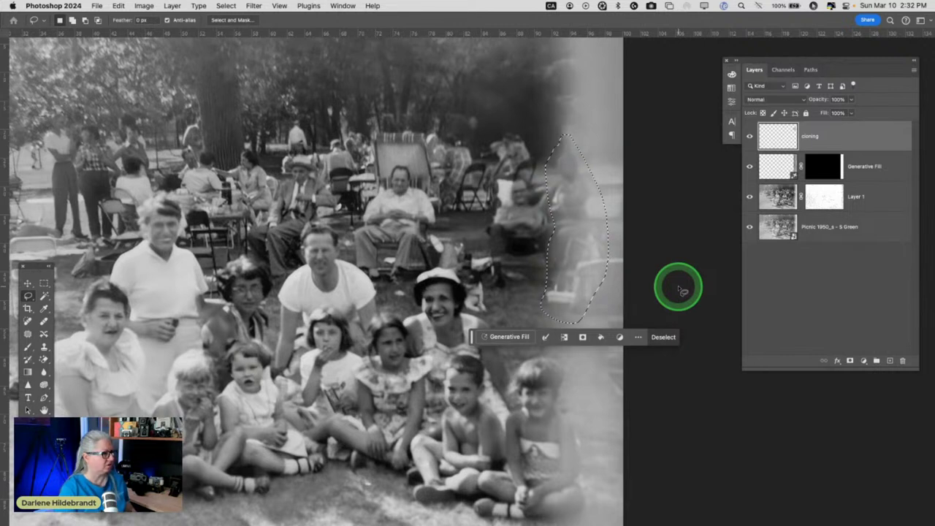
pyautogui.click(27, 334)
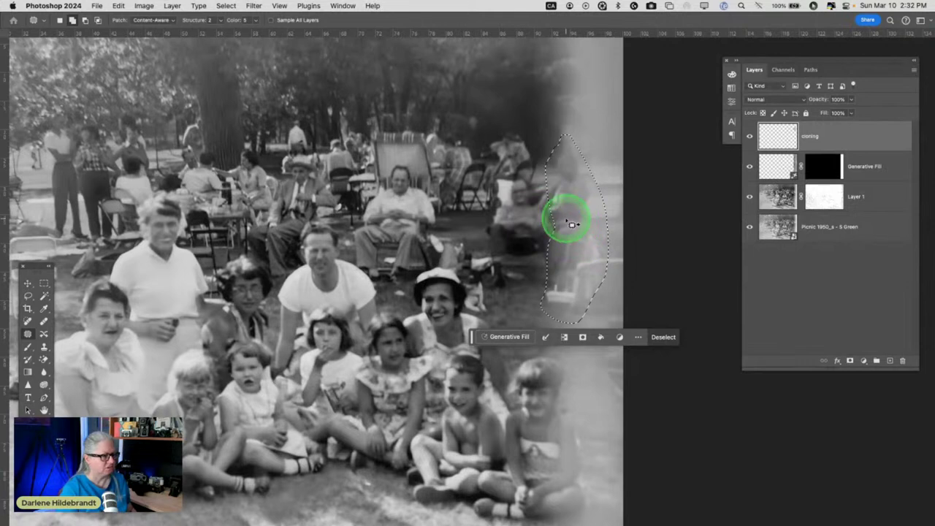
pyautogui.moveTo(579, 225); pyautogui.dragTo(492, 255)
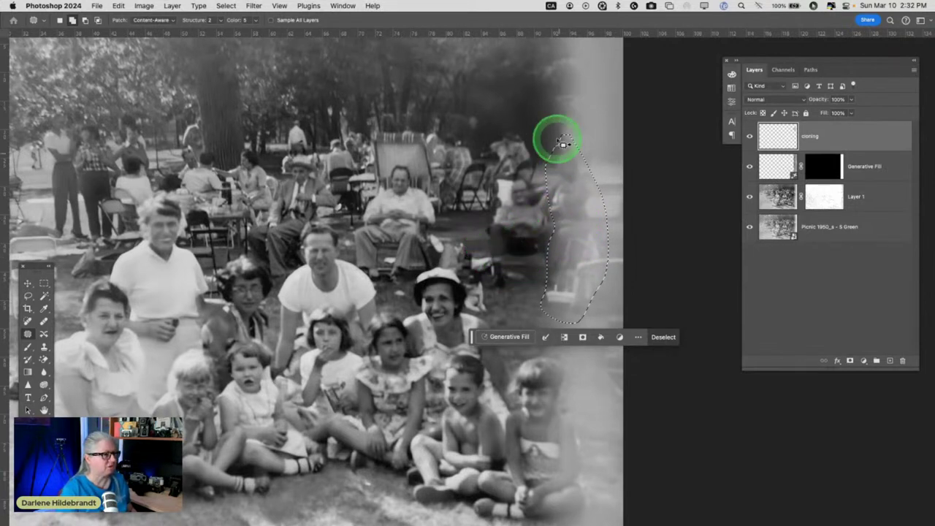
# Step: Replace the selection with one around only the faint figure near the right edge and try to patch it from above
pyautogui.press('super+d')
pyautogui.moveTo(558, 146)
pyautogui.mouseDown()
pyautogui.moveTo(538, 197)
pyautogui.moveTo(553, 217)
pyautogui.mouseUp()
pyautogui.moveTo(564, 147)
pyautogui.mouseDown()
pyautogui.moveTo(569, 175)
pyautogui.moveTo(548, 100)
pyautogui.moveTo(560, 95)
pyautogui.mouseUp()
pyautogui.click(443, 212)
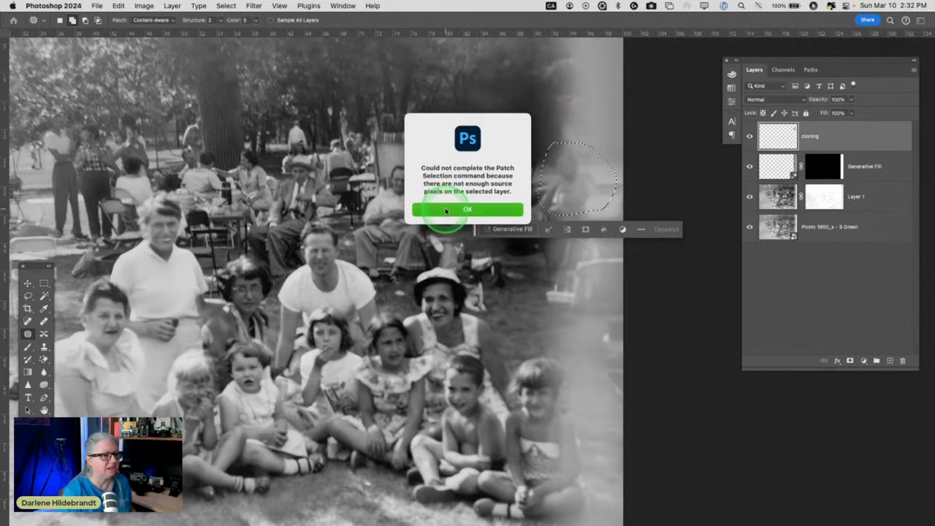
pyautogui.click(446, 209)
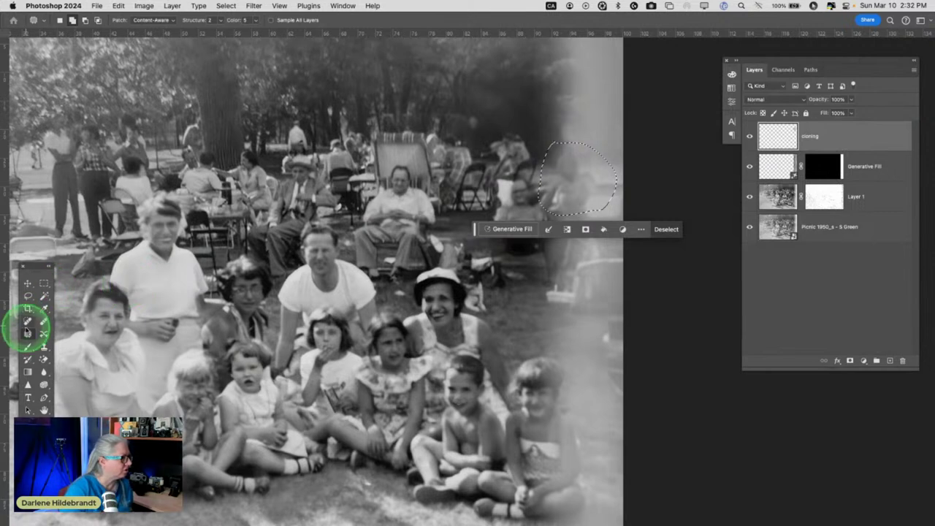
# Step: Clear the selection around the faint figure near the right edge and try the Healing Brush on it
pyautogui.click(43, 321)
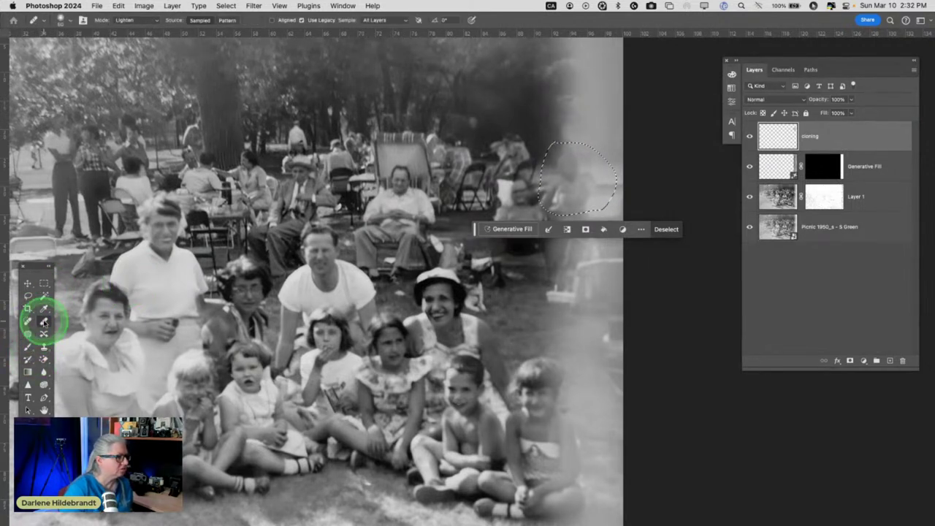
pyautogui.hotkey('ctrl', 'd')
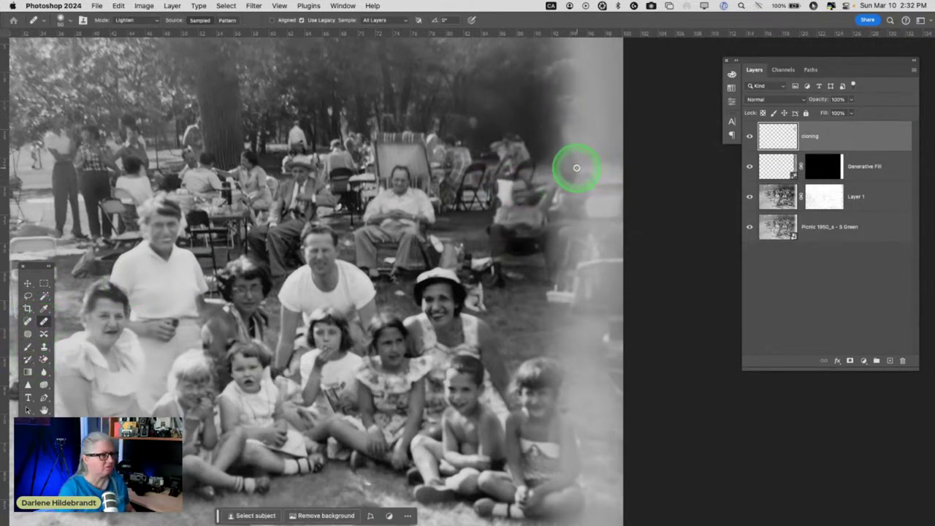
pyautogui.moveTo(551, 171)
pyautogui.mouseDown()
pyautogui.moveTo(504, 142)
pyautogui.moveTo(545, 153)
pyautogui.moveTo(523, 182)
pyautogui.mouseUp()
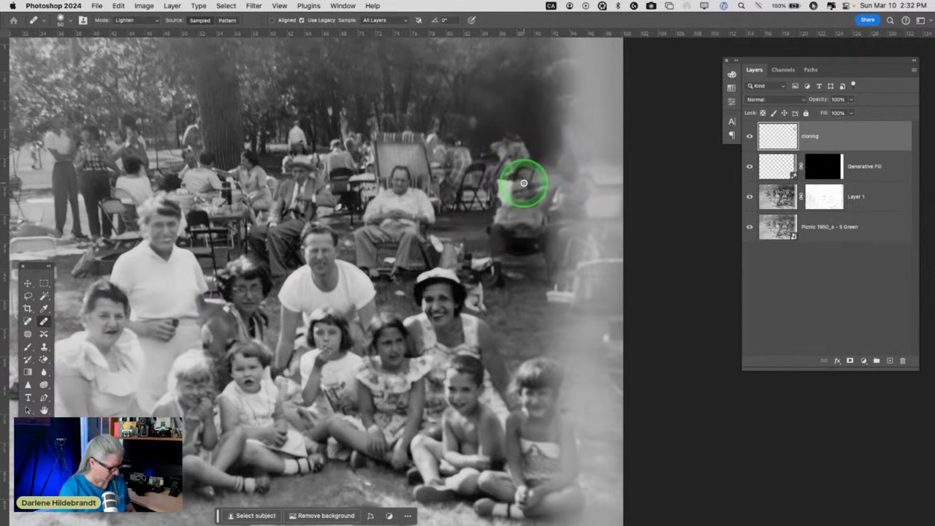
# Step: Try to erase the faint figure near the right edge with the Remove tool
pyautogui.press('j')
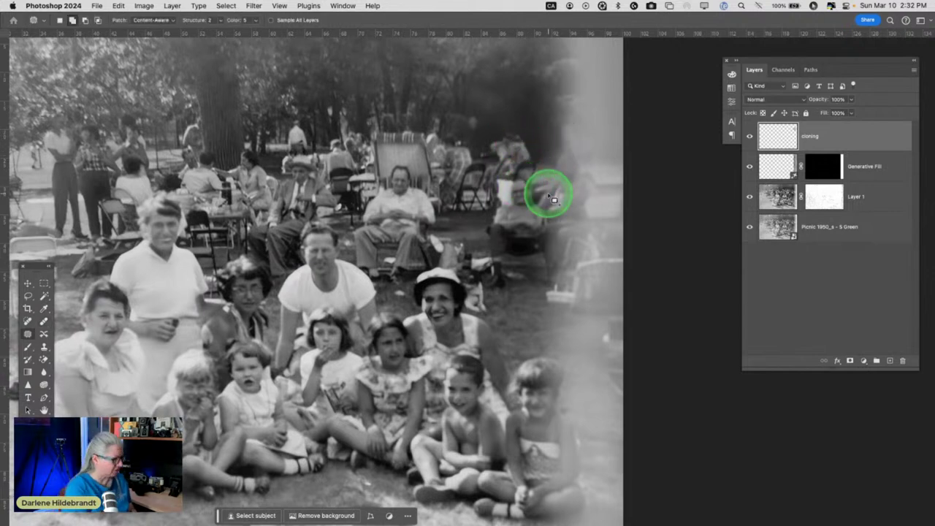
pyautogui.hotkey('shift', 'j')
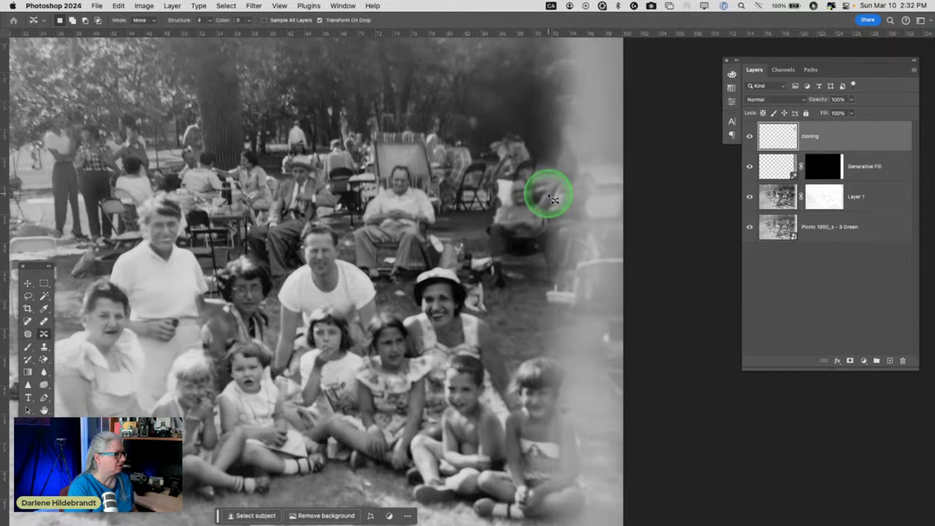
pyautogui.hotkey('shift', 'j')
pyautogui.hotkey('shift', 'j')
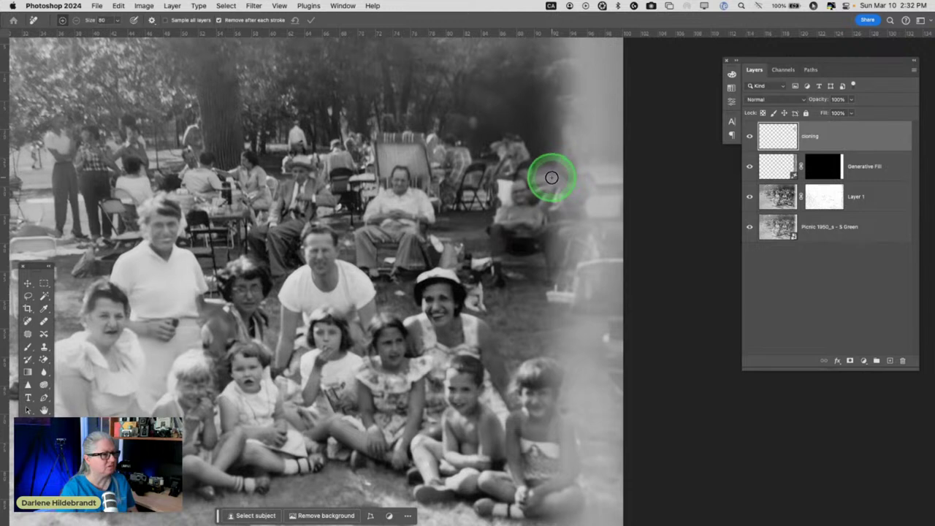
pyautogui.click(565, 165)
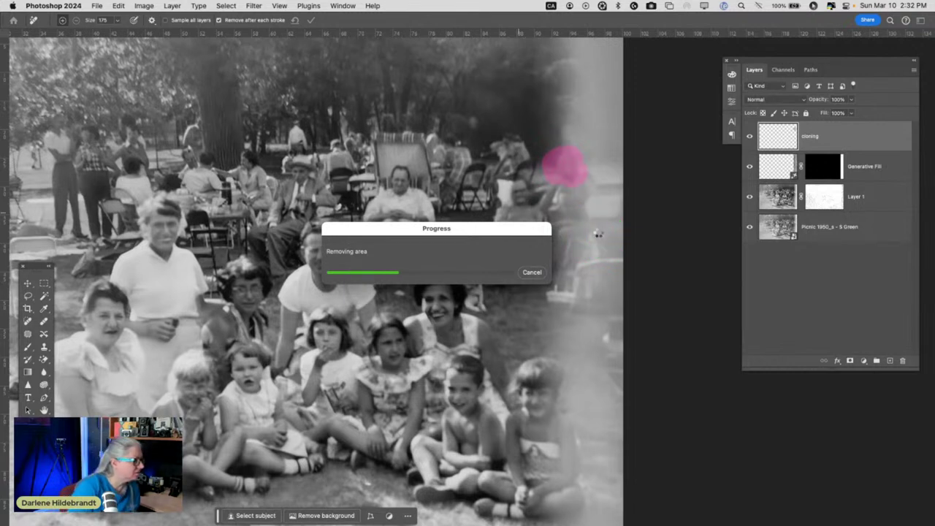
pyautogui.click(532, 272)
# Step: Paint out the faint figure near the right edge with the Content-Aware Spot Healing Brush, sampling all layers
pyautogui.hotkey('shift', 'j')
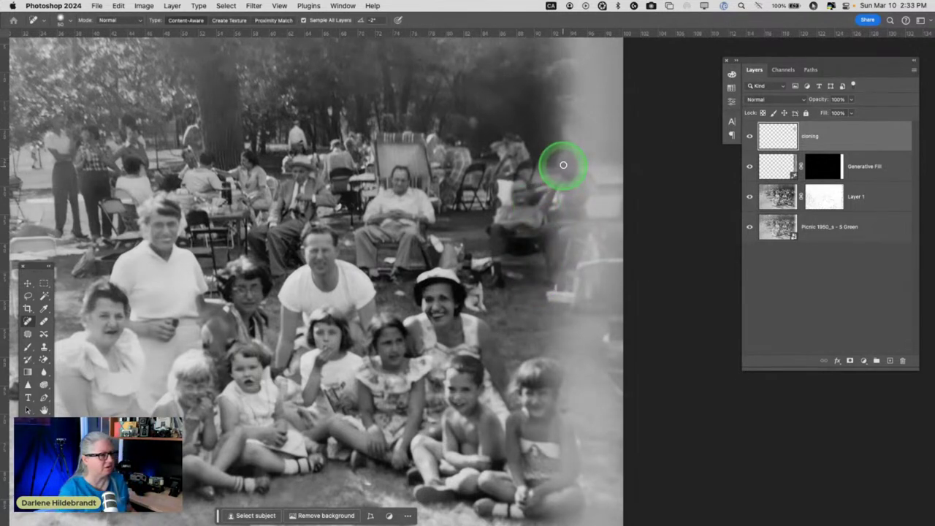
pyautogui.moveTo(560, 165)
pyautogui.mouseDown()
pyautogui.moveTo(590, 175)
pyautogui.moveTo(556, 175)
pyautogui.mouseUp()
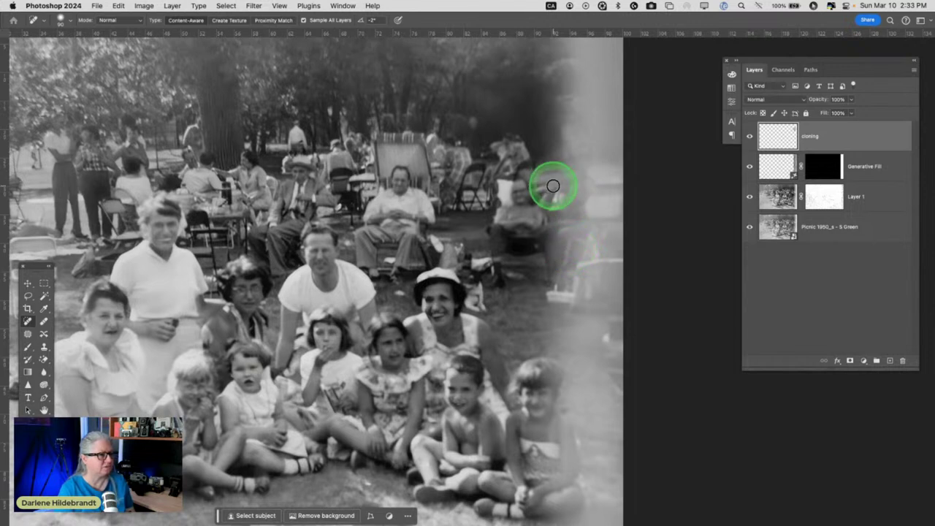
pyautogui.moveTo(548, 191)
pyautogui.mouseDown()
pyautogui.moveTo(588, 187)
pyautogui.moveTo(584, 204)
pyautogui.moveTo(552, 208)
pyautogui.moveTo(544, 199)
pyautogui.moveTo(581, 205)
pyautogui.moveTo(578, 181)
pyautogui.mouseUp()
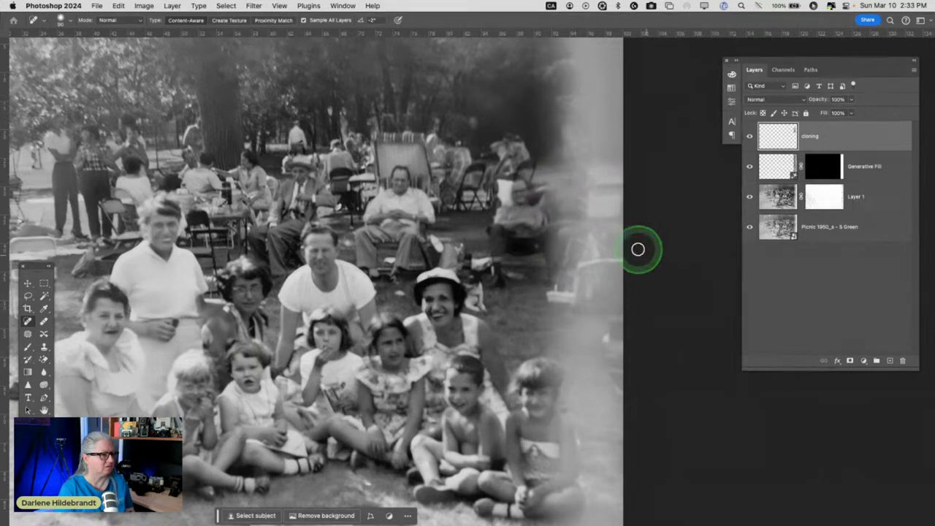
pyautogui.moveTo(594, 191); pyautogui.dragTo(575, 206)
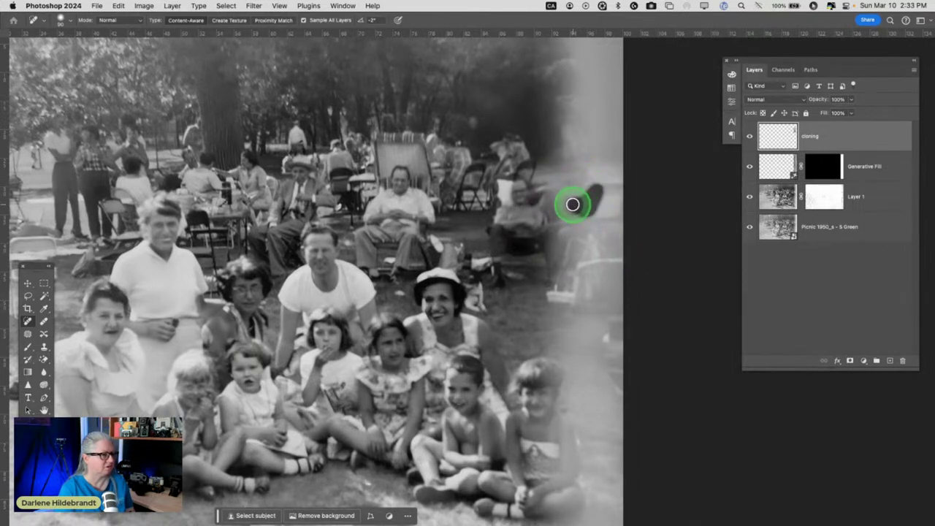
# Step: Heal away the faint chair and the pale marks around it along the photo's right edge
pyautogui.moveTo(540, 303)
pyautogui.mouseDown()
pyautogui.moveTo(569, 301)
pyautogui.moveTo(561, 289)
pyautogui.moveTo(552, 294)
pyautogui.moveTo(574, 240)
pyautogui.moveTo(589, 244)
pyautogui.moveTo(595, 234)
pyautogui.moveTo(568, 267)
pyautogui.moveTo(621, 260)
pyautogui.moveTo(577, 276)
pyautogui.moveTo(574, 297)
pyautogui.moveTo(590, 270)
pyautogui.moveTo(591, 293)
pyautogui.moveTo(593, 283)
pyautogui.moveTo(584, 288)
pyautogui.moveTo(573, 265)
pyautogui.moveTo(586, 236)
pyautogui.moveTo(600, 264)
pyautogui.moveTo(595, 233)
pyautogui.moveTo(570, 273)
pyautogui.mouseUp()
pyautogui.moveTo(582, 307); pyautogui.dragTo(584, 309)
pyautogui.moveTo(600, 336); pyautogui.dragTo(626, 342)
pyautogui.moveTo(616, 321)
pyautogui.mouseDown()
pyautogui.moveTo(605, 342)
pyautogui.moveTo(613, 352)
pyautogui.moveTo(609, 334)
pyautogui.moveTo(601, 341)
pyautogui.moveTo(605, 375)
pyautogui.moveTo(627, 399)
pyautogui.moveTo(625, 373)
pyautogui.mouseUp()
pyautogui.moveTo(623, 278)
pyautogui.mouseDown()
pyautogui.moveTo(592, 255)
pyautogui.moveTo(593, 268)
pyautogui.mouseUp()
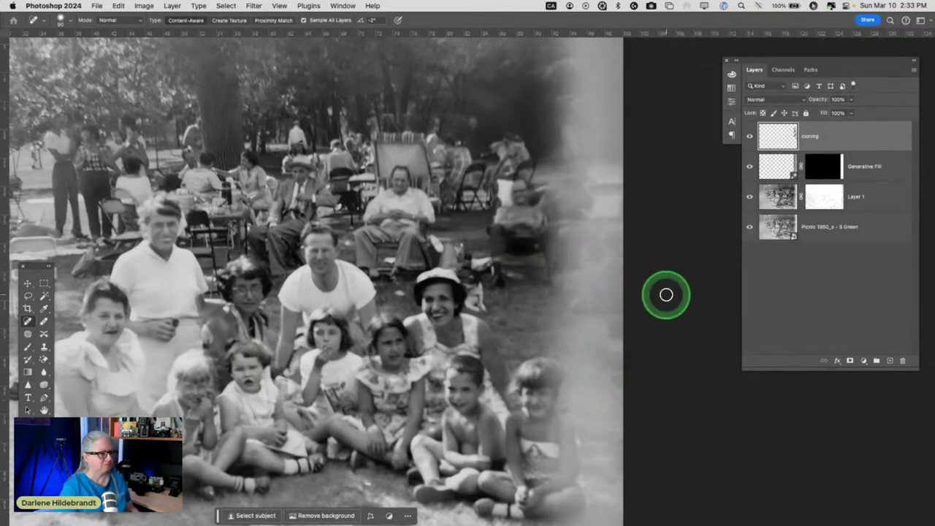
pyautogui.moveTo(583, 194)
pyautogui.mouseDown()
pyautogui.moveTo(590, 163)
pyautogui.moveTo(587, 188)
pyautogui.moveTo(590, 198)
pyautogui.moveTo(598, 192)
pyautogui.moveTo(591, 306)
pyautogui.mouseUp()
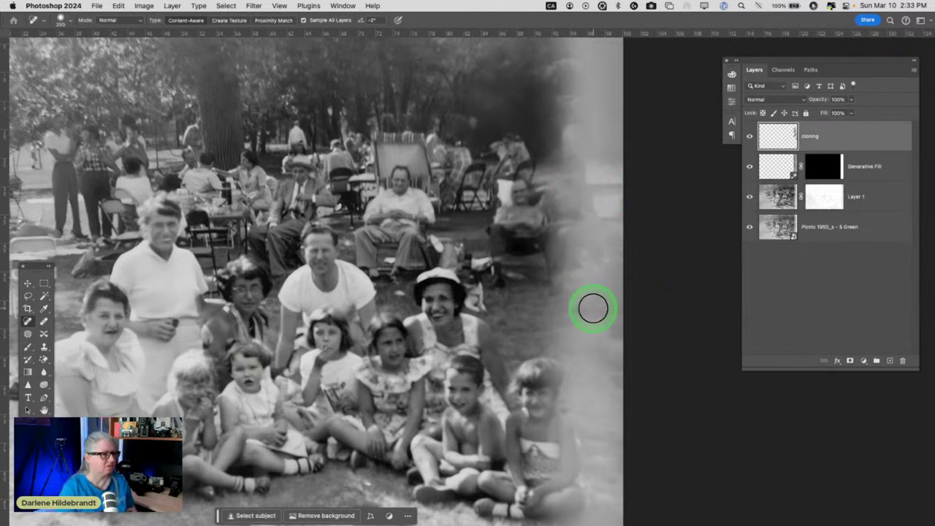
# Step: View the whole photo and compare the retouched version with the original Picnic 1950 layer shown alone
pyautogui.hscroll(-5, 697, 187)
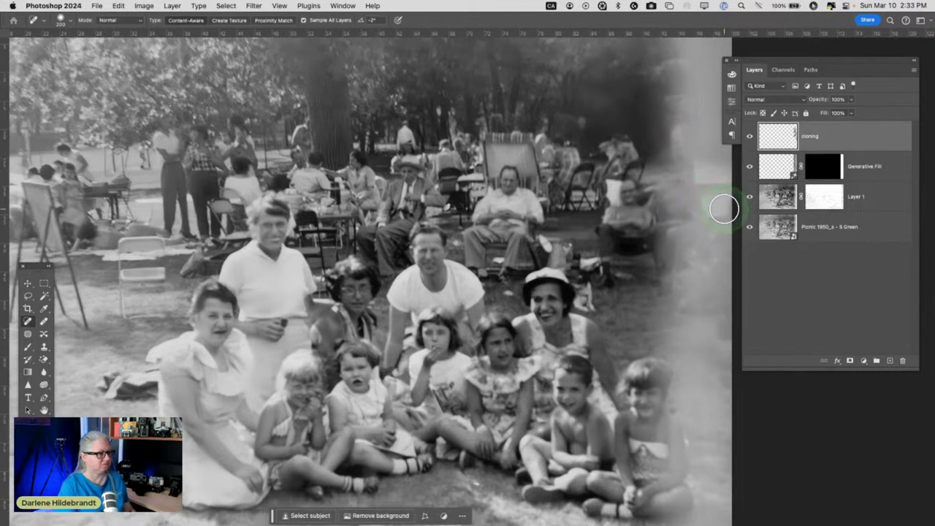
pyautogui.scroll(-2, 722, 207)
pyautogui.scroll(-2, 724, 206)
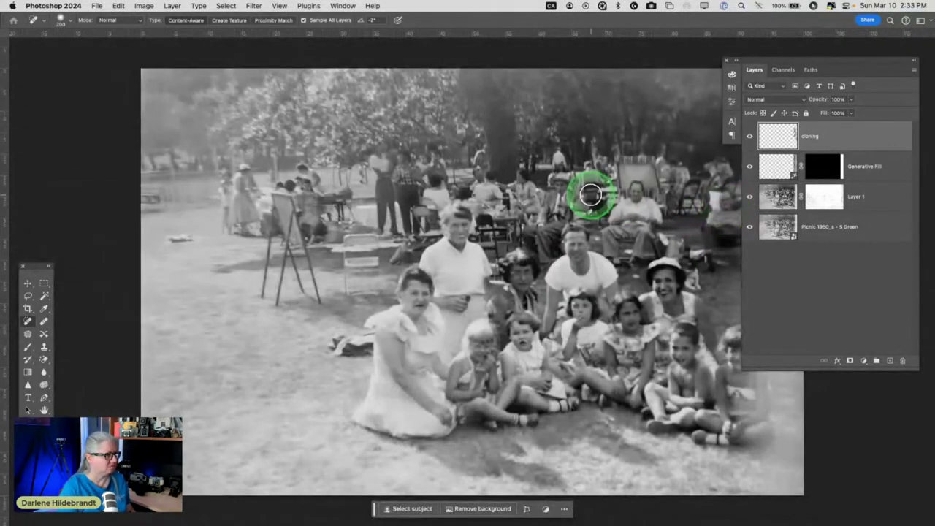
pyautogui.hscroll(4, 588, 198)
pyautogui.hscroll(2, 490, 188)
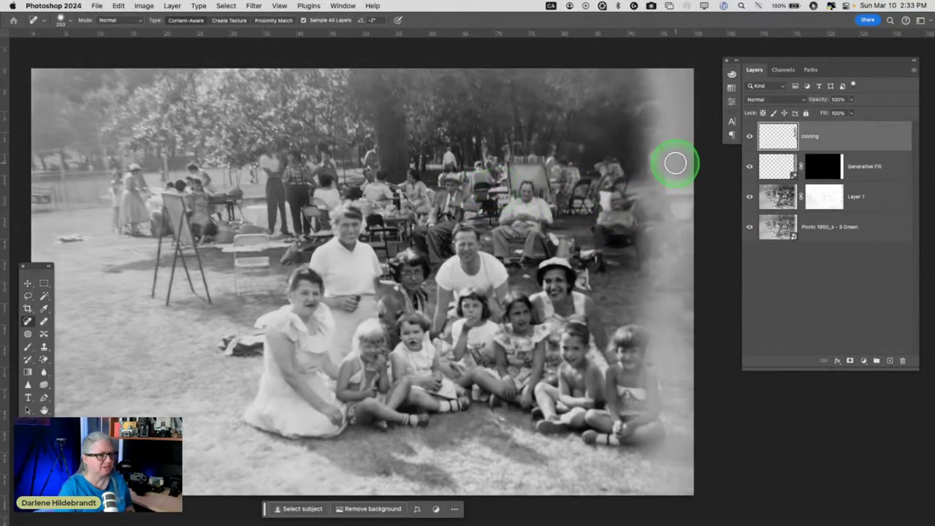
pyautogui.keyDown('alt'); pyautogui.click(750, 228); pyautogui.keyUp('alt')
pyautogui.keyDown('alt'); pyautogui.click(750, 228); pyautogui.keyUp('alt')
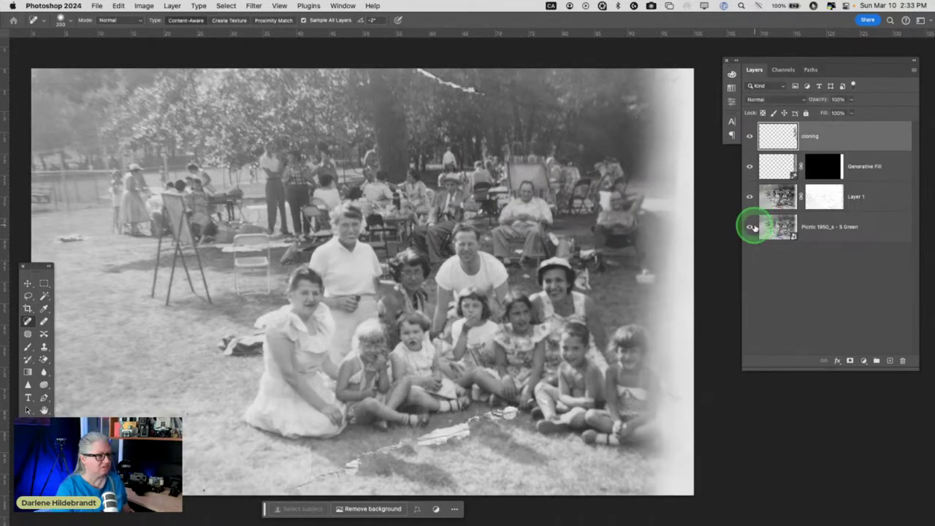
pyautogui.keyDown('alt'); pyautogui.click(750, 227); pyautogui.keyUp('alt')
pyautogui.keyDown('alt'); pyautogui.click(750, 228); pyautogui.keyUp('alt')
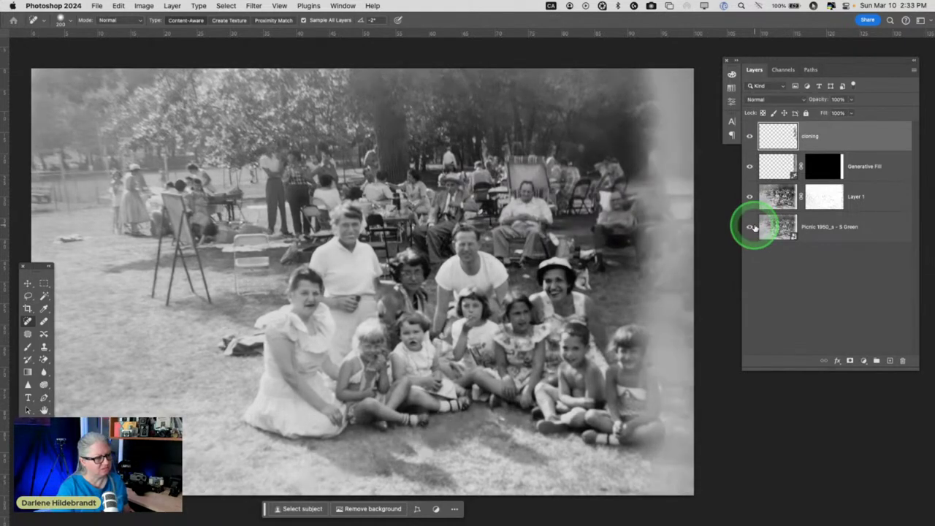
# Step: Sample the grass behind the seated children with the Clone Stamp and clone it at 20% opacity over the pale right-edge transition
pyautogui.moveTo(666, 175)
pyautogui.mouseDown()
pyautogui.moveTo(644, 258)
pyautogui.moveTo(645, 235)
pyautogui.moveTo(665, 222)
pyautogui.moveTo(671, 268)
pyautogui.moveTo(654, 277)
pyautogui.moveTo(743, 287)
pyautogui.moveTo(724, 287)
pyautogui.moveTo(708, 268)
pyautogui.moveTo(639, 295)
pyautogui.mouseUp()
pyautogui.hotkey('shift', 'j')
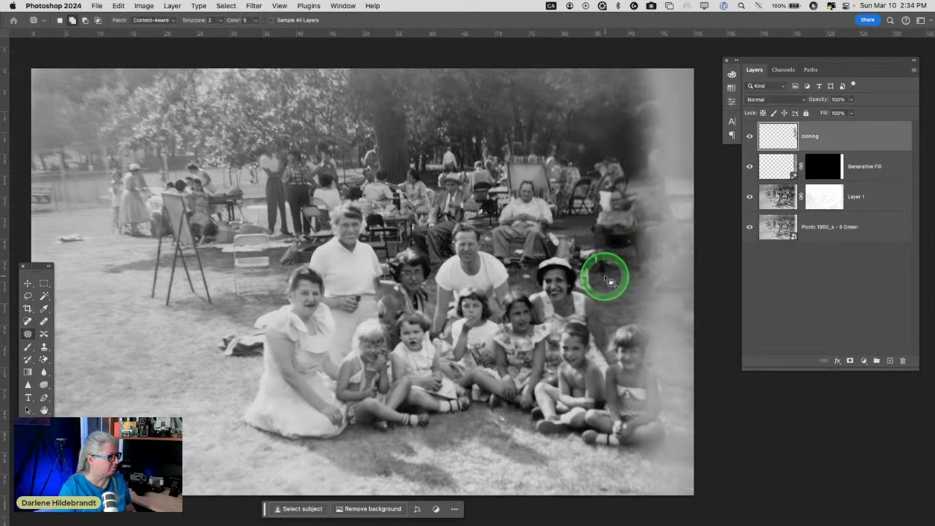
pyautogui.press('s')
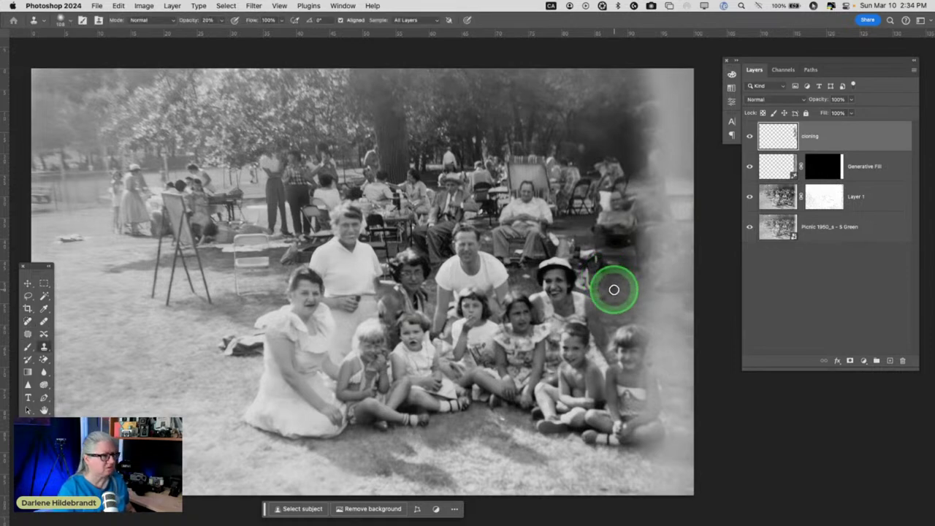
pyautogui.moveTo(613, 289)
pyautogui.mouseDown()
pyautogui.moveTo(658, 288)
pyautogui.moveTo(644, 305)
pyautogui.moveTo(655, 309)
pyautogui.moveTo(636, 299)
pyautogui.moveTo(655, 300)
pyautogui.moveTo(668, 282)
pyautogui.mouseUp()
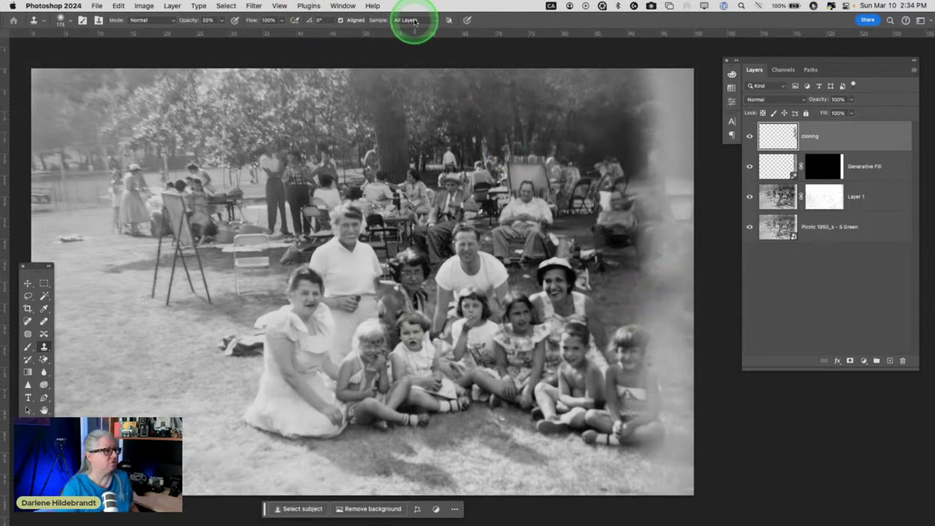
pyautogui.keyDown('alt'); pyautogui.click(629, 290); pyautogui.keyUp('alt')
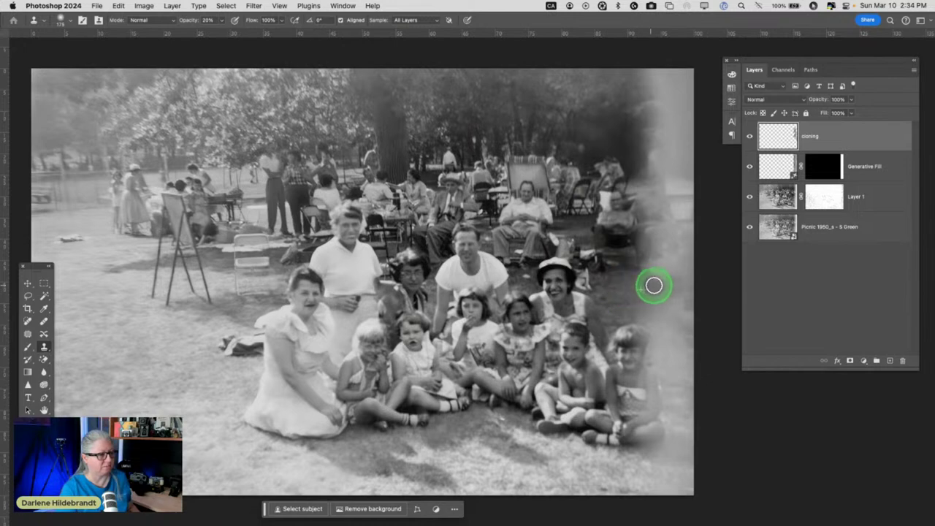
pyautogui.moveTo(652, 299)
pyautogui.mouseDown()
pyautogui.moveTo(685, 313)
pyautogui.moveTo(630, 299)
pyautogui.moveTo(687, 289)
pyautogui.moveTo(636, 302)
pyautogui.moveTo(679, 312)
pyautogui.moveTo(624, 294)
pyautogui.moveTo(671, 318)
pyautogui.moveTo(690, 315)
pyautogui.moveTo(639, 293)
pyautogui.moveTo(674, 262)
pyautogui.moveTo(631, 298)
pyautogui.moveTo(686, 295)
pyautogui.moveTo(638, 295)
pyautogui.moveTo(669, 246)
pyautogui.moveTo(655, 276)
pyautogui.moveTo(664, 235)
pyautogui.moveTo(642, 275)
pyautogui.moveTo(657, 249)
pyautogui.moveTo(670, 265)
pyautogui.moveTo(683, 235)
pyautogui.moveTo(662, 284)
pyautogui.mouseUp()
# Step: Sample the dark foliage and clone it at 20% opacity down the transition beside the seated background figures
pyautogui.scroll(2, 666, 271)
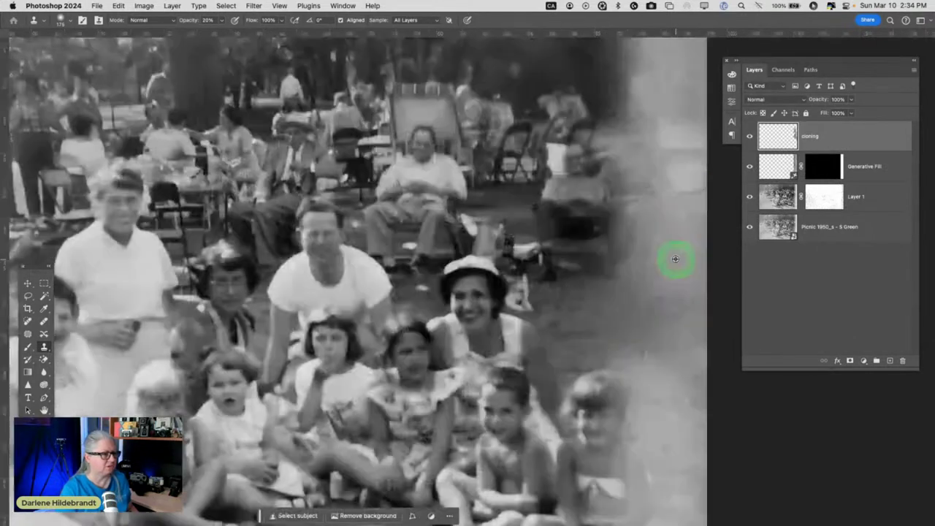
pyautogui.scroll(2, 672, 252)
pyautogui.scroll(2, 671, 246)
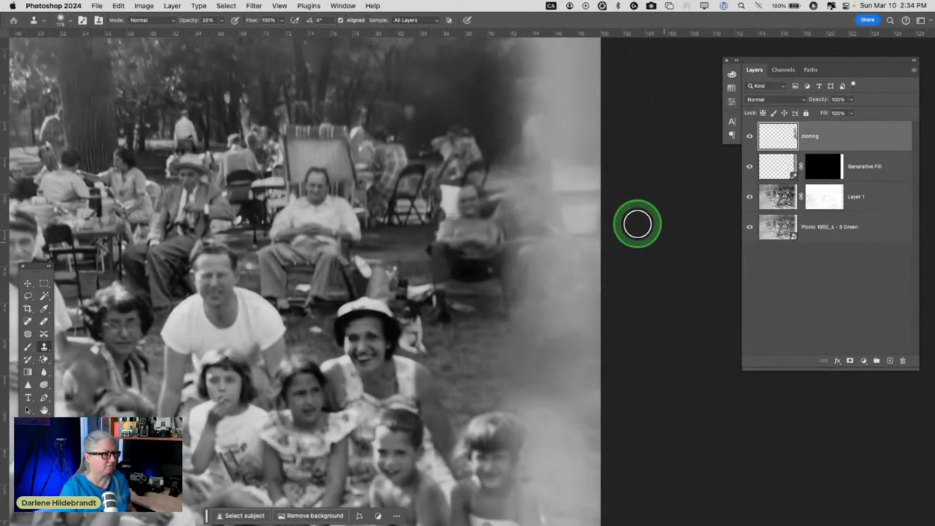
pyautogui.keyDown('alt'); pyautogui.click(469, 72); pyautogui.keyUp('alt')
pyautogui.moveTo(490, 94)
pyautogui.mouseDown()
pyautogui.moveTo(528, 136)
pyautogui.moveTo(500, 87)
pyautogui.moveTo(551, 137)
pyautogui.moveTo(504, 74)
pyautogui.moveTo(558, 98)
pyautogui.moveTo(499, 60)
pyautogui.moveTo(534, 75)
pyautogui.mouseUp()
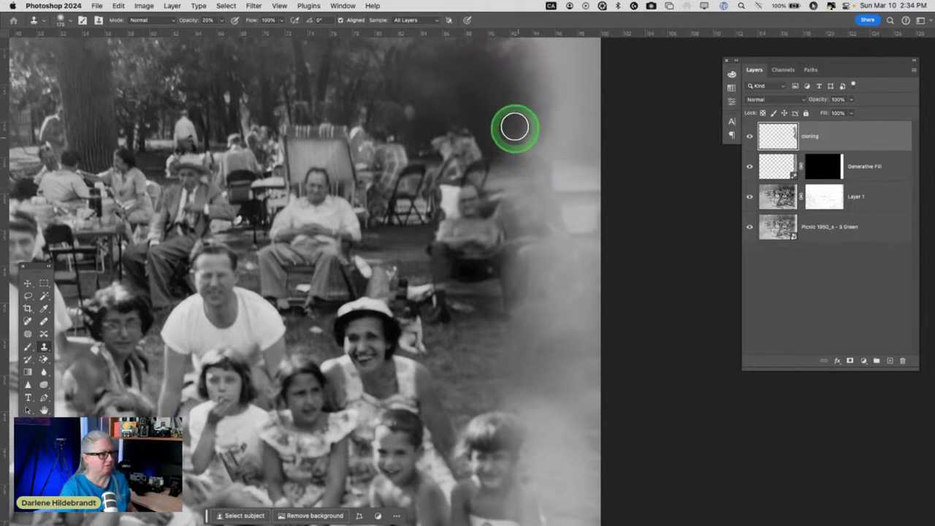
pyautogui.moveTo(527, 128)
pyautogui.mouseDown()
pyautogui.moveTo(552, 162)
pyautogui.moveTo(549, 155)
pyautogui.moveTo(586, 146)
pyautogui.moveTo(577, 124)
pyautogui.moveTo(589, 230)
pyautogui.moveTo(582, 126)
pyautogui.moveTo(575, 130)
pyautogui.moveTo(593, 214)
pyautogui.moveTo(558, 126)
pyautogui.moveTo(586, 229)
pyautogui.moveTo(579, 189)
pyautogui.moveTo(572, 241)
pyautogui.moveTo(555, 133)
pyautogui.moveTo(566, 221)
pyautogui.mouseUp()
# Step: View the whole photo and compare it with and without the cloning layer
pyautogui.press('super+0')
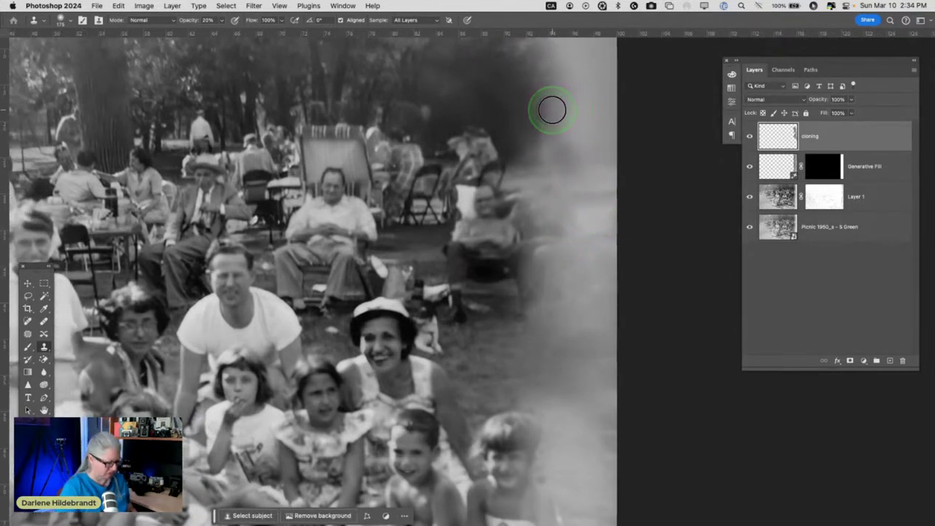
pyautogui.hscroll(5, 551, 110)
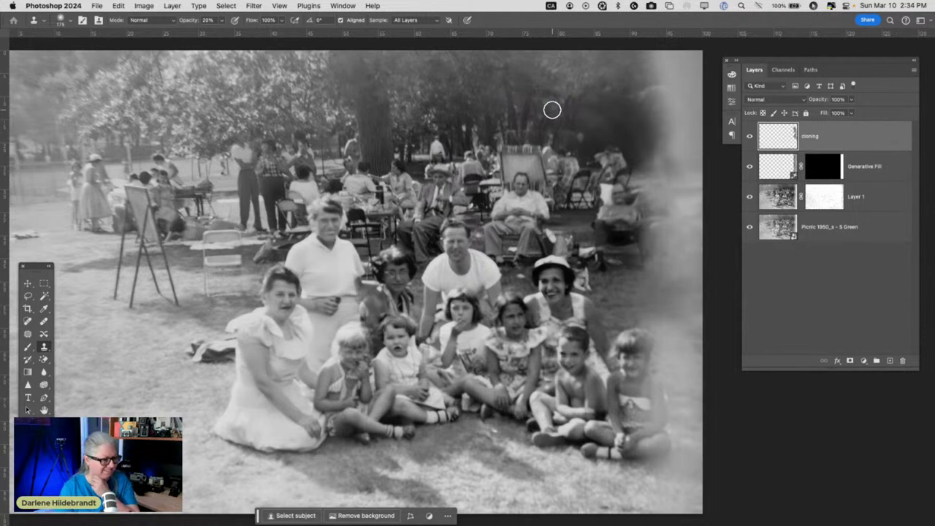
pyautogui.click(749, 136)
pyautogui.click(750, 136)
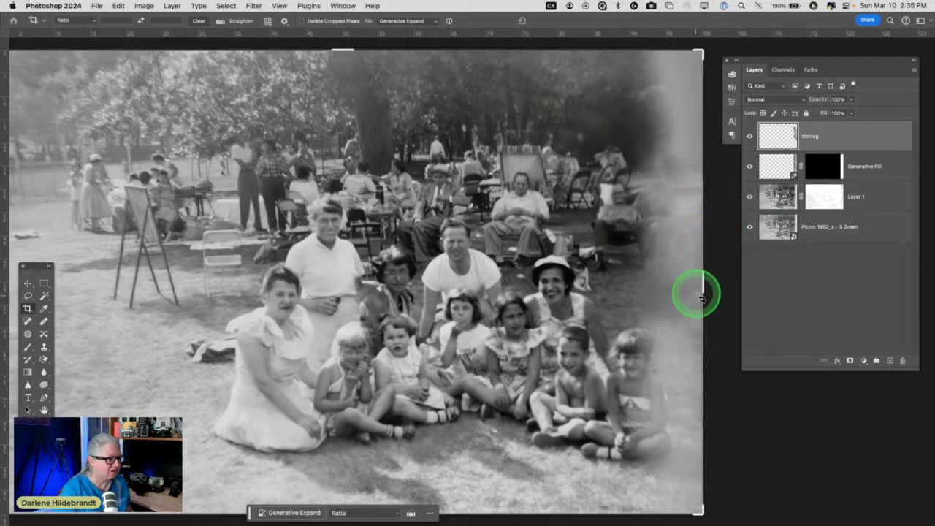
# Step: Crop a narrow strip off the photo's right edge
pyautogui.press('c')
pyautogui.moveTo(700, 283); pyautogui.dragTo(692, 282)
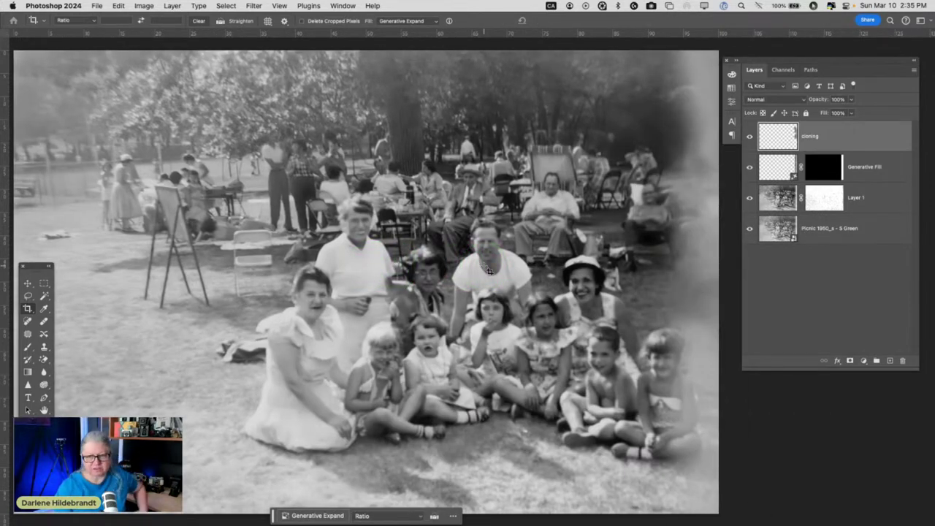
pyautogui.click(477, 264)
pyautogui.click(415, 212)
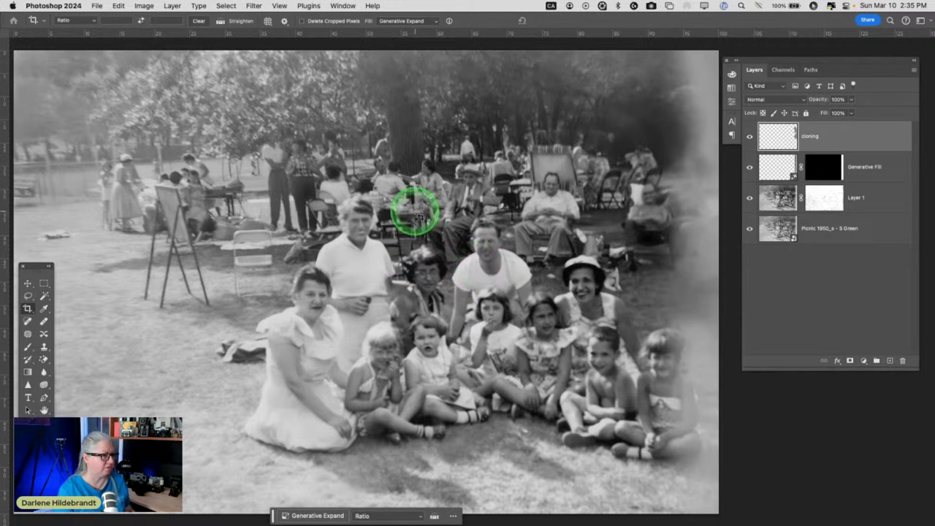
# Step: Compare the cropped retouch with the original Picnic 1950 layer shown alone
pyautogui.hscroll(5, 417, 204)
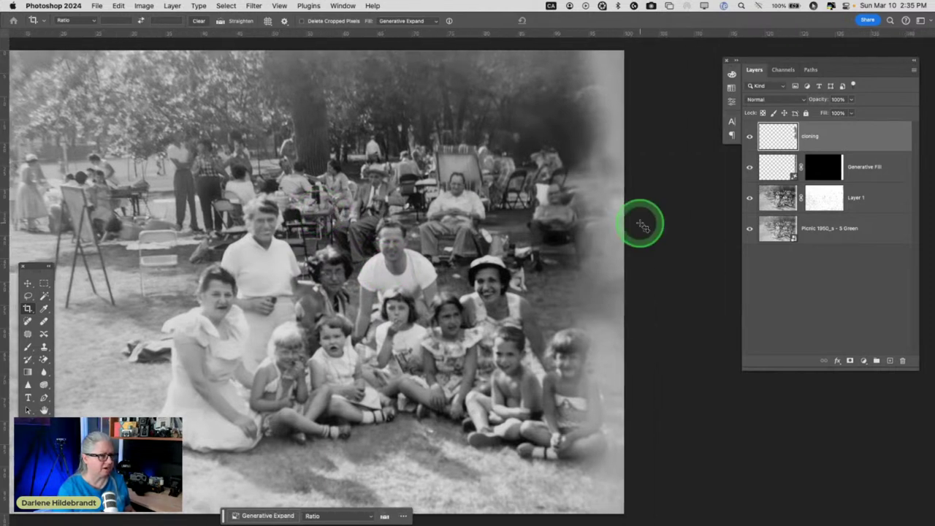
pyautogui.keyDown('alt'); pyautogui.click(749, 229); pyautogui.keyUp('alt')
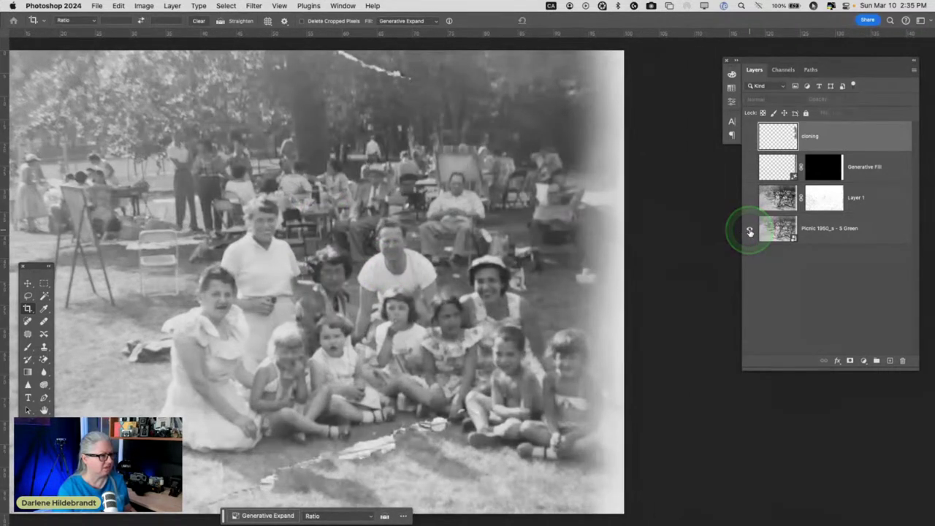
pyautogui.keyDown('alt'); pyautogui.click(749, 230); pyautogui.keyUp('alt')
pyautogui.click(482, 221)
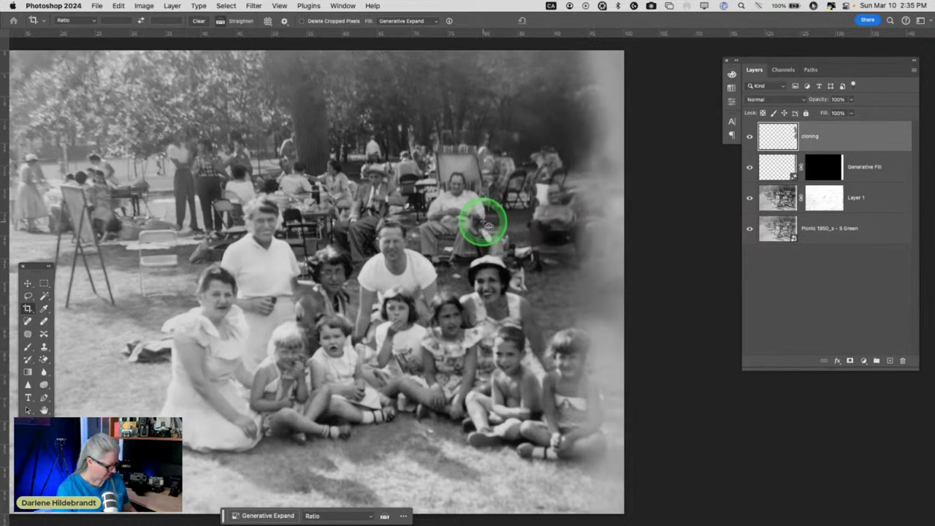
pyautogui.moveTo(480, 219)
pyautogui.mouseDown()
pyautogui.moveTo(457, 247)
pyautogui.moveTo(507, 252)
pyautogui.mouseUp()
# Step: Switch to Lightroom Classic
pyautogui.press('super+Tab')
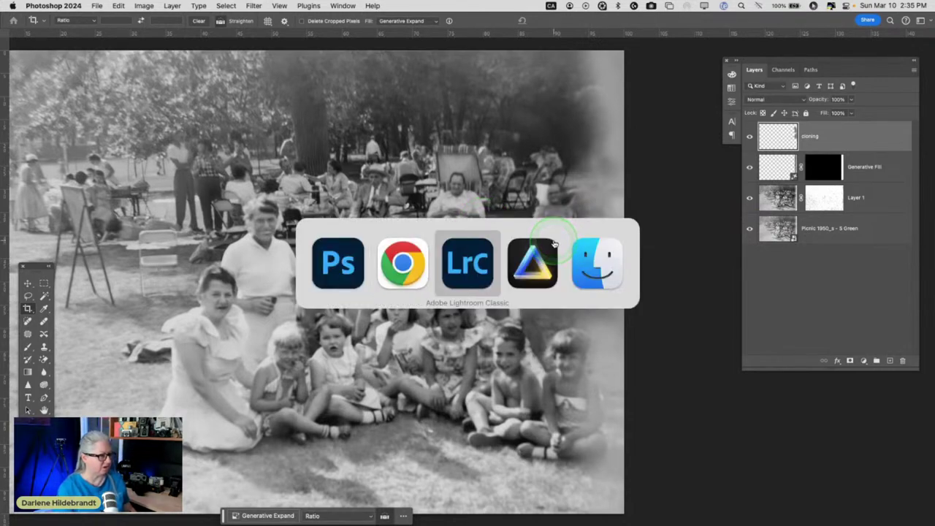
pyautogui.press('super+Tab')
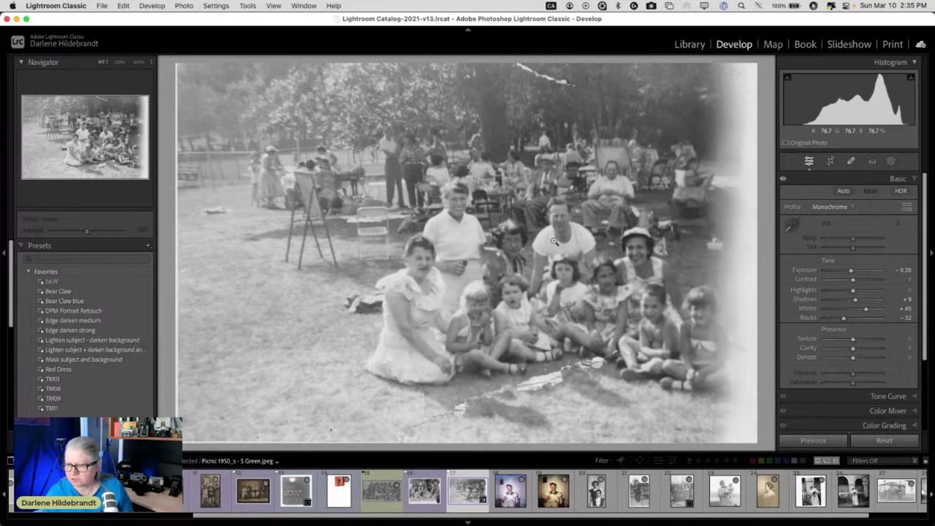
# Step: Leave the developed picnic photo and show the Quick Collection in the Library grid
pyautogui.click(539, 230)
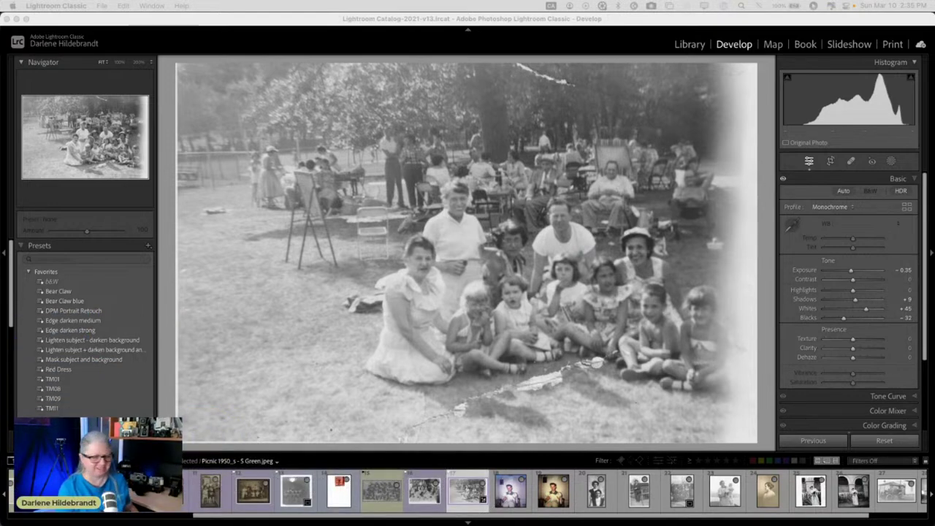
pyautogui.click(767, 229)
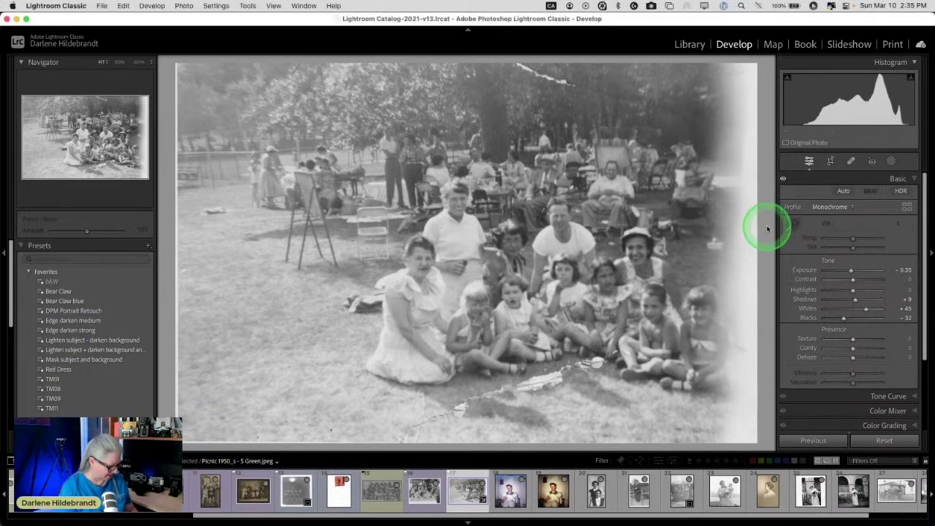
pyautogui.press('g')
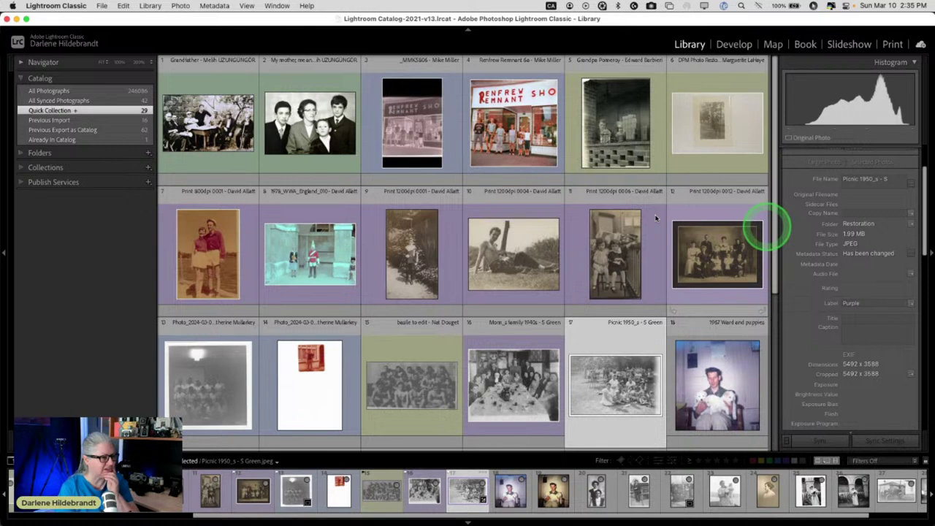
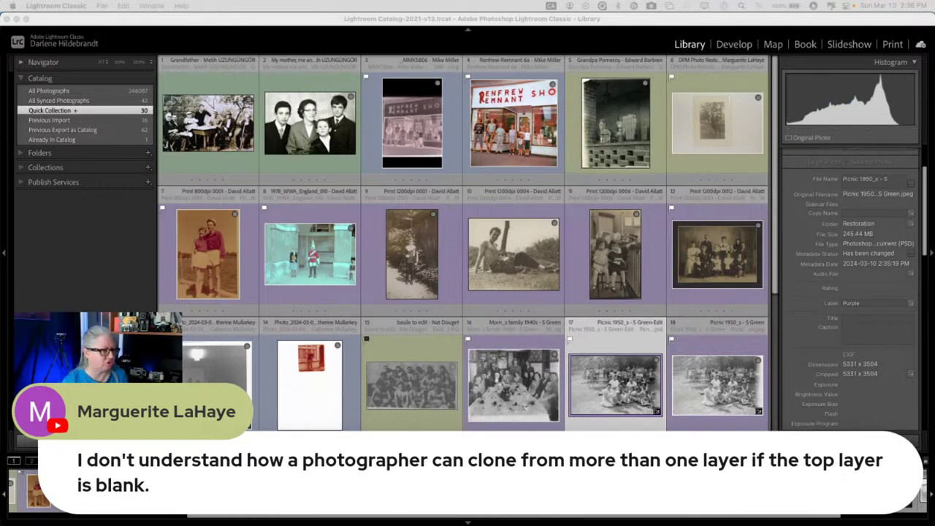
# Step: Reopen the edited Picnic 1950_s PSD in Adobe Photoshop 2024 using the Edit Original option
pyautogui.click(613, 375)
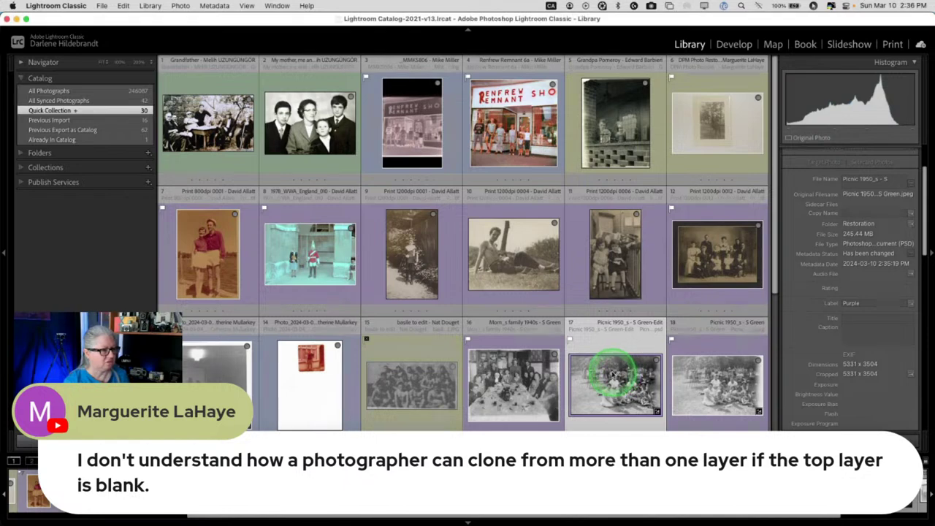
pyautogui.rightClick(584, 368)
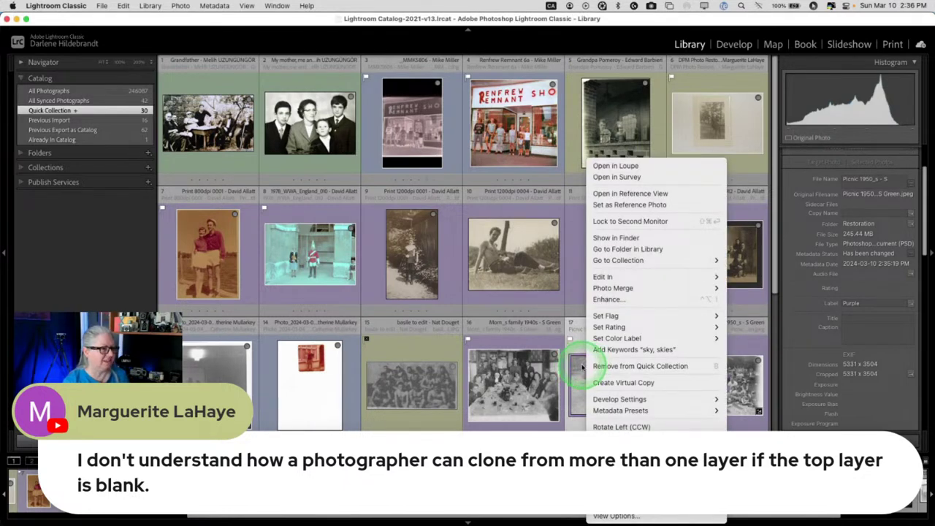
pyautogui.moveTo(602, 277)
pyautogui.click(770, 237)
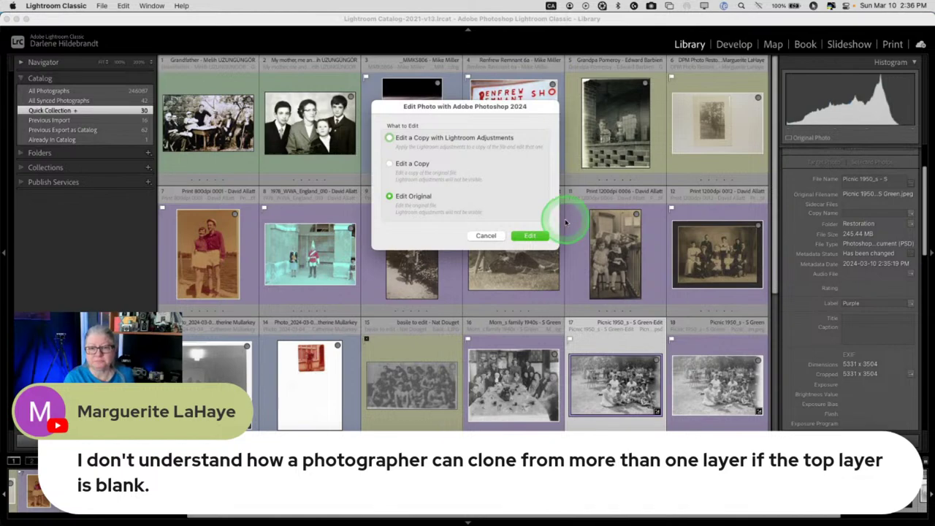
pyautogui.click(528, 235)
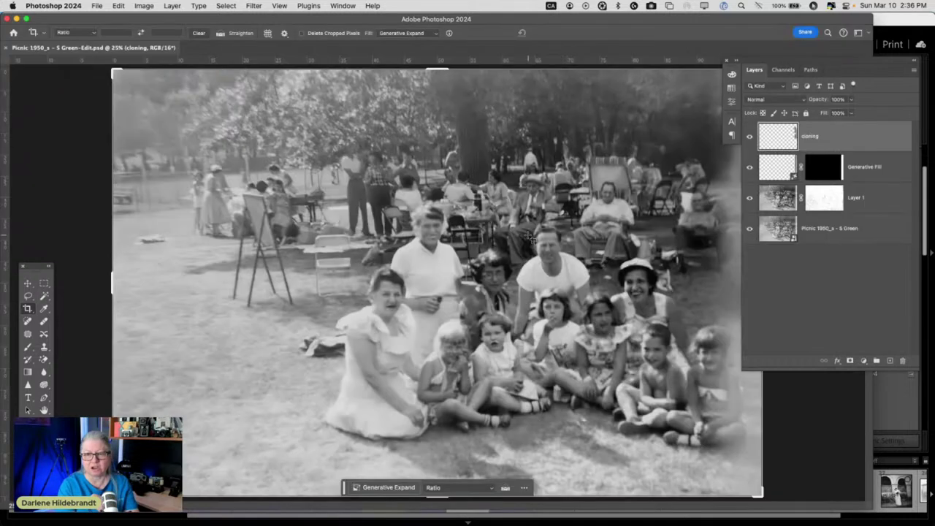
# Step: Show the picnic photo full-screen with the Hand tool active and compare it with and without the cloning layer
pyautogui.click(210, 227)
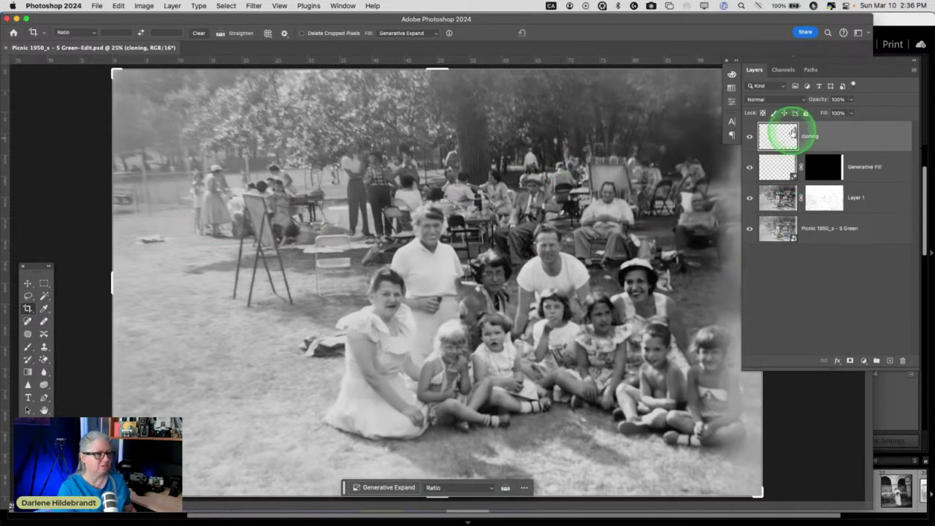
pyautogui.press('f')
pyautogui.moveTo(484, 266); pyautogui.dragTo(463, 267)
pyautogui.press('h')
pyautogui.click(709, 208)
pyautogui.click(843, 143)
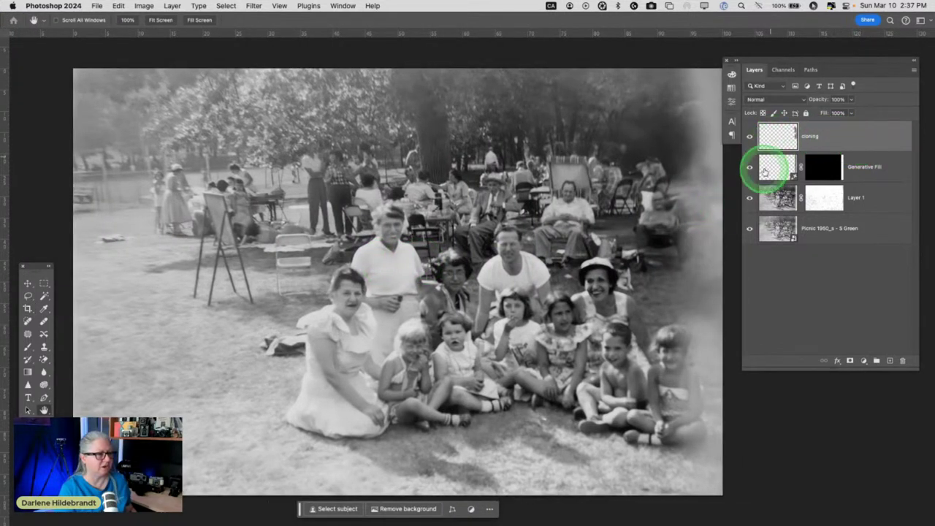
pyautogui.click(750, 136)
pyautogui.click(750, 137)
pyautogui.click(750, 137)
pyautogui.click(750, 136)
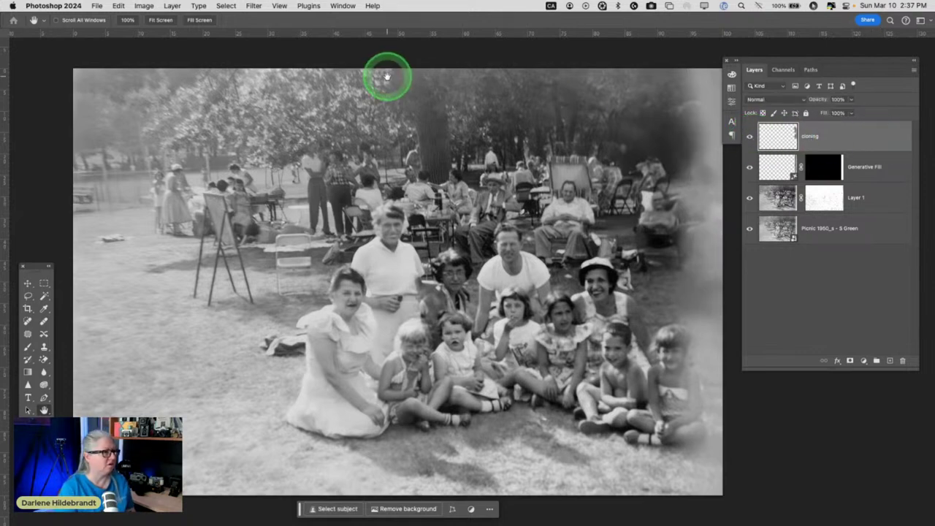
# Step: Apply a Gaussian Blur with a 4.9-pixel radius to the cloning layer, comparing the preview on and off
pyautogui.click(254, 5)
pyautogui.moveTo(322, 142)
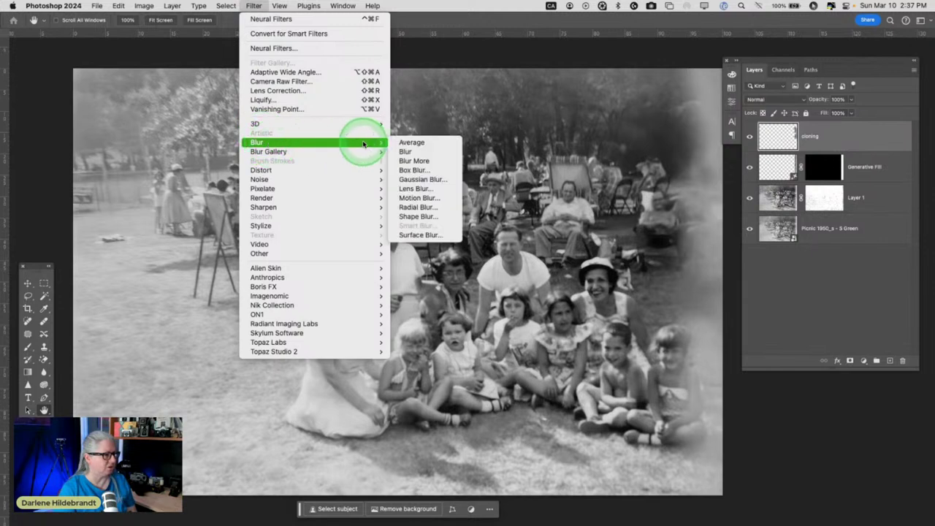
pyautogui.click(418, 180)
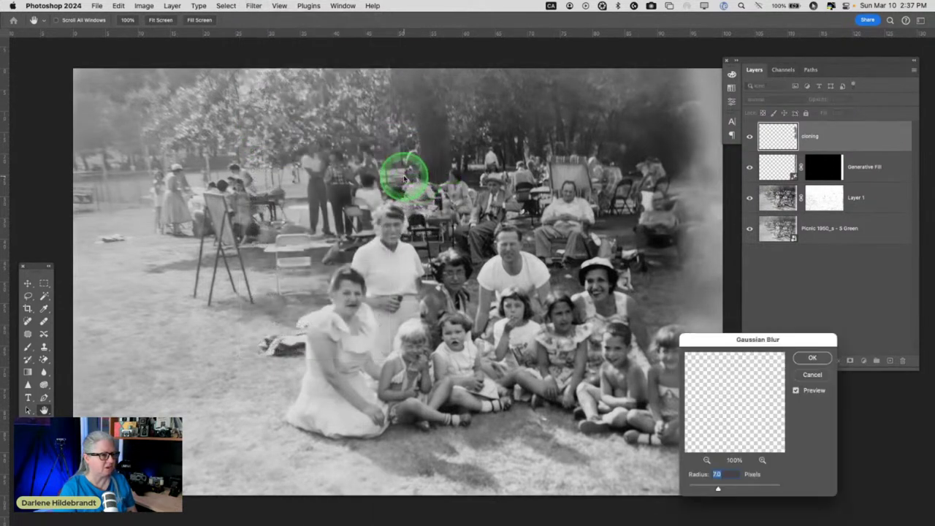
pyautogui.moveTo(716, 487)
pyautogui.mouseDown()
pyautogui.moveTo(767, 489)
pyautogui.moveTo(711, 488)
pyautogui.mouseUp()
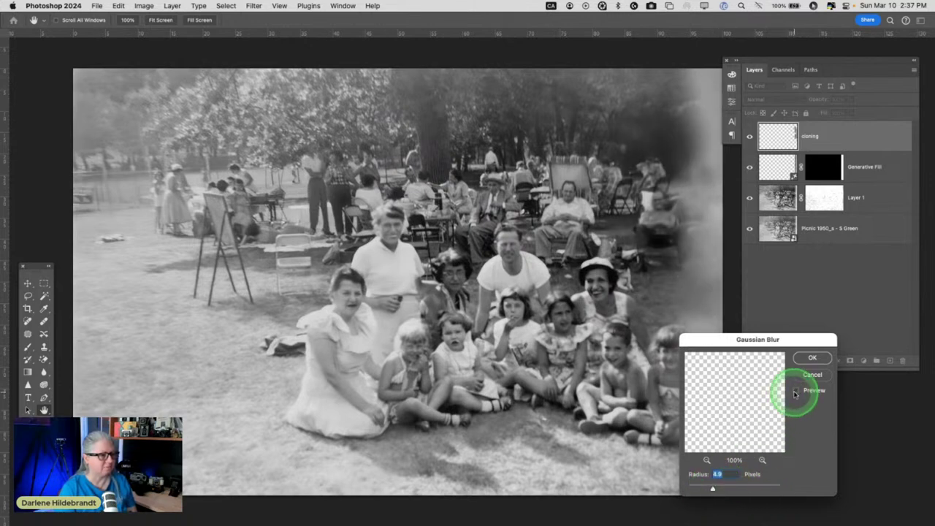
pyautogui.click(796, 392)
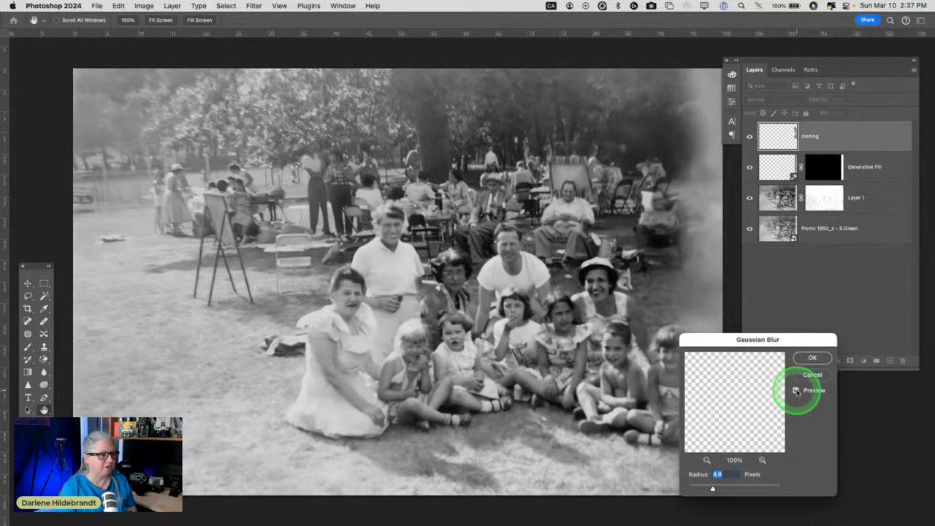
pyautogui.click(796, 391)
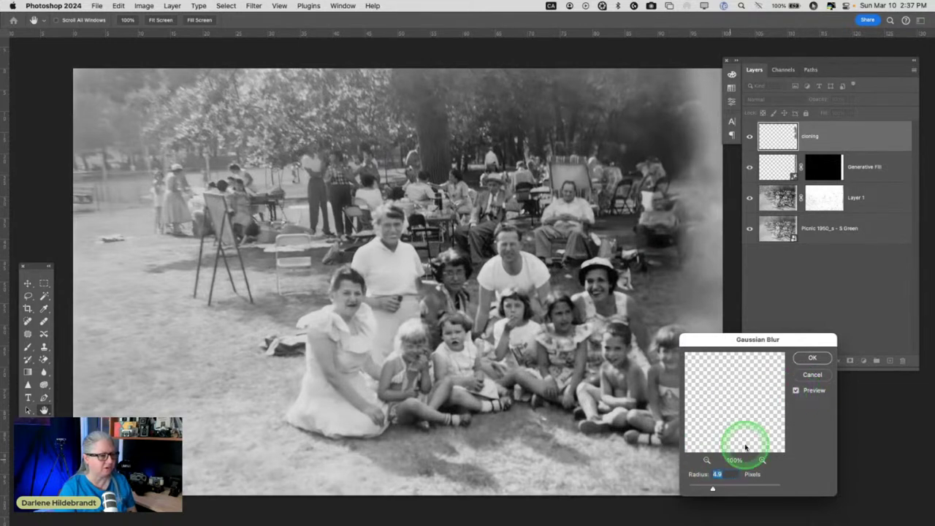
pyautogui.click(810, 357)
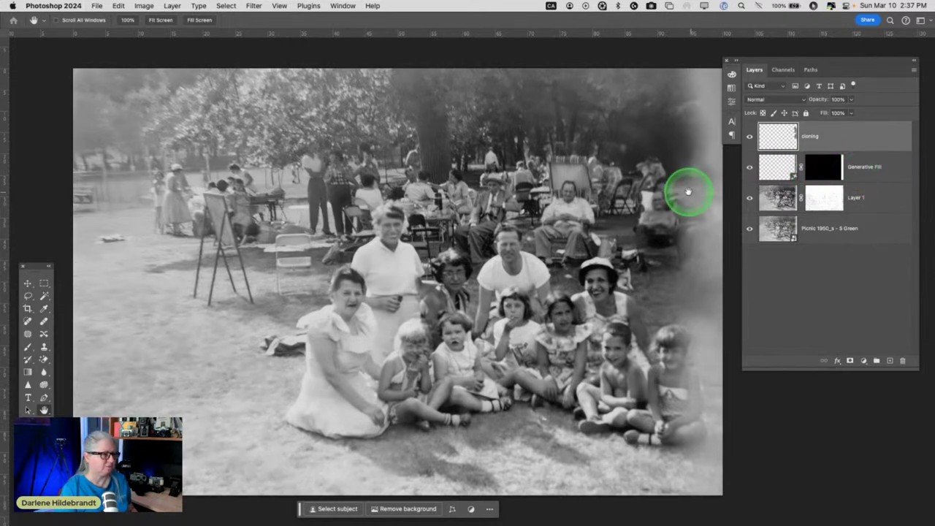
# Step: Return from Photoshop to the Lightroom Classic photo grid
pyautogui.press('super+Tab')
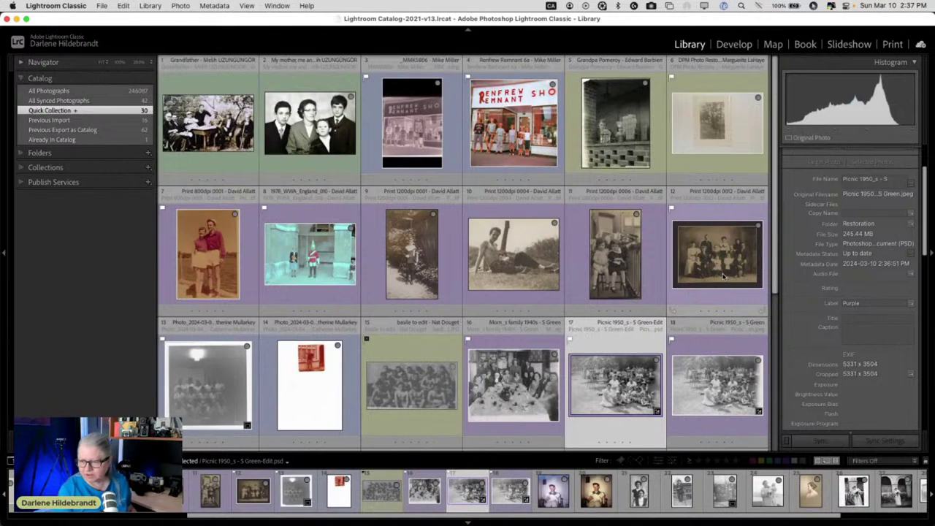
pyautogui.click(723, 275)
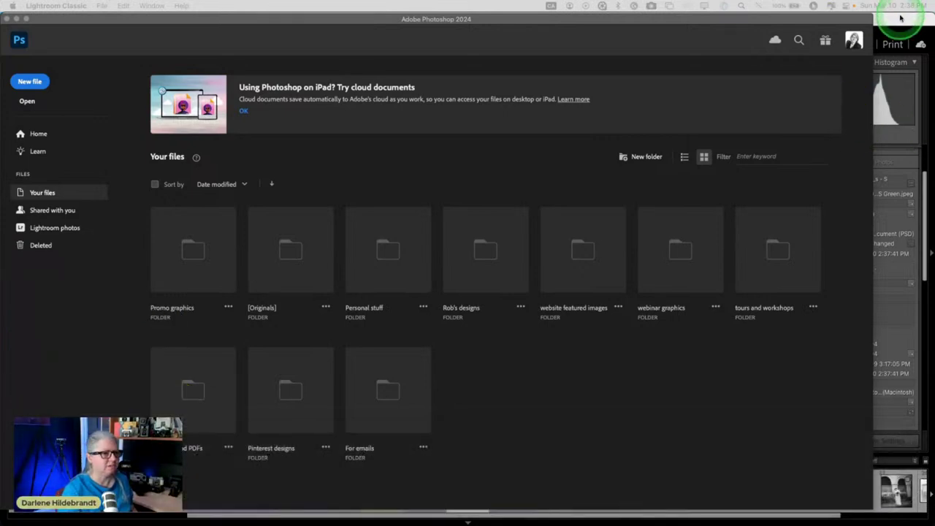
pyautogui.click(902, 16)
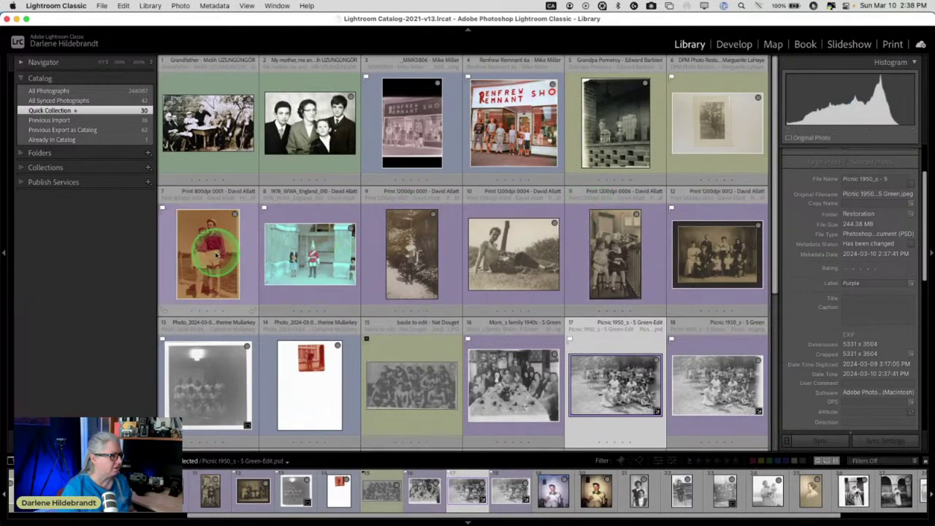
# Step: Select the orange-tinted couple, the 1978 England guard, the small red print and the bluish man-with-puppies photo, and compare them in Survey view
pyautogui.click(201, 267)
pyautogui.keyDown('shift'); pyautogui.click(291, 255); pyautogui.keyUp('shift')
pyautogui.keyDown('super'); pyautogui.click(309, 358); pyautogui.keyUp('super')
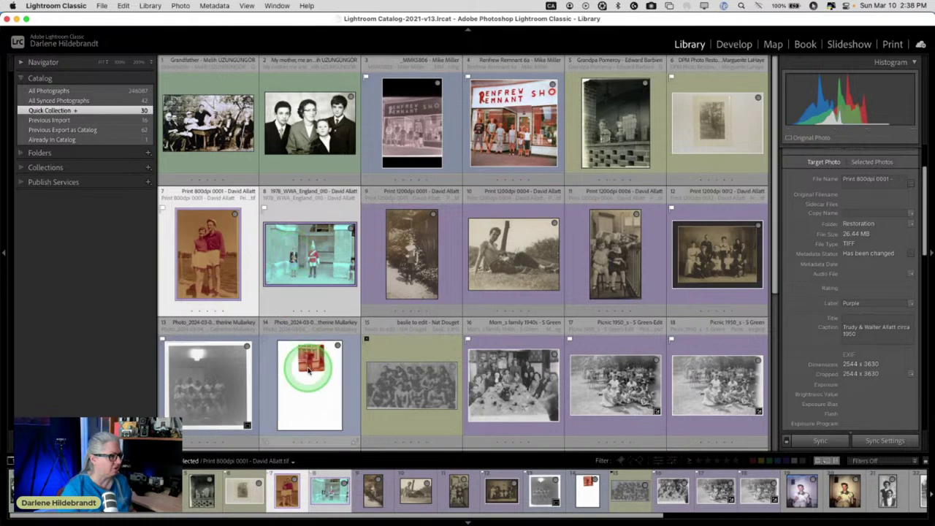
pyautogui.scroll(-3, 432, 250)
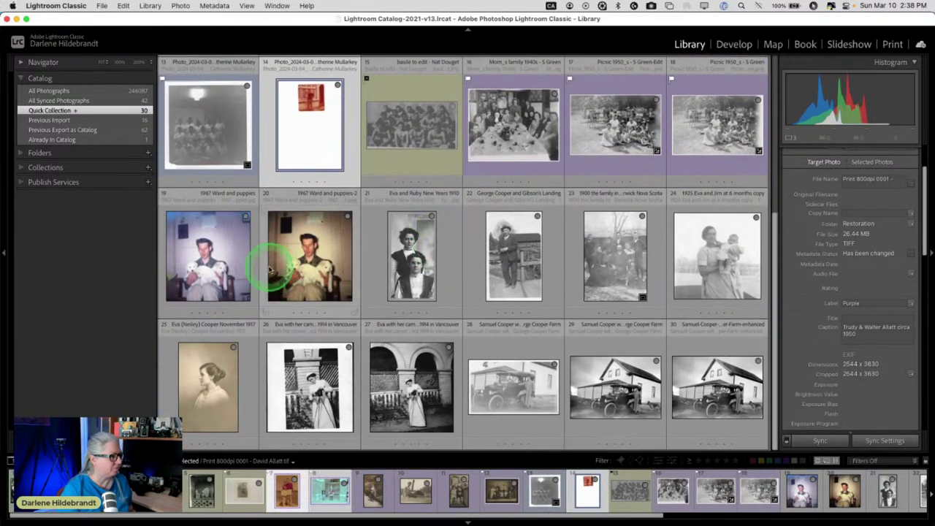
pyautogui.keyDown('super'); pyautogui.click(222, 274); pyautogui.keyUp('super')
pyautogui.scroll(-1, 411, 210)
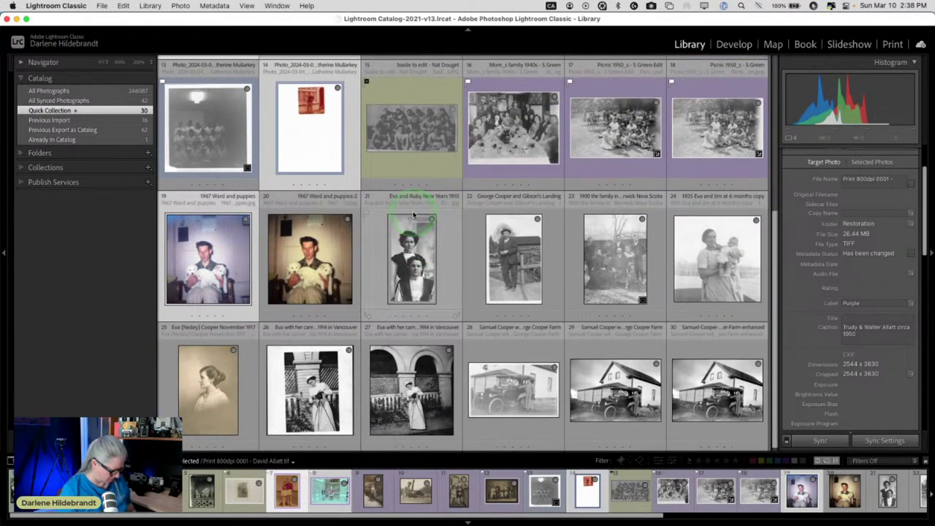
pyautogui.press('n')
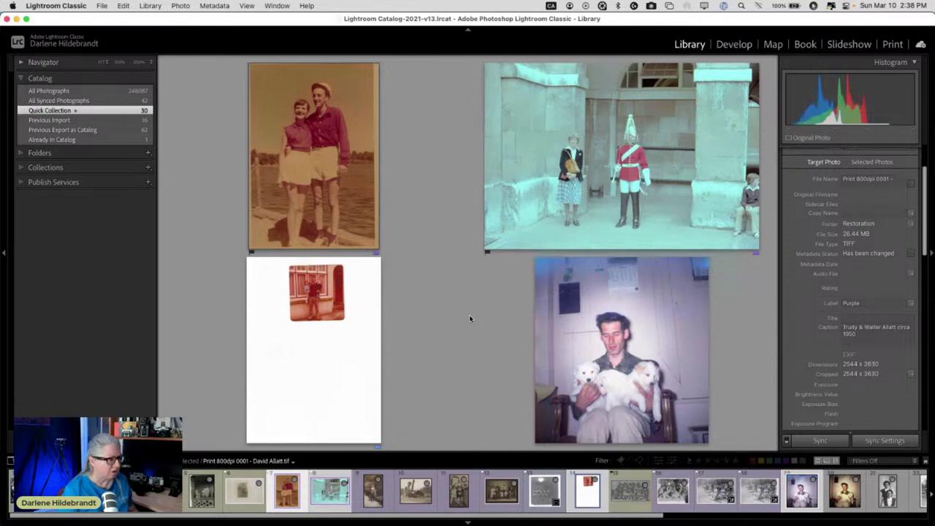
pyautogui.press('g')
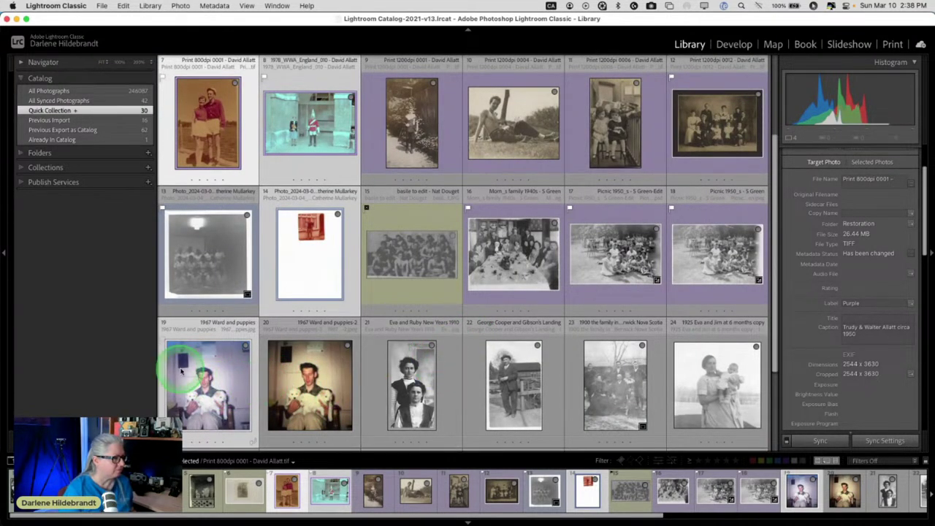
pyautogui.press('n')
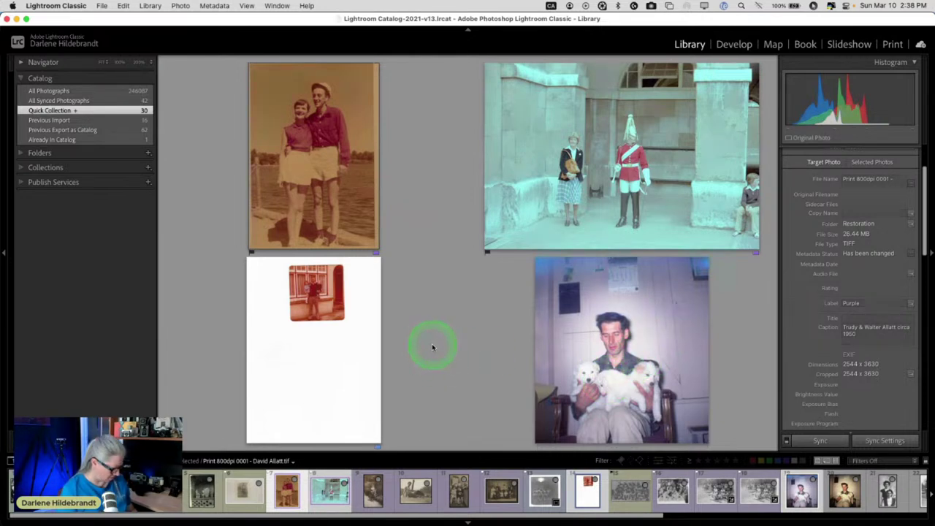
# Step: Open the cyan-tinted 1978_WWA_England_010 photo in the Develop module
pyautogui.press('g')
pyautogui.click(288, 163)
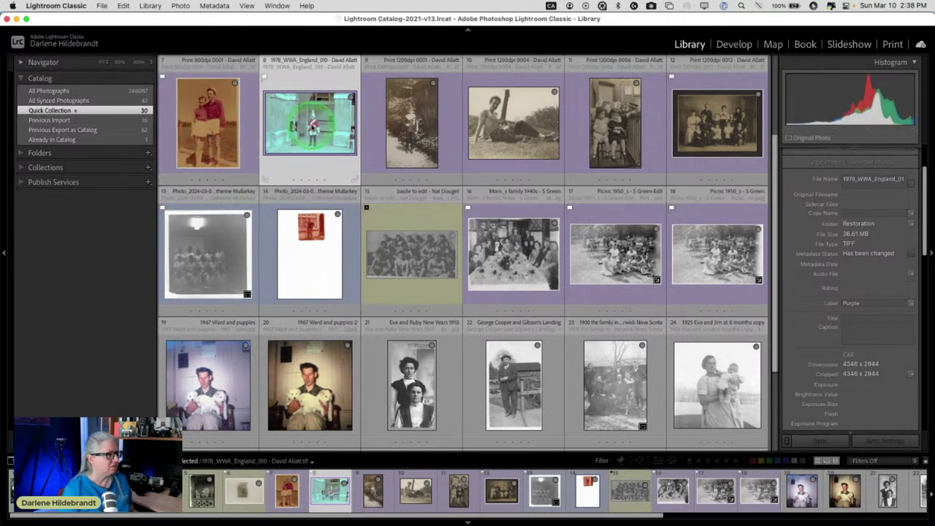
pyautogui.press('d')
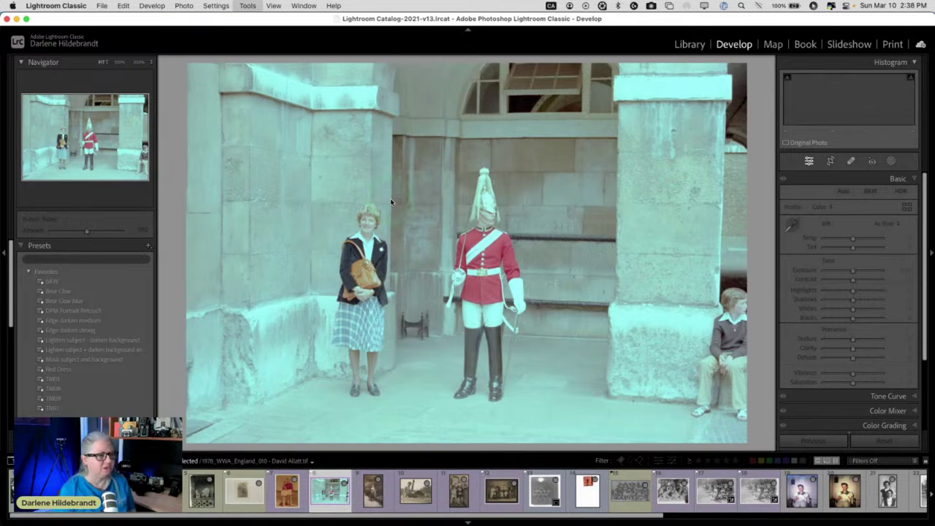
# Step: Darken the England guard photo by setting its Exposure to -0.60
pyautogui.click(841, 261)
pyautogui.click(793, 226)
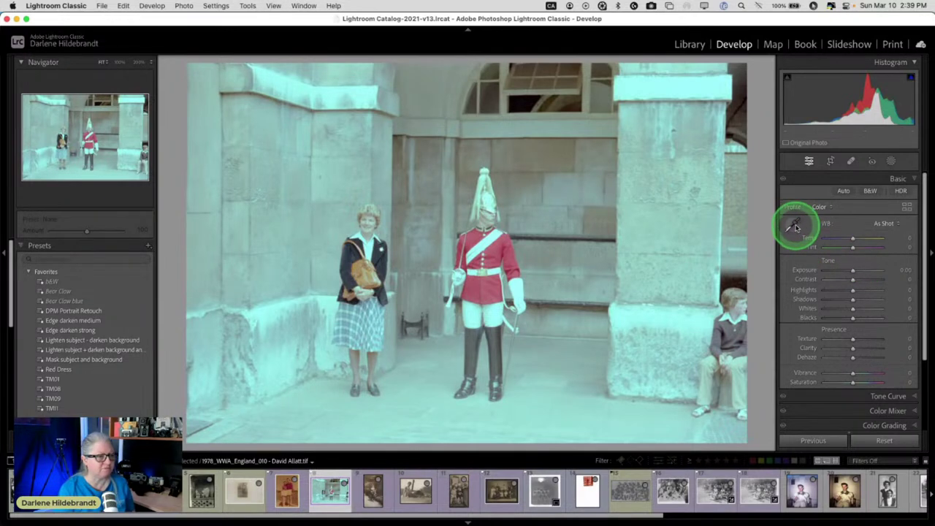
pyautogui.click(851, 280)
pyautogui.moveTo(851, 270); pyautogui.dragTo(850, 275)
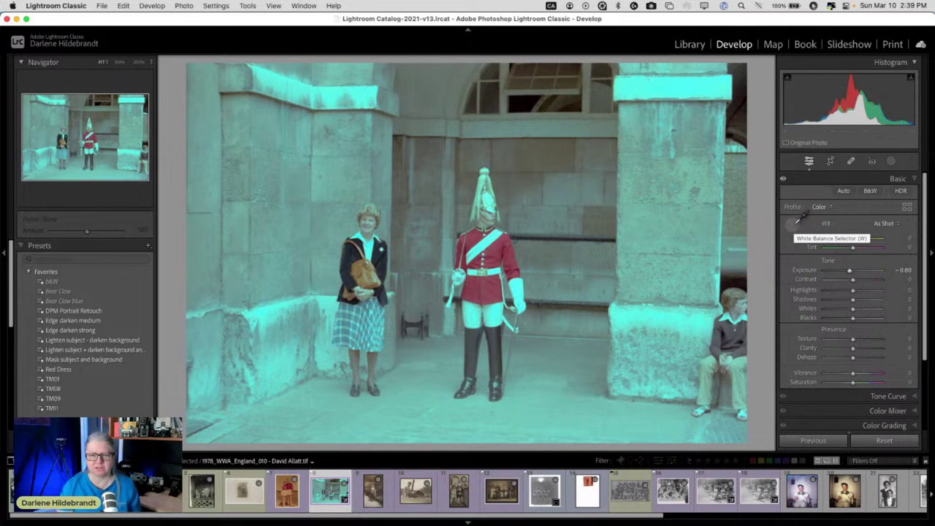
# Step: Neutralise the cyan cast by sampling the woman's dark jacket with the White Balance Selector
pyautogui.click(798, 221)
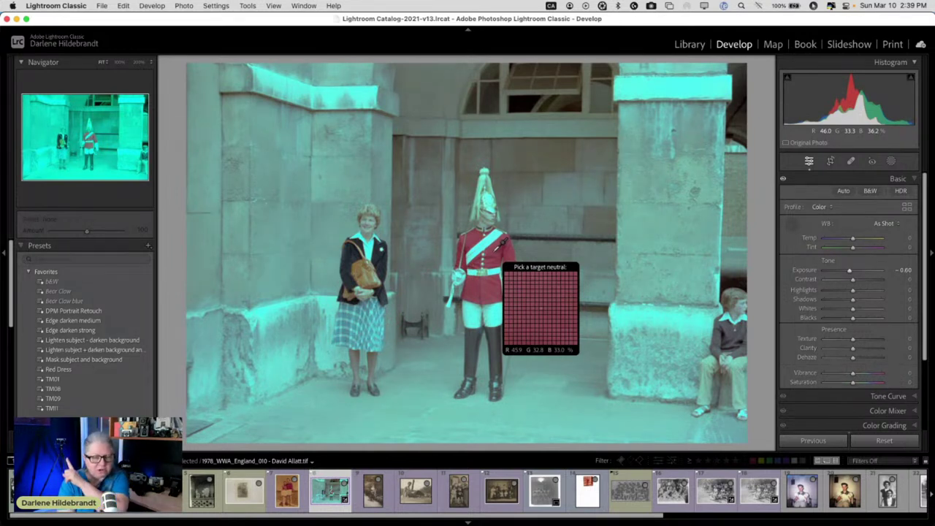
pyautogui.moveTo(502, 247); pyautogui.dragTo(385, 250)
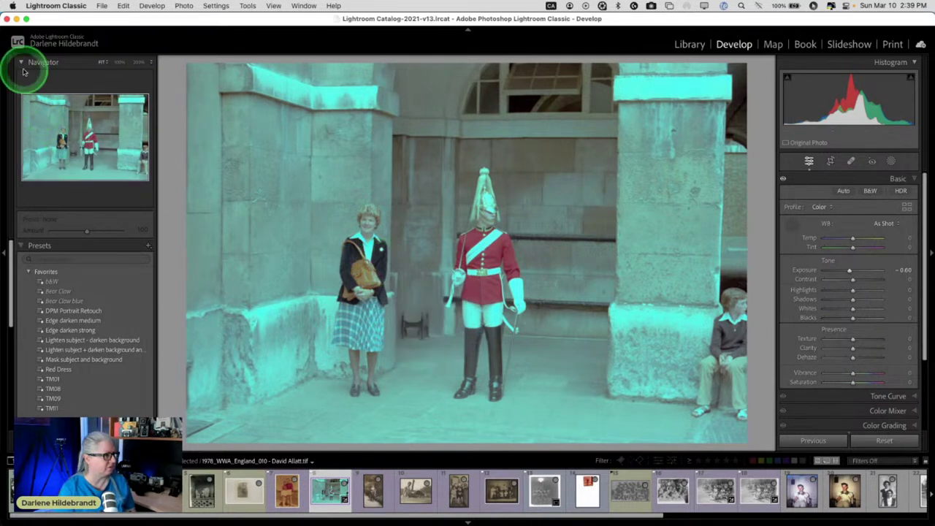
pyautogui.moveTo(24, 62); pyautogui.dragTo(386, 249)
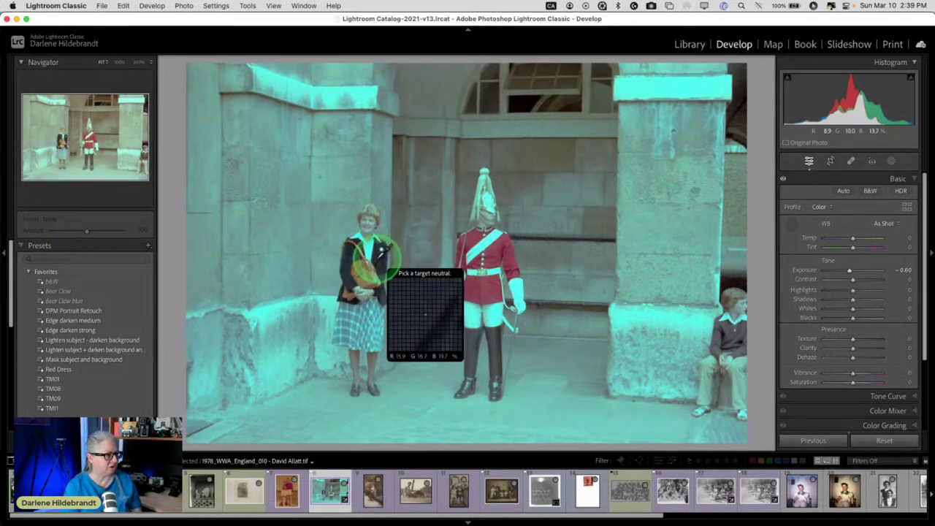
pyautogui.moveTo(380, 249)
pyautogui.mouseDown()
pyautogui.moveTo(374, 232)
pyautogui.moveTo(372, 241)
pyautogui.moveTo(504, 330)
pyautogui.moveTo(497, 311)
pyautogui.moveTo(406, 276)
pyautogui.moveTo(371, 251)
pyautogui.mouseUp()
pyautogui.press('super+equal')
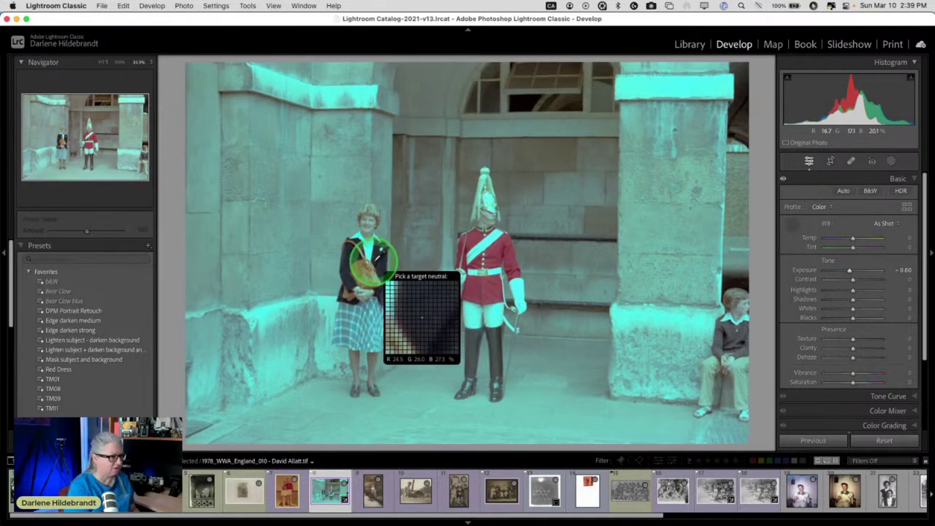
pyautogui.press('super+equal')
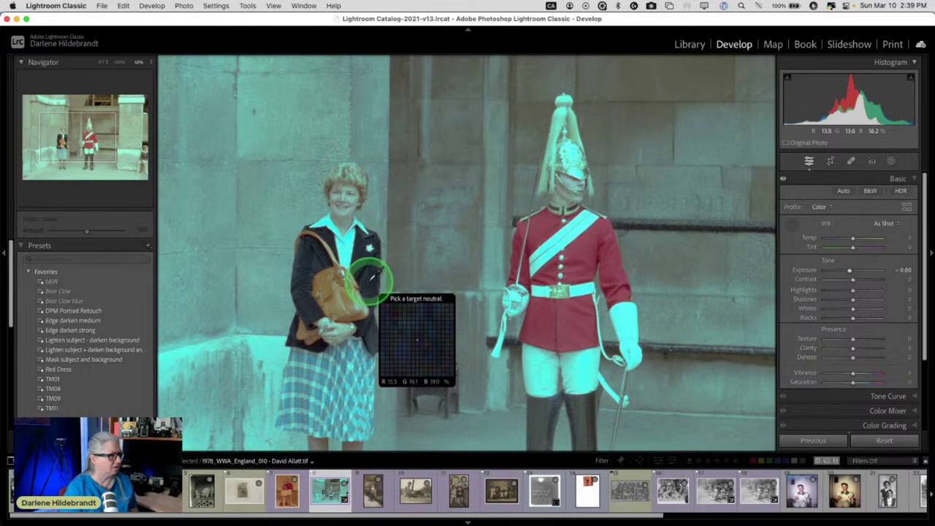
pyautogui.click(368, 280)
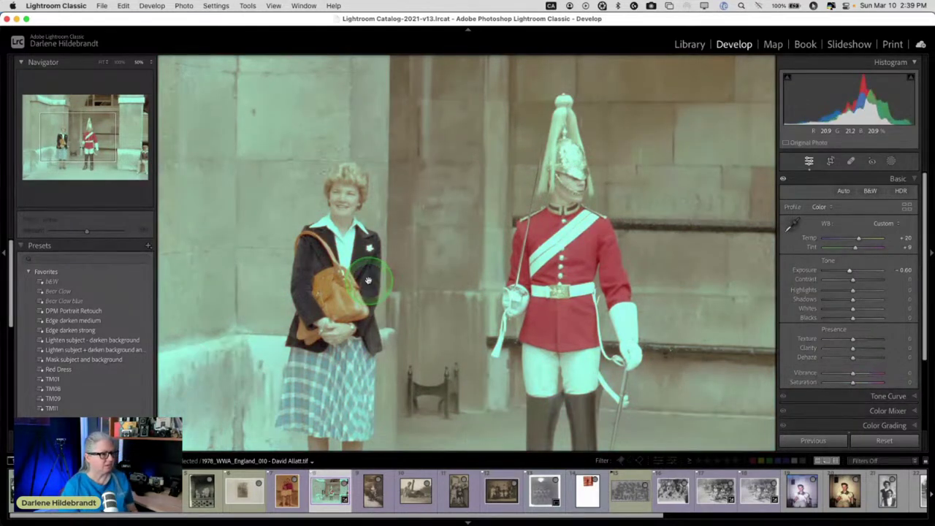
pyautogui.click(369, 280)
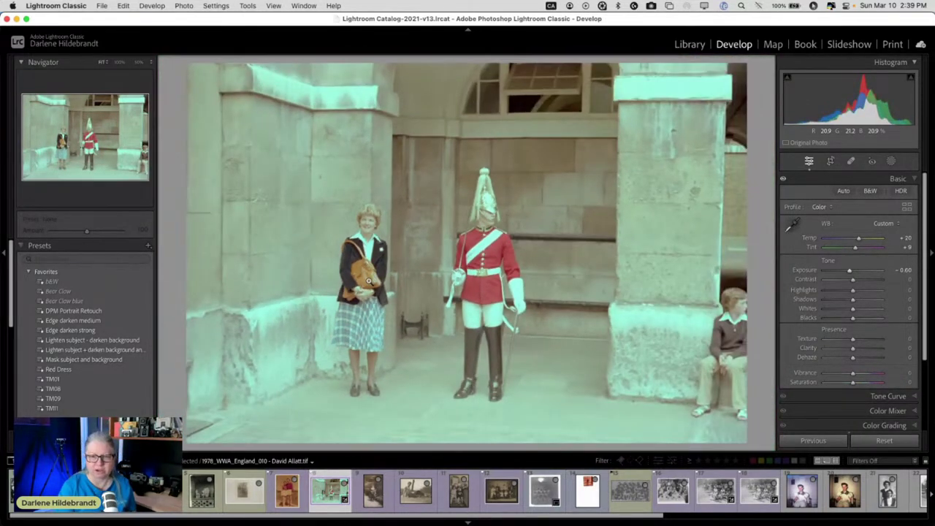
# Step: Compare the white-balanced photo with its original version and set the Tint to +24
pyautogui.press('\\')
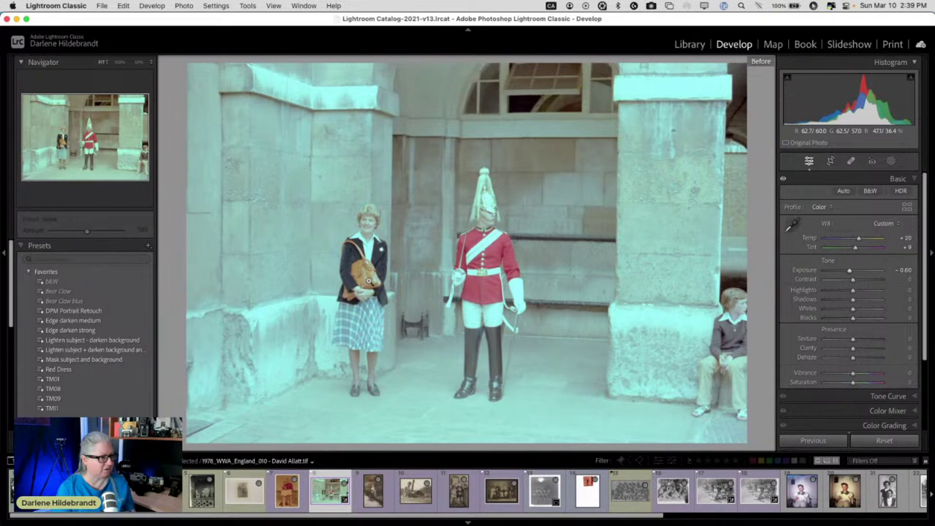
pyautogui.press('\\')
pyautogui.press('\\')
pyautogui.press('\\')
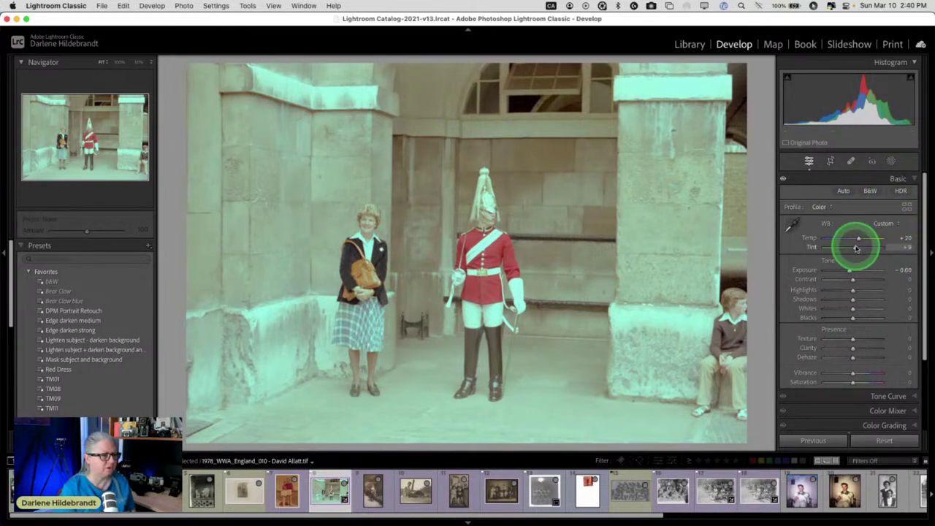
pyautogui.moveTo(860, 249); pyautogui.dragTo(860, 249)
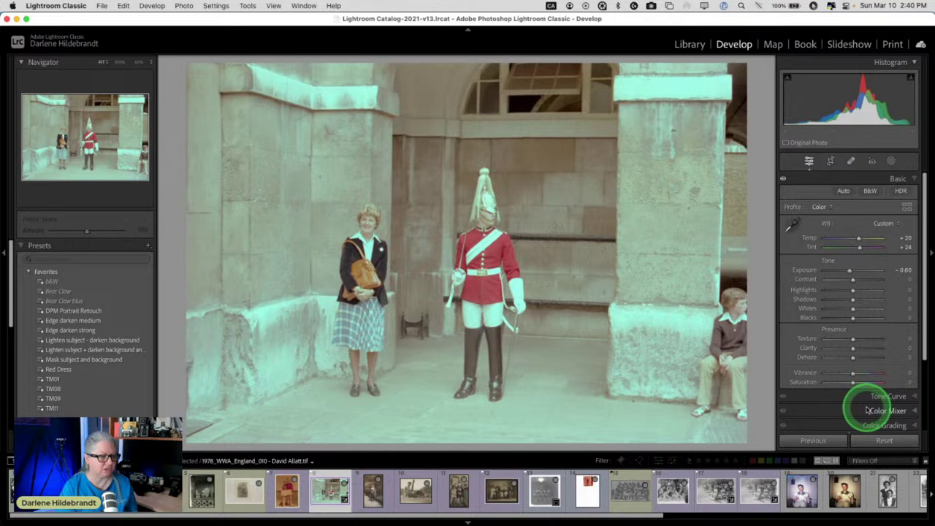
# Step: Adjust the photo's tone with automatic Whites at +11, Blacks at -69, Exposure at -0.75 and Highlights at -11
pyautogui.scroll(-2, 869, 398)
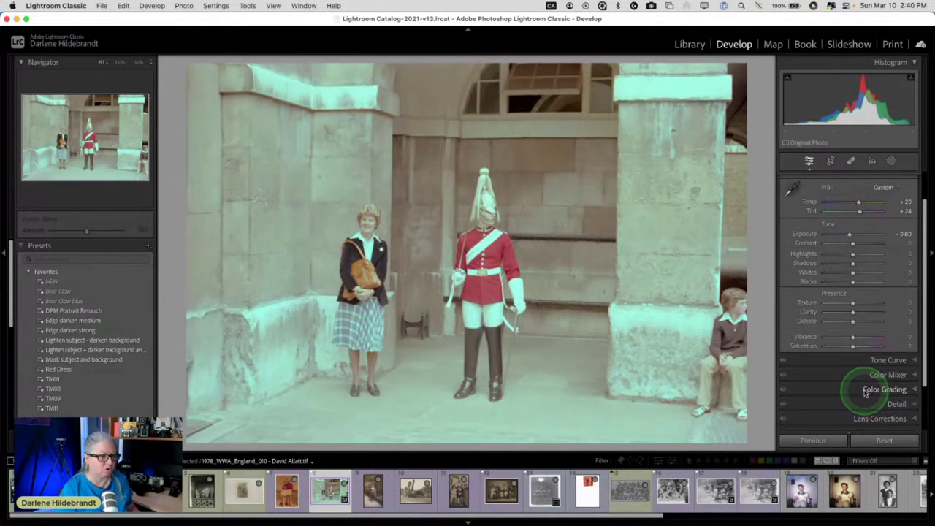
pyautogui.scroll(2, 865, 392)
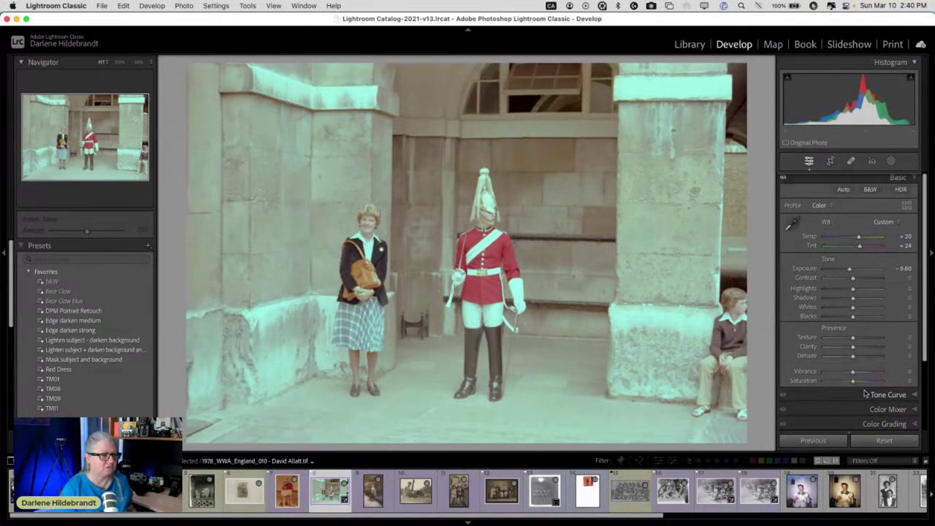
pyautogui.keyDown('shift'); pyautogui.doubleClick(805, 309); pyautogui.keyUp('shift')
pyautogui.keyDown('shift'); pyautogui.doubleClick(804, 318); pyautogui.keyUp('shift')
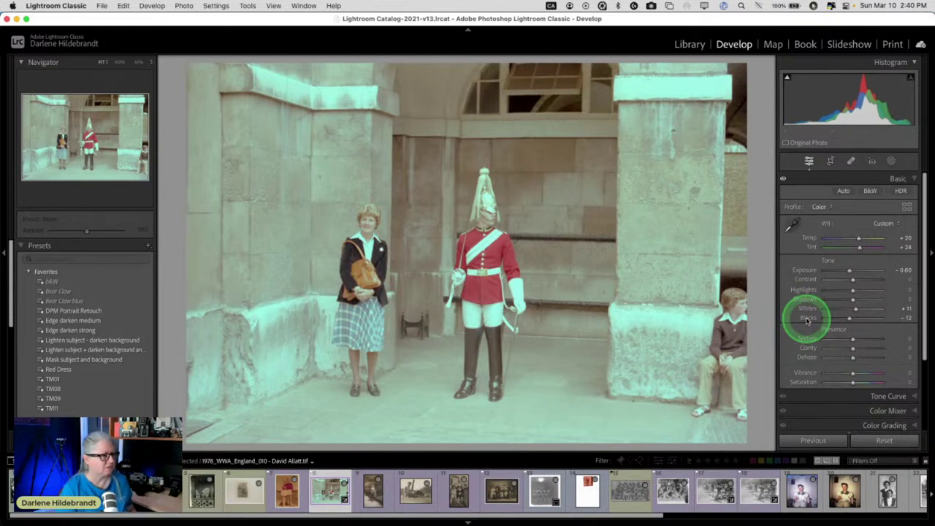
pyautogui.moveTo(847, 317); pyautogui.dragTo(830, 318)
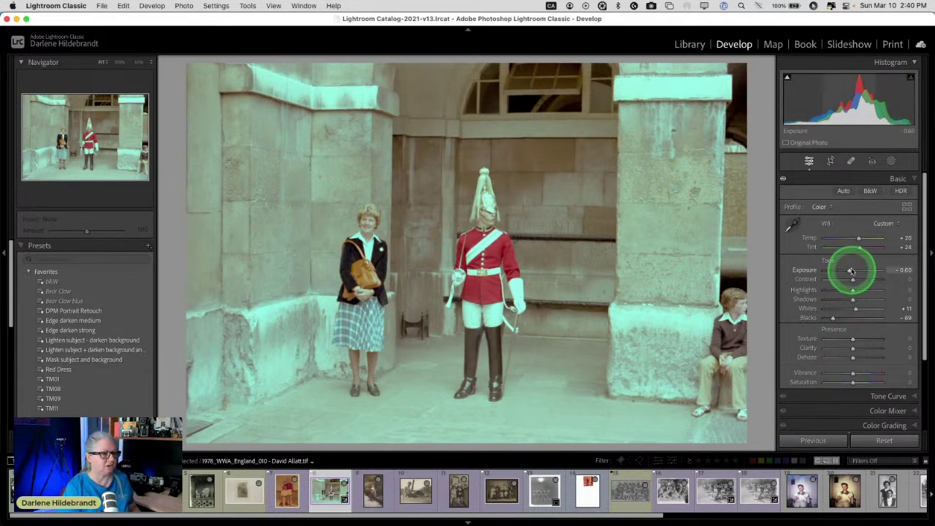
pyautogui.moveTo(850, 271); pyautogui.dragTo(846, 290)
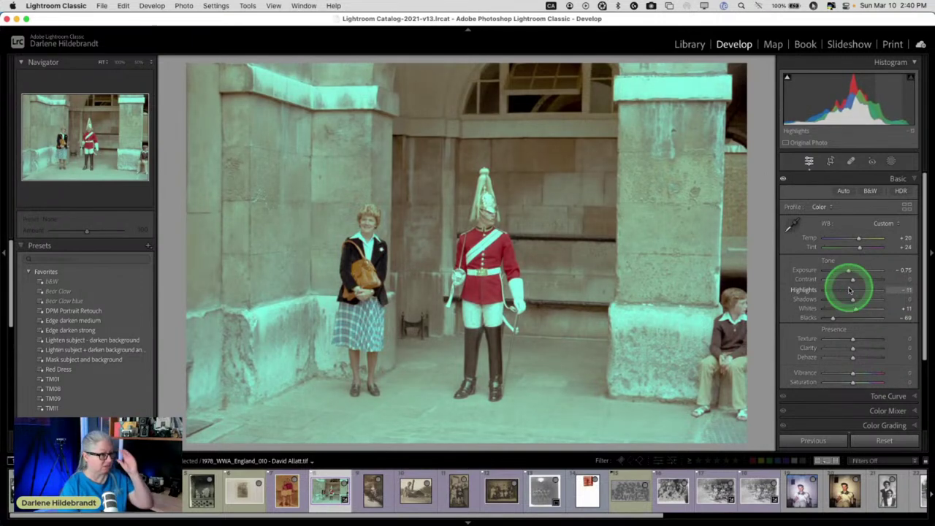
# Step: Warm the highlights with Color Grading, using Hue 16 and Saturation 60
pyautogui.click(791, 222)
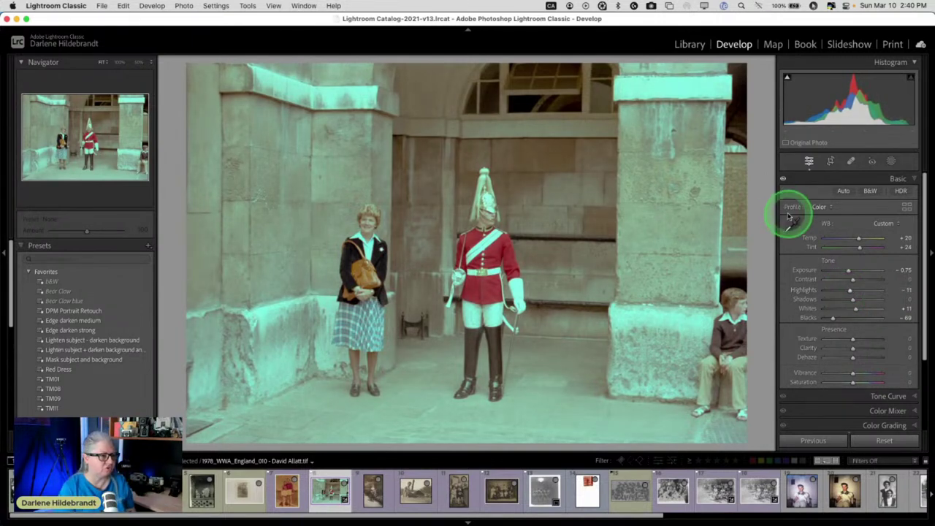
pyautogui.scroll(-3, 823, 329)
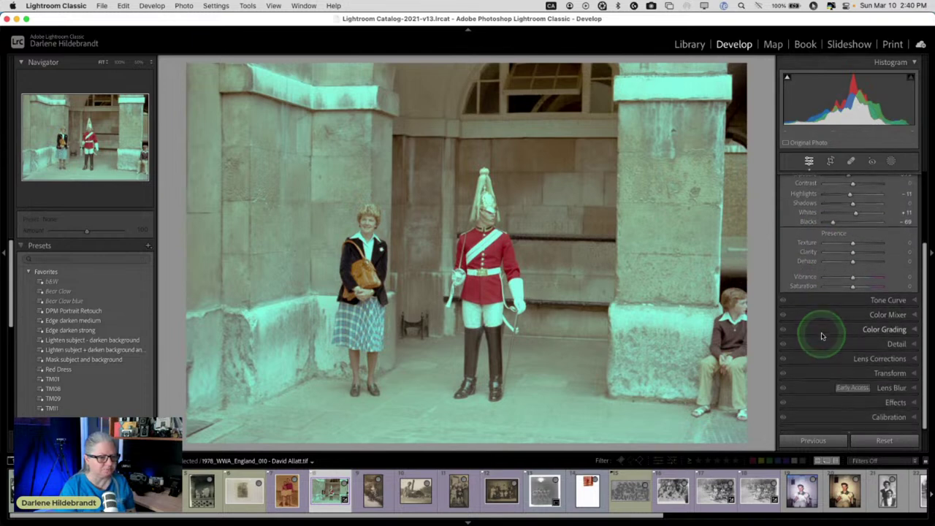
pyautogui.click(873, 334)
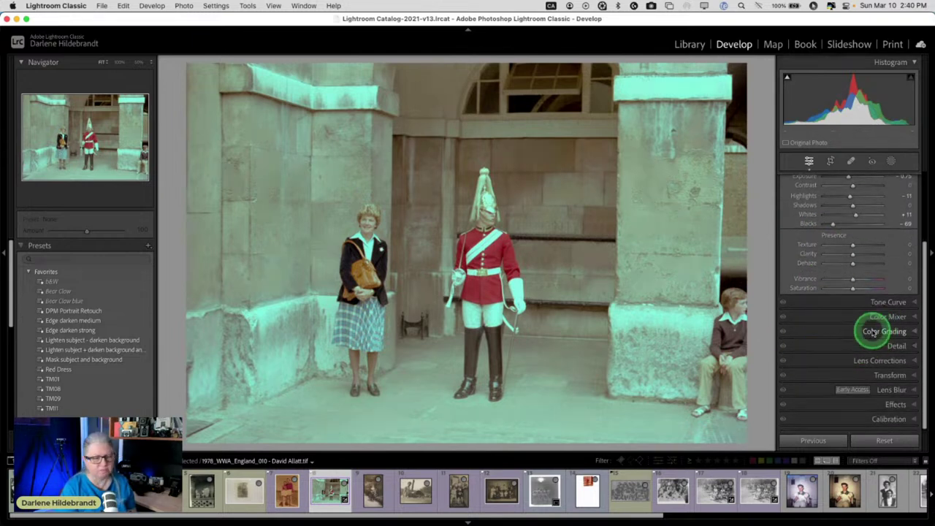
pyautogui.scroll(3, 873, 333)
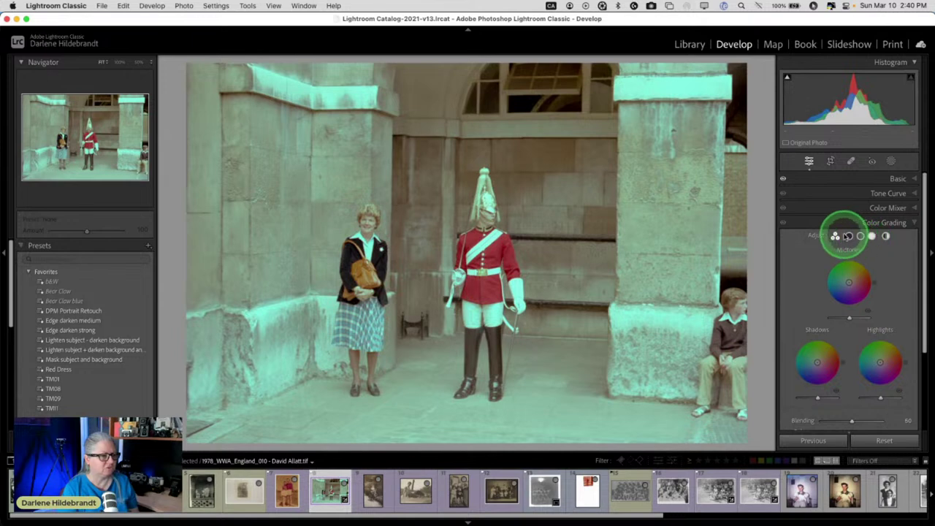
pyautogui.click(871, 236)
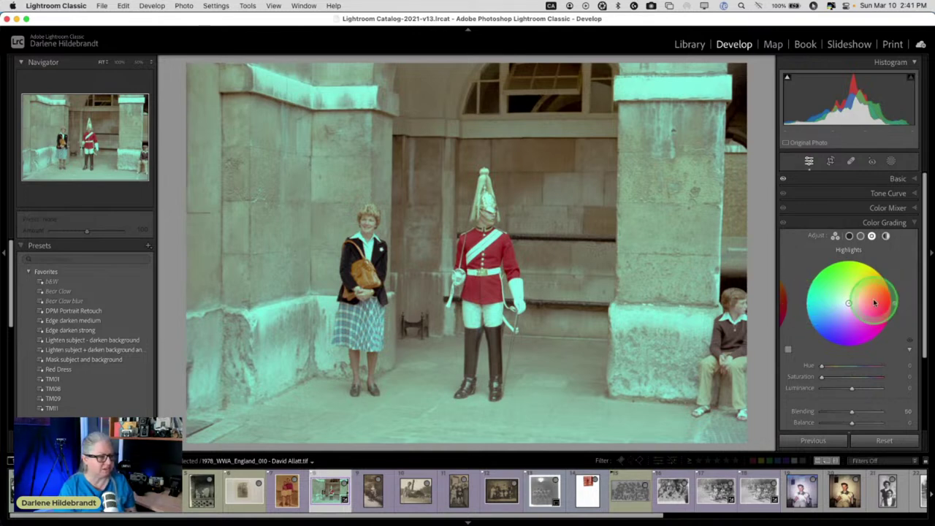
pyautogui.moveTo(821, 377); pyautogui.dragTo(843, 376)
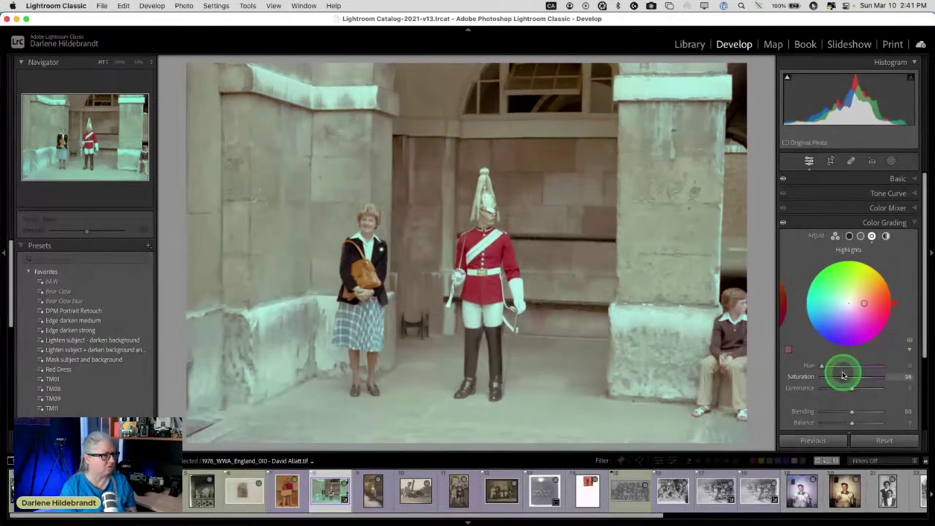
pyautogui.click(896, 304)
pyautogui.moveTo(897, 306); pyautogui.dragTo(892, 295)
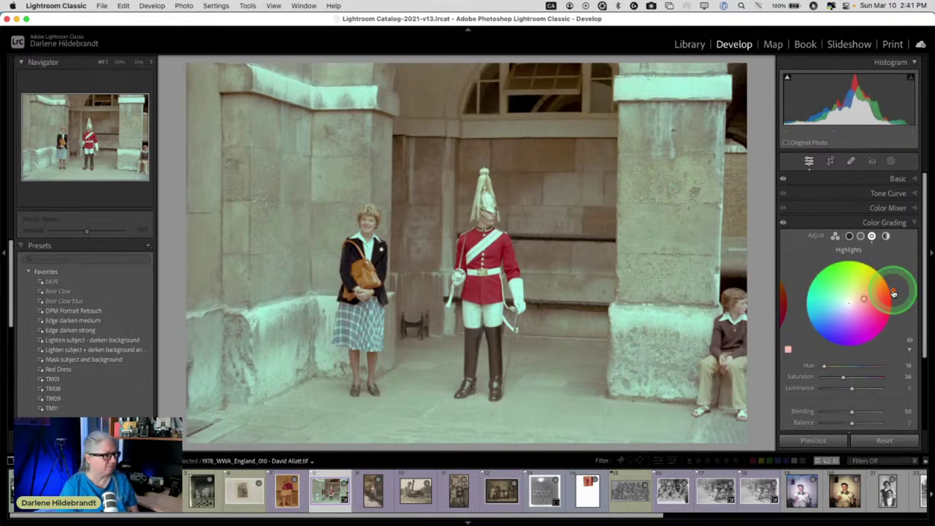
pyautogui.moveTo(841, 376); pyautogui.dragTo(858, 376)
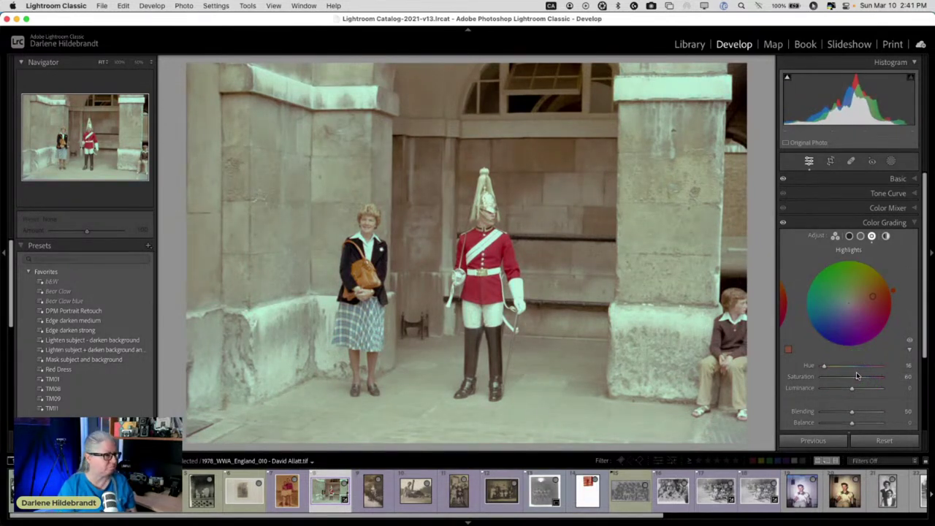
# Step: Grade the shadows towards blue with Hue 206, Saturation 6 and Luminance -46
pyautogui.click(848, 236)
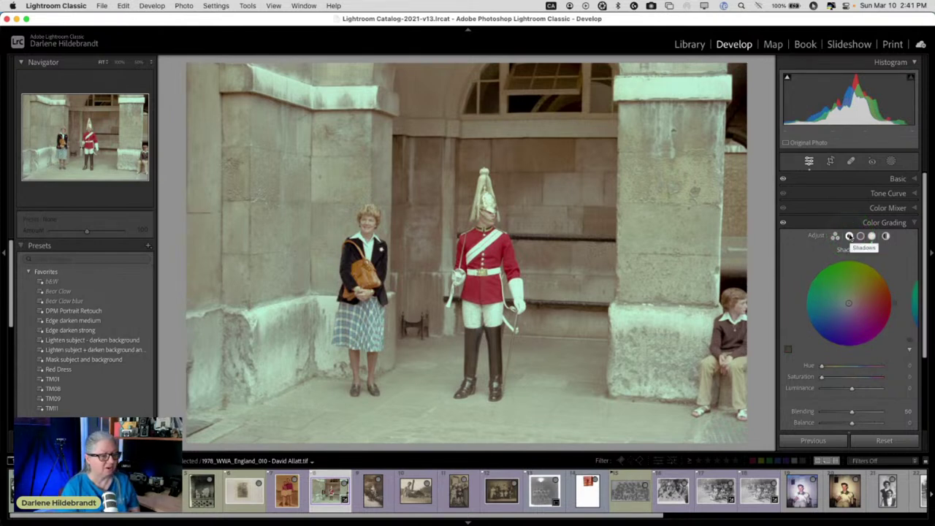
pyautogui.click(807, 322)
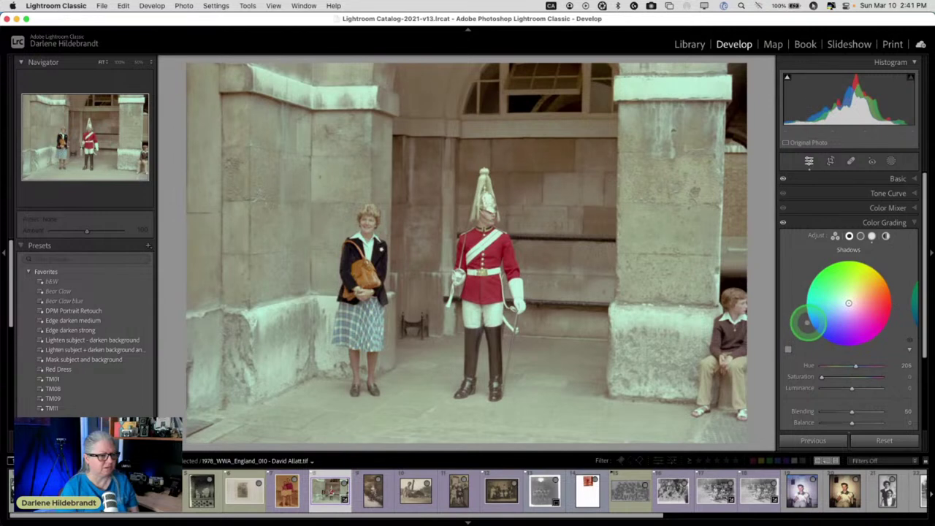
pyautogui.moveTo(821, 376); pyautogui.dragTo(838, 388)
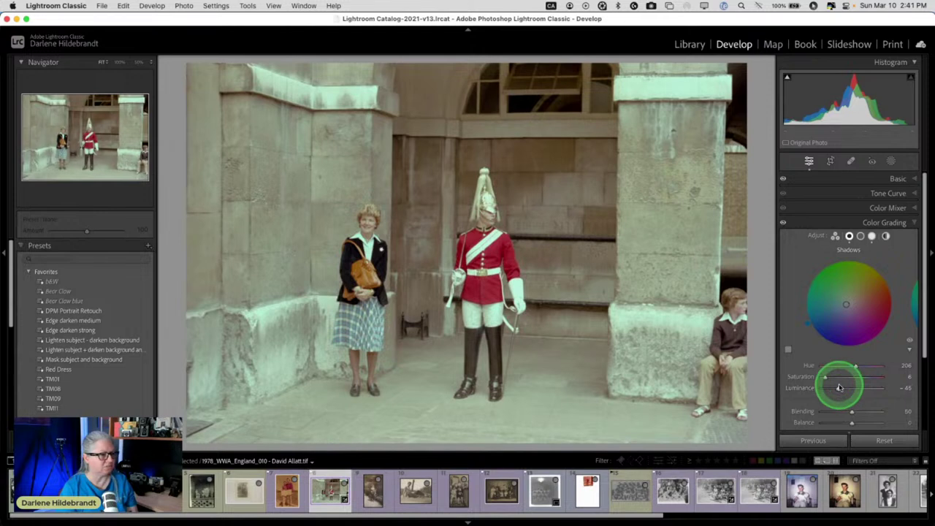
# Step: Grade the midtones towards orange-red with Hue 15, Saturation 24 and Luminance -39
pyautogui.click(861, 237)
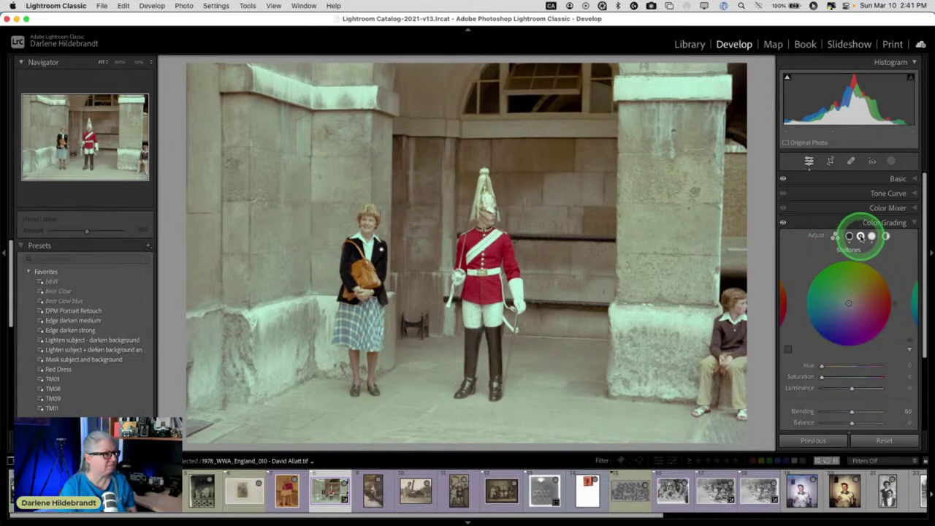
pyautogui.click(885, 278)
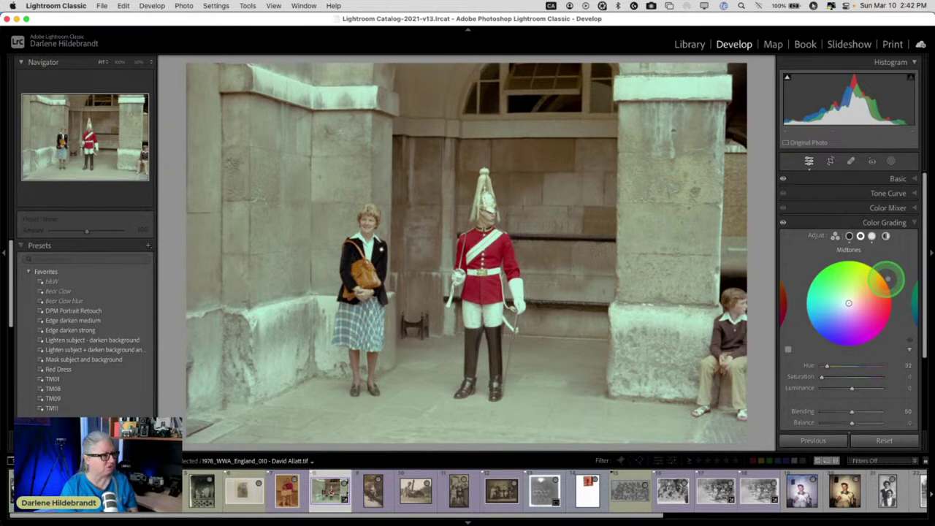
pyautogui.moveTo(821, 377); pyautogui.dragTo(839, 388)
pyautogui.moveTo(884, 286)
pyautogui.mouseDown()
pyautogui.moveTo(890, 278)
pyautogui.moveTo(892, 291)
pyautogui.mouseUp()
pyautogui.moveTo(832, 377); pyautogui.dragTo(836, 376)
# Step: Turn the Color Grading adjustments off and on repeatedly to examine their effect on the photo
pyautogui.click(782, 224)
pyautogui.doubleClick(782, 224)
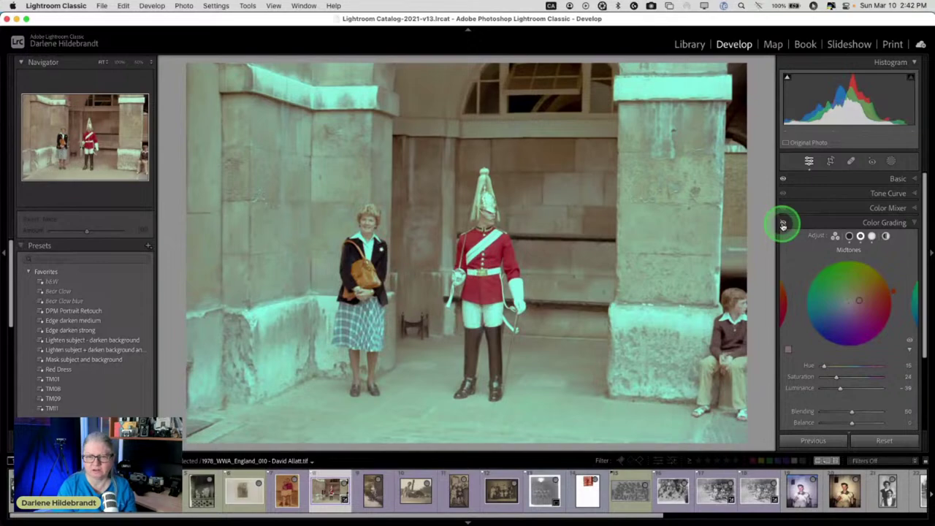
pyautogui.click(782, 225)
pyautogui.click(783, 225)
pyautogui.click(782, 224)
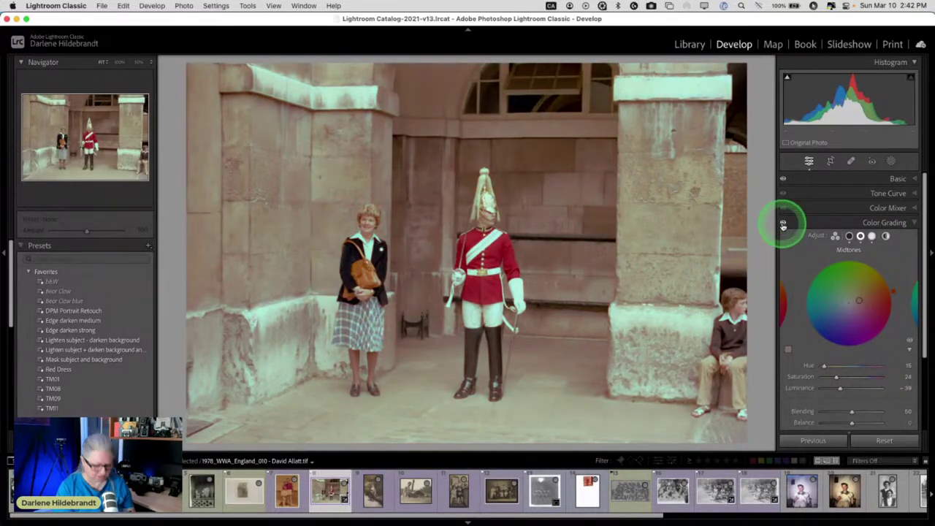
pyautogui.click(782, 224)
pyautogui.click(782, 224)
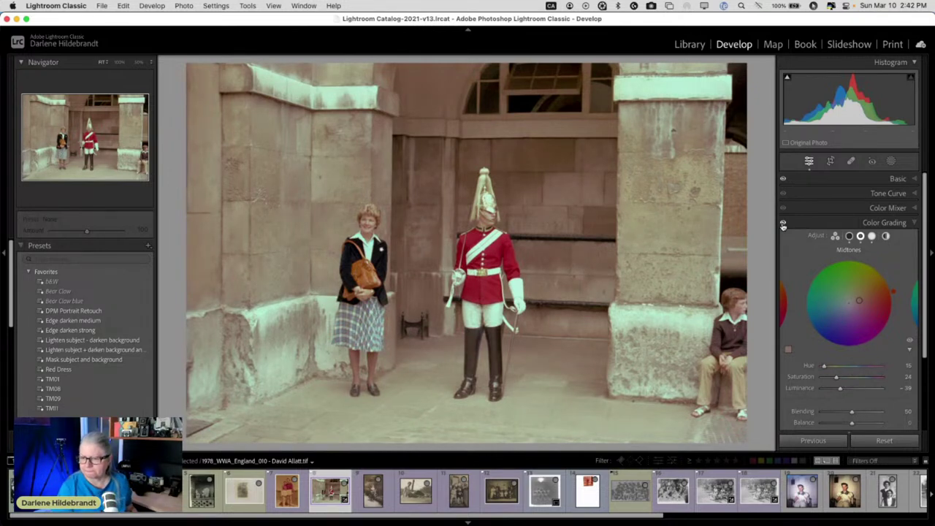
pyautogui.click(782, 224)
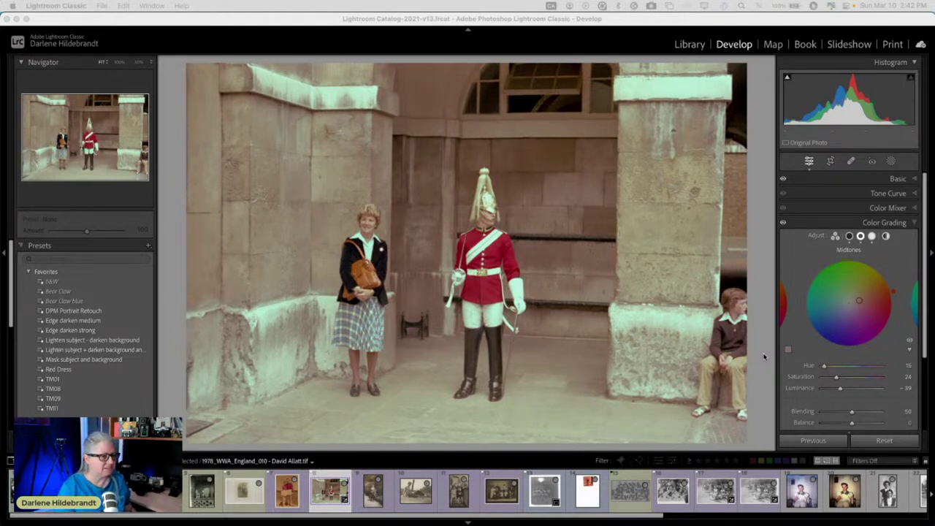
# Step: Strengthen the highlights' colour grade to Hue 21 and Saturation 86
pyautogui.click(871, 235)
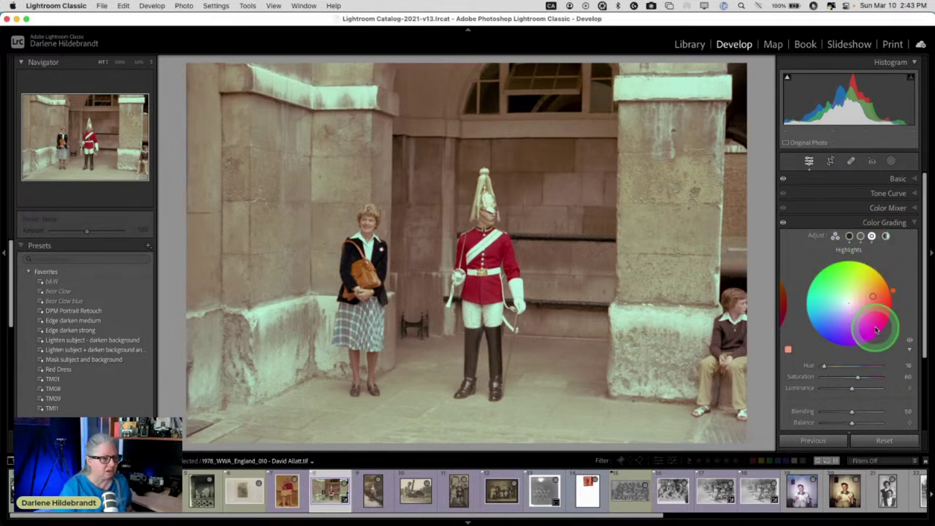
pyautogui.moveTo(857, 376); pyautogui.dragTo(870, 378)
pyautogui.moveTo(880, 294)
pyautogui.mouseDown()
pyautogui.moveTo(891, 298)
pyautogui.moveTo(889, 287)
pyautogui.mouseUp()
# Step: Compare the photo with and without Color Grading and against its original version
pyautogui.click(784, 222)
pyautogui.click(784, 223)
pyautogui.click(783, 223)
pyautogui.click(784, 223)
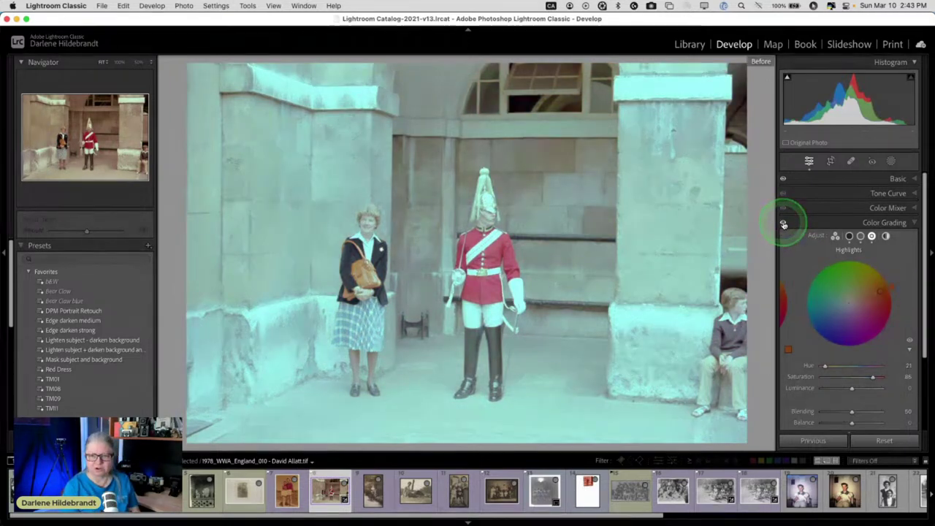
pyautogui.click(783, 224)
pyautogui.click(784, 223)
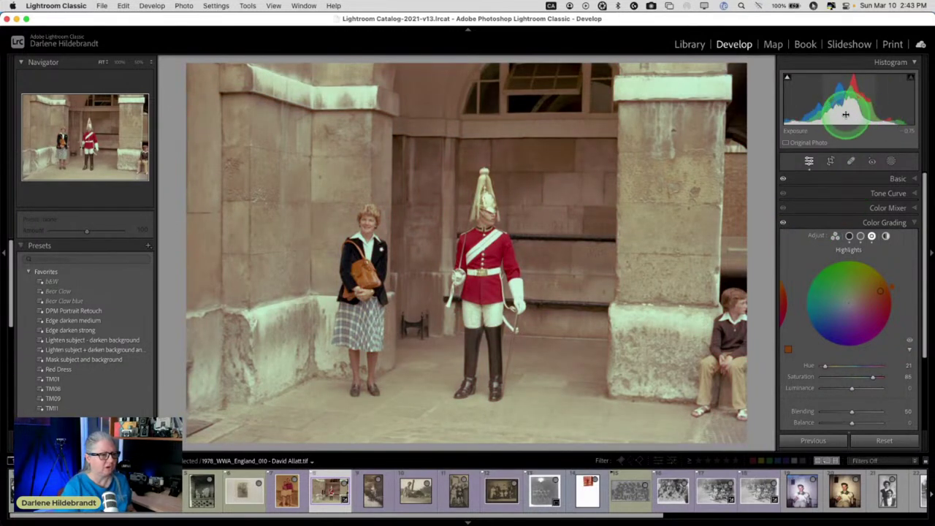
# Step: Refine the photo's tonal range in the Basic adjustments with Whites +23, Shadows -26 and Contrast +1
pyautogui.click(894, 178)
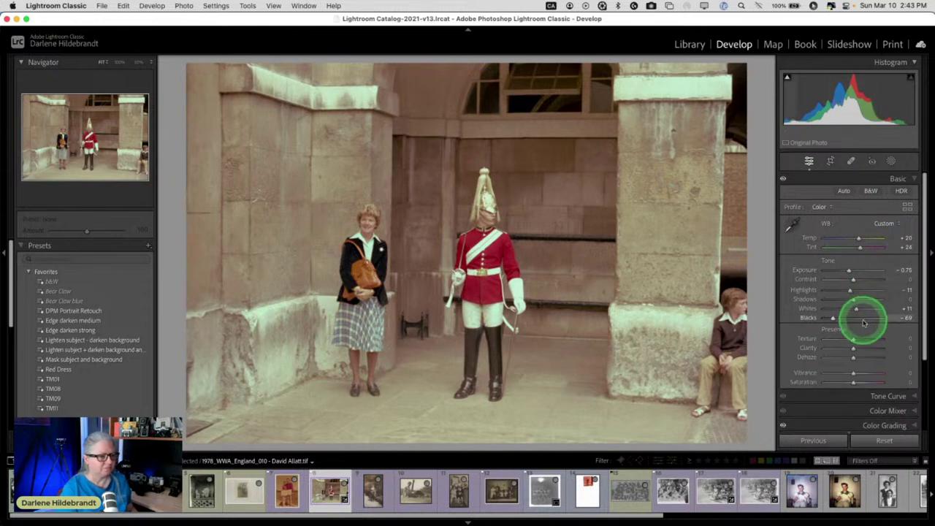
pyautogui.moveTo(851, 309); pyautogui.dragTo(860, 309)
pyautogui.moveTo(862, 310); pyautogui.dragTo(860, 309)
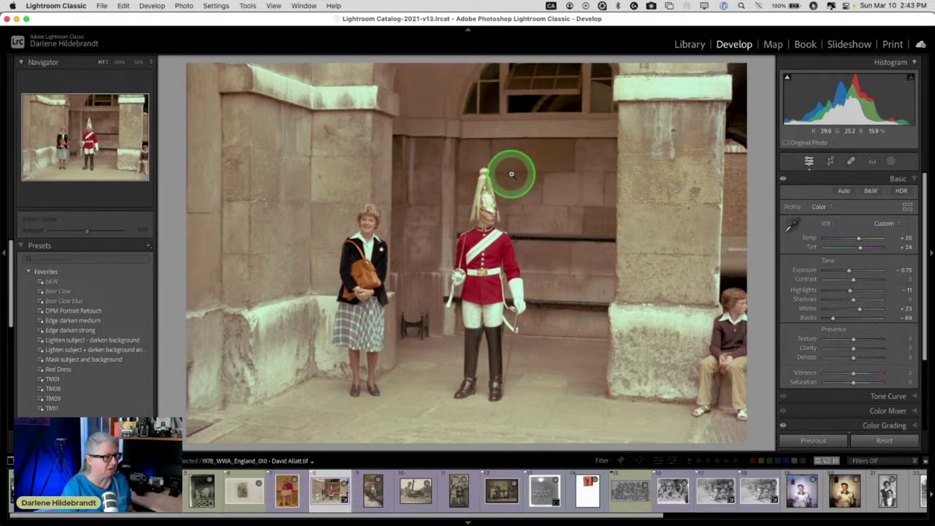
pyautogui.moveTo(853, 299); pyautogui.dragTo(844, 300)
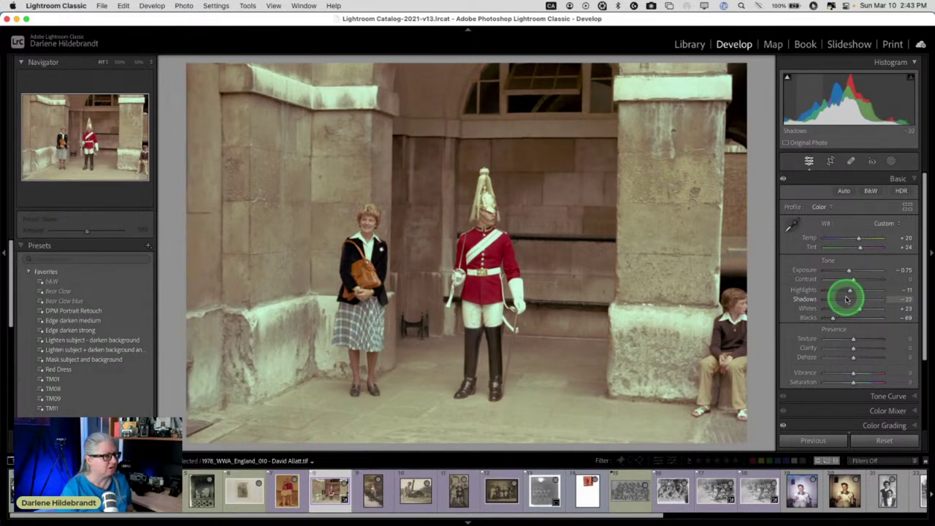
pyautogui.moveTo(845, 299); pyautogui.dragTo(857, 280)
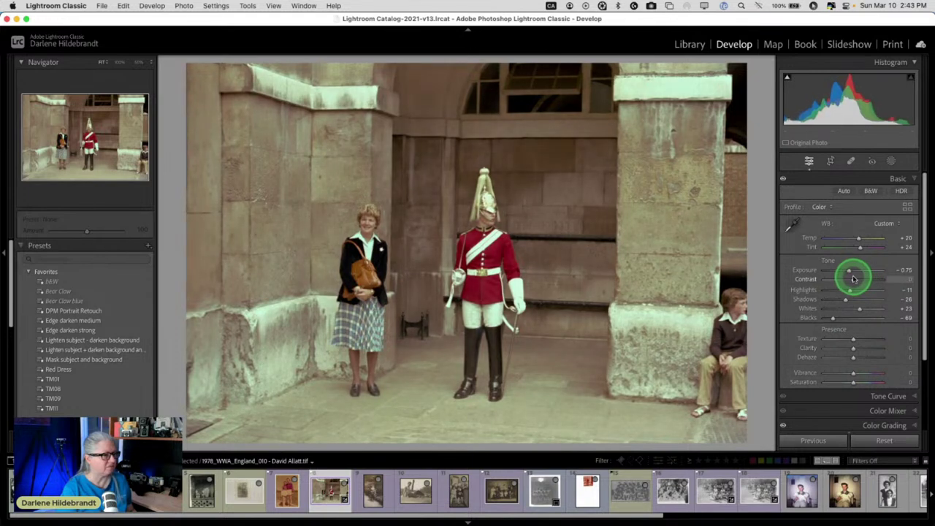
# Step: Open the edited guard photo as a smart object in Photoshop 2024 and display it full screen with the panels shown
pyautogui.rightClick(553, 195)
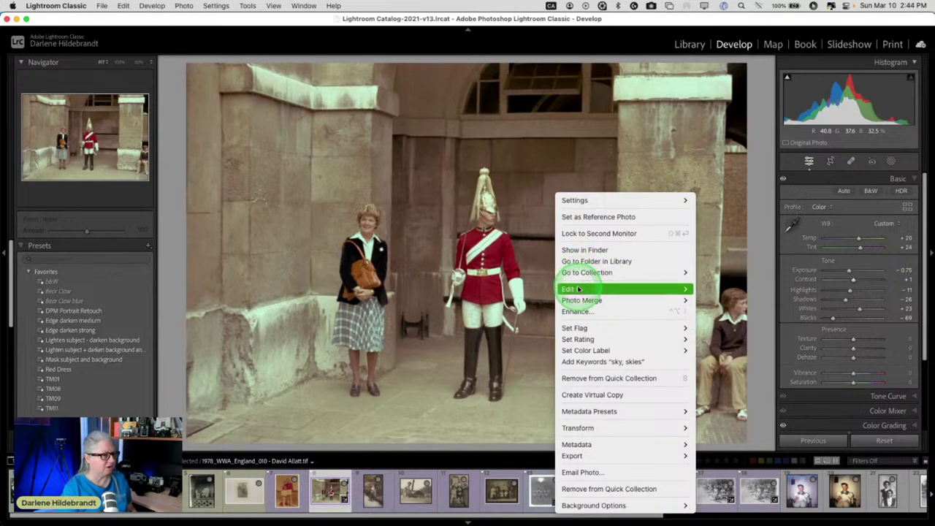
pyautogui.moveTo(584, 288)
pyautogui.click(762, 470)
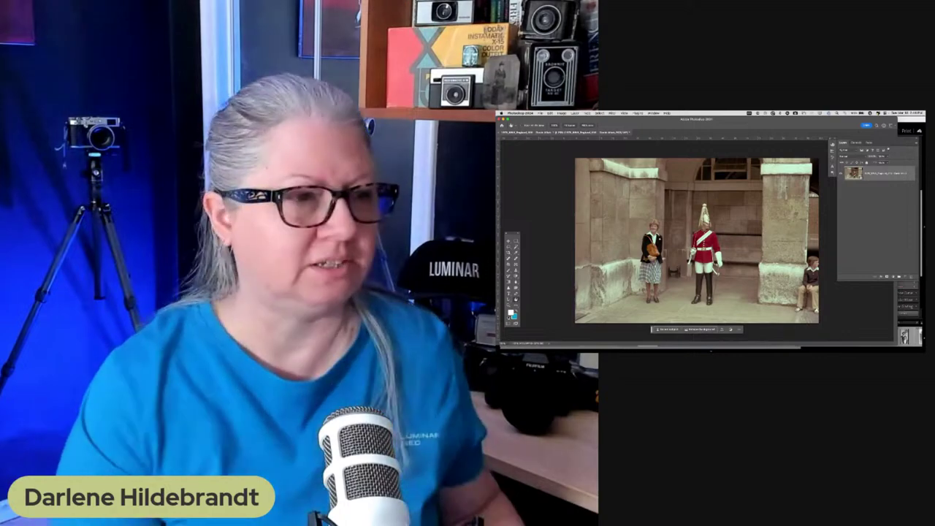
pyautogui.press('Tab')
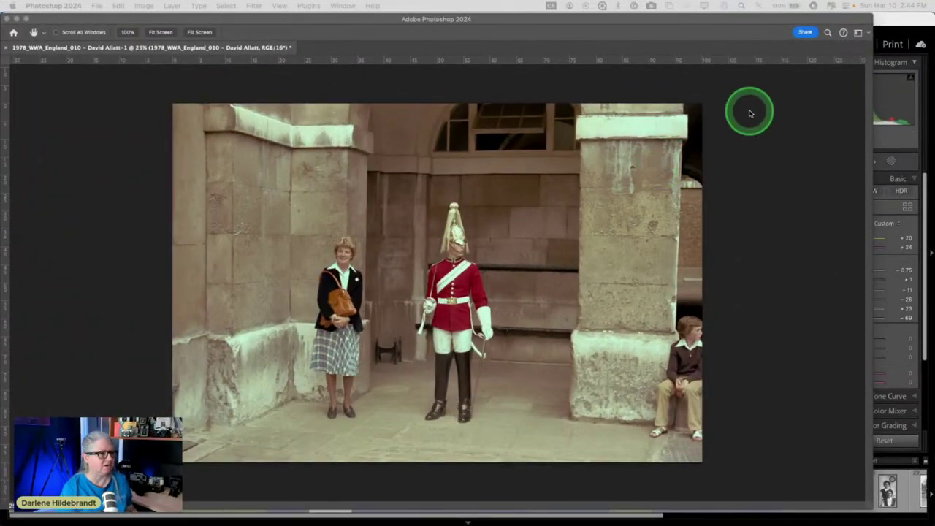
pyautogui.press('Tab')
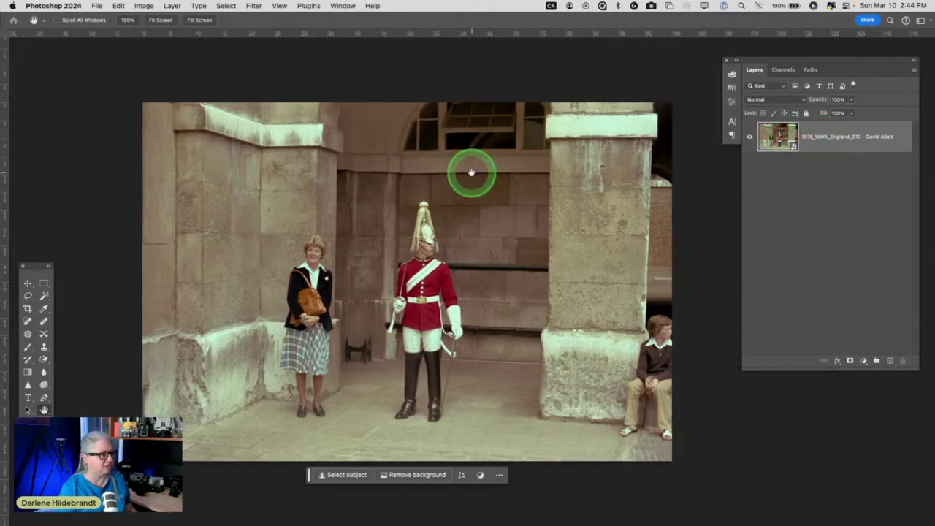
pyautogui.press('f')
# Step: Launch the Luminar Neo plug-in on the photo layer and show its editing tools
pyautogui.click(253, 5)
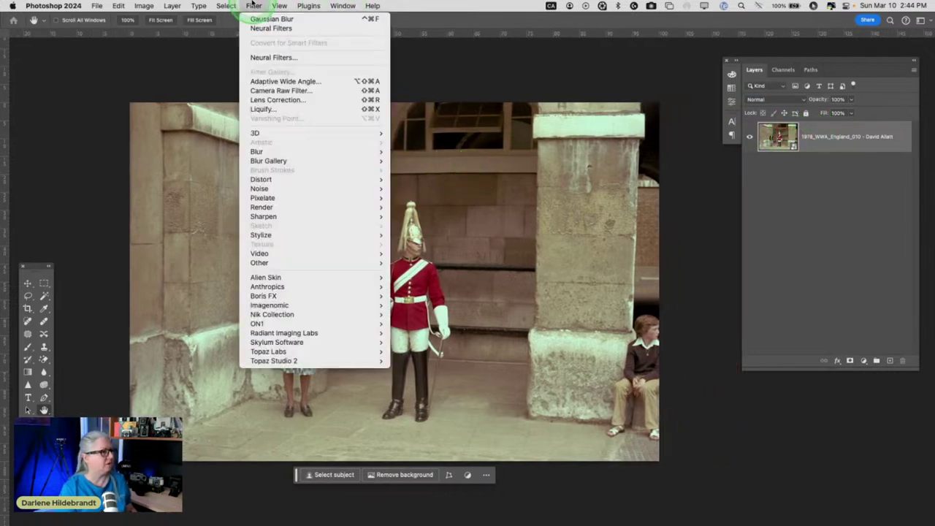
pyautogui.moveTo(368, 342)
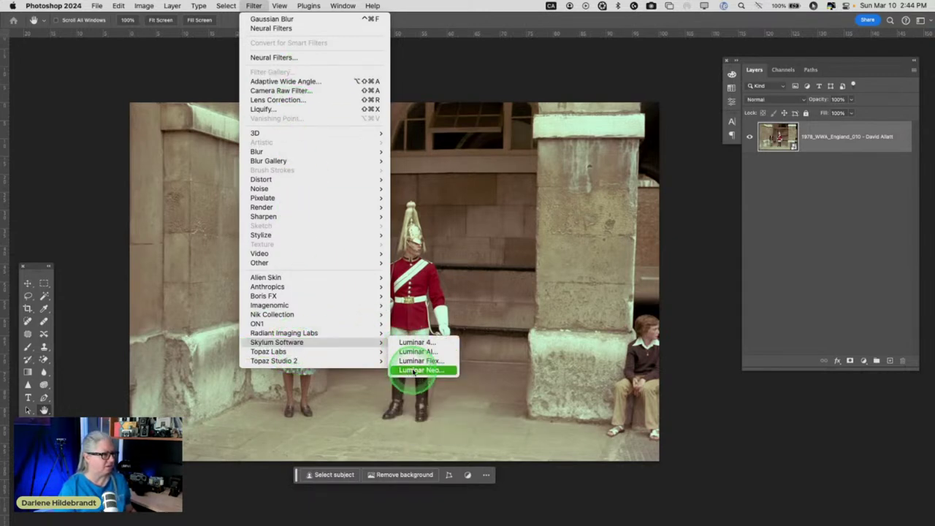
pyautogui.click(413, 370)
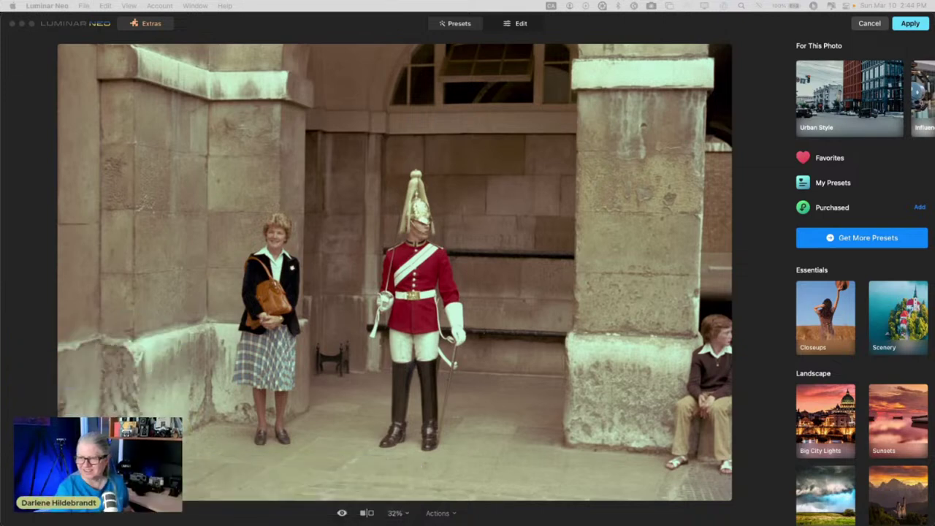
pyautogui.click(754, 64)
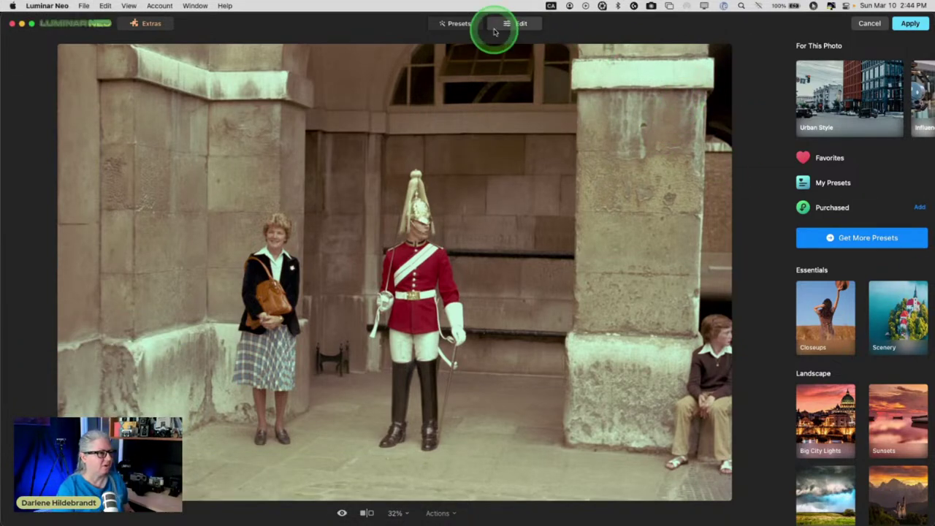
pyautogui.click(521, 26)
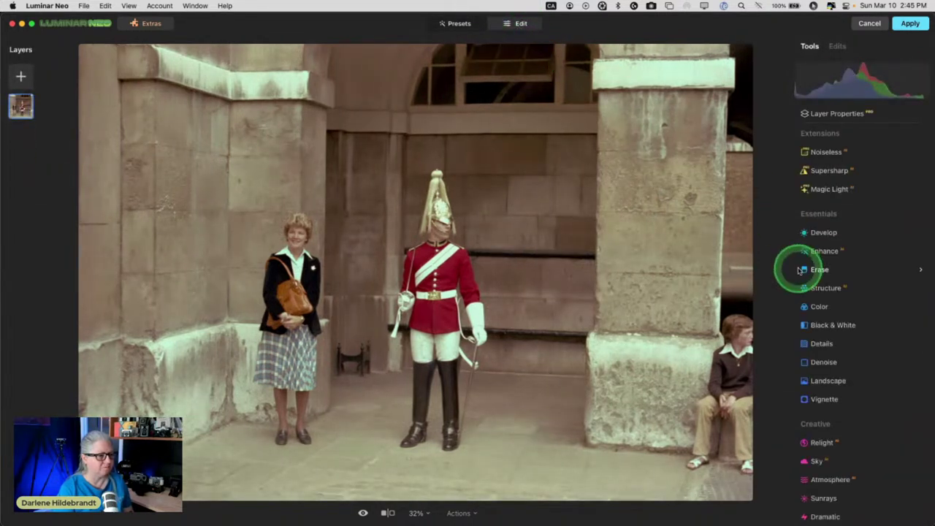
# Step: Reduce the photo's remaining tint by setting Remove Color Cast to about 55 in the Color tool
pyautogui.click(819, 306)
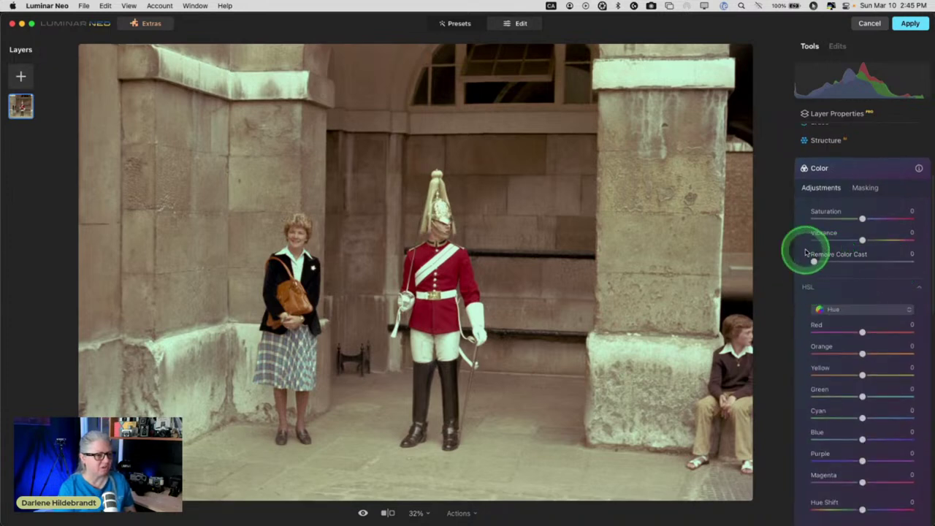
pyautogui.moveTo(813, 261); pyautogui.dragTo(863, 260)
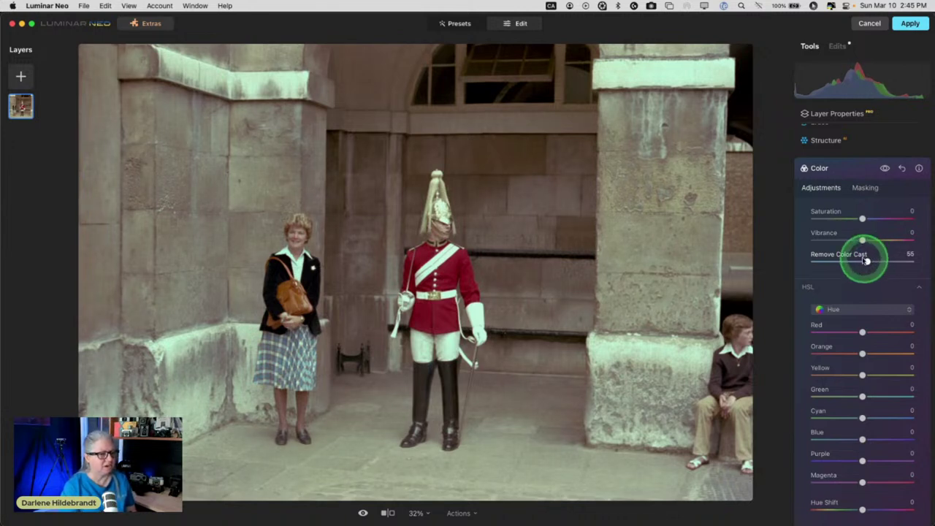
pyautogui.click(840, 169)
pyautogui.scroll(2, 844, 214)
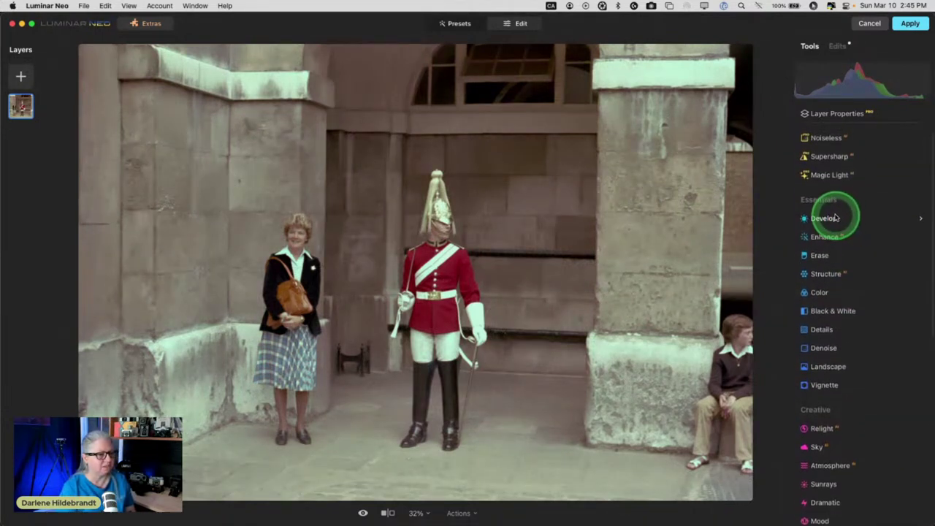
# Step: Warm the photo in the Develop tool's colour settings with Temperature 4 and Tint 2
pyautogui.click(834, 214)
pyautogui.scroll(-4, 829, 233)
pyautogui.click(827, 236)
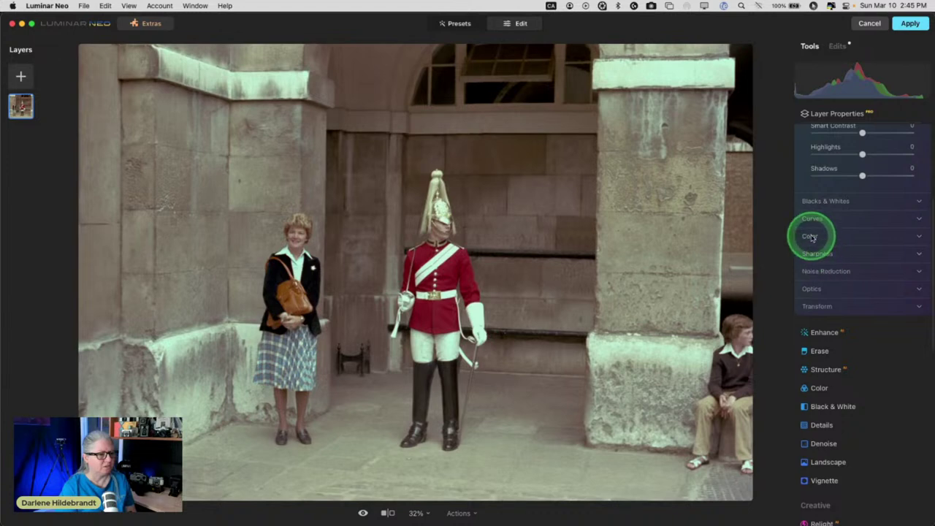
pyautogui.scroll(3, 847, 278)
pyautogui.click(863, 373)
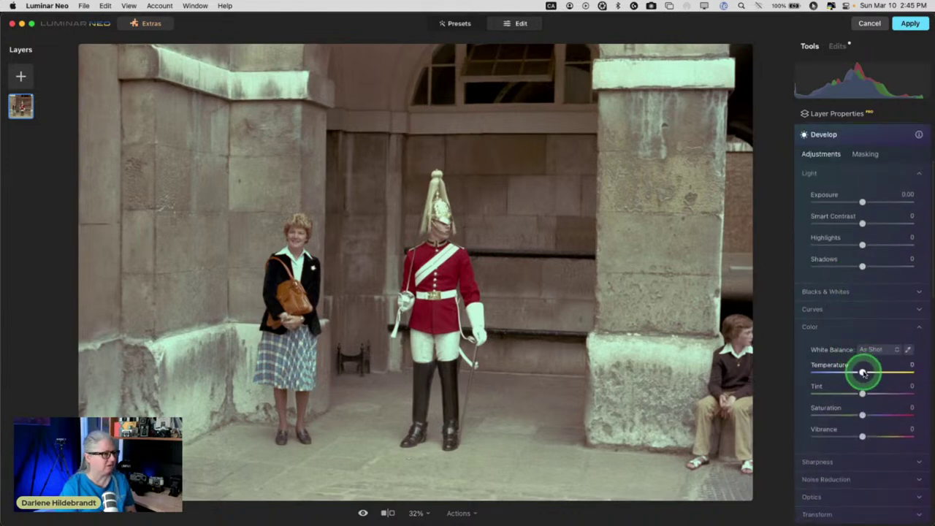
pyautogui.moveTo(866, 373); pyautogui.dragTo(863, 372)
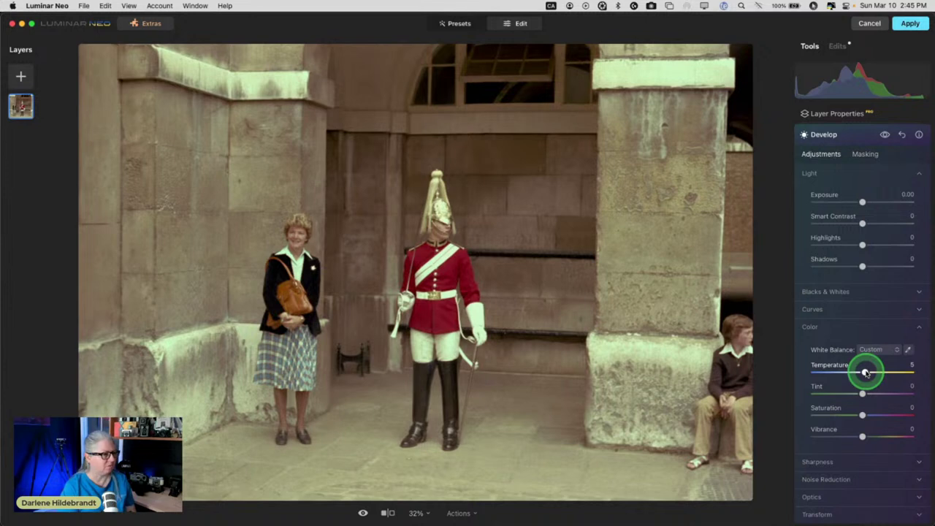
pyautogui.moveTo(865, 372); pyautogui.dragTo(856, 312)
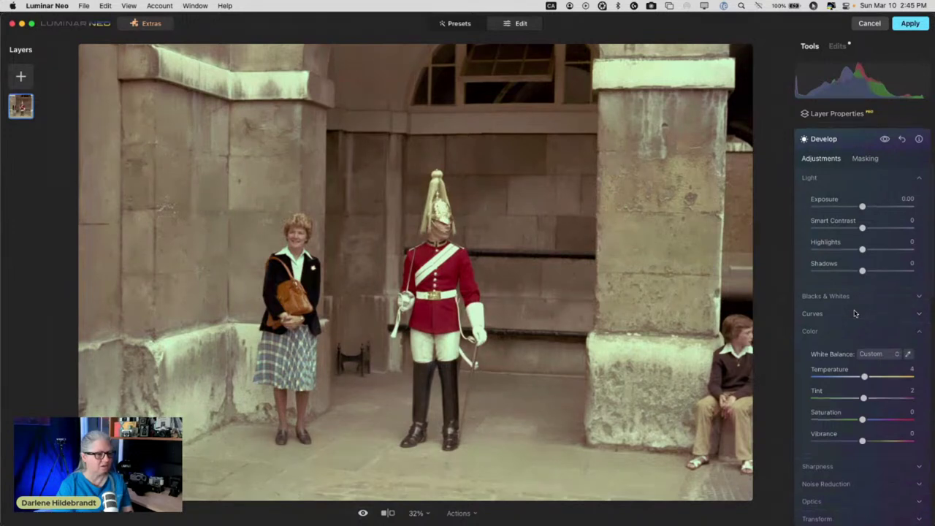
pyautogui.click(834, 372)
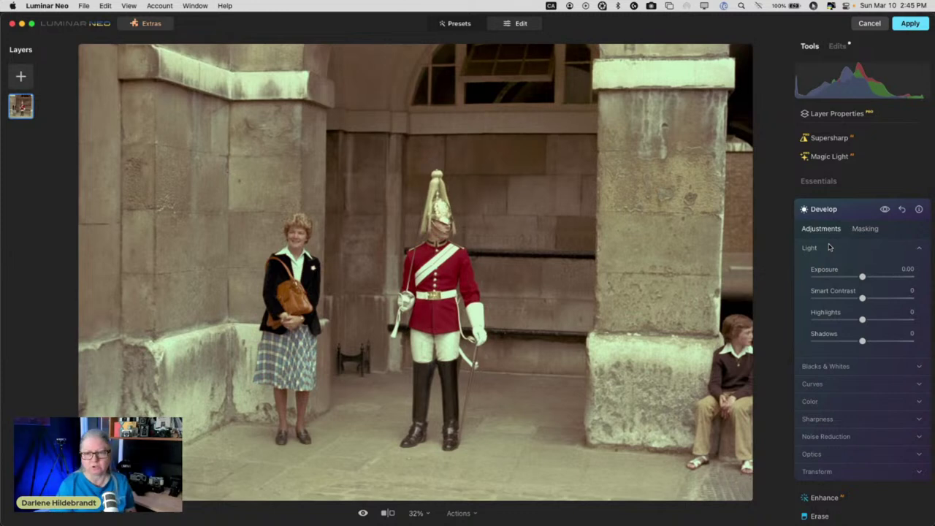
pyautogui.click(837, 213)
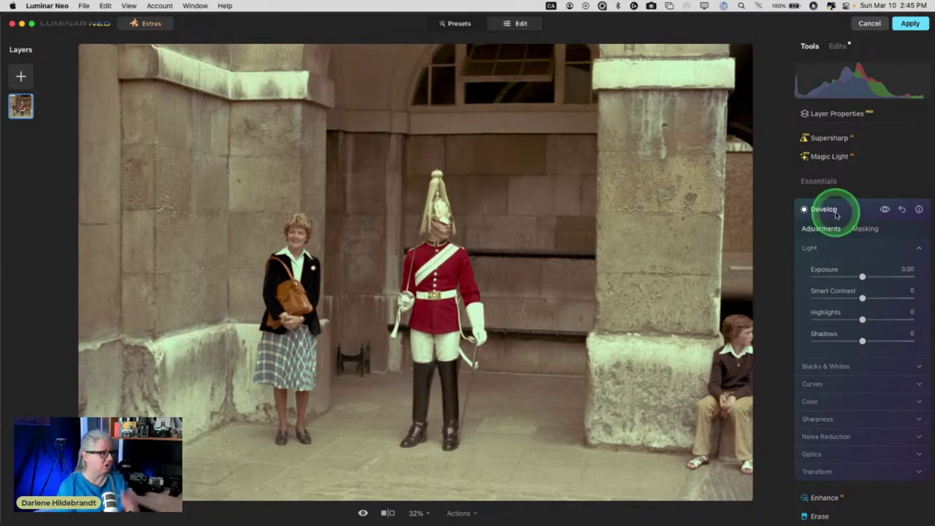
pyautogui.click(841, 245)
pyautogui.click(845, 213)
pyautogui.click(851, 214)
# Step: Add a darkening vignette with Amount -58 and expose its advanced settings
pyautogui.scroll(-3, 850, 213)
pyautogui.click(828, 293)
pyautogui.scroll(-3, 828, 290)
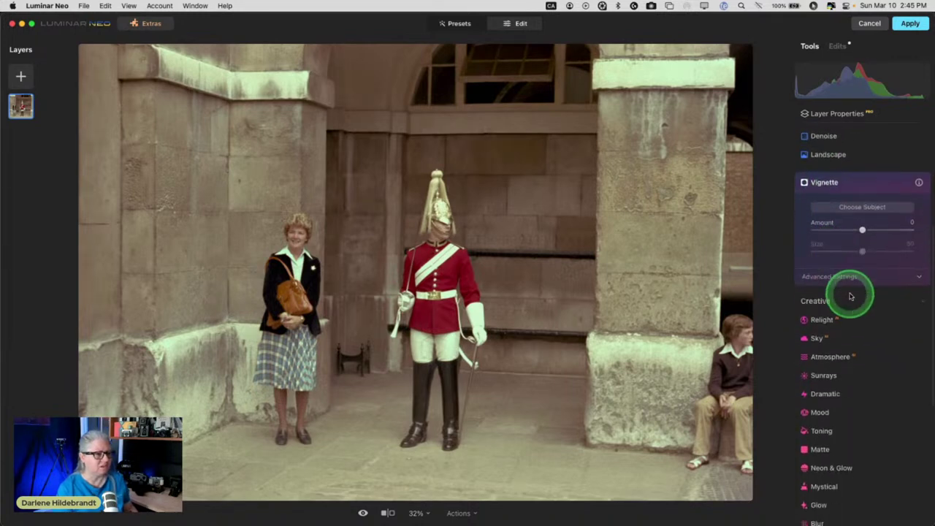
pyautogui.click(840, 276)
pyautogui.click(864, 231)
pyautogui.moveTo(863, 230); pyautogui.dragTo(834, 230)
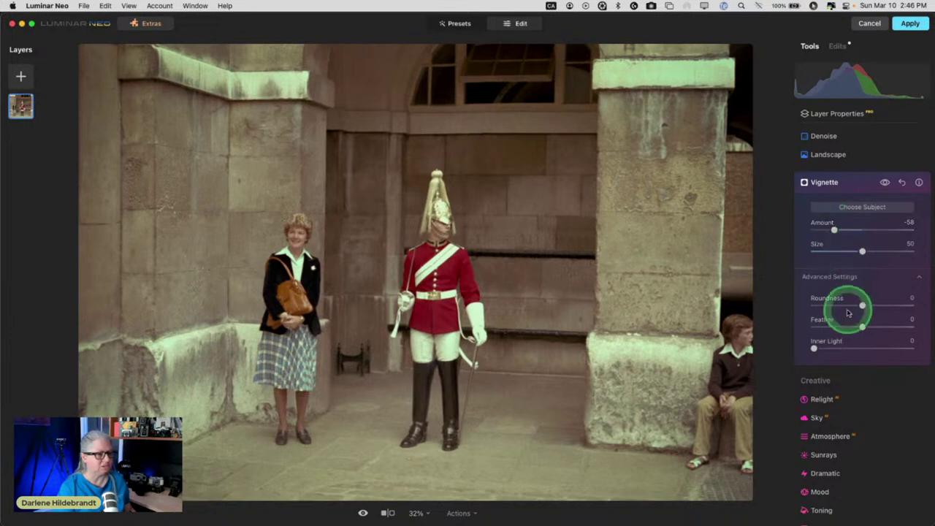
# Step: Shape the vignette into a small hard-edged circle with Feather -100, Roundness 52 and Size 27
pyautogui.moveTo(852, 328); pyautogui.dragTo(750, 319)
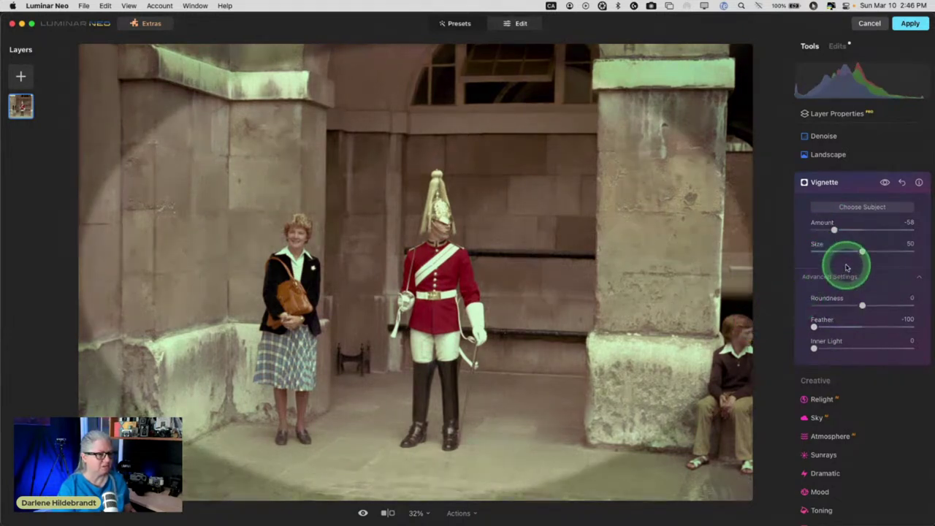
pyautogui.moveTo(861, 304); pyautogui.dragTo(887, 305)
pyautogui.moveTo(862, 251); pyautogui.dragTo(840, 252)
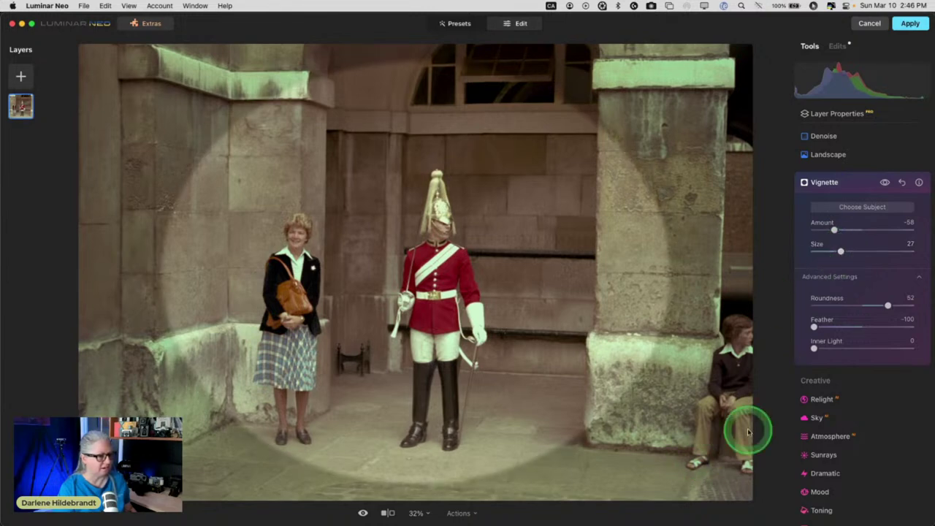
# Step: Try several subject points for the vignette's centre between the woman and the guard
pyautogui.click(865, 211)
pyautogui.click(369, 291)
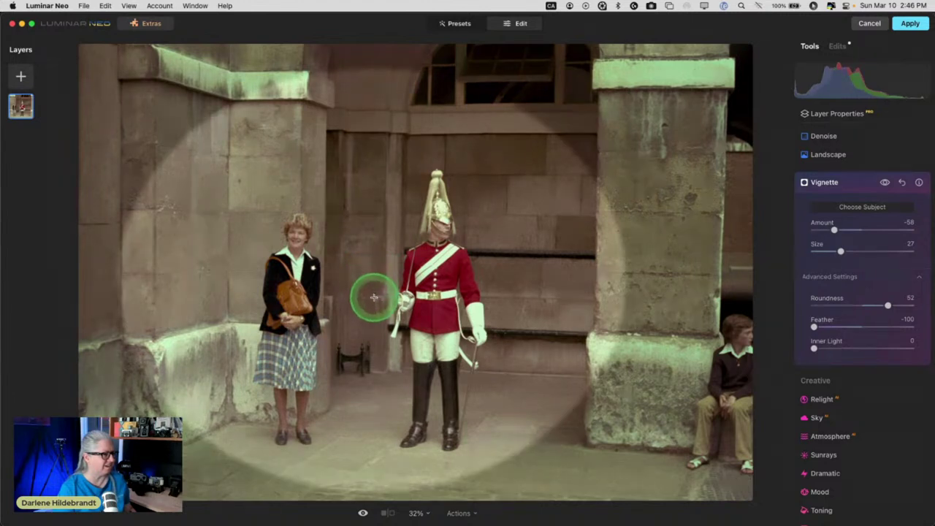
pyautogui.click(382, 282)
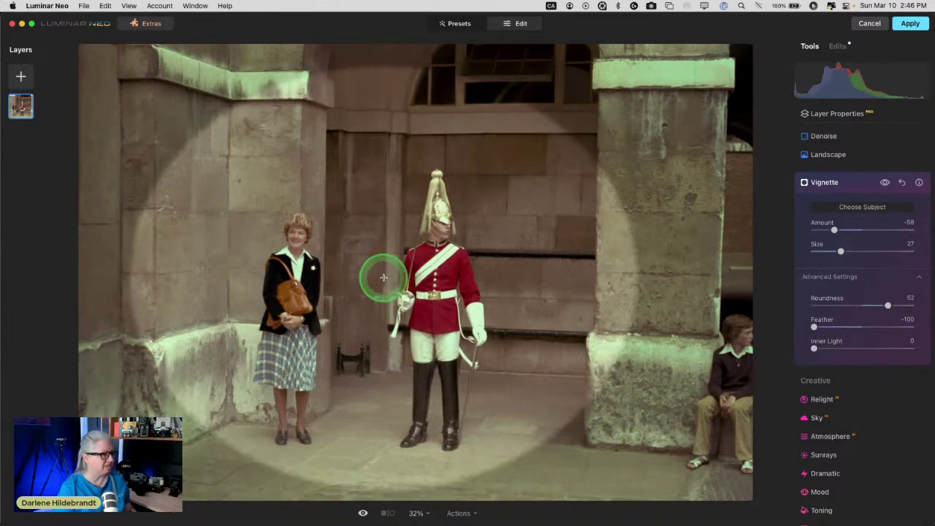
pyautogui.click(368, 358)
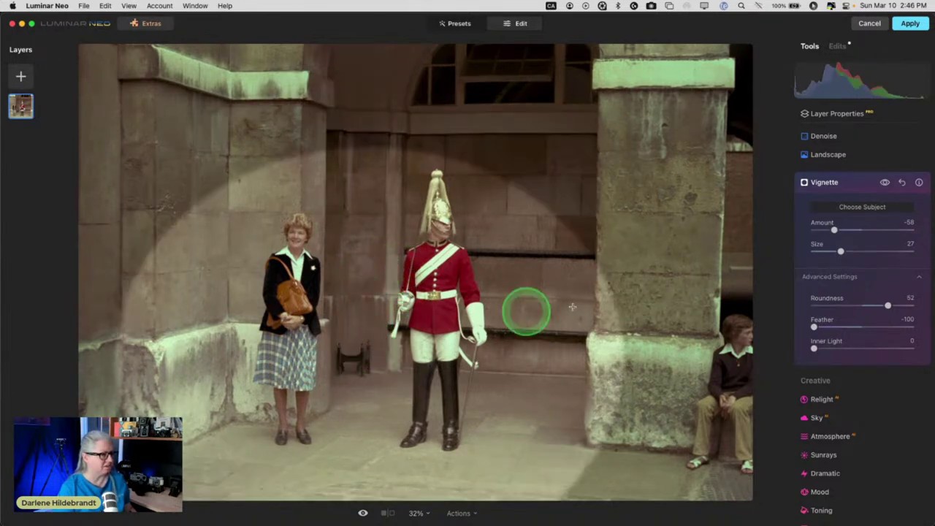
pyautogui.click(356, 278)
# Step: Soften the vignette's edge to Feather 64 and set its Amount to -59
pyautogui.click(814, 325)
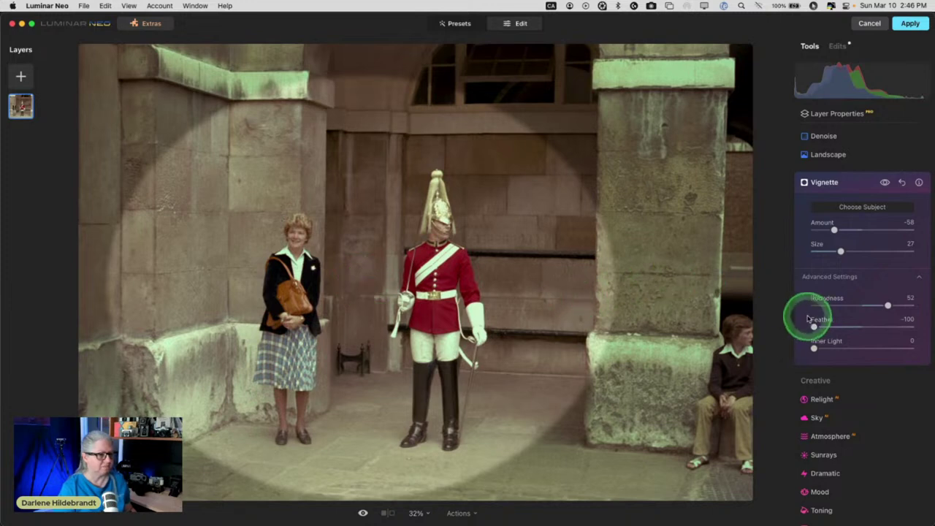
pyautogui.moveTo(814, 327); pyautogui.dragTo(894, 327)
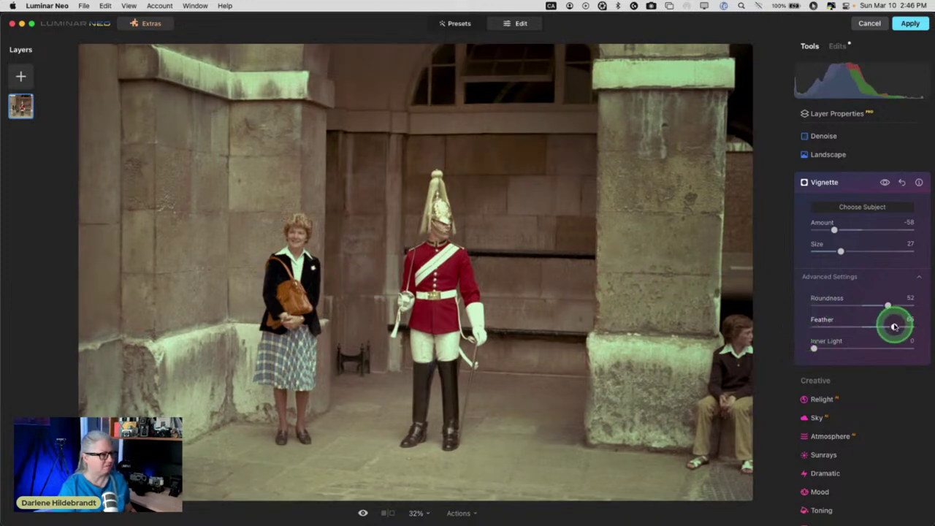
pyautogui.moveTo(833, 229)
pyautogui.mouseDown()
pyautogui.moveTo(843, 228)
pyautogui.moveTo(833, 228)
pyautogui.mouseUp()
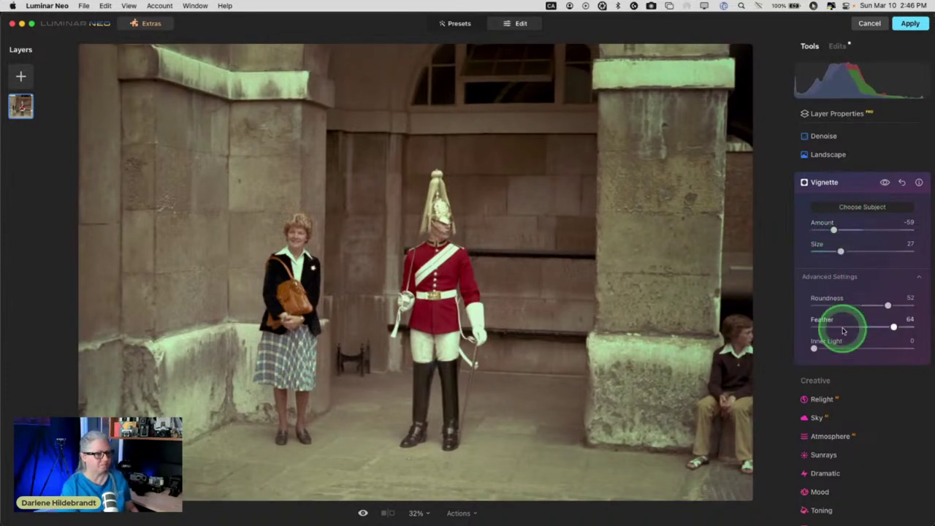
# Step: Harden the vignette's edge to Feather -100 and place its centre between the woman and the guard
pyautogui.moveTo(836, 329); pyautogui.dragTo(781, 324)
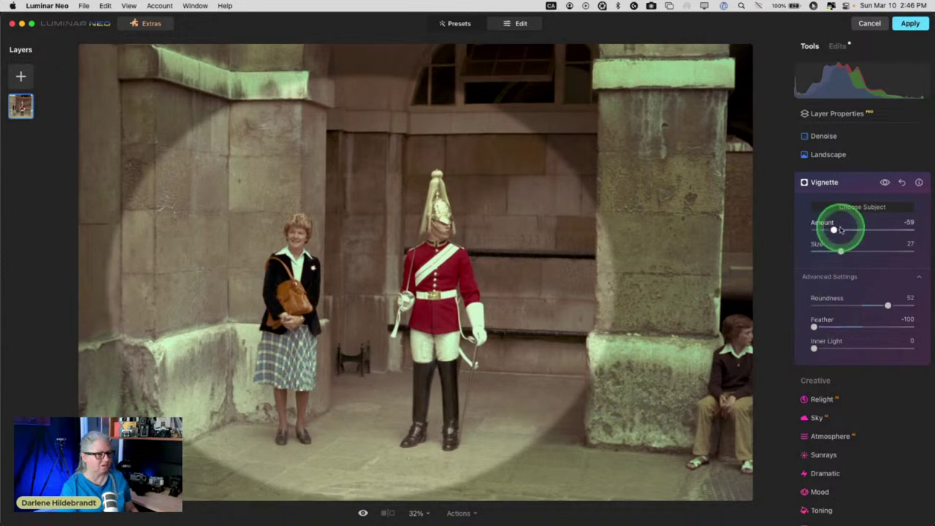
pyautogui.click(860, 207)
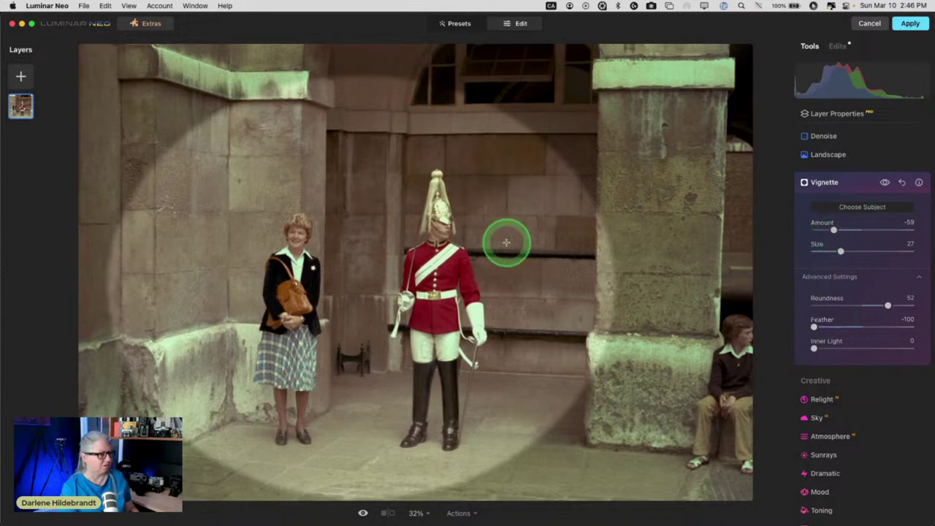
pyautogui.click(359, 270)
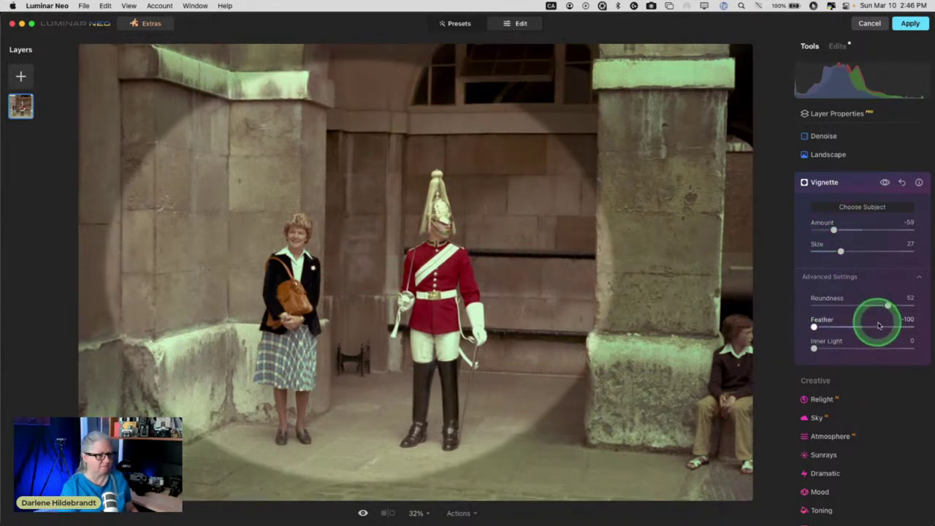
# Step: Set the vignette's Feather to 71 and compare the edited photo with the original
pyautogui.moveTo(817, 330); pyautogui.dragTo(896, 327)
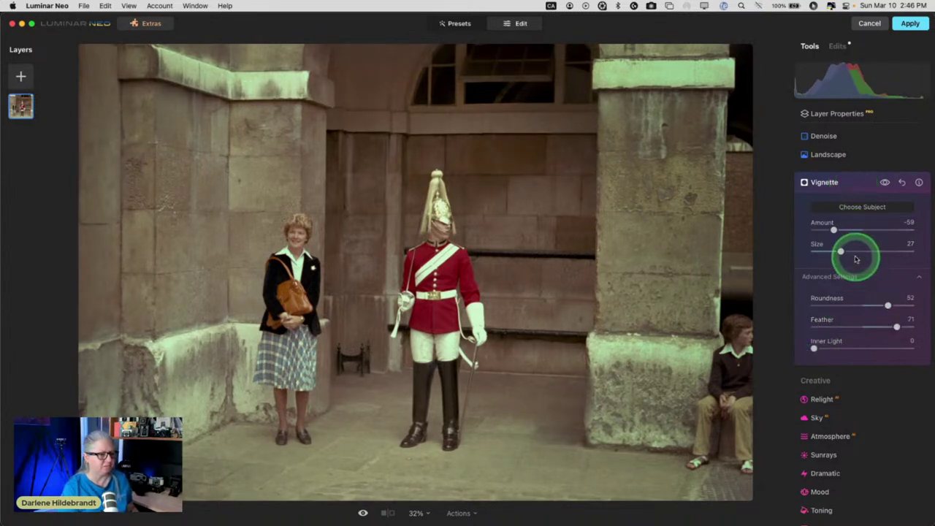
pyautogui.click(861, 184)
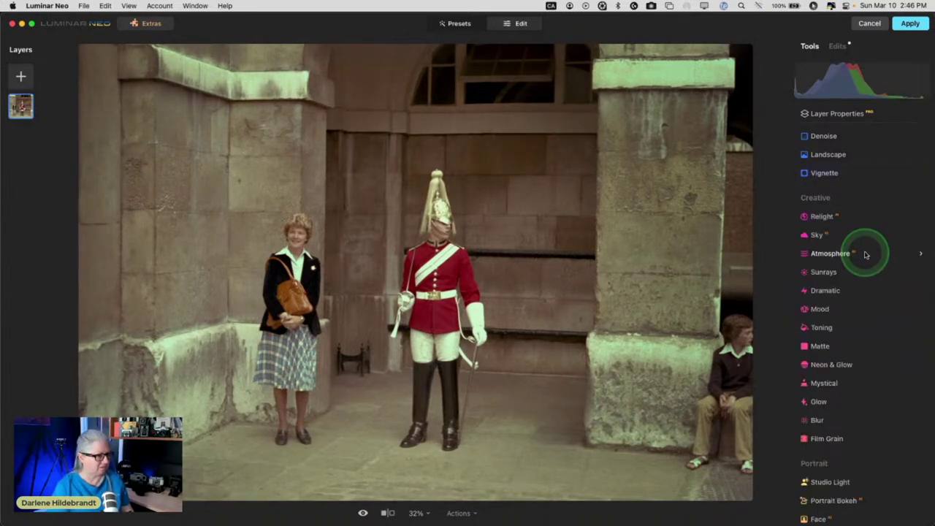
pyautogui.press('\\')
pyautogui.press('\\')
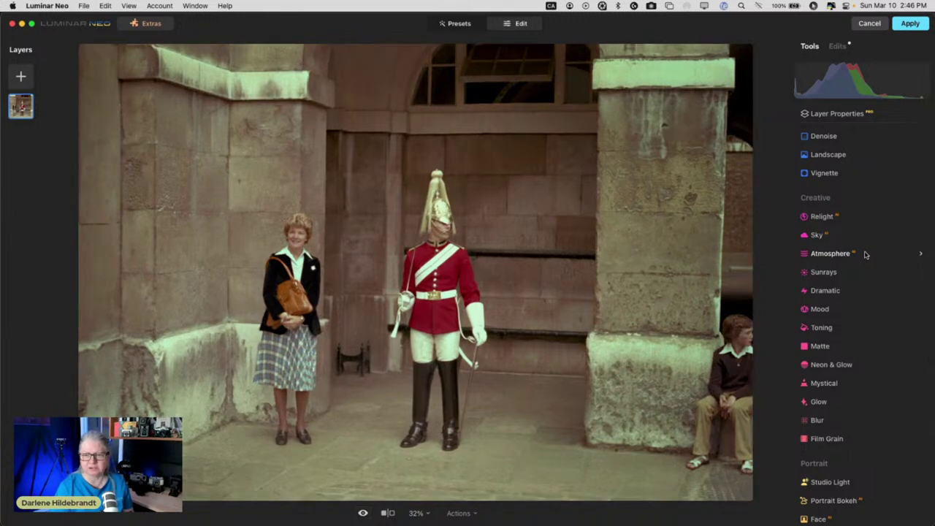
pyautogui.press('\\')
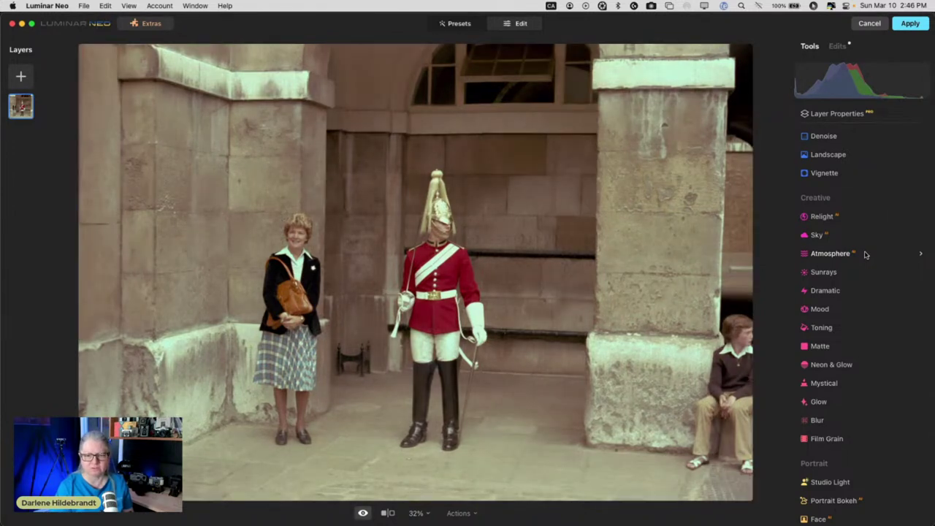
pyautogui.press('\\')
pyautogui.press('\\')
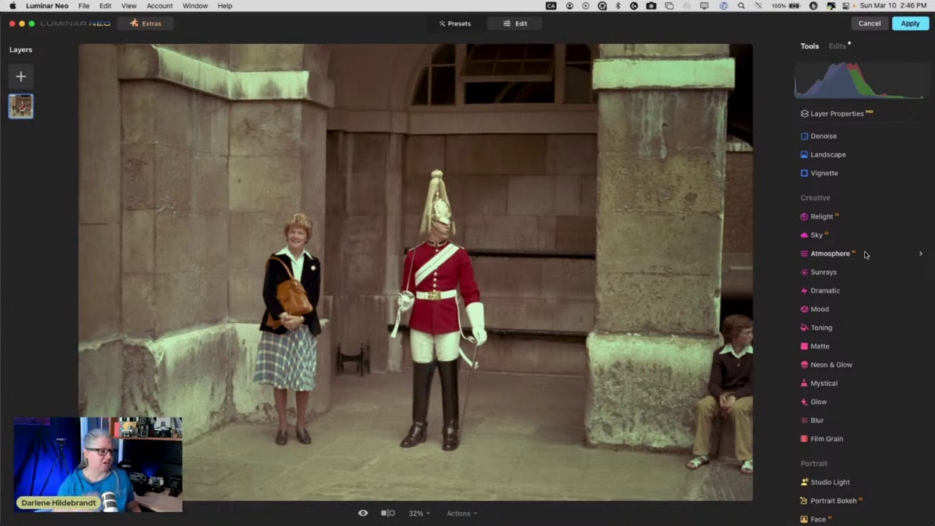
# Step: Open the Mood tool and browse its LUT categories, including Aged and Global Color
pyautogui.scroll(10, 860, 249)
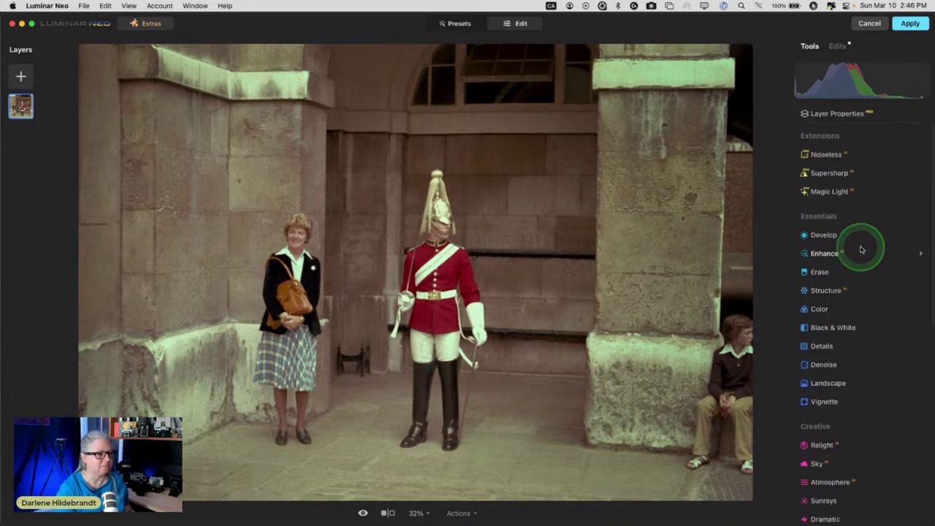
pyautogui.scroll(-5, 860, 249)
pyautogui.scroll(-8, 860, 249)
pyautogui.click(818, 344)
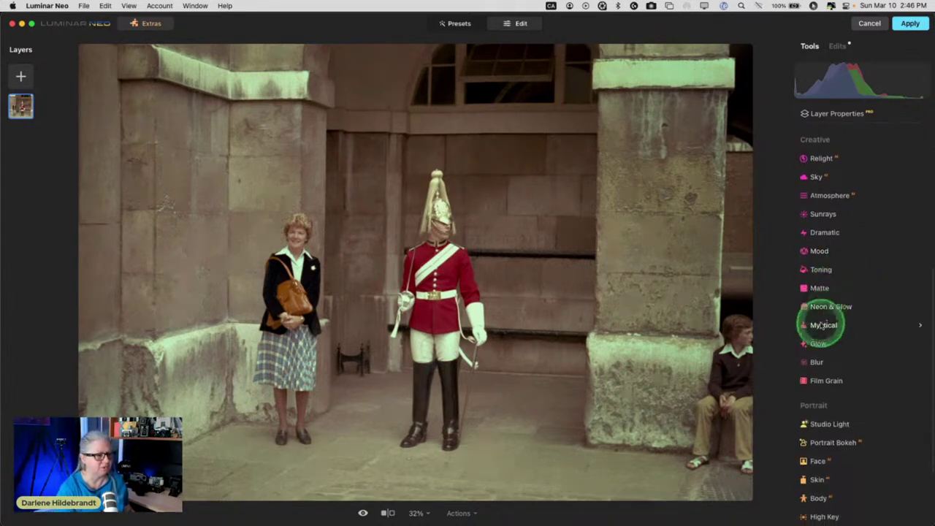
pyautogui.click(819, 250)
pyautogui.moveTo(842, 283); pyautogui.dragTo(875, 280)
pyautogui.click(835, 255)
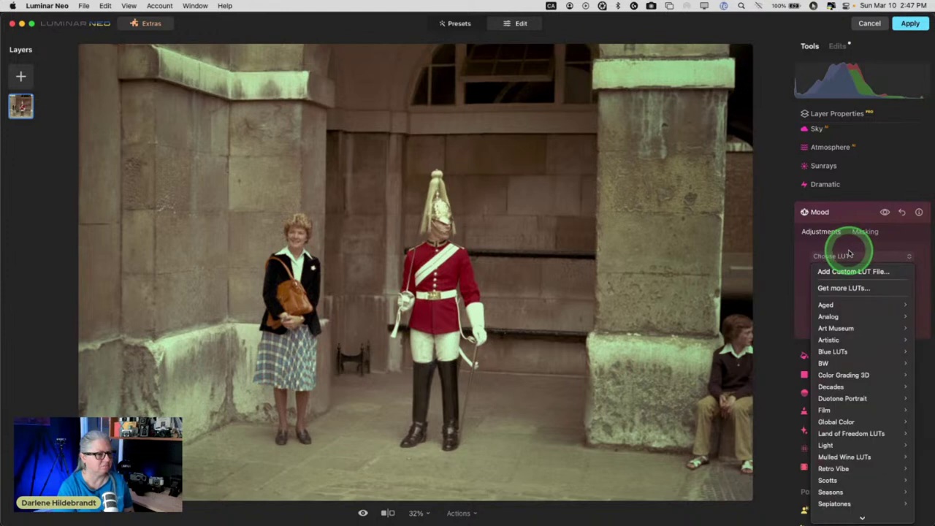
pyautogui.click(832, 304)
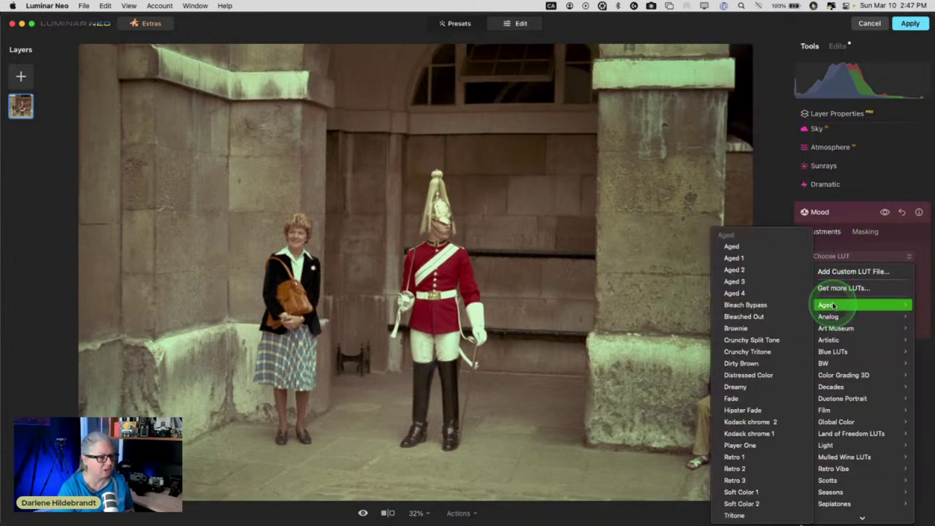
pyautogui.scroll(-2, 832, 305)
pyautogui.click(836, 363)
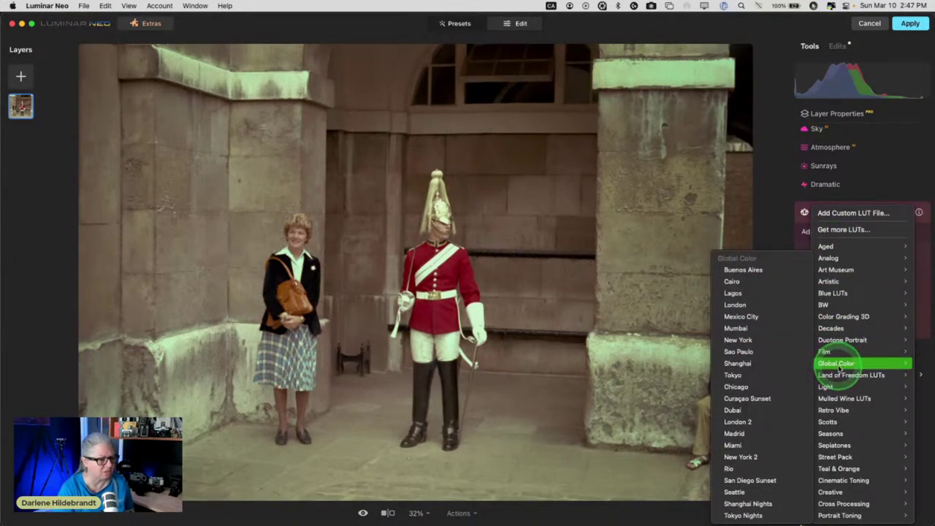
# Step: Apply the Smokey LUT from the Creative category and set its Amount to 36
pyautogui.click(830, 492)
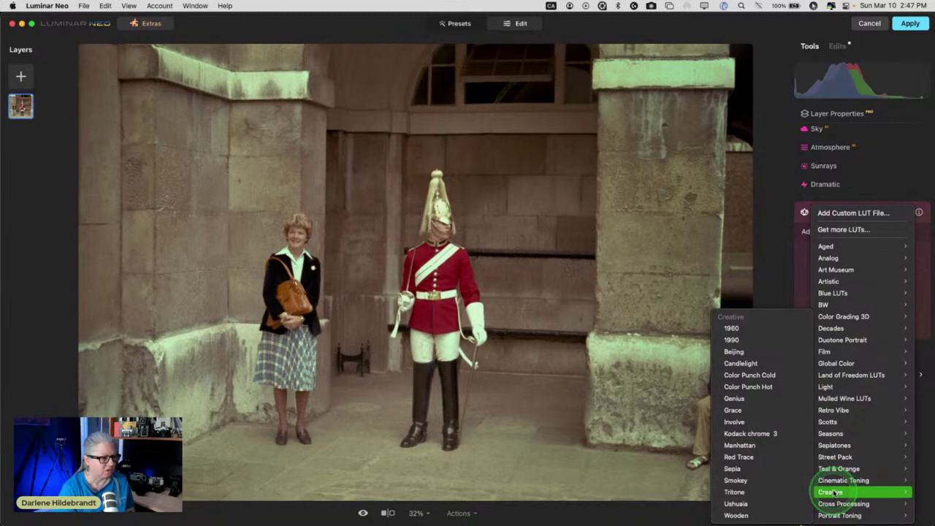
pyautogui.click(765, 515)
pyautogui.click(743, 504)
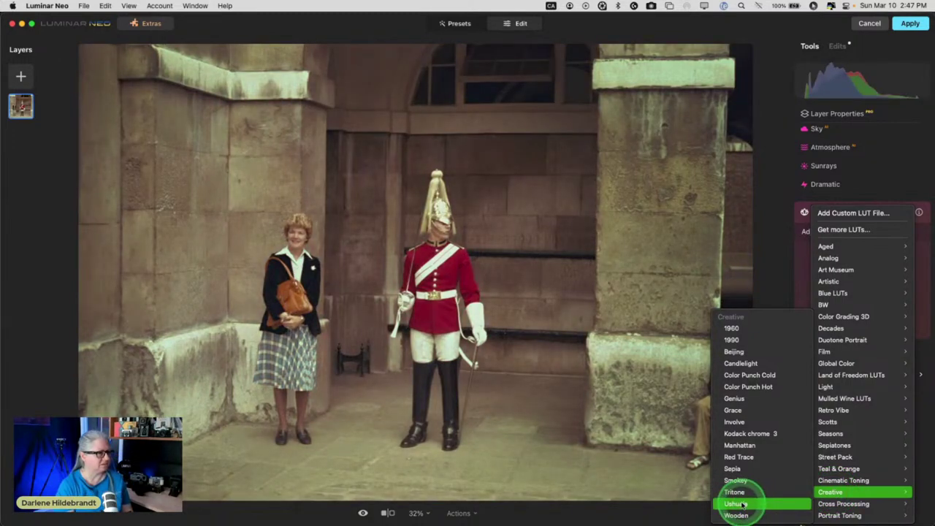
pyautogui.click(739, 481)
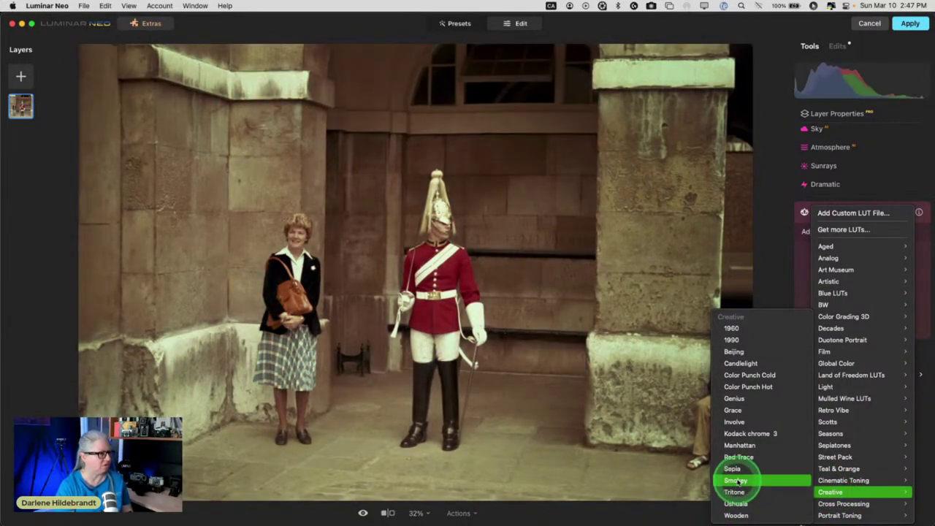
pyautogui.click(737, 481)
pyautogui.click(737, 480)
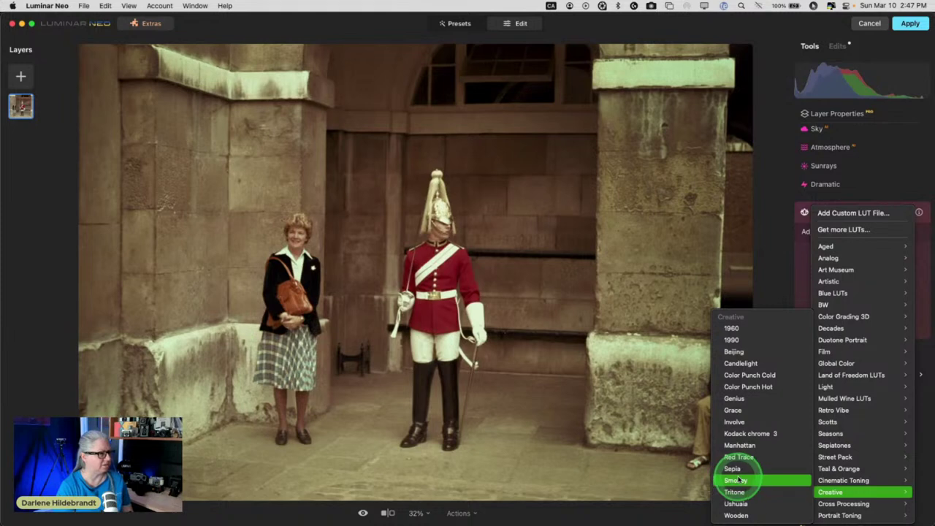
pyautogui.click(735, 480)
pyautogui.moveTo(860, 272); pyautogui.dragTo(826, 277)
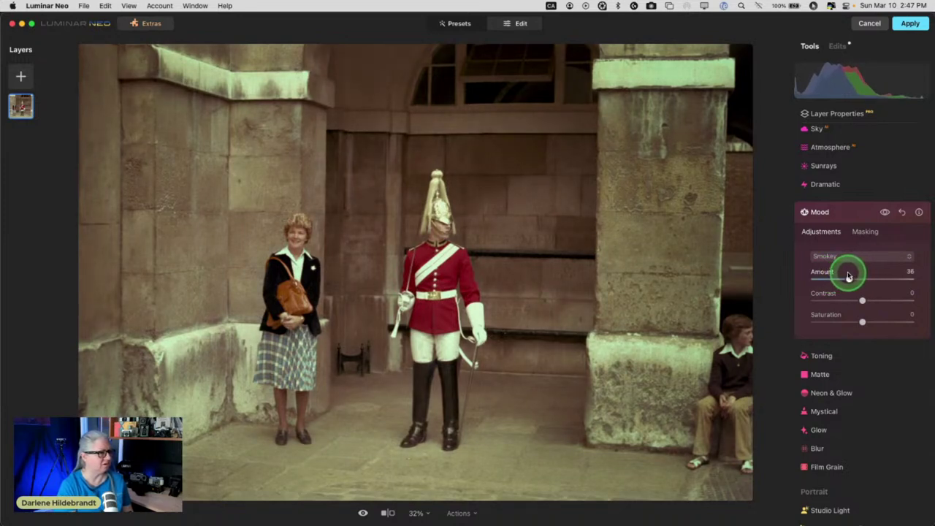
pyautogui.click(852, 211)
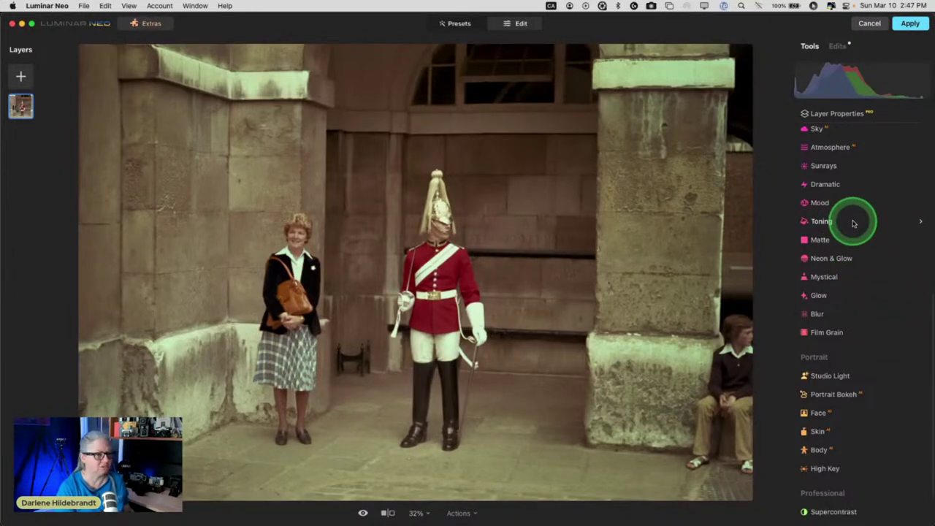
# Step: In the Details tool, set Medium Details to 59, Small Details to 4 and Sharpen to 21
pyautogui.scroll(5, 853, 223)
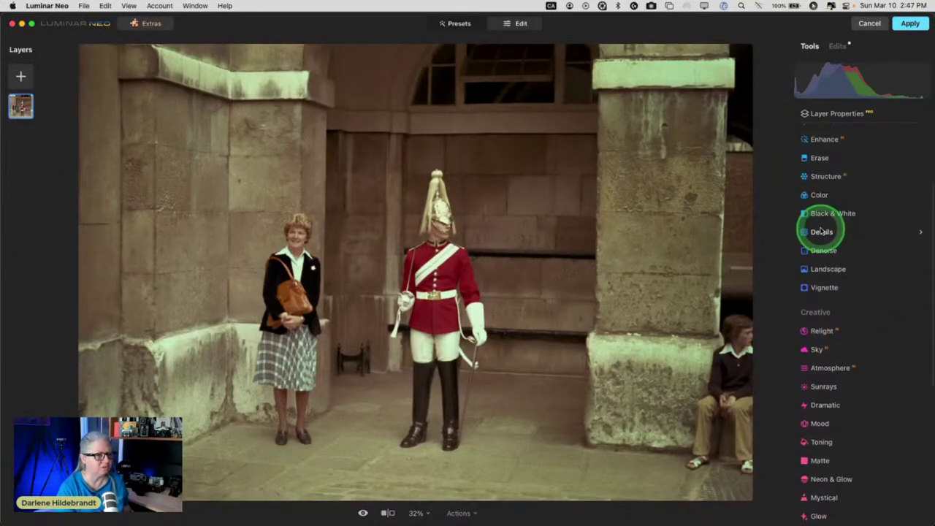
pyautogui.click(823, 232)
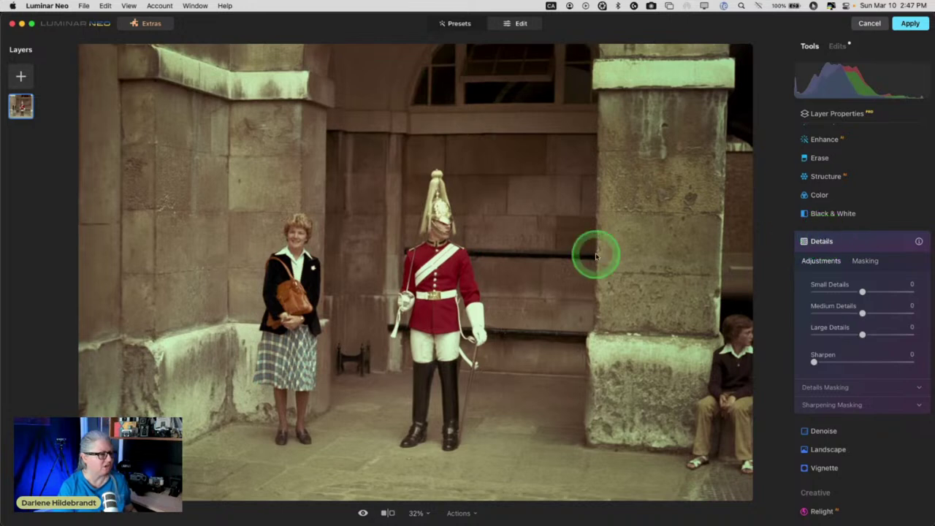
pyautogui.press('super+equal')
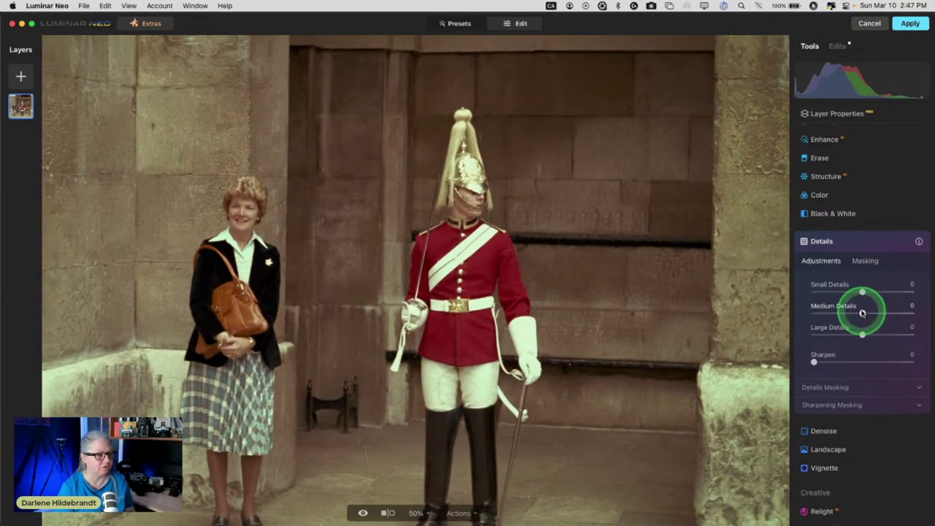
pyautogui.moveTo(909, 313)
pyautogui.mouseDown()
pyautogui.moveTo(776, 307)
pyautogui.moveTo(917, 308)
pyautogui.moveTo(891, 313)
pyautogui.mouseUp()
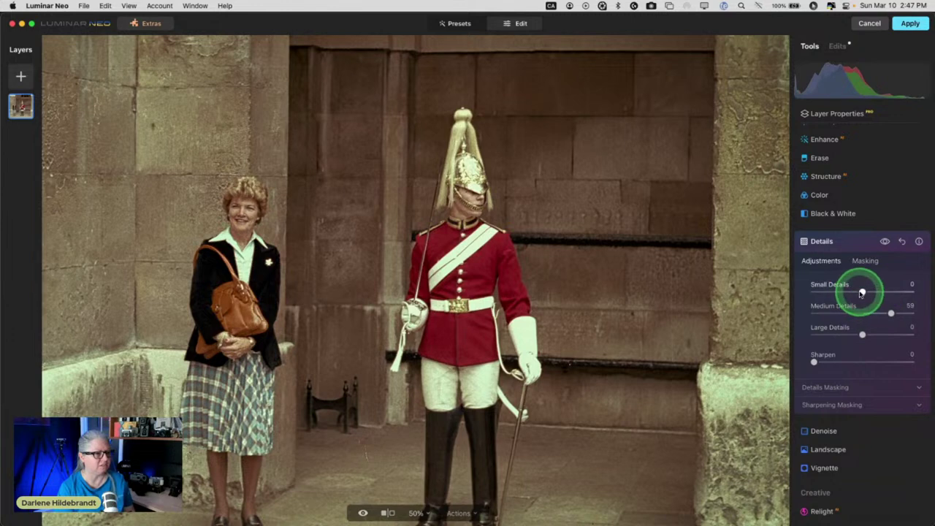
pyautogui.moveTo(862, 292)
pyautogui.mouseDown()
pyautogui.moveTo(889, 290)
pyautogui.moveTo(783, 285)
pyautogui.moveTo(908, 286)
pyautogui.moveTo(864, 289)
pyautogui.mouseUp()
pyautogui.moveTo(813, 361); pyautogui.dragTo(828, 374)
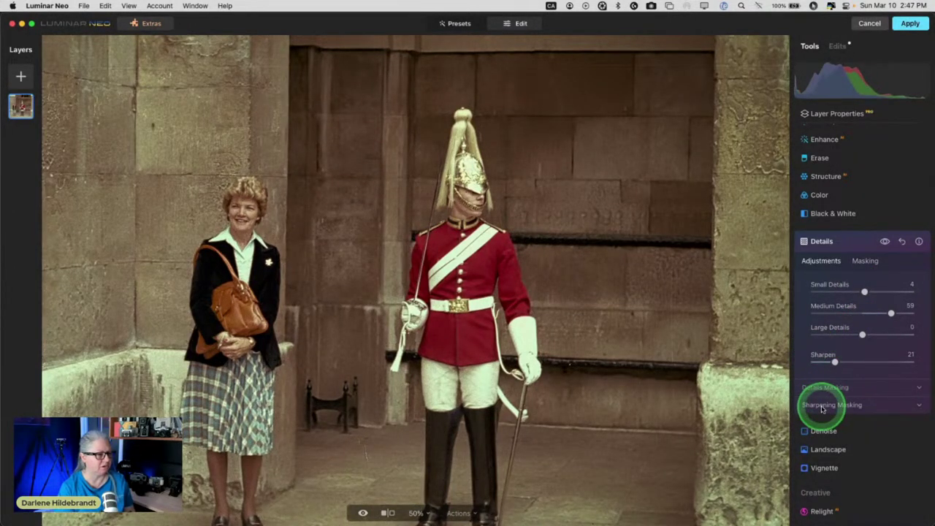
# Step: Set the Masking value for the sharpening to 70
pyautogui.click(820, 403)
pyautogui.scroll(-2, 840, 417)
pyautogui.moveTo(847, 421); pyautogui.dragTo(890, 414)
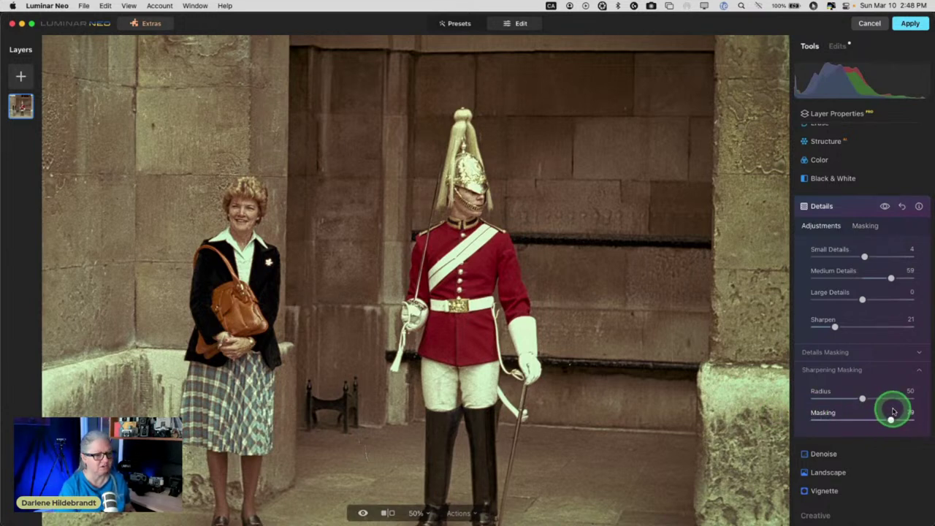
pyautogui.moveTo(885, 412); pyautogui.dragTo(882, 415)
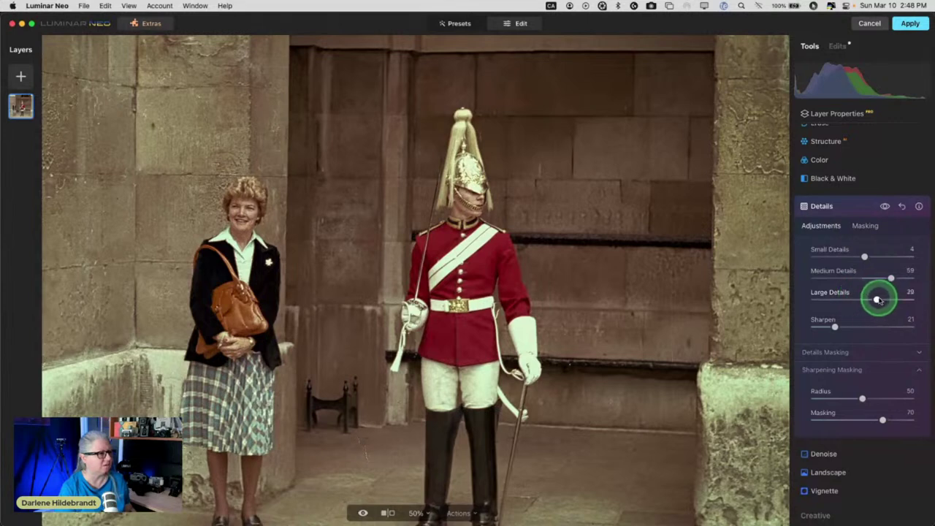
# Step: Set Large Details to 29 and compare the photo with and without the Details adjustments
pyautogui.moveTo(887, 299); pyautogui.dragTo(720, 305)
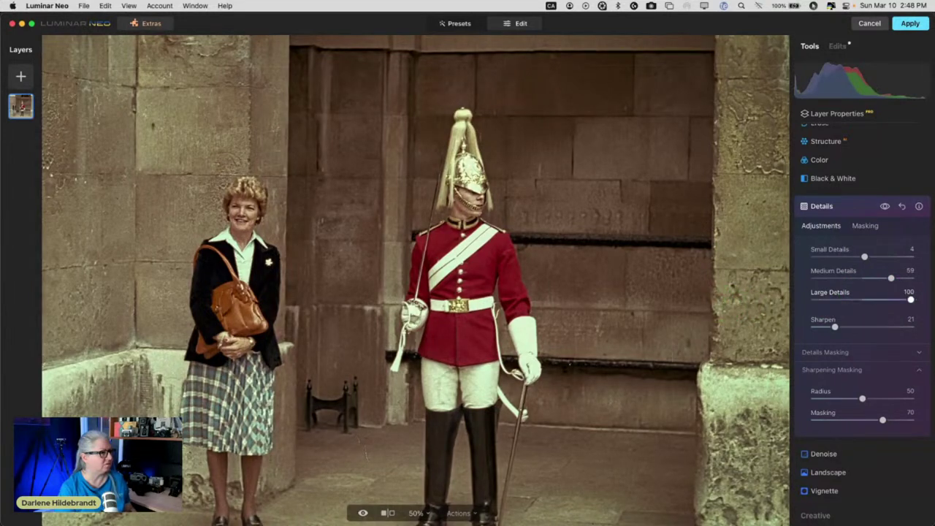
pyautogui.moveTo(910, 299); pyautogui.dragTo(879, 296)
pyautogui.click(884, 206)
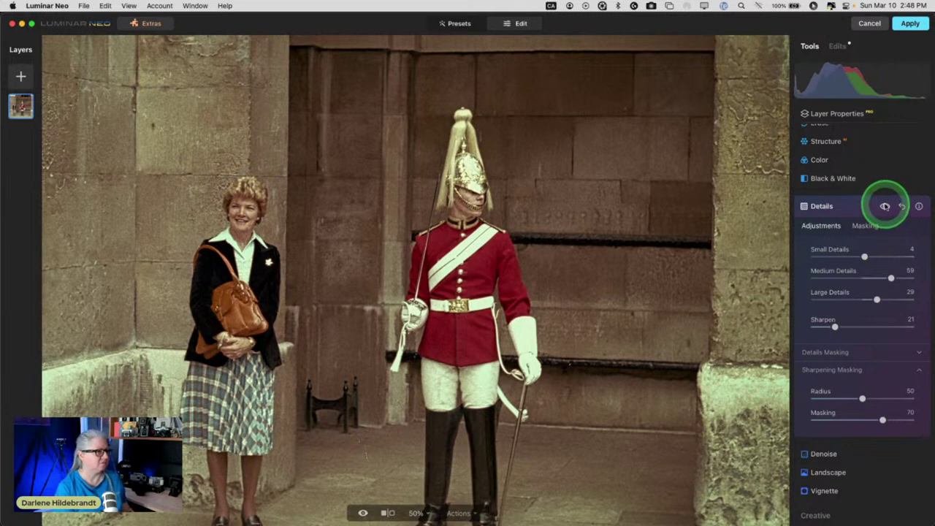
pyautogui.click(885, 206)
pyautogui.click(885, 207)
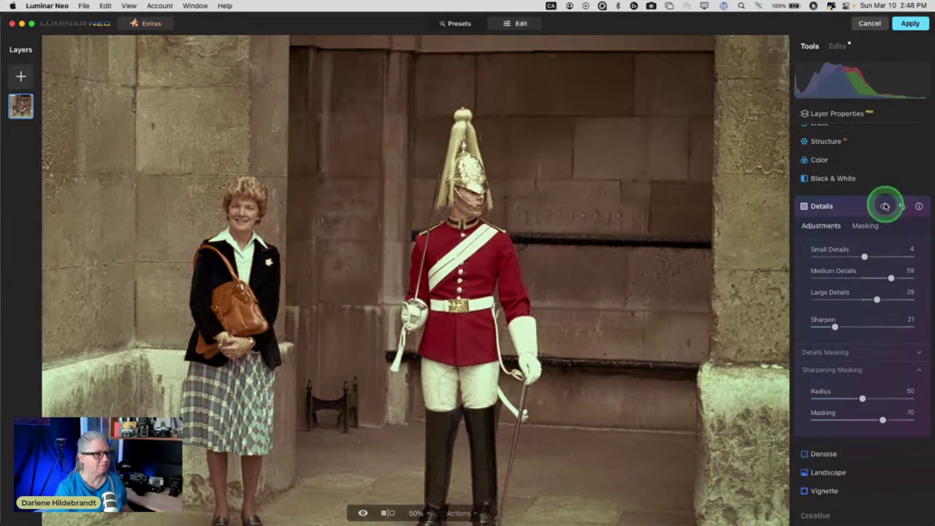
pyautogui.click(845, 206)
# Step: Apply Supersharp to the photo in Universal mode at Low strength
pyautogui.scroll(4, 847, 292)
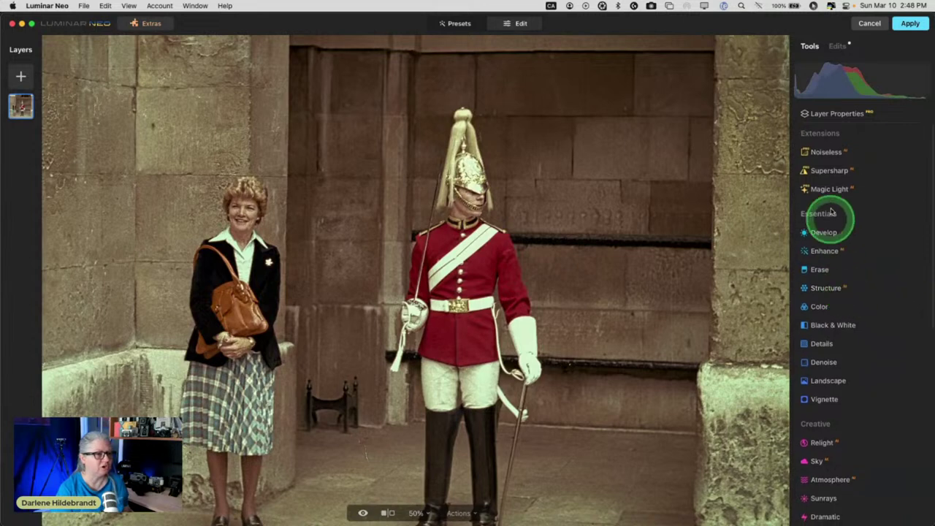
pyautogui.click(829, 170)
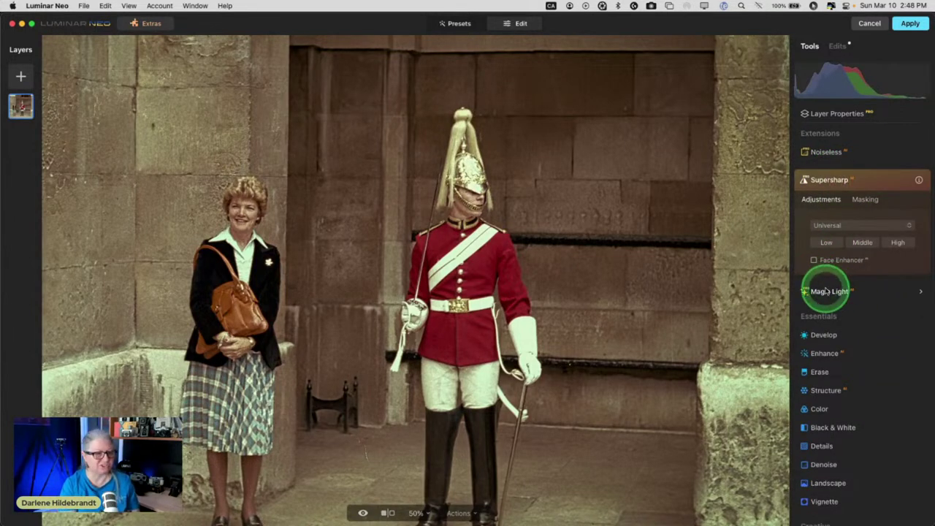
pyautogui.click(833, 225)
pyautogui.click(823, 244)
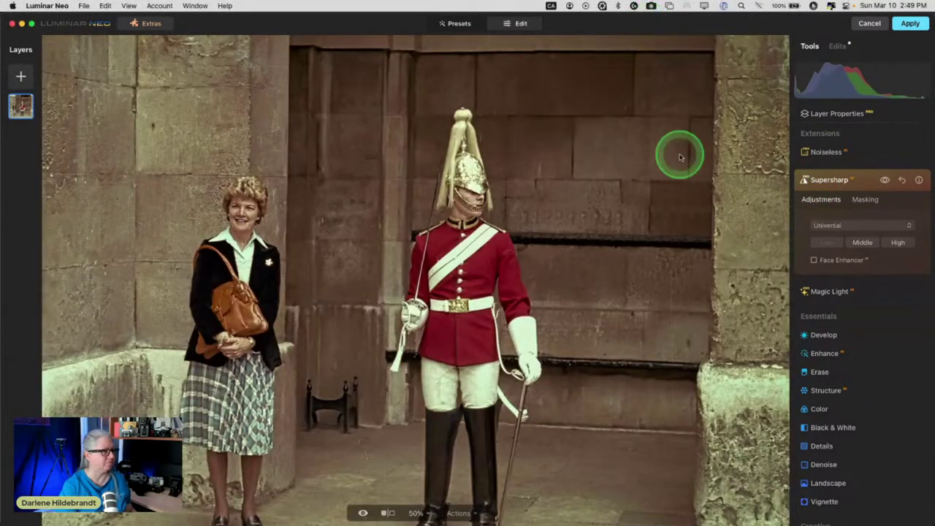
# Step: Compare the photo with and without Supersharp, and view the whole image again
pyautogui.click(884, 181)
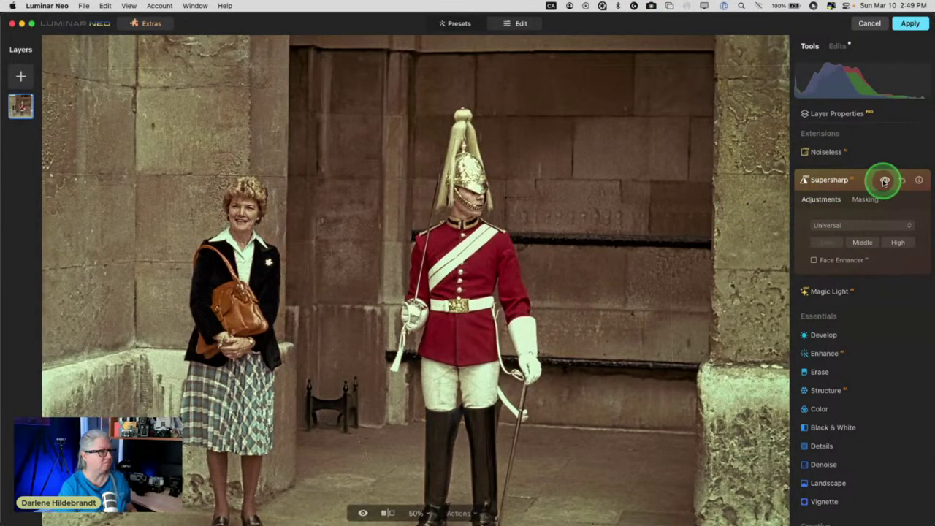
pyautogui.click(884, 181)
pyautogui.click(884, 181)
pyautogui.click(884, 181)
pyautogui.click(883, 182)
pyautogui.click(884, 181)
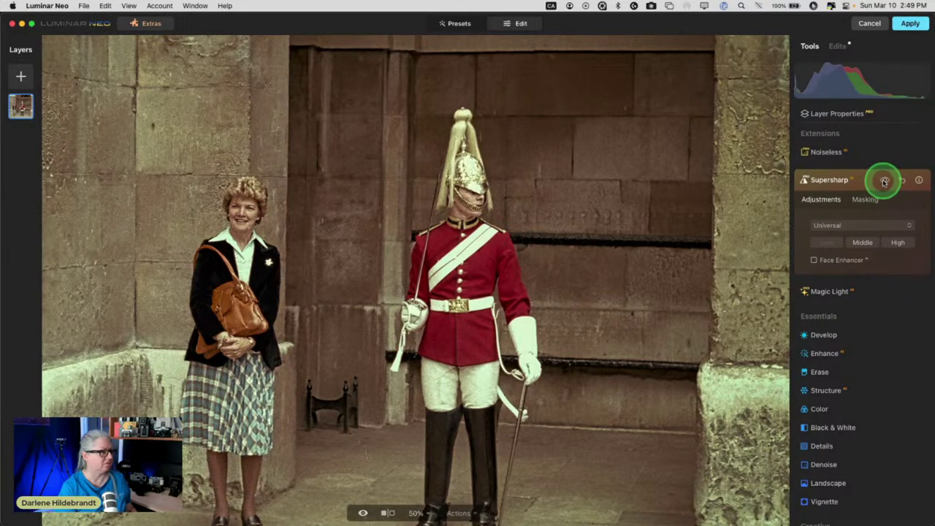
pyautogui.click(471, 285)
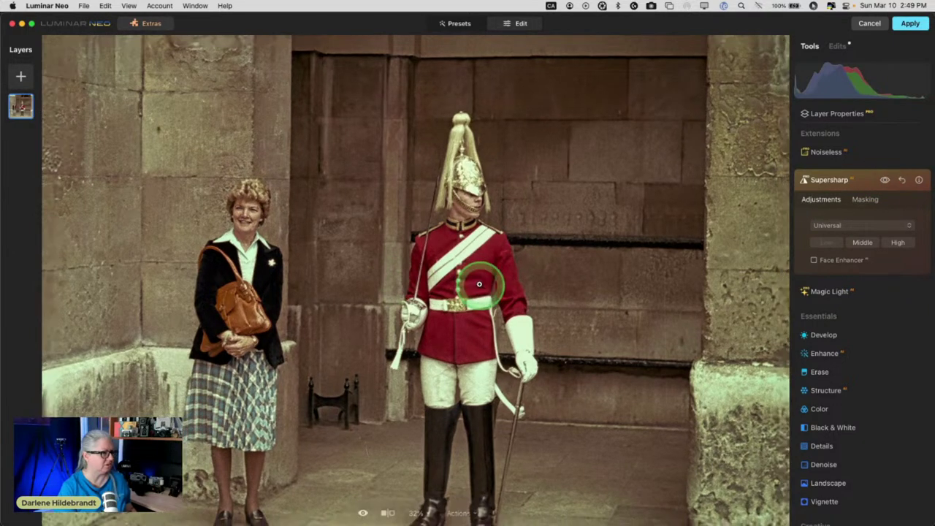
pyautogui.click(479, 284)
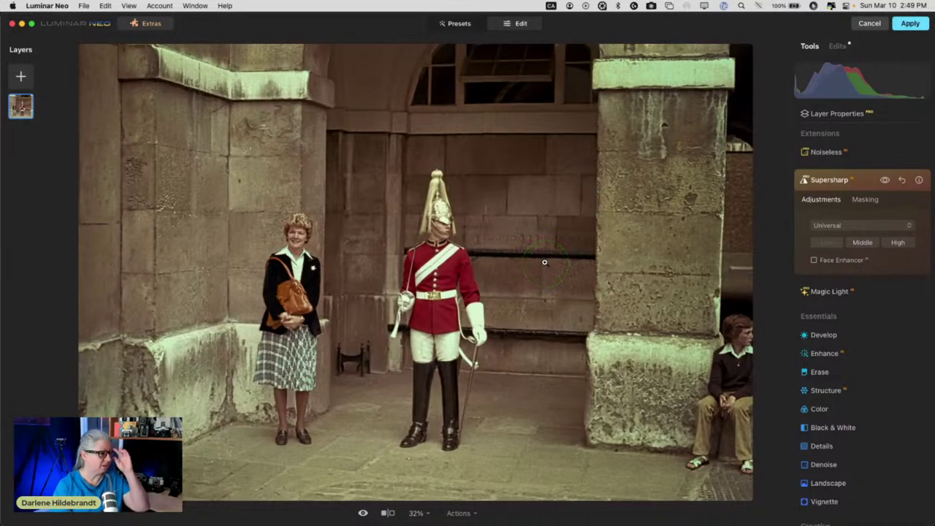
pyautogui.click(871, 180)
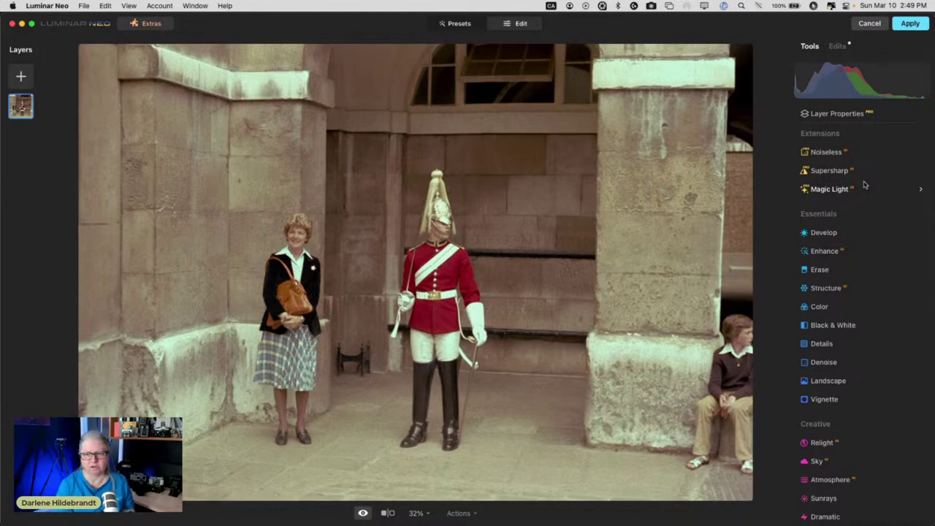
# Step: Compare the fully edited photo with the original several times
pyautogui.press('\\')
pyautogui.press('\\')
pyautogui.press('\\')
pyautogui.press('\\')
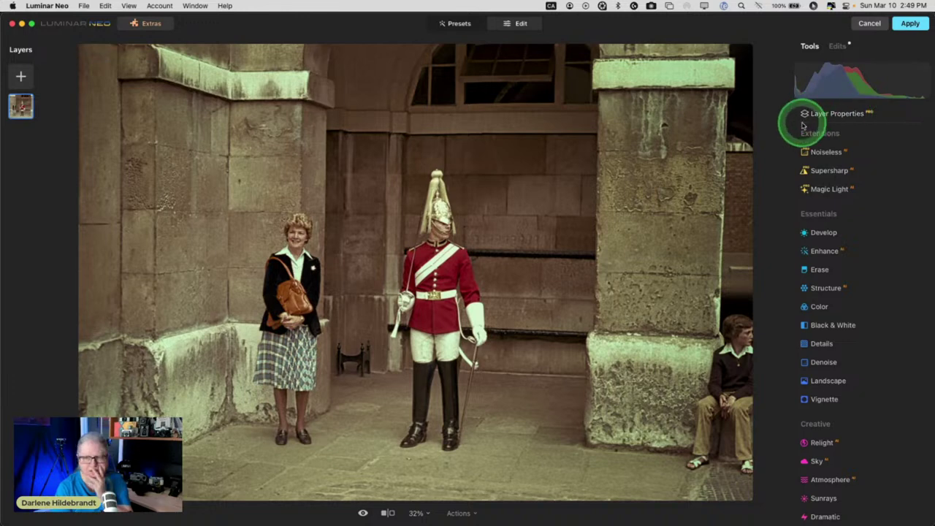
# Step: Apply the Luminar Neo edits, then switch to Photoshop after a look at the Develop adjustments in Lightroom Classic
pyautogui.click(908, 24)
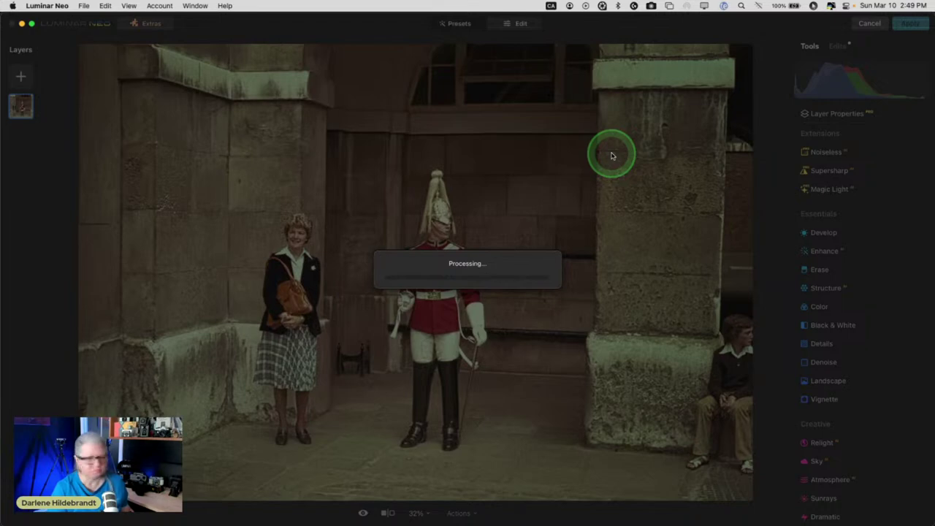
pyautogui.press('super+Tab')
pyautogui.press('super+Tab')
pyautogui.press('super+Tab')
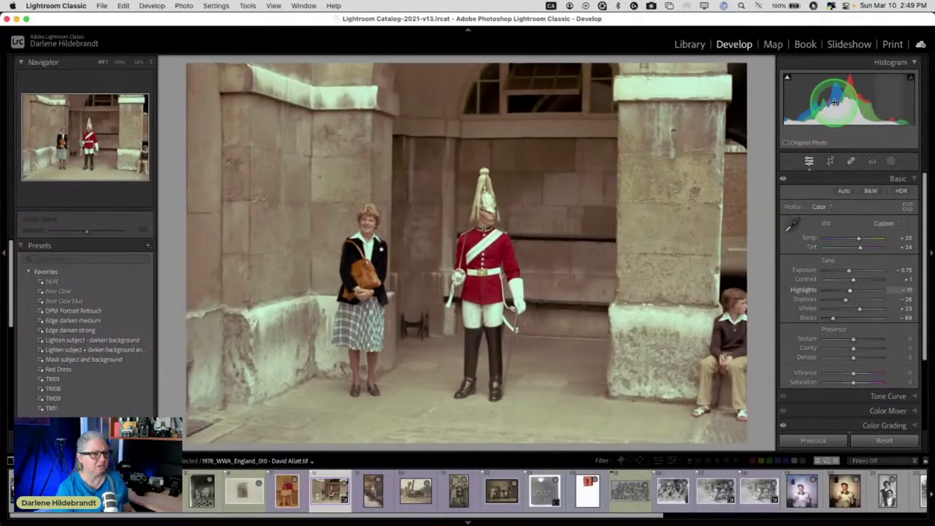
pyautogui.click(872, 396)
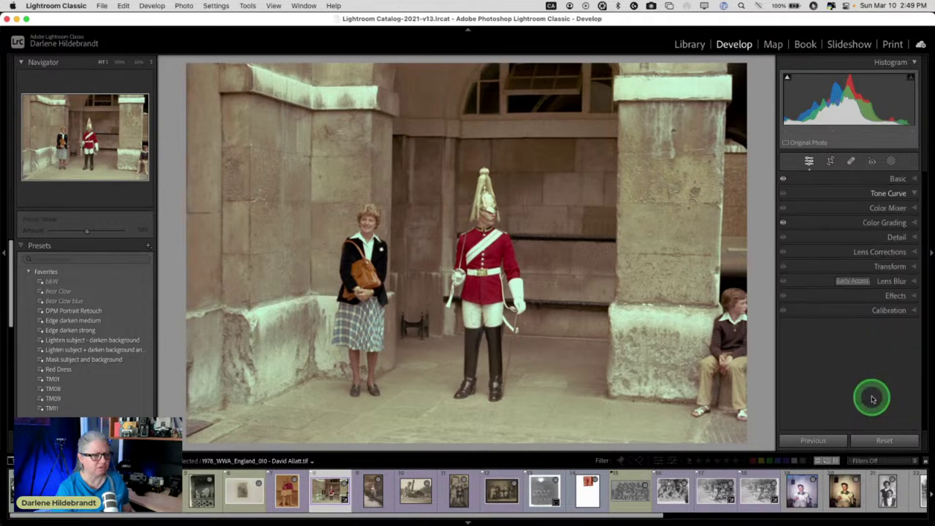
pyautogui.click(881, 193)
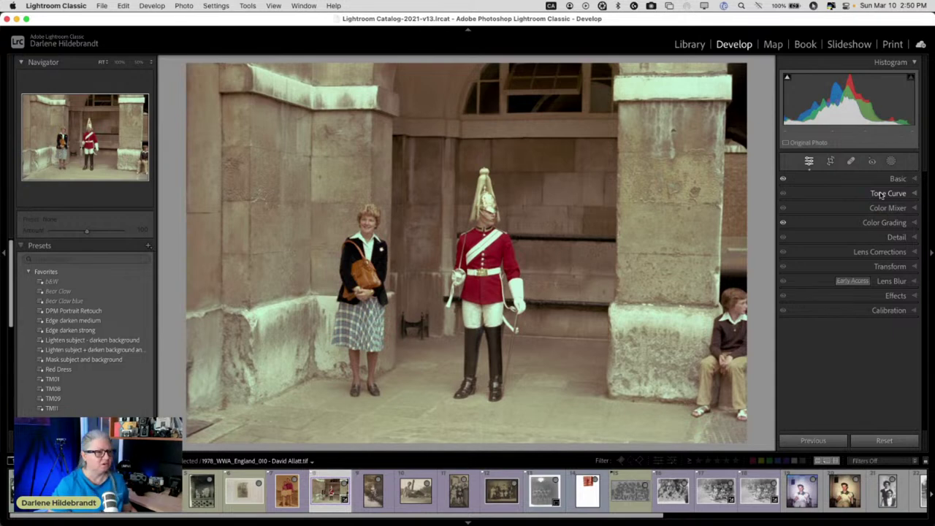
pyautogui.press('super+Tab')
pyautogui.press('super+Tab')
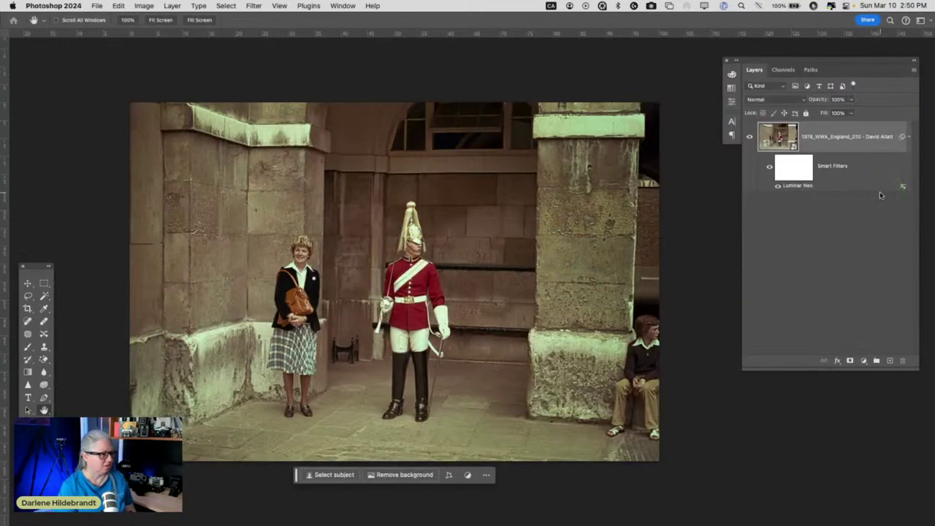
# Step: Float the Adjustments panel over the workspace beside the photo and enlarge it to show more single adjustments
pyautogui.moveTo(617, 195); pyautogui.dragTo(597, 196)
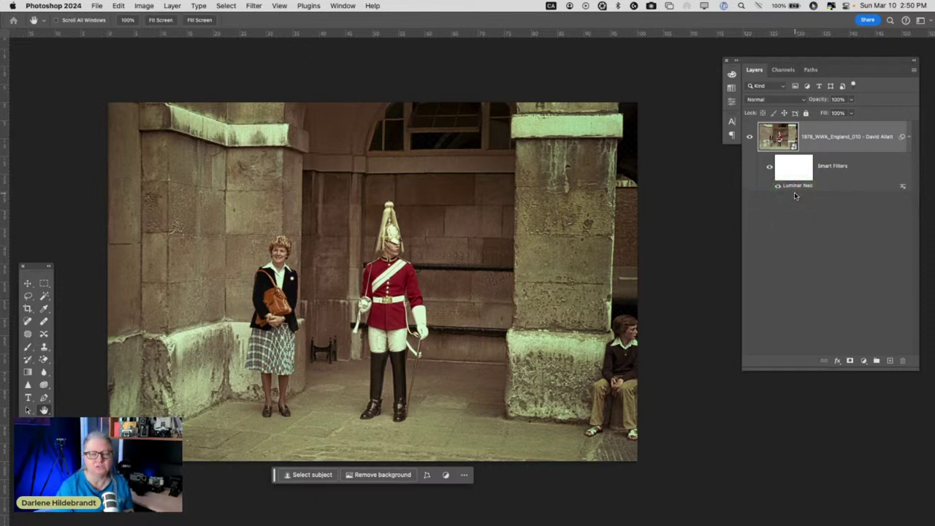
pyautogui.click(507, 192)
pyautogui.scroll(-2, 507, 192)
pyautogui.hscroll(3, 507, 192)
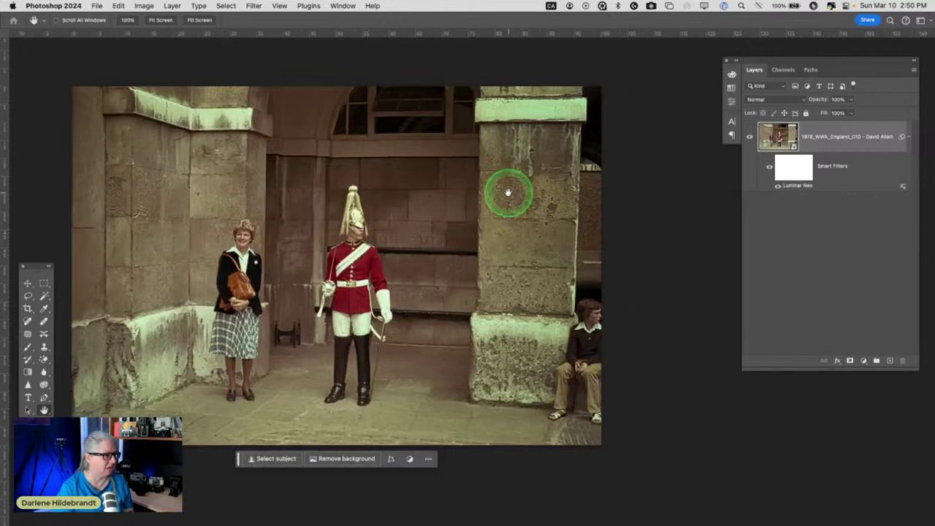
pyautogui.scroll(-2, 507, 192)
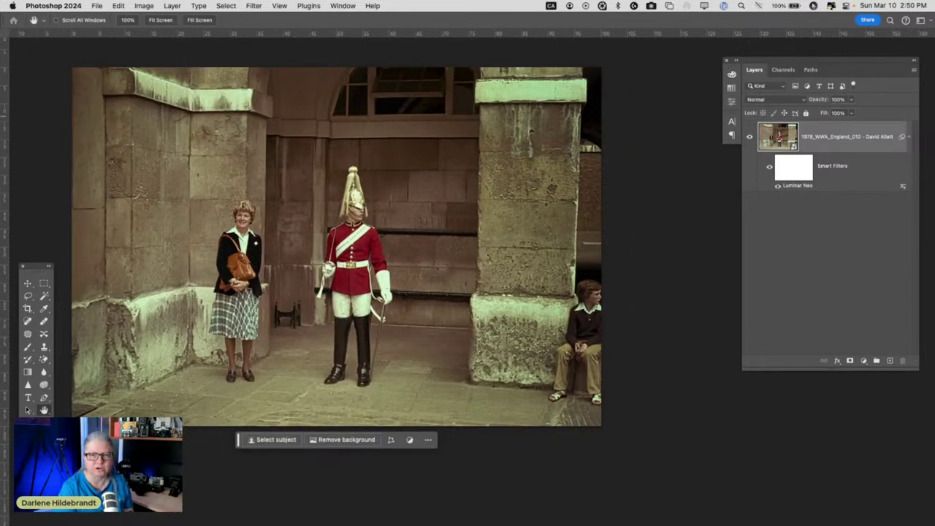
pyautogui.moveTo(899, 165); pyautogui.dragTo(657, 224)
pyautogui.click(661, 354)
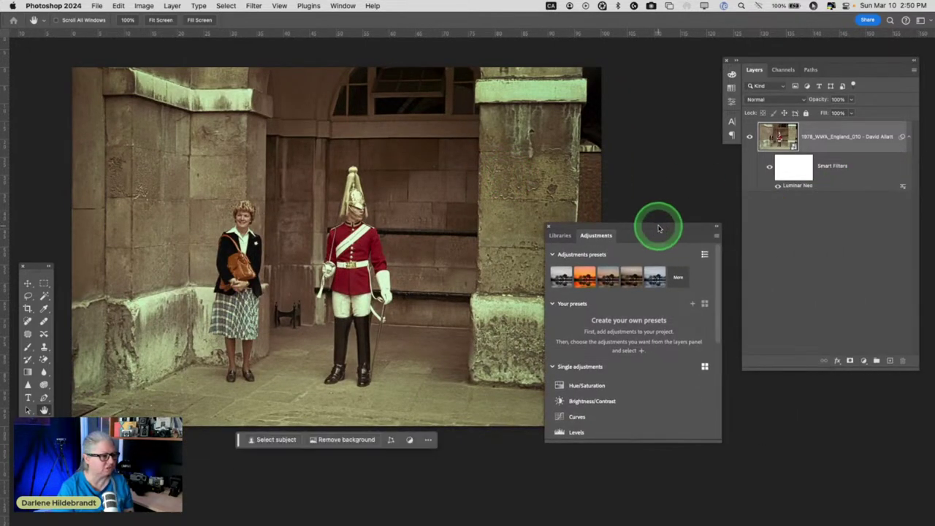
pyautogui.moveTo(643, 442); pyautogui.dragTo(642, 511)
pyautogui.click(660, 268)
pyautogui.moveTo(647, 225); pyautogui.dragTo(637, 154)
pyautogui.click(488, 107)
pyautogui.click(342, 5)
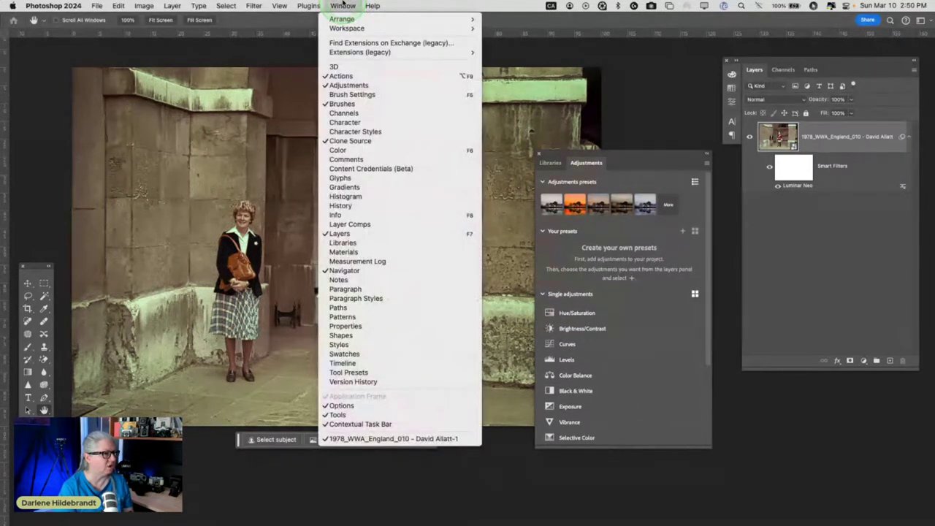
pyautogui.click(664, 92)
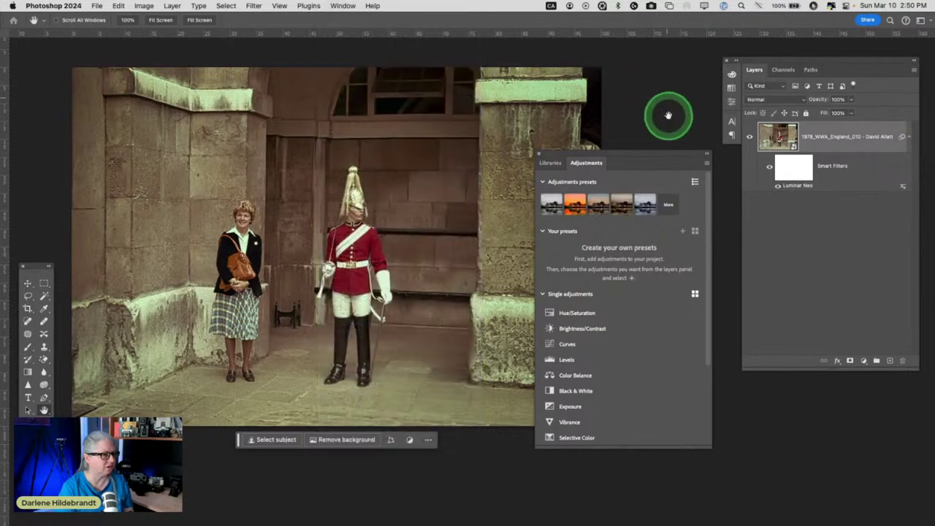
# Step: Add a Color Lookup adjustment layer above the photo's smart object
pyautogui.scroll(-5, 655, 323)
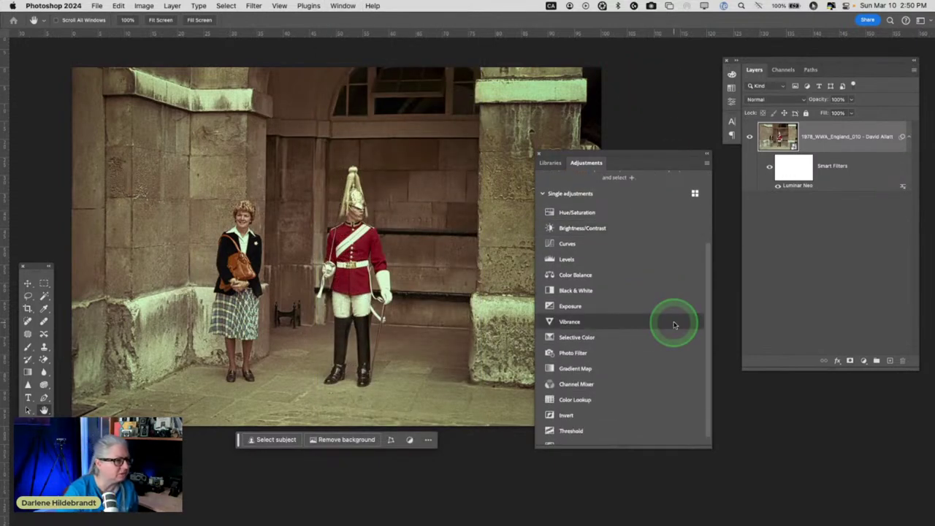
pyautogui.scroll(-1, 674, 325)
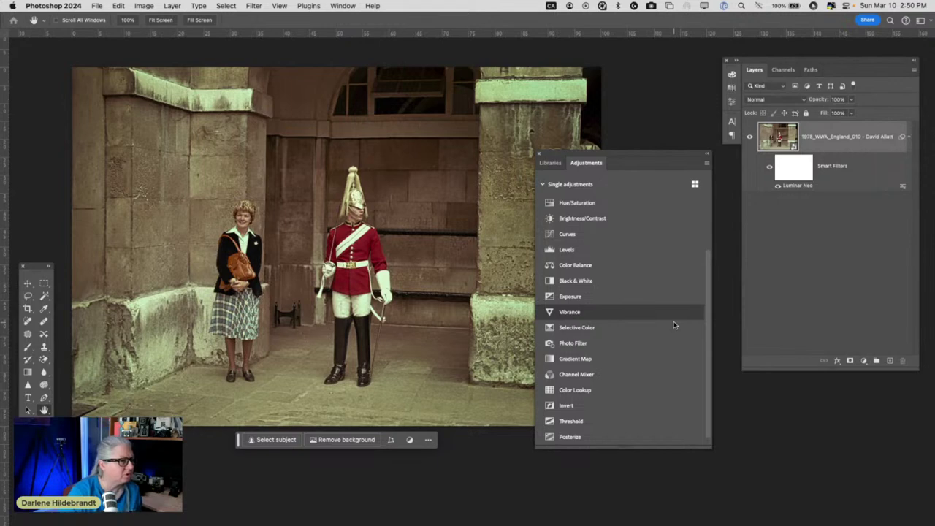
pyautogui.click(612, 310)
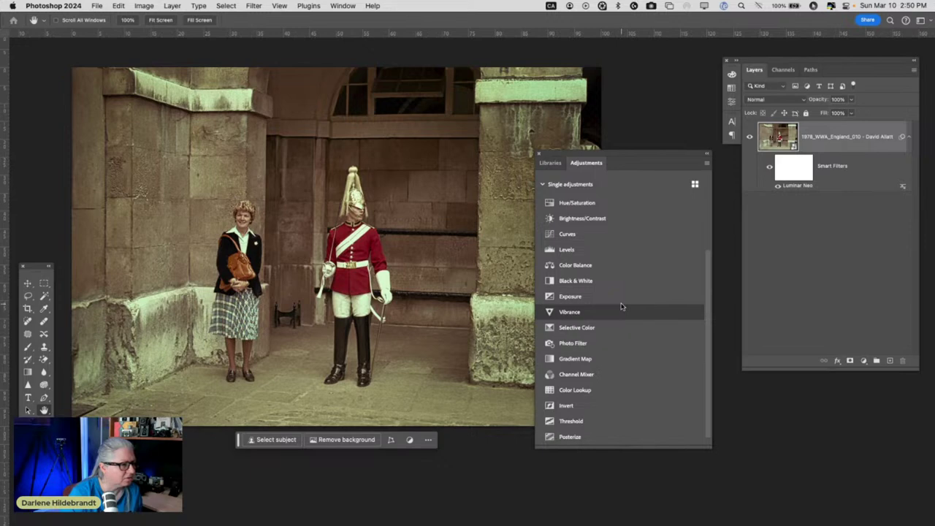
pyautogui.click(588, 389)
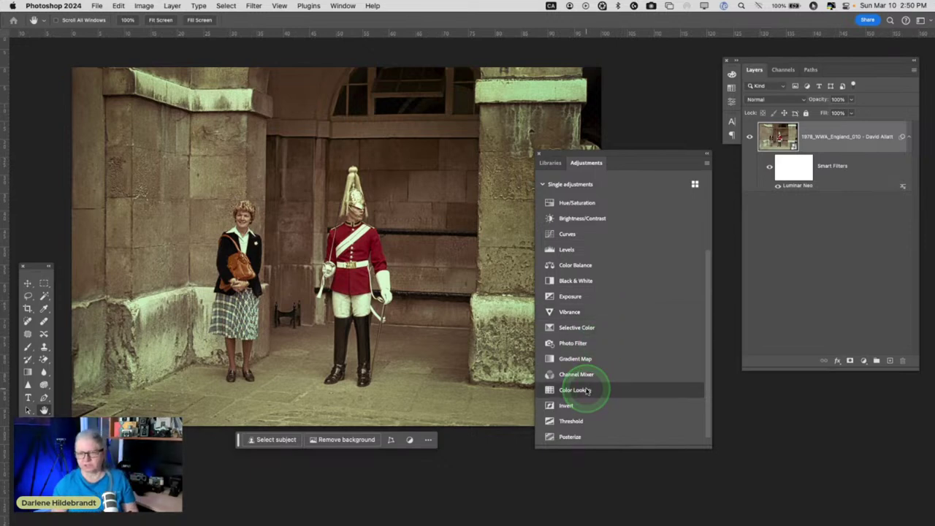
pyautogui.click(587, 390)
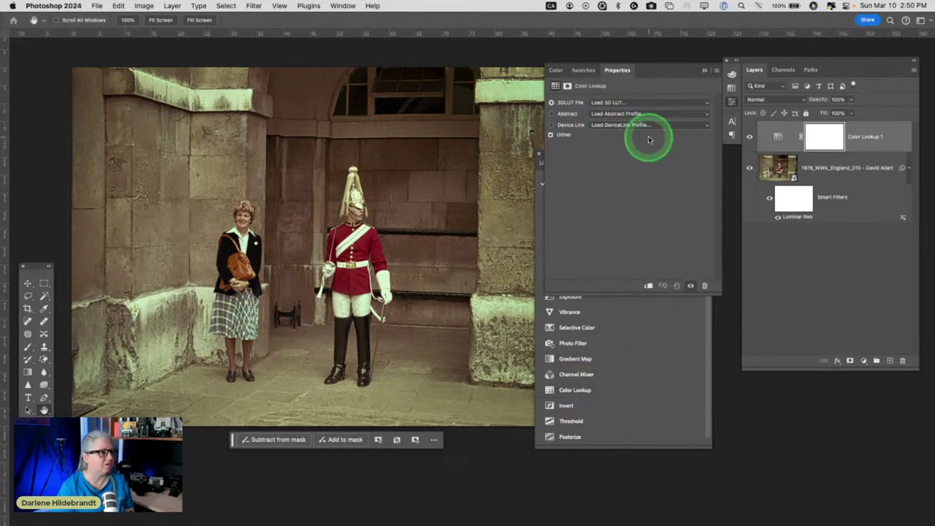
# Step: Load the EdgyAmber.3DL LUT into the Color Lookup layer and set the layer's opacity to 20%
pyautogui.click(619, 103)
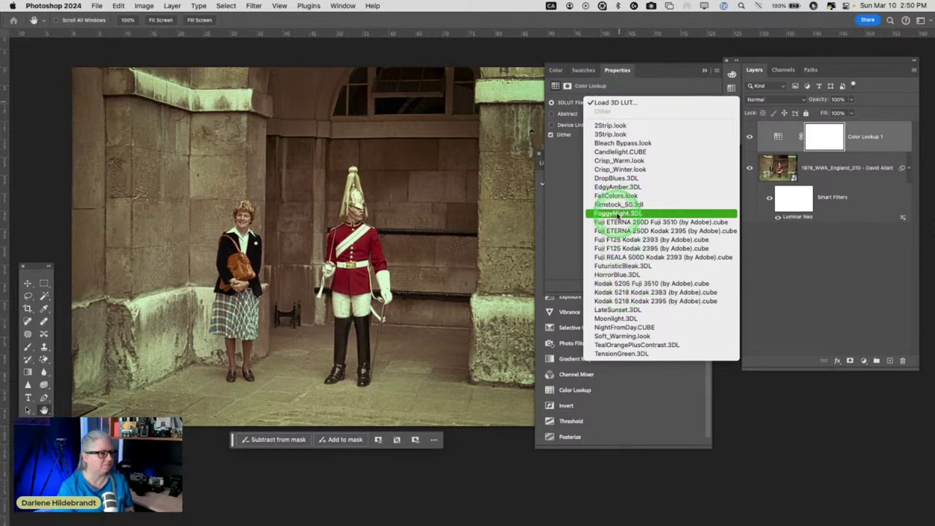
pyautogui.click(605, 186)
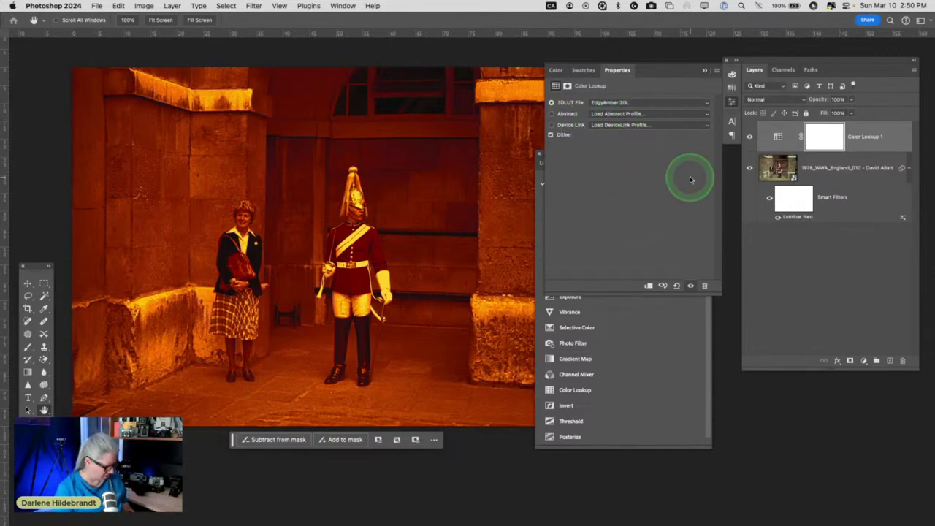
pyautogui.press('v')
pyautogui.press('2')
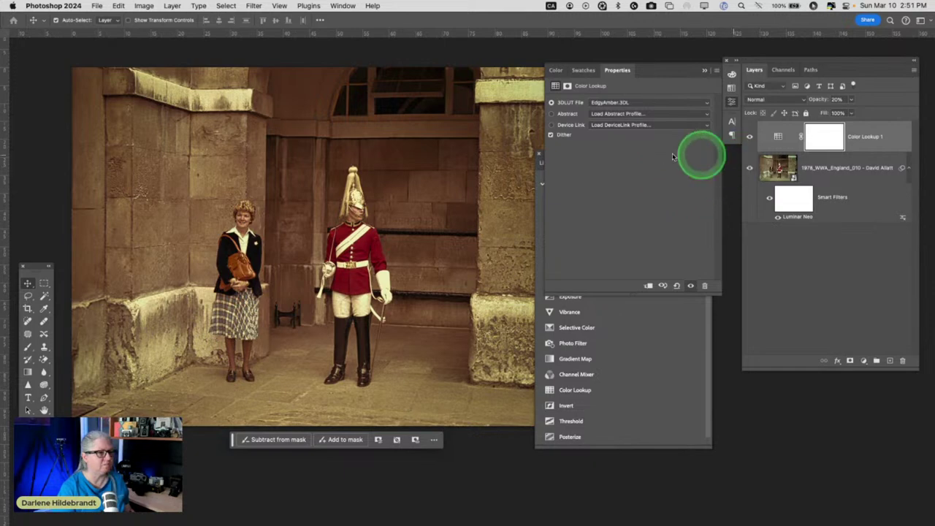
# Step: Delete the Color Lookup layer and put the Properties and Adjustments panels away to clear the view of the photo
pyautogui.moveTo(894, 142); pyautogui.dragTo(902, 360)
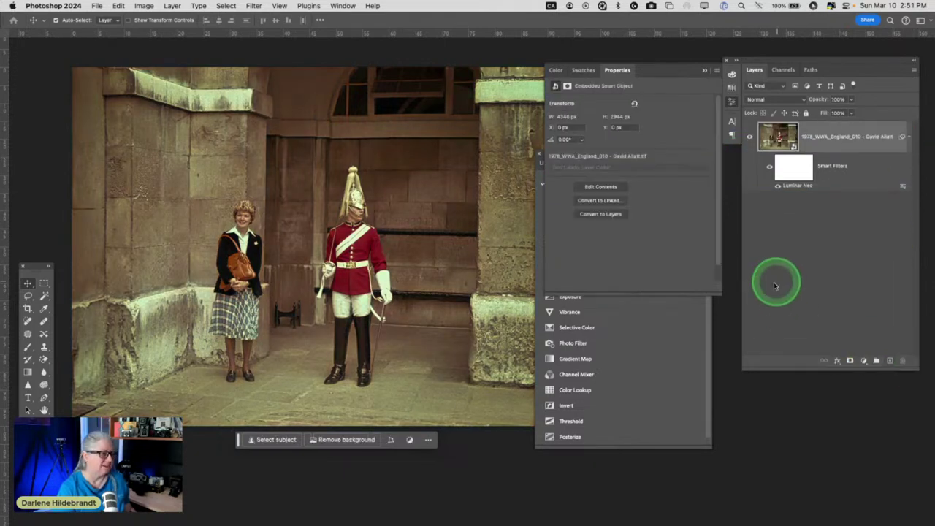
pyautogui.click(705, 72)
pyautogui.moveTo(638, 163); pyautogui.dragTo(659, 190)
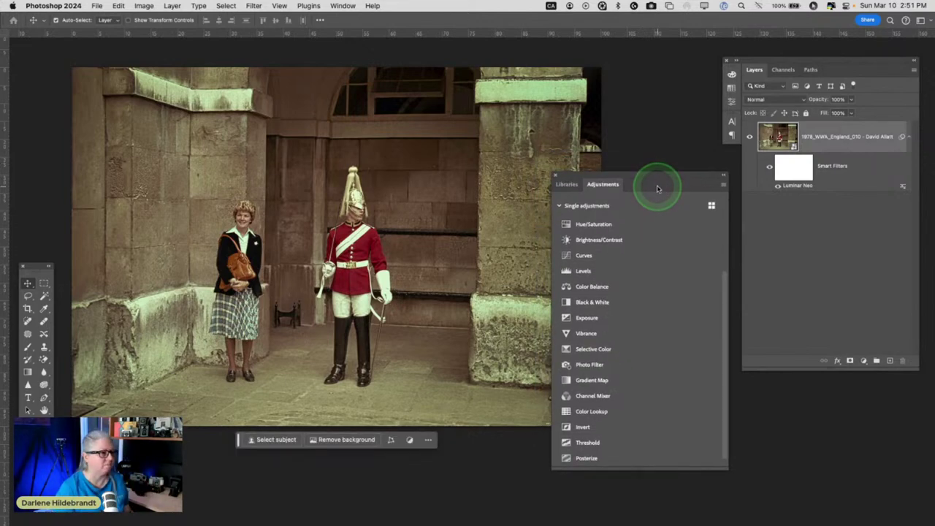
pyautogui.scroll(3, 635, 248)
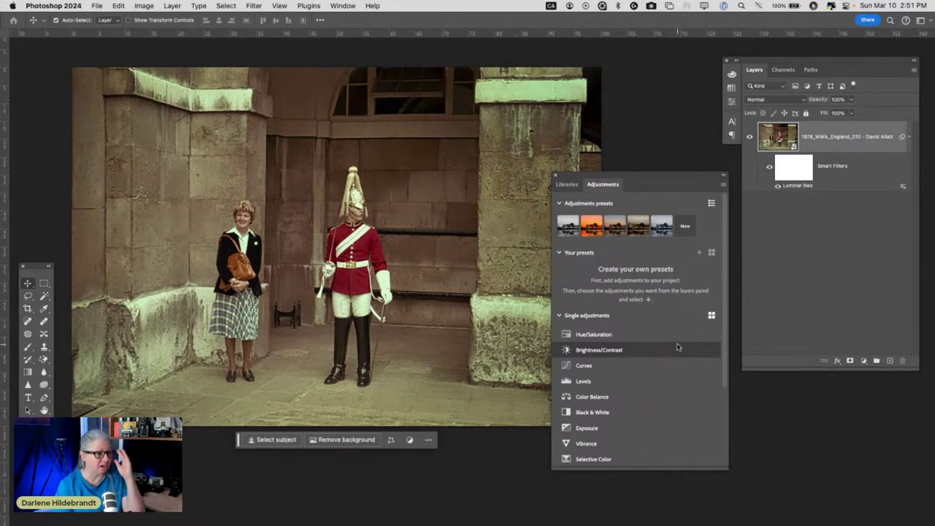
pyautogui.moveTo(594, 292); pyautogui.dragTo(650, 171)
pyautogui.click(750, 282)
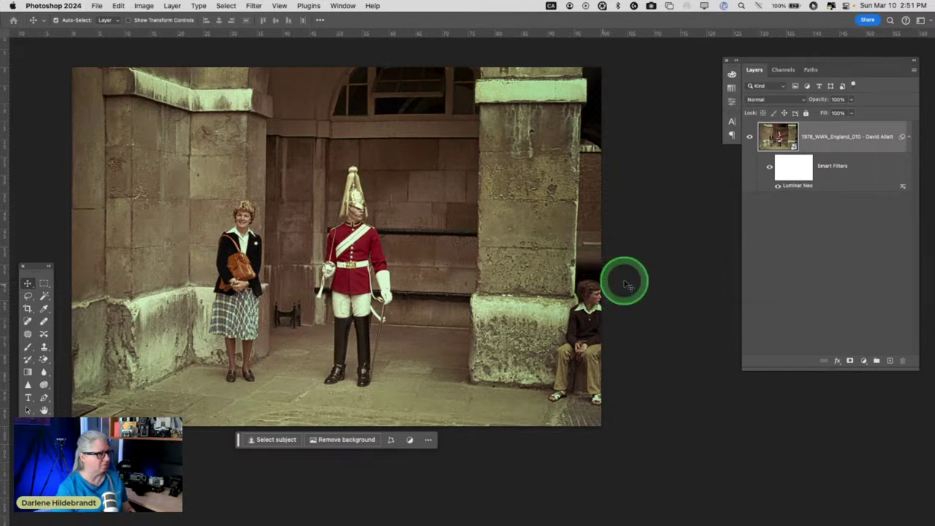
# Step: Save and close the edited photo in Photoshop, and return to the Library grid in Lightroom Classic
pyautogui.press('super+Tab')
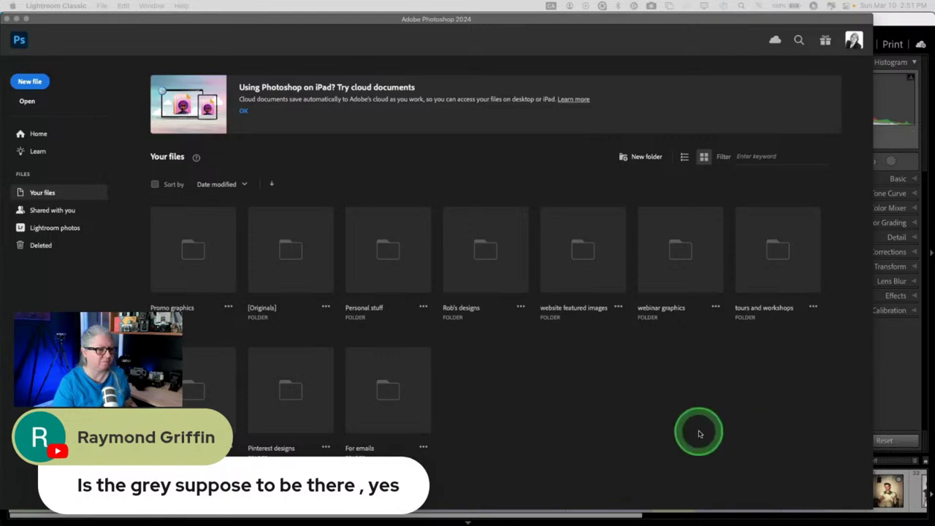
pyautogui.click(892, 358)
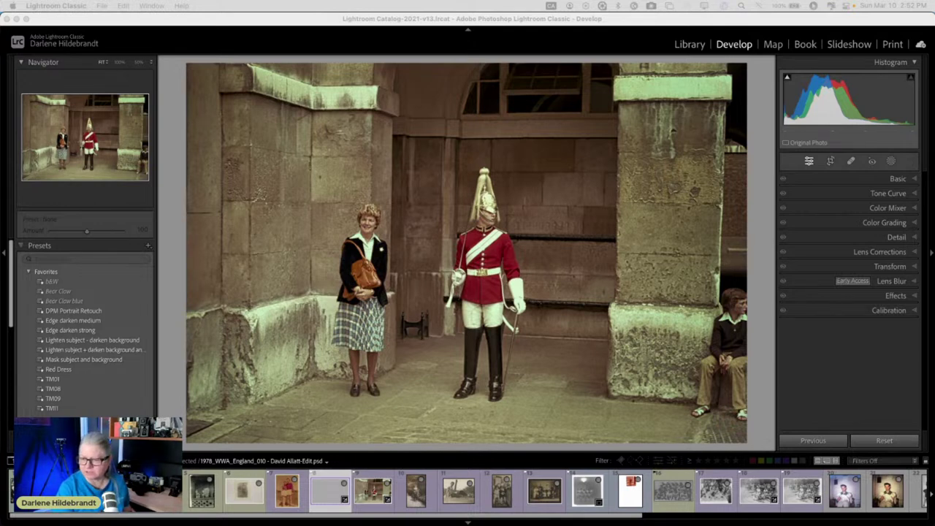
pyautogui.click(757, 328)
pyautogui.press('g')
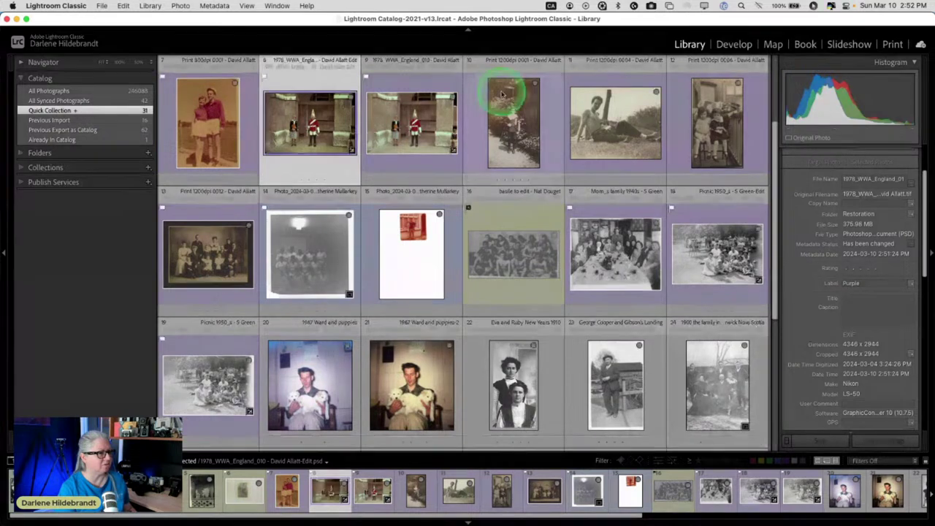
# Step: Make a virtual copy of the original guard TIFF in the Quick Collection, look for it in the grid, and undo the copy
pyautogui.click(400, 128)
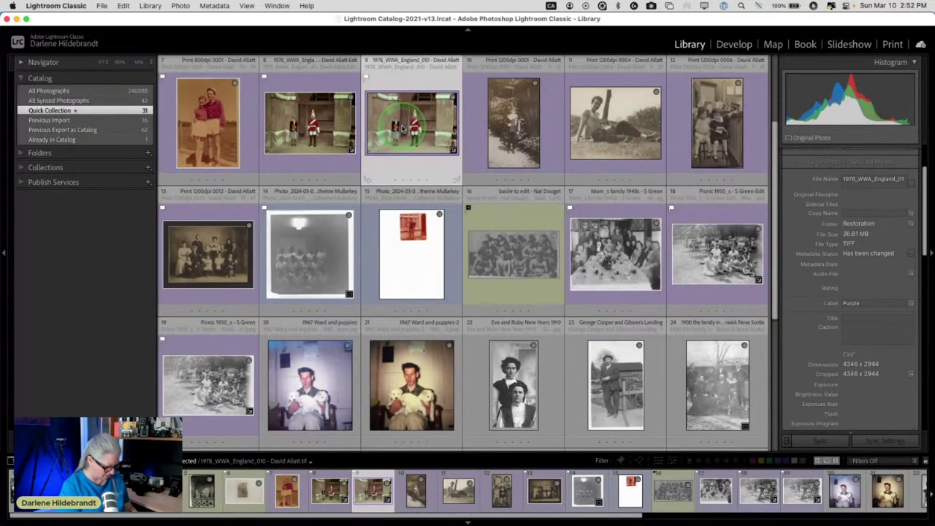
pyautogui.press('super+apostrophe')
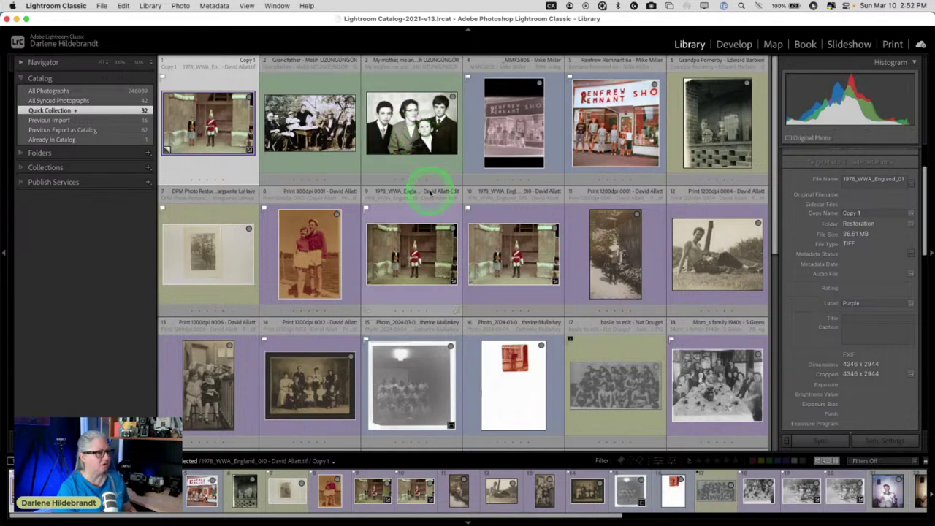
pyautogui.scroll(-5, 430, 191)
pyautogui.scroll(-2, 429, 191)
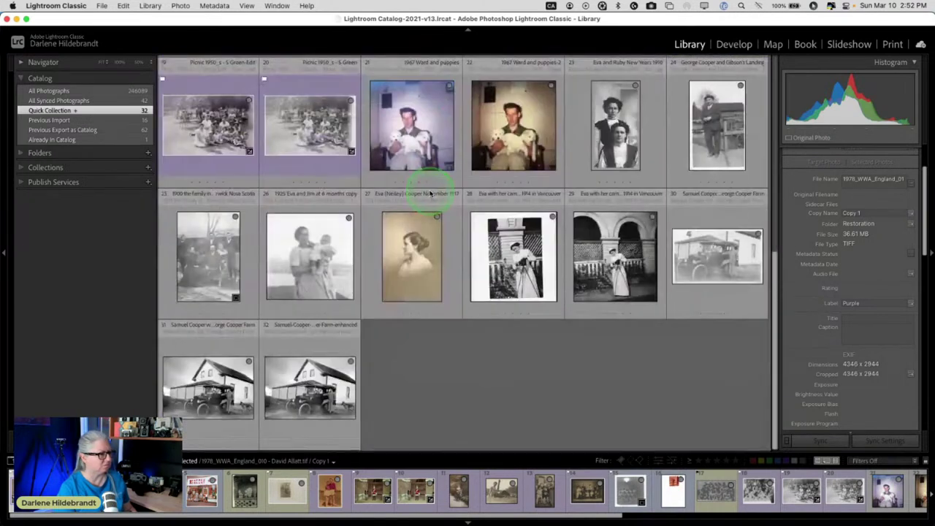
pyautogui.scroll(10, 429, 191)
pyautogui.click(429, 191)
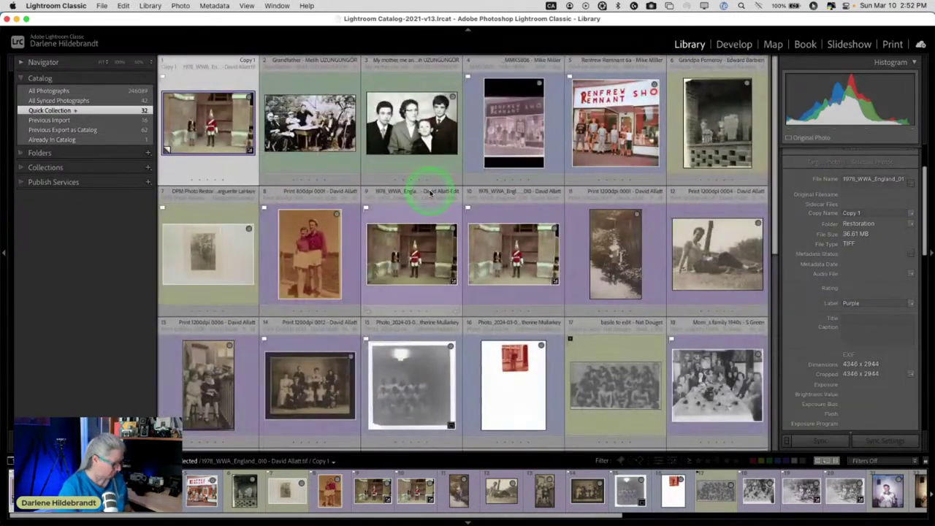
pyautogui.press('super+z')
# Step: Create a virtual copy of the original guard TIFF placed directly after it in the grid, and open the copy in Develop
pyautogui.click(422, 243)
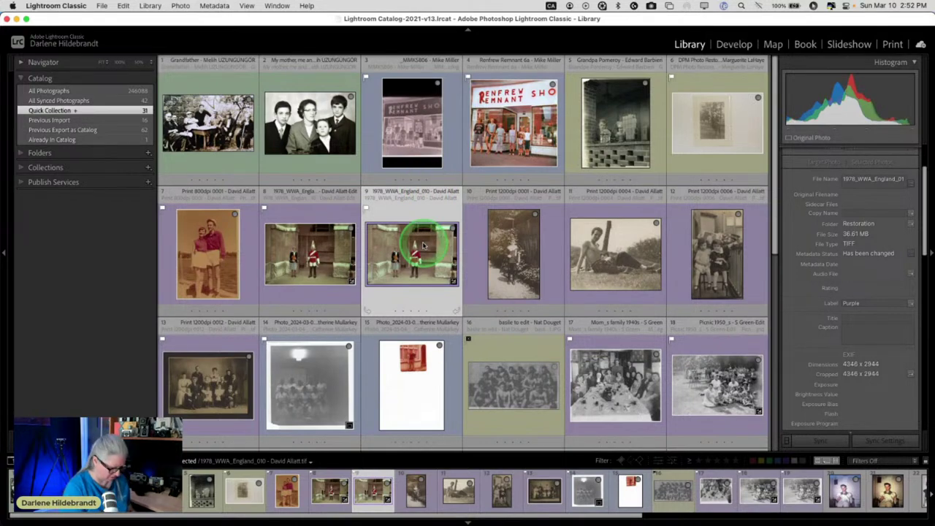
pyautogui.press('super+apostrophe')
pyautogui.scroll(-2, 422, 243)
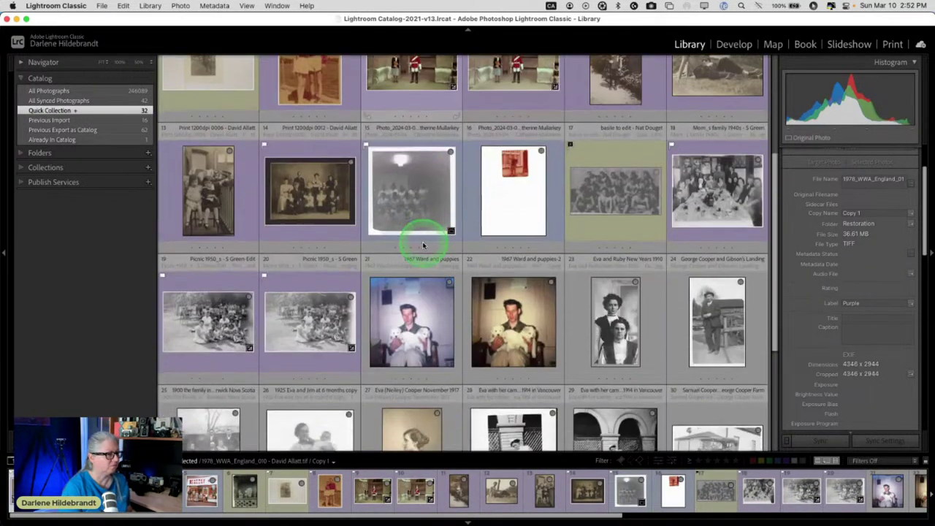
pyautogui.scroll(3, 422, 244)
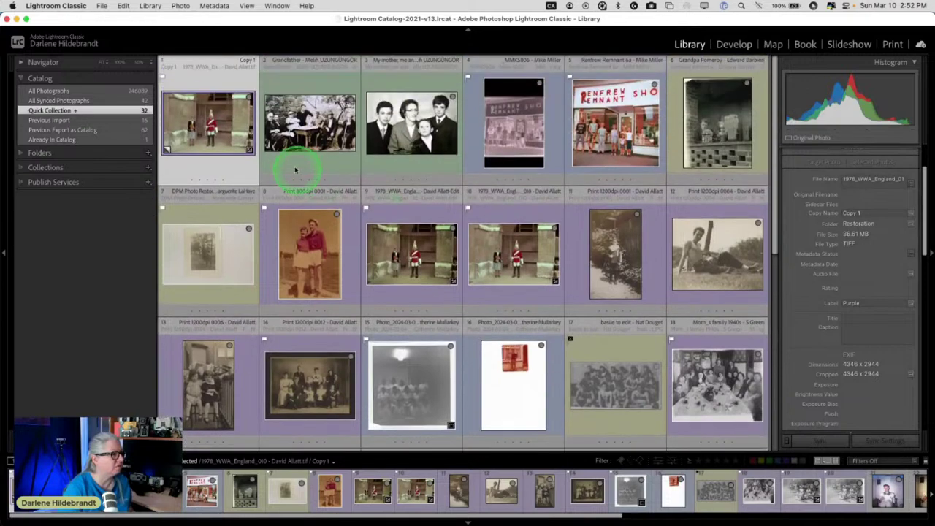
pyautogui.moveTo(199, 117); pyautogui.dragTo(531, 245)
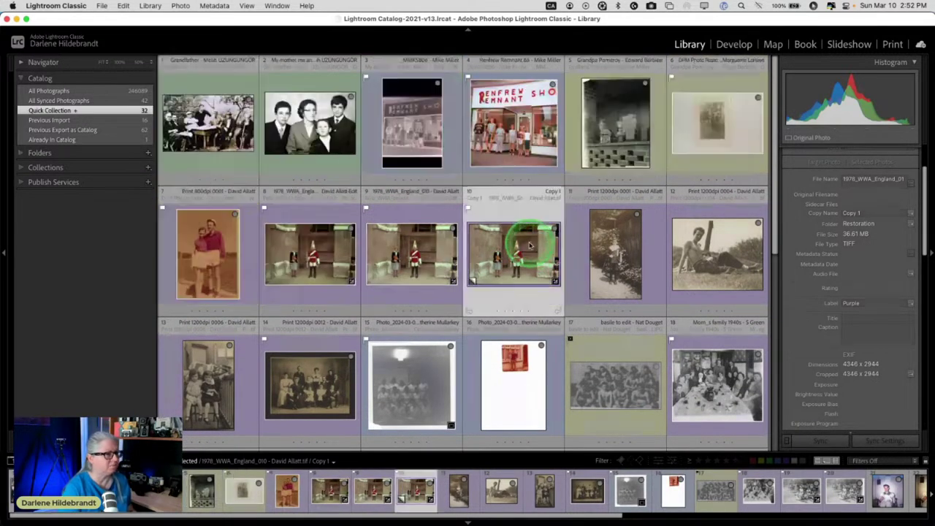
pyautogui.press('d')
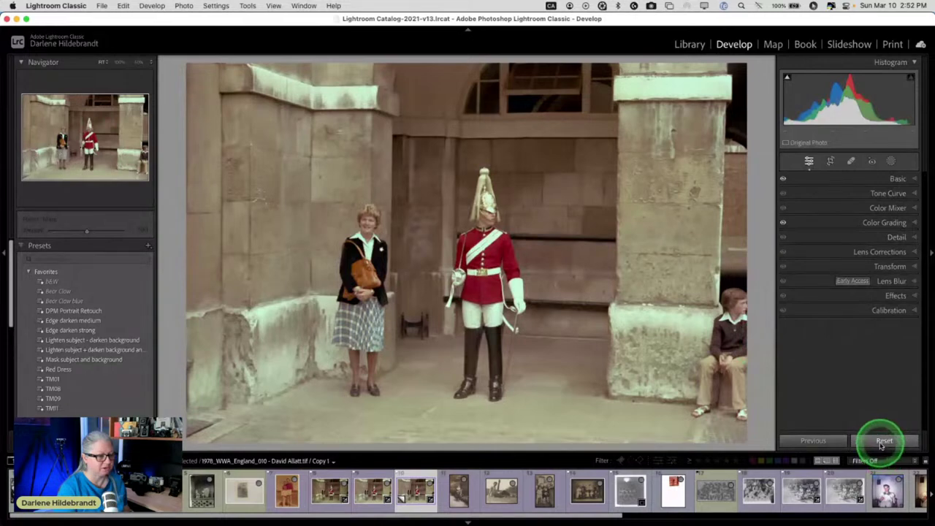
# Step: Reset the virtual copy's Develop settings and move it ahead of the other guard photos in the Library grid
pyautogui.click(883, 441)
pyautogui.press('g')
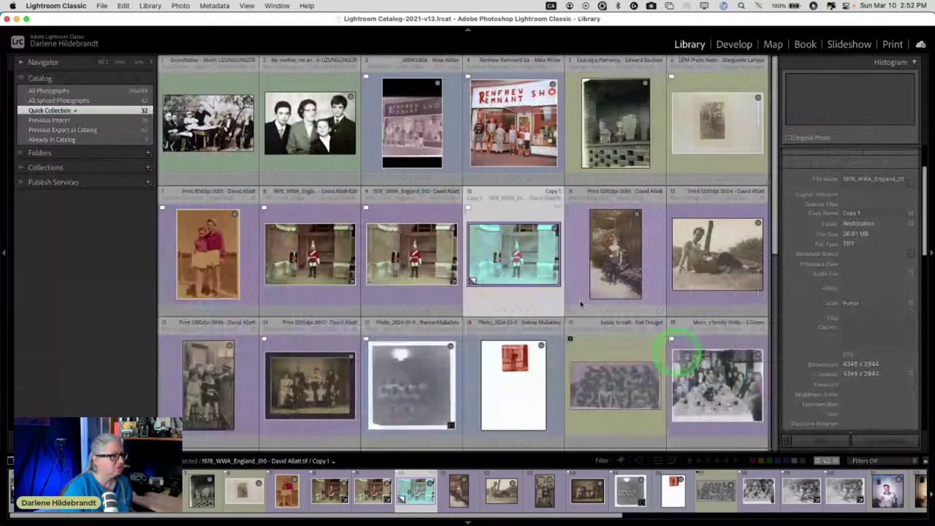
pyautogui.moveTo(515, 254); pyautogui.dragTo(260, 246)
# Step: Compare the reset virtual copy, the original TIFF and the Photoshop edit together in Survey view with the side panels hidden
pyautogui.click(416, 257)
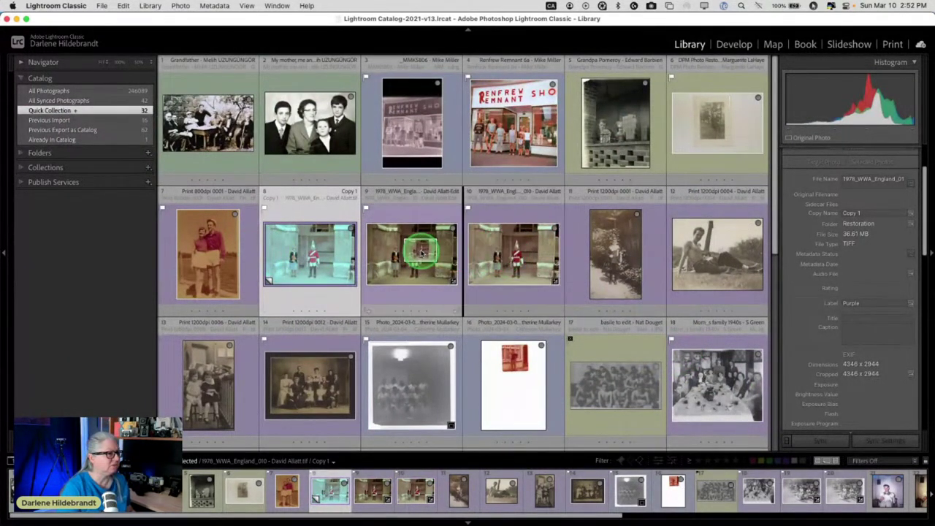
pyautogui.click(328, 252)
pyautogui.keyDown('shift'); pyautogui.click(490, 264); pyautogui.keyUp('shift')
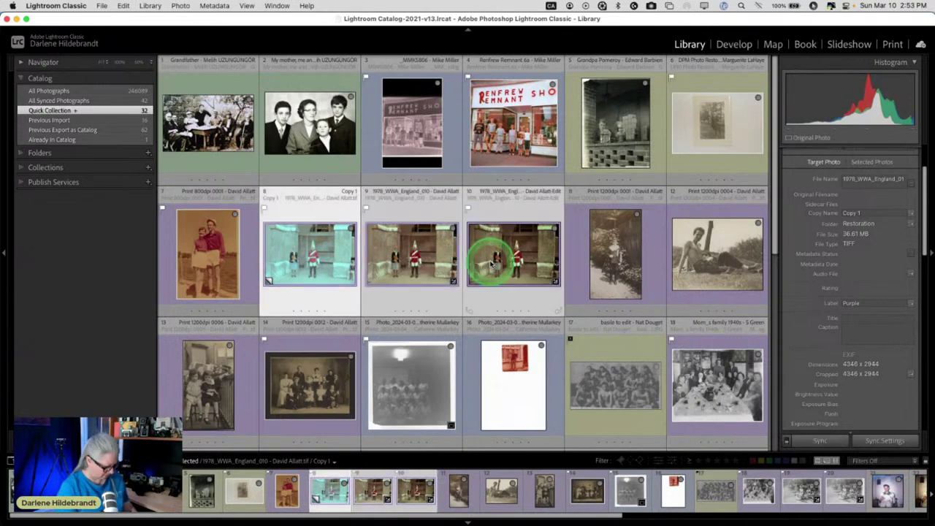
pyautogui.press('n')
pyautogui.hotkey('shift', 'Tab')
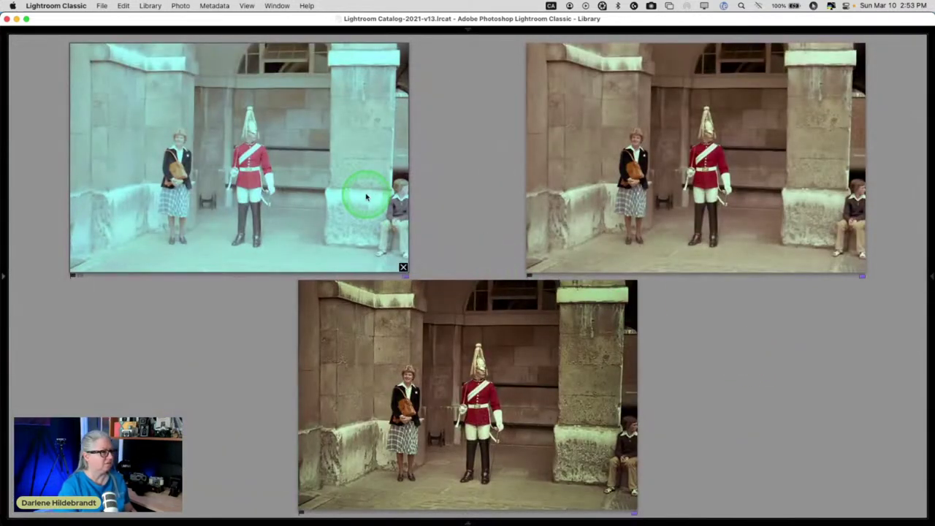
pyautogui.click(720, 166)
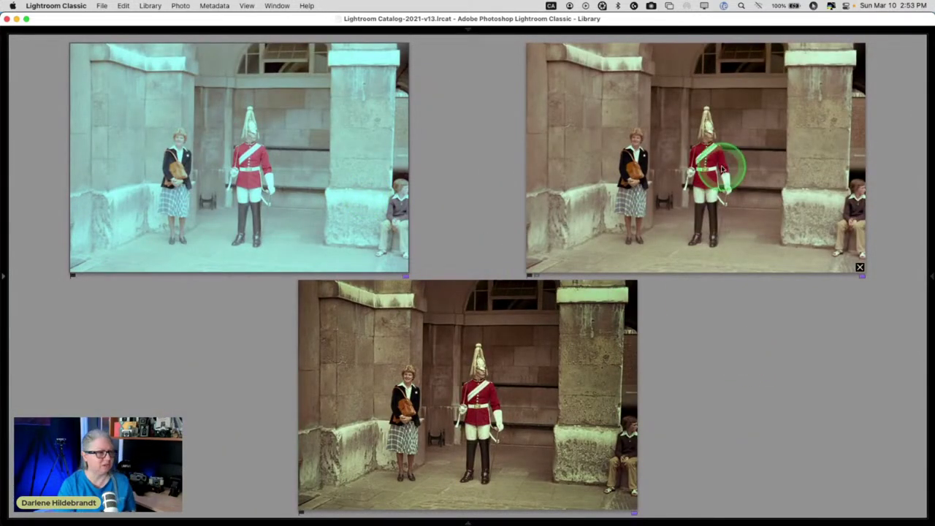
pyautogui.click(574, 371)
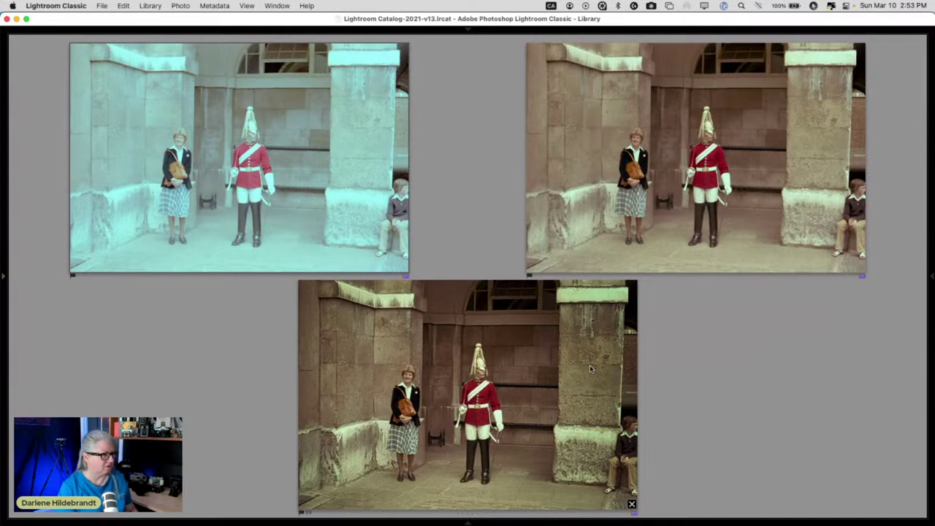
# Step: Drop the virtual copy from the selection and compare the guard TIFF with the edited PSD in Compare view, zoomed in with file names displayed
pyautogui.press('g')
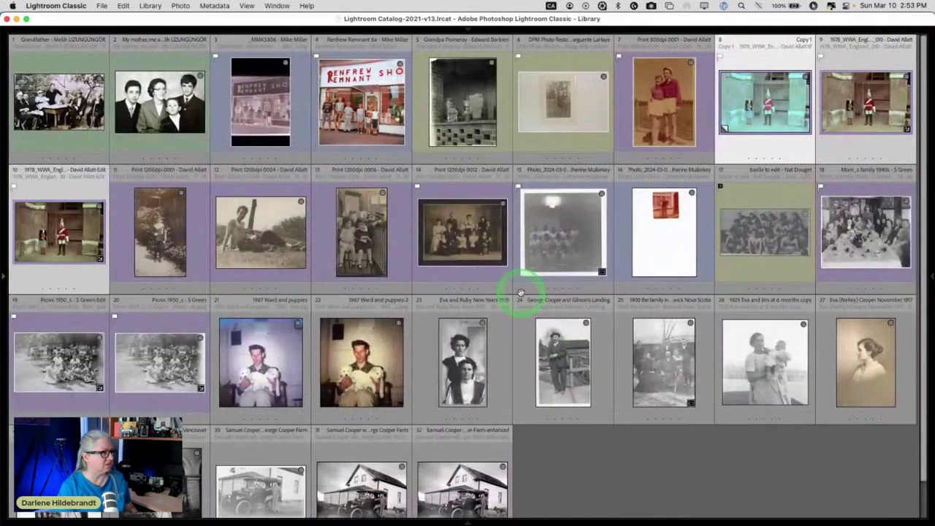
pyautogui.press('/')
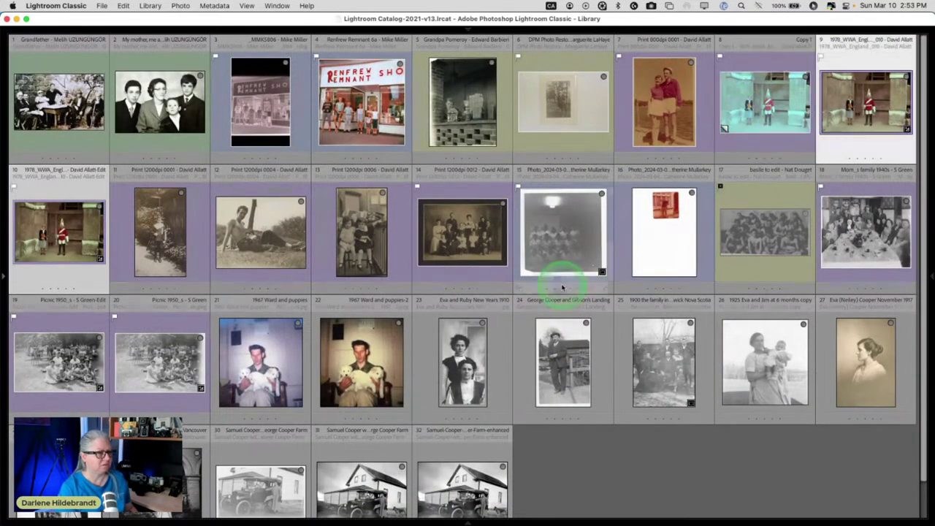
pyautogui.press('c')
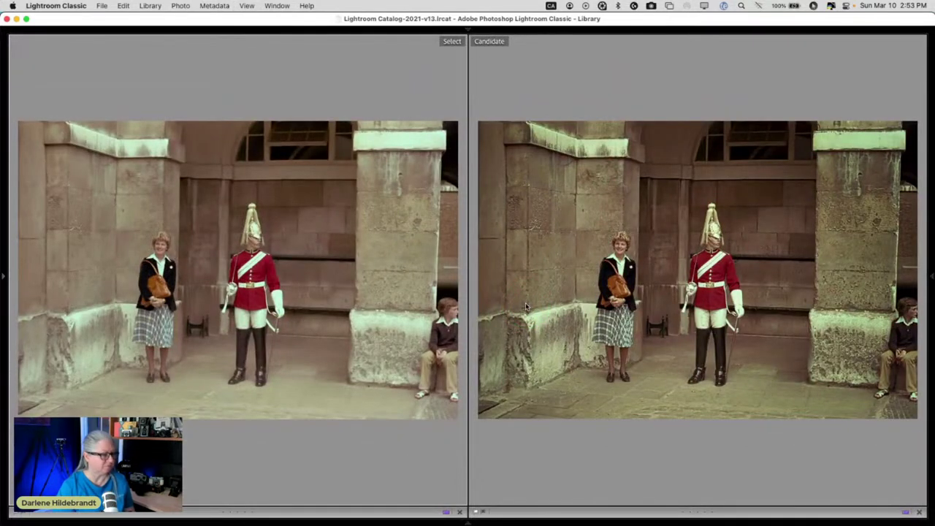
pyautogui.press('g')
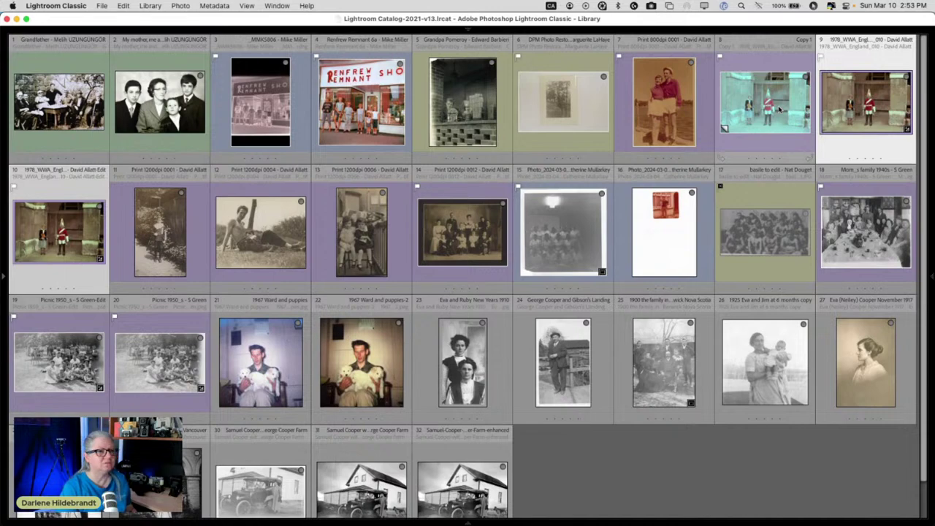
pyautogui.press('c')
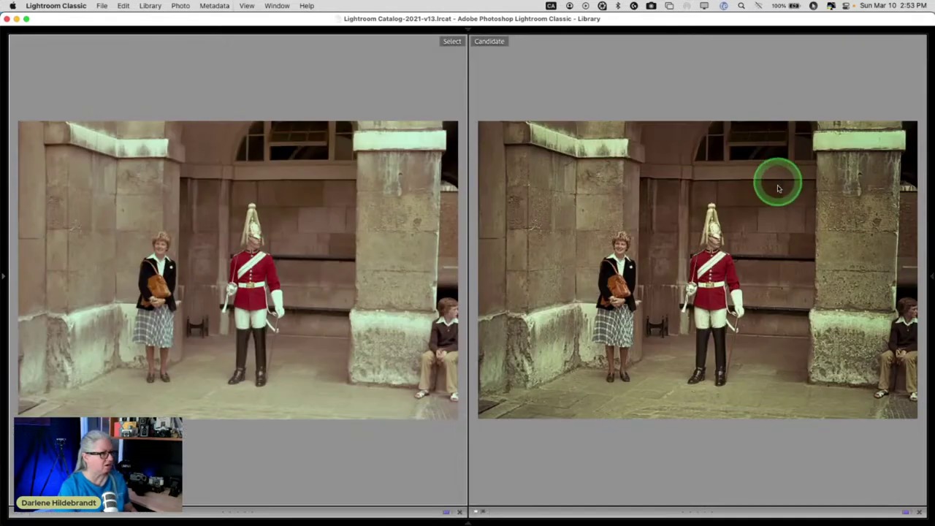
pyautogui.press('i')
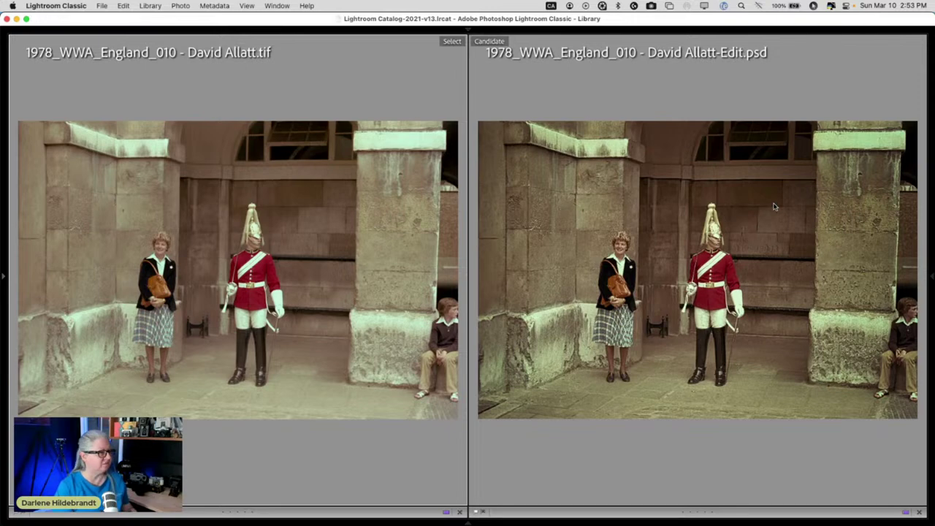
pyautogui.click(774, 207)
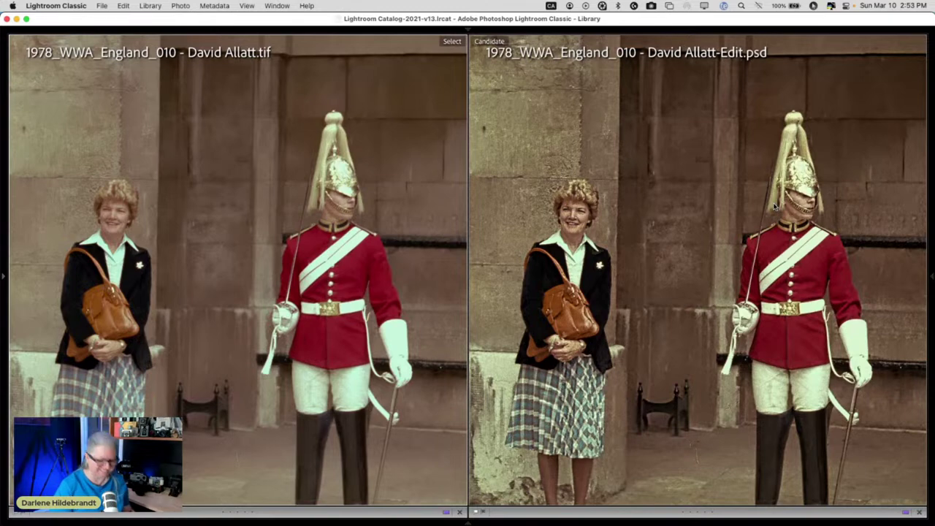
# Step: Return to the Library grid with the panels restored, select the edited guard PSD, and browse the Quick Collection
pyautogui.press('g')
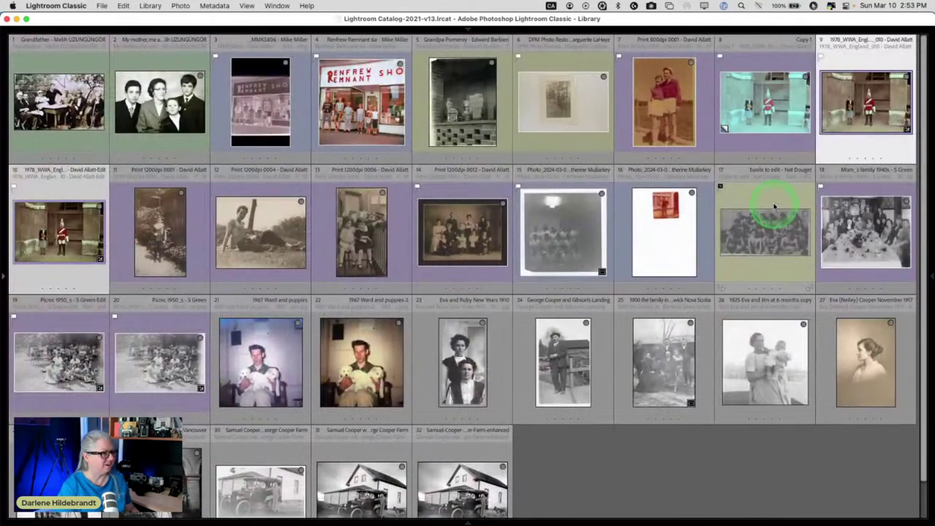
pyautogui.hotkey('shift', 'Tab')
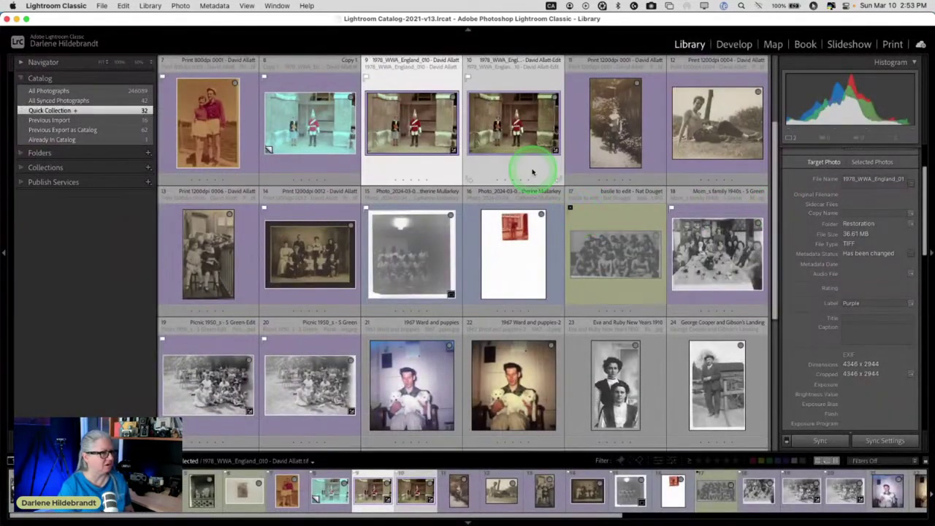
pyautogui.click(531, 169)
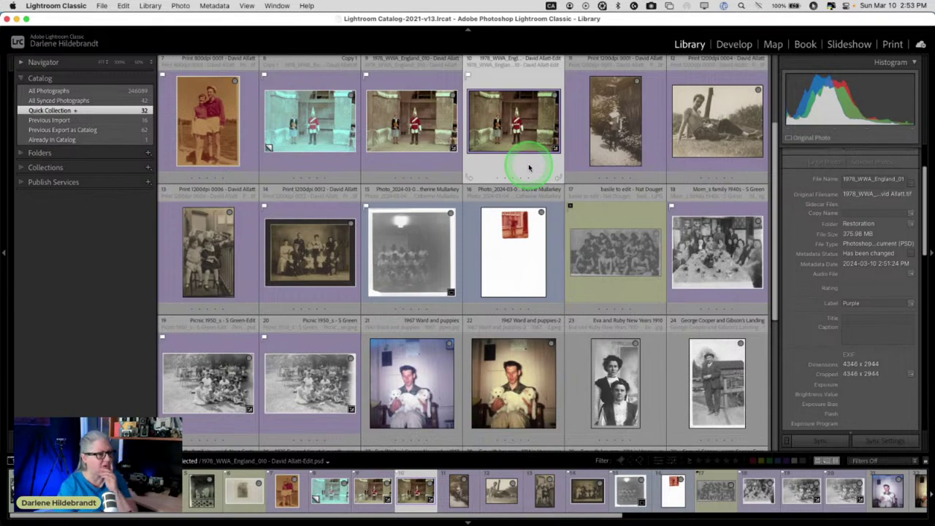
pyautogui.scroll(-2, 528, 168)
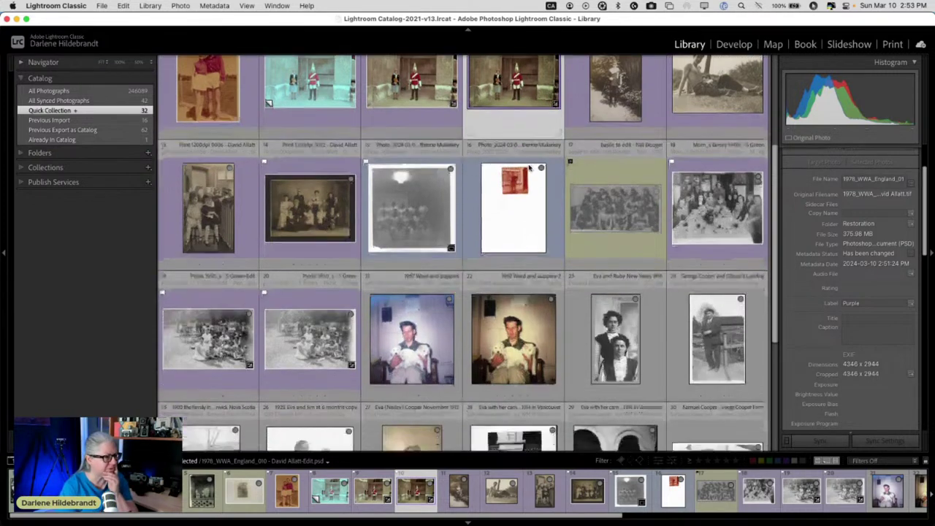
pyautogui.scroll(5, 528, 168)
pyautogui.scroll(1, 528, 167)
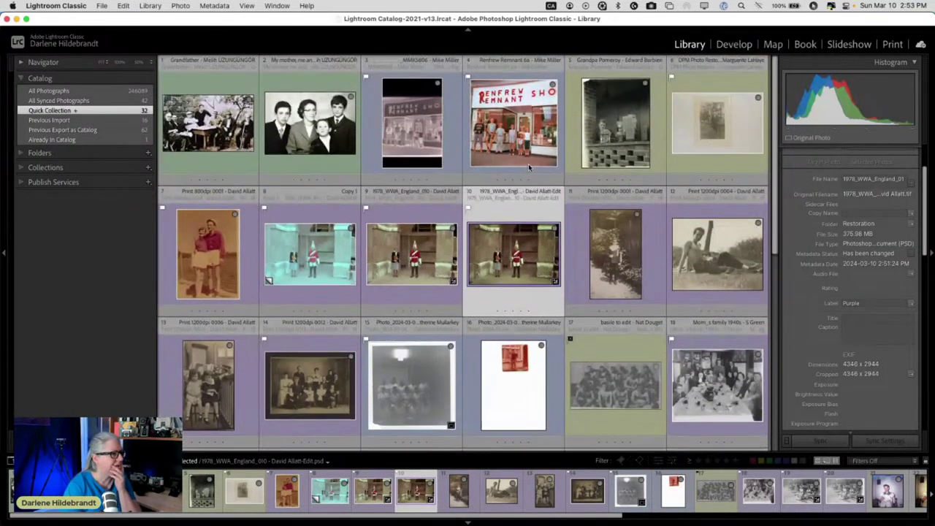
# Step: Select the DNG negative of the Renfrew Remnant storefront in the Quick Collection and look over its neighbouring photos
pyautogui.click(526, 164)
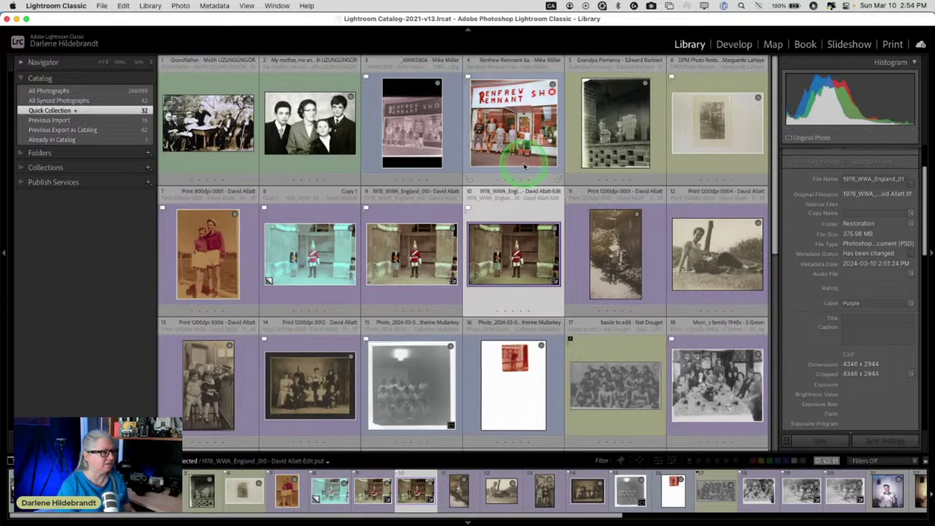
pyautogui.click(423, 133)
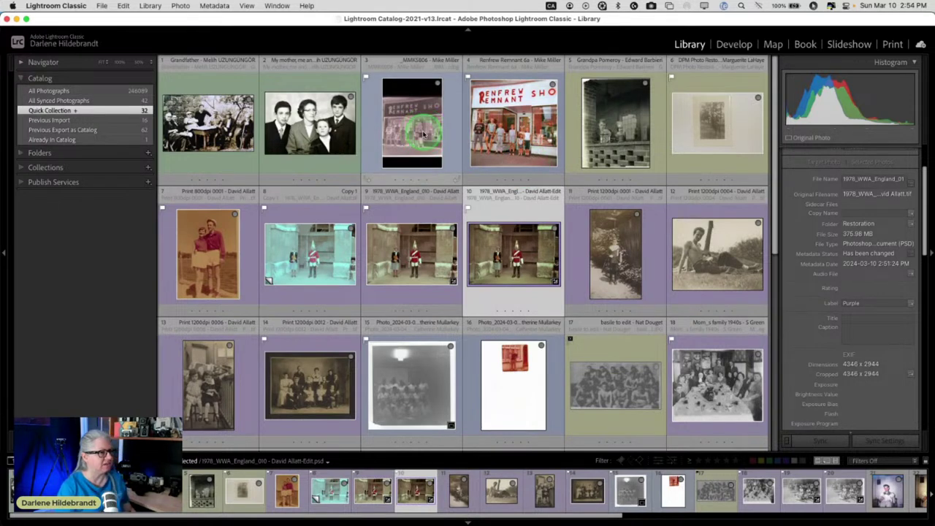
pyautogui.click(423, 134)
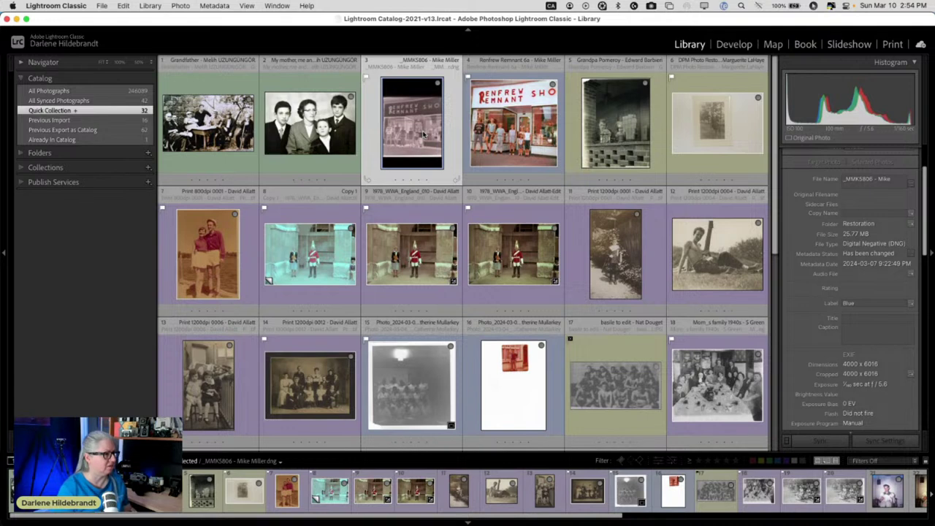
pyautogui.keyDown('super'); pyautogui.click(478, 131); pyautogui.keyUp('super')
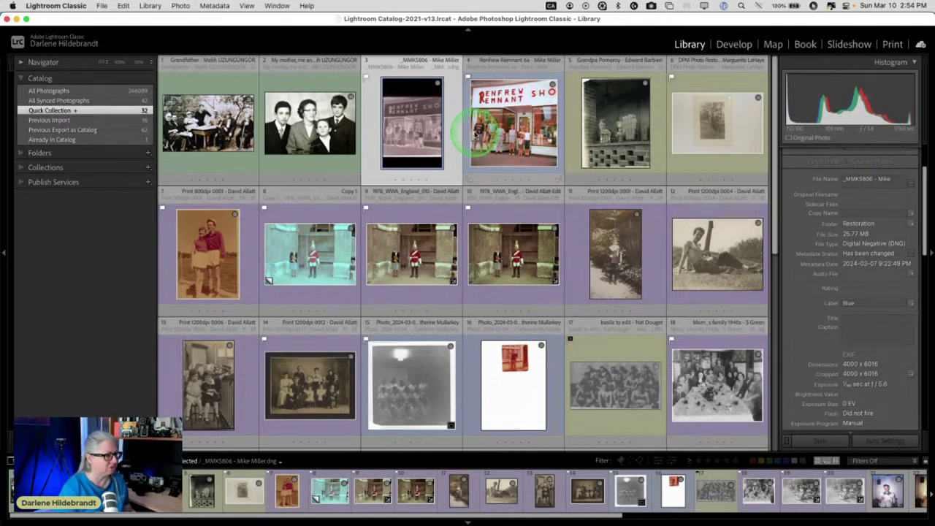
pyautogui.scroll(-1, 409, 241)
pyautogui.keyDown('super'); pyautogui.click(493, 199); pyautogui.keyUp('super')
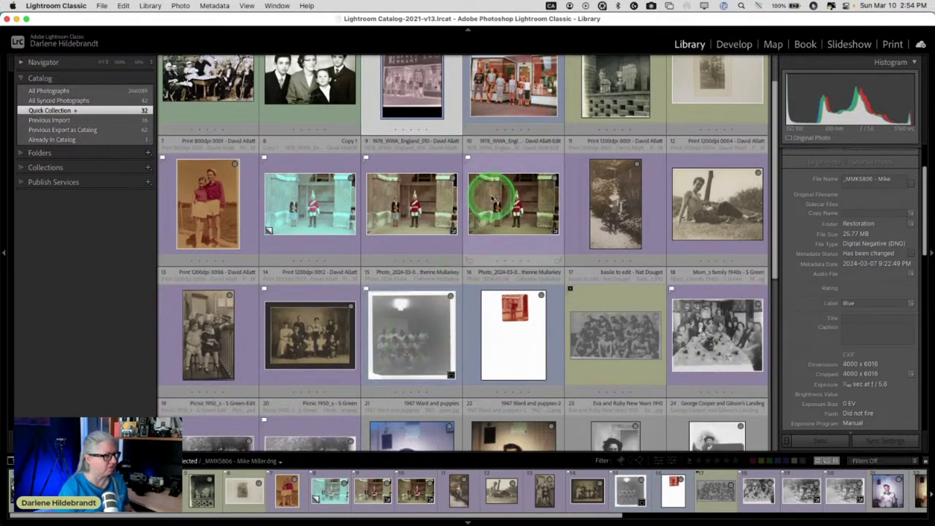
pyautogui.scroll(1, 494, 199)
# Step: Switch to Luminar Neo and open the Renfrew Remnant storefront photo from the Restoration folder for editing
pyautogui.press('super+Tab')
pyautogui.press('super+Tab')
pyautogui.press('super+Tab')
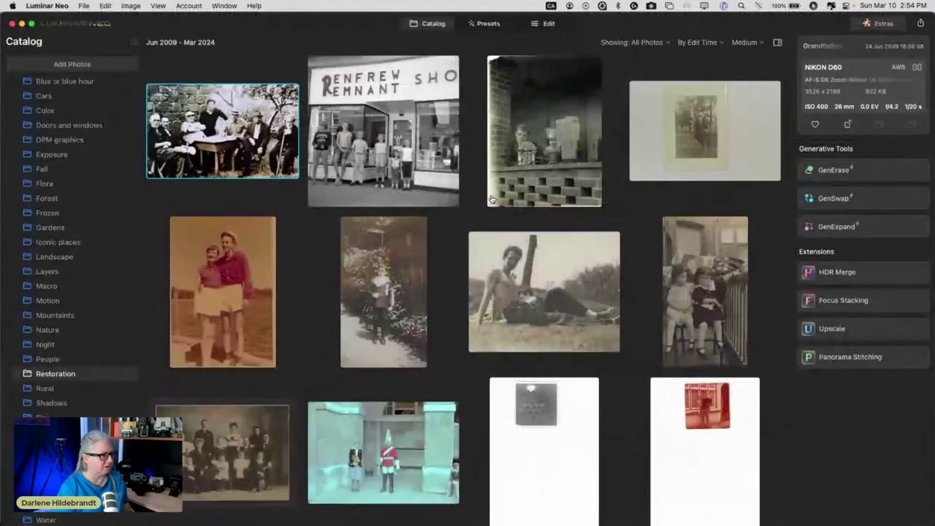
pyautogui.click(492, 197)
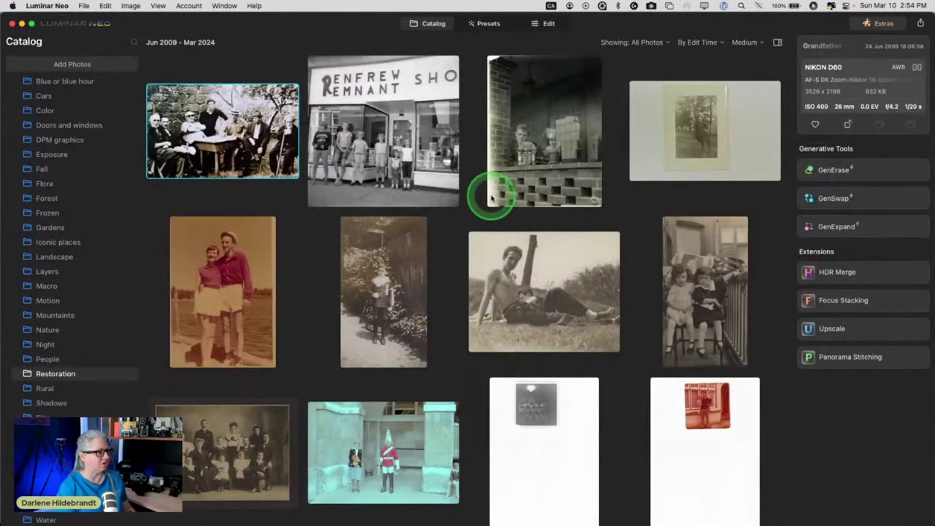
pyautogui.click(403, 171)
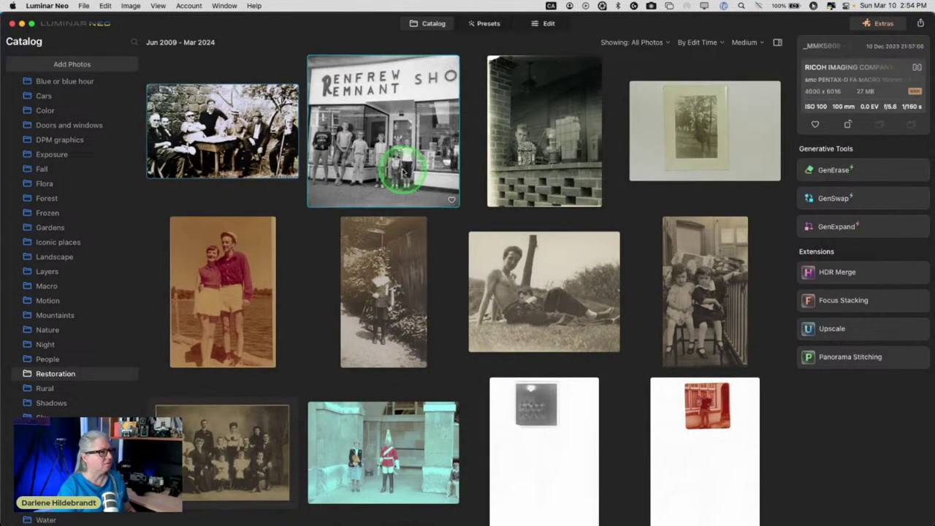
pyautogui.click(534, 25)
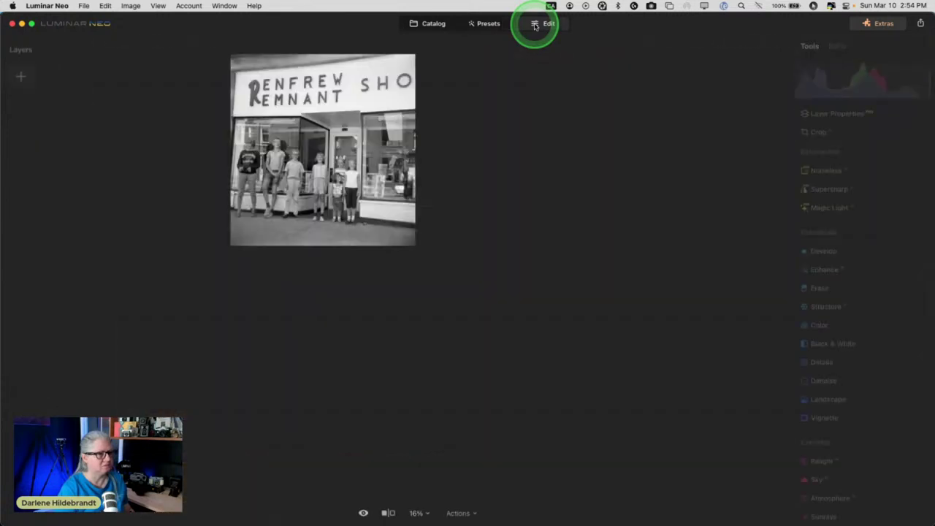
# Step: Crop the storefront negative with a Free ratio to remove the black bands above and below and the white strip beneath the picture
pyautogui.click(777, 178)
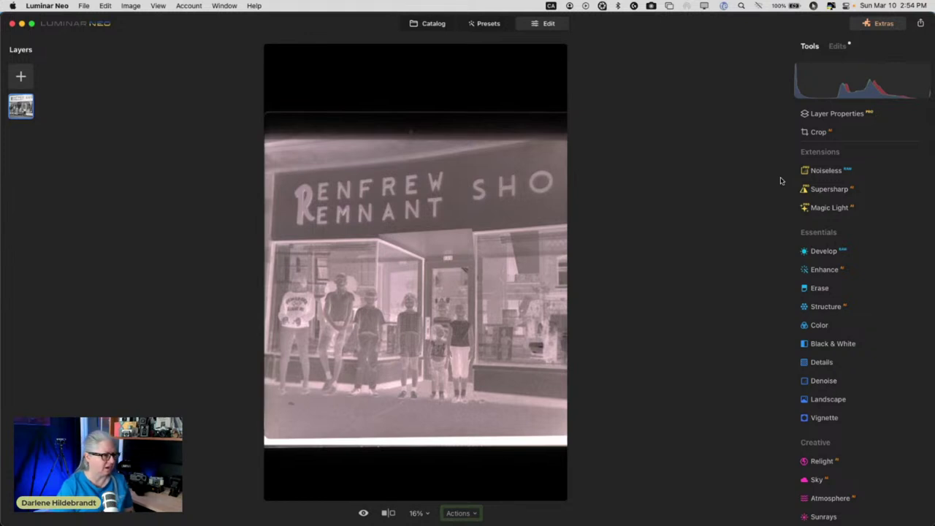
pyautogui.click(817, 133)
pyautogui.moveTo(478, 112); pyautogui.dragTo(416, 44)
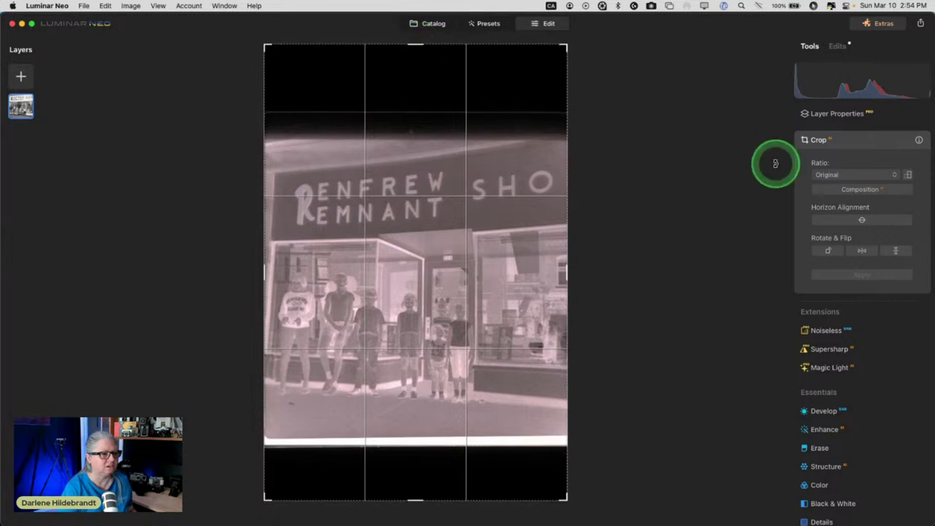
pyautogui.click(821, 175)
pyautogui.click(452, 67)
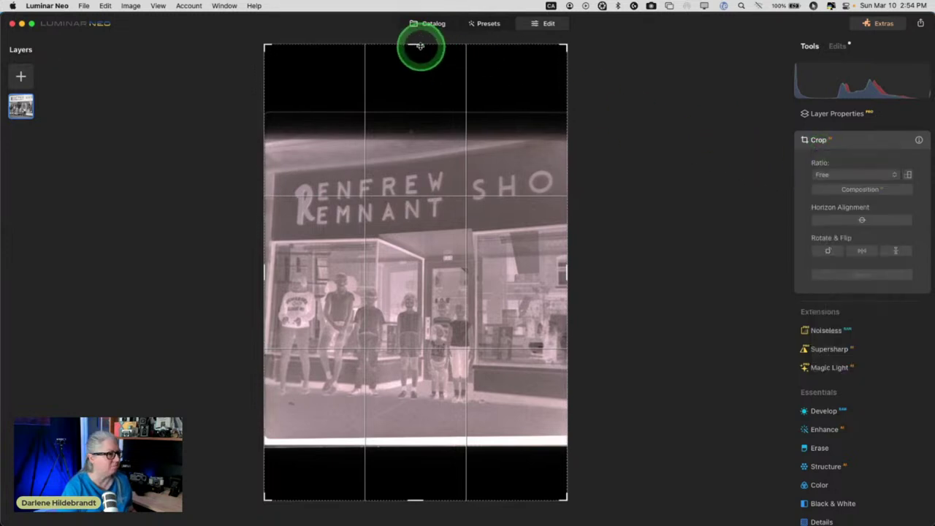
pyautogui.moveTo(410, 43); pyautogui.dragTo(412, 141)
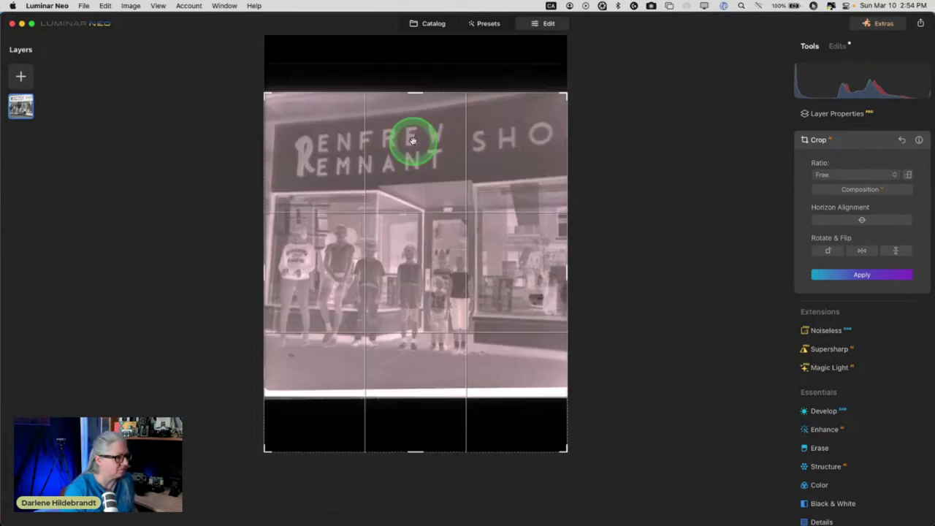
pyautogui.moveTo(415, 451); pyautogui.dragTo(413, 383)
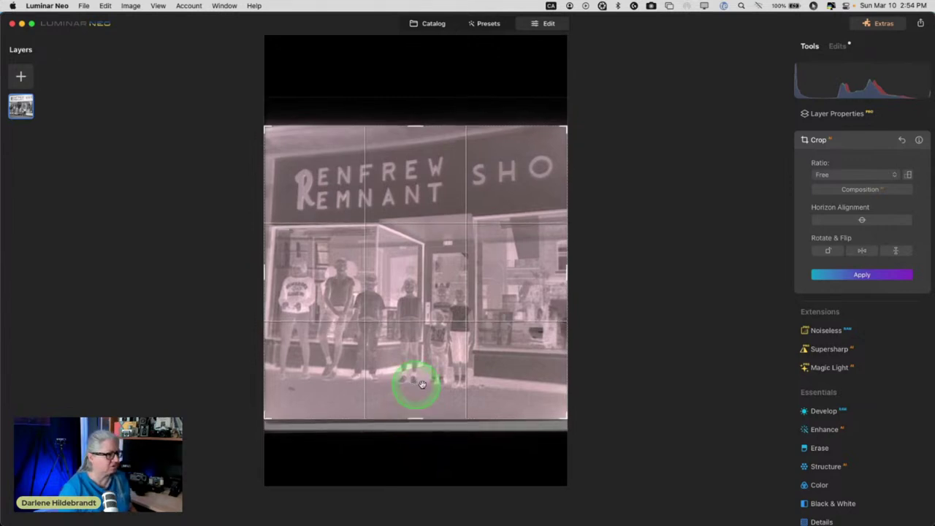
pyautogui.click(730, 374)
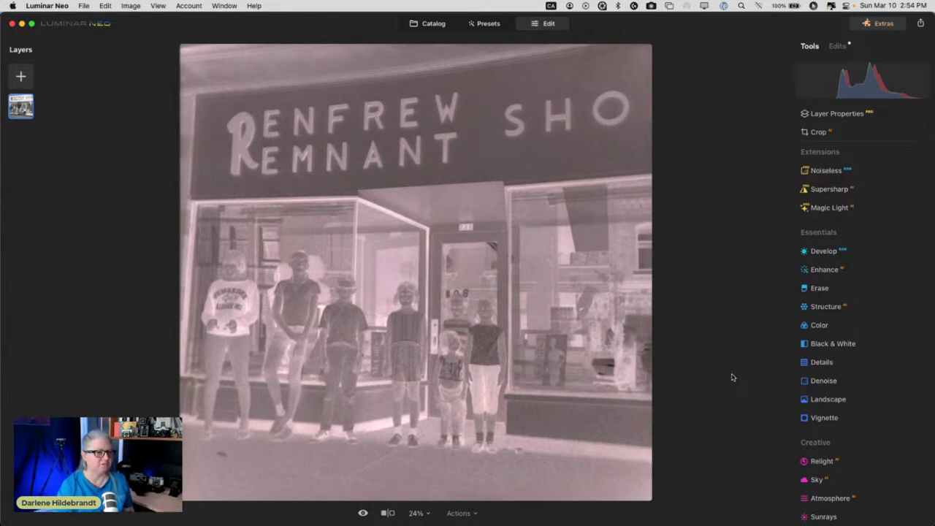
# Step: Invert the negative into a positive in Develop by flipping the RGB tone curve's black and white end points
pyautogui.click(831, 252)
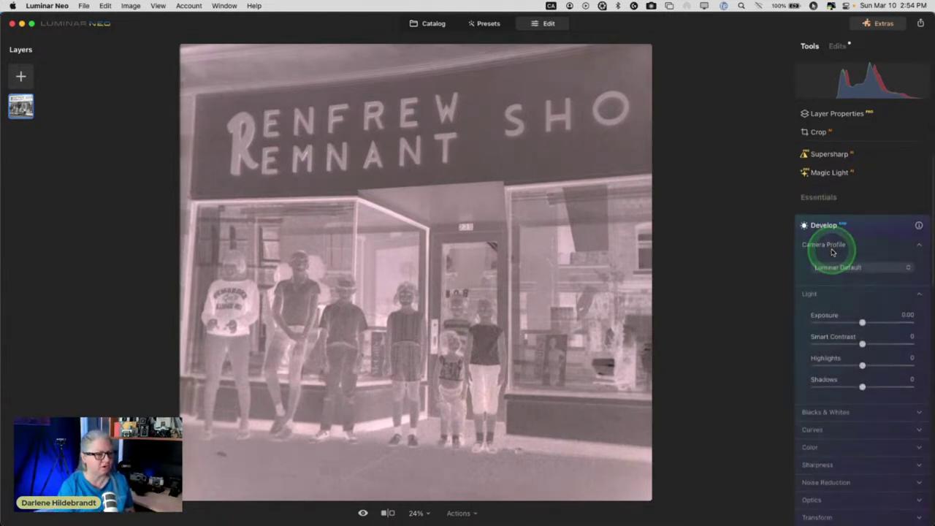
pyautogui.click(810, 355)
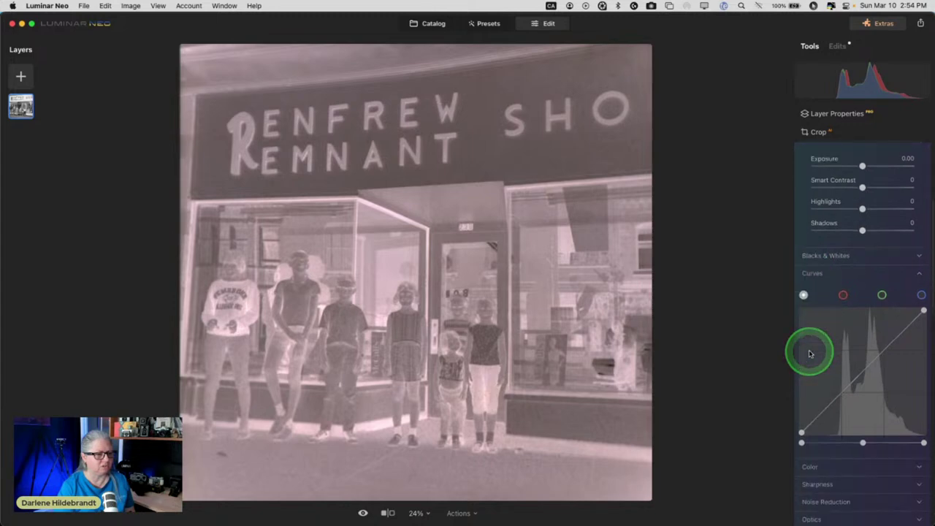
pyautogui.moveTo(801, 408); pyautogui.dragTo(780, 276)
pyautogui.moveTo(926, 290); pyautogui.dragTo(922, 420)
pyautogui.click(882, 378)
pyautogui.moveTo(882, 377); pyautogui.dragTo(878, 357)
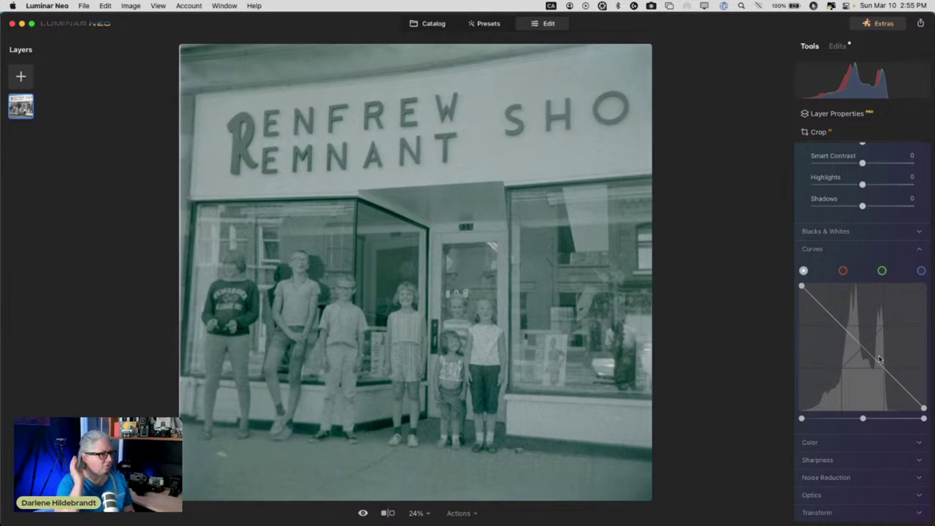
pyautogui.moveTo(865, 350); pyautogui.dragTo(837, 336)
# Step: Neutralise the green cast by sampling a neutral area of the storefront with the Develop white balance picker
pyautogui.click(807, 348)
pyautogui.scroll(-2, 804, 344)
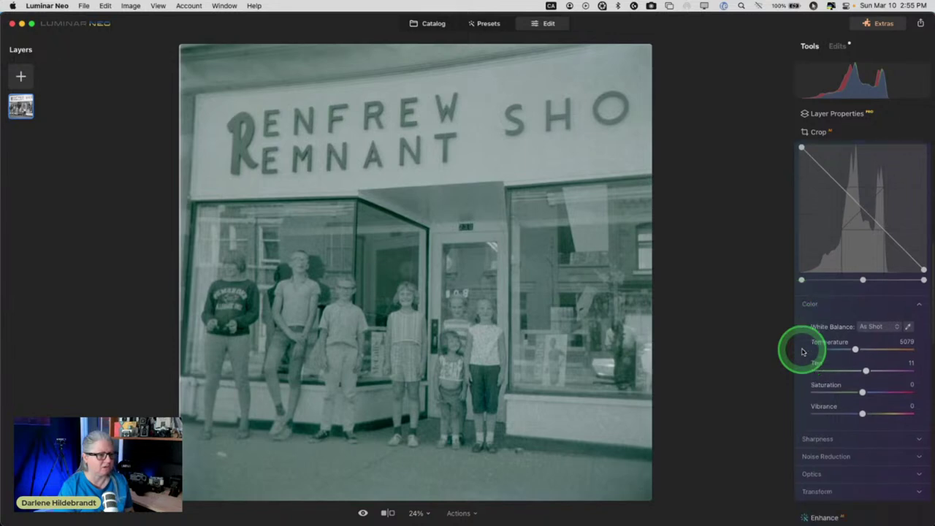
pyautogui.click(907, 312)
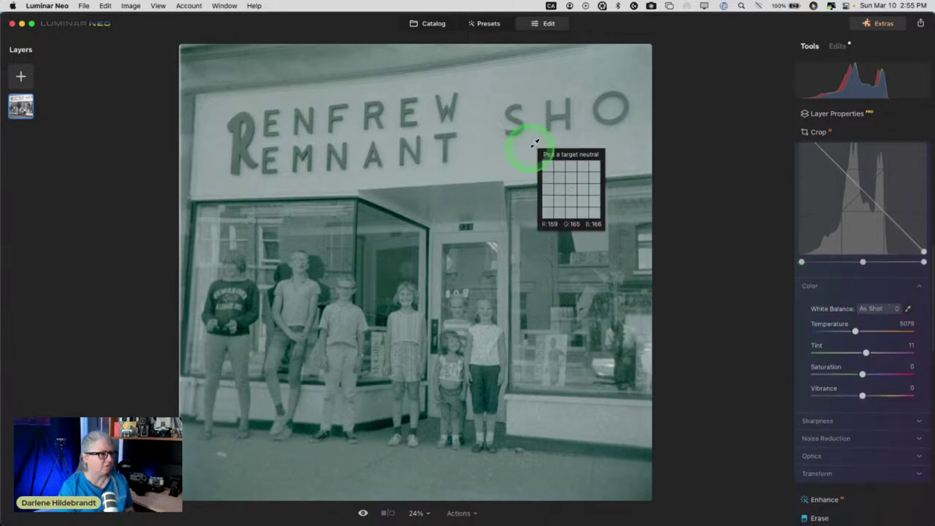
pyautogui.click(603, 211)
pyautogui.click(700, 317)
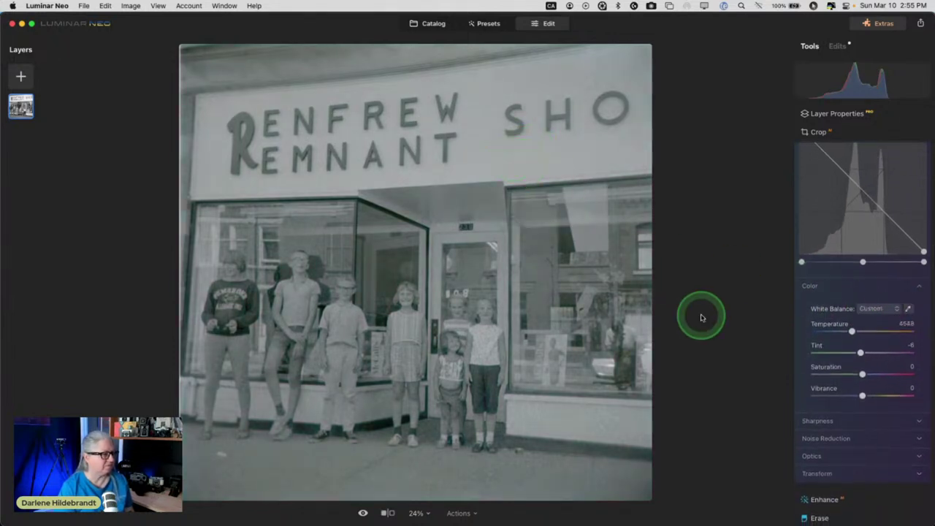
pyautogui.moveTo(781, 334); pyautogui.dragTo(855, 335)
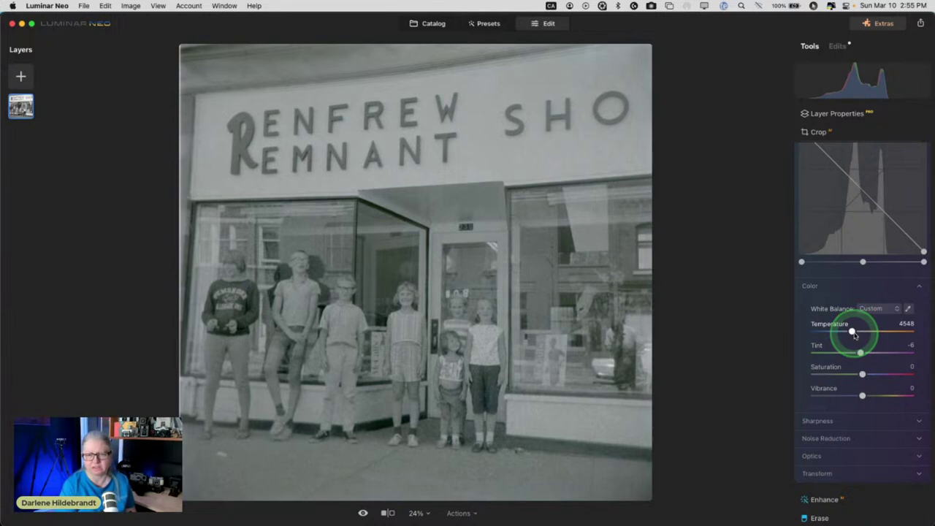
pyautogui.click(907, 310)
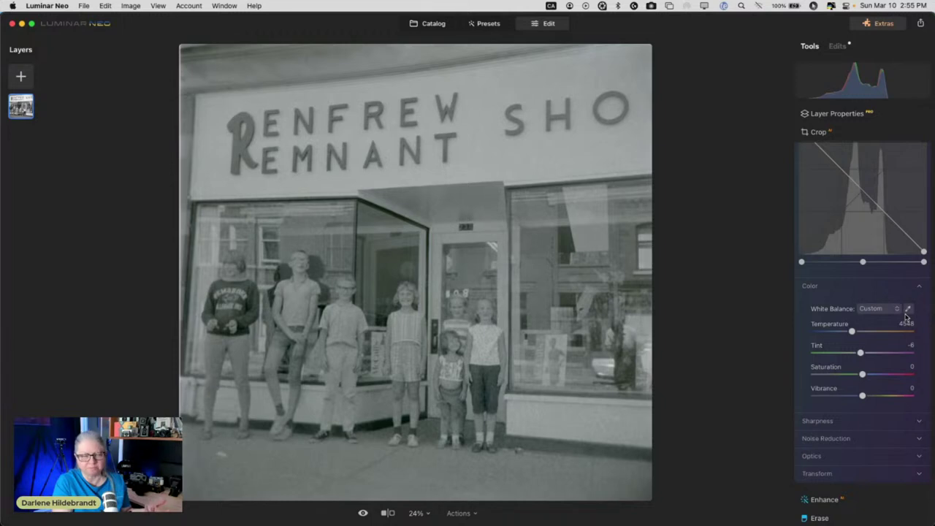
pyautogui.click(694, 223)
pyautogui.click(506, 156)
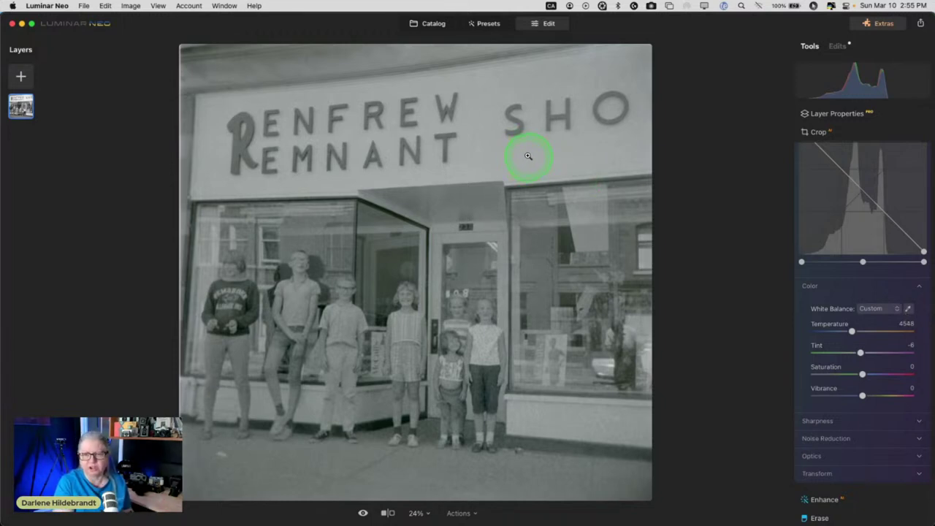
pyautogui.click(606, 247)
# Step: Increase contrast by moving the inverted curve's black and white input points inward towards the histogram's edges
pyautogui.click(818, 302)
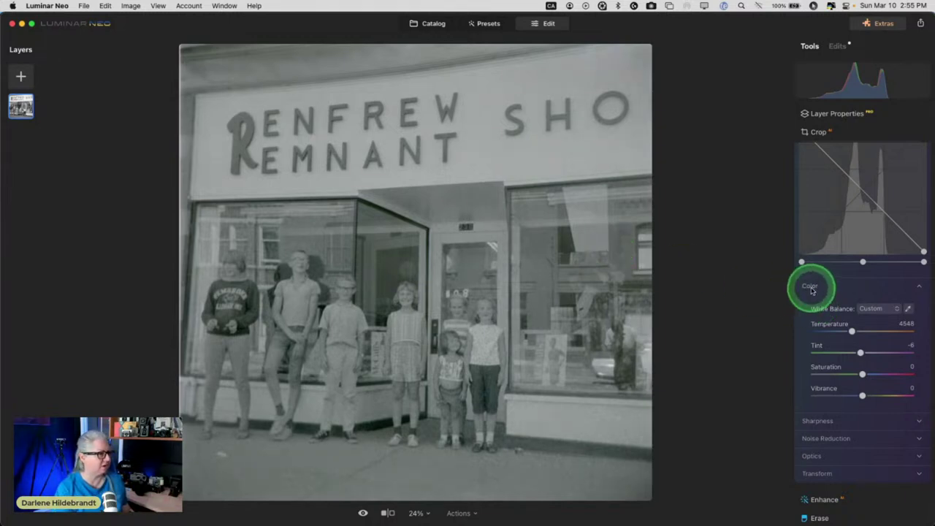
pyautogui.click(816, 285)
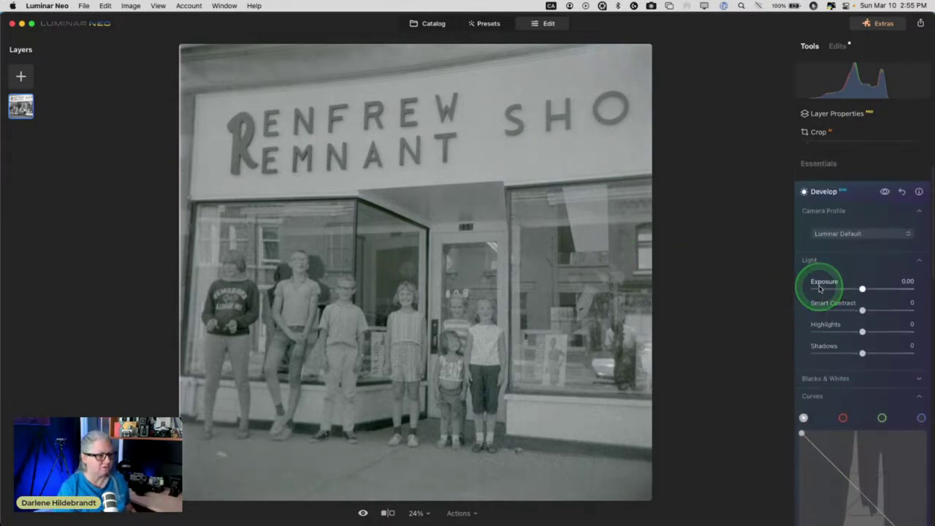
pyautogui.scroll(-3, 820, 289)
pyautogui.moveTo(836, 455); pyautogui.dragTo(858, 465)
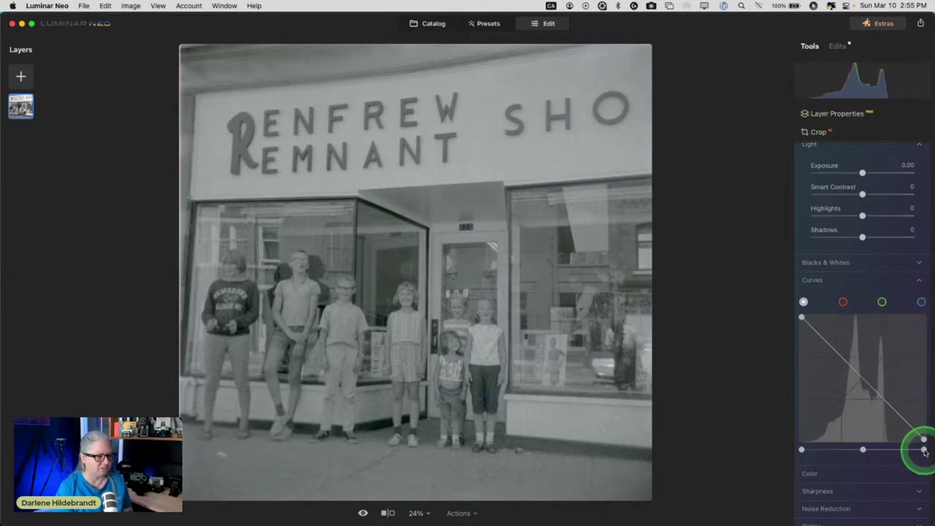
pyautogui.moveTo(924, 451)
pyautogui.mouseDown()
pyautogui.moveTo(900, 450)
pyautogui.moveTo(924, 450)
pyautogui.moveTo(910, 451)
pyautogui.mouseUp()
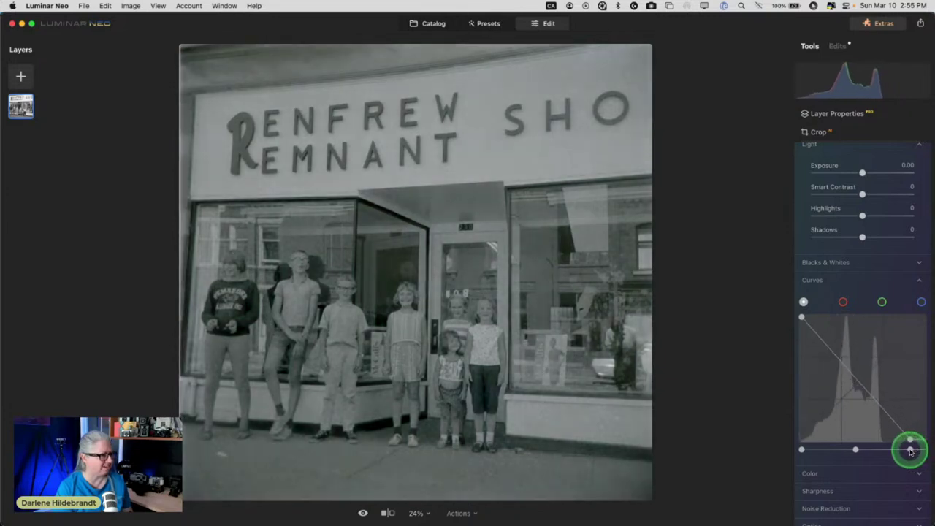
pyautogui.moveTo(801, 451); pyautogui.dragTo(823, 449)
# Step: Set Blacks to -39 and Whites to 76 in the Develop adjustments
pyautogui.click(826, 263)
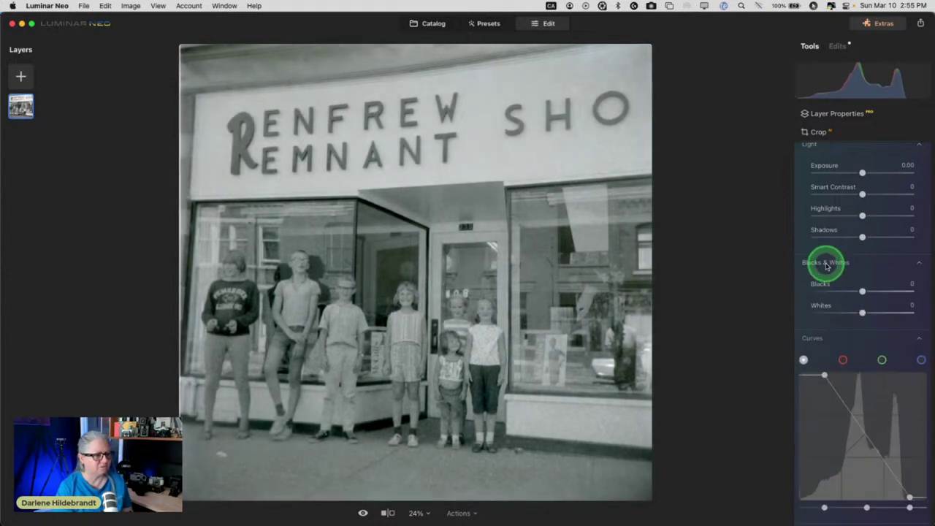
pyautogui.moveTo(859, 296); pyautogui.dragTo(899, 312)
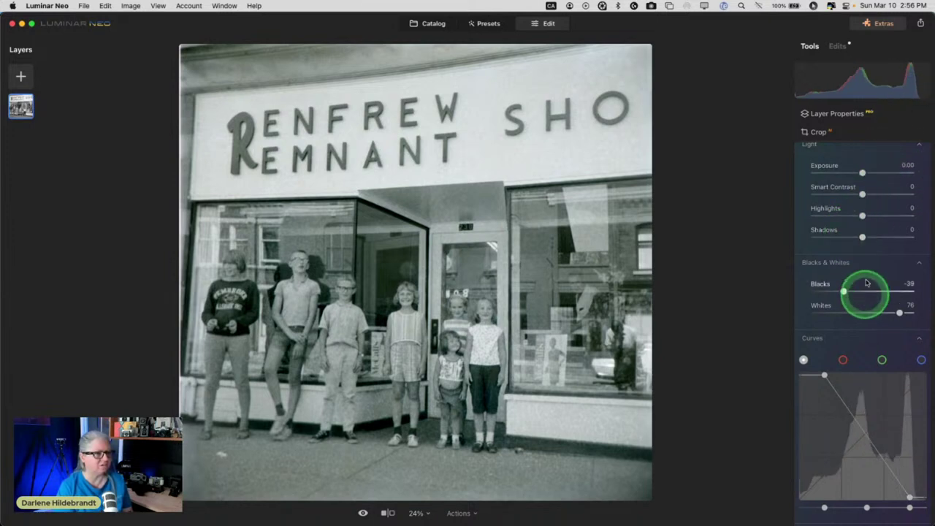
pyautogui.moveTo(899, 311); pyautogui.dragTo(899, 312)
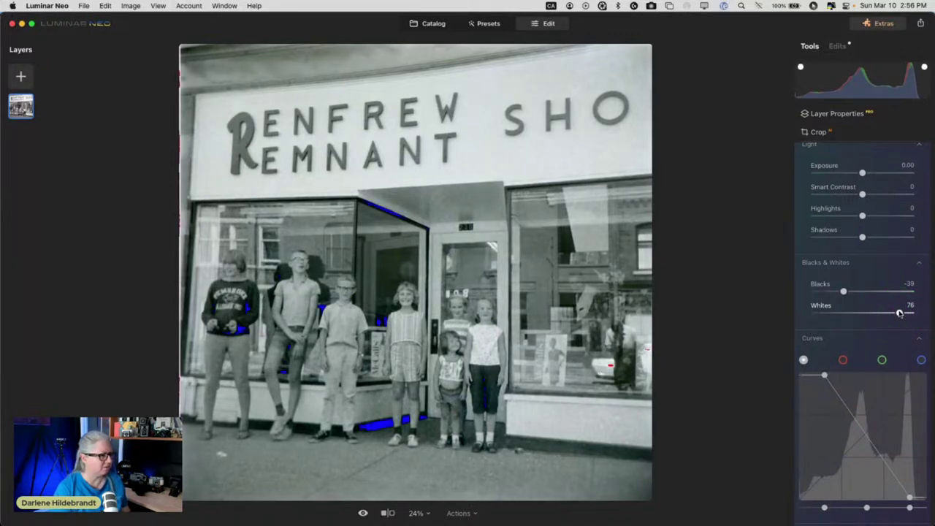
# Step: Try Exposure at 0.89 to see how it behaves on the inverted image, and settle it at -0.15
pyautogui.moveTo(459, 320)
pyautogui.mouseDown()
pyautogui.moveTo(330, 355)
pyautogui.moveTo(697, 303)
pyautogui.moveTo(707, 286)
pyautogui.moveTo(820, 267)
pyautogui.moveTo(849, 251)
pyautogui.moveTo(861, 174)
pyautogui.moveTo(871, 173)
pyautogui.mouseUp()
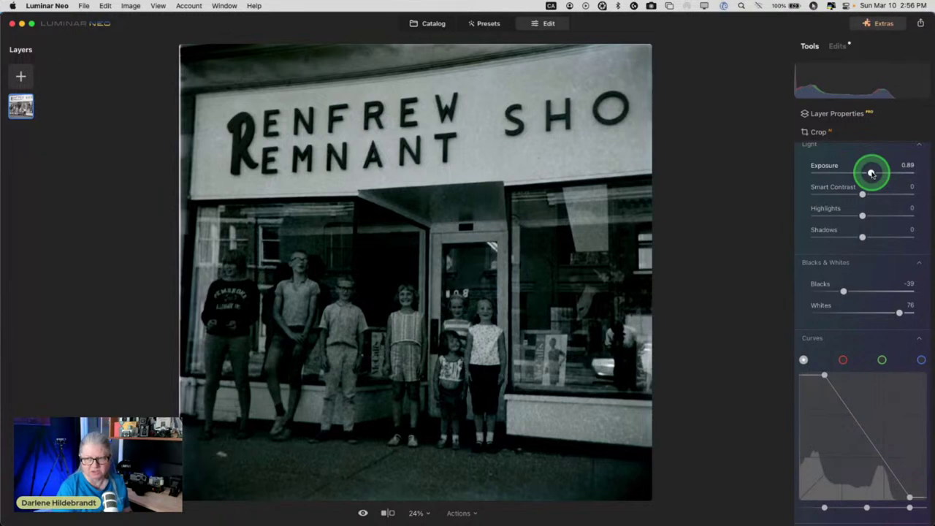
pyautogui.moveTo(871, 173); pyautogui.dragTo(861, 174)
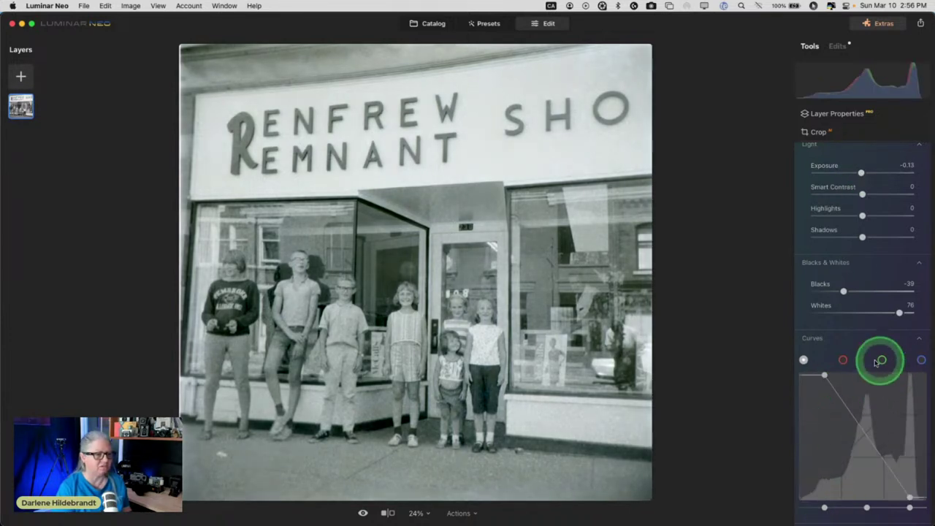
pyautogui.click(860, 173)
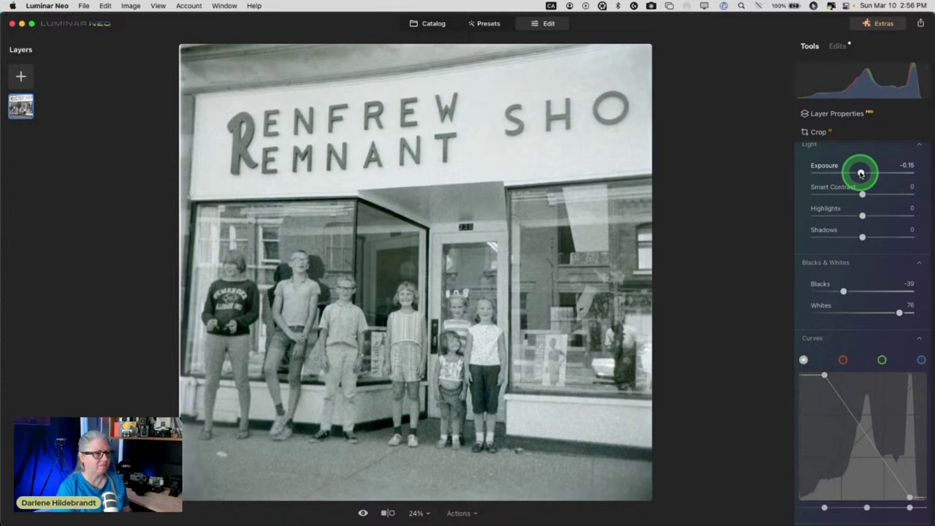
# Step: Deepen Blacks to -72 and close the Develop tool
pyautogui.click(844, 292)
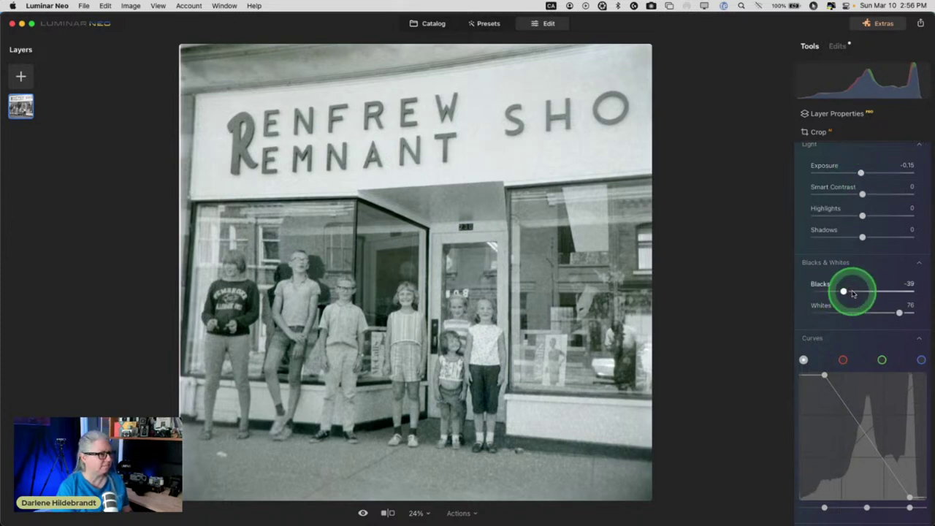
pyautogui.moveTo(844, 291)
pyautogui.mouseDown()
pyautogui.moveTo(851, 319)
pyautogui.moveTo(842, 292)
pyautogui.moveTo(815, 286)
pyautogui.moveTo(845, 291)
pyautogui.moveTo(827, 290)
pyautogui.mouseUp()
pyautogui.scroll(5, 845, 202)
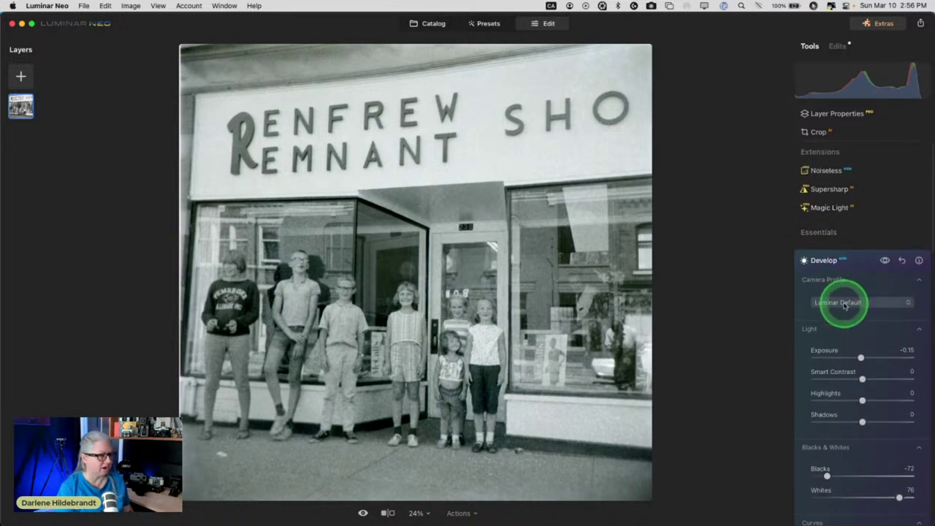
pyautogui.click(854, 261)
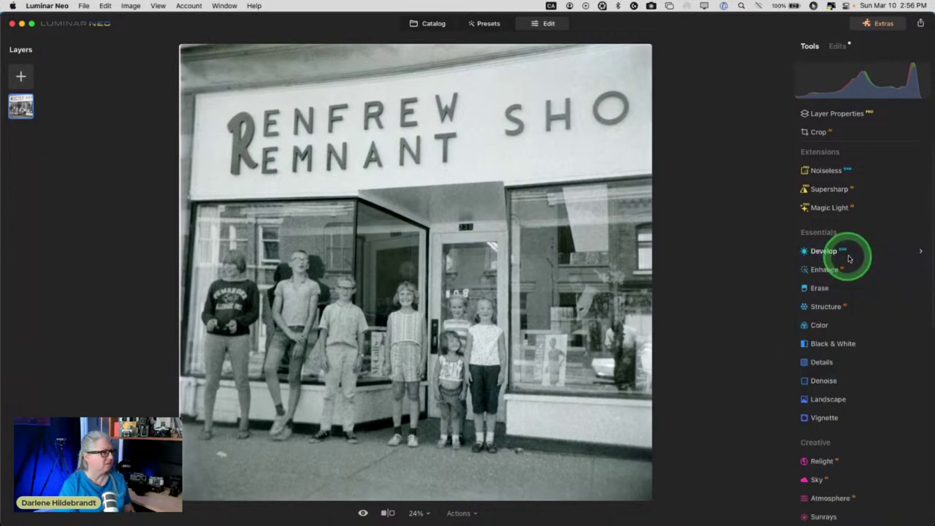
# Step: Tighten the crop slightly along the photo's left edge to remove the thin white sliver and apply it
pyautogui.click(841, 133)
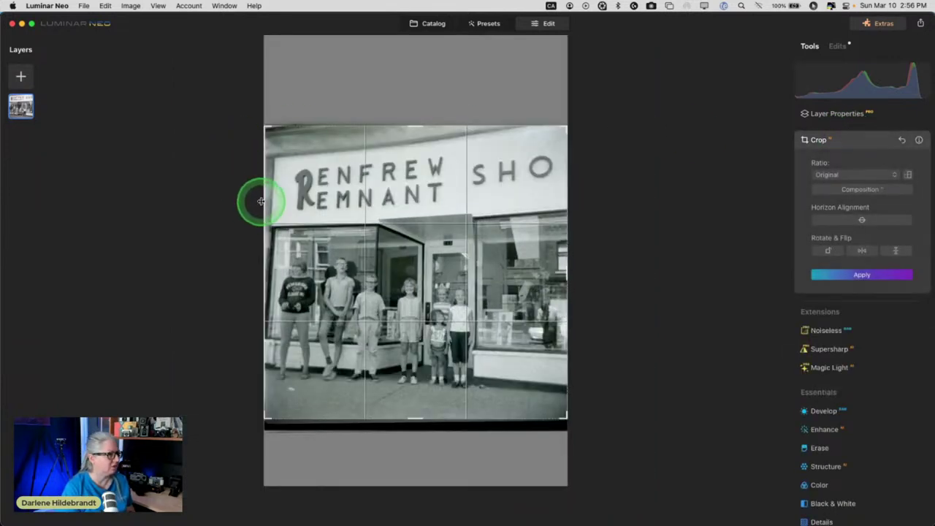
pyautogui.moveTo(263, 283); pyautogui.dragTo(264, 282)
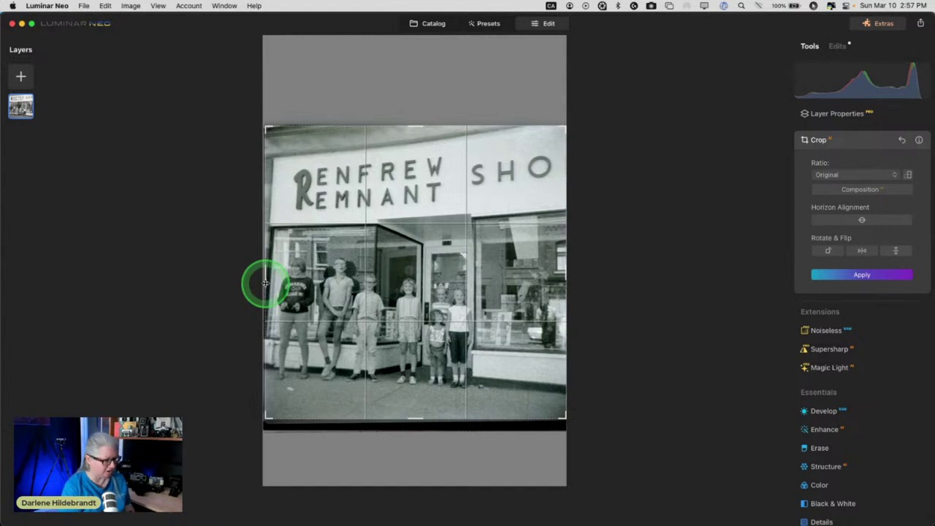
pyautogui.press('Return')
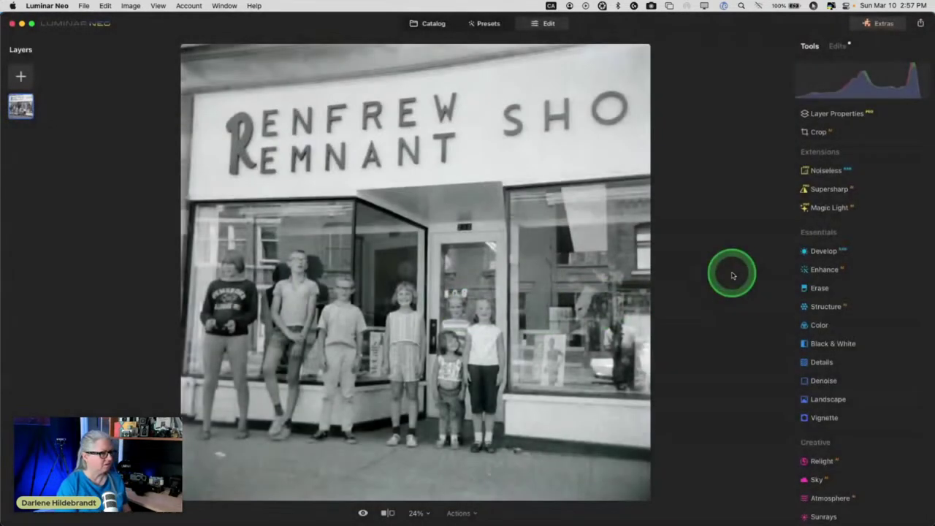
# Step: Convert the storefront photo to black and white and close the Black & White tool
pyautogui.scroll(-1, 840, 237)
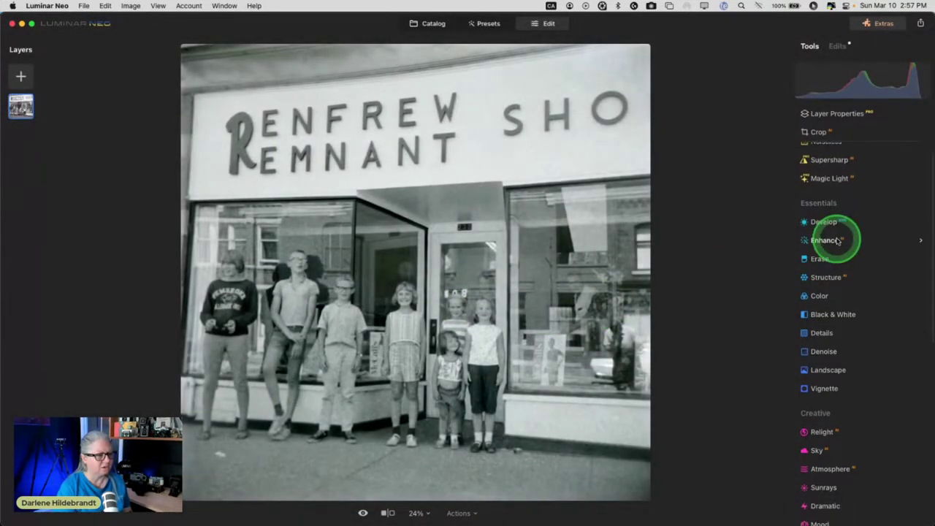
pyautogui.click(824, 317)
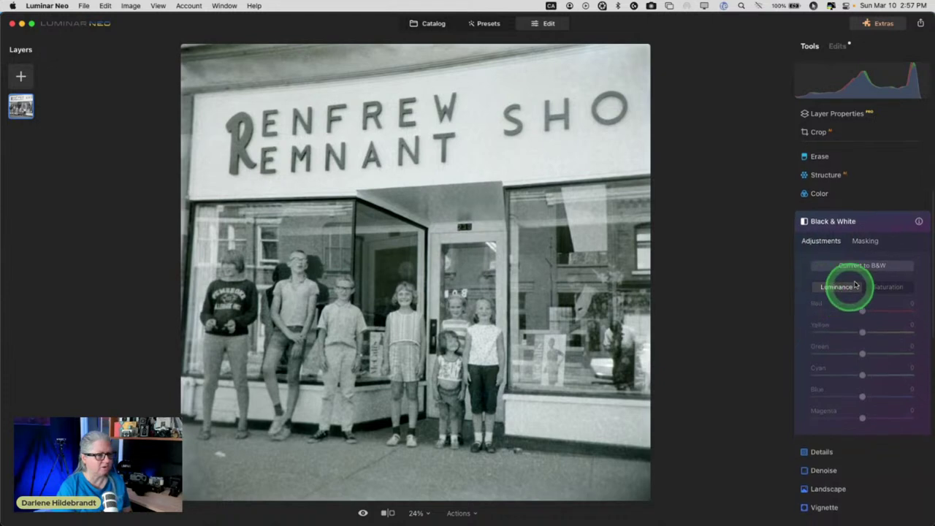
pyautogui.click(866, 264)
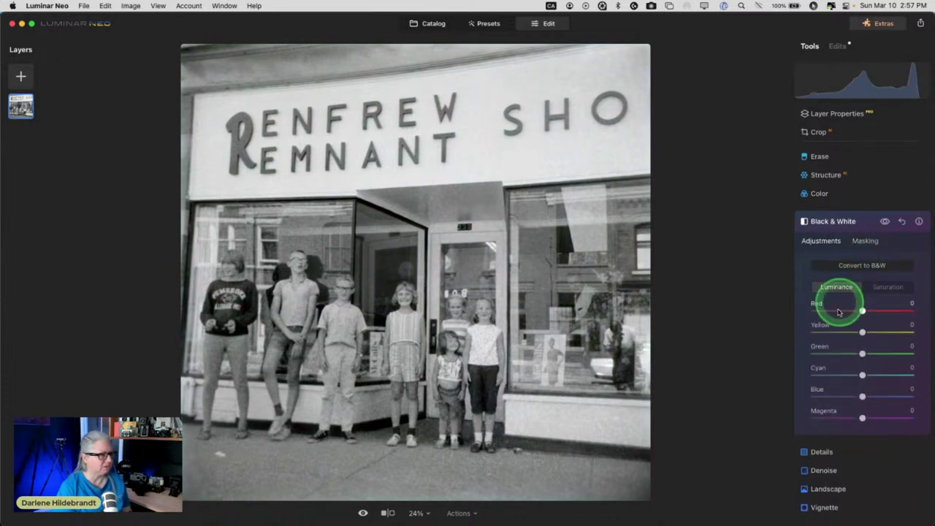
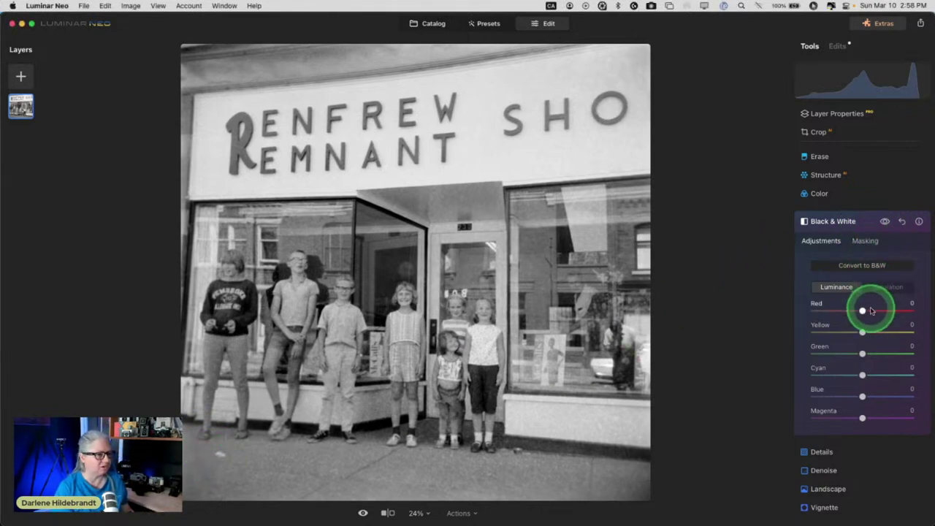
pyautogui.click(865, 221)
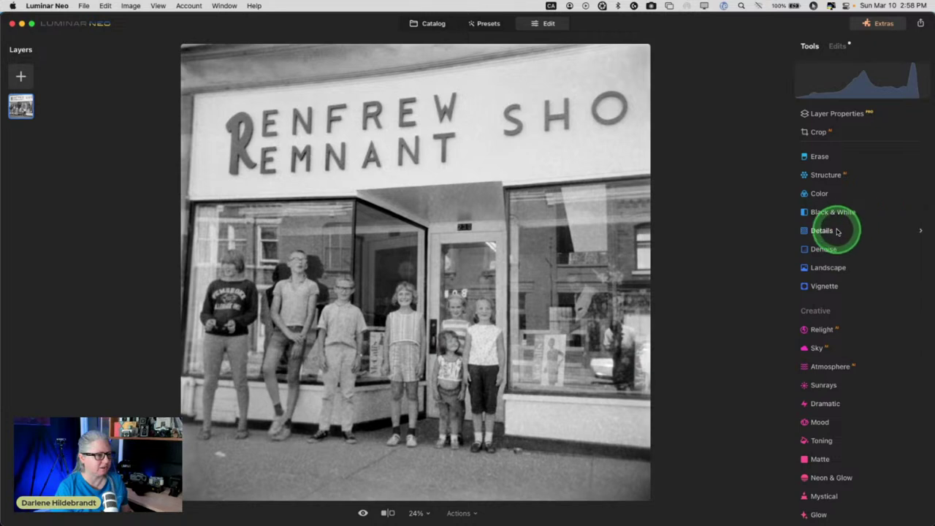
# Step: Set Medium Details to 34 and Small Details to 100 in the Details tool, checking the children at 50% zoom
pyautogui.click(840, 230)
pyautogui.moveTo(862, 313); pyautogui.dragTo(902, 312)
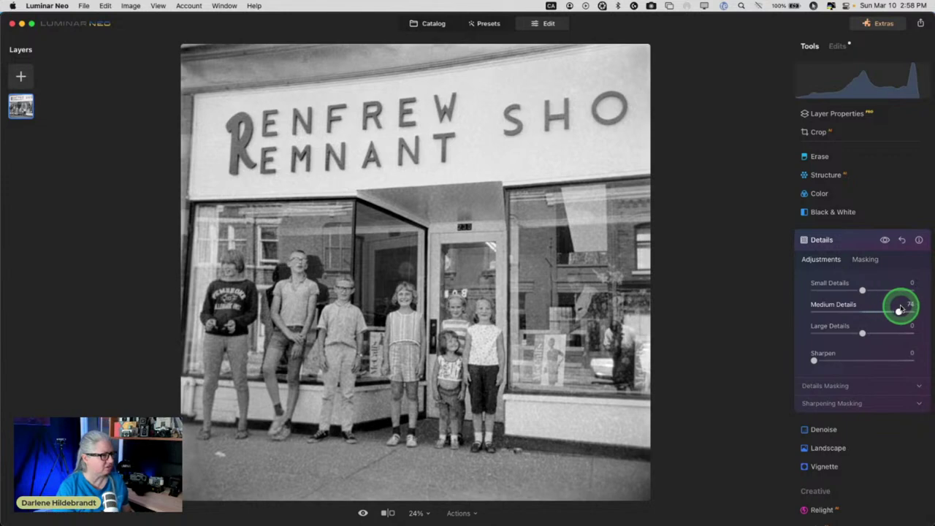
pyautogui.moveTo(900, 310); pyautogui.dragTo(901, 312)
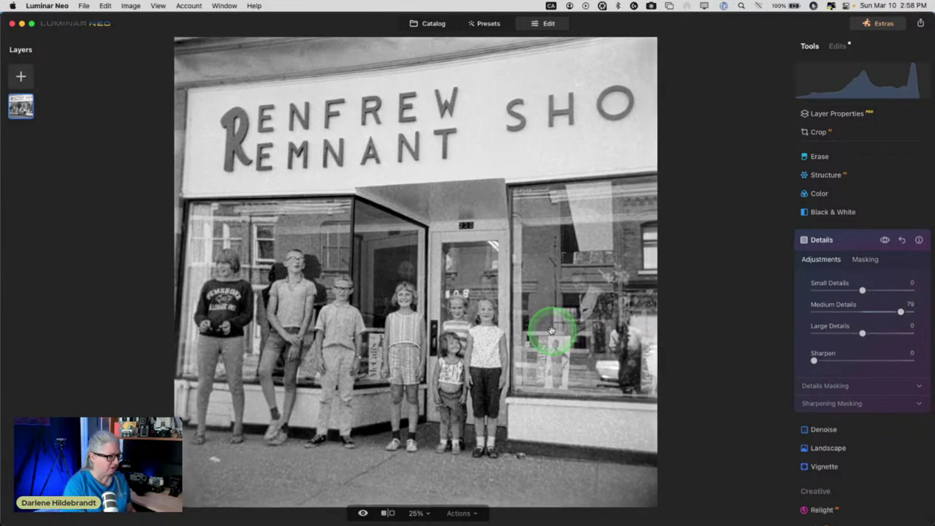
pyautogui.press('super+equal')
pyautogui.scroll(-5, 551, 331)
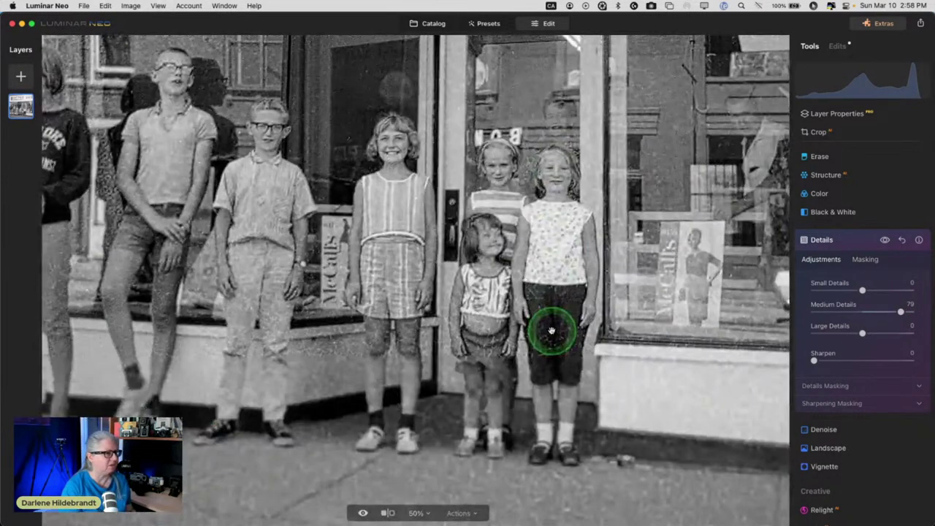
pyautogui.moveTo(899, 311); pyautogui.dragTo(923, 289)
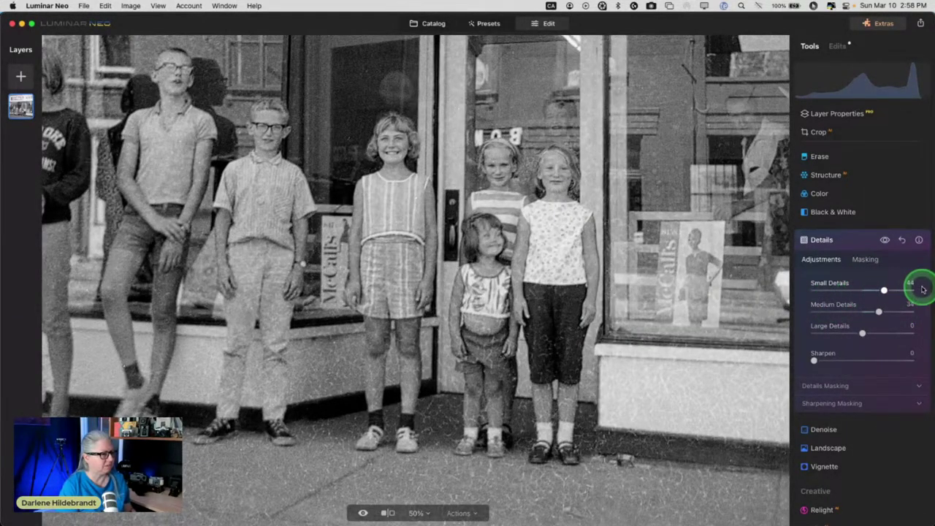
pyautogui.scroll(-2, 605, 243)
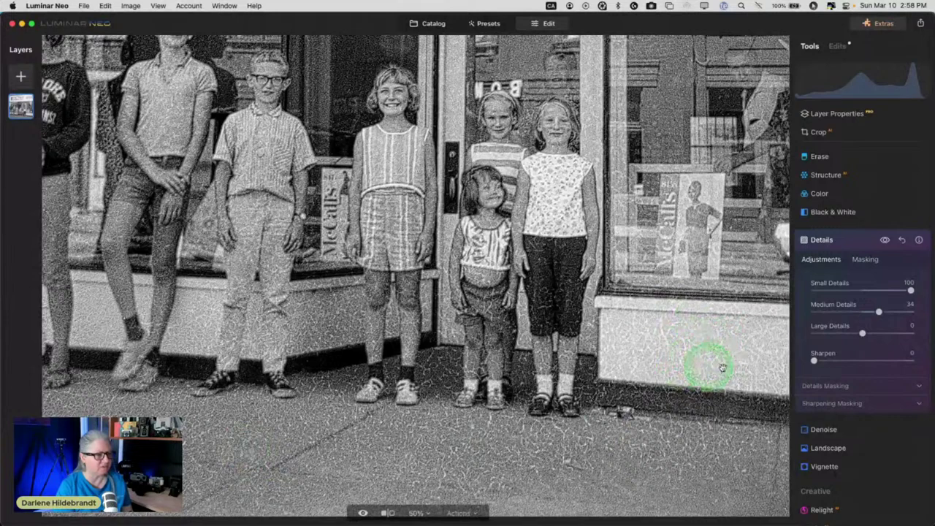
# Step: Set Small Details to -27, Medium Details to 45 and Large Details to 17 for the storefront photo
pyautogui.moveTo(864, 291); pyautogui.dragTo(894, 291)
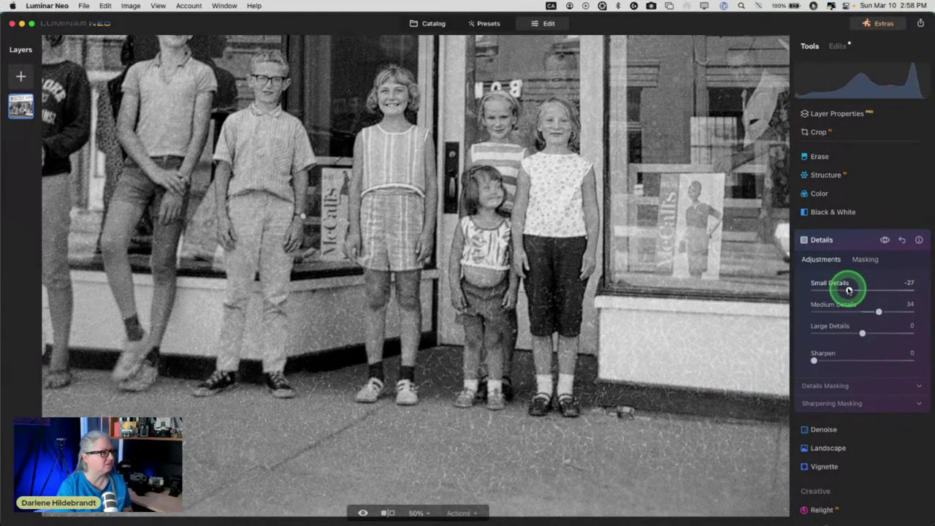
pyautogui.moveTo(878, 311); pyautogui.dragTo(882, 312)
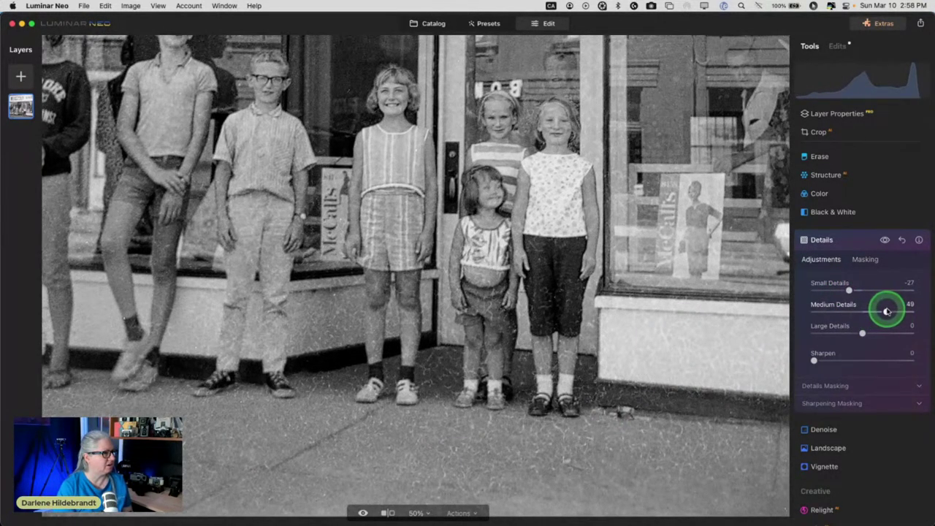
pyautogui.moveTo(883, 311); pyautogui.dragTo(865, 333)
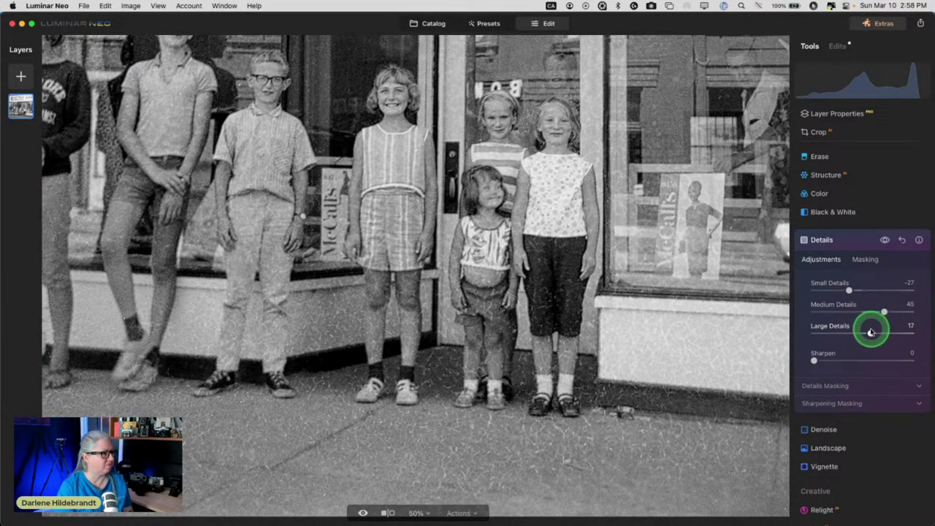
pyautogui.moveTo(869, 333); pyautogui.dragTo(870, 332)
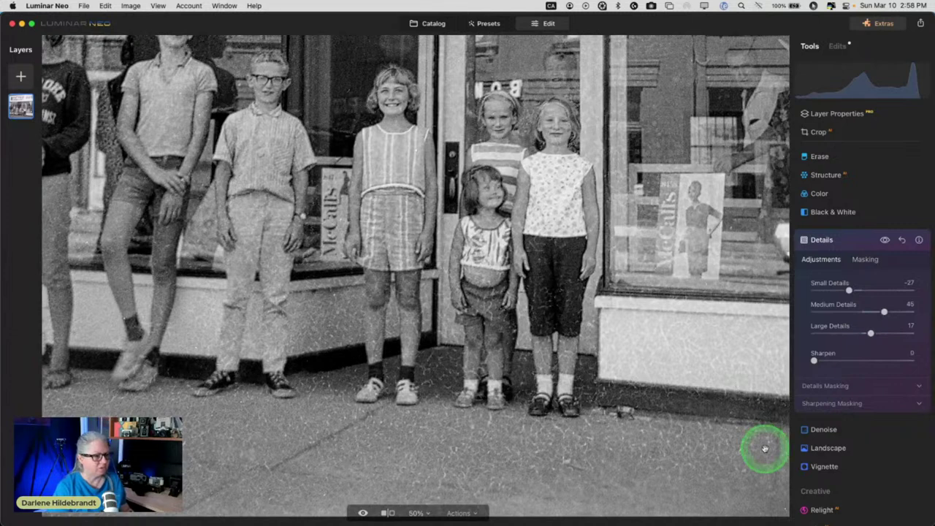
# Step: Set Sharpen to 23 with a sharpening Masking of 73, check the whole photo, and close the Details tool
pyautogui.click(825, 403)
pyautogui.moveTo(814, 360)
pyautogui.mouseDown()
pyautogui.moveTo(901, 358)
pyautogui.moveTo(810, 358)
pyautogui.moveTo(864, 359)
pyautogui.moveTo(831, 359)
pyautogui.mouseUp()
pyautogui.moveTo(847, 454); pyautogui.dragTo(876, 454)
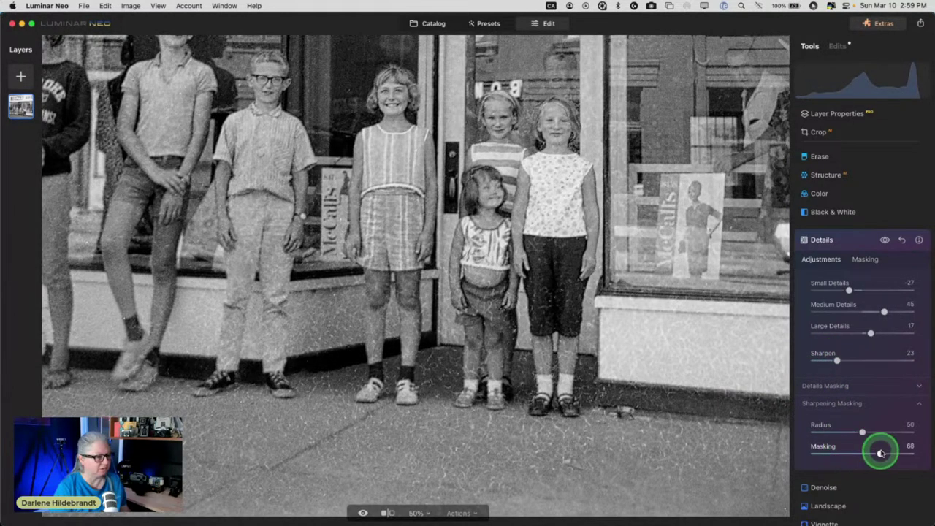
pyautogui.click(563, 313)
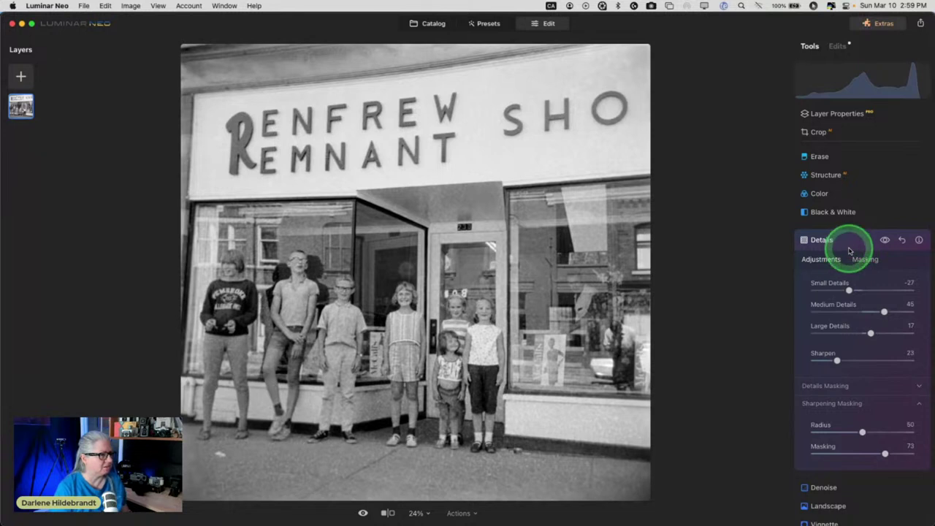
pyautogui.click(849, 251)
# Step: Apply a Gaussian Blur with an Amount of 9, checking the white panel and sidewalk at 100% zoom
pyautogui.scroll(-10, 849, 251)
pyautogui.click(830, 306)
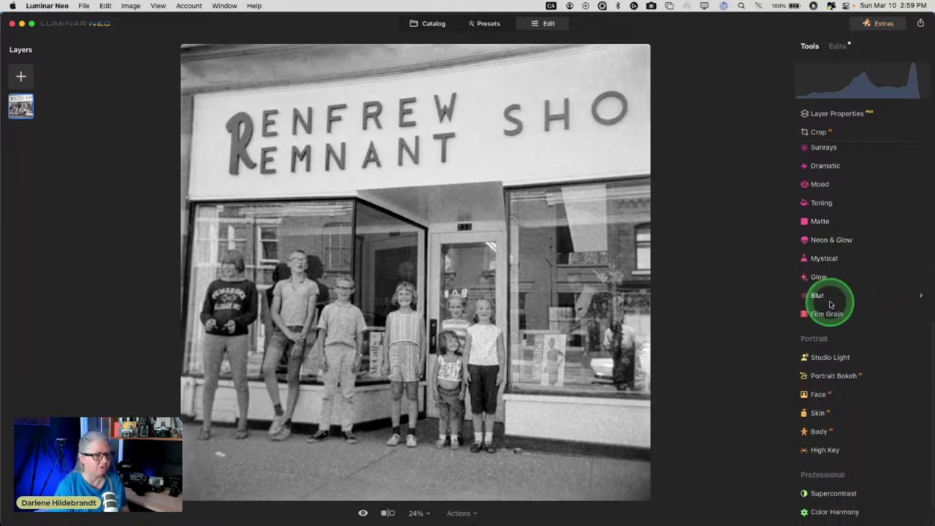
pyautogui.click(557, 406)
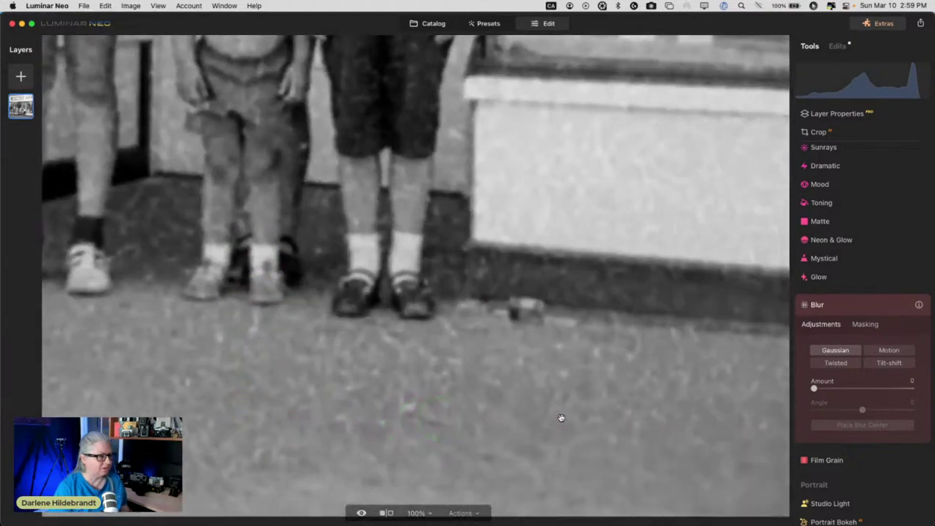
pyautogui.click(689, 428)
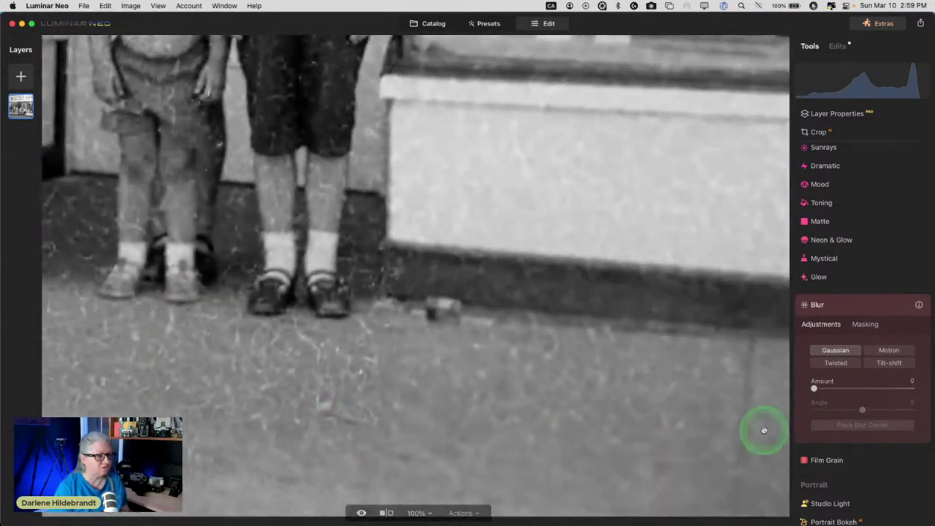
pyautogui.click(835, 350)
pyautogui.click(823, 371)
pyautogui.click(814, 389)
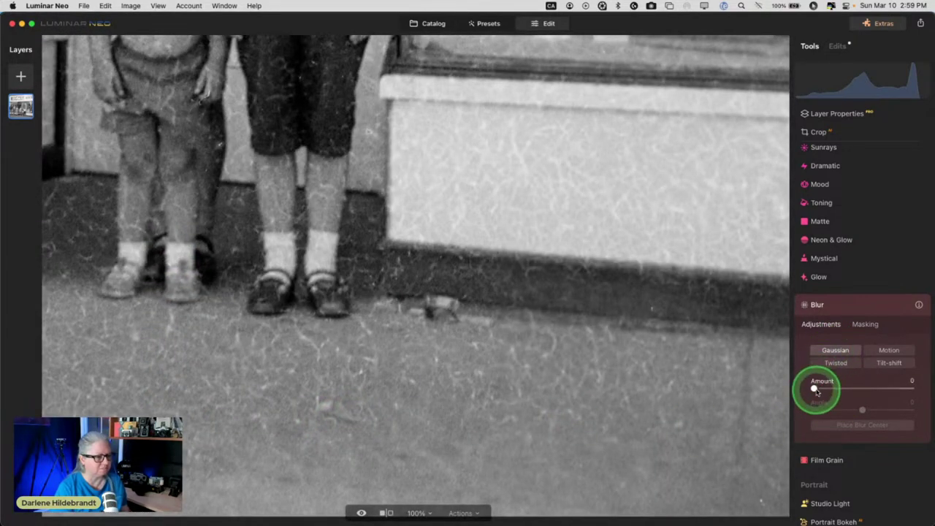
pyautogui.moveTo(815, 389); pyautogui.dragTo(820, 389)
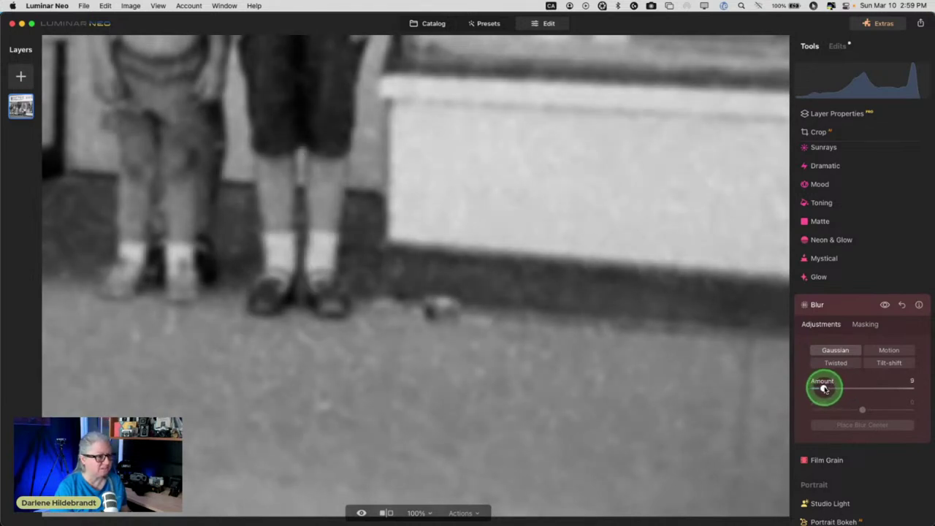
pyautogui.click(572, 305)
pyautogui.hscroll(5, 572, 304)
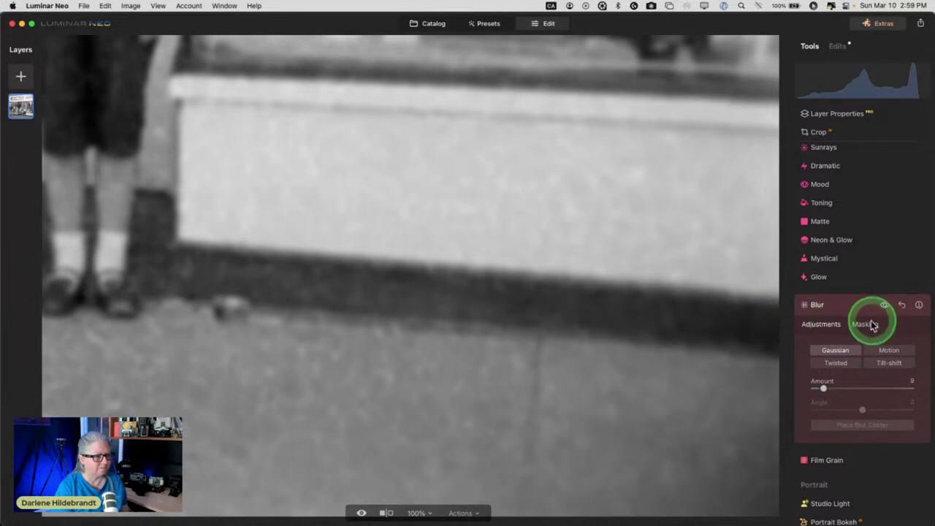
# Step: Set up a painting mask brush for the Blur with Size 144 and Softness 58
pyautogui.click(864, 324)
pyautogui.click(816, 342)
pyautogui.click(863, 419)
pyautogui.moveTo(835, 381); pyautogui.dragTo(825, 379)
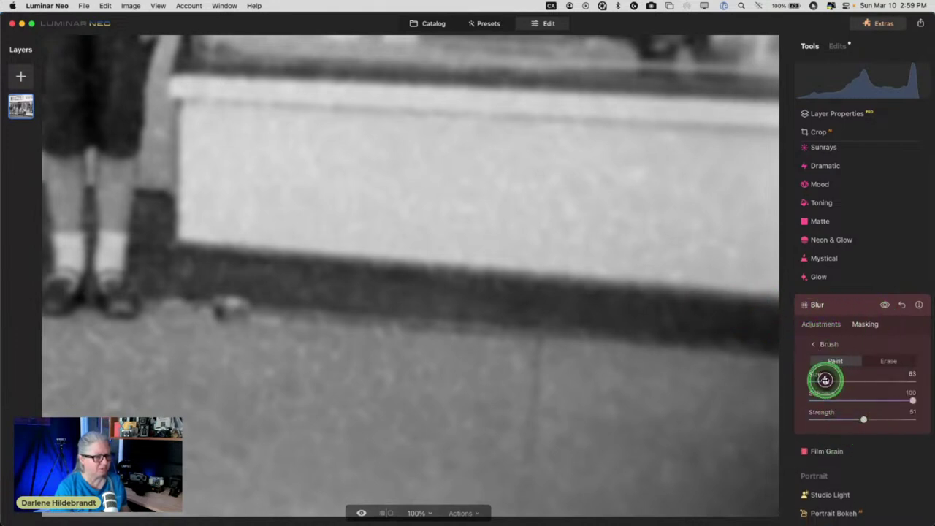
pyautogui.moveTo(912, 400); pyautogui.dragTo(870, 400)
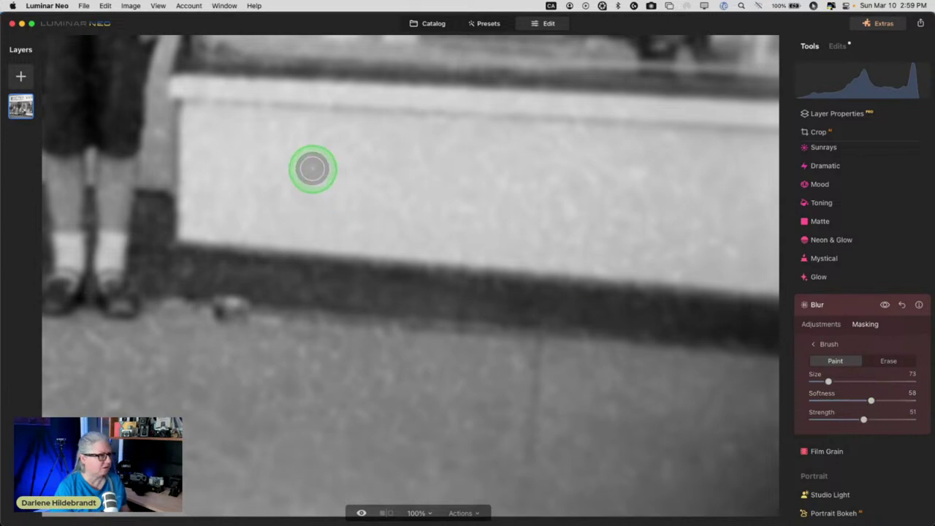
pyautogui.press(']')
pyautogui.press(']')
pyautogui.press(']')
pyautogui.press(']')
pyautogui.press(']')
pyautogui.press(']')
pyautogui.press(']')
# Step: Paint the blur over the white panel below the window, raise brush Strength to 87, and paint the sidewalk as well
pyautogui.moveTo(261, 152)
pyautogui.mouseDown()
pyautogui.moveTo(408, 180)
pyautogui.moveTo(295, 204)
pyautogui.moveTo(322, 198)
pyautogui.moveTo(307, 227)
pyautogui.moveTo(209, 225)
pyautogui.moveTo(203, 115)
pyautogui.moveTo(437, 143)
pyautogui.moveTo(766, 162)
pyautogui.moveTo(503, 174)
pyautogui.moveTo(439, 209)
pyautogui.moveTo(632, 223)
pyautogui.moveTo(327, 225)
pyautogui.moveTo(763, 249)
pyautogui.moveTo(580, 211)
pyautogui.mouseUp()
pyautogui.moveTo(453, 219)
pyautogui.mouseDown()
pyautogui.moveTo(619, 220)
pyautogui.moveTo(538, 188)
pyautogui.moveTo(297, 171)
pyautogui.moveTo(273, 217)
pyautogui.moveTo(206, 196)
pyautogui.moveTo(290, 139)
pyautogui.moveTo(720, 168)
pyautogui.moveTo(774, 182)
pyautogui.mouseUp()
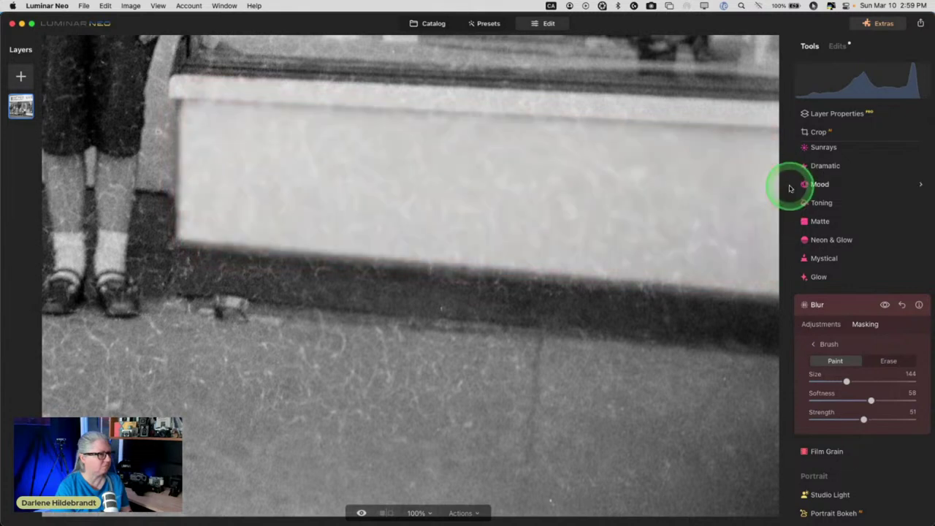
pyautogui.moveTo(862, 419); pyautogui.dragTo(905, 416)
pyautogui.moveTo(757, 253)
pyautogui.mouseDown()
pyautogui.moveTo(730, 263)
pyautogui.moveTo(365, 236)
pyautogui.moveTo(246, 211)
pyautogui.moveTo(292, 179)
pyautogui.moveTo(532, 205)
pyautogui.moveTo(743, 201)
pyautogui.moveTo(354, 177)
pyautogui.moveTo(238, 152)
pyautogui.moveTo(217, 135)
pyautogui.moveTo(668, 165)
pyautogui.moveTo(772, 201)
pyautogui.mouseUp()
pyautogui.moveTo(348, 377)
pyautogui.mouseDown()
pyautogui.moveTo(538, 388)
pyautogui.moveTo(419, 368)
pyautogui.moveTo(462, 436)
pyautogui.moveTo(492, 455)
pyautogui.moveTo(720, 438)
pyautogui.moveTo(594, 397)
pyautogui.moveTo(577, 400)
pyautogui.mouseUp()
pyautogui.moveTo(293, 441)
pyautogui.mouseDown()
pyautogui.moveTo(255, 448)
pyautogui.moveTo(226, 438)
pyautogui.moveTo(229, 372)
pyautogui.moveTo(352, 364)
pyautogui.moveTo(175, 438)
pyautogui.moveTo(267, 465)
pyautogui.moveTo(198, 368)
pyautogui.moveTo(77, 405)
pyautogui.moveTo(119, 365)
pyautogui.moveTo(334, 395)
pyautogui.mouseUp()
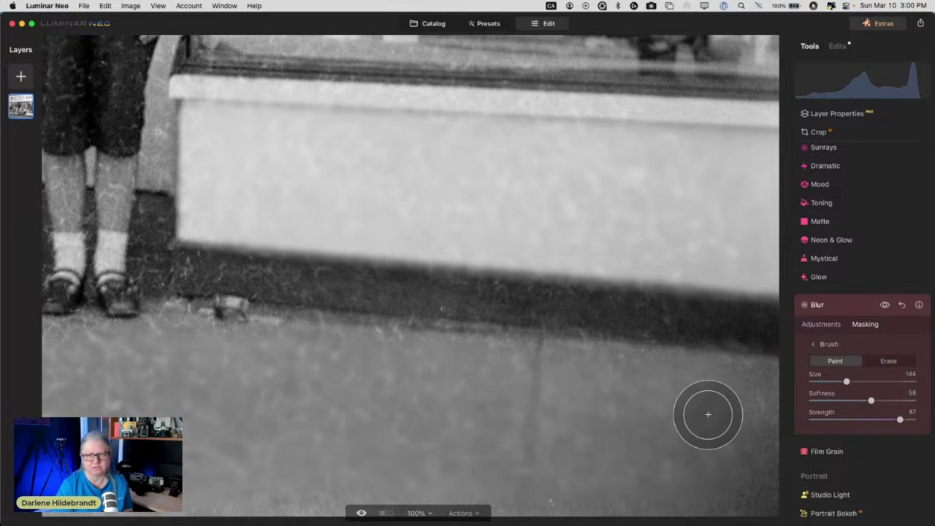
# Step: Turn off the Blur effect and close the Blur tool
pyautogui.click(884, 305)
pyautogui.click(858, 307)
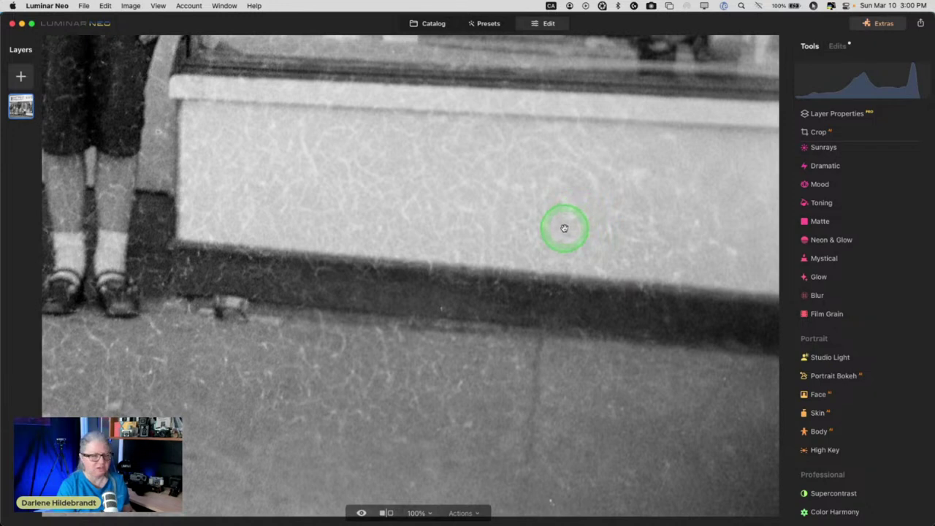
# Step: Mark three scratch areas on the white panel with the Erase tool at Size 20 and erase them
pyautogui.scroll(5, 854, 240)
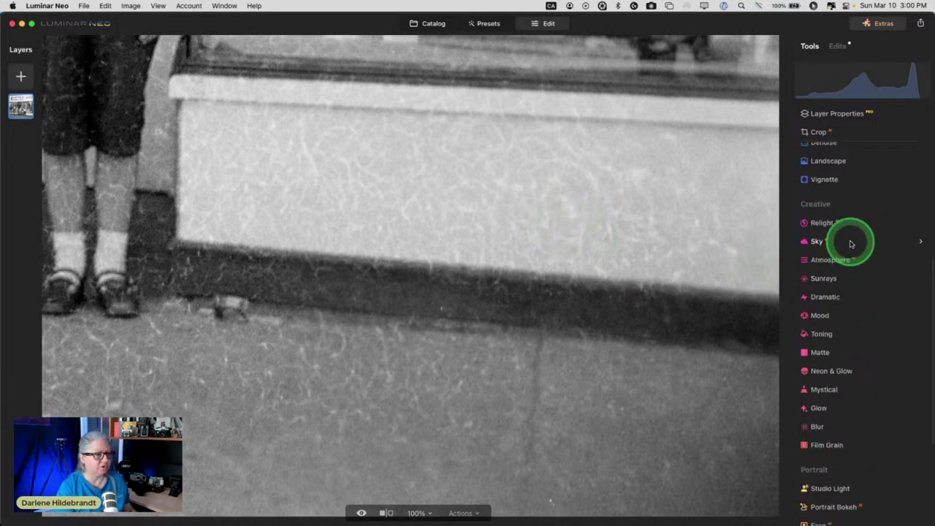
pyautogui.scroll(3, 850, 244)
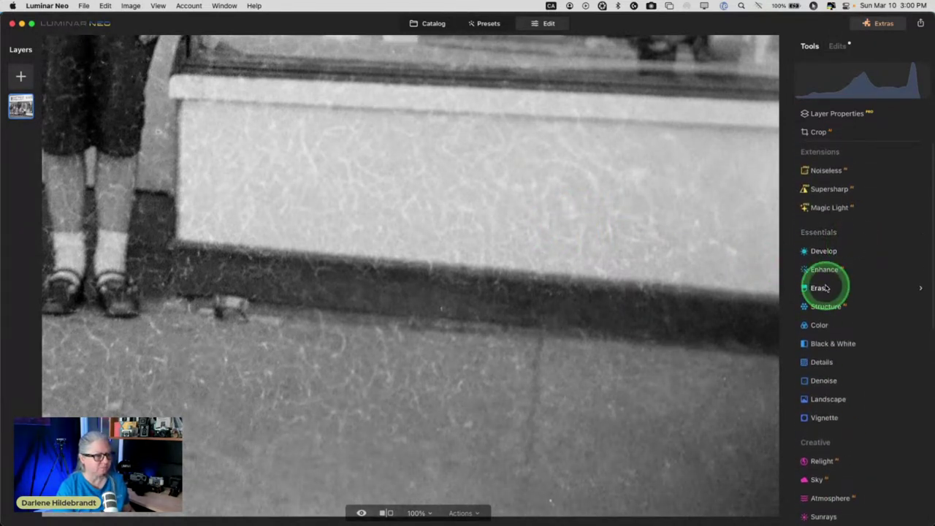
pyautogui.click(840, 287)
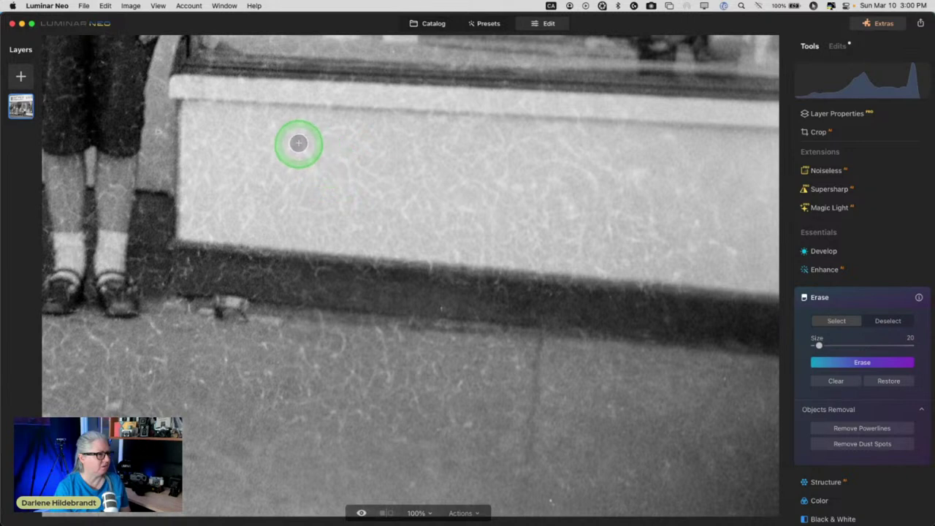
pyautogui.moveTo(301, 139); pyautogui.dragTo(313, 174)
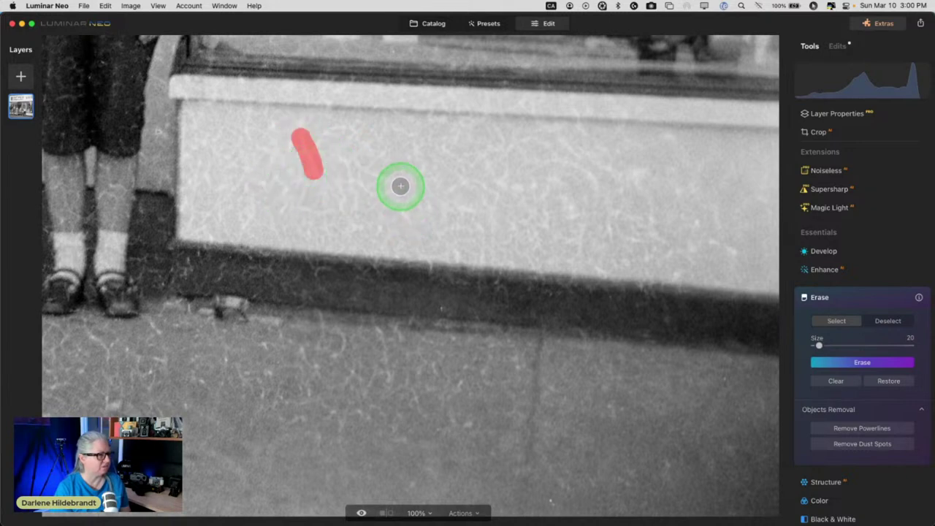
pyautogui.moveTo(420, 172); pyautogui.dragTo(434, 195)
pyautogui.moveTo(488, 163); pyautogui.dragTo(511, 194)
pyautogui.click(846, 363)
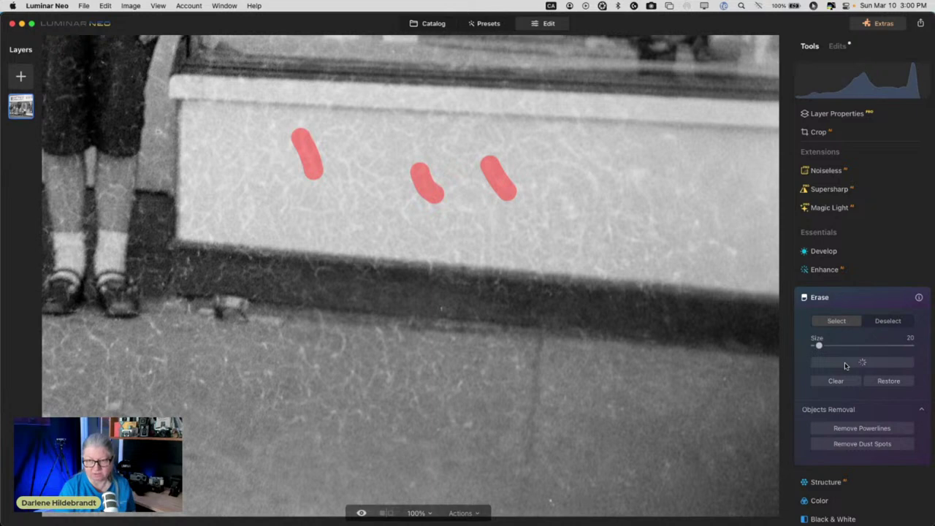
pyautogui.click(846, 365)
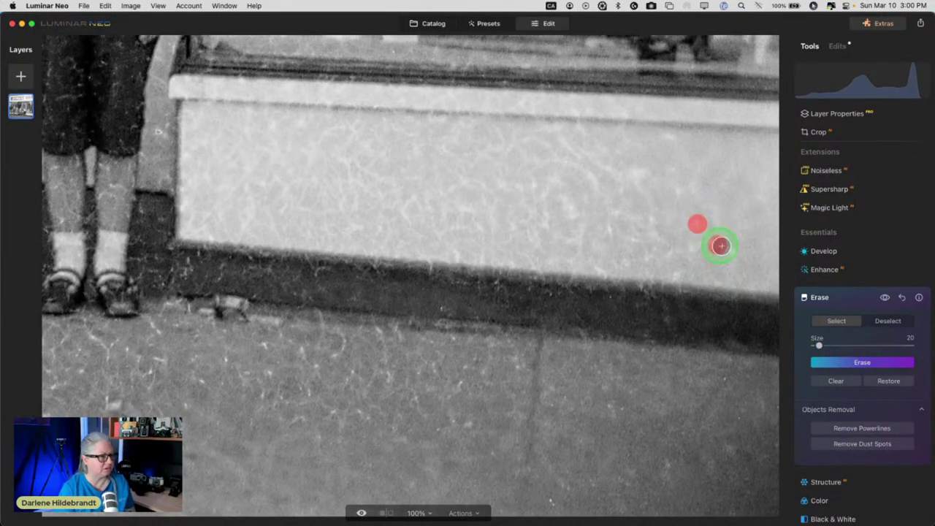
# Step: Mark several more blemishes across the street-corner side of the white panel and erase them
pyautogui.click(647, 173)
pyautogui.click(637, 181)
pyautogui.click(670, 139)
pyautogui.click(587, 170)
pyautogui.click(595, 188)
pyautogui.click(840, 361)
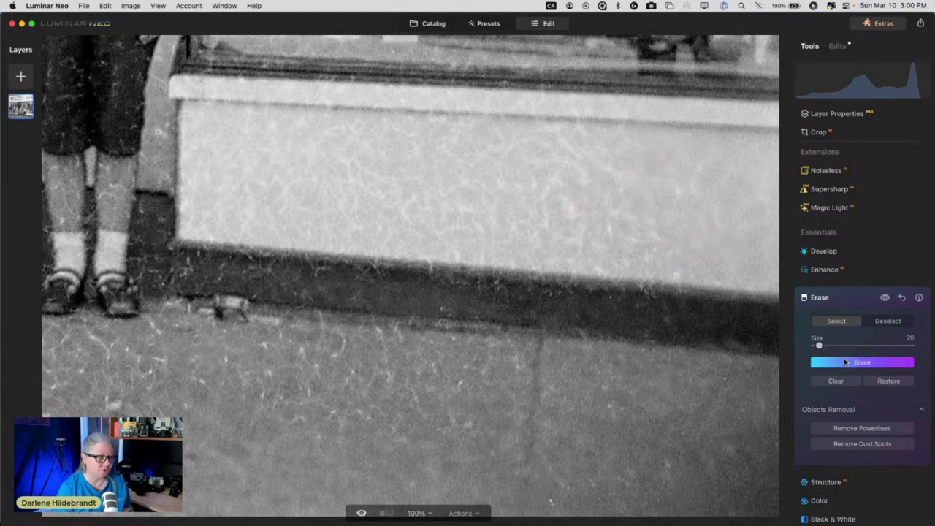
# Step: Mark four scratch spots on the sidewalk below the panel, erase them, and close the Erase tool
pyautogui.click(224, 359)
pyautogui.click(261, 343)
pyautogui.click(296, 348)
pyautogui.click(315, 367)
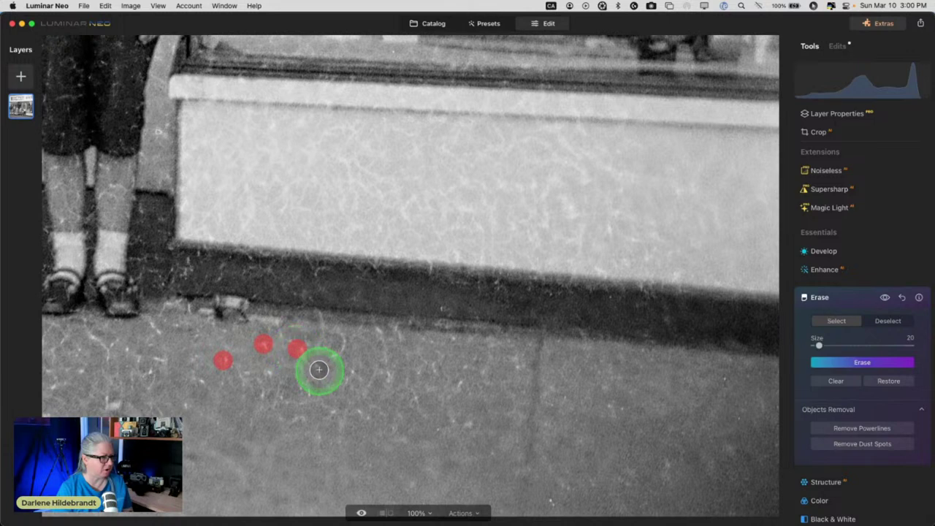
pyautogui.click(865, 360)
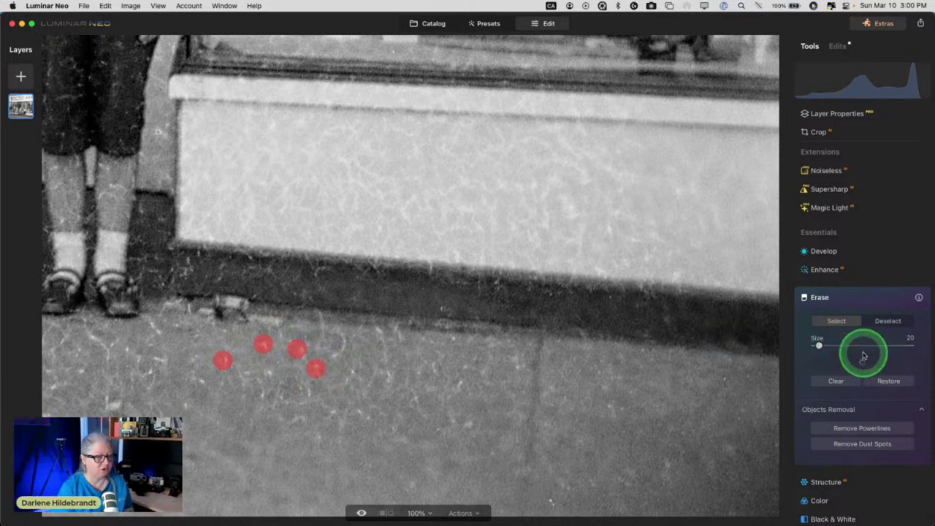
pyautogui.click(851, 299)
pyautogui.scroll(-10, 849, 299)
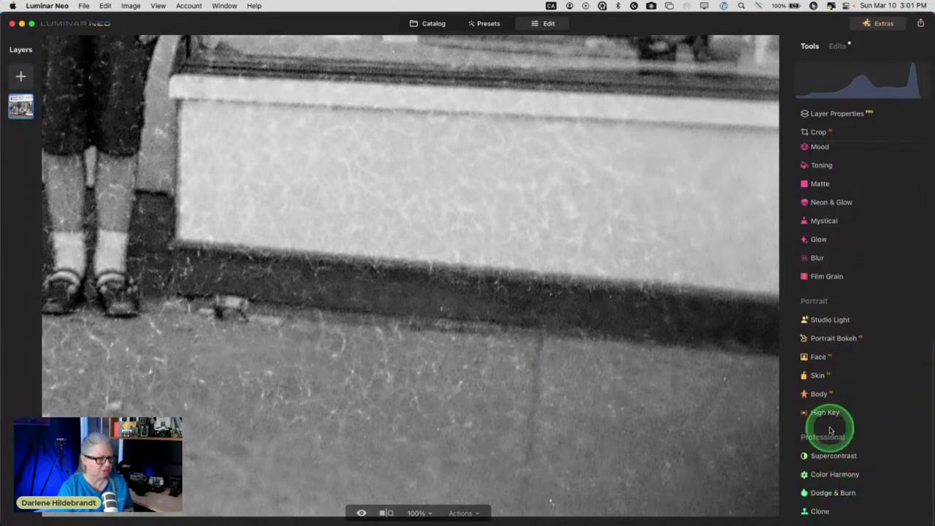
pyautogui.click(818, 509)
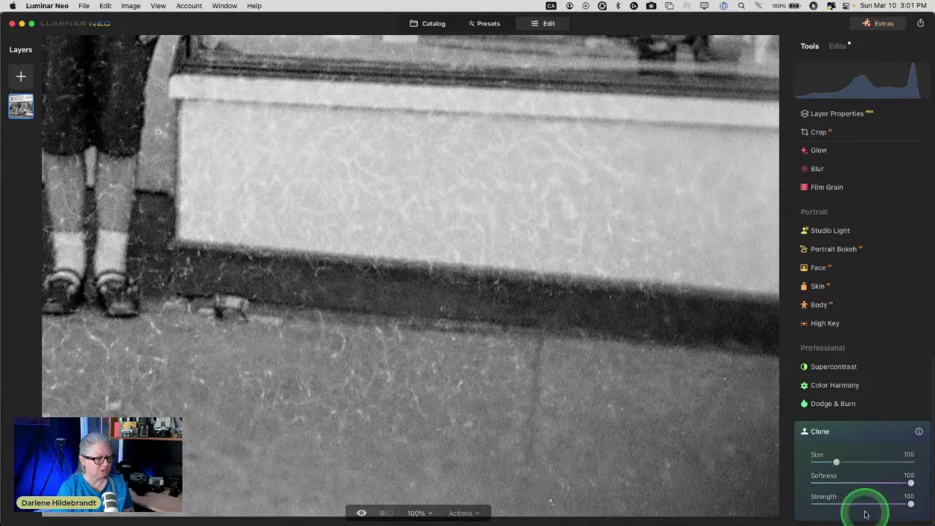
pyautogui.moveTo(860, 501); pyautogui.dragTo(846, 501)
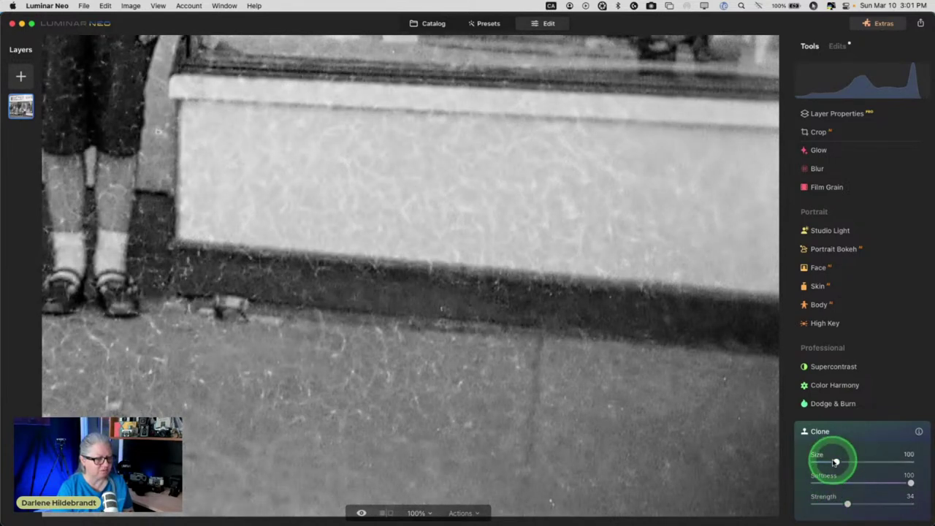
pyautogui.moveTo(836, 462); pyautogui.dragTo(831, 460)
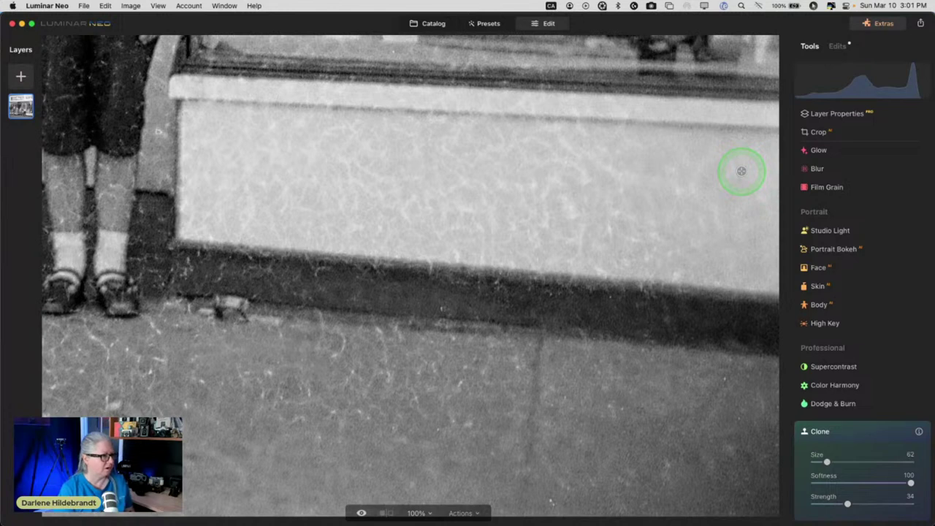
pyautogui.click(847, 431)
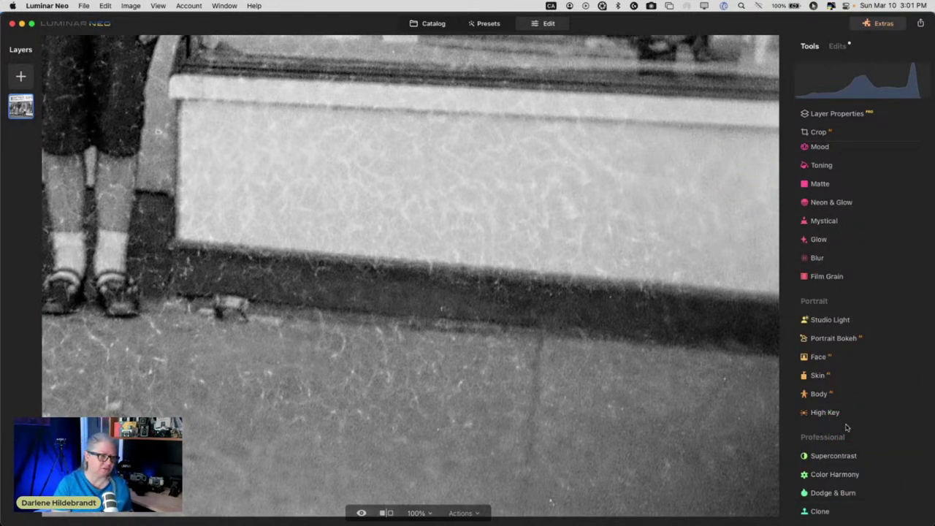
# Step: Duplicate the storefront photo layer and set the copy's blend mode to Darken
pyautogui.click(845, 501)
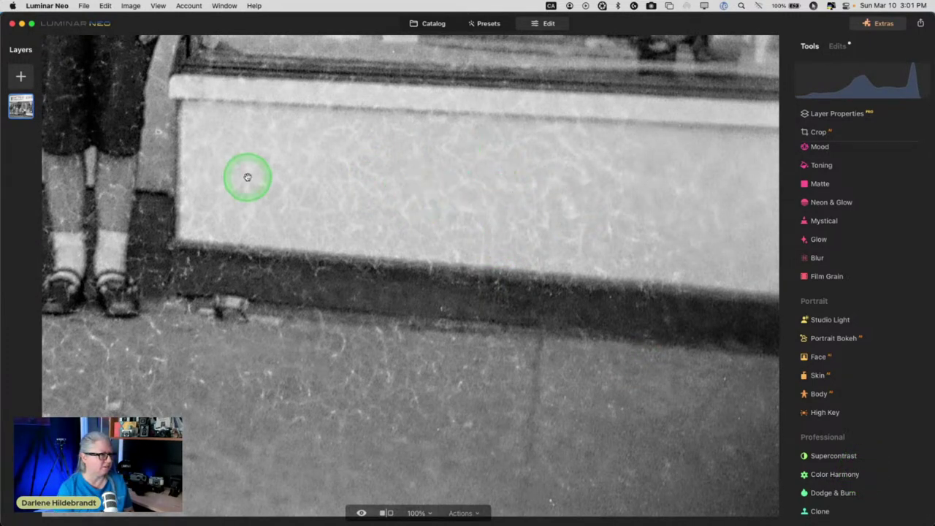
pyautogui.click(21, 106)
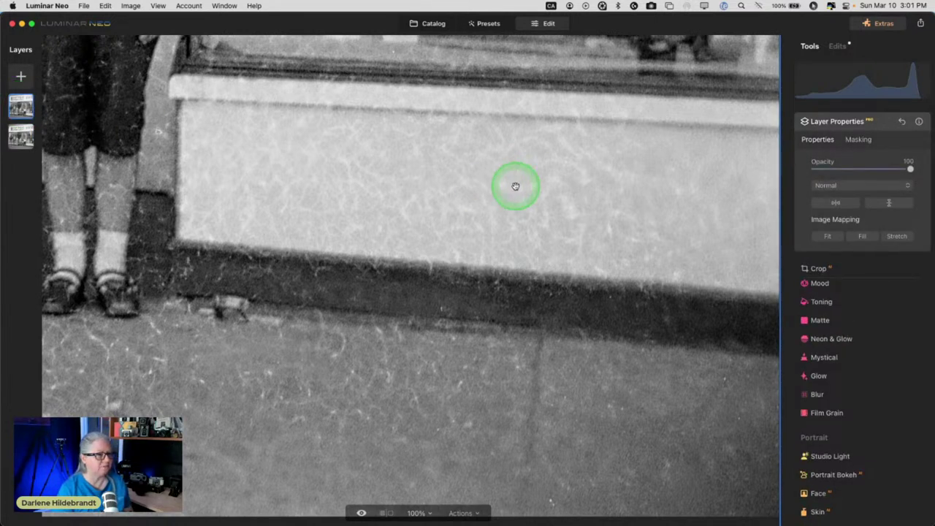
pyautogui.click(843, 188)
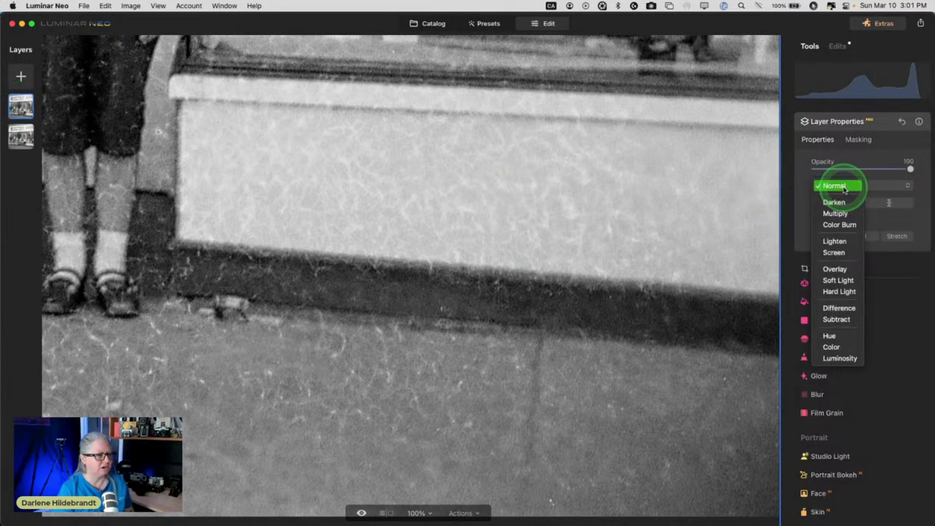
pyautogui.click(832, 200)
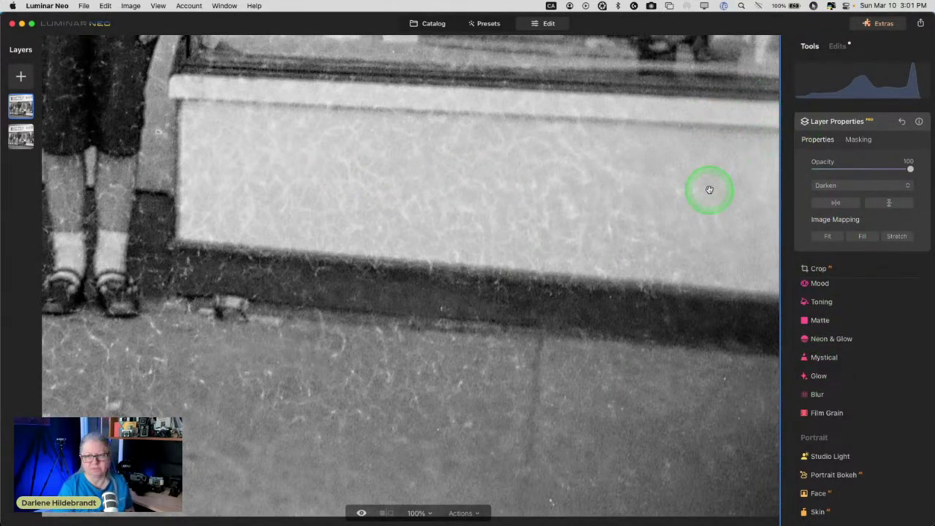
# Step: Clone clean panel texture over the scratches on the white storefront panel with the Clone tool at Strength 33
pyautogui.click(882, 126)
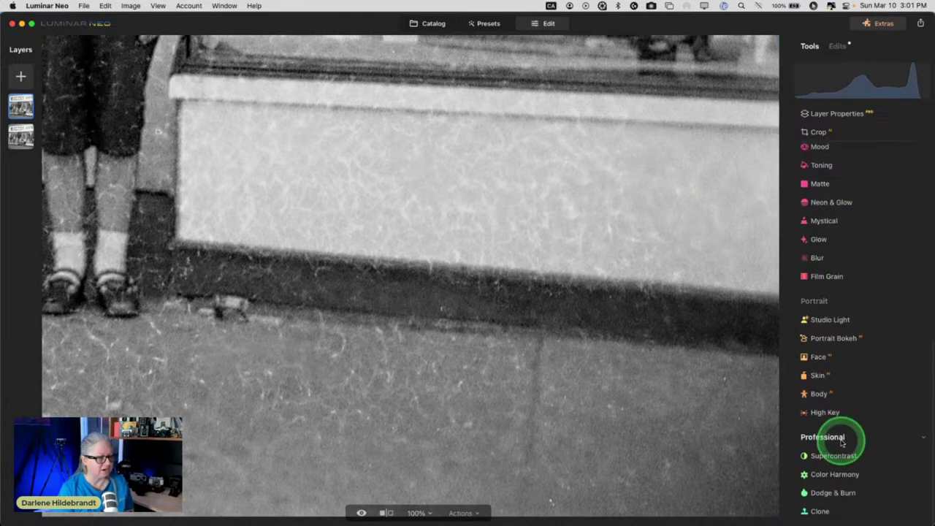
pyautogui.click(832, 510)
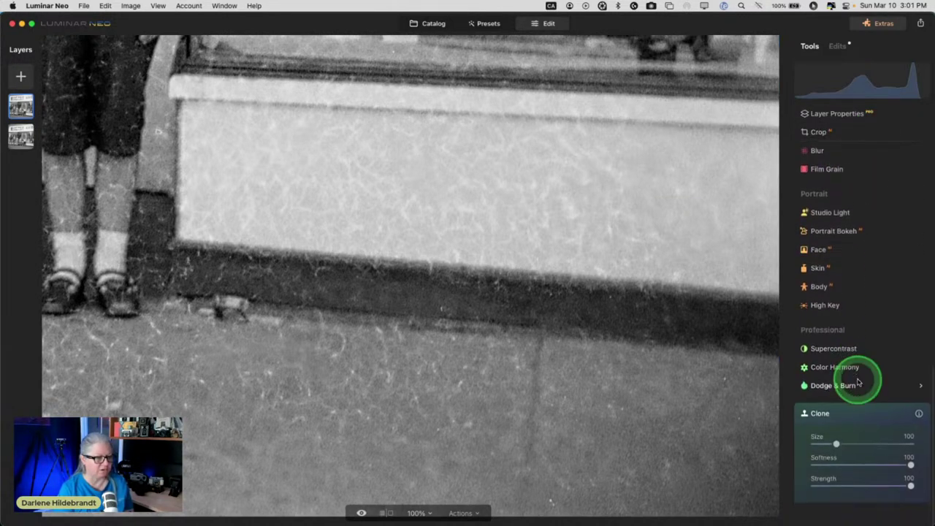
pyautogui.click(843, 501)
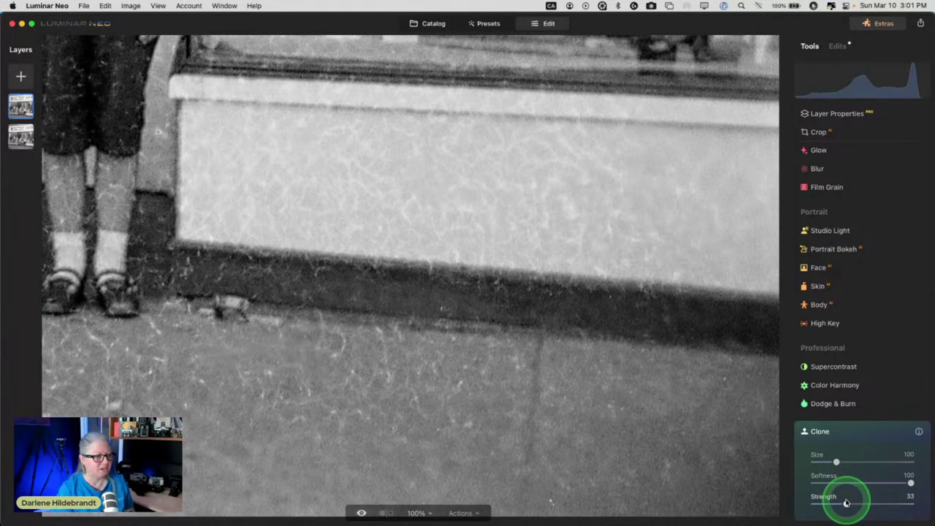
pyautogui.moveTo(697, 181)
pyautogui.mouseDown()
pyautogui.moveTo(665, 188)
pyautogui.moveTo(703, 173)
pyautogui.moveTo(691, 189)
pyautogui.moveTo(700, 200)
pyautogui.moveTo(683, 207)
pyautogui.moveTo(671, 167)
pyautogui.moveTo(614, 167)
pyautogui.moveTo(694, 195)
pyautogui.moveTo(687, 229)
pyautogui.moveTo(650, 234)
pyautogui.moveTo(680, 202)
pyautogui.moveTo(637, 238)
pyautogui.moveTo(665, 196)
pyautogui.moveTo(700, 181)
pyautogui.moveTo(608, 216)
pyautogui.moveTo(647, 164)
pyautogui.moveTo(587, 187)
pyautogui.moveTo(615, 168)
pyautogui.moveTo(672, 182)
pyautogui.moveTo(702, 235)
pyautogui.moveTo(693, 215)
pyautogui.moveTo(705, 163)
pyautogui.moveTo(702, 155)
pyautogui.moveTo(604, 152)
pyautogui.moveTo(710, 182)
pyautogui.moveTo(670, 215)
pyautogui.moveTo(579, 211)
pyautogui.moveTo(679, 199)
pyautogui.moveTo(684, 229)
pyautogui.moveTo(591, 247)
pyautogui.moveTo(650, 221)
pyautogui.moveTo(696, 223)
pyautogui.moveTo(698, 251)
pyautogui.moveTo(680, 264)
pyautogui.moveTo(686, 239)
pyautogui.moveTo(623, 251)
pyautogui.moveTo(624, 238)
pyautogui.moveTo(602, 215)
pyautogui.moveTo(669, 191)
pyautogui.moveTo(627, 214)
pyautogui.moveTo(578, 218)
pyautogui.moveTo(566, 199)
pyautogui.moveTo(542, 197)
pyautogui.moveTo(597, 177)
pyautogui.moveTo(593, 169)
pyautogui.moveTo(641, 167)
pyautogui.mouseUp()
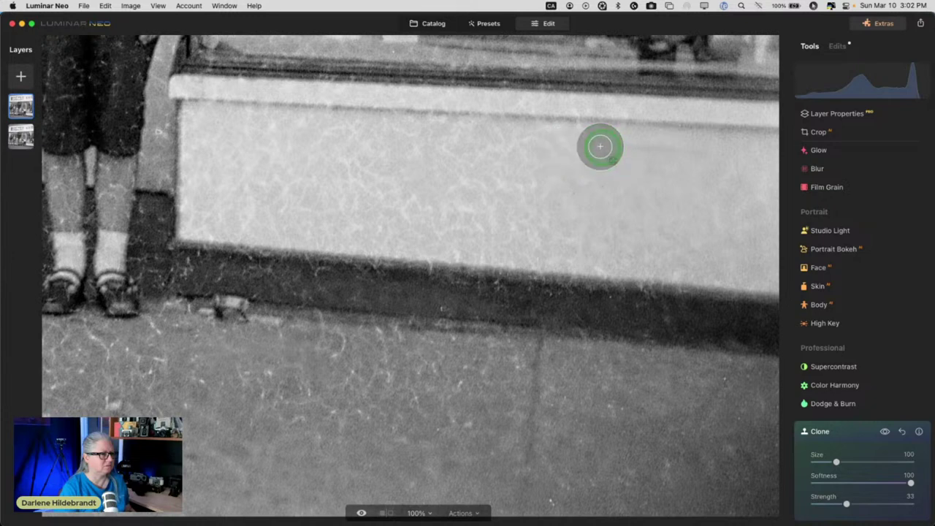
pyautogui.click(676, 202)
pyautogui.moveTo(604, 230)
pyautogui.mouseDown()
pyautogui.moveTo(625, 251)
pyautogui.moveTo(593, 255)
pyautogui.moveTo(526, 238)
pyautogui.moveTo(580, 203)
pyautogui.moveTo(558, 238)
pyautogui.moveTo(532, 249)
pyautogui.moveTo(571, 218)
pyautogui.moveTo(563, 208)
pyautogui.moveTo(581, 231)
pyautogui.moveTo(550, 216)
pyautogui.moveTo(569, 165)
pyautogui.moveTo(546, 152)
pyautogui.moveTo(592, 197)
pyautogui.moveTo(579, 152)
pyautogui.moveTo(545, 142)
pyautogui.moveTo(582, 200)
pyautogui.moveTo(566, 189)
pyautogui.moveTo(647, 192)
pyautogui.moveTo(553, 171)
pyautogui.moveTo(530, 184)
pyautogui.moveTo(551, 185)
pyautogui.moveTo(478, 169)
pyautogui.moveTo(577, 187)
pyautogui.moveTo(553, 164)
pyautogui.moveTo(555, 187)
pyautogui.moveTo(545, 195)
pyautogui.moveTo(441, 181)
pyautogui.moveTo(534, 198)
pyautogui.moveTo(484, 248)
pyautogui.moveTo(518, 236)
pyautogui.moveTo(456, 229)
pyautogui.moveTo(468, 218)
pyautogui.moveTo(536, 213)
pyautogui.moveTo(515, 238)
pyautogui.moveTo(414, 227)
pyautogui.moveTo(456, 217)
pyautogui.moveTo(452, 201)
pyautogui.moveTo(550, 208)
pyautogui.moveTo(533, 227)
pyautogui.moveTo(408, 235)
pyautogui.moveTo(516, 238)
pyautogui.moveTo(450, 238)
pyautogui.moveTo(498, 235)
pyautogui.moveTo(521, 212)
pyautogui.moveTo(467, 186)
pyautogui.moveTo(500, 172)
pyautogui.moveTo(424, 138)
pyautogui.moveTo(526, 195)
pyautogui.moveTo(518, 208)
pyautogui.moveTo(435, 226)
pyautogui.moveTo(348, 219)
pyautogui.moveTo(408, 213)
pyautogui.moveTo(387, 178)
pyautogui.moveTo(351, 172)
pyautogui.moveTo(533, 224)
pyautogui.moveTo(434, 179)
pyautogui.moveTo(413, 144)
pyautogui.moveTo(420, 141)
pyautogui.moveTo(714, 161)
pyautogui.moveTo(474, 148)
pyautogui.moveTo(451, 133)
pyautogui.moveTo(497, 141)
pyautogui.moveTo(379, 143)
pyautogui.moveTo(560, 200)
pyautogui.mouseUp()
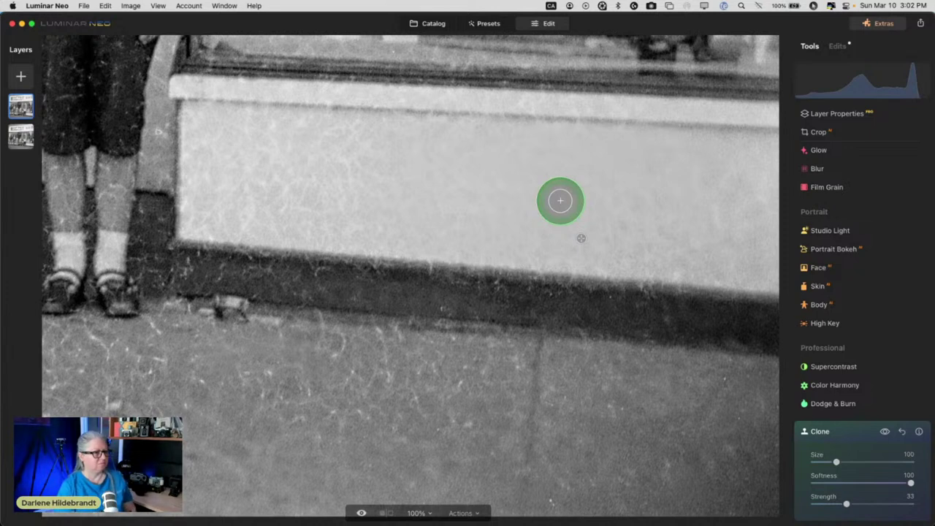
# Step: Compare the white panel with and without the cloning, close the Clone tool, and view the whole photo
pyautogui.click(884, 432)
pyautogui.click(884, 432)
pyautogui.click(884, 431)
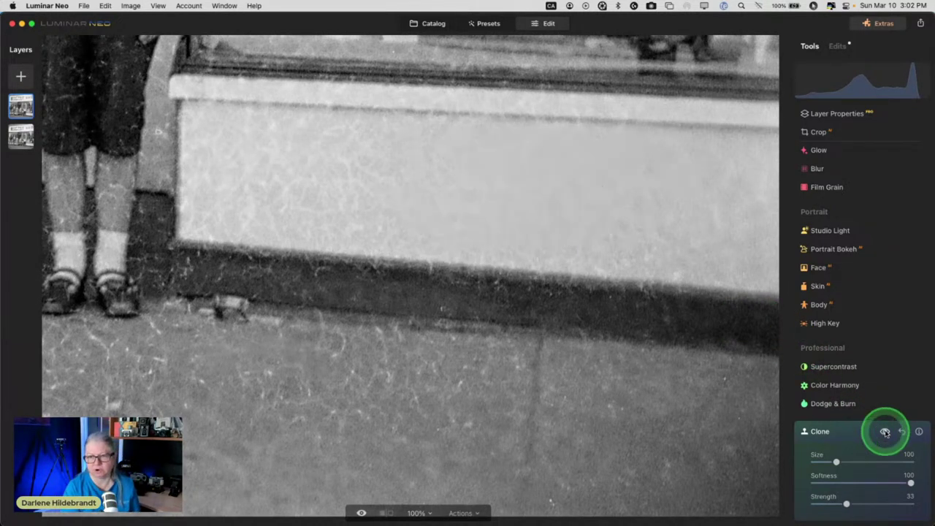
pyautogui.click(885, 432)
pyautogui.click(884, 432)
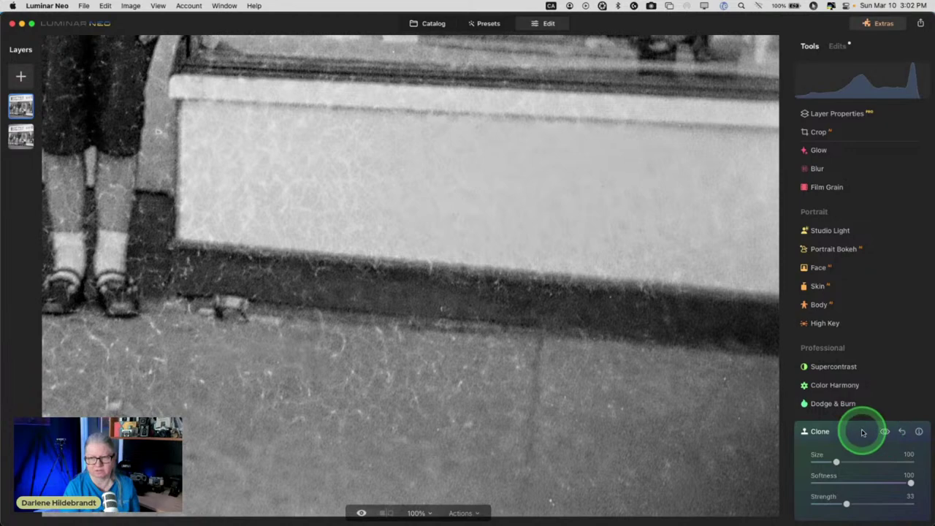
pyautogui.click(862, 432)
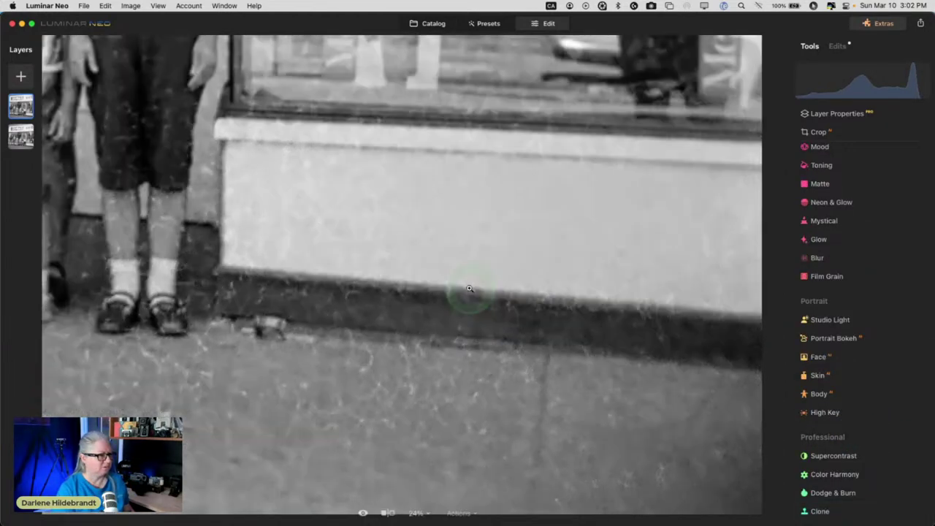
pyautogui.click(469, 289)
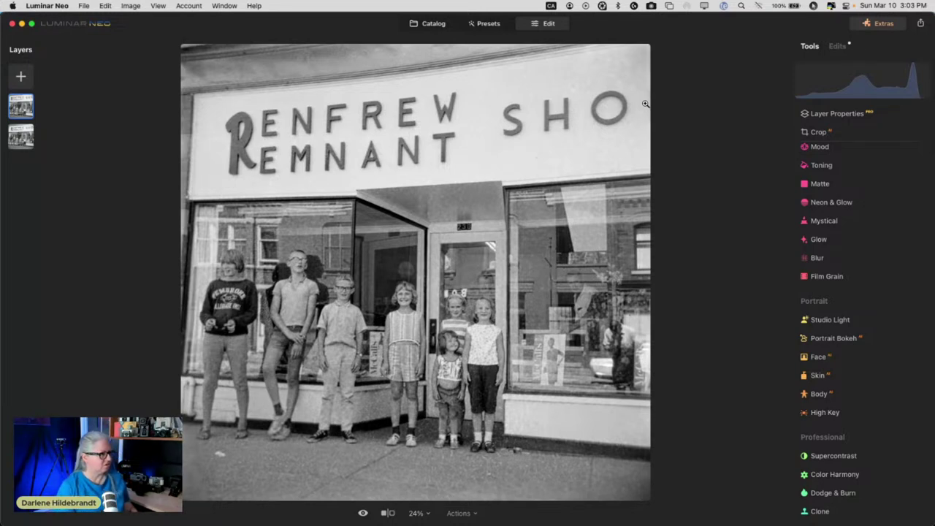
pyautogui.click(920, 24)
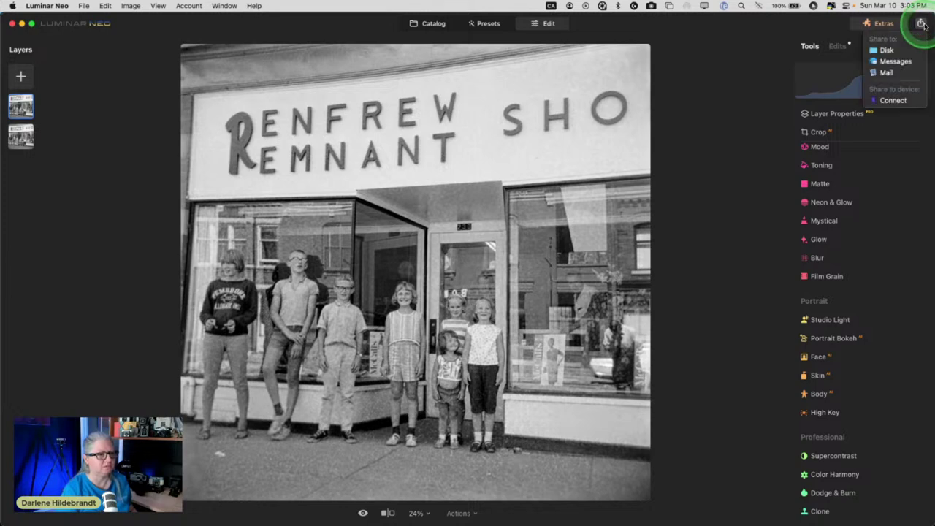
pyautogui.click(886, 49)
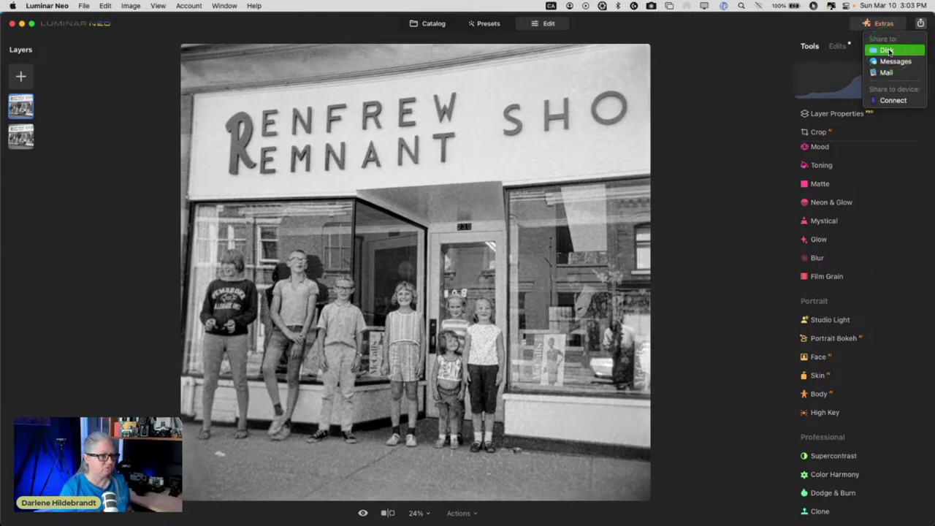
pyautogui.click(598, 125)
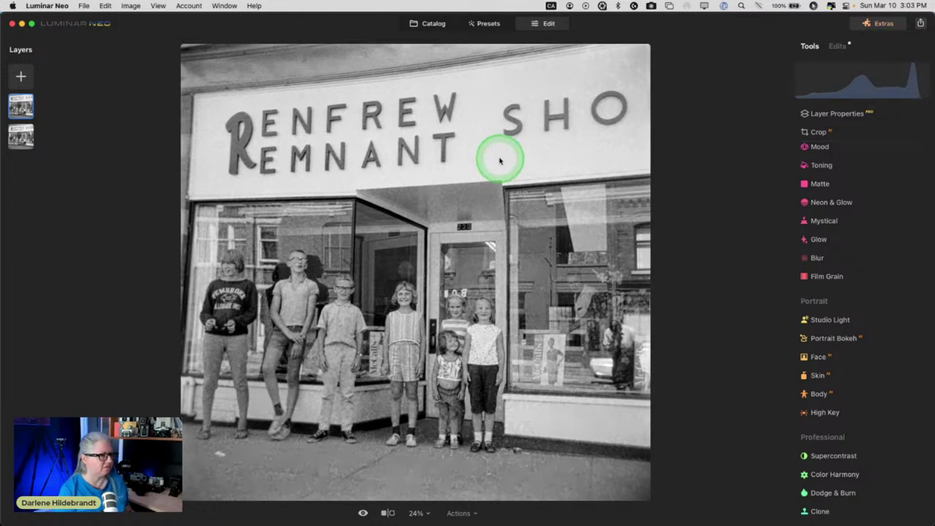
# Step: Start exporting the photo to Videos > Edit my image LIVE > Not used yet > Restoration on 12TB G-DRIVE PRO, appending "-edited" to the file name
pyautogui.press('super+shift+e')
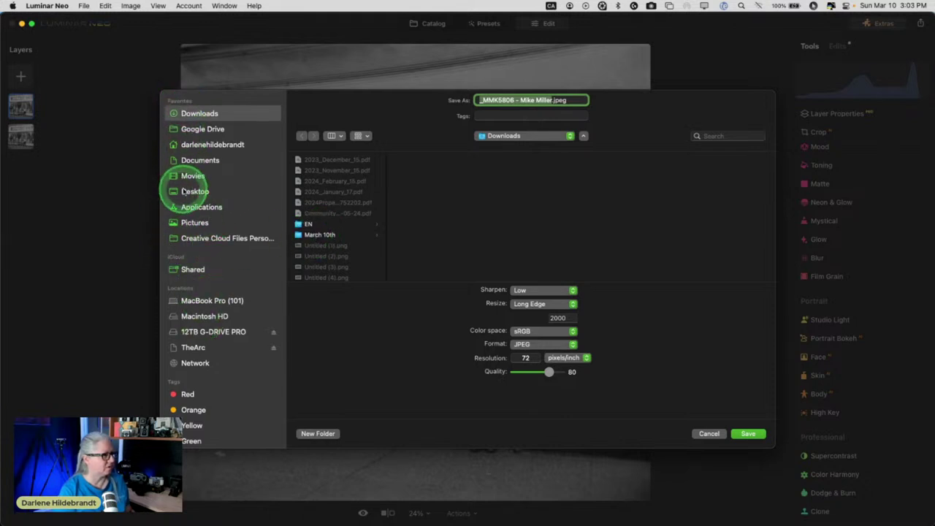
pyautogui.click(199, 332)
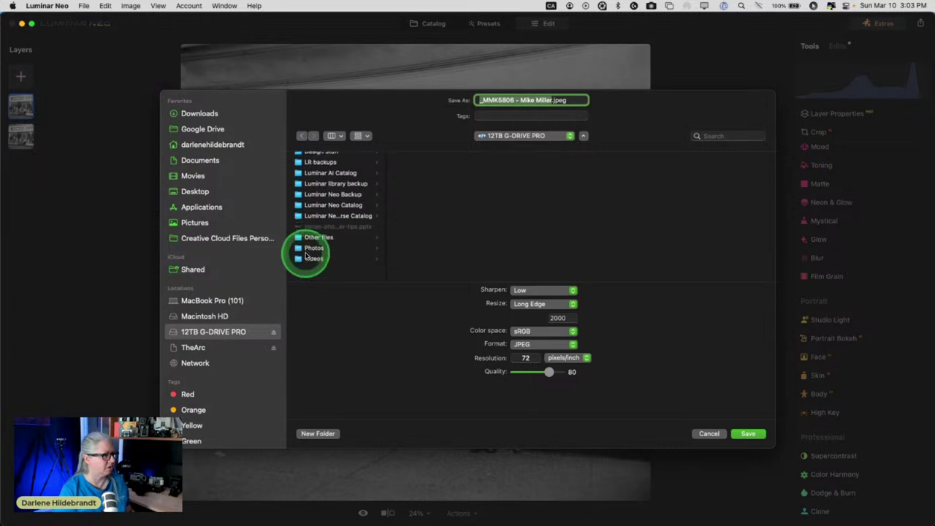
pyautogui.click(314, 272)
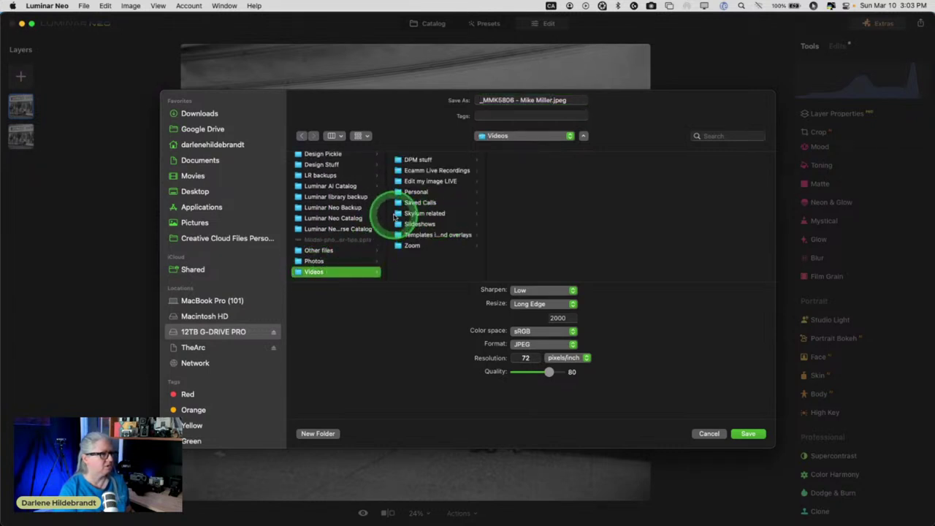
pyautogui.click(423, 181)
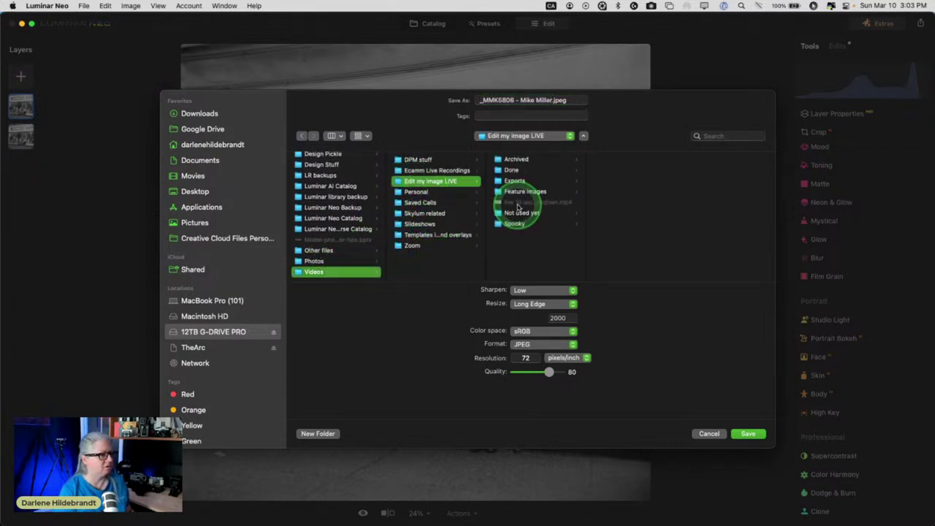
pyautogui.click(517, 213)
pyautogui.scroll(-5, 646, 237)
pyautogui.click(619, 188)
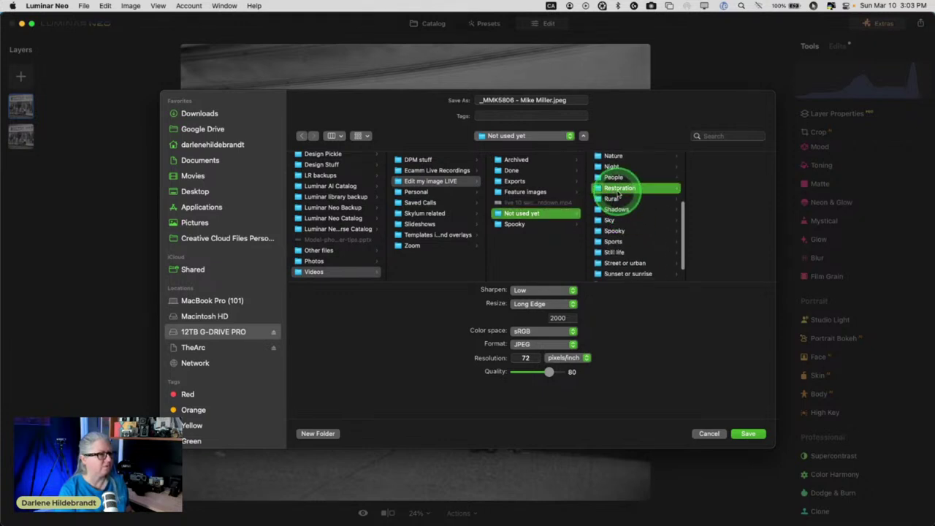
pyautogui.click(551, 100)
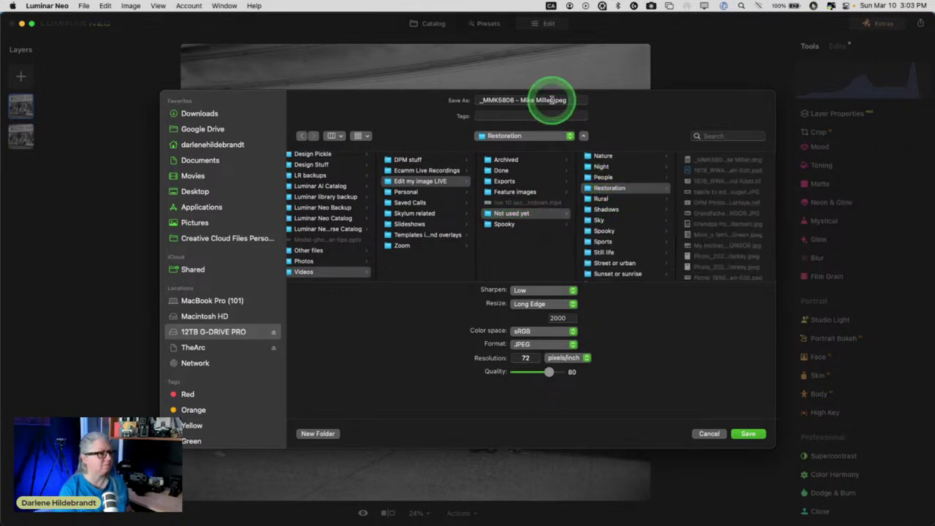
pyautogui.write('-edited')
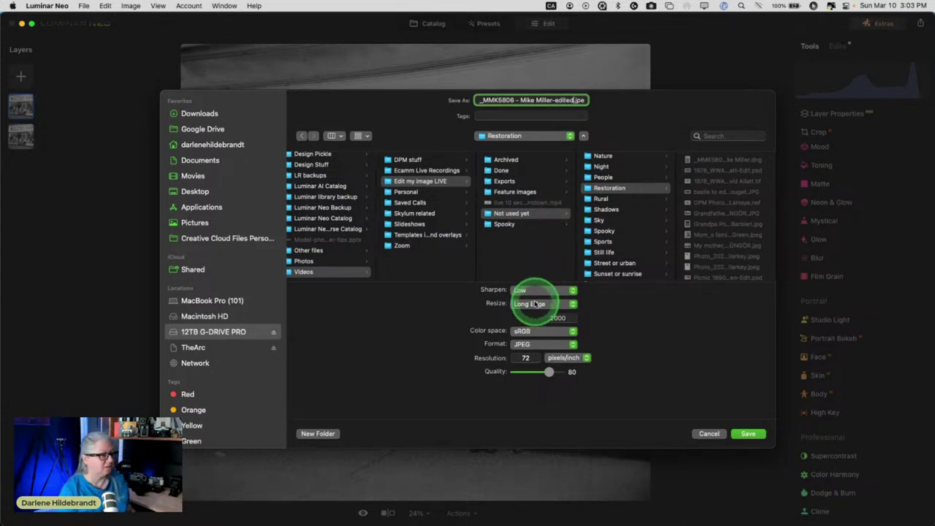
# Step: Export the photo as a TIFF at original size, with no sharpening and without saving transparency
pyautogui.click(537, 303)
pyautogui.click(533, 296)
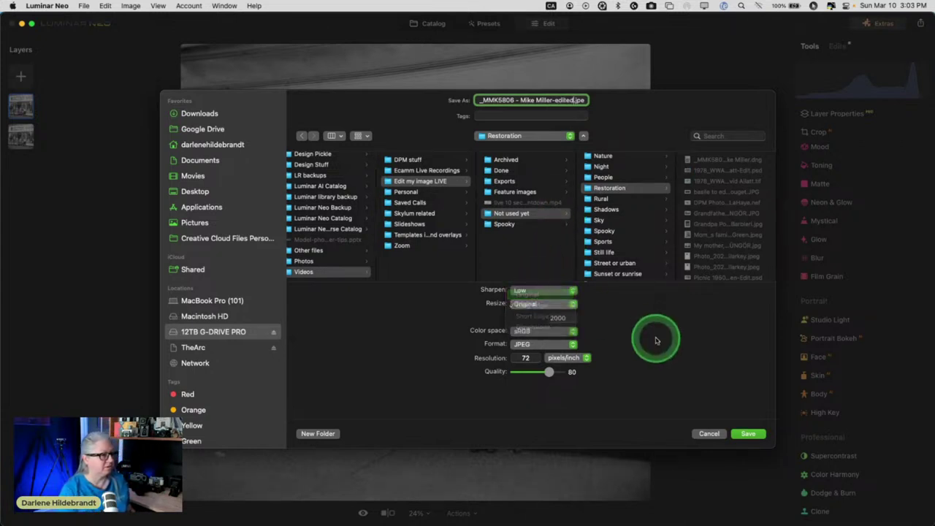
pyautogui.click(523, 344)
pyautogui.click(530, 355)
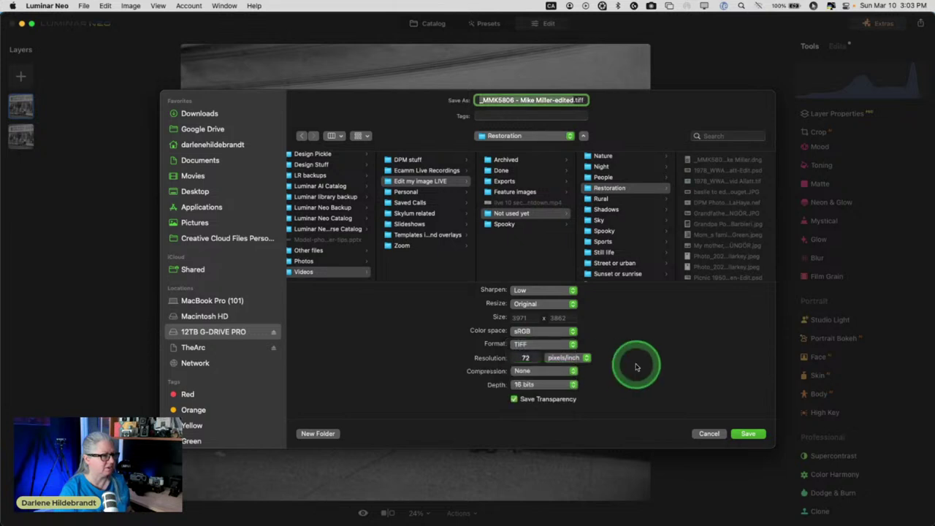
pyautogui.click(532, 399)
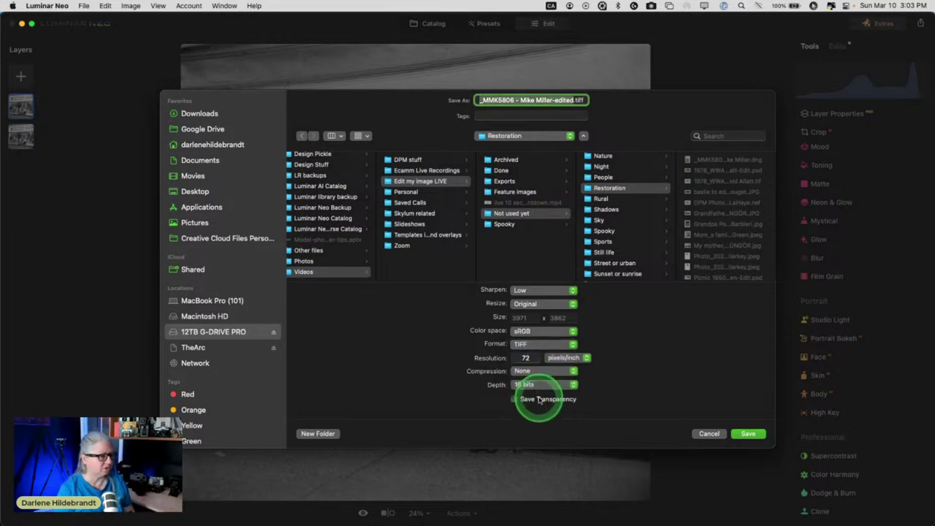
pyautogui.click(544, 290)
pyautogui.click(535, 278)
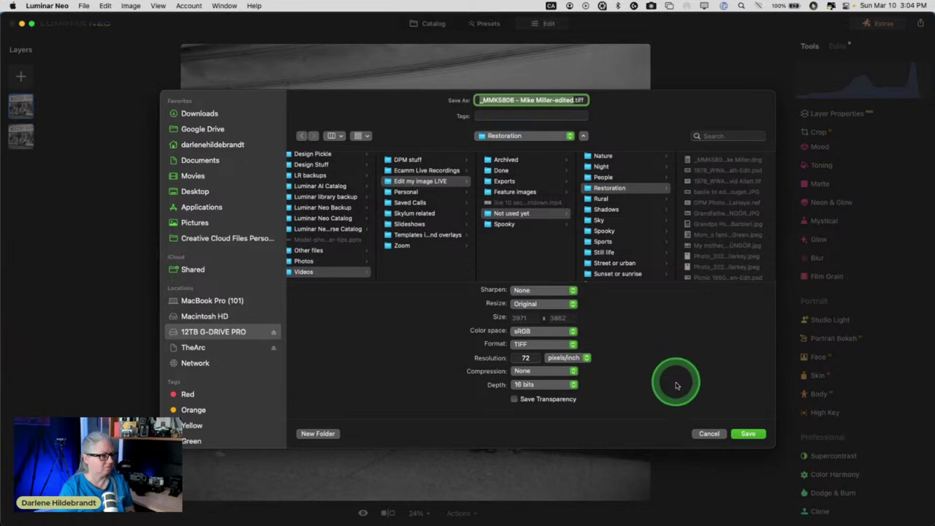
pyautogui.click(747, 434)
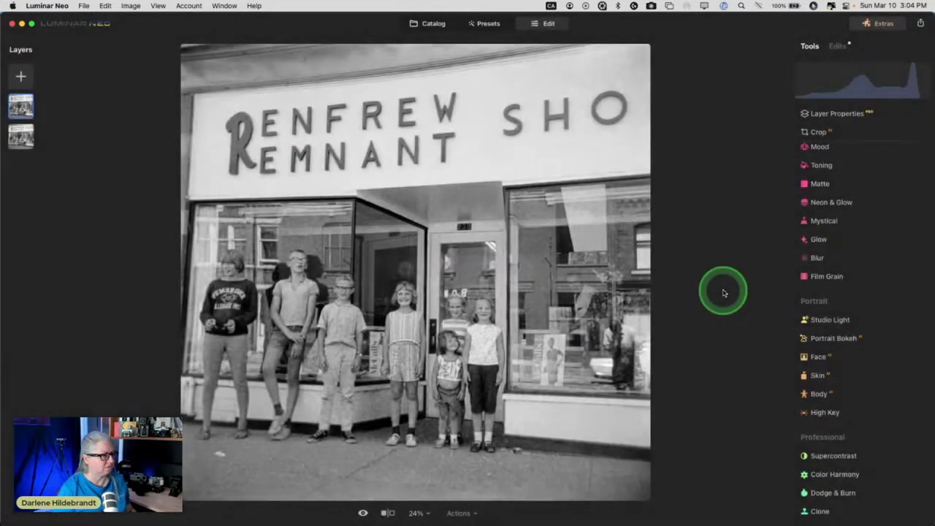
# Step: Switch to Photoshop and open the "-edited" TIFF of the storefront photo from the Restoration folder
pyautogui.press('super+Tab')
pyautogui.press('super+Tab')
pyautogui.press('super+Tab')
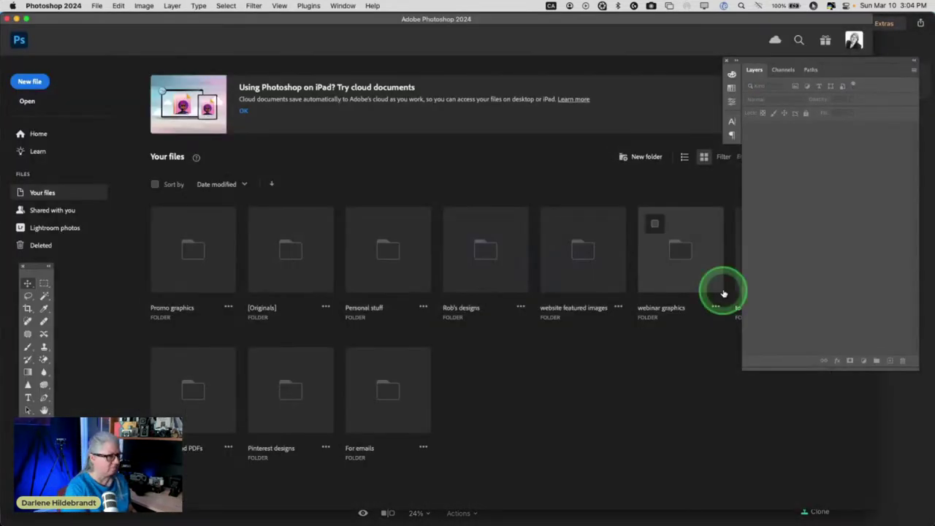
pyautogui.press('super+o')
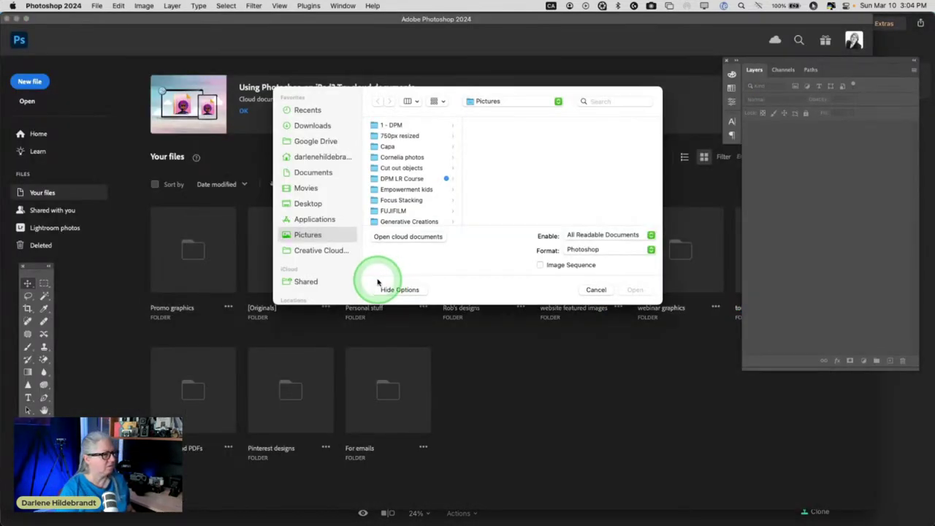
pyautogui.click(477, 103)
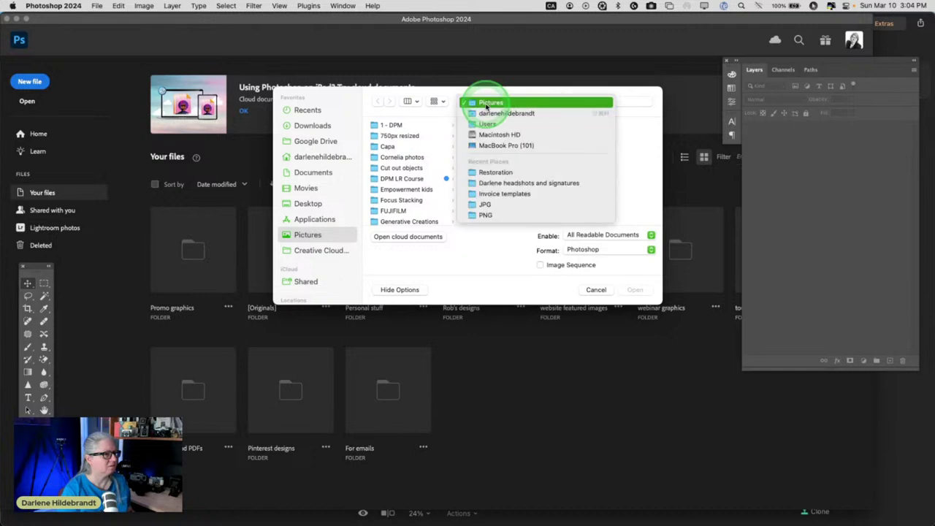
pyautogui.click(486, 173)
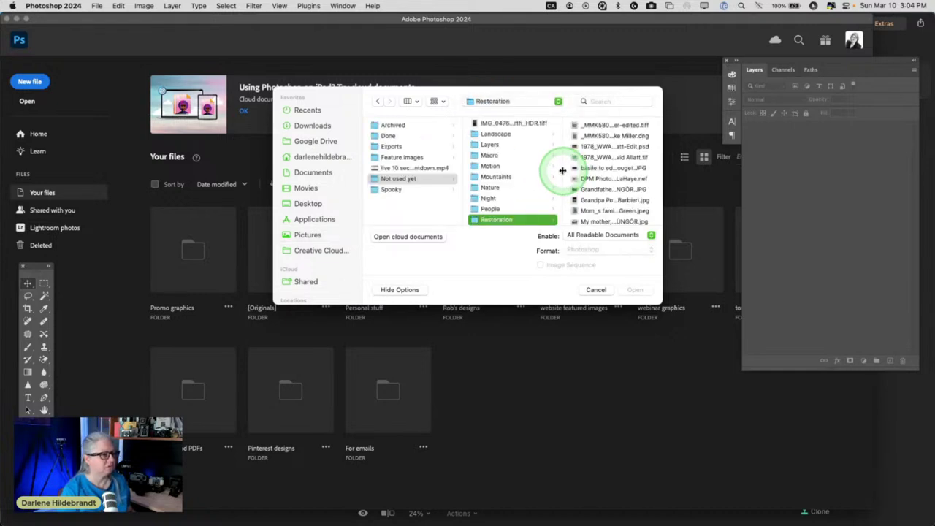
pyautogui.click(570, 168)
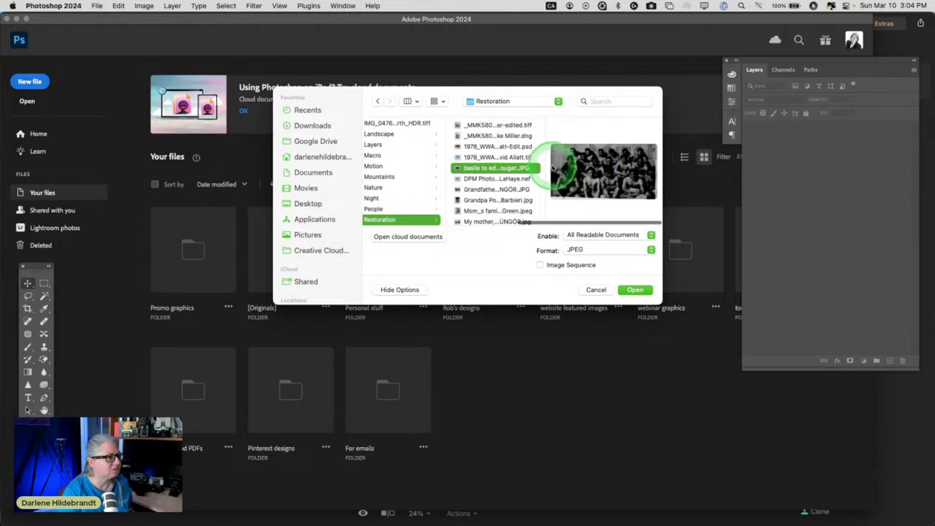
pyautogui.moveTo(545, 140); pyautogui.dragTo(600, 141)
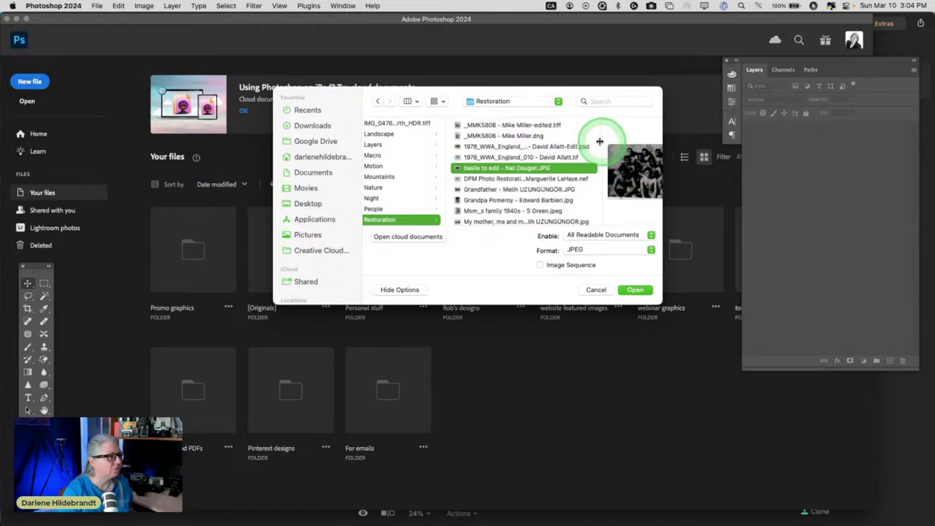
pyautogui.click(535, 126)
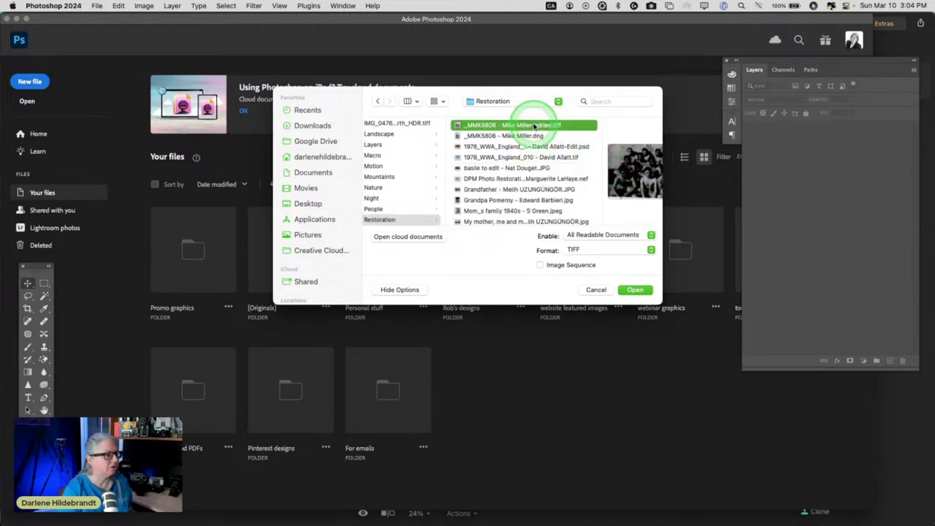
pyautogui.click(628, 289)
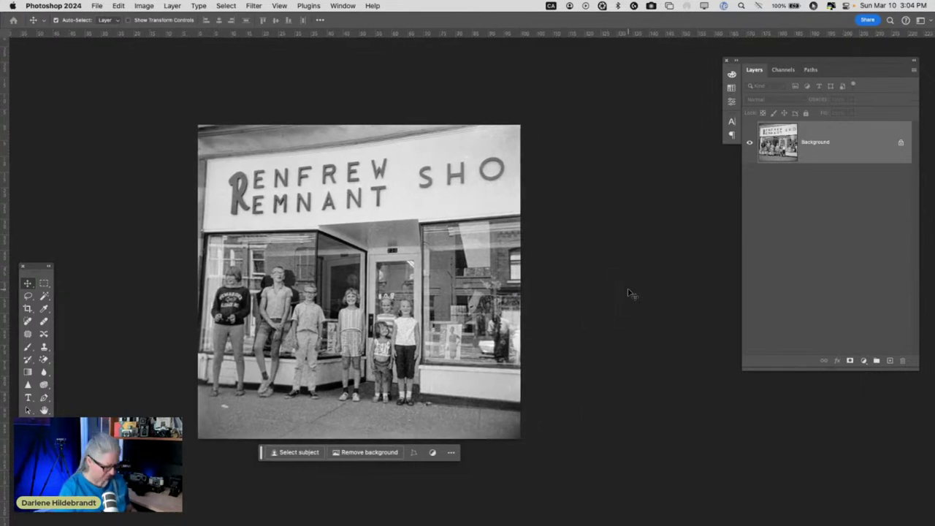
# Step: Convert the storefront photo's Background layer to a Smart Object
pyautogui.click(628, 292)
pyautogui.press('super+plus')
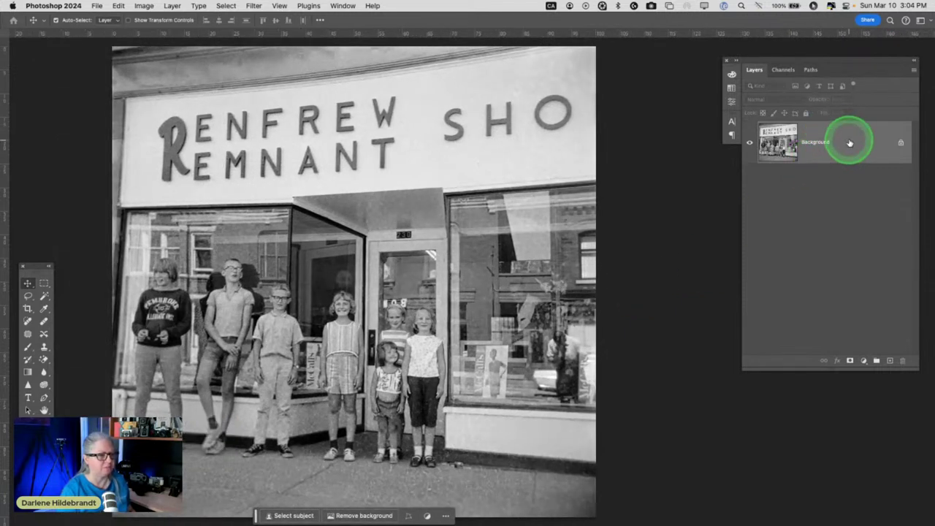
pyautogui.rightClick(849, 142)
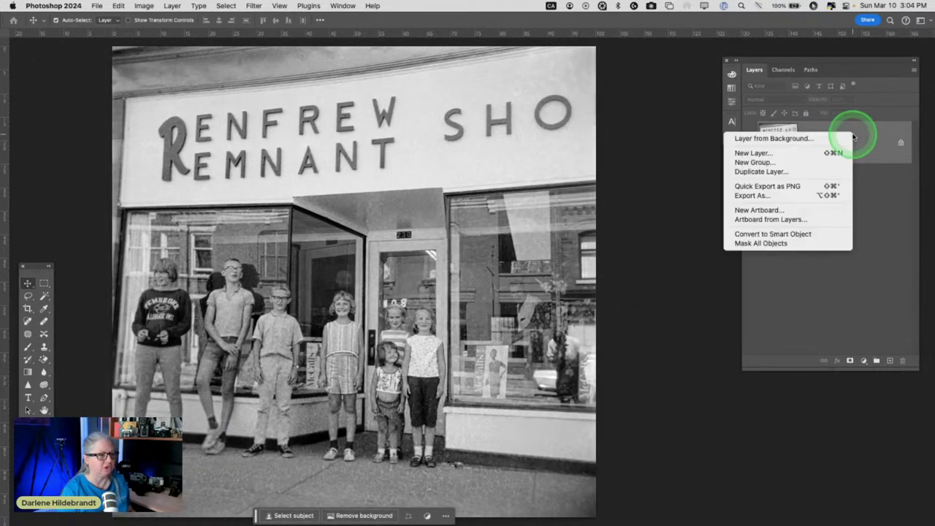
pyautogui.click(782, 233)
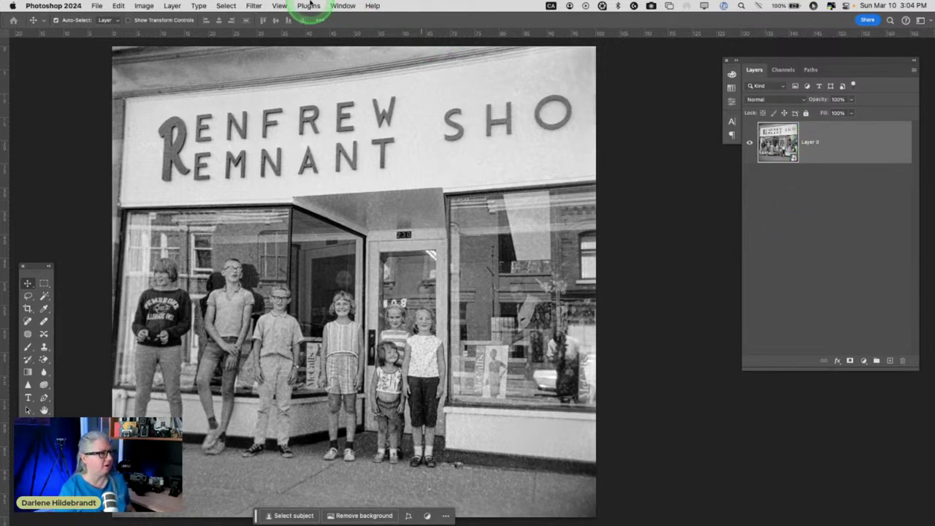
# Step: Open Neural Filters for the Smart Object layer and enable the Photo Restoration filter
pyautogui.click(253, 6)
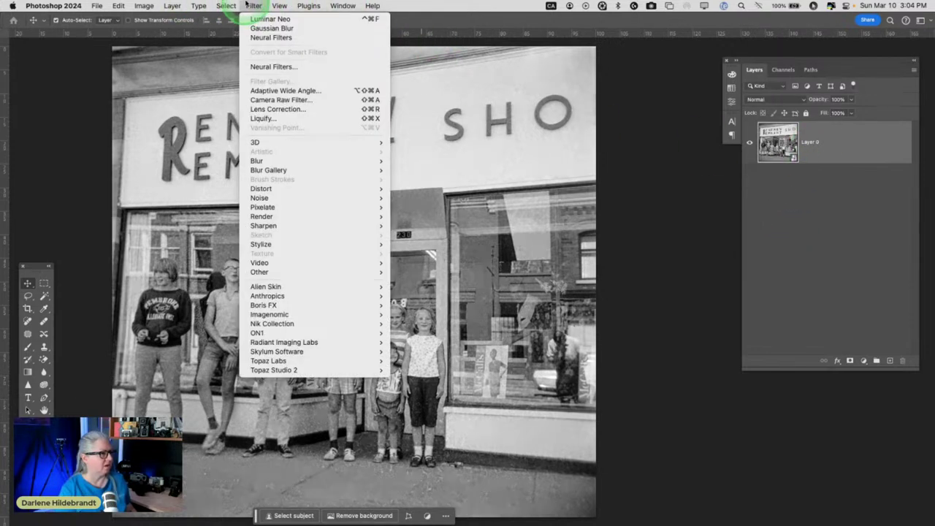
pyautogui.click(264, 67)
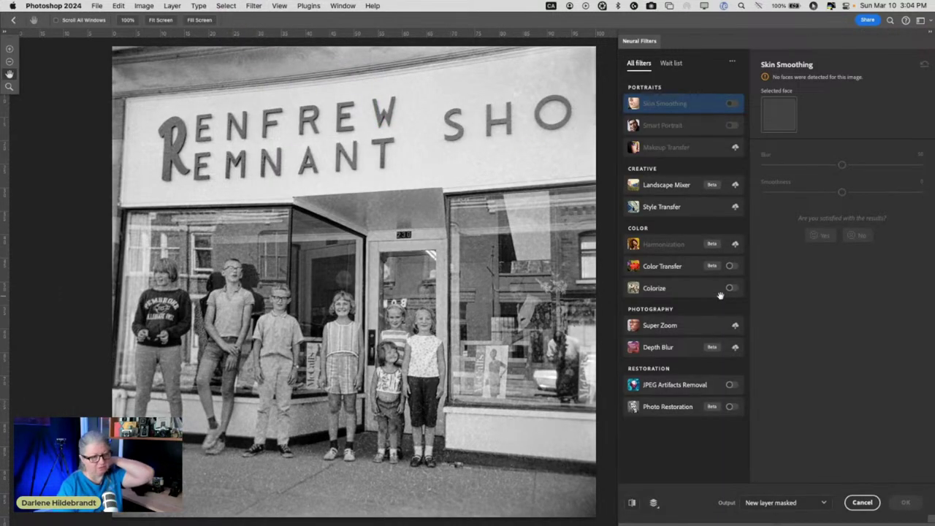
pyautogui.click(668, 407)
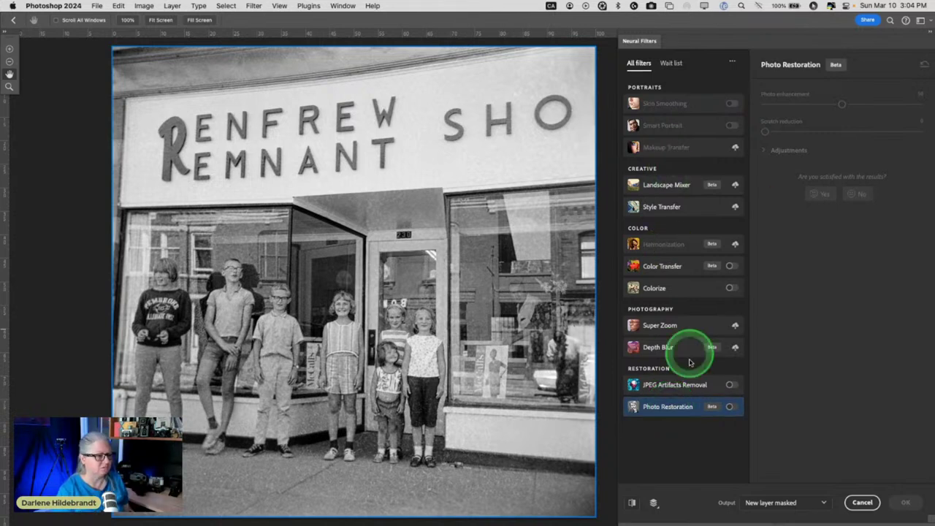
pyautogui.click(729, 406)
pyautogui.scroll(-5, 533, 153)
pyautogui.hscroll(5, 542, 214)
pyautogui.hscroll(-4, 542, 214)
pyautogui.scroll(1, 542, 214)
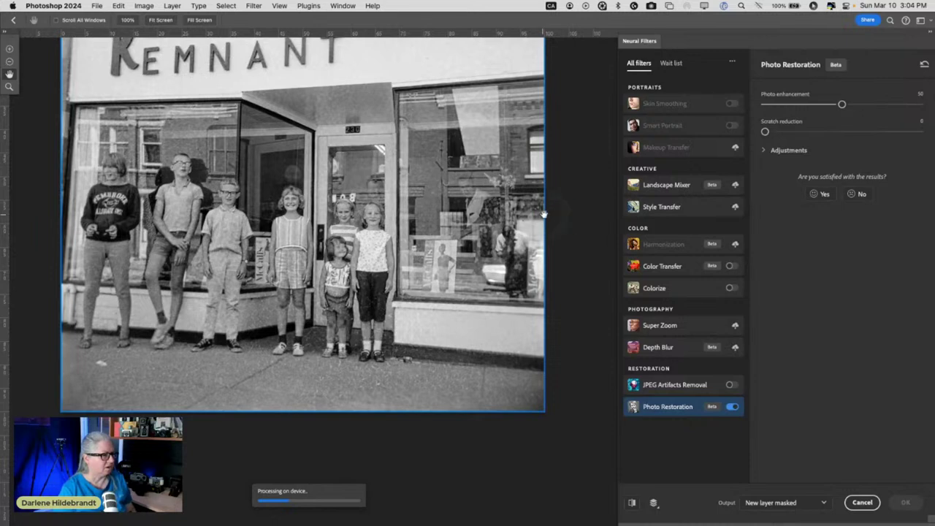
pyautogui.click(595, 211)
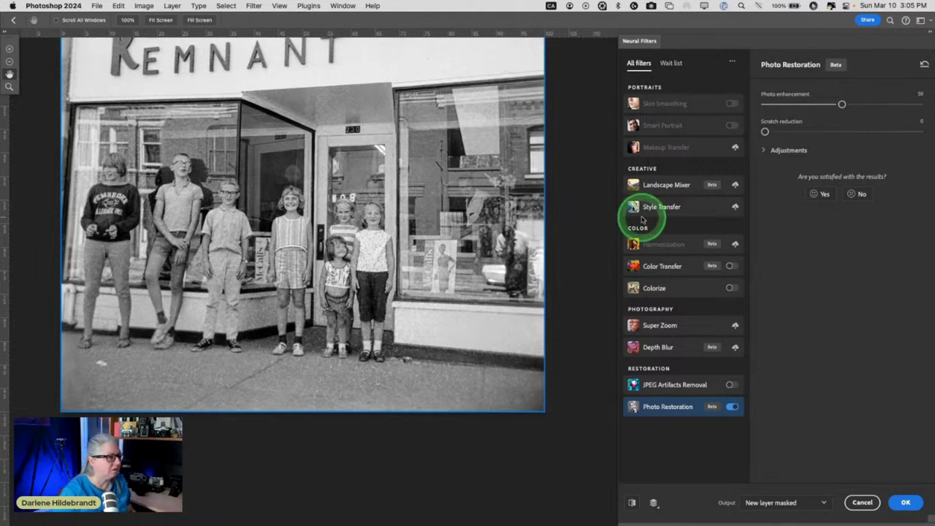
# Step: Set Photo enhancement to 94 and Scratch reduction to 58, and expand the filter's additional adjustments
pyautogui.moveTo(842, 104); pyautogui.dragTo(913, 106)
pyautogui.moveTo(764, 131); pyautogui.dragTo(854, 132)
pyautogui.click(758, 150)
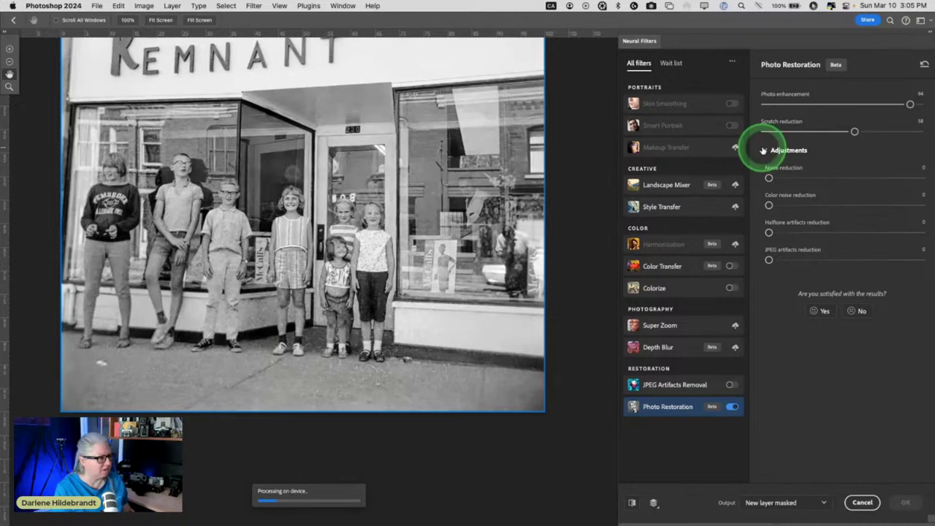
# Step: Switch to Lightroom Classic and show "1900 the family in Berwick Nova Scotia.jpg" from the Quick Collection in full
pyautogui.press('super+Tab')
pyautogui.press('super+Tab')
pyautogui.press('super+Tab')
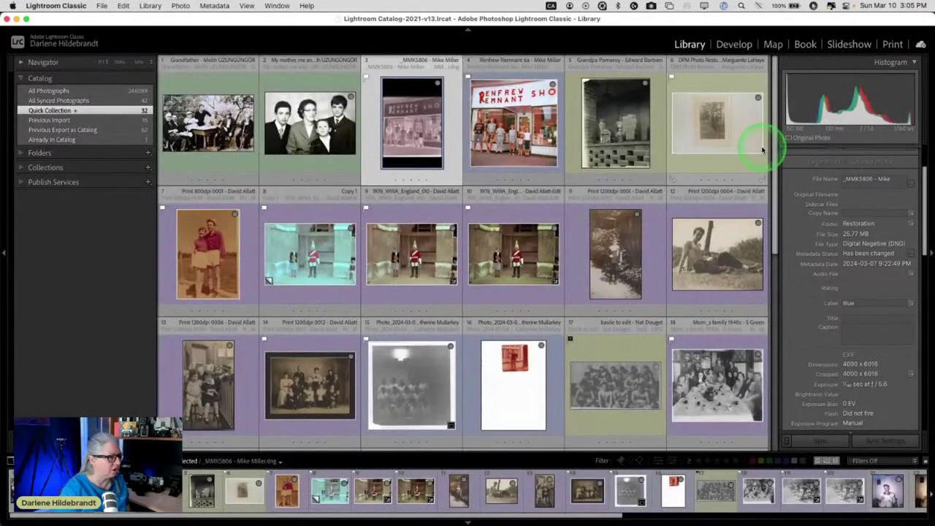
pyautogui.click(482, 202)
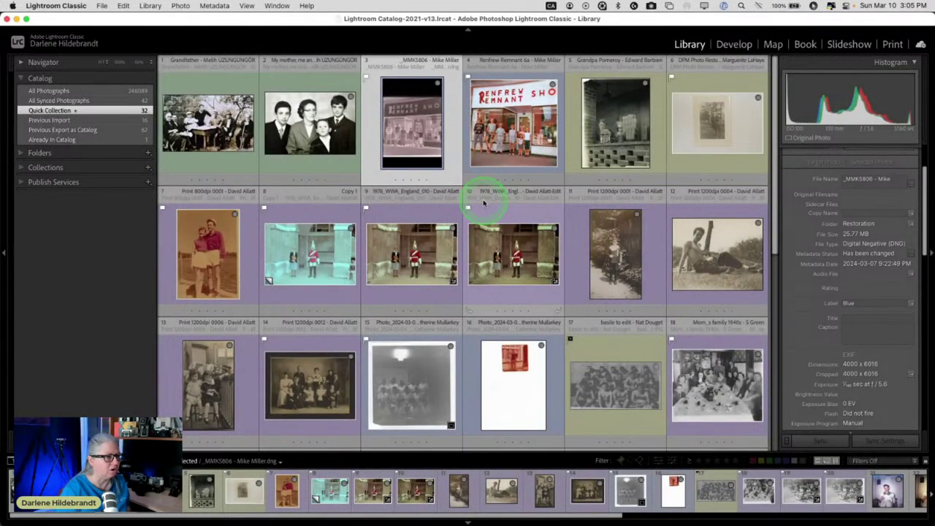
pyautogui.scroll(-10, 483, 202)
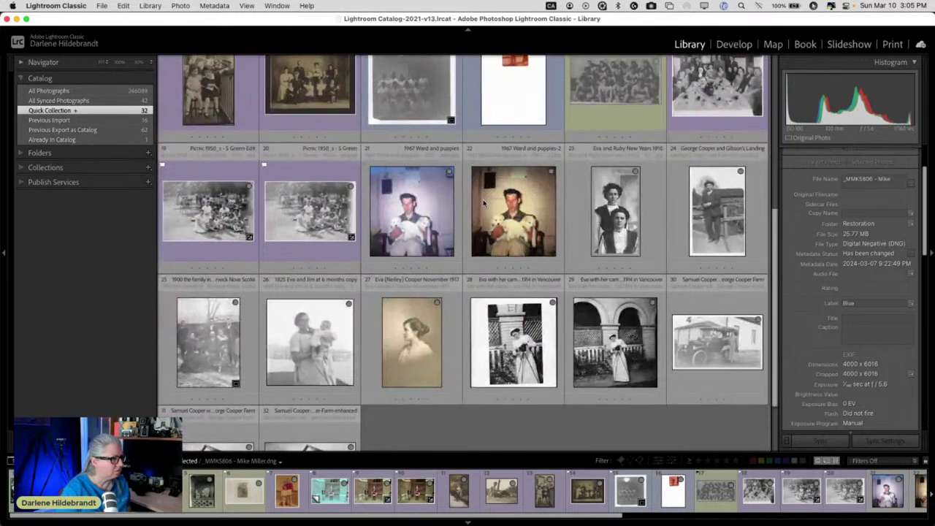
pyautogui.click(248, 304)
pyautogui.doubleClick(199, 344)
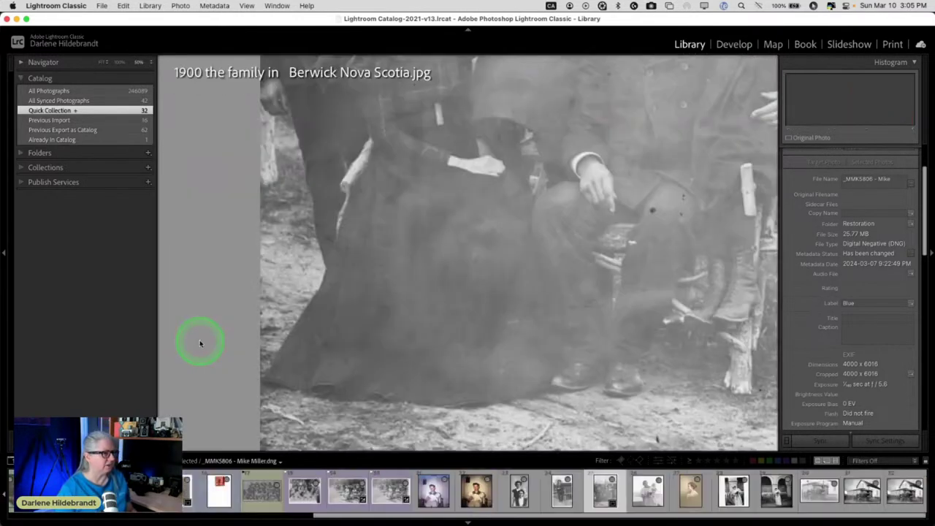
pyautogui.click(434, 258)
pyautogui.click(434, 260)
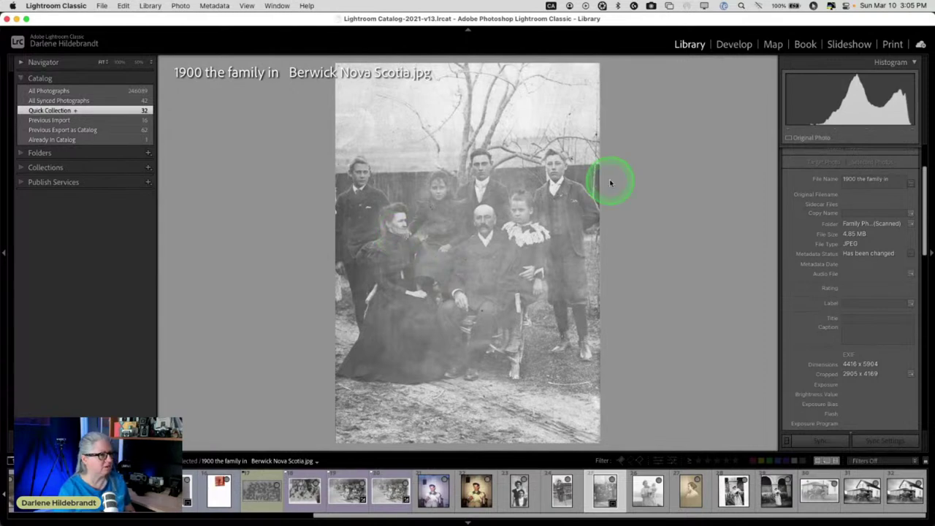
# Step: Examine the specks and damage in the sky and on the clothing of the 1900 family photo at close range
pyautogui.click(395, 120)
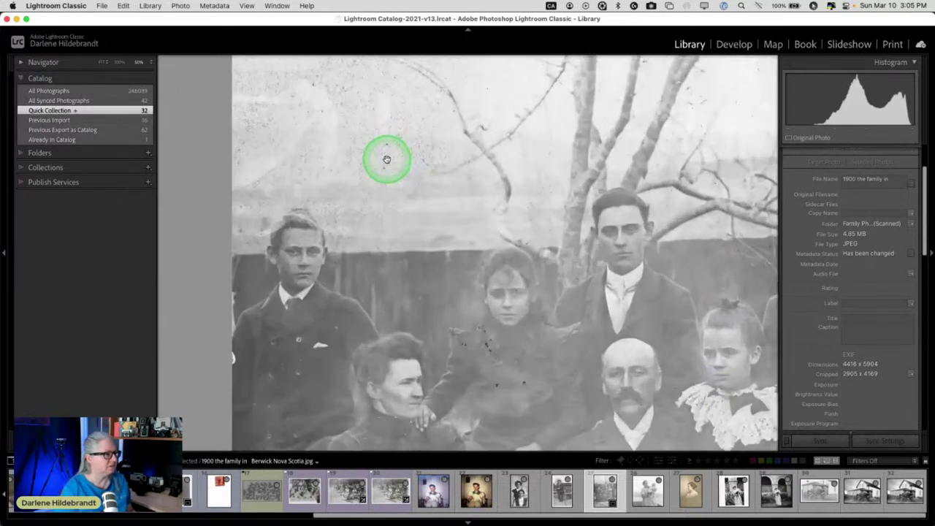
pyautogui.scroll(3, 387, 160)
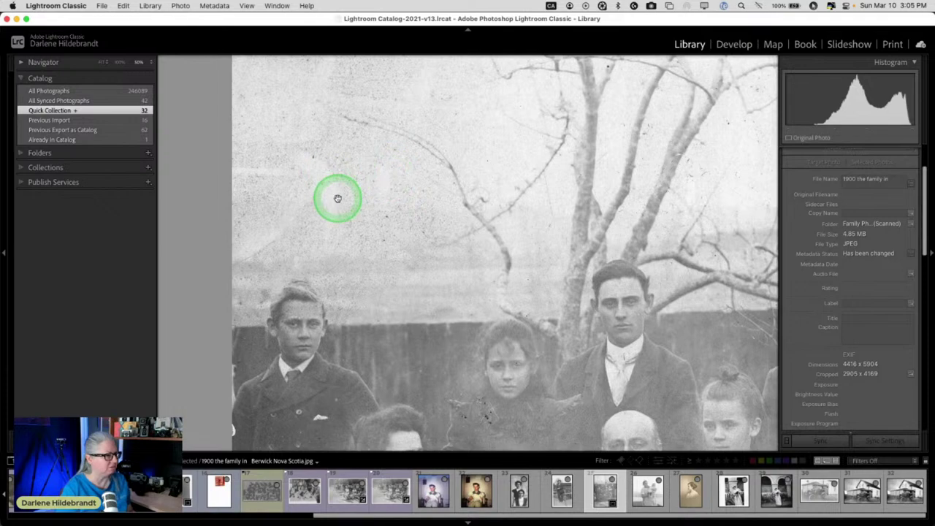
pyautogui.scroll(-6, 337, 198)
pyautogui.scroll(-6, 494, 318)
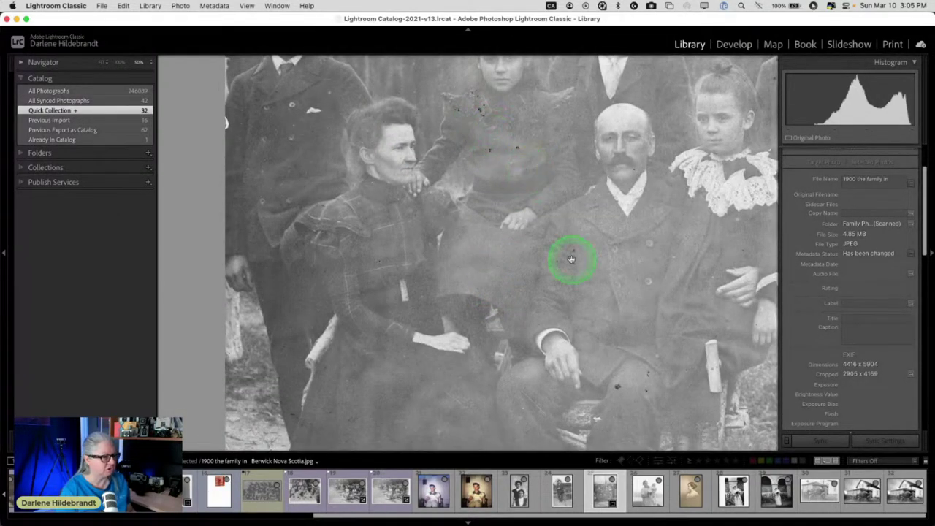
pyautogui.click(500, 249)
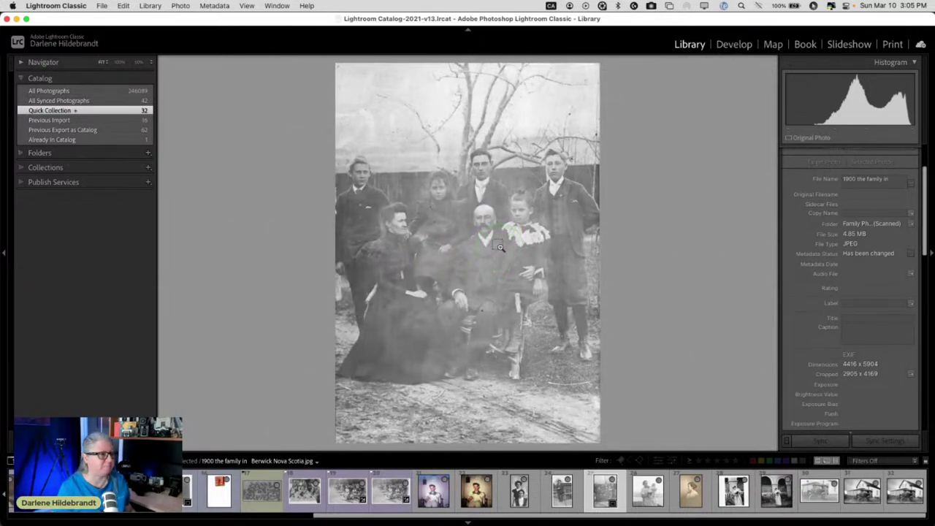
# Step: Switch back to Photoshop and set the Photo Restoration filter's Halftone artifacts reduction to 63
pyautogui.press('super+Tab')
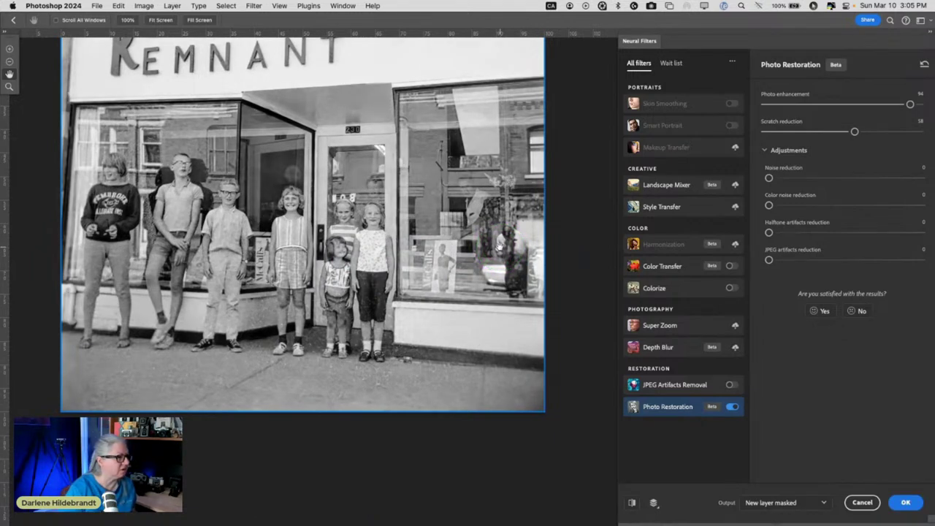
pyautogui.moveTo(501, 247); pyautogui.dragTo(448, 219)
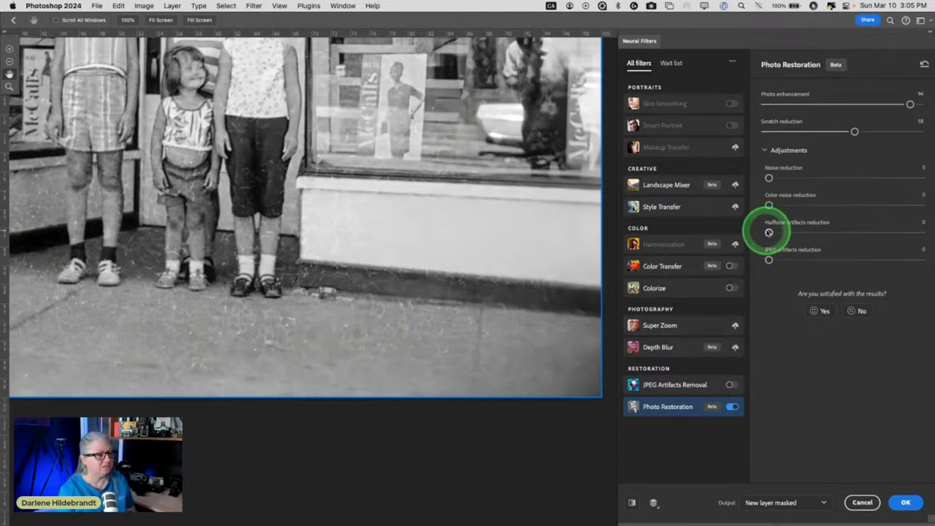
pyautogui.moveTo(768, 232); pyautogui.dragTo(866, 233)
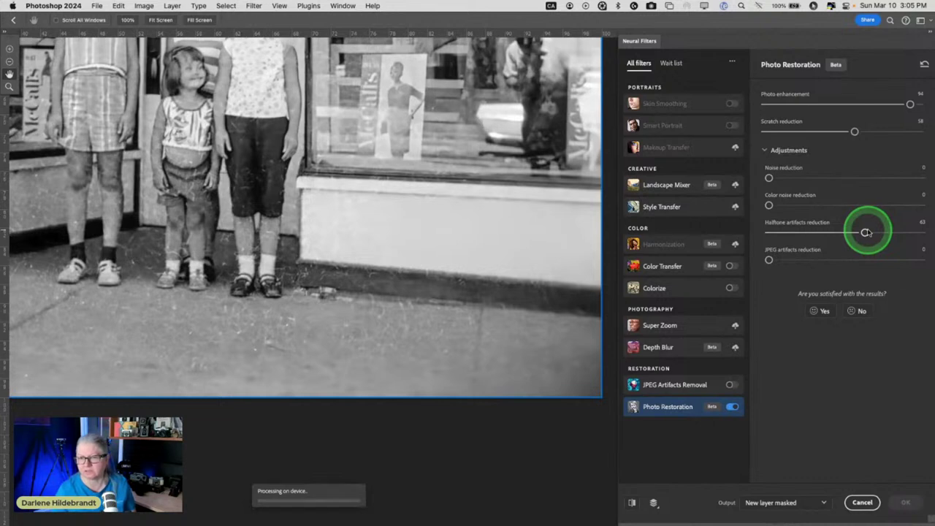
pyautogui.click(866, 233)
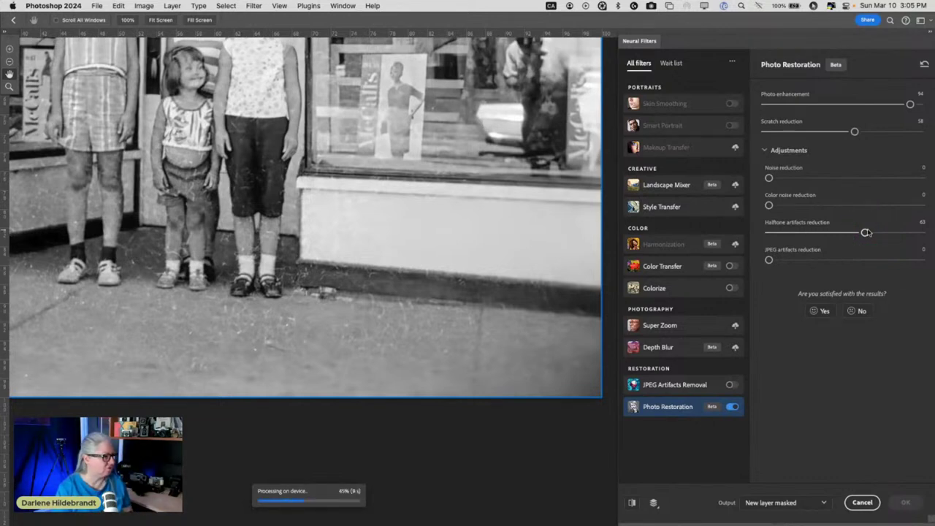
pyautogui.click(835, 259)
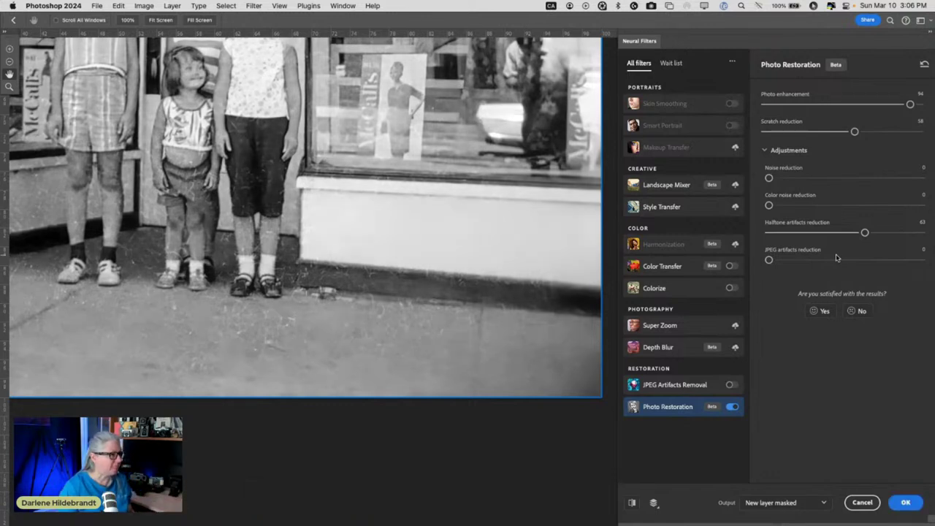
# Step: Compare the pavement and the children with and without the Photo Restoration filter
pyautogui.click(267, 343)
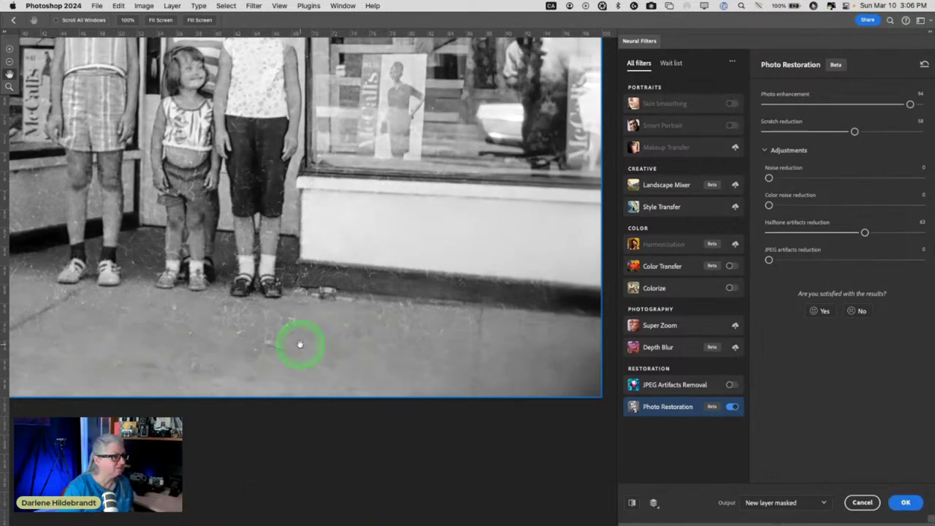
pyautogui.click(633, 502)
pyautogui.click(633, 502)
pyautogui.click(633, 502)
pyautogui.click(633, 502)
pyautogui.click(633, 503)
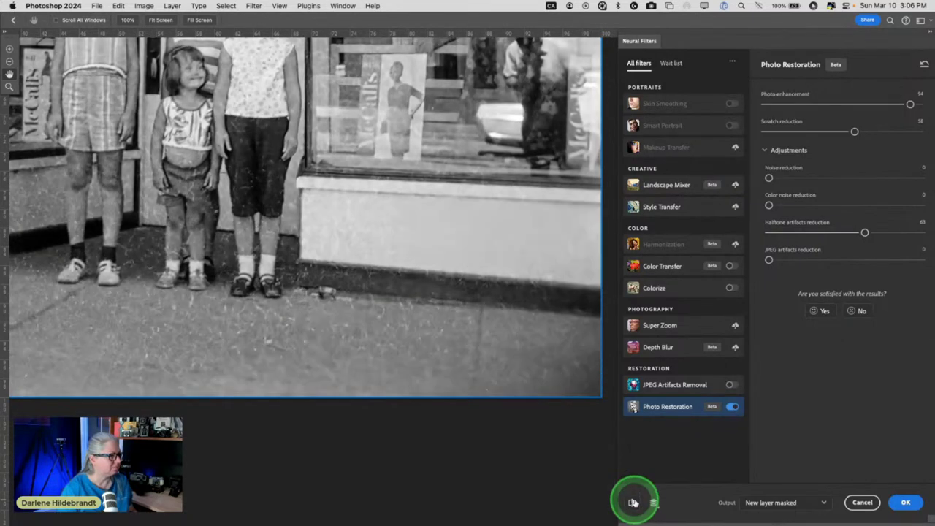
pyautogui.scroll(5, 347, 275)
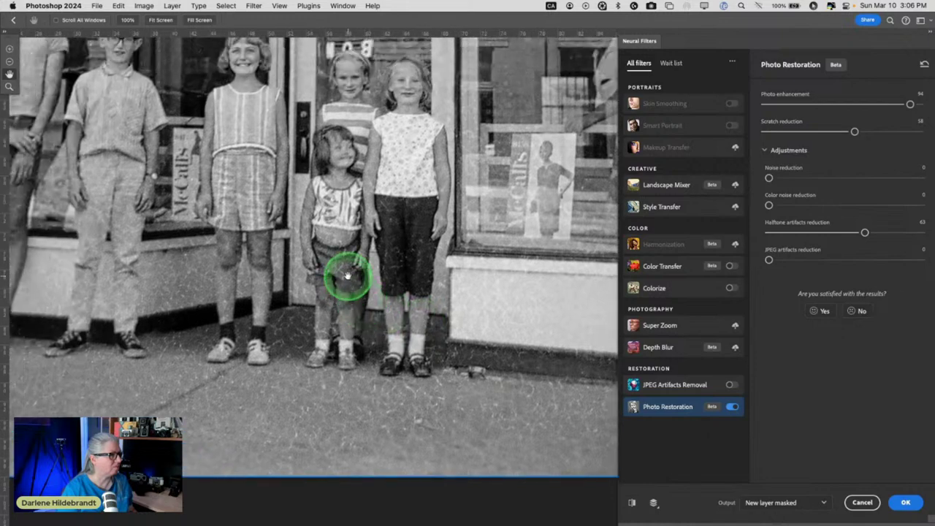
pyautogui.click(631, 502)
pyautogui.click(631, 503)
pyautogui.click(631, 502)
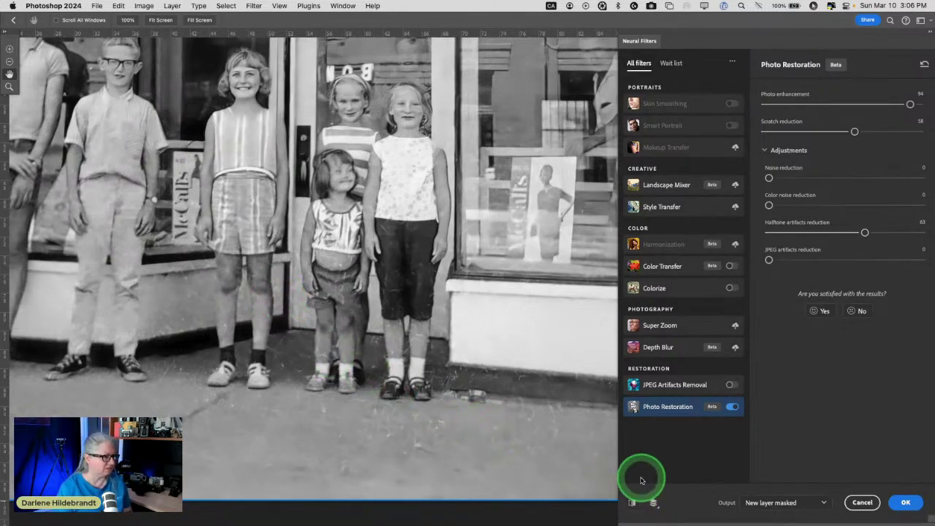
# Step: Inspect the rest of the filtered photo and compare the SHO lettering area before and after restoration
pyautogui.scroll(-3, 492, 436)
pyautogui.hscroll(-10, 490, 434)
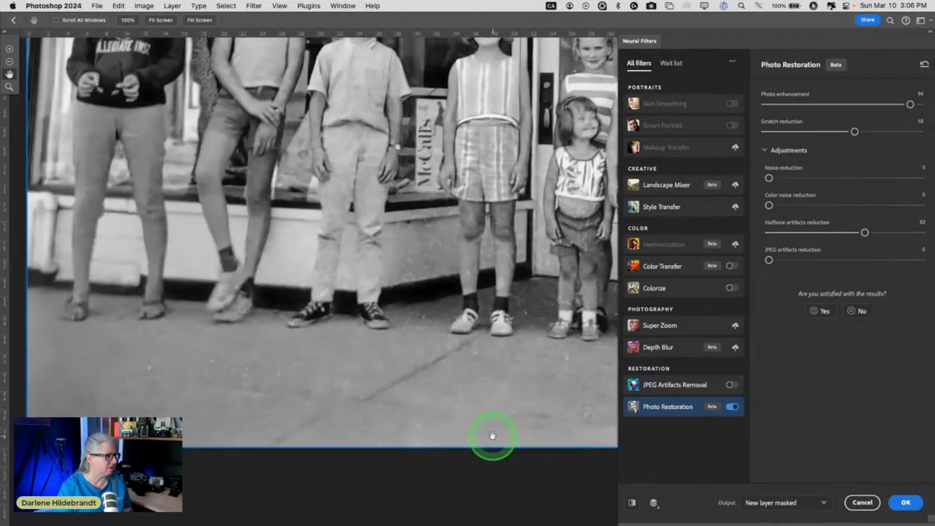
pyautogui.scroll(4, 490, 434)
pyautogui.scroll(-3, 492, 436)
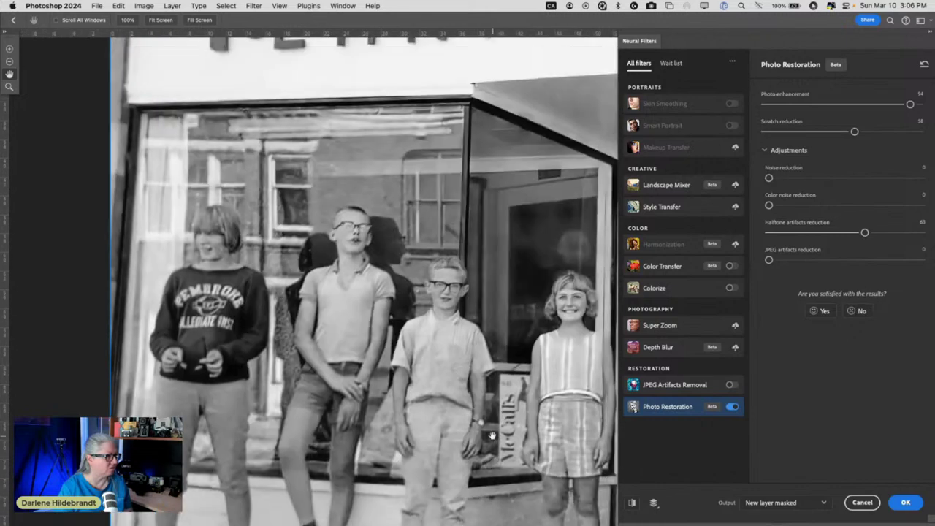
pyautogui.scroll(6, 492, 436)
pyautogui.hscroll(10, 491, 436)
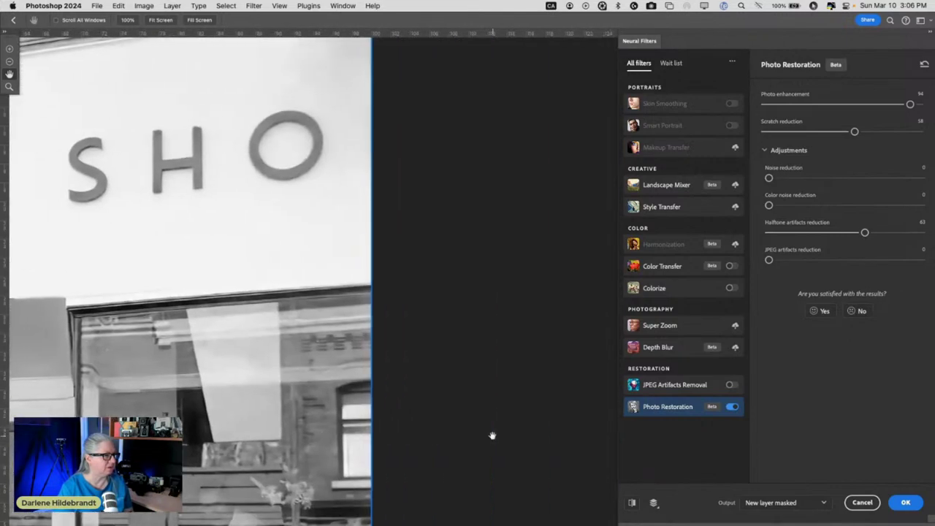
pyautogui.click(632, 502)
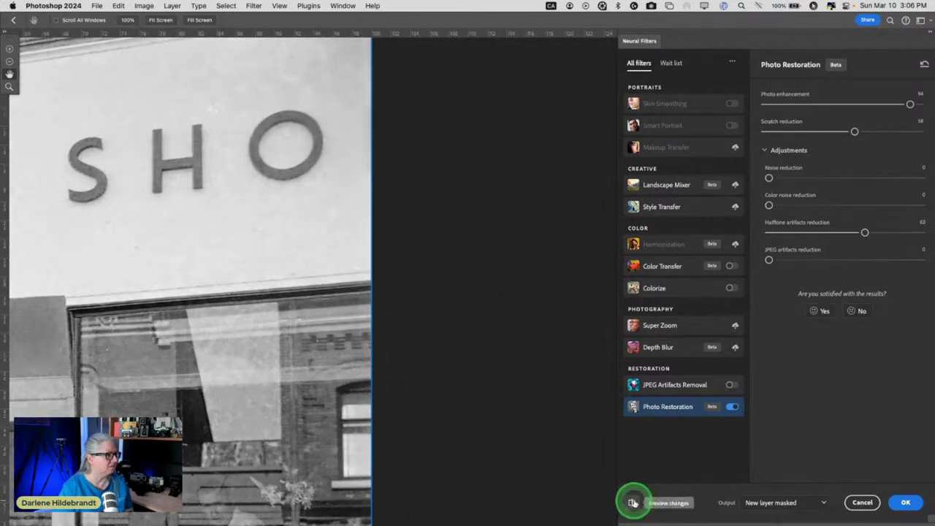
pyautogui.click(632, 503)
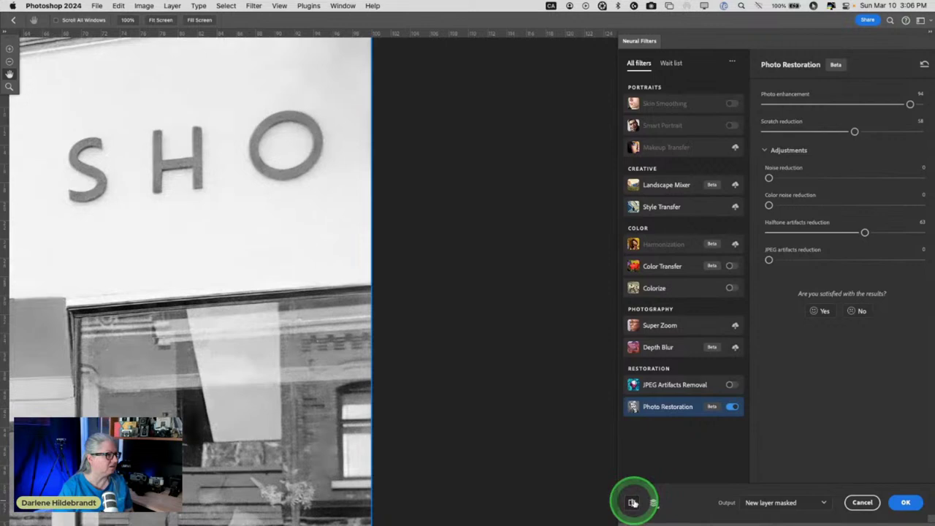
pyautogui.click(633, 502)
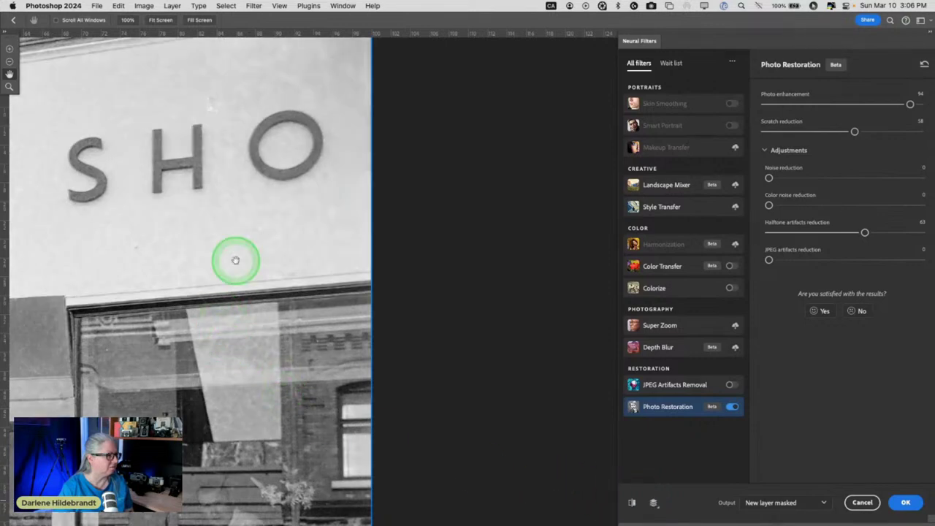
pyautogui.click(633, 502)
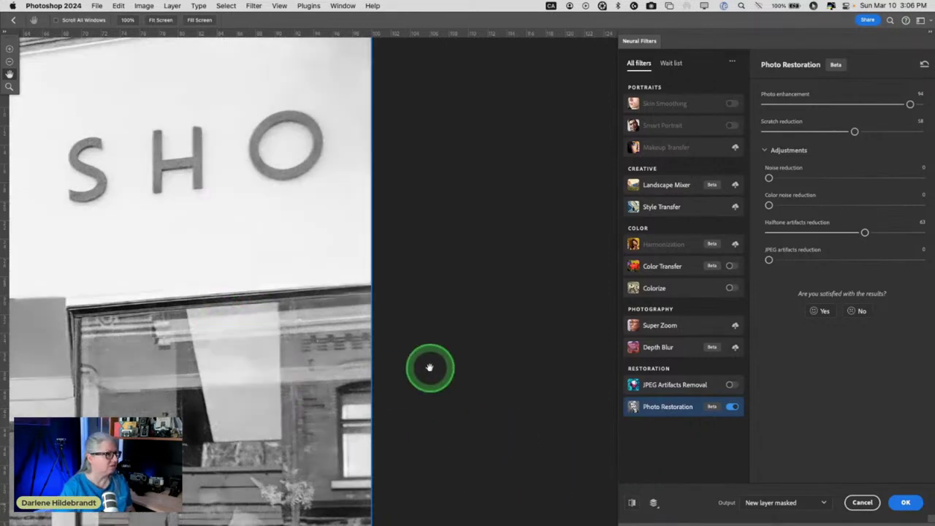
# Step: Set Photo enhancement to 100, Scratch reduction to 80, Halftone artifacts reduction to 46 and JPEG artifacts reduction to 22
pyautogui.hscroll(-5, 429, 367)
pyautogui.moveTo(814, 234); pyautogui.dragTo(838, 233)
pyautogui.moveTo(854, 131); pyautogui.dragTo(930, 104)
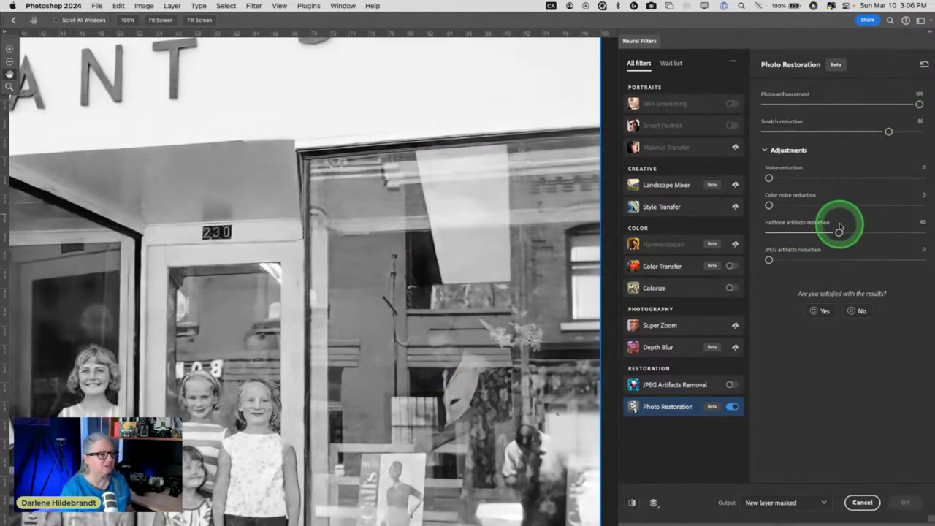
pyautogui.moveTo(770, 260); pyautogui.dragTo(802, 259)
pyautogui.scroll(-5, 421, 249)
pyautogui.scroll(-6, 420, 247)
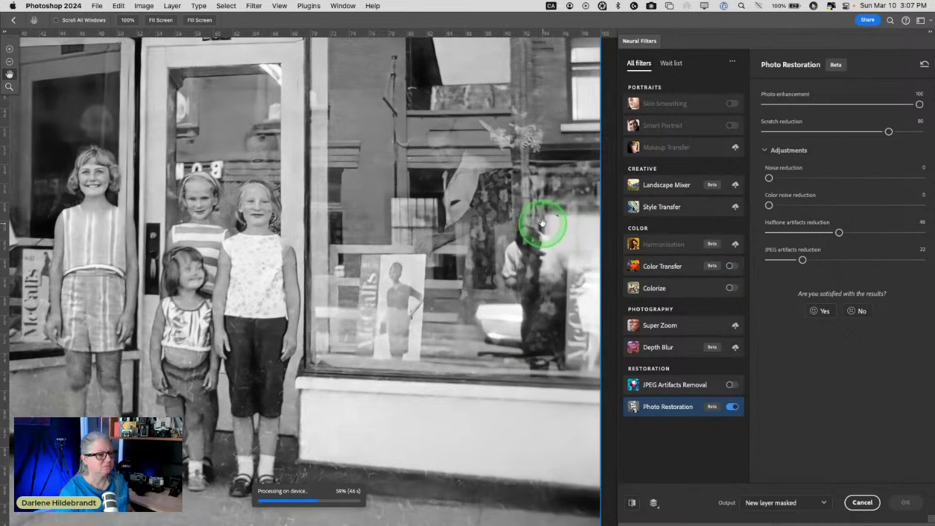
pyautogui.scroll(-2, 517, 202)
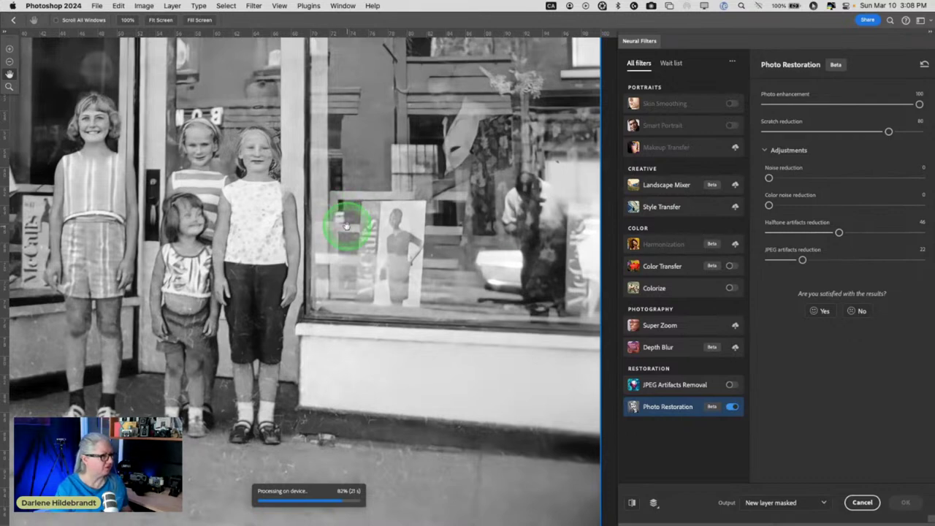
pyautogui.hscroll(-5, 329, 219)
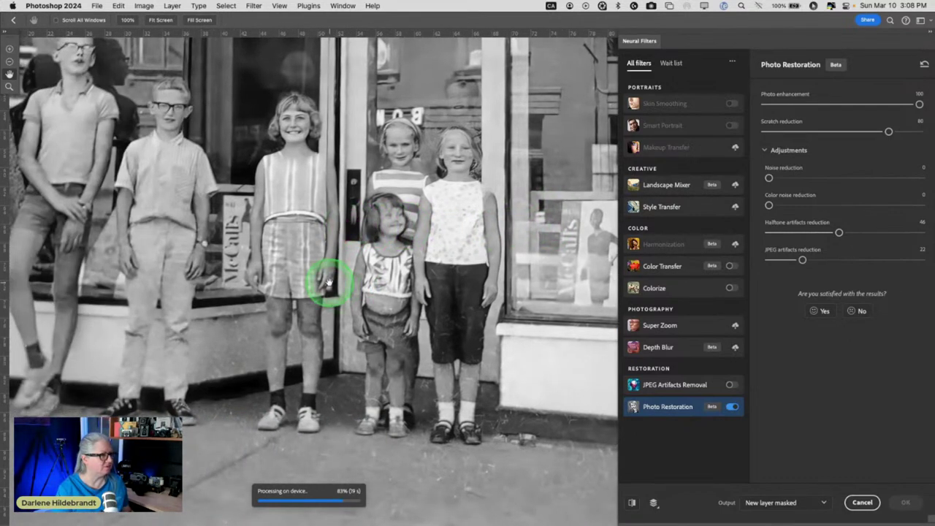
# Step: Apply the Photo Restoration result as a new masked layer and make its mask ready for painting with the Brush
pyautogui.hscroll(5, 322, 276)
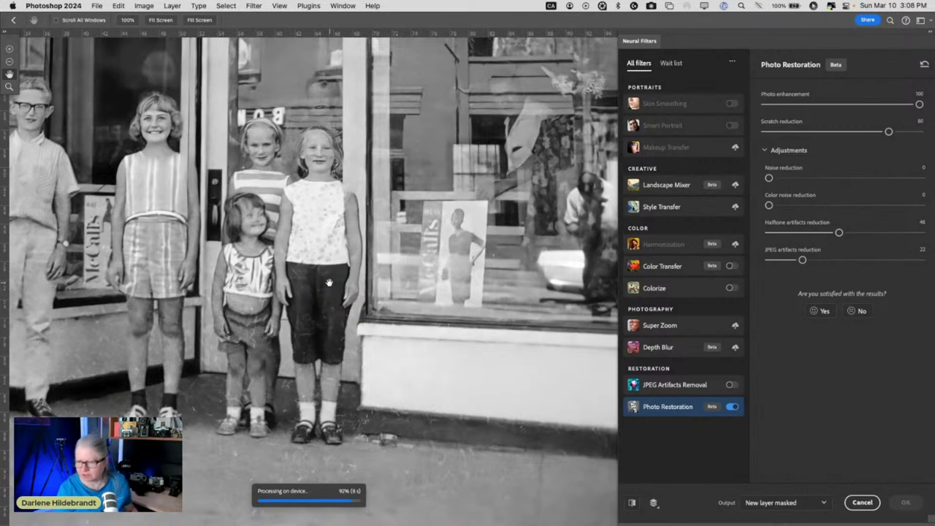
pyautogui.click(328, 283)
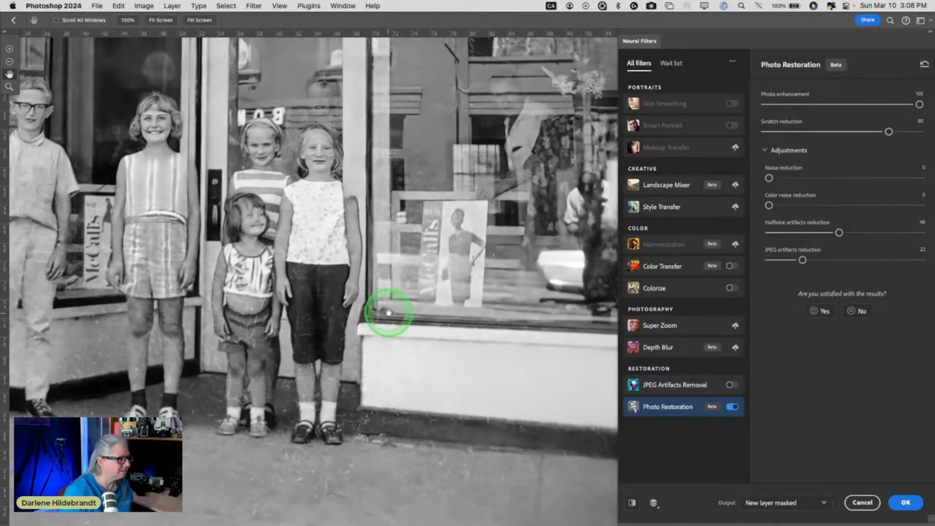
pyautogui.scroll(-5, 495, 412)
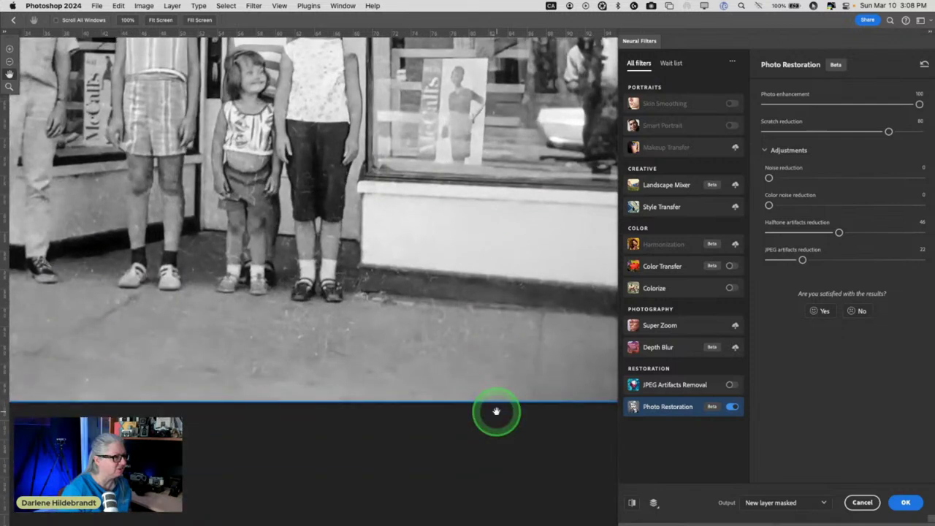
pyautogui.hscroll(3, 496, 411)
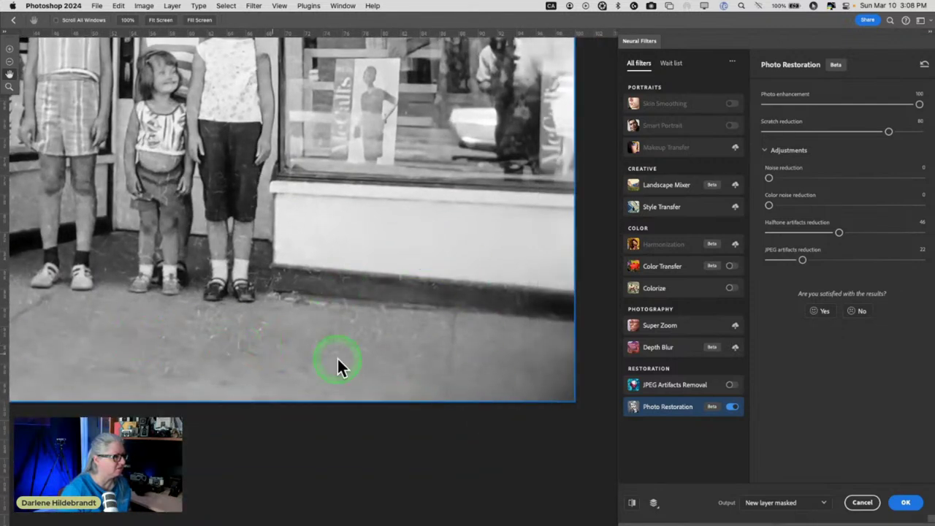
pyautogui.scroll(3, 489, 296)
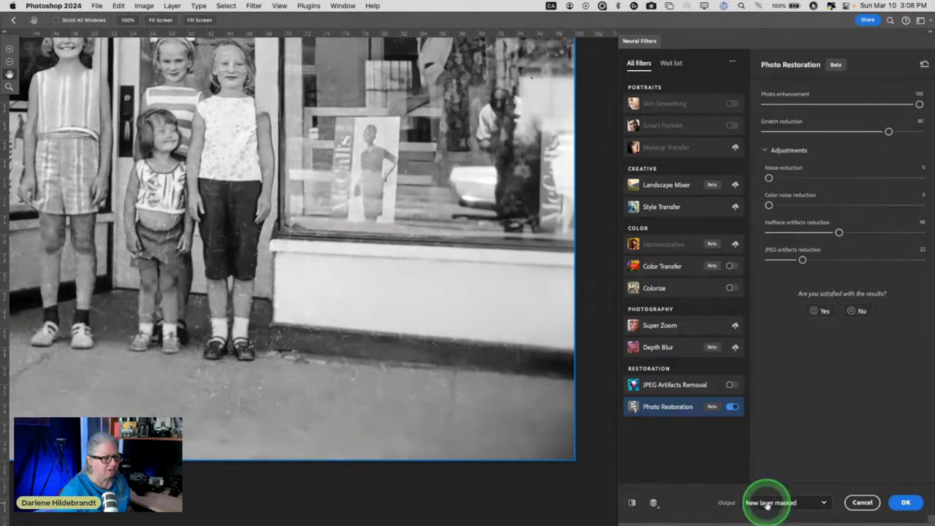
pyautogui.click(904, 502)
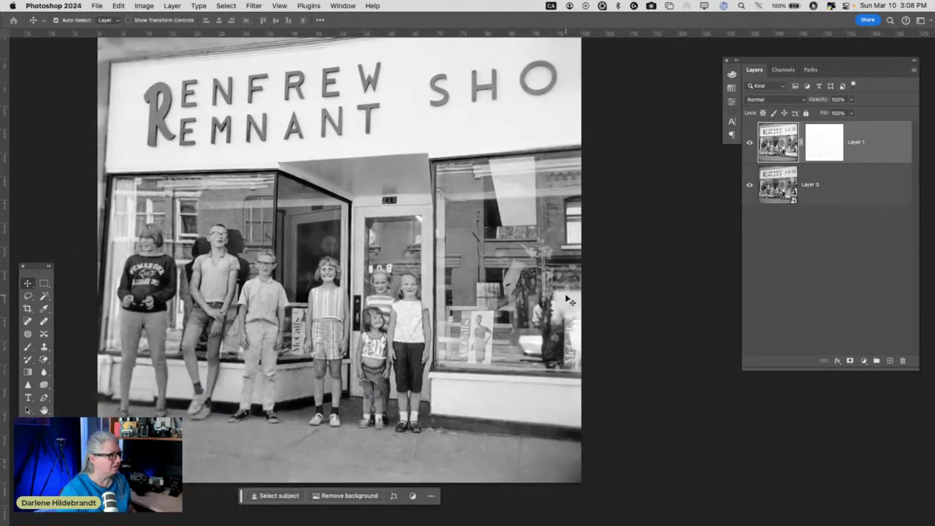
pyautogui.click(823, 144)
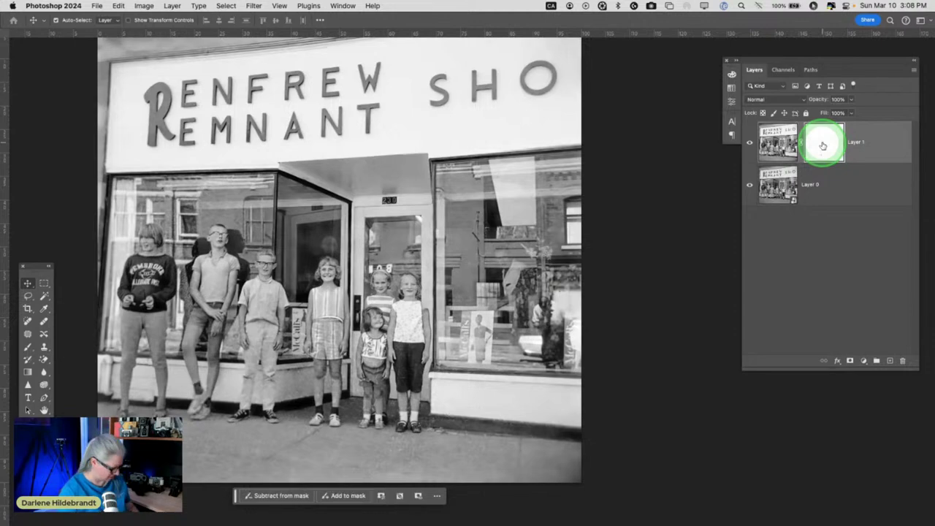
pyautogui.press('b')
pyautogui.moveTo(395, 189); pyautogui.dragTo(397, 310)
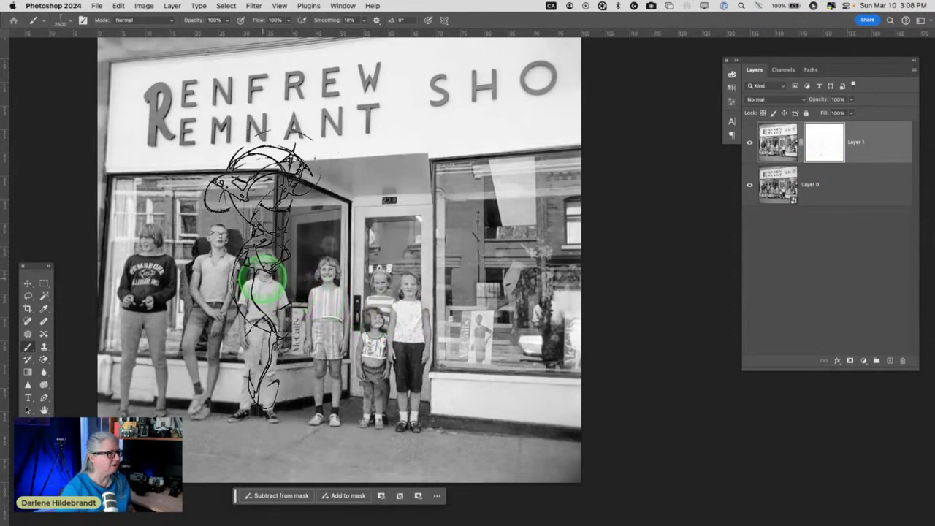
pyautogui.moveTo(450, 265)
pyautogui.mouseDown()
pyautogui.moveTo(422, 289)
pyautogui.moveTo(492, 334)
pyautogui.mouseUp()
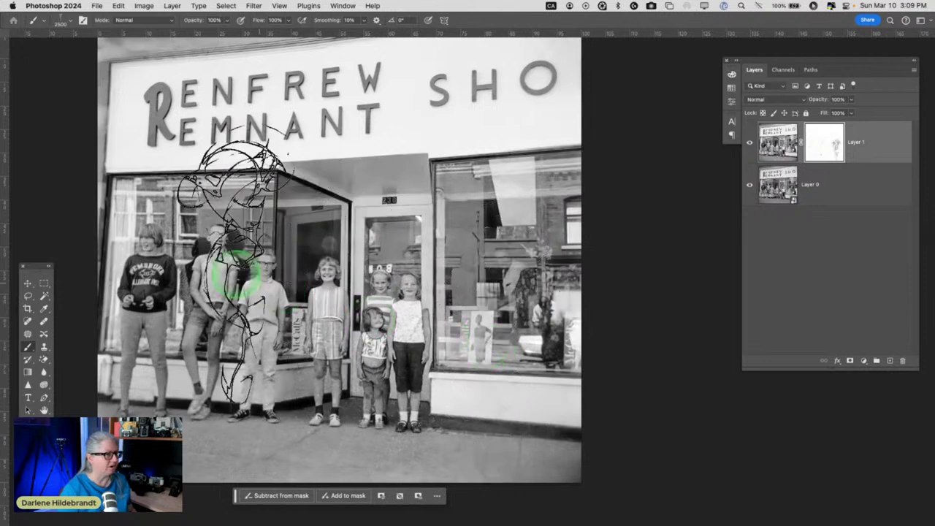
pyautogui.press('super+z')
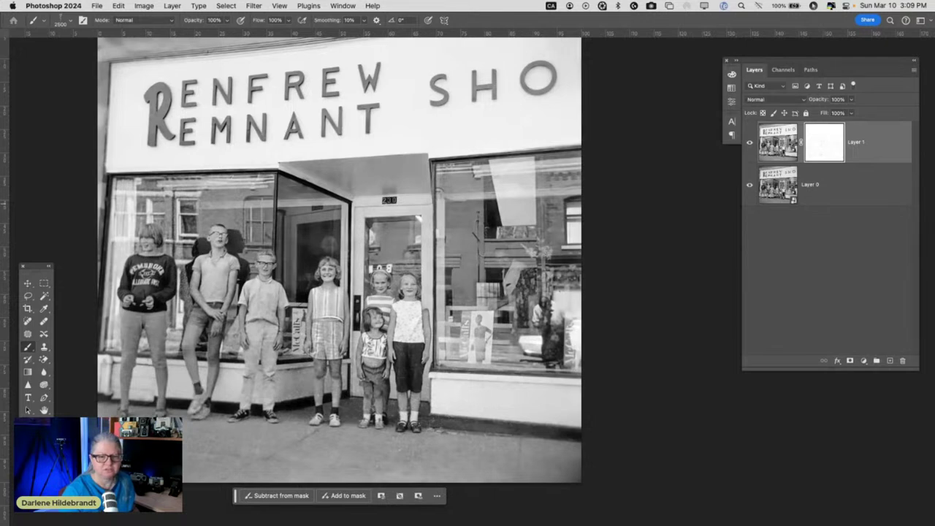
# Step: Reduce the brush size to 900 and paint black on Layer 1's mask across the row of children
pyautogui.press('[')
pyautogui.press('[')
pyautogui.press('[')
pyautogui.press('[')
pyautogui.press('[')
pyautogui.press('[')
pyautogui.press('[')
pyautogui.press('[')
pyautogui.press('[')
pyautogui.press('[')
pyautogui.press('[')
pyautogui.press('[')
pyautogui.press('[')
pyautogui.press('[')
pyautogui.press('[')
pyautogui.press('[')
pyautogui.press('[')
pyautogui.press('[')
pyautogui.press('[')
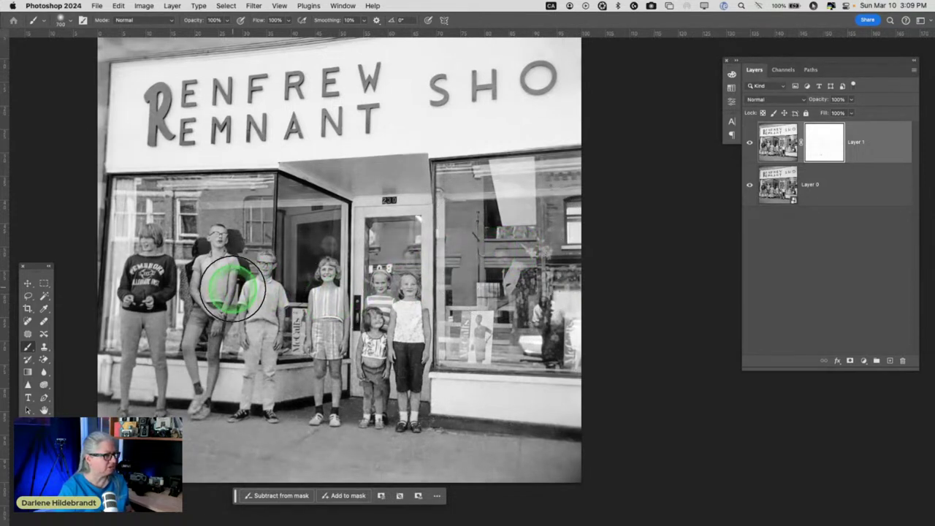
pyautogui.press(']')
pyautogui.press(']')
pyautogui.moveTo(253, 268)
pyautogui.mouseDown()
pyautogui.moveTo(239, 295)
pyautogui.moveTo(198, 230)
pyautogui.moveTo(155, 243)
pyautogui.moveTo(164, 314)
pyautogui.mouseUp()
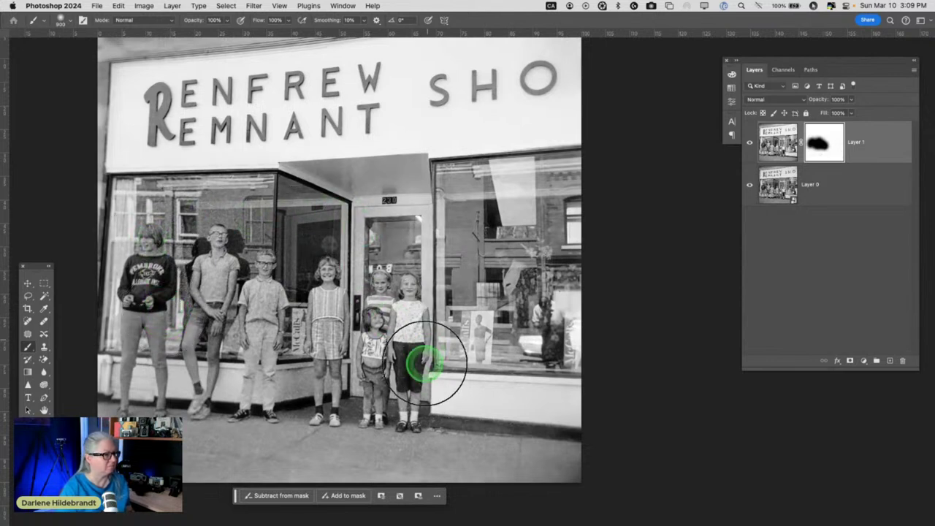
pyautogui.moveTo(135, 378); pyautogui.dragTo(132, 338)
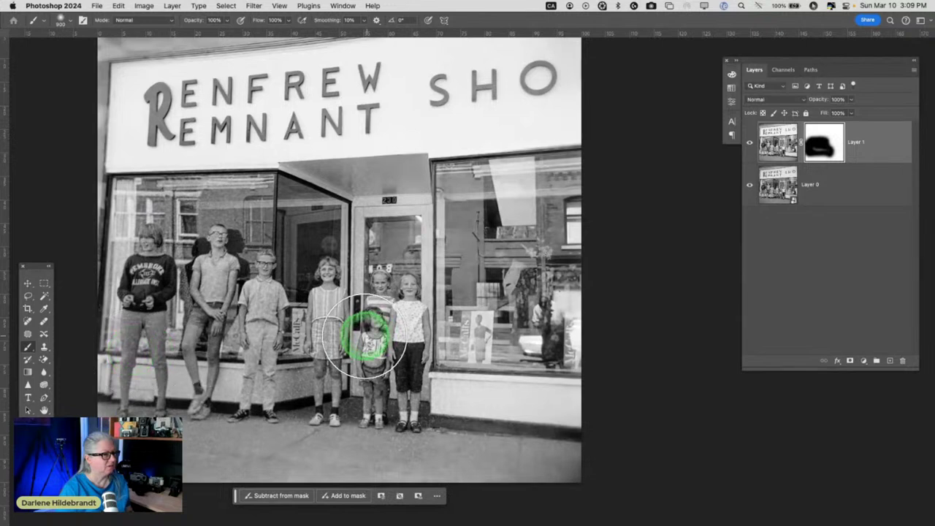
pyautogui.moveTo(445, 307)
pyautogui.mouseDown()
pyautogui.moveTo(503, 312)
pyautogui.moveTo(530, 278)
pyautogui.moveTo(532, 217)
pyautogui.moveTo(433, 216)
pyautogui.moveTo(496, 215)
pyautogui.moveTo(403, 242)
pyautogui.moveTo(403, 375)
pyautogui.moveTo(325, 339)
pyautogui.moveTo(369, 354)
pyautogui.moveTo(212, 388)
pyautogui.moveTo(95, 362)
pyautogui.moveTo(196, 318)
pyautogui.moveTo(128, 290)
pyautogui.moveTo(154, 327)
pyautogui.moveTo(260, 342)
pyautogui.moveTo(340, 270)
pyautogui.moveTo(344, 251)
pyautogui.moveTo(325, 307)
pyautogui.mouseUp()
# Step: Refine Layer 1's mask around the children's legs and feet with a much smaller brush, about 100 to 200 pixels
pyautogui.scroll(3, 260, 341)
pyautogui.scroll(-3, 340, 268)
pyautogui.hscroll(-5, 346, 252)
pyautogui.press('[')
pyautogui.press('[')
pyautogui.press('[')
pyautogui.press('[')
pyautogui.press('[')
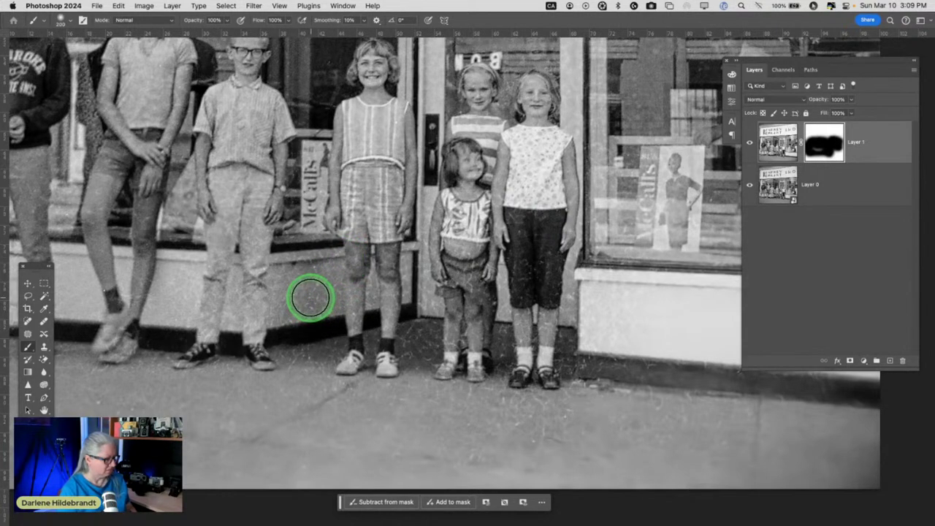
pyautogui.moveTo(306, 283)
pyautogui.mouseDown()
pyautogui.moveTo(317, 263)
pyautogui.moveTo(313, 374)
pyautogui.moveTo(294, 294)
pyautogui.moveTo(295, 361)
pyautogui.moveTo(346, 411)
pyautogui.moveTo(421, 370)
pyautogui.moveTo(419, 282)
pyautogui.moveTo(426, 357)
pyautogui.moveTo(472, 409)
pyautogui.mouseUp()
pyautogui.moveTo(597, 311)
pyautogui.mouseDown()
pyautogui.moveTo(588, 288)
pyautogui.moveTo(580, 374)
pyautogui.moveTo(593, 405)
pyautogui.moveTo(662, 351)
pyautogui.moveTo(622, 344)
pyautogui.moveTo(625, 276)
pyautogui.moveTo(594, 283)
pyautogui.moveTo(593, 317)
pyautogui.moveTo(343, 417)
pyautogui.moveTo(261, 373)
pyautogui.moveTo(216, 373)
pyautogui.moveTo(230, 356)
pyautogui.moveTo(234, 280)
pyautogui.moveTo(230, 403)
pyautogui.moveTo(293, 377)
pyautogui.moveTo(283, 327)
pyautogui.moveTo(317, 297)
pyautogui.moveTo(332, 252)
pyautogui.moveTo(364, 292)
pyautogui.moveTo(371, 288)
pyautogui.moveTo(370, 381)
pyautogui.moveTo(363, 394)
pyautogui.moveTo(326, 384)
pyautogui.moveTo(327, 363)
pyautogui.moveTo(302, 350)
pyautogui.moveTo(293, 366)
pyautogui.moveTo(341, 405)
pyautogui.moveTo(547, 396)
pyautogui.moveTo(503, 398)
pyautogui.moveTo(500, 333)
pyautogui.moveTo(506, 423)
pyautogui.moveTo(593, 393)
pyautogui.moveTo(573, 352)
pyautogui.moveTo(638, 369)
pyautogui.moveTo(350, 461)
pyautogui.moveTo(149, 390)
pyautogui.moveTo(189, 278)
pyautogui.moveTo(171, 283)
pyautogui.moveTo(161, 295)
pyautogui.moveTo(165, 331)
pyautogui.moveTo(190, 274)
pyautogui.moveTo(188, 320)
pyautogui.moveTo(156, 325)
pyautogui.moveTo(158, 306)
pyautogui.moveTo(203, 330)
pyautogui.moveTo(211, 290)
pyautogui.moveTo(209, 335)
pyautogui.moveTo(220, 235)
pyautogui.mouseUp()
pyautogui.moveTo(244, 230)
pyautogui.mouseDown()
pyautogui.moveTo(251, 333)
pyautogui.moveTo(241, 199)
pyautogui.moveTo(231, 188)
pyautogui.moveTo(226, 231)
pyautogui.moveTo(257, 193)
pyautogui.moveTo(269, 282)
pyautogui.moveTo(362, 287)
pyautogui.moveTo(353, 258)
pyautogui.moveTo(351, 318)
pyautogui.moveTo(375, 303)
pyautogui.moveTo(381, 266)
pyautogui.moveTo(386, 326)
pyautogui.moveTo(387, 269)
pyautogui.moveTo(400, 270)
pyautogui.moveTo(404, 296)
pyautogui.moveTo(357, 299)
pyautogui.moveTo(370, 276)
pyautogui.moveTo(330, 308)
pyautogui.moveTo(307, 257)
pyautogui.moveTo(310, 301)
pyautogui.moveTo(286, 322)
pyautogui.moveTo(328, 319)
pyautogui.mouseUp()
pyautogui.hscroll(-5, 325, 319)
pyautogui.moveTo(508, 310)
pyautogui.mouseDown()
pyautogui.moveTo(549, 344)
pyautogui.moveTo(551, 357)
pyautogui.moveTo(528, 373)
pyautogui.moveTo(507, 347)
pyautogui.moveTo(561, 354)
pyautogui.moveTo(563, 336)
pyautogui.moveTo(571, 368)
pyautogui.moveTo(579, 325)
pyautogui.moveTo(597, 351)
pyautogui.moveTo(599, 313)
pyautogui.moveTo(620, 355)
pyautogui.moveTo(622, 337)
pyautogui.moveTo(640, 357)
pyautogui.moveTo(651, 336)
pyautogui.moveTo(666, 382)
pyautogui.moveTo(671, 328)
pyautogui.moveTo(696, 372)
pyautogui.moveTo(697, 320)
pyautogui.moveTo(682, 336)
pyautogui.moveTo(868, 189)
pyautogui.mouseUp()
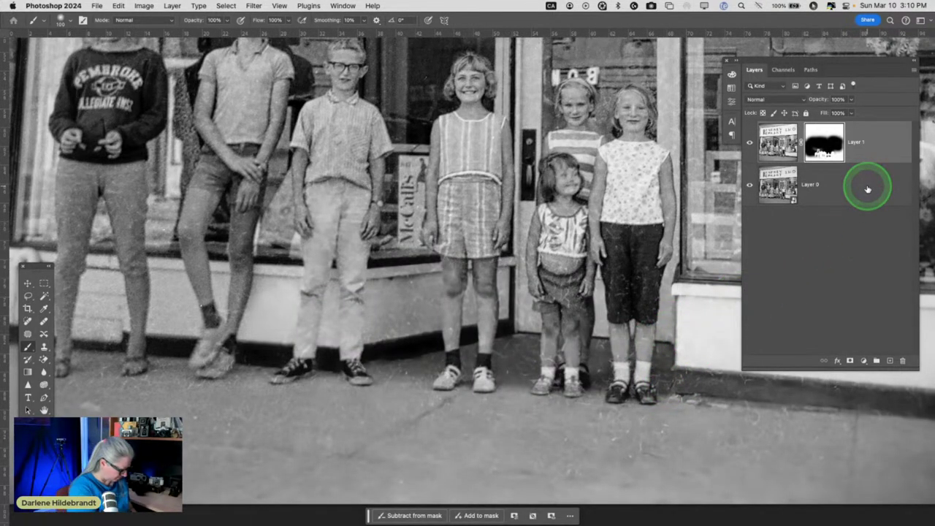
# Step: Stamp all visible layers into a new top layer and convert it to a Smart Object
pyautogui.press('alt+shift+super+e')
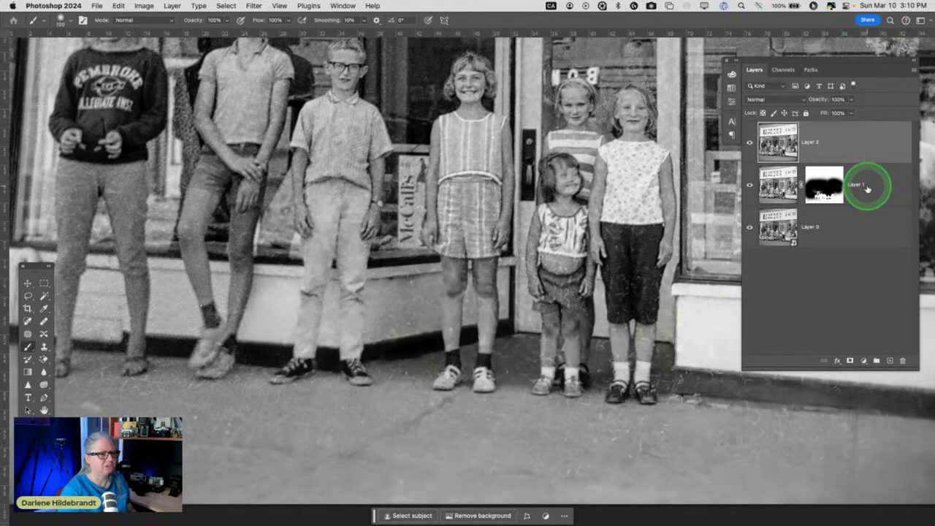
pyautogui.rightClick(856, 150)
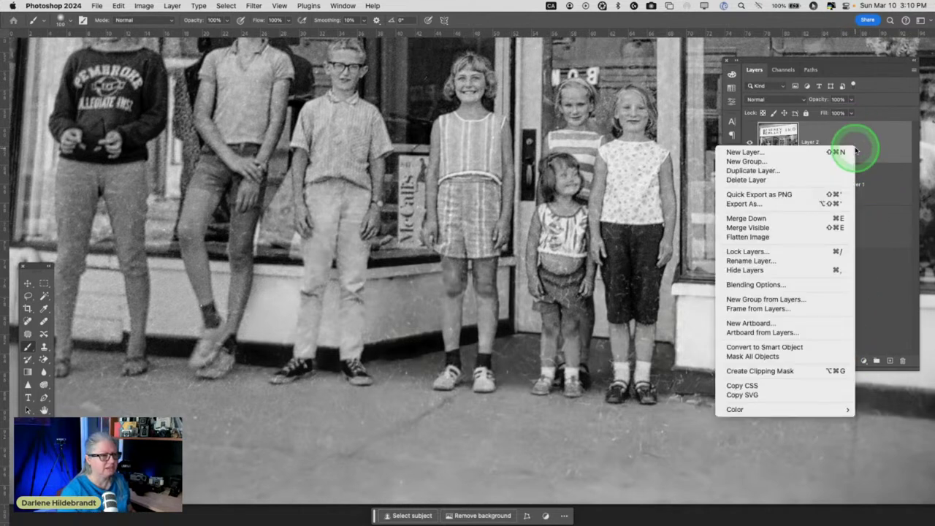
pyautogui.click(764, 346)
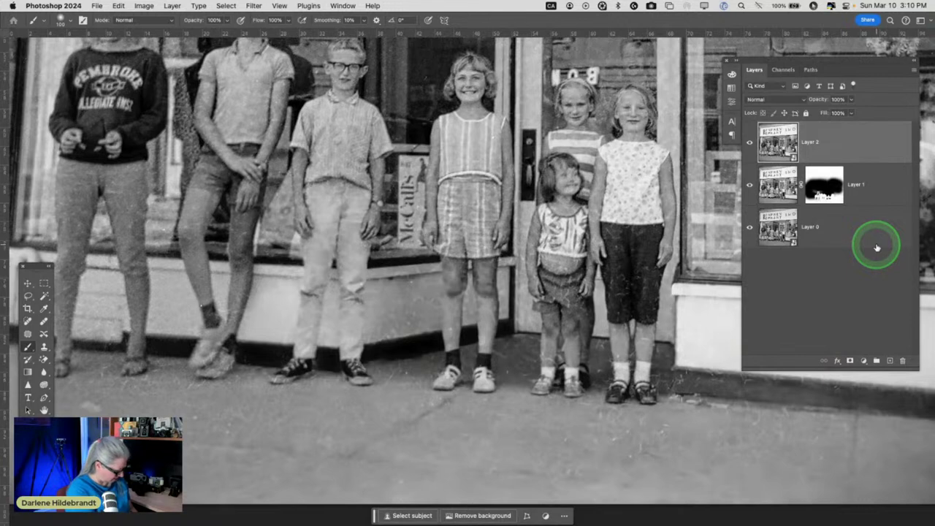
pyautogui.click(842, 144)
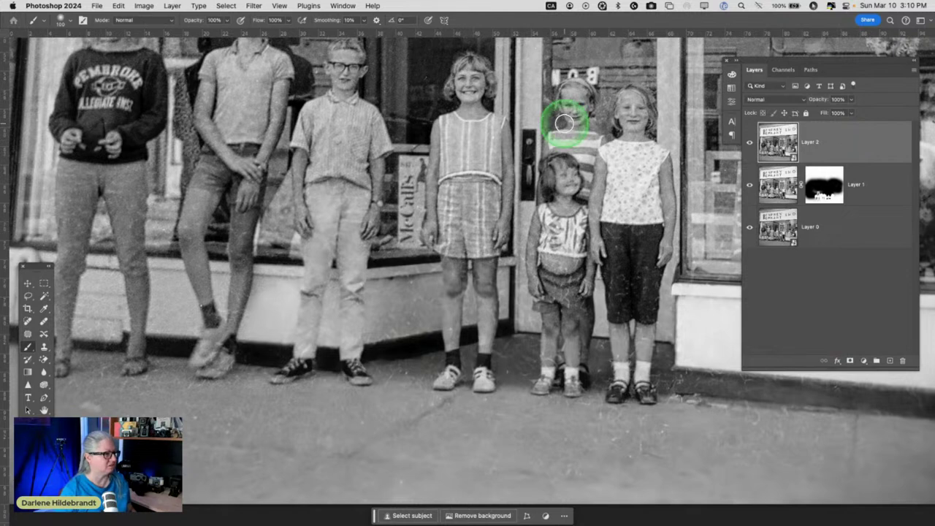
# Step: Try the Dust & Scratches filter at Radius 19 pixels and Threshold 74 levels, cancel it and delete the stamped Layer 2
pyautogui.click(253, 5)
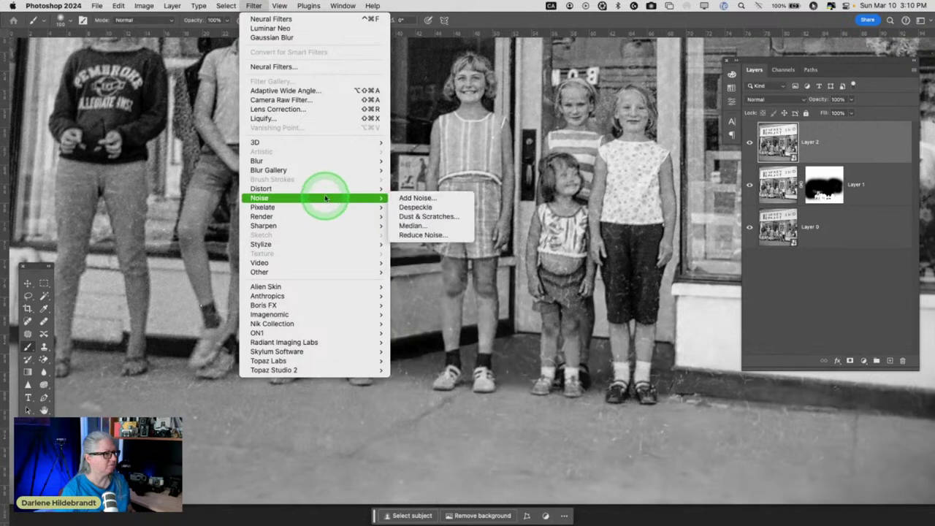
pyautogui.moveTo(324, 197)
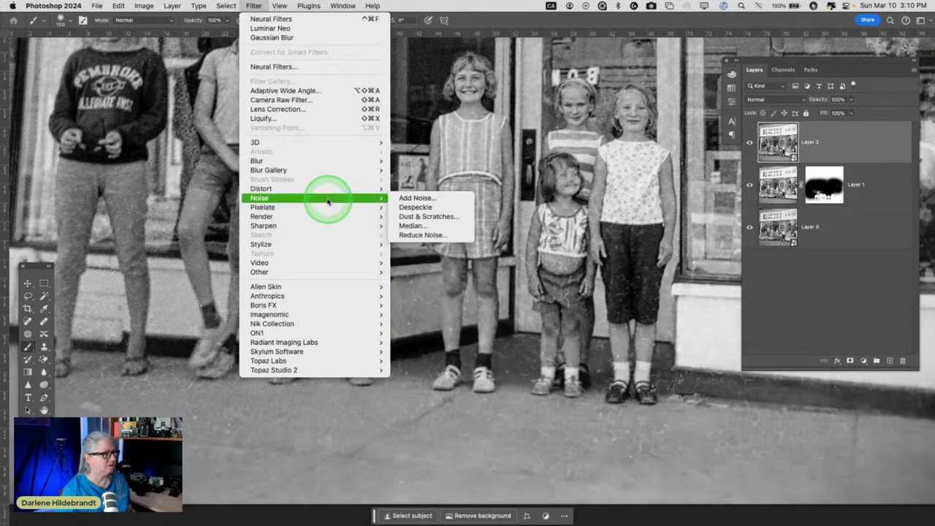
pyautogui.click(412, 216)
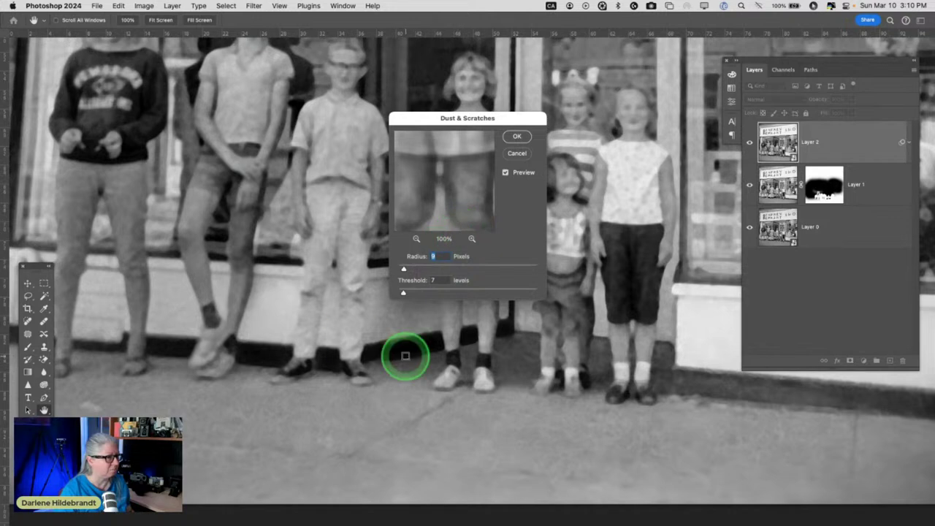
pyautogui.hscroll(5, 480, 341)
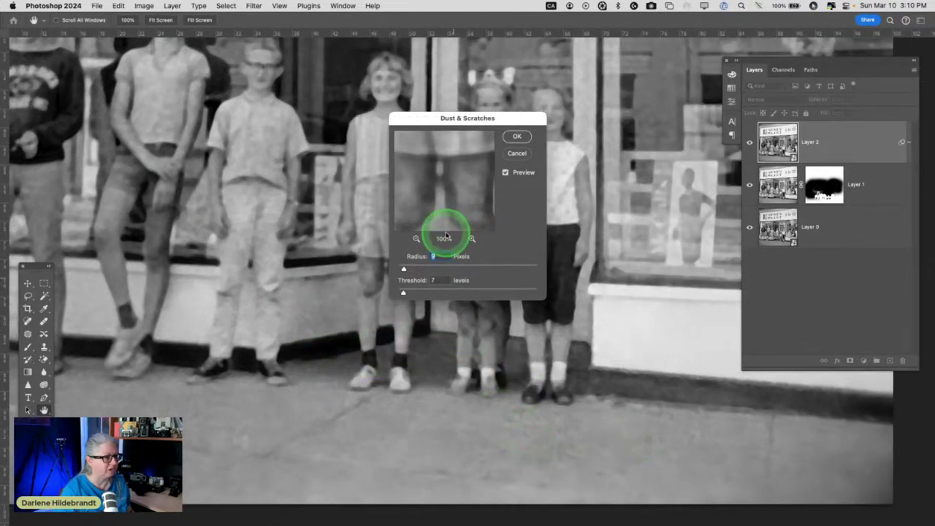
pyautogui.moveTo(438, 120); pyautogui.dragTo(411, 119)
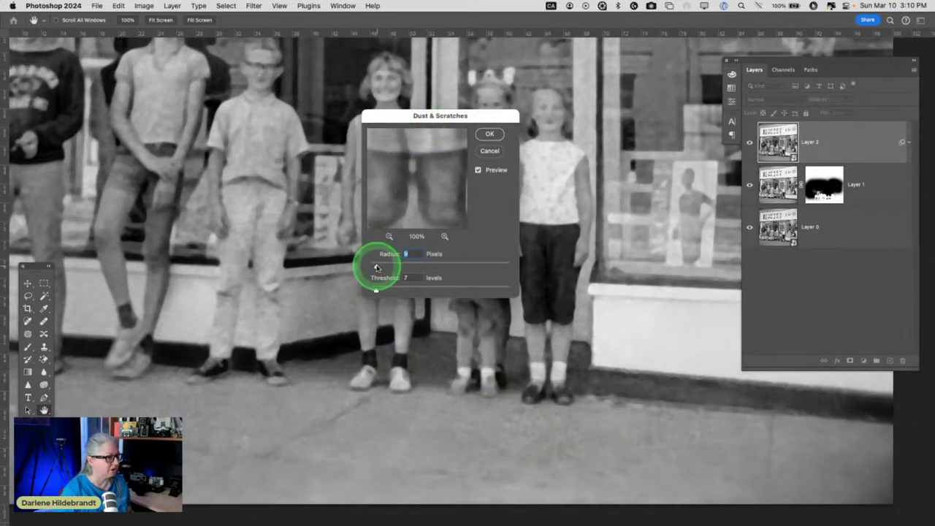
pyautogui.moveTo(376, 267); pyautogui.dragTo(372, 266)
pyautogui.click(376, 289)
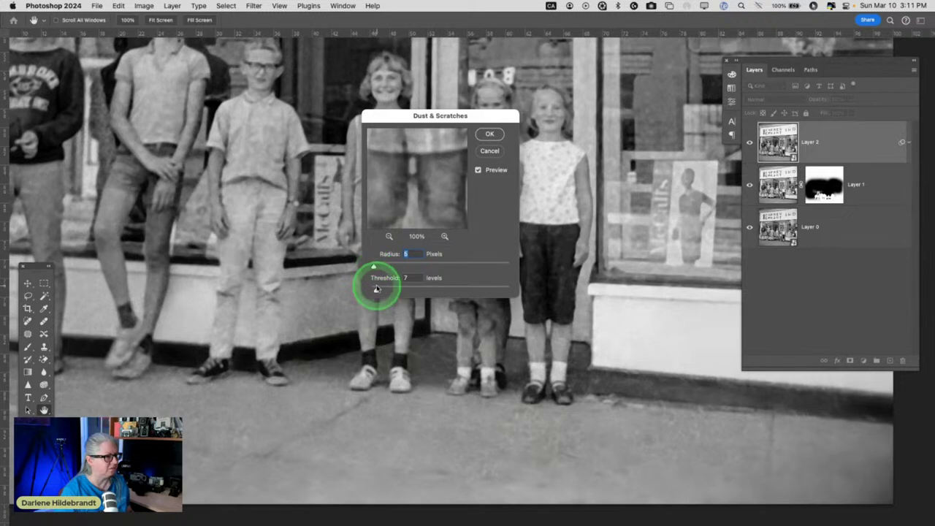
pyautogui.moveTo(376, 289); pyautogui.dragTo(425, 294)
pyautogui.moveTo(373, 268); pyautogui.dragTo(384, 266)
pyautogui.click(564, 394)
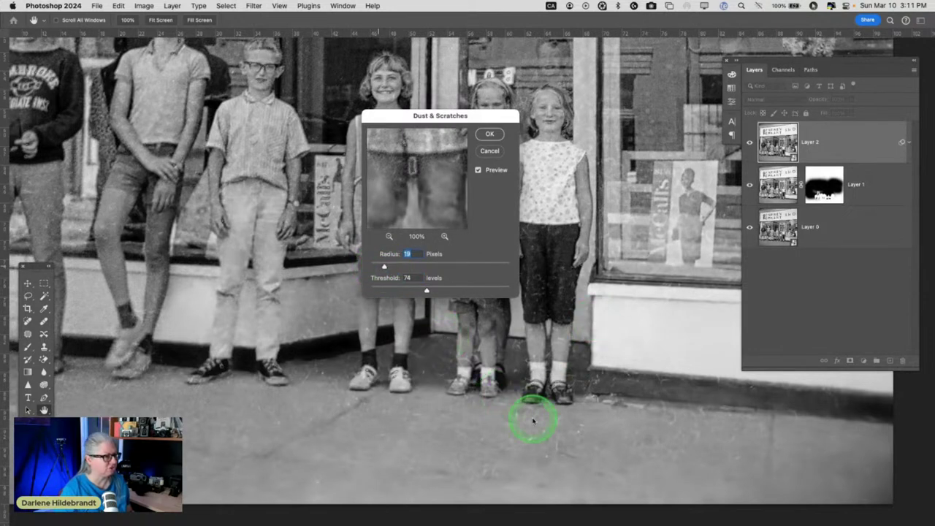
pyautogui.click(490, 151)
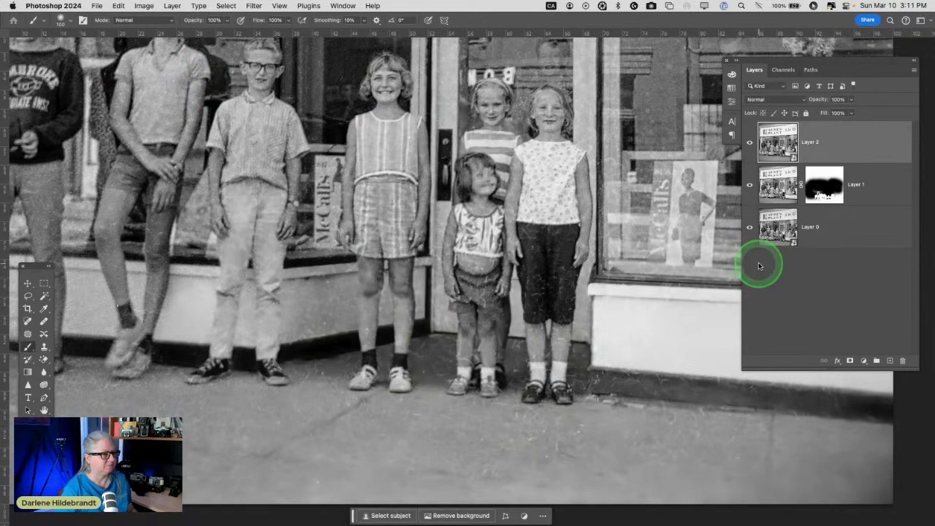
pyautogui.moveTo(820, 151); pyautogui.dragTo(902, 361)
# Step: Compare the storefront sign with and without the restored Layer 1, and review the lettering and the children
pyautogui.hscroll(3, 590, 248)
pyautogui.scroll(-2, 590, 248)
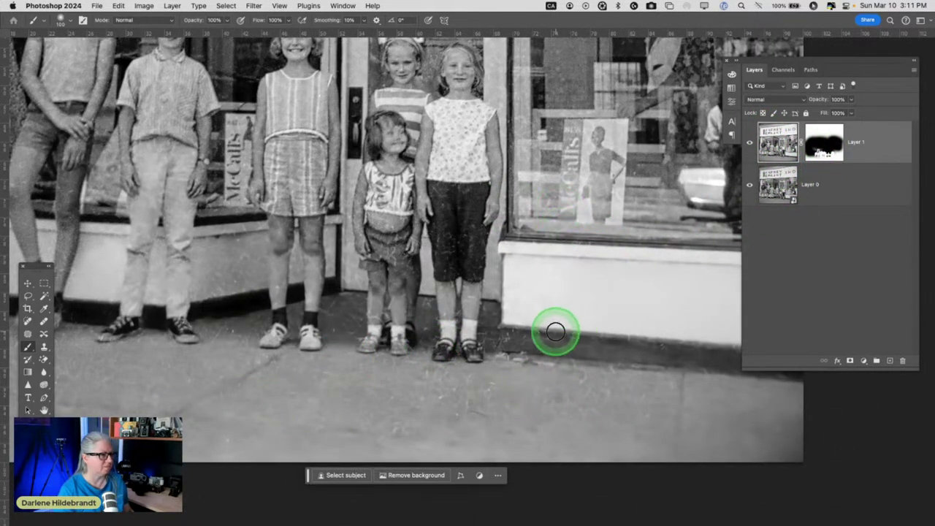
pyautogui.scroll(10, 555, 332)
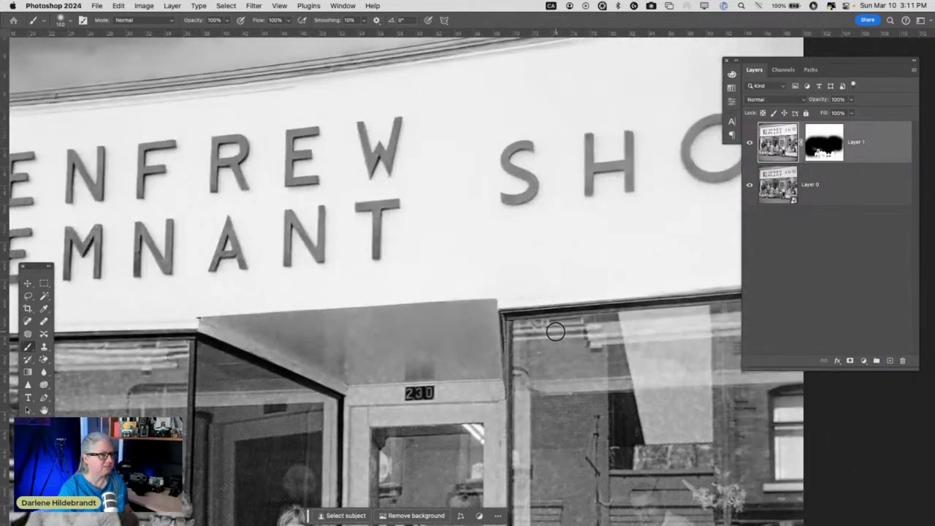
pyautogui.click(750, 143)
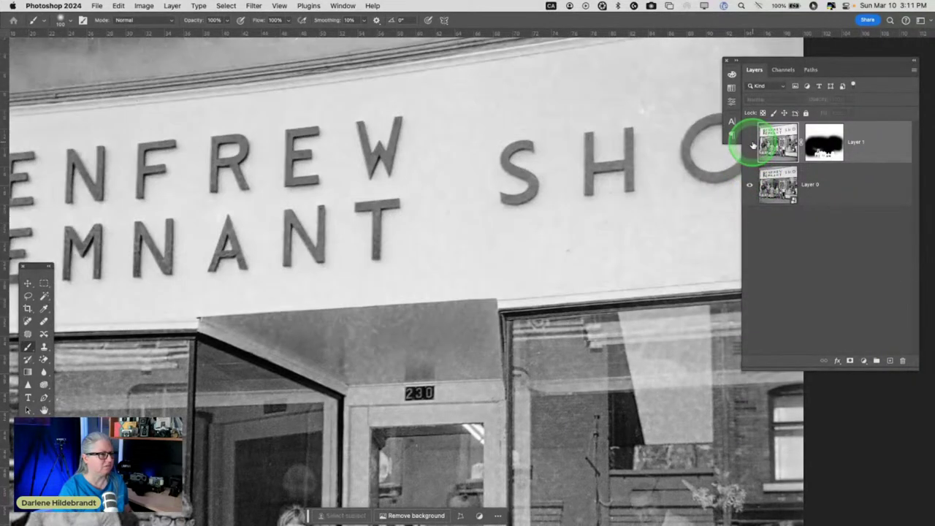
pyautogui.click(750, 143)
pyautogui.click(750, 143)
pyautogui.click(750, 143)
pyautogui.hscroll(-10, 582, 185)
pyautogui.scroll(-4, 582, 186)
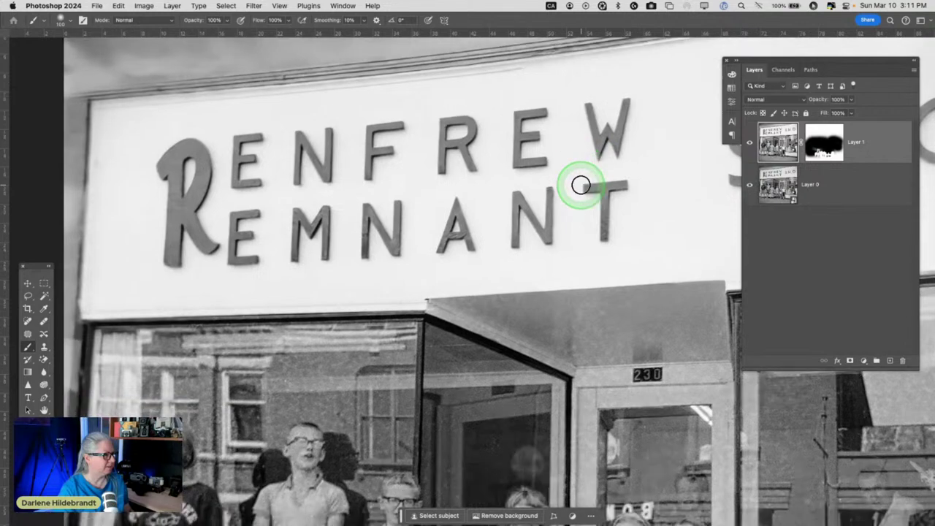
pyautogui.scroll(-10, 580, 185)
pyautogui.hscroll(5, 581, 185)
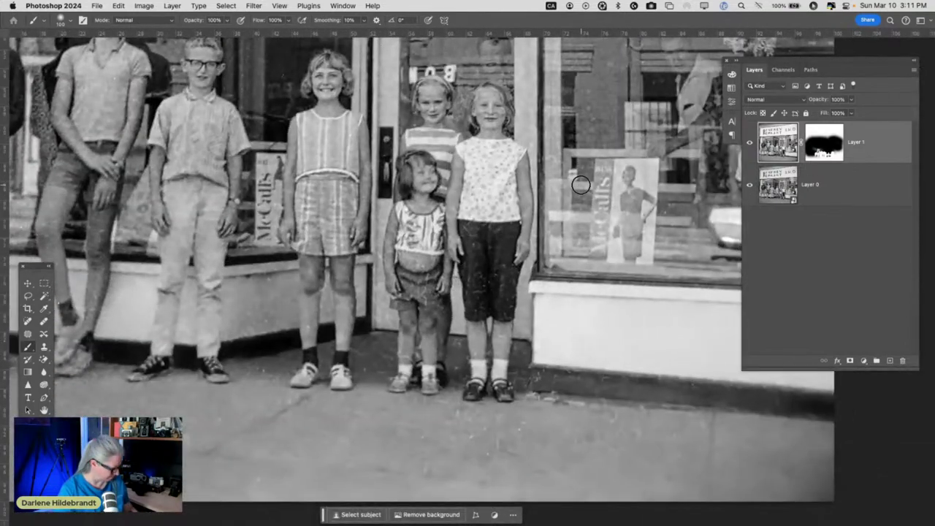
# Step: Close the Renfrew Remnant storefront document
pyautogui.click(581, 186)
pyautogui.press('super+w')
pyautogui.click(452, 217)
pyautogui.click(586, 231)
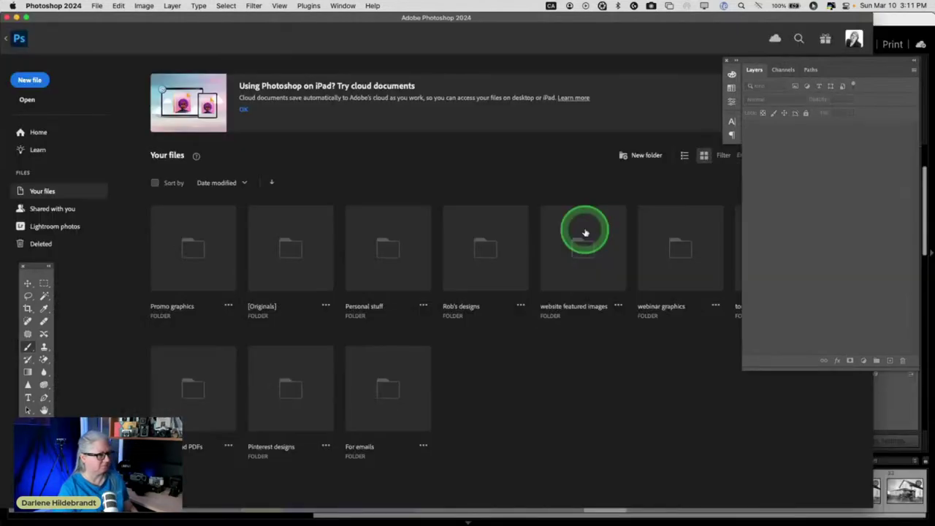
# Step: Switch to Lightroom Classic and show the Quick Collection photos as a thumbnail grid
pyautogui.press('super+Tab')
pyautogui.press('super+Tab')
pyautogui.click(584, 230)
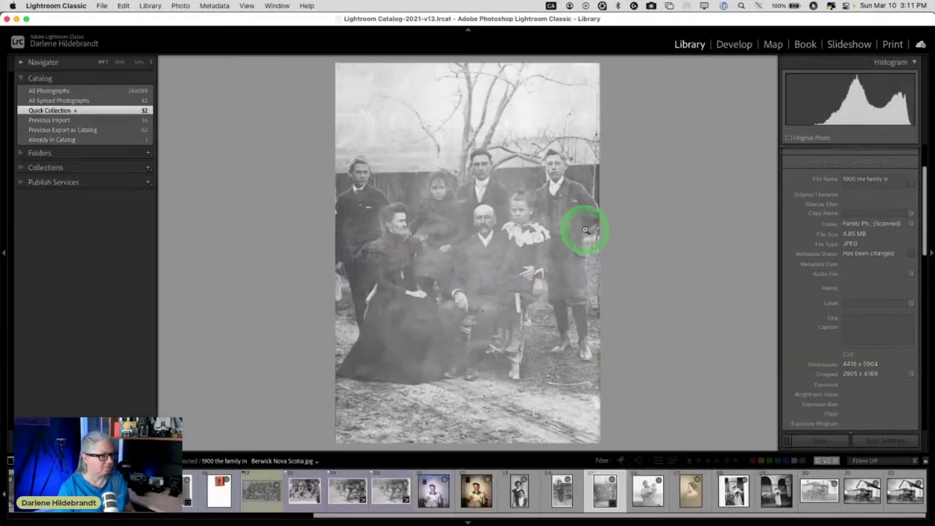
pyautogui.press('g')
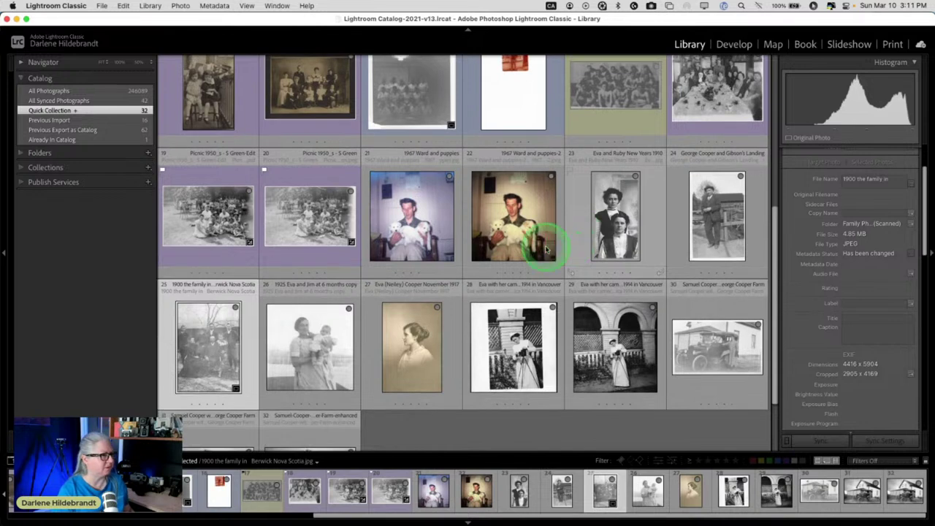
# Step: View the 1940s family dinner-table photo enlarged and return to the thumbnail grid
pyautogui.scroll(2, 470, 282)
pyautogui.click(203, 400)
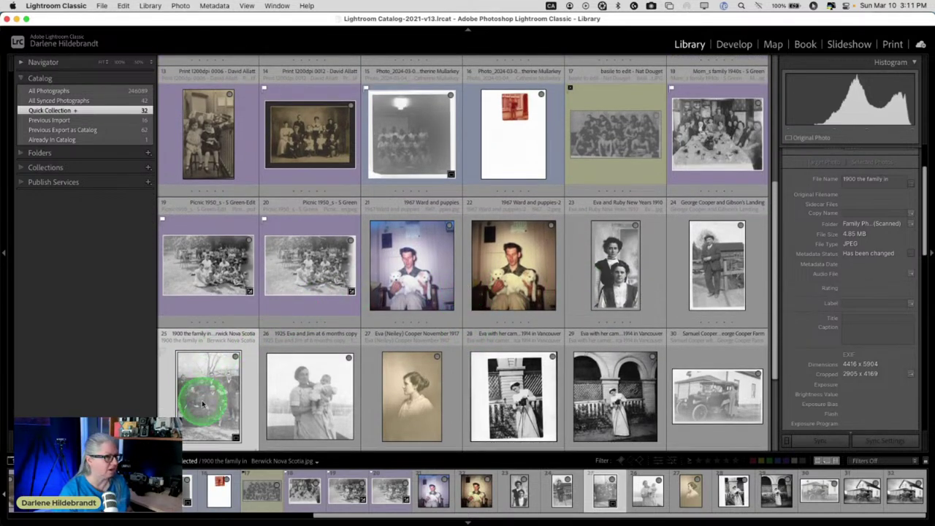
pyautogui.doubleClick(666, 150)
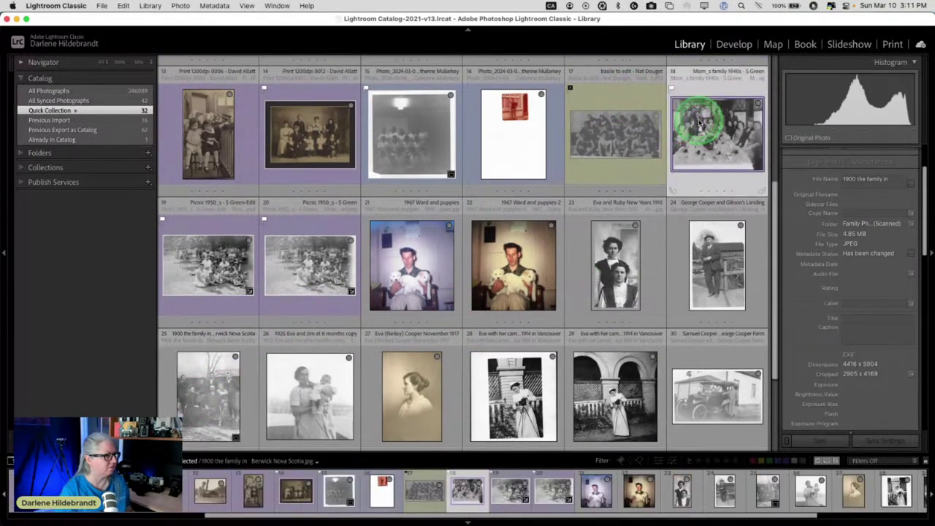
pyautogui.click(730, 167)
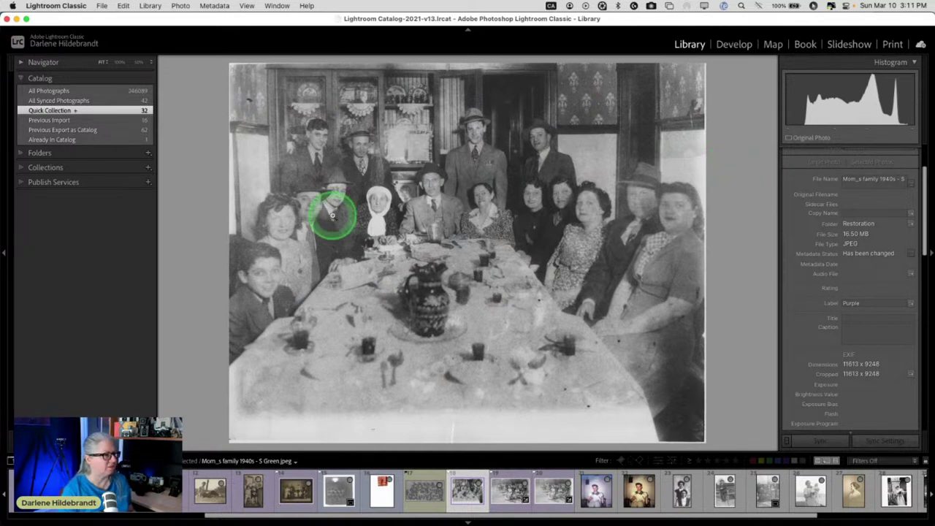
pyautogui.press('g')
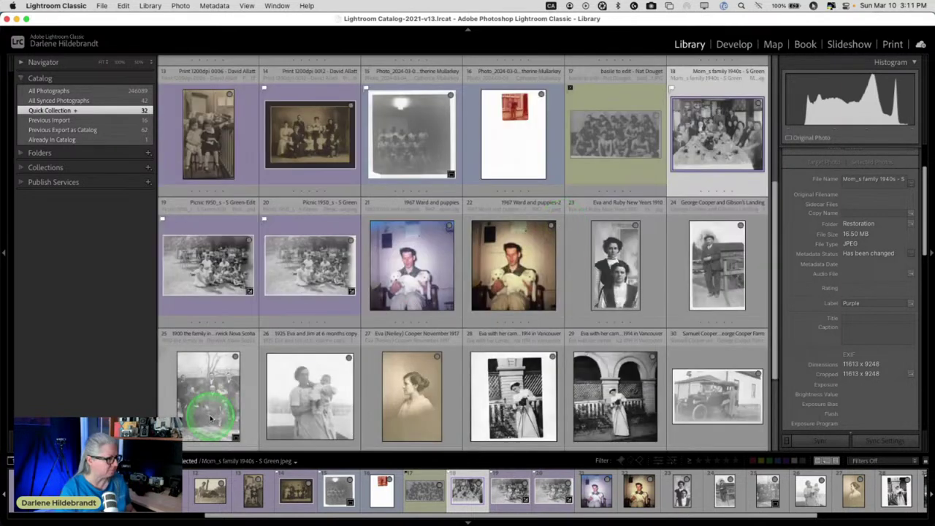
# Step: Open the 1900 Berwick Nova Scotia family photo in Photoshop as a Smart Object
pyautogui.scroll(-1, 205, 396)
pyautogui.click(206, 386)
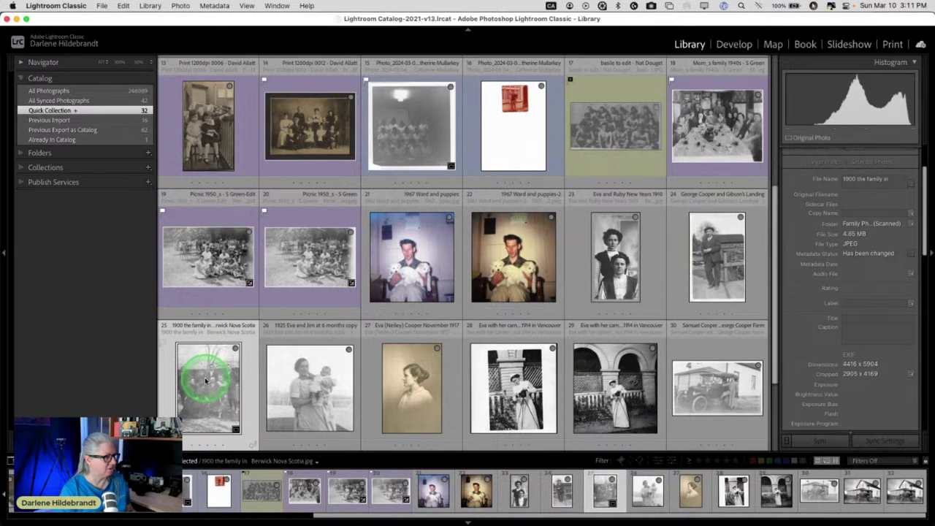
pyautogui.rightClick(206, 385)
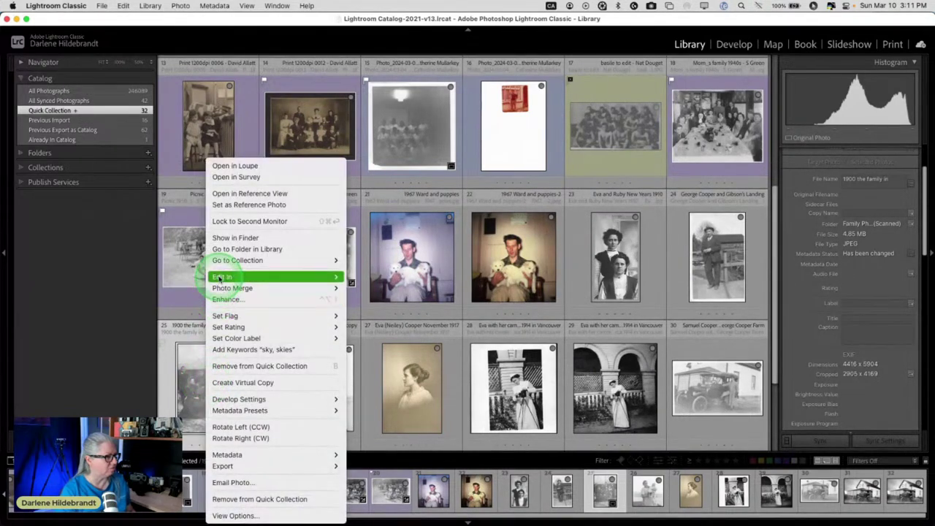
pyautogui.moveTo(303, 276)
pyautogui.click(401, 471)
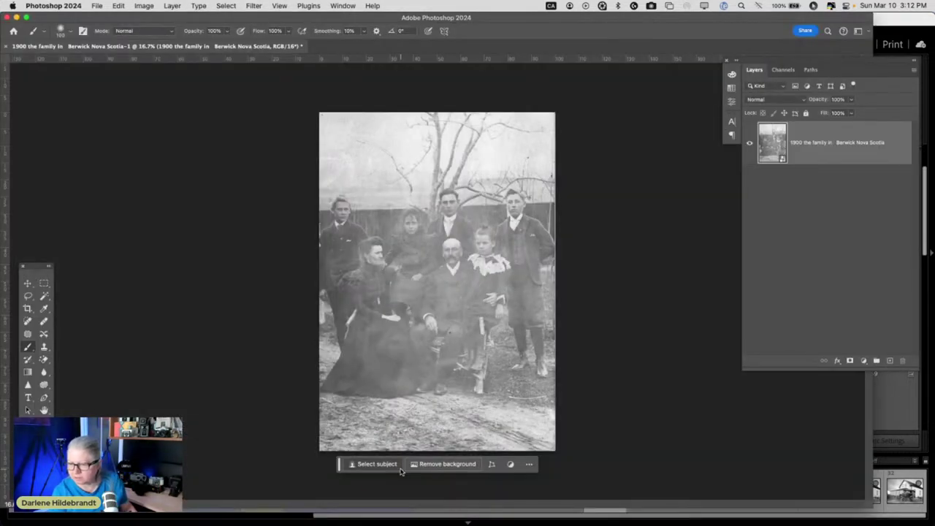
# Step: Return to Lightroom Classic and view the colour Renfrew Remnant storefront photo enlarged
pyautogui.press('super+Tab')
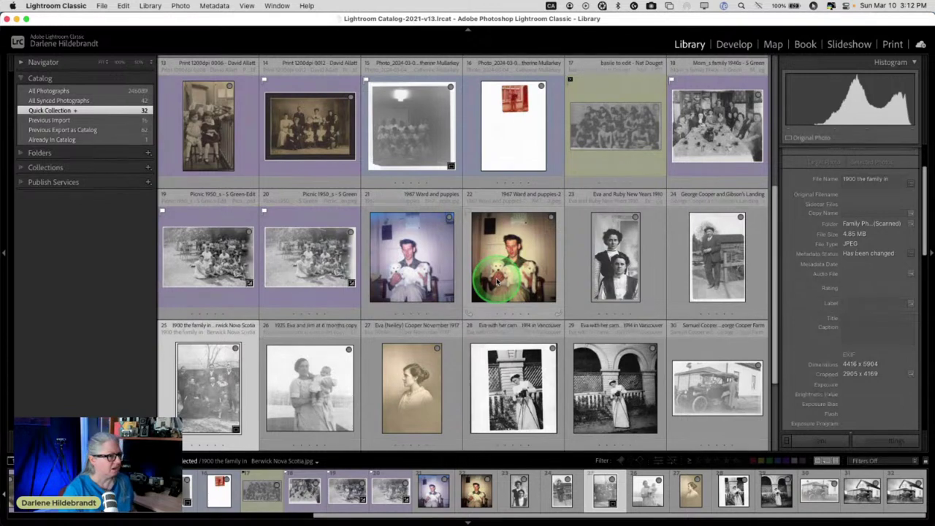
pyautogui.scroll(-5, 497, 281)
pyautogui.scroll(12, 497, 281)
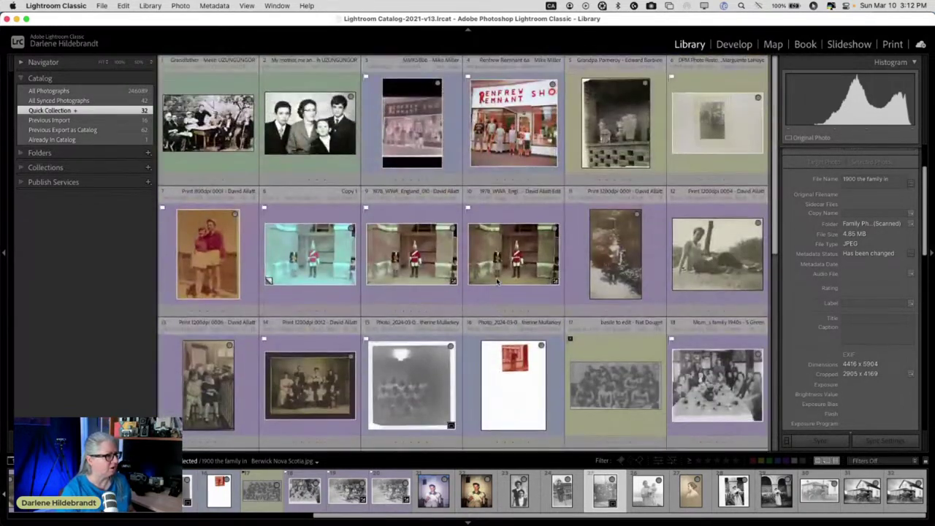
pyautogui.click(524, 131)
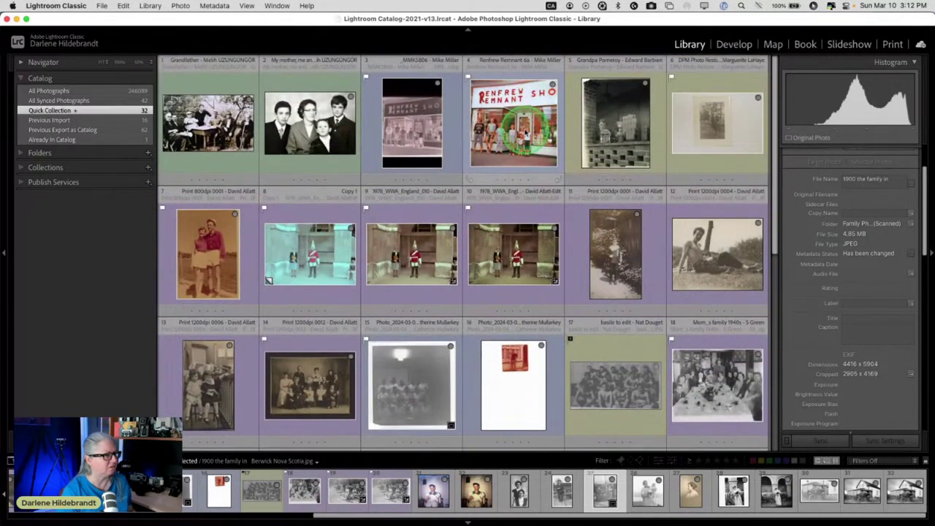
pyautogui.doubleClick(524, 132)
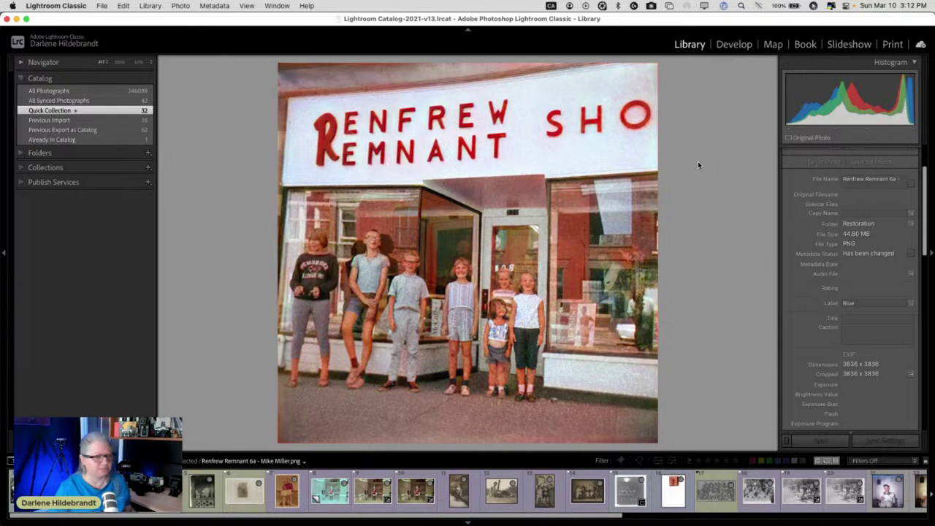
pyautogui.click(672, 184)
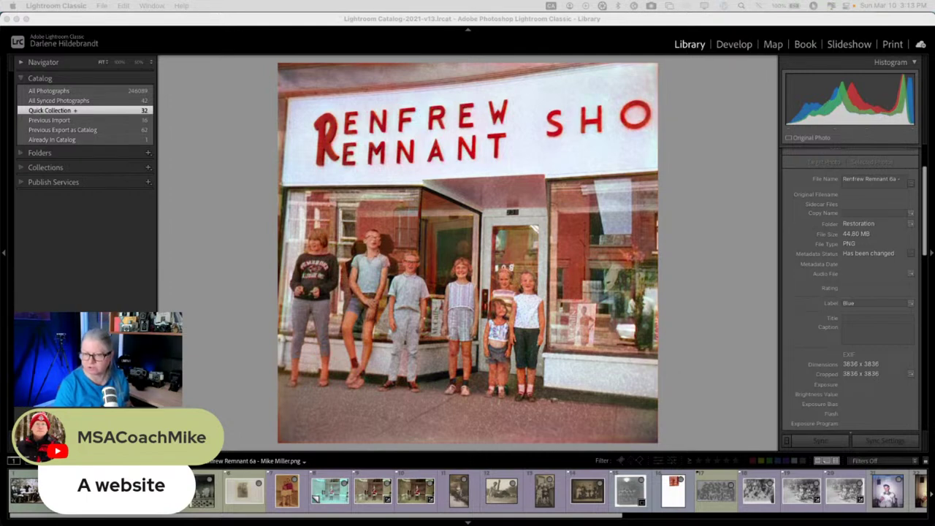
pyautogui.click(712, 182)
# Step: Switch back to Photoshop and show the Berwick family photo in full-screen mode with the menu bar
pyautogui.press('super+Tab')
pyautogui.press('Tab')
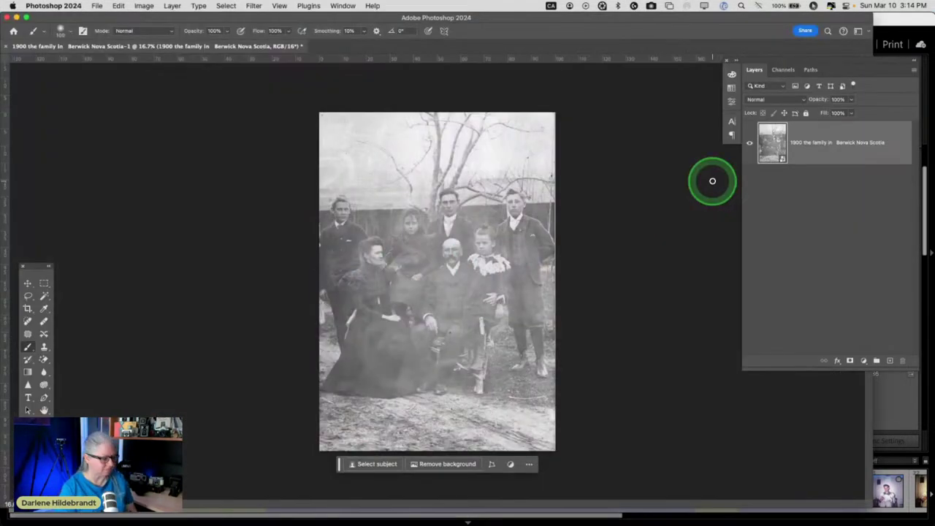
pyautogui.press('f')
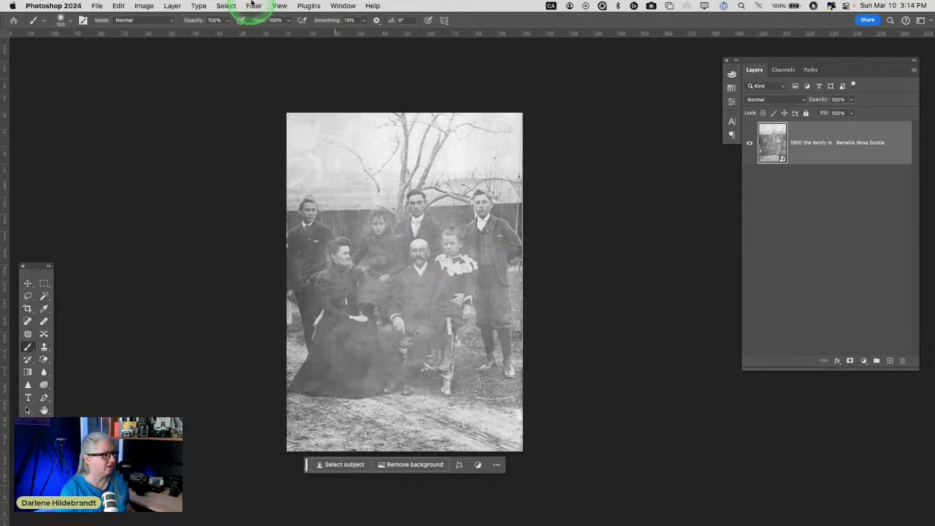
# Step: Examine the family portrait up close for damage, covering the sky, tree, faces, clothing and ground
pyautogui.press('super+plus')
pyautogui.press('super+plus')
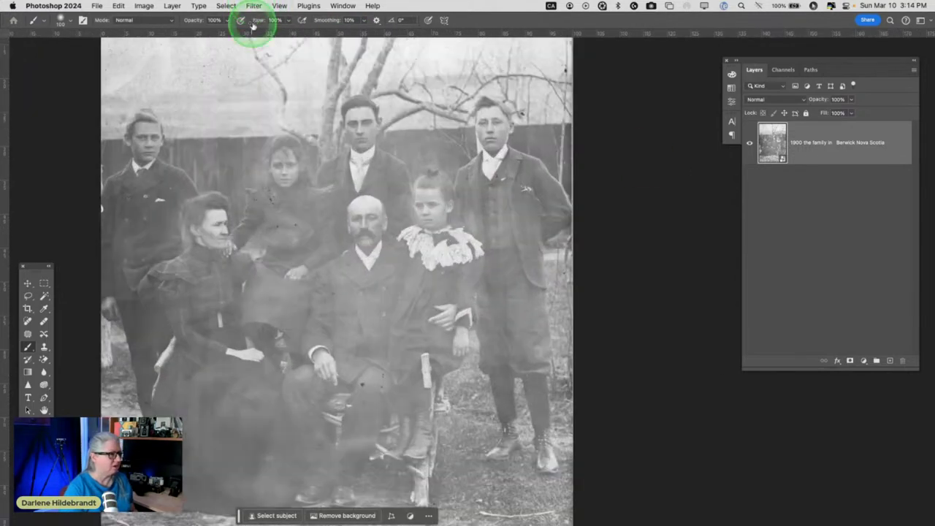
pyautogui.press('super+plus')
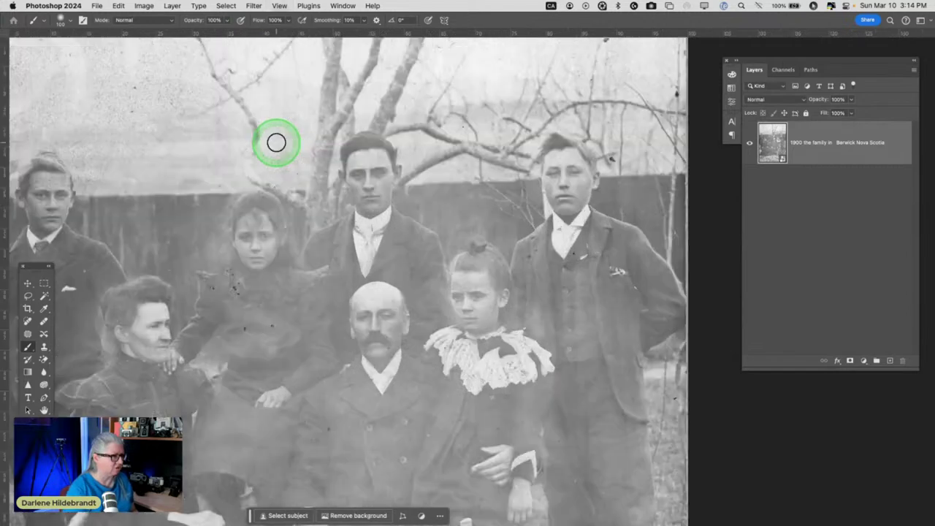
pyautogui.hscroll(-5, 274, 142)
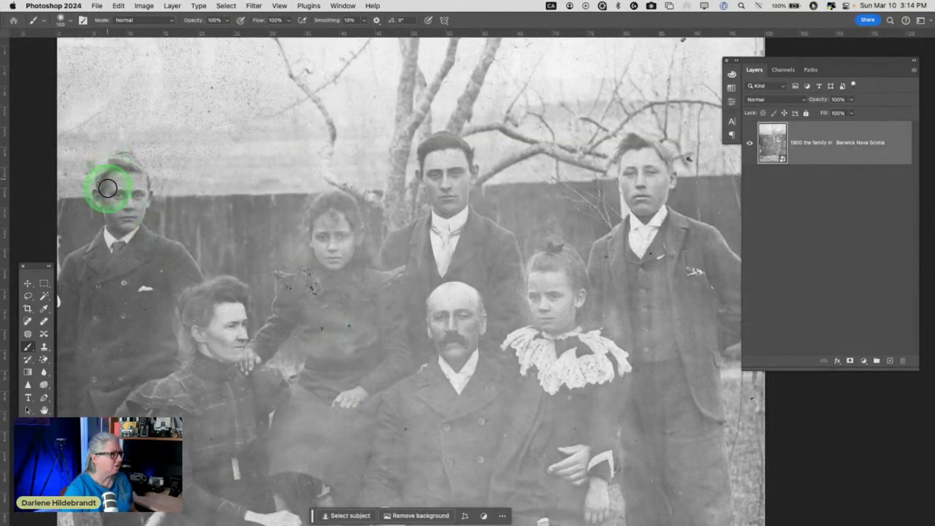
pyautogui.scroll(-8, 328, 226)
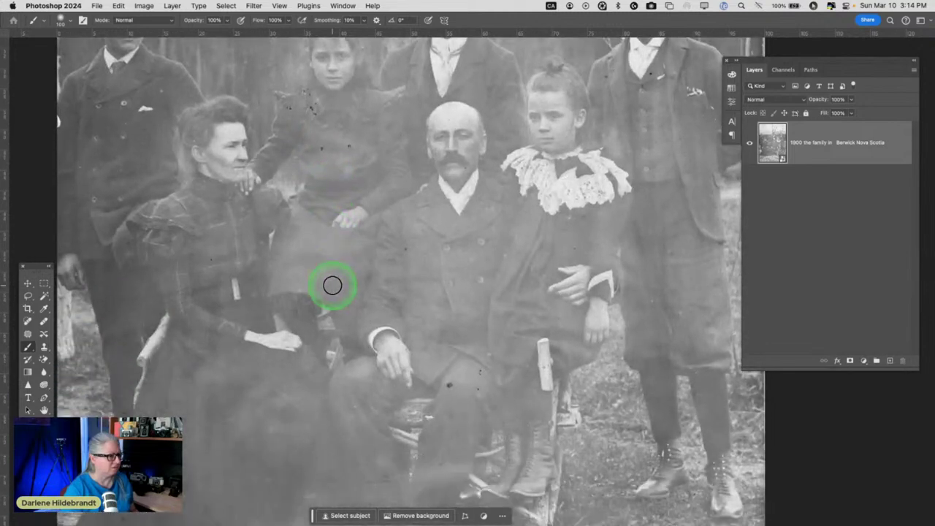
pyautogui.scroll(-5, 453, 398)
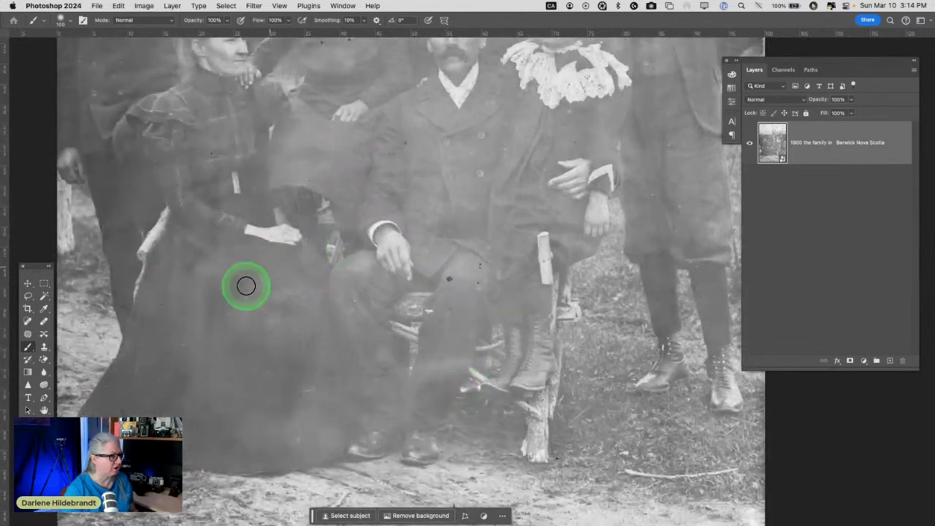
pyautogui.scroll(15, 198, 383)
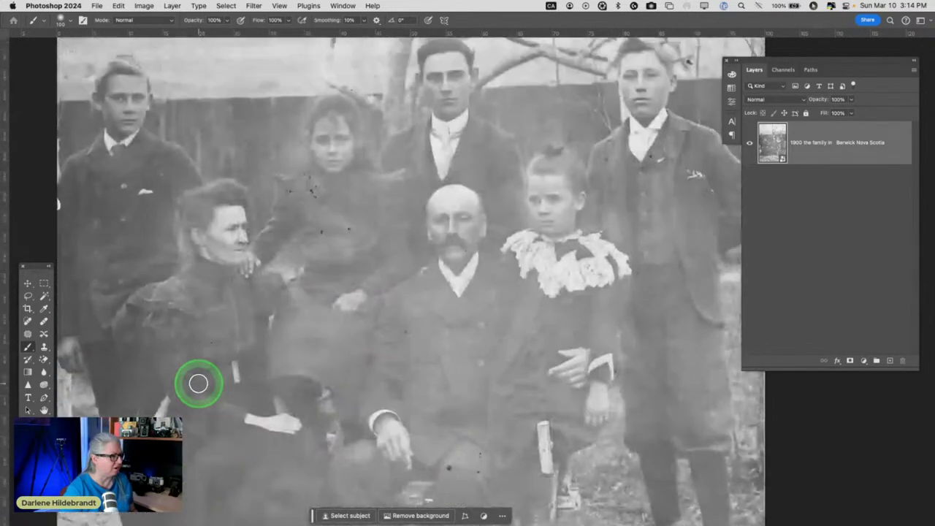
pyautogui.scroll(4, 196, 329)
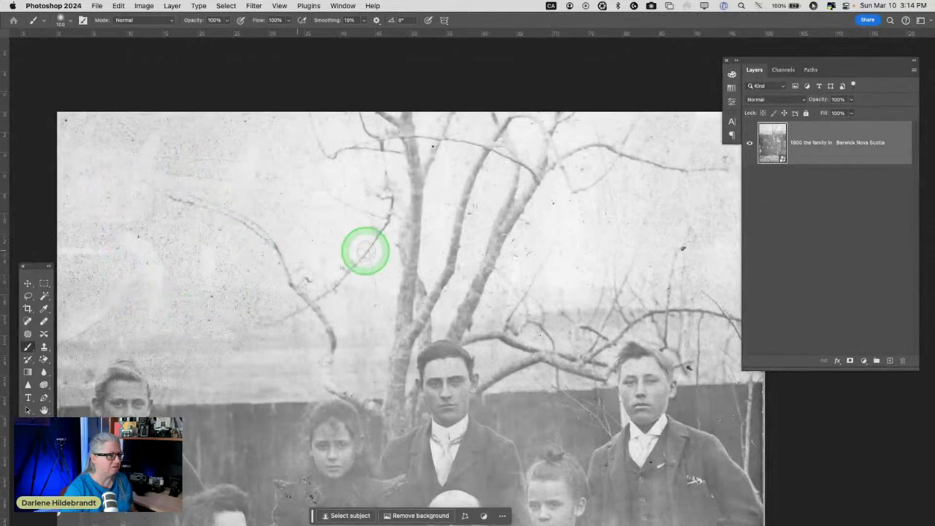
pyautogui.hscroll(6, 398, 244)
pyautogui.hscroll(-6, 443, 212)
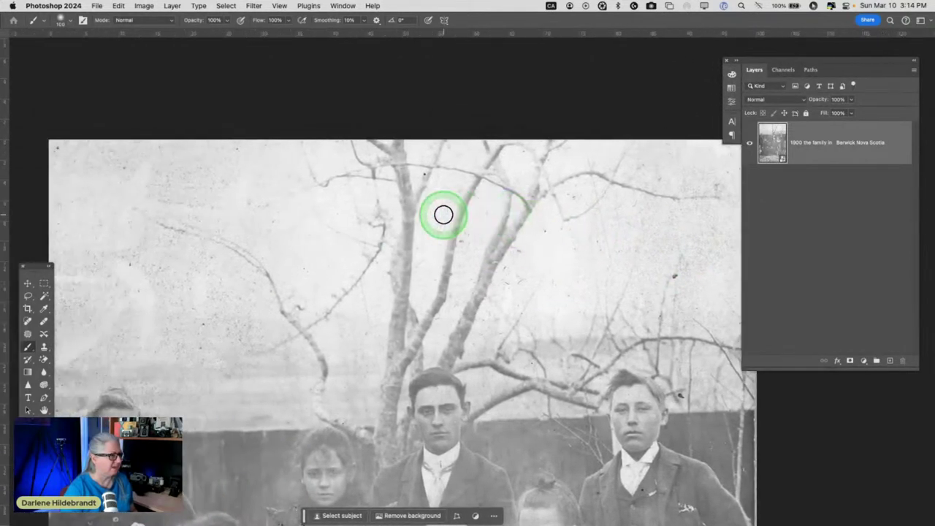
pyautogui.scroll(-4, 444, 213)
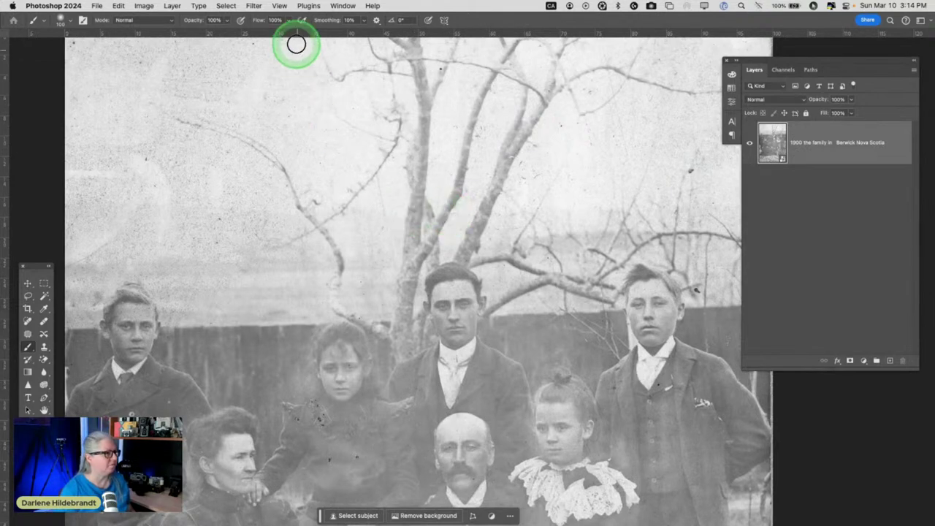
# Step: Enable the Photo Restoration neural filter on the family portrait and set Photo enhancement to 73
pyautogui.click(257, 6)
pyautogui.click(273, 67)
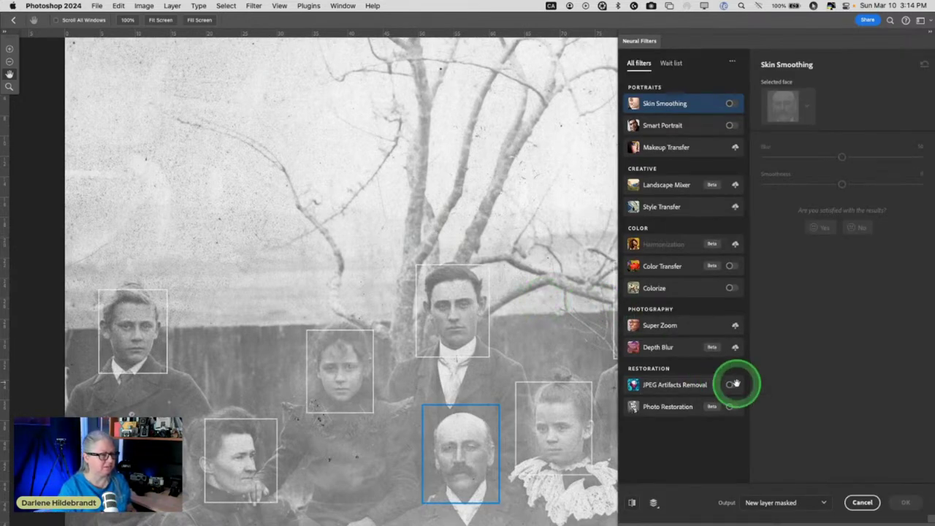
pyautogui.click(727, 406)
pyautogui.click(841, 106)
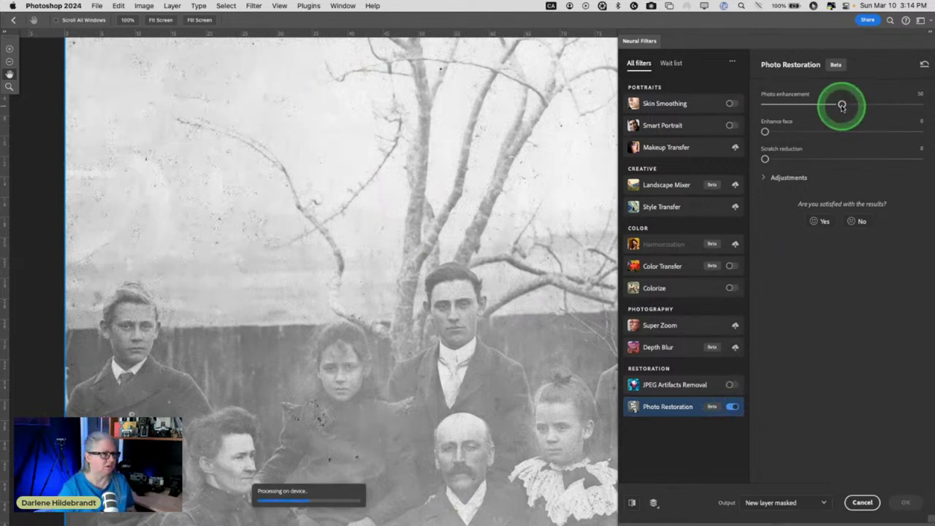
pyautogui.moveTo(841, 106); pyautogui.dragTo(907, 105)
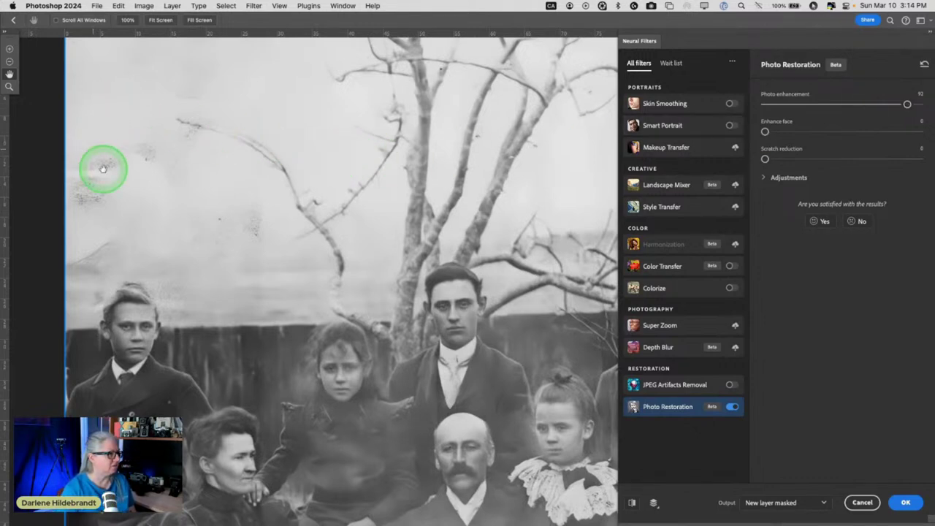
pyautogui.moveTo(907, 104); pyautogui.dragTo(877, 104)
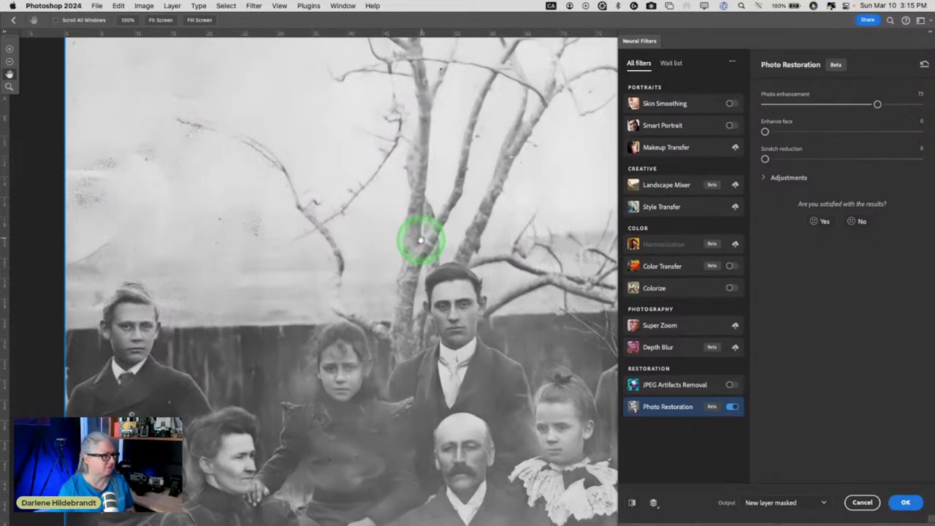
# Step: Set Enhance face to 51 in Photo Restoration
pyautogui.scroll(-3, 403, 259)
pyautogui.moveTo(779, 139); pyautogui.dragTo(766, 132)
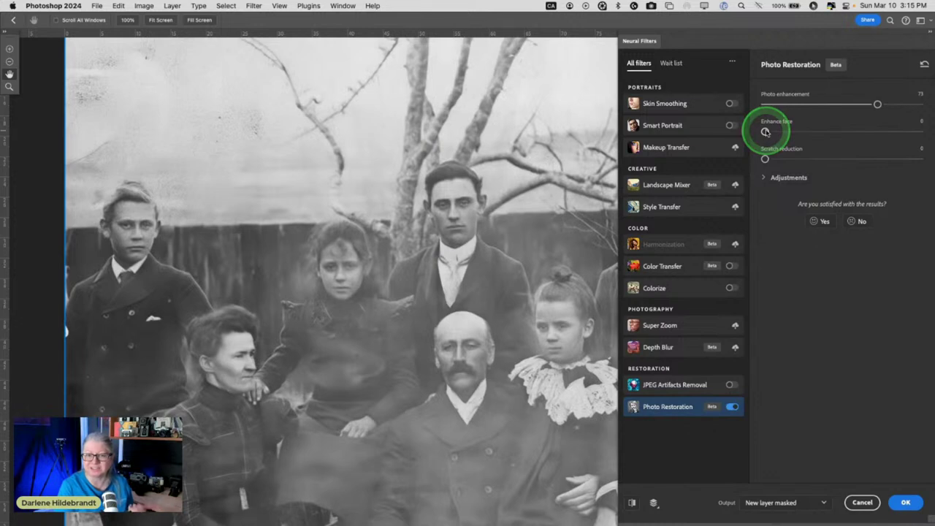
pyautogui.moveTo(766, 133); pyautogui.dragTo(844, 130)
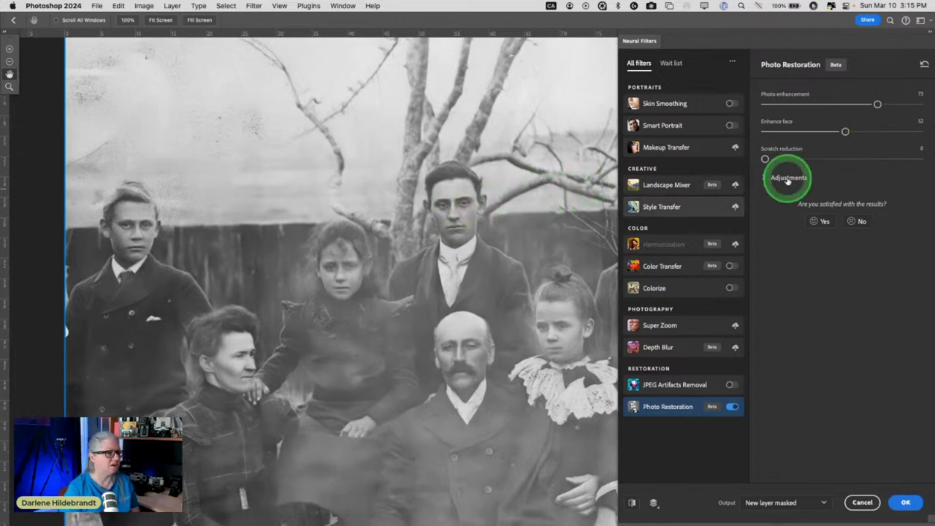
pyautogui.moveTo(845, 131); pyautogui.dragTo(844, 132)
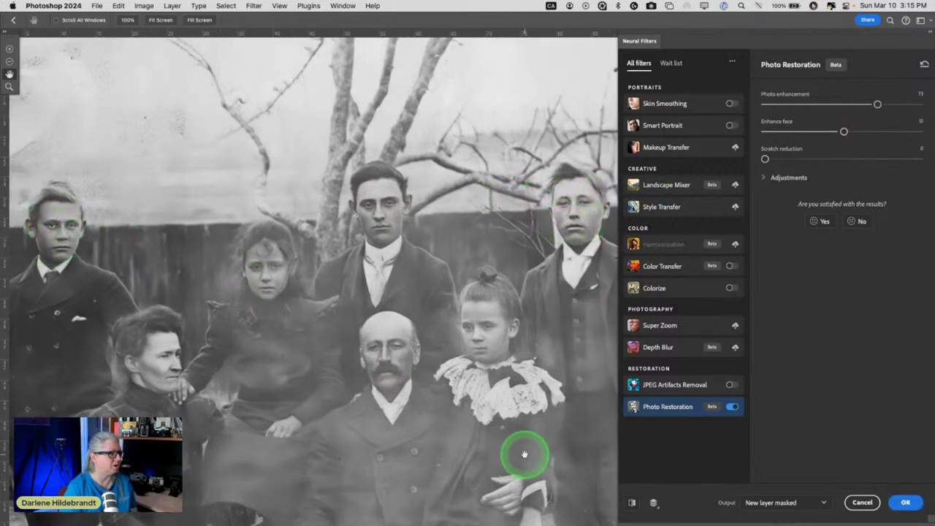
# Step: Compare the family portrait before and after the Photo Restoration filter
pyautogui.click(632, 502)
pyautogui.click(632, 502)
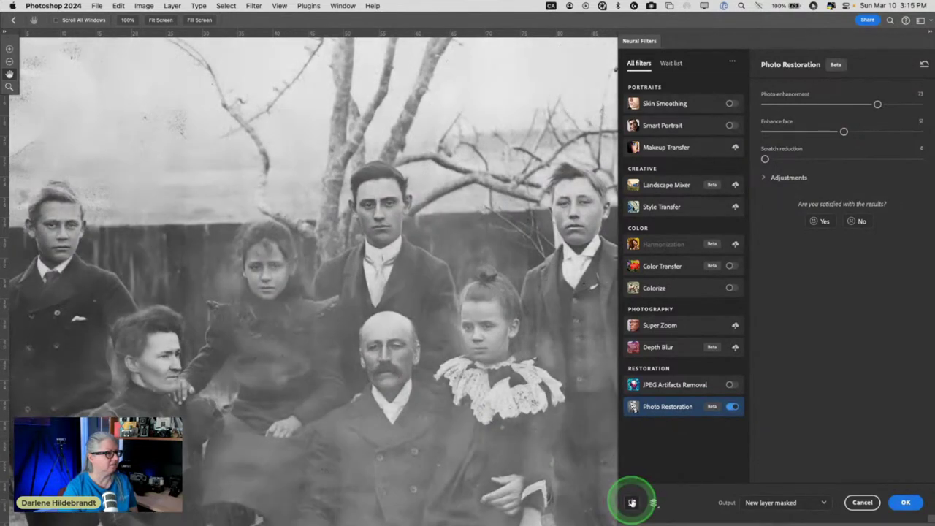
pyautogui.click(632, 502)
pyautogui.click(631, 502)
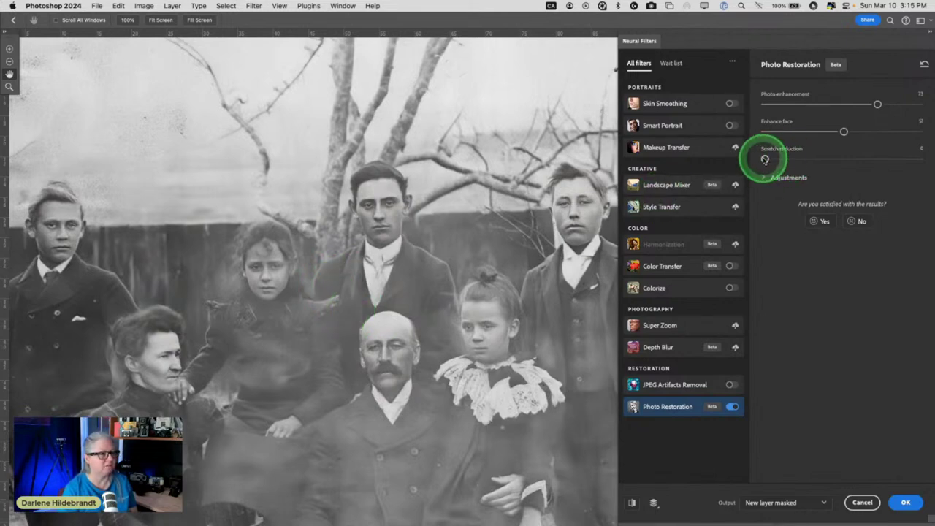
# Step: Set Scratch reduction to 88 and expand the filter's additional Adjustments
pyautogui.moveTo(764, 159); pyautogui.dragTo(903, 158)
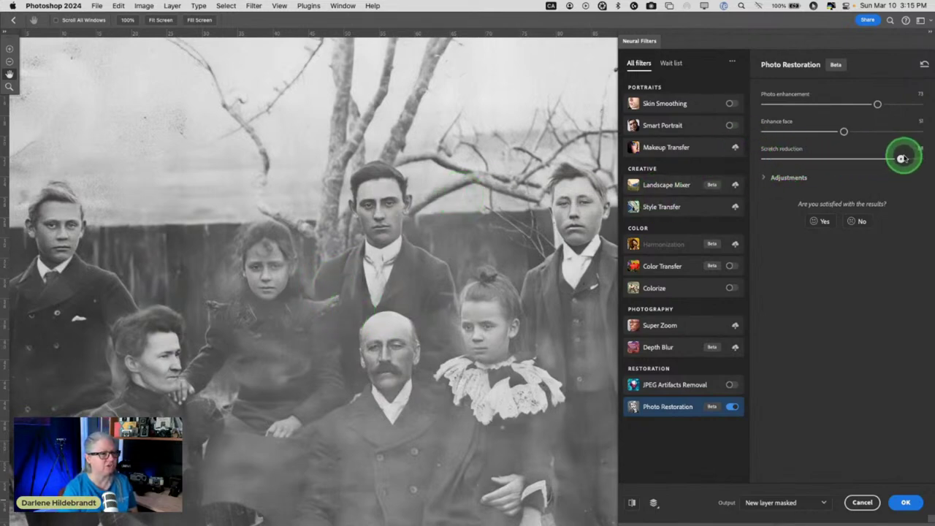
pyautogui.click(766, 176)
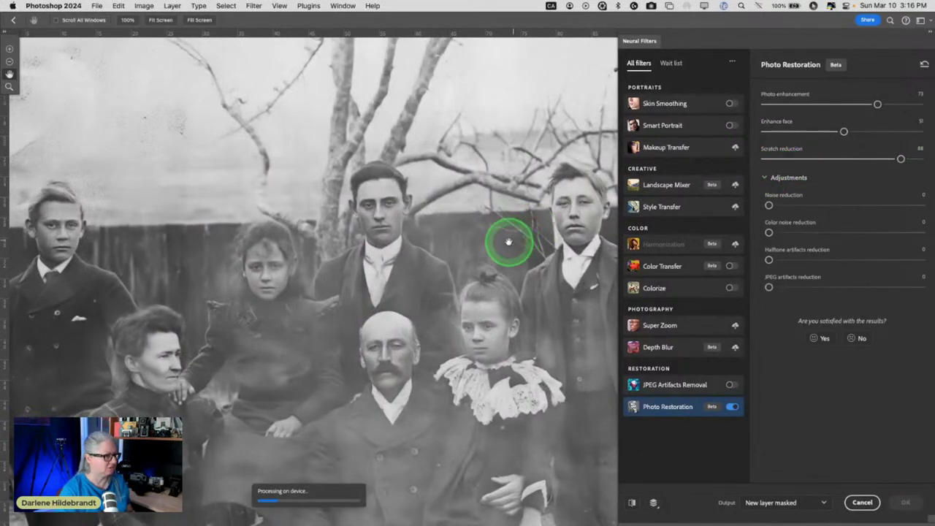
pyautogui.scroll(-2, 475, 258)
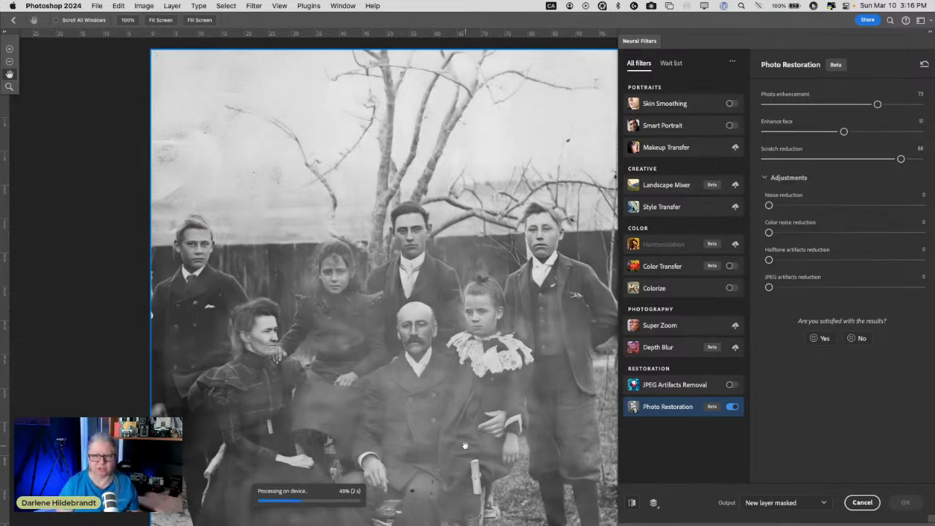
# Step: Compare the family portrait before and after Photo Restoration with strong scratch reduction
pyautogui.moveTo(465, 445); pyautogui.dragTo(234, 396)
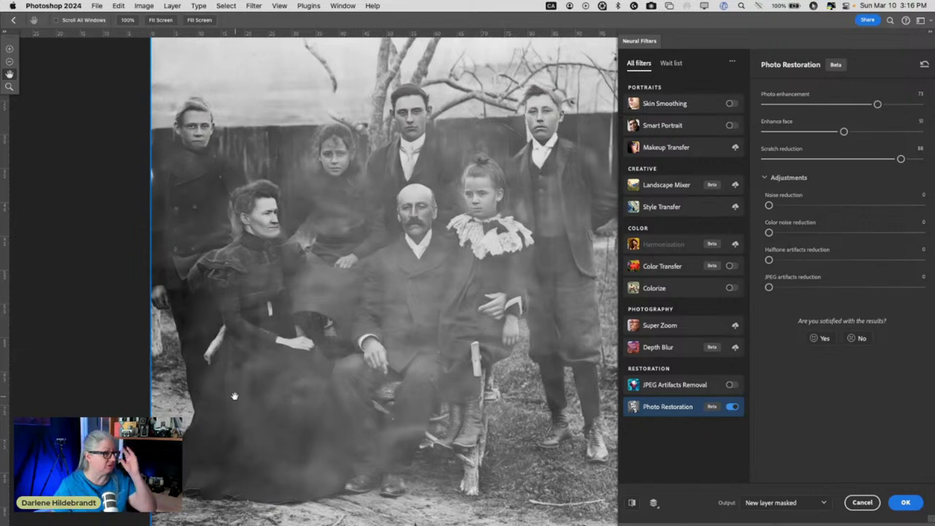
pyautogui.moveTo(277, 423); pyautogui.dragTo(629, 503)
pyautogui.moveTo(161, 259); pyautogui.dragTo(632, 502)
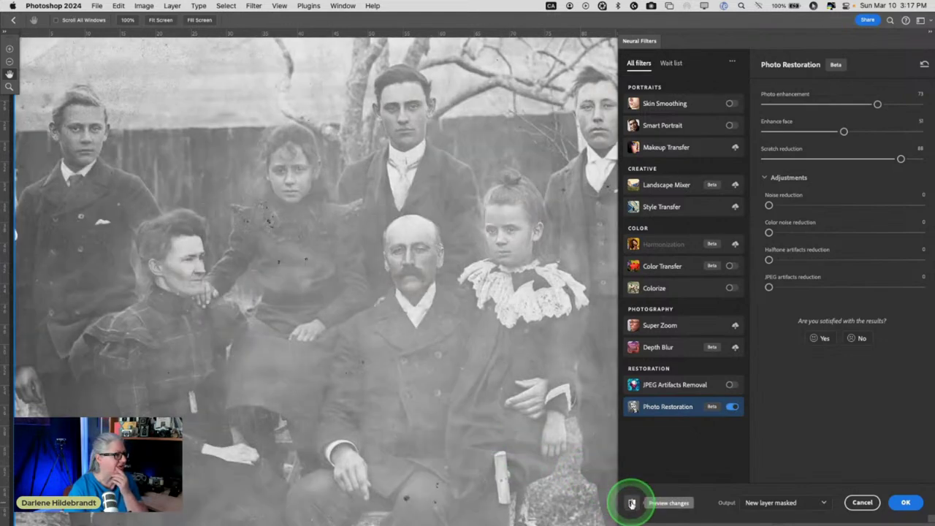
pyautogui.click(631, 503)
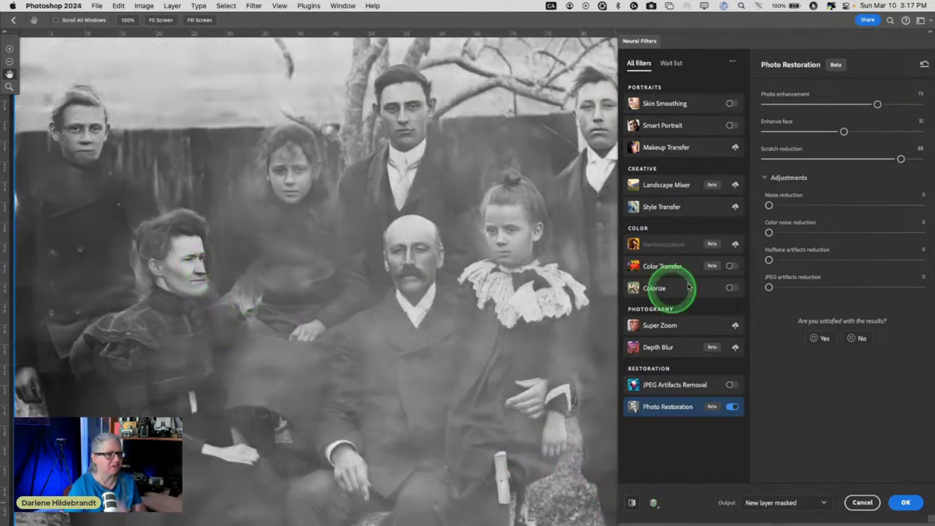
# Step: Set Scratch reduction to 31 in Photo Restoration and compare the portrait before and after the filter
pyautogui.moveTo(900, 159); pyautogui.dragTo(812, 158)
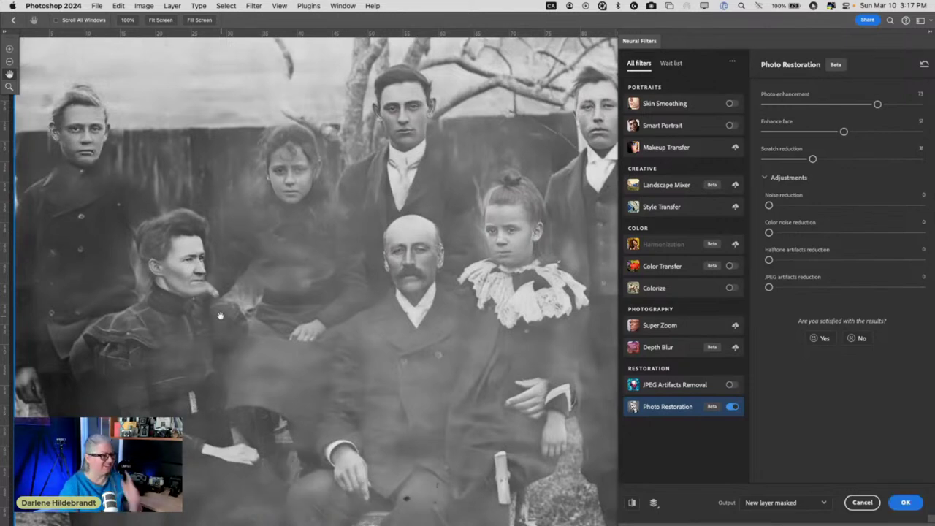
pyautogui.moveTo(208, 314)
pyautogui.mouseDown()
pyautogui.moveTo(390, 488)
pyautogui.moveTo(427, 498)
pyautogui.moveTo(344, 461)
pyautogui.moveTo(228, 346)
pyautogui.moveTo(321, 207)
pyautogui.moveTo(135, 168)
pyautogui.moveTo(528, 359)
pyautogui.moveTo(624, 509)
pyautogui.moveTo(632, 502)
pyautogui.mouseUp()
pyautogui.click(632, 502)
pyautogui.click(632, 503)
pyautogui.click(632, 503)
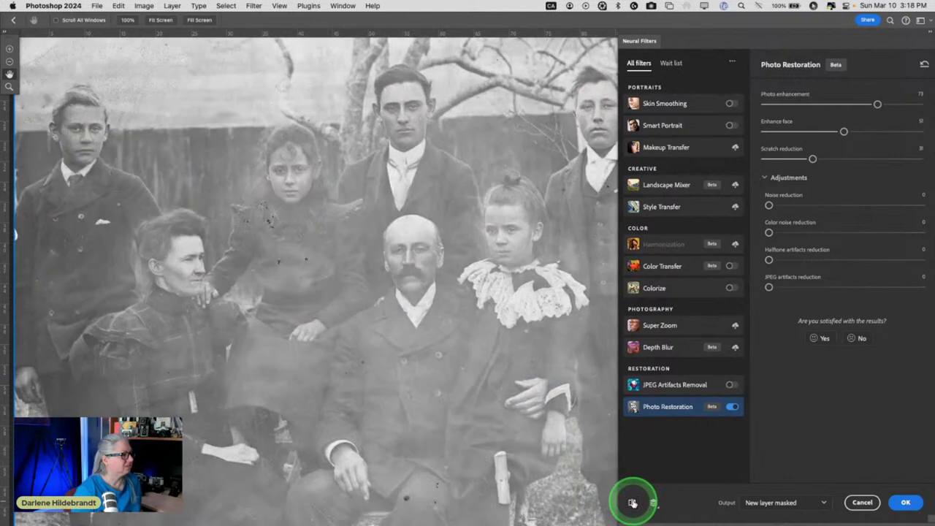
pyautogui.click(632, 503)
pyautogui.click(632, 502)
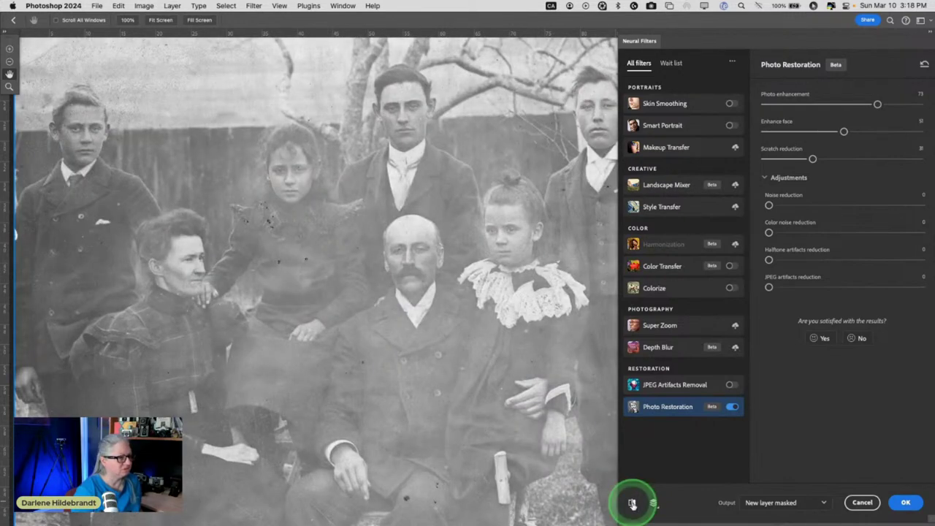
pyautogui.click(633, 503)
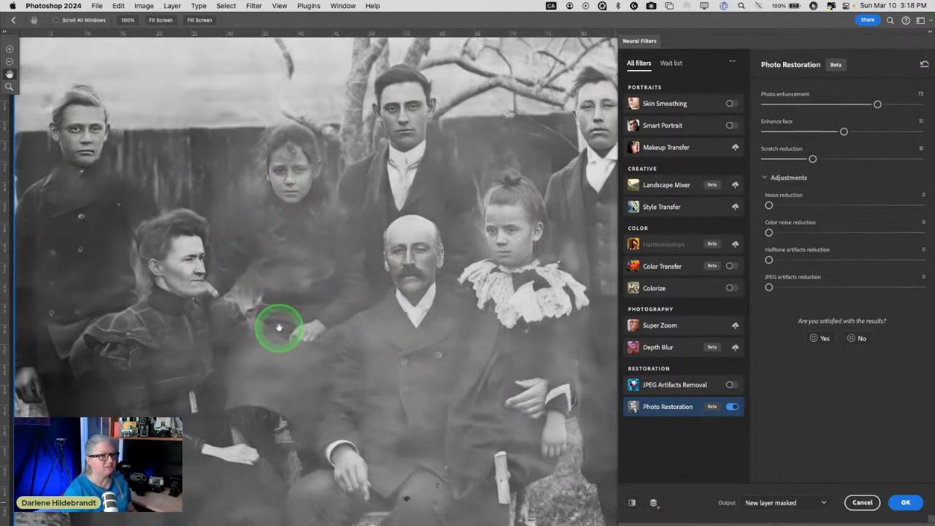
# Step: Set Scratch reduction to 11 and compare the filtered family portrait with the original
pyautogui.moveTo(811, 157); pyautogui.dragTo(781, 159)
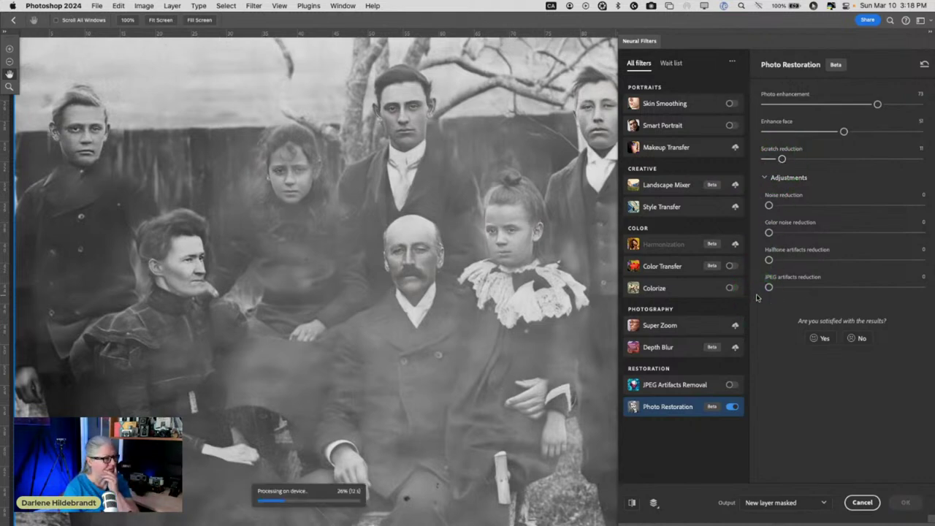
pyautogui.moveTo(592, 227); pyautogui.dragTo(357, 215)
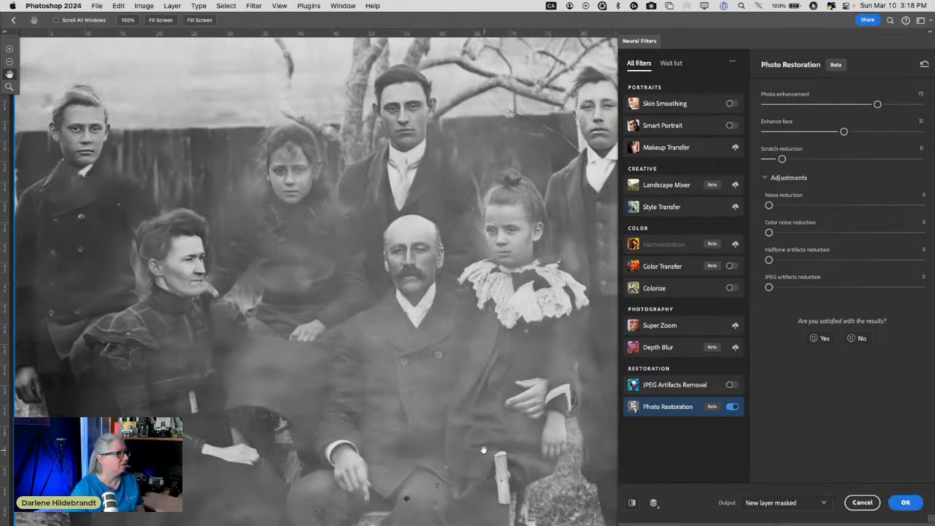
pyautogui.click(632, 503)
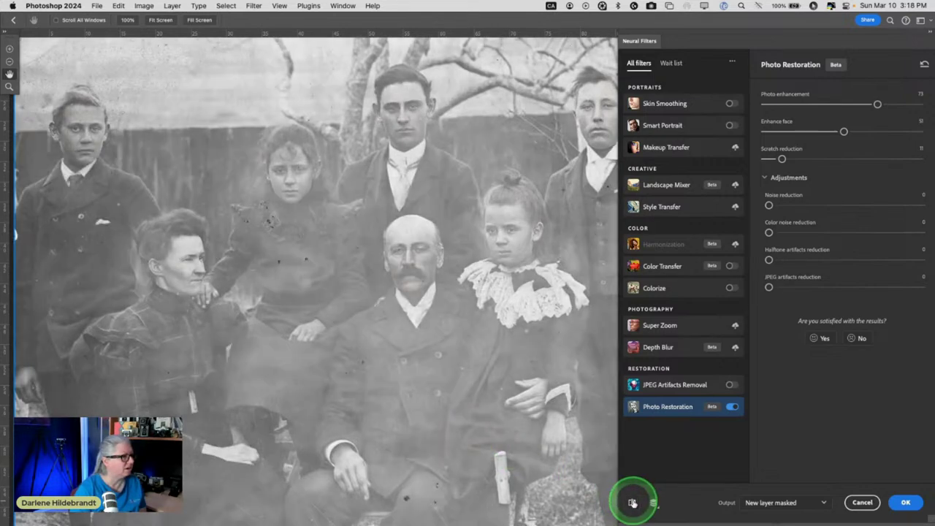
pyautogui.click(632, 504)
pyautogui.click(631, 503)
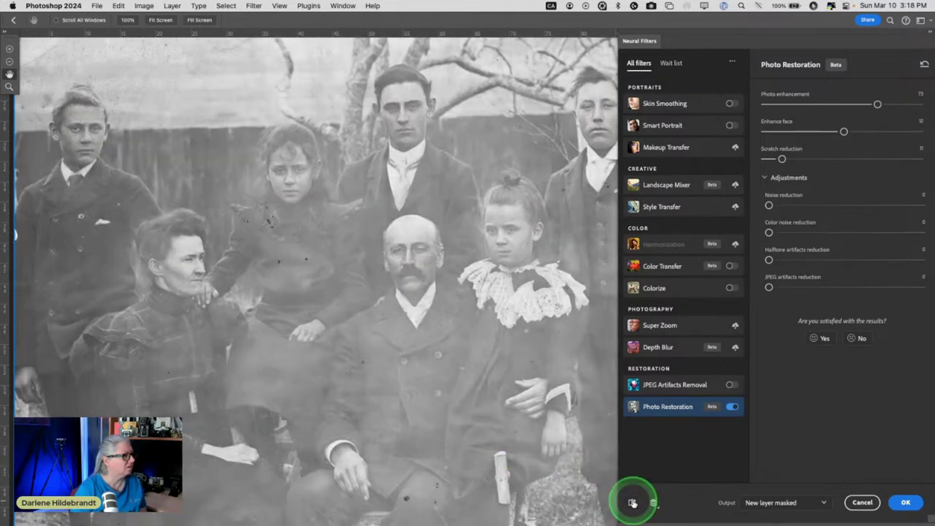
pyautogui.click(631, 503)
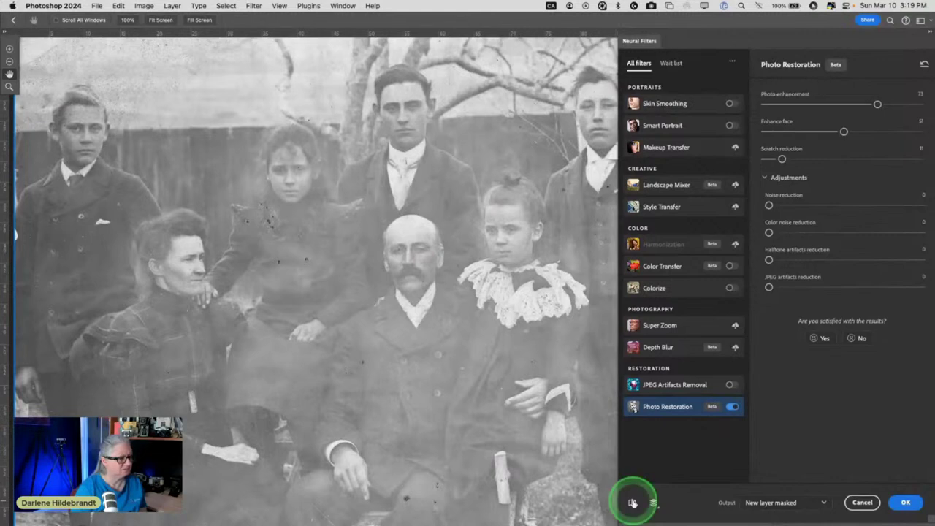
pyautogui.click(632, 503)
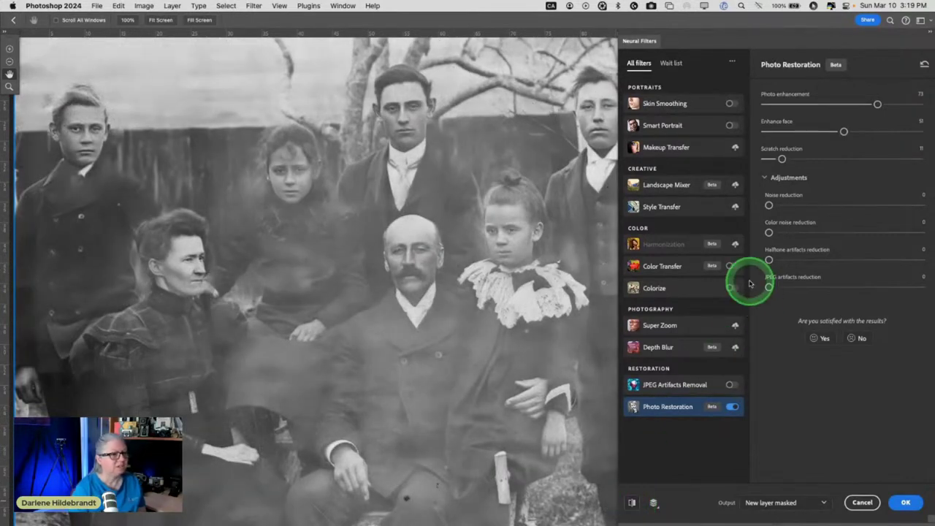
# Step: Set Scratch reduction to 0 and try Photo enhancement at 33 and 63
pyautogui.moveTo(779, 157); pyautogui.dragTo(762, 158)
pyautogui.moveTo(877, 104); pyautogui.dragTo(815, 104)
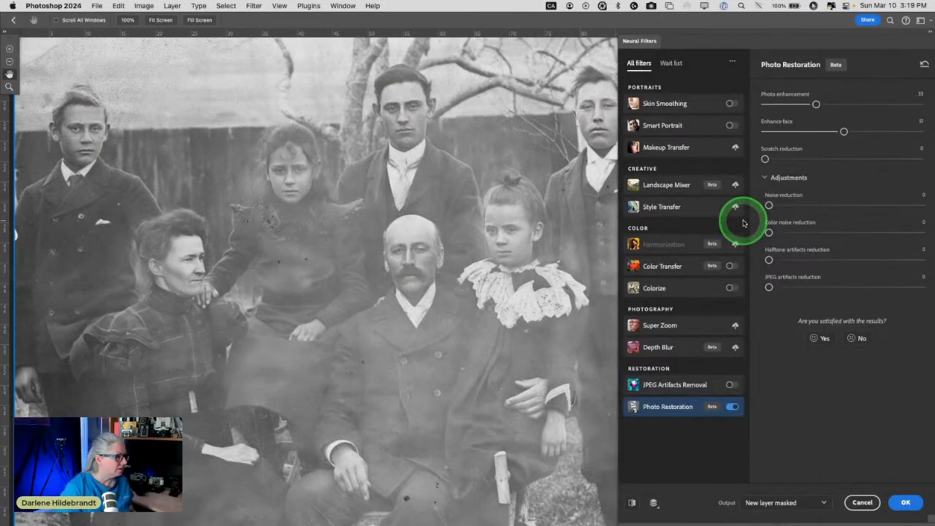
pyautogui.moveTo(816, 103); pyautogui.dragTo(863, 104)
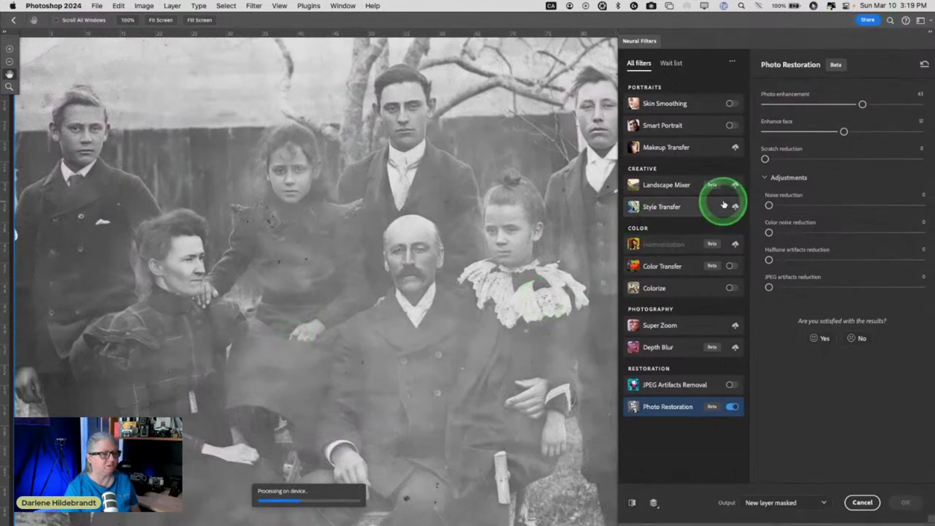
# Step: Try Scratch reduction at 62, and set Photo enhancement to 17 and Scratch reduction back to 0
pyautogui.moveTo(765, 158); pyautogui.dragTo(861, 159)
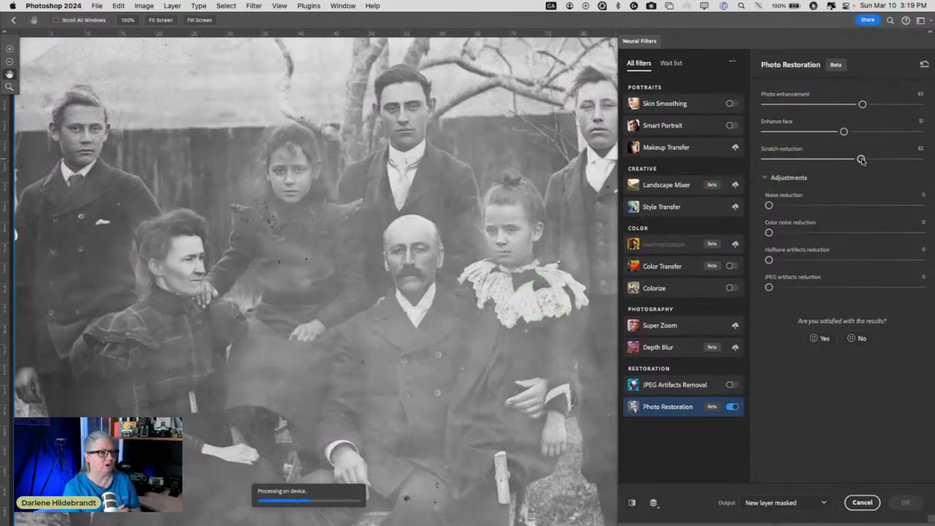
pyautogui.moveTo(862, 104); pyautogui.dragTo(790, 106)
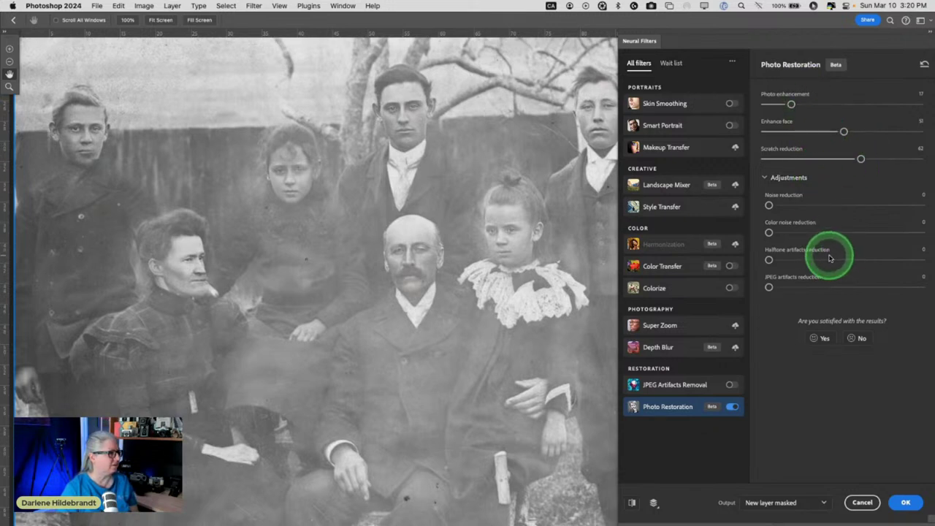
pyautogui.moveTo(860, 158); pyautogui.dragTo(746, 156)
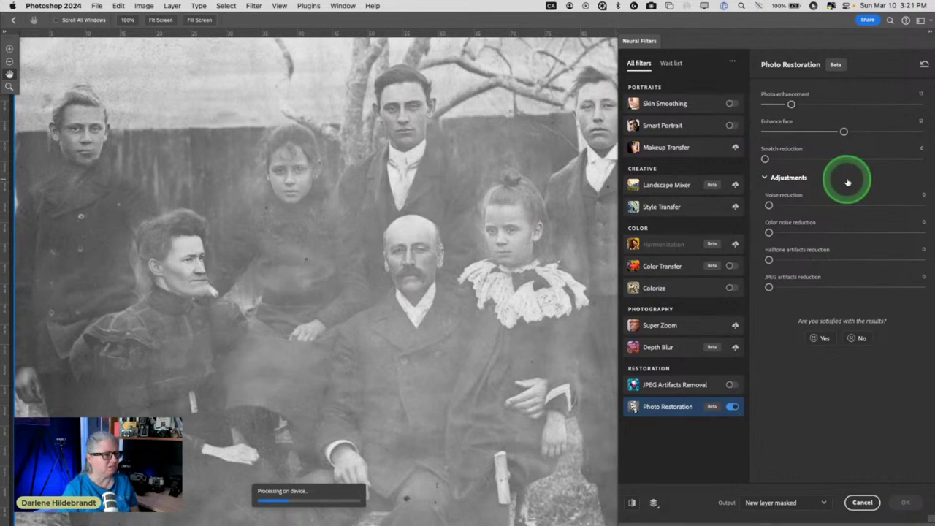
# Step: Enable the Colorize neural filter on the family portrait and choose the Retro faded profile
pyautogui.click(692, 291)
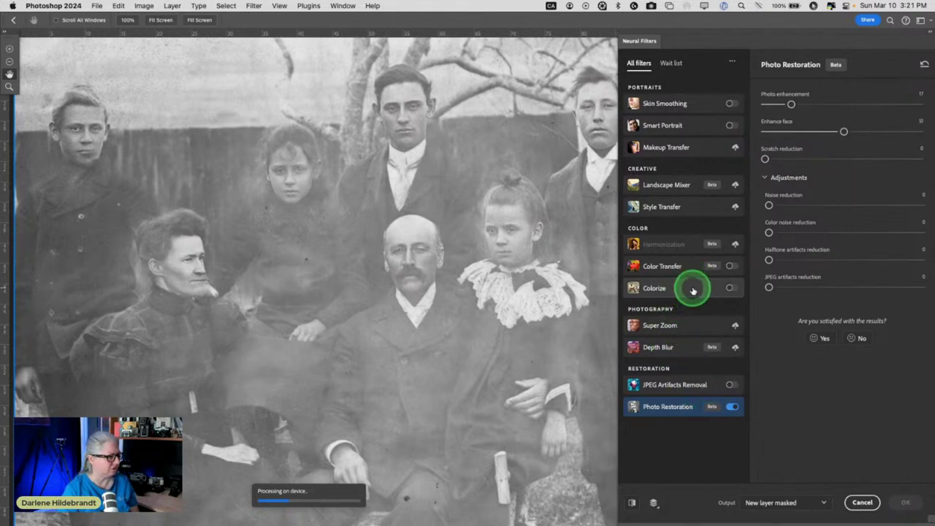
pyautogui.click(728, 288)
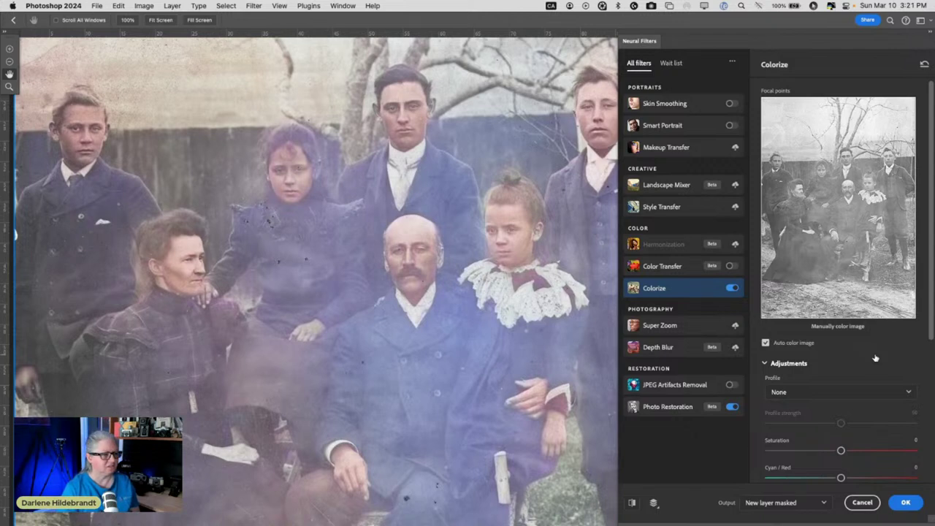
pyautogui.click(802, 392)
pyautogui.scroll(-3, 802, 394)
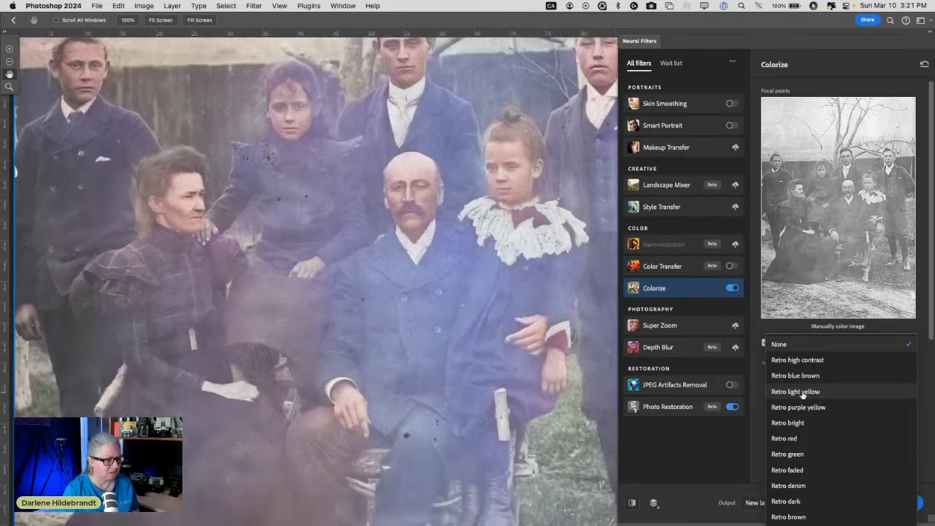
pyautogui.click(786, 470)
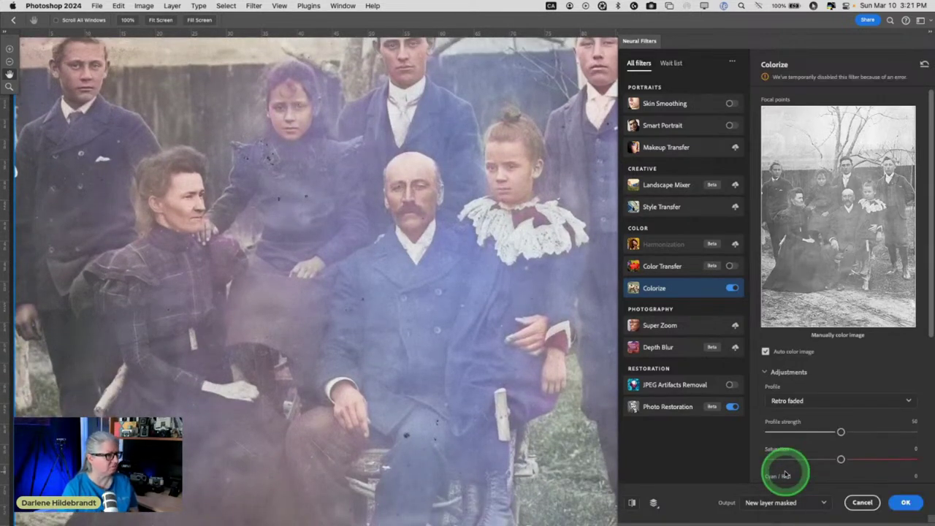
# Step: Examine the colorized family portrait across all the figures, their clothing and the background
pyautogui.scroll(3, 555, 377)
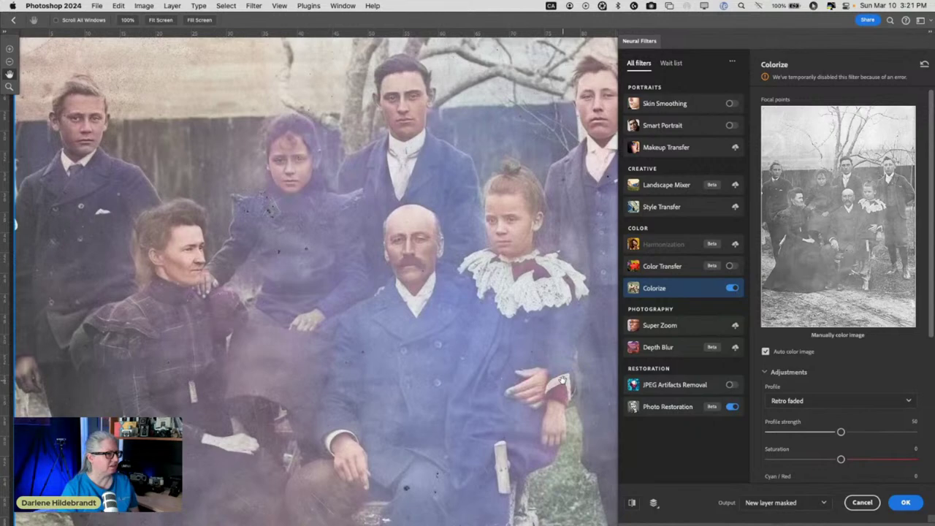
pyautogui.scroll(-5, 562, 380)
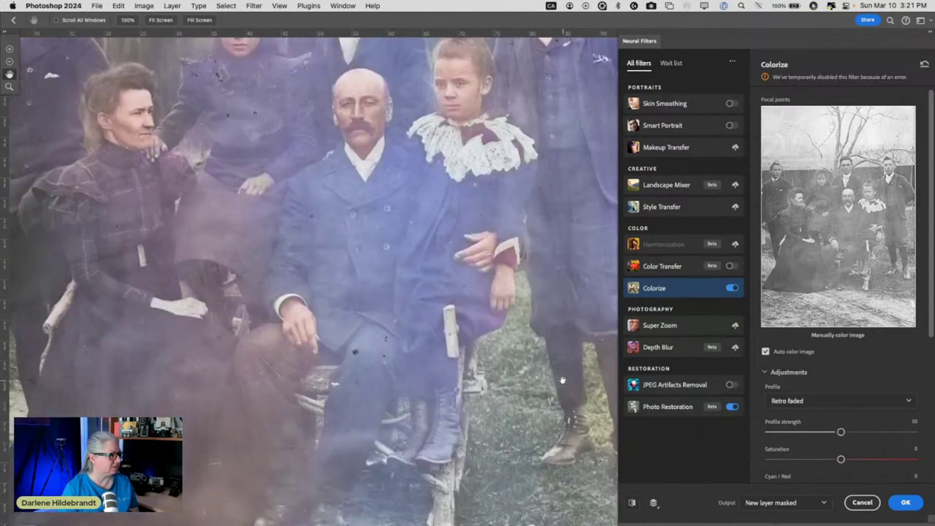
pyautogui.scroll(-4, 562, 380)
pyautogui.hscroll(4, 562, 379)
pyautogui.scroll(8, 563, 380)
pyautogui.hscroll(-3, 562, 379)
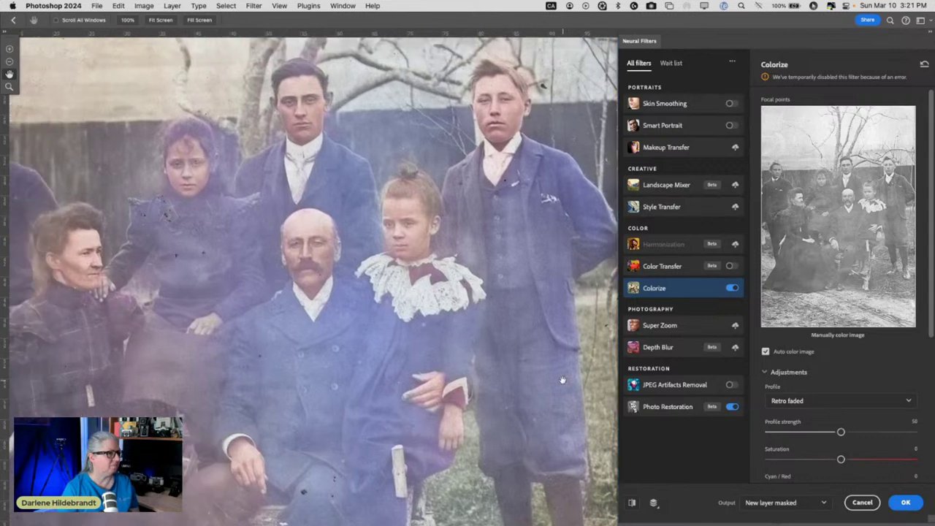
pyautogui.hscroll(-7, 563, 379)
pyautogui.scroll(1, 562, 379)
pyautogui.hscroll(-2, 563, 380)
pyautogui.scroll(-8, 563, 380)
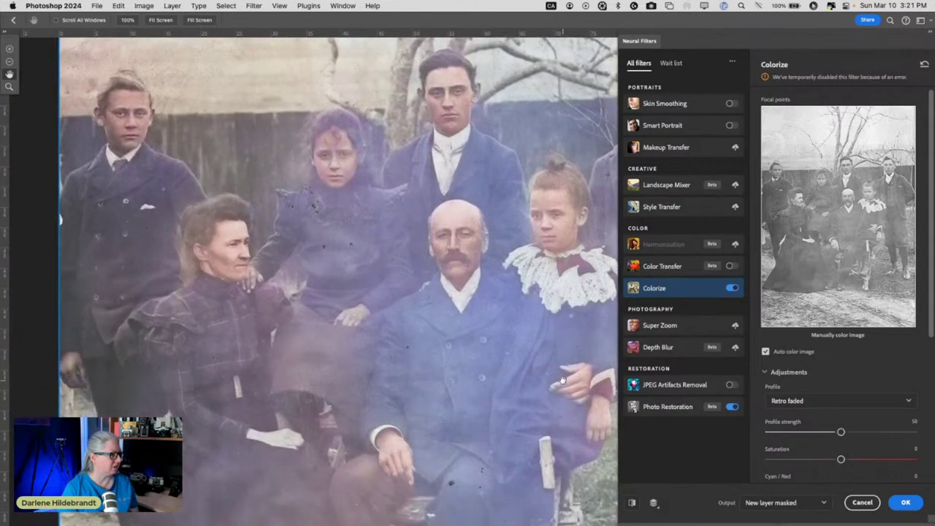
pyautogui.hscroll(4, 563, 380)
pyautogui.scroll(5, 562, 380)
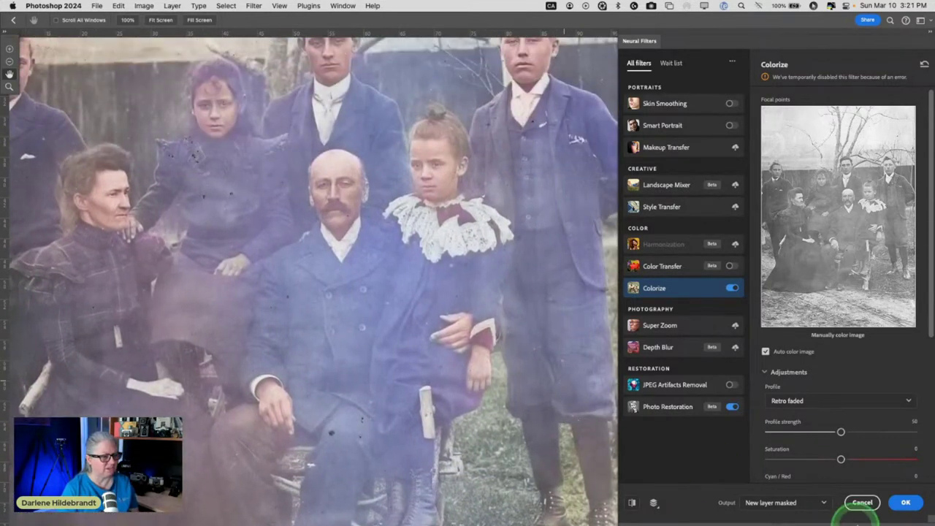
# Step: Set the Colorize profile strength to 21 with Auto color image off, and disable the Colorize filter
pyautogui.moveTo(841, 431); pyautogui.dragTo(799, 431)
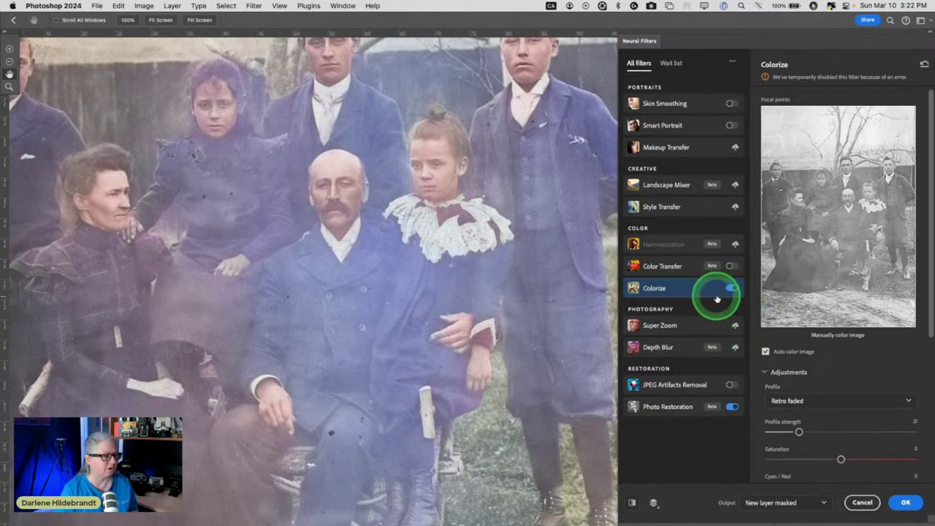
pyautogui.click(765, 352)
pyautogui.scroll(-5, 825, 309)
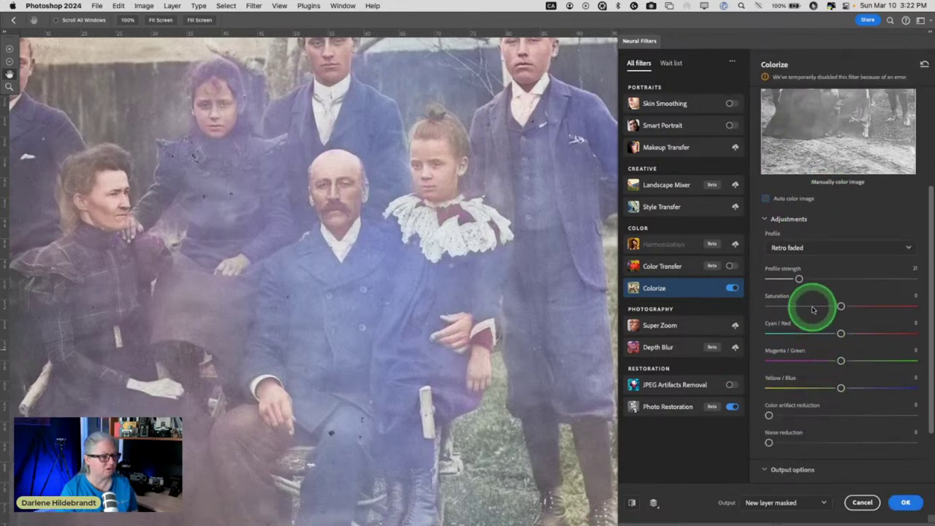
pyautogui.scroll(-3, 812, 310)
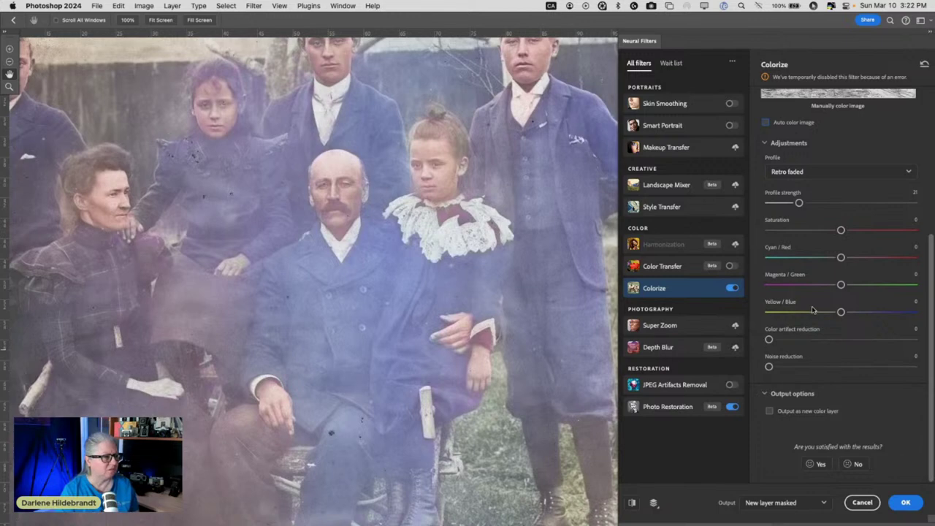
pyautogui.click(731, 287)
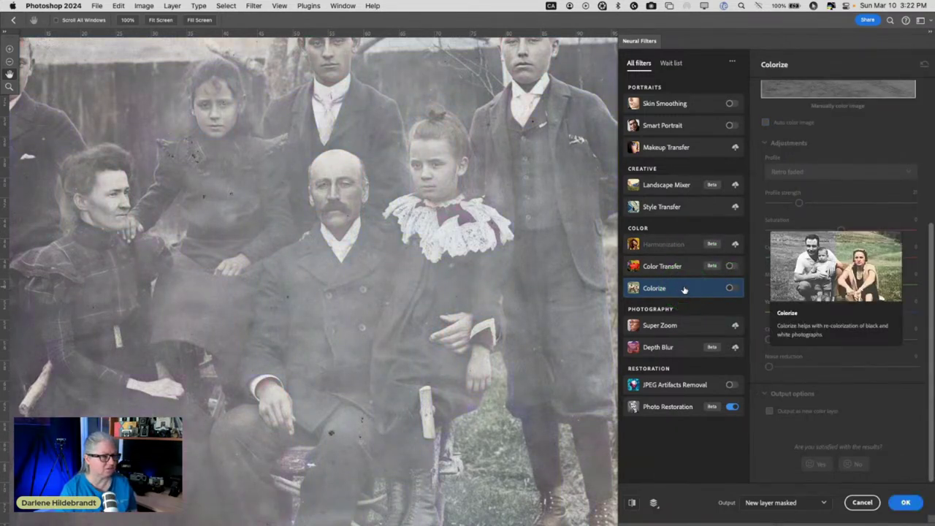
# Step: Try Photo enhancement at 40 in Photo Restoration and settle on 65
pyautogui.click(666, 404)
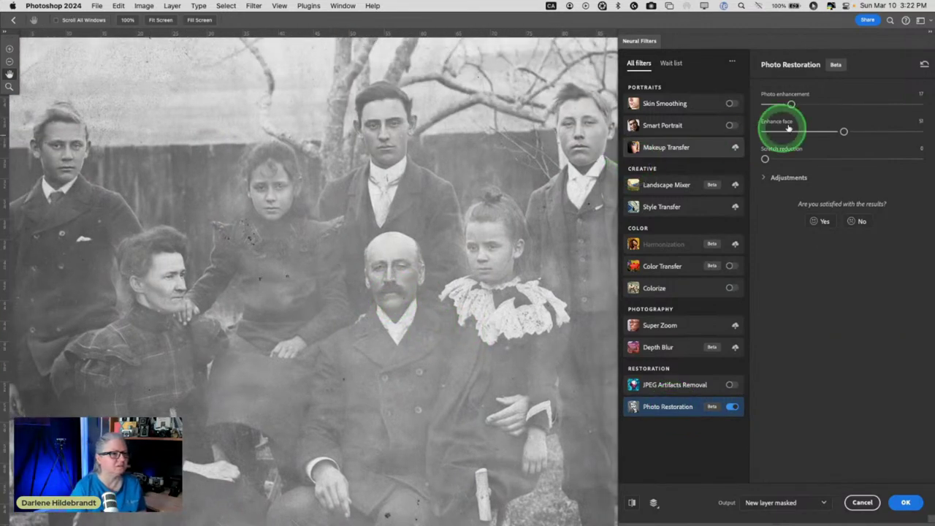
pyautogui.click(824, 106)
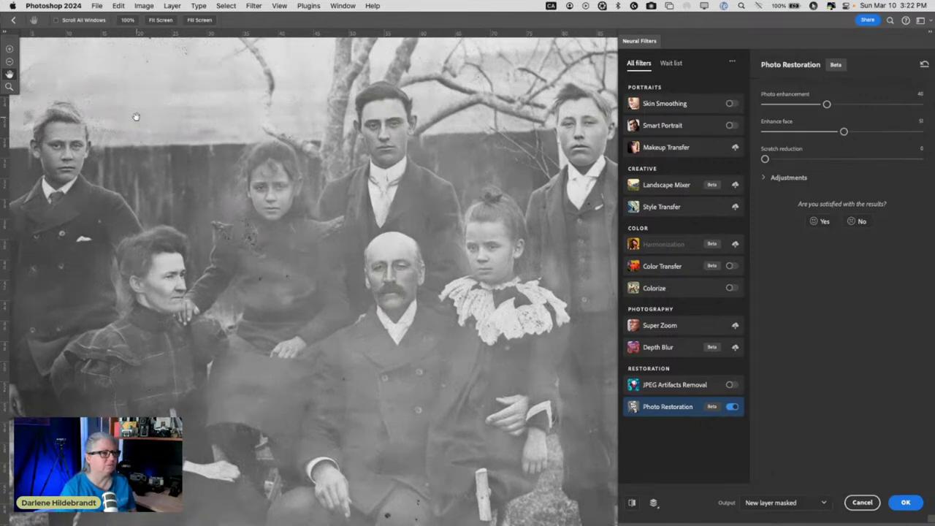
pyautogui.scroll(3, 135, 117)
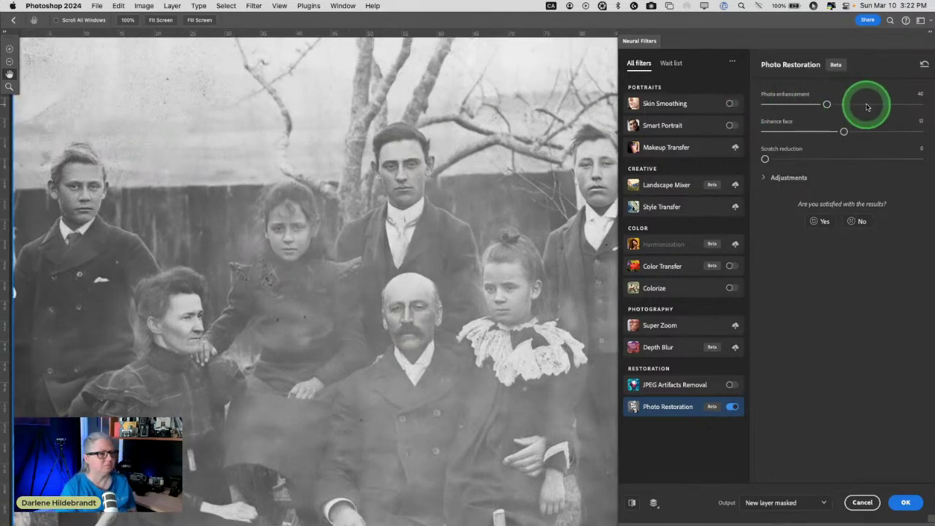
pyautogui.click(867, 106)
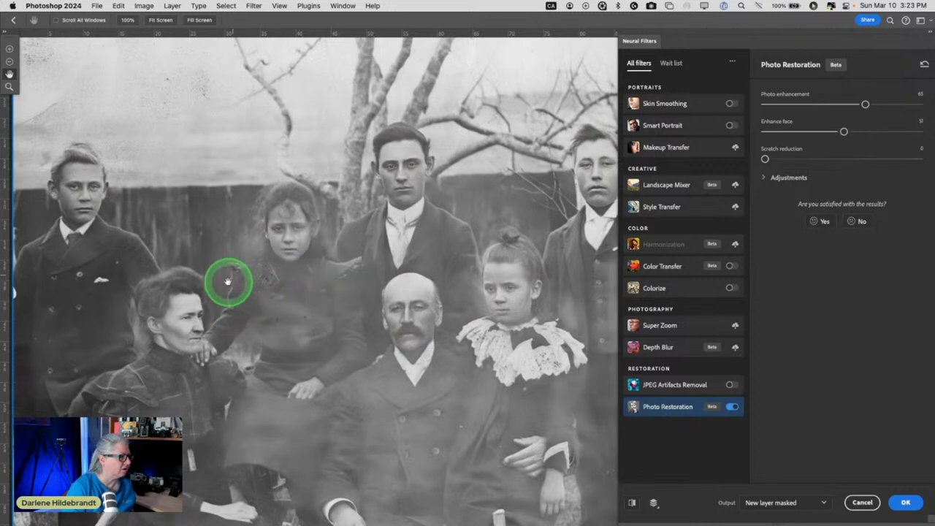
# Step: Set the Neural Filters output to Smart filter and apply the Photo Restoration to the family portrait
pyautogui.scroll(3, 183, 192)
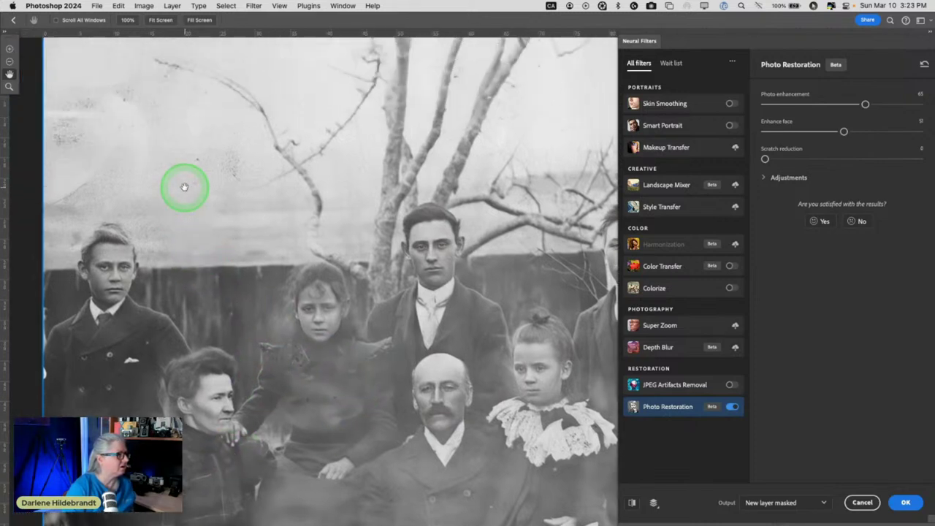
pyautogui.scroll(-5, 297, 249)
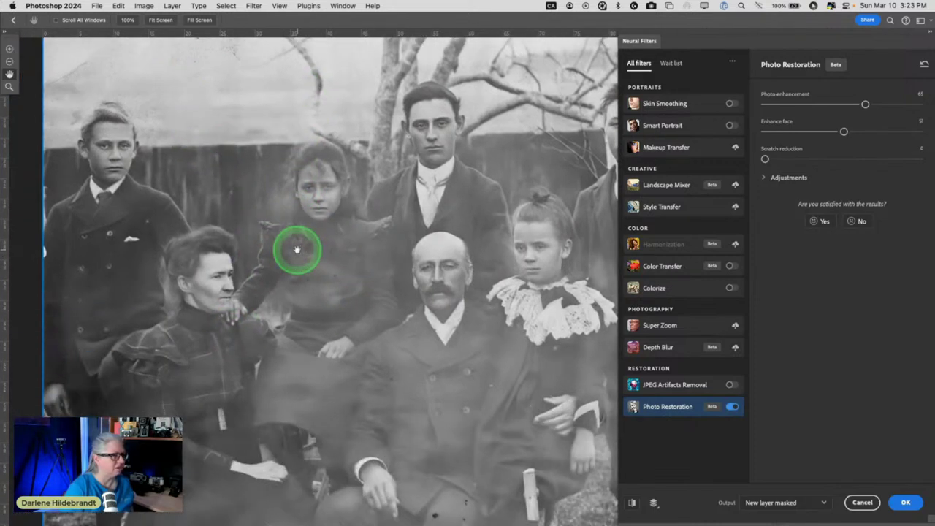
pyautogui.hscroll(2, 296, 250)
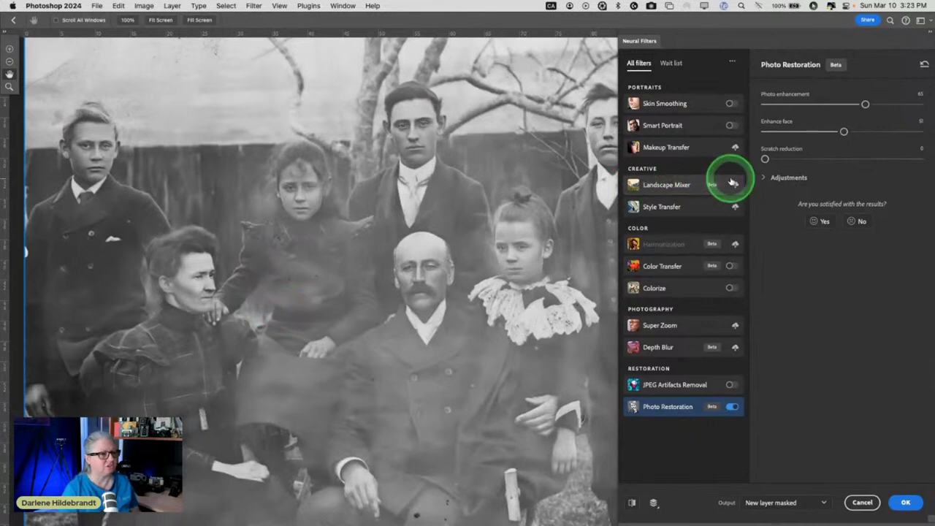
pyautogui.scroll(-3, 308, 275)
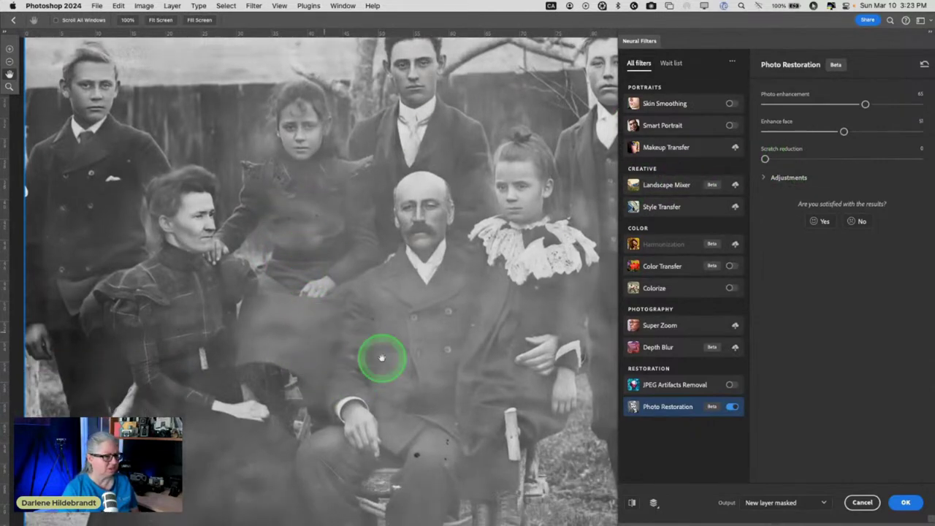
pyautogui.click(779, 501)
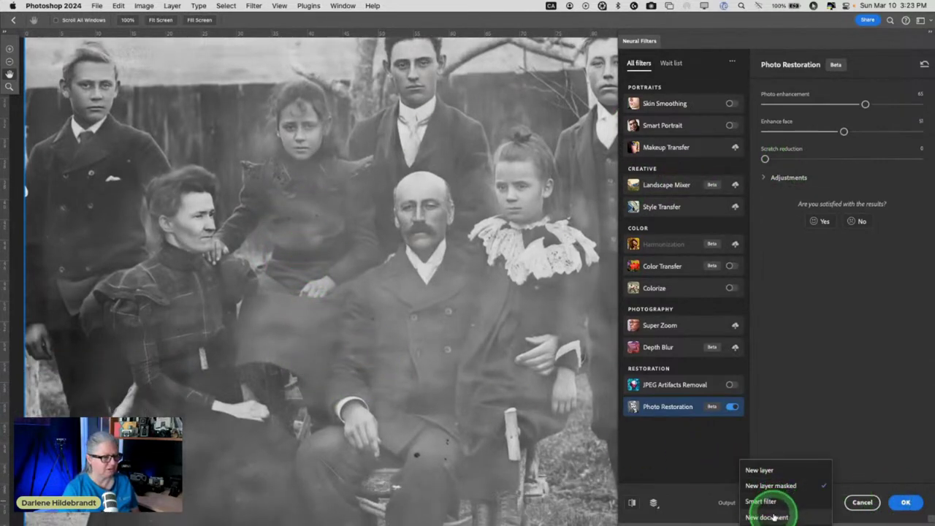
pyautogui.click(760, 501)
pyautogui.click(904, 501)
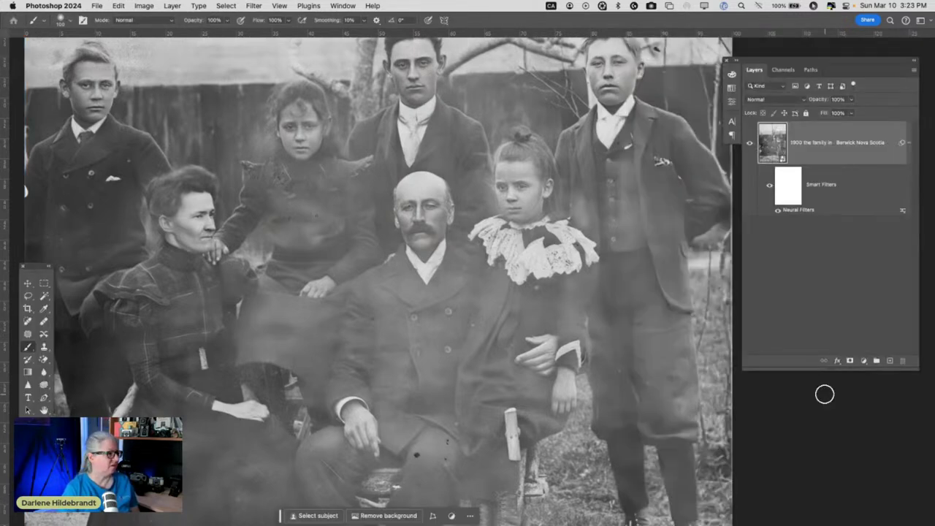
# Step: Inspect the restored family portrait and compare it with and without the neural smart filter
pyautogui.scroll(5, 612, 343)
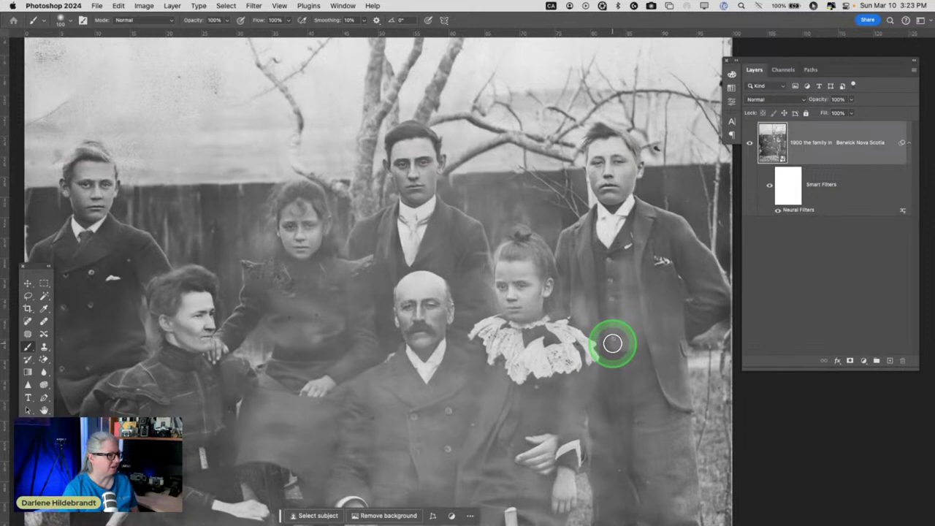
pyautogui.scroll(-10, 612, 343)
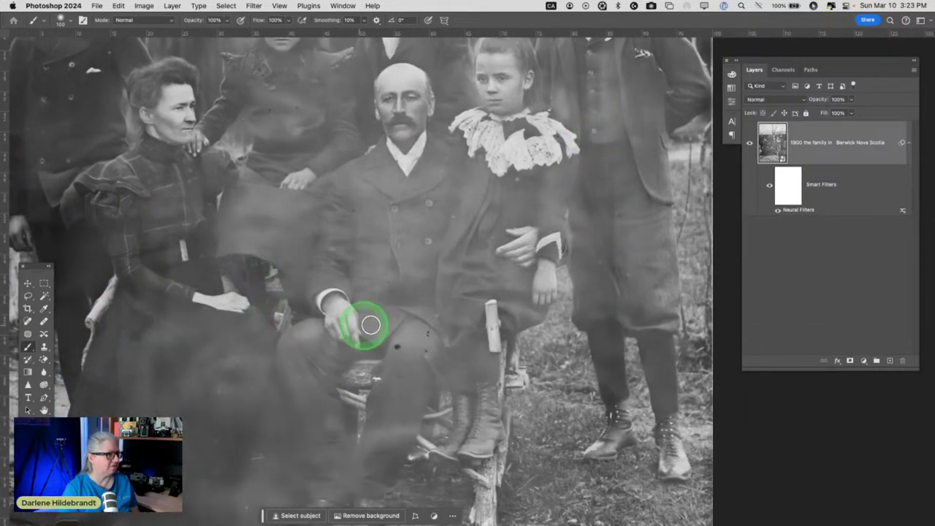
pyautogui.scroll(3, 381, 319)
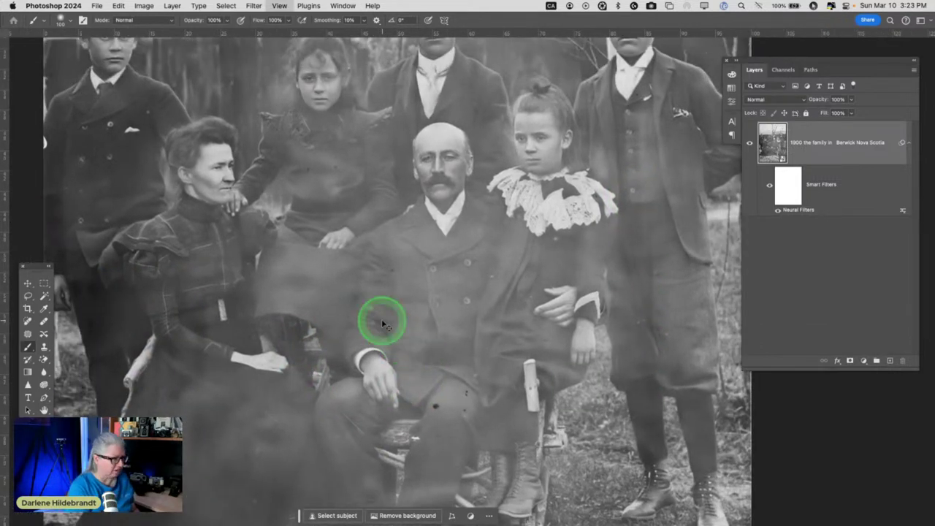
pyautogui.press('super+0')
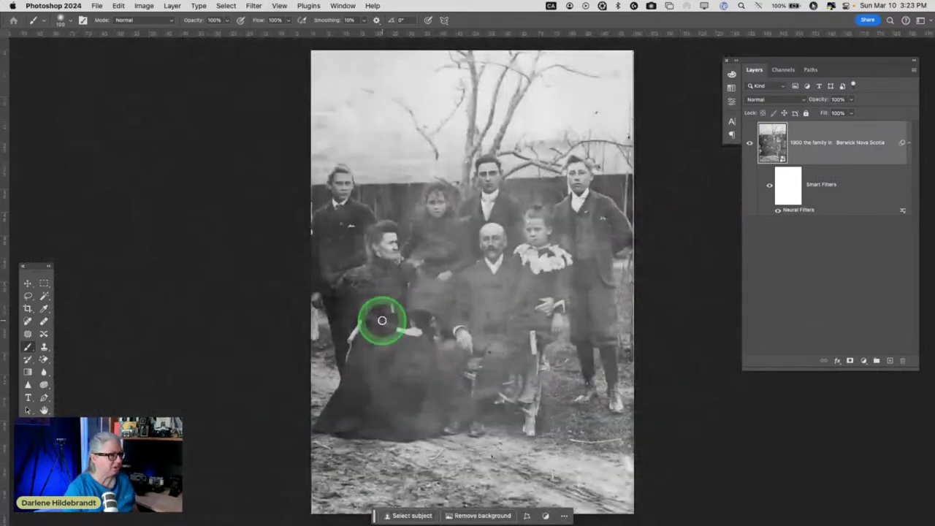
pyautogui.keyDown('shift'); pyautogui.click(768, 187); pyautogui.keyUp('shift')
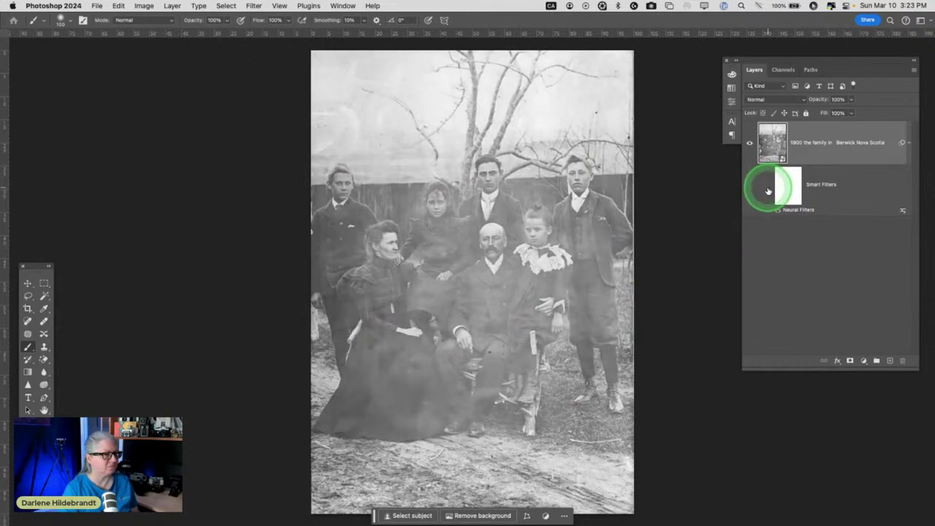
pyautogui.keyDown('shift'); pyautogui.click(769, 187); pyautogui.keyUp('shift')
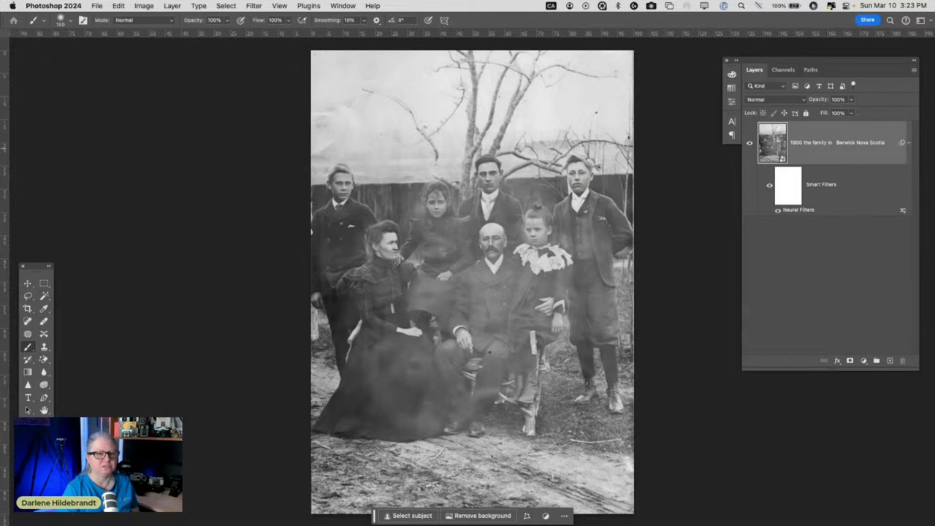
# Step: Add a Curves adjustment layer and shape an S-curve with a highlight point near 162/174 and a shadow point near 101/79
pyautogui.press('super+m')
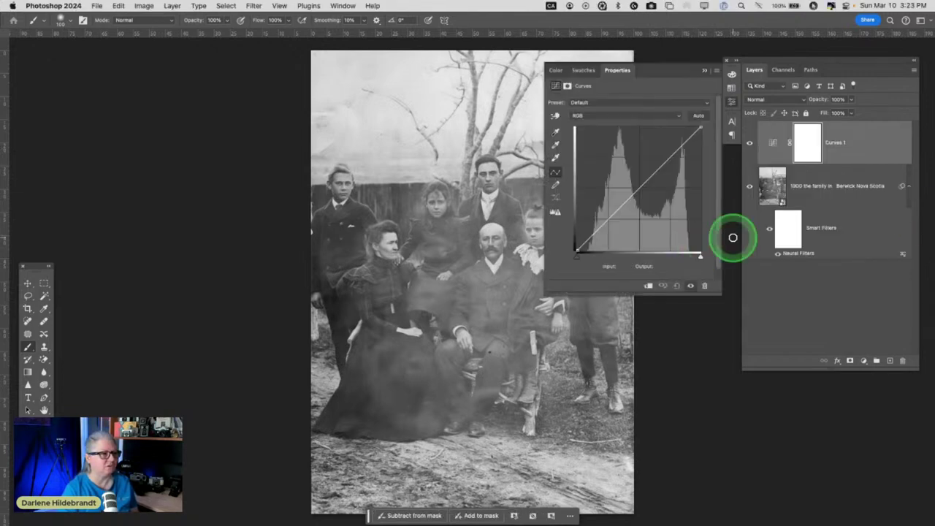
pyautogui.hscroll(3, 406, 194)
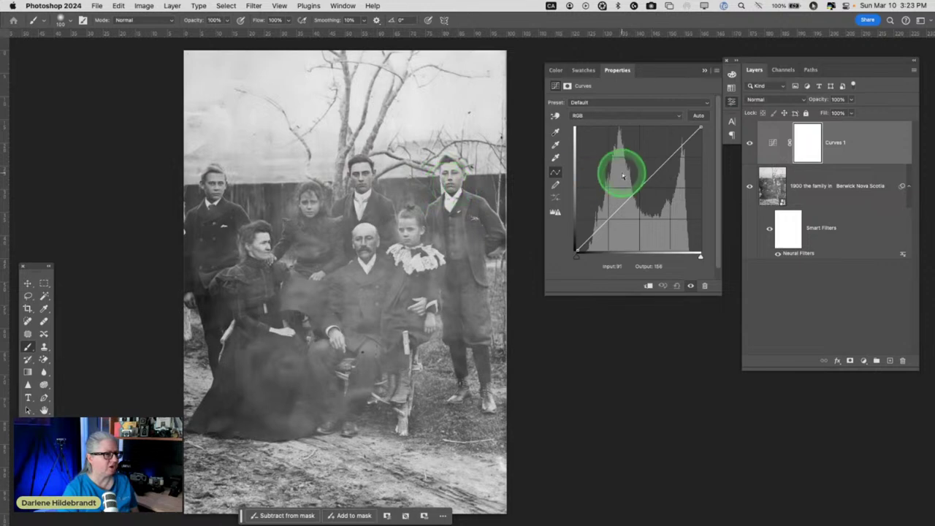
pyautogui.moveTo(660, 161); pyautogui.dragTo(657, 166)
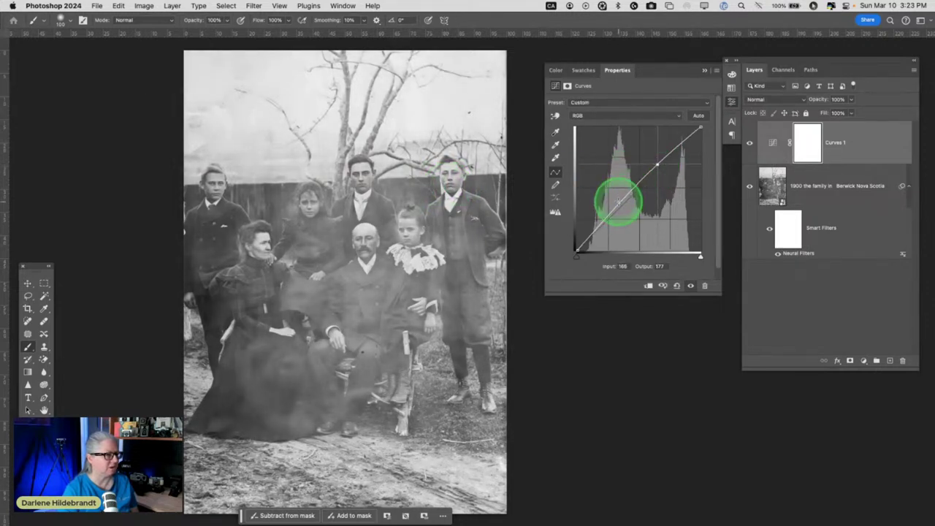
pyautogui.moveTo(620, 209); pyautogui.dragTo(625, 211)
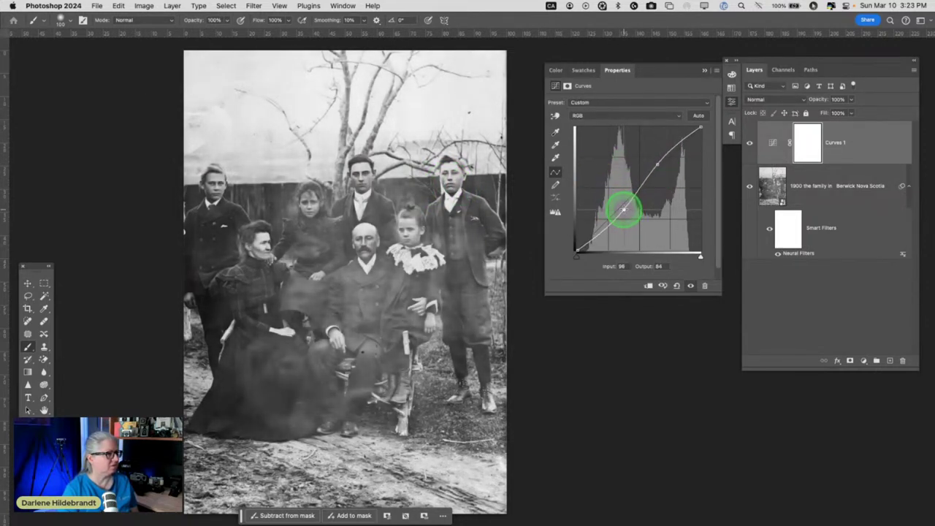
pyautogui.moveTo(659, 161); pyautogui.dragTo(658, 169)
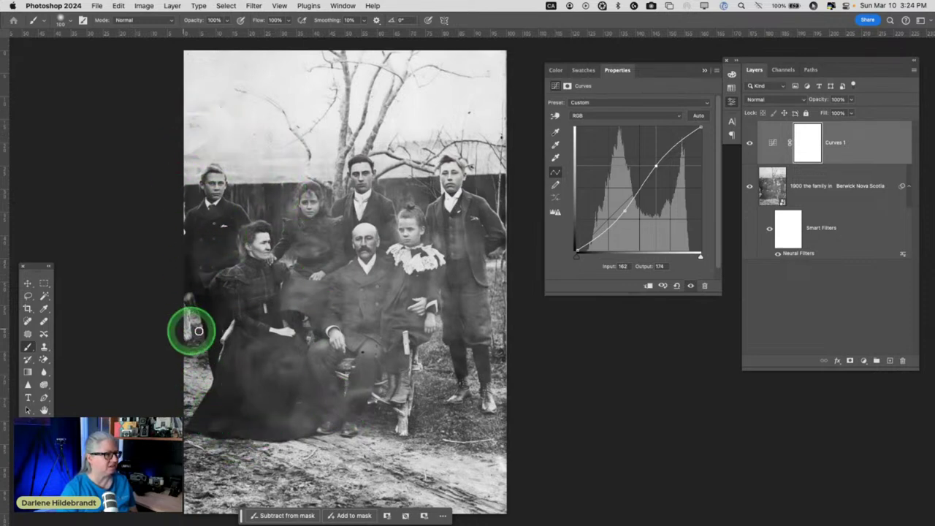
pyautogui.moveTo(625, 211); pyautogui.dragTo(625, 211)
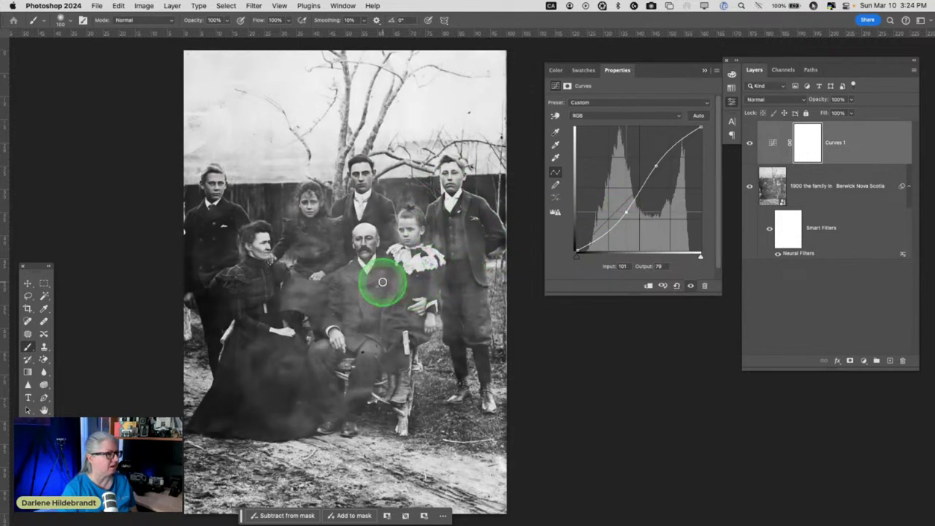
# Step: Paint the Curves layer mask down the portrait's left side with a 1400 px brush at 20% opacity to weaken the contrast there
pyautogui.click(806, 144)
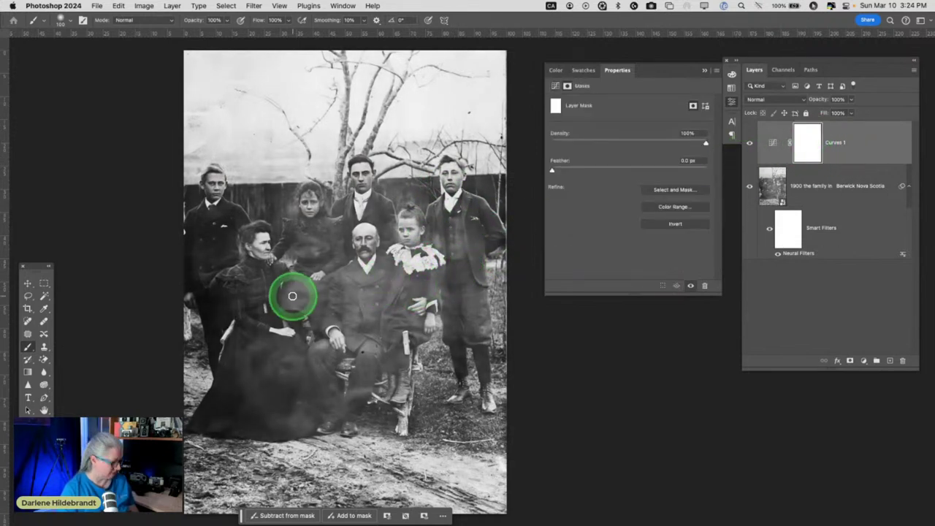
pyautogui.moveTo(308, 302)
pyautogui.mouseDown()
pyautogui.moveTo(294, 308)
pyautogui.moveTo(242, 232)
pyautogui.mouseUp()
pyautogui.press(']')
pyautogui.press(']')
pyautogui.press(']')
pyautogui.press(']')
pyautogui.press(']')
pyautogui.press(']')
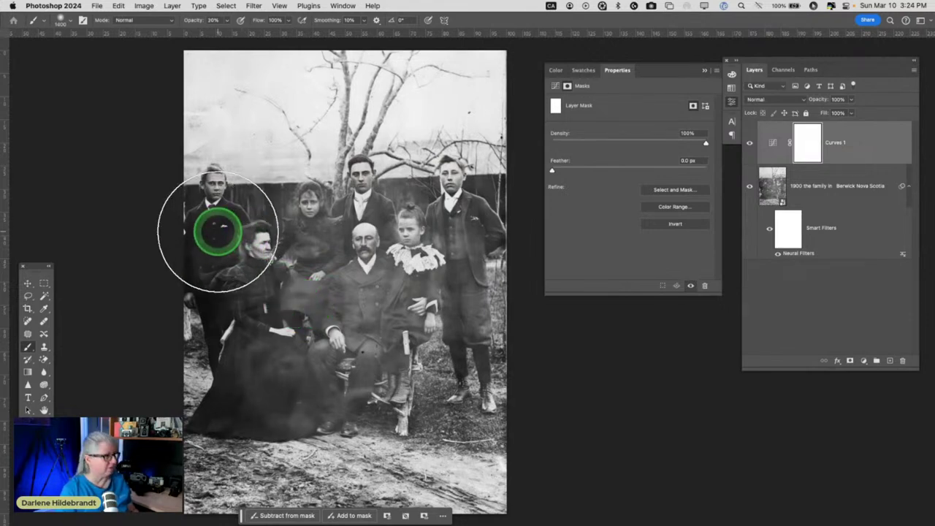
pyautogui.press('[')
pyautogui.press('[')
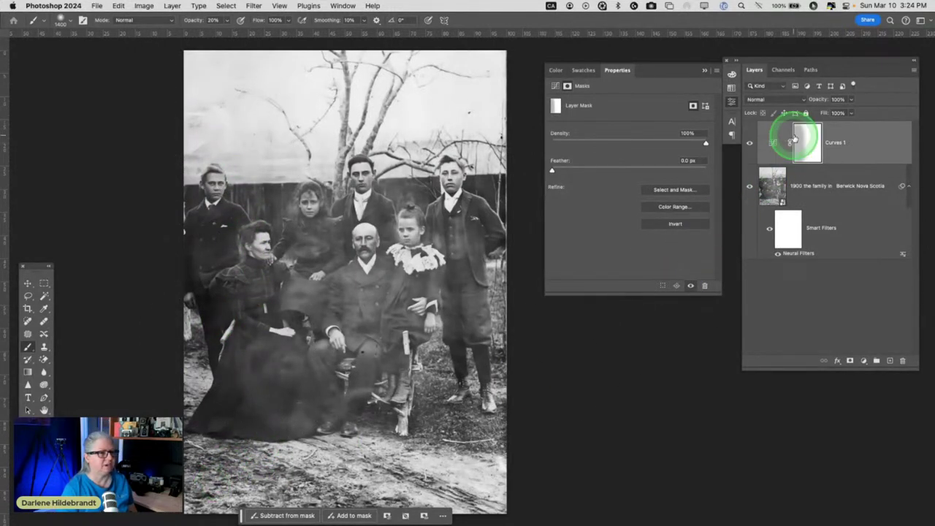
# Step: Compare the portrait with and without the masked Curves adjustment
pyautogui.click(750, 143)
pyautogui.click(750, 143)
pyautogui.click(750, 142)
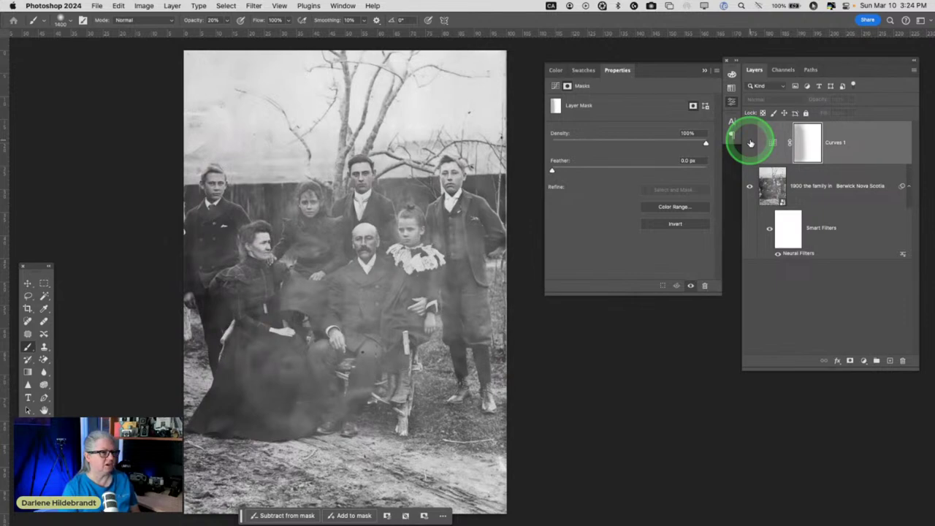
pyautogui.click(750, 142)
pyautogui.click(750, 142)
pyautogui.click(750, 143)
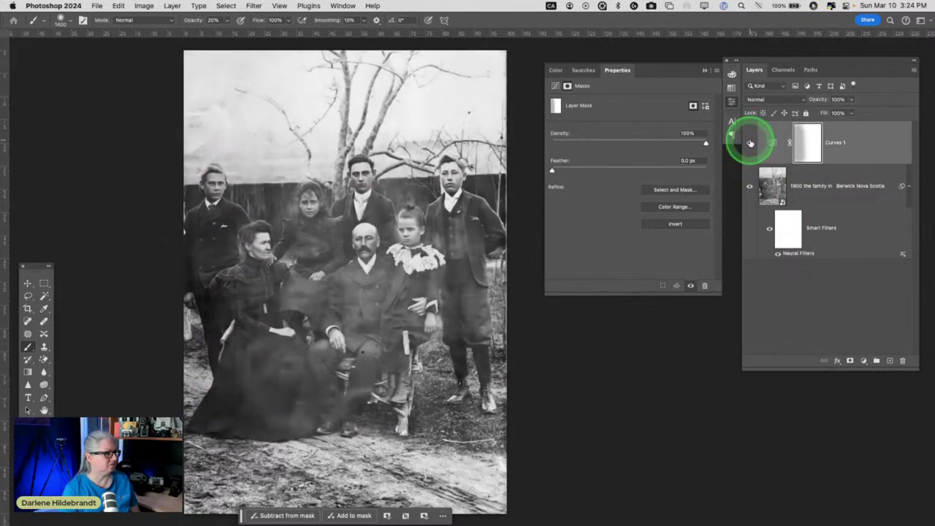
# Step: Paint more of the Curves mask over the seated woman's dress and the figures on the left of the portrait
pyautogui.click(230, 360)
pyautogui.moveTo(231, 360)
pyautogui.mouseDown()
pyautogui.moveTo(198, 179)
pyautogui.moveTo(243, 445)
pyautogui.moveTo(219, 431)
pyautogui.moveTo(225, 297)
pyautogui.moveTo(212, 209)
pyautogui.moveTo(257, 216)
pyautogui.moveTo(228, 351)
pyautogui.moveTo(230, 415)
pyautogui.moveTo(212, 443)
pyautogui.mouseUp()
pyautogui.click(352, 186)
pyautogui.moveTo(350, 188)
pyautogui.mouseDown()
pyautogui.moveTo(422, 312)
pyautogui.moveTo(379, 298)
pyautogui.moveTo(423, 278)
pyautogui.moveTo(268, 367)
pyautogui.moveTo(237, 233)
pyautogui.moveTo(200, 400)
pyautogui.moveTo(224, 289)
pyautogui.moveTo(237, 374)
pyautogui.moveTo(247, 252)
pyautogui.moveTo(231, 293)
pyautogui.moveTo(237, 422)
pyautogui.moveTo(178, 406)
pyautogui.mouseUp()
# Step: Check the repainted Curves mask by switching the adjustment layer's visibility off and on
pyautogui.click(750, 141)
pyautogui.click(747, 145)
pyautogui.click(748, 145)
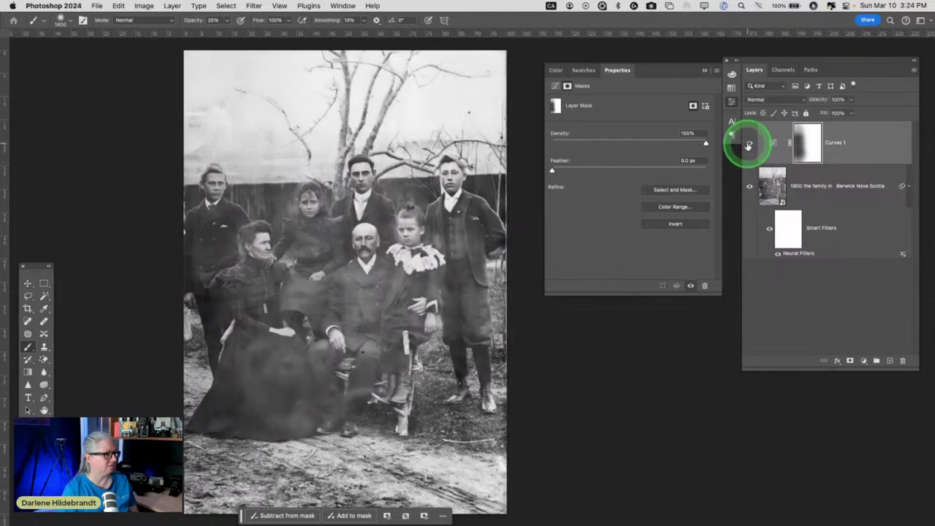
pyautogui.click(748, 146)
pyautogui.click(747, 146)
pyautogui.click(748, 146)
pyautogui.click(747, 146)
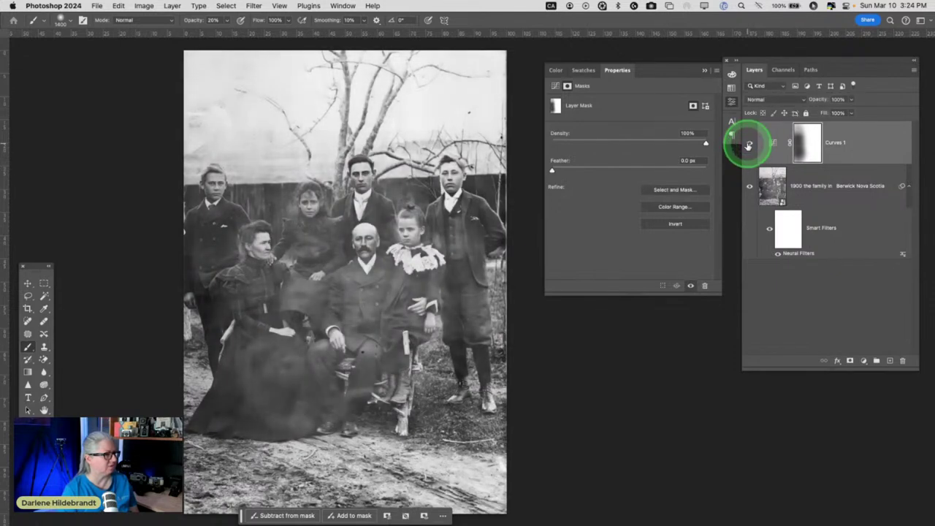
# Step: Add a new empty layer named cloning above the Curves adjustment layer
pyautogui.click(913, 73)
pyautogui.click(865, 76)
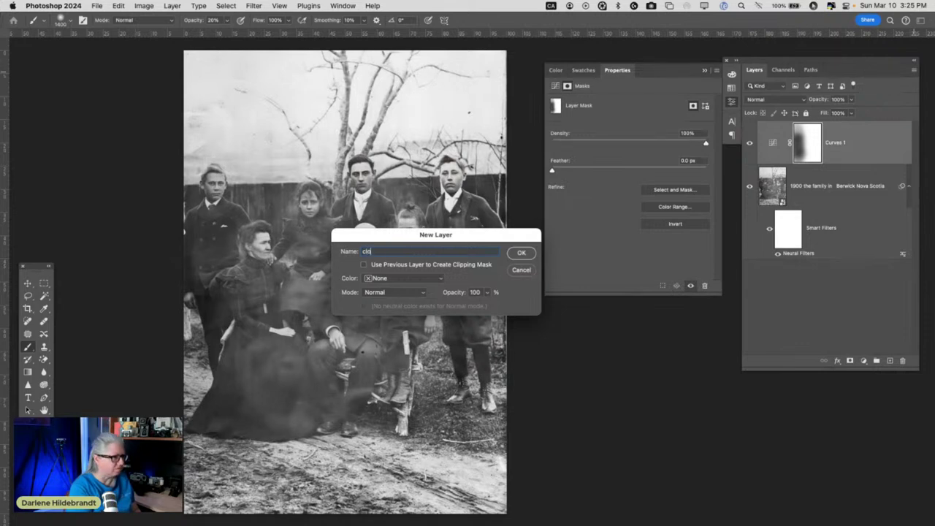
pyautogui.write('cloning')
pyautogui.press('Return')
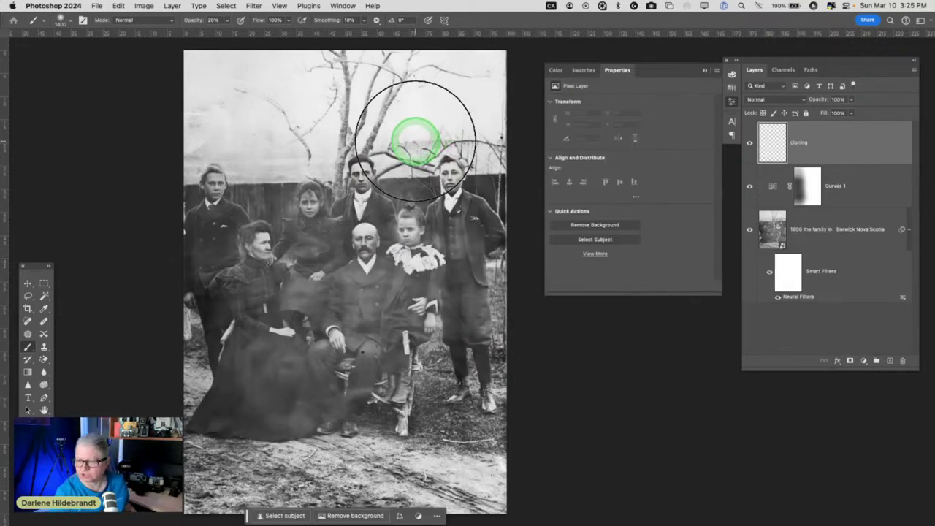
pyautogui.click(662, 276)
pyautogui.press('Tab')
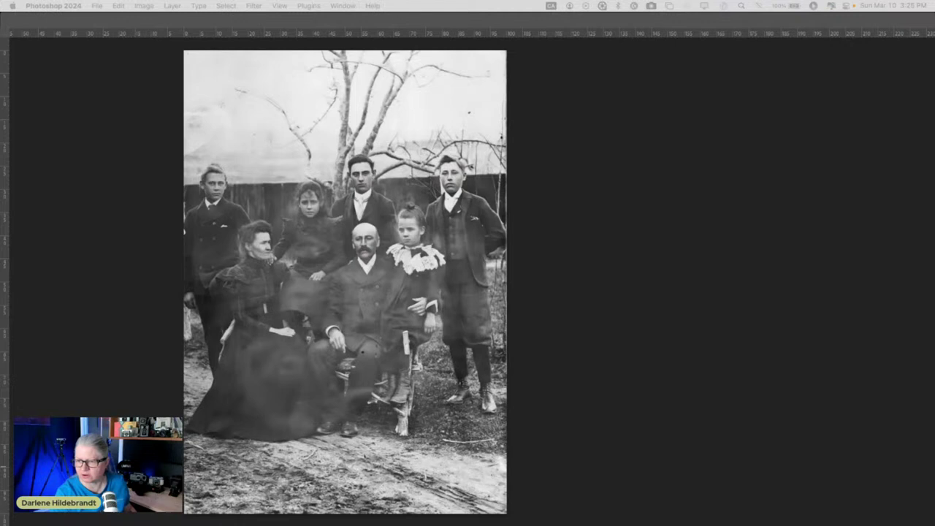
# Step: Remove the dark spots on the seated man's trousers and coat with the Spot Healing Brush on the cloning layer
pyautogui.click(565, 244)
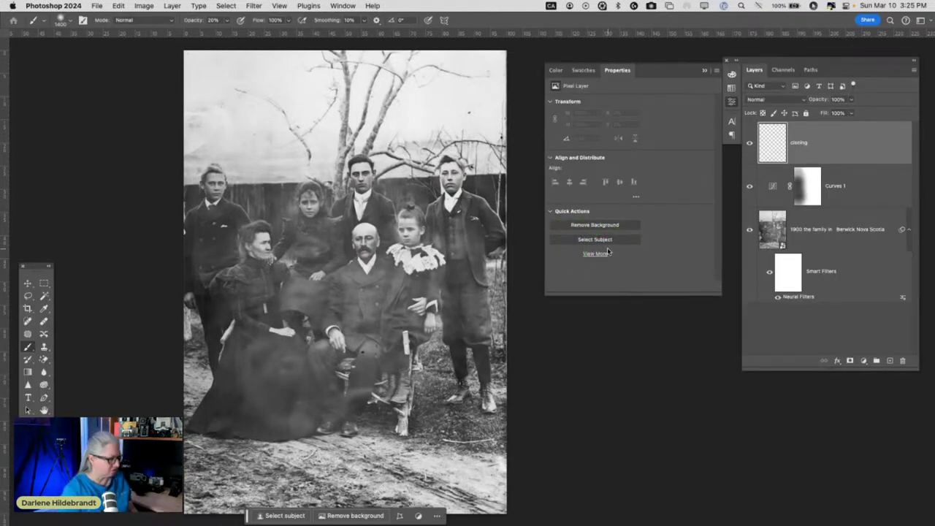
pyautogui.press('super+equal')
pyautogui.scroll(2, 362, 260)
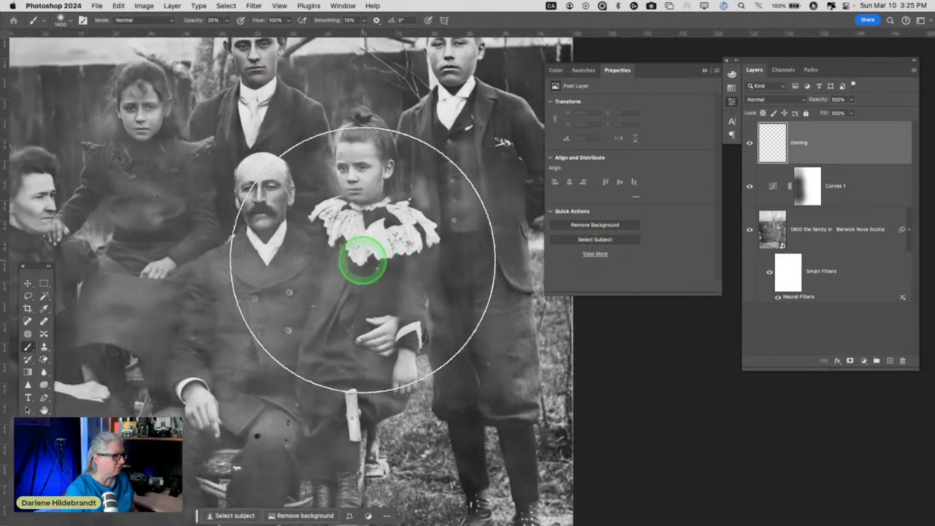
pyautogui.scroll(-3, 362, 260)
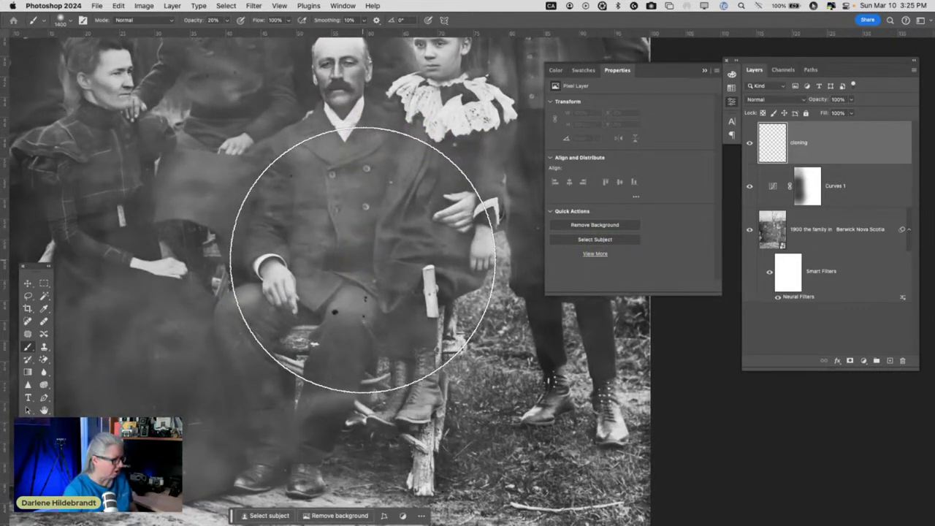
pyautogui.press('j')
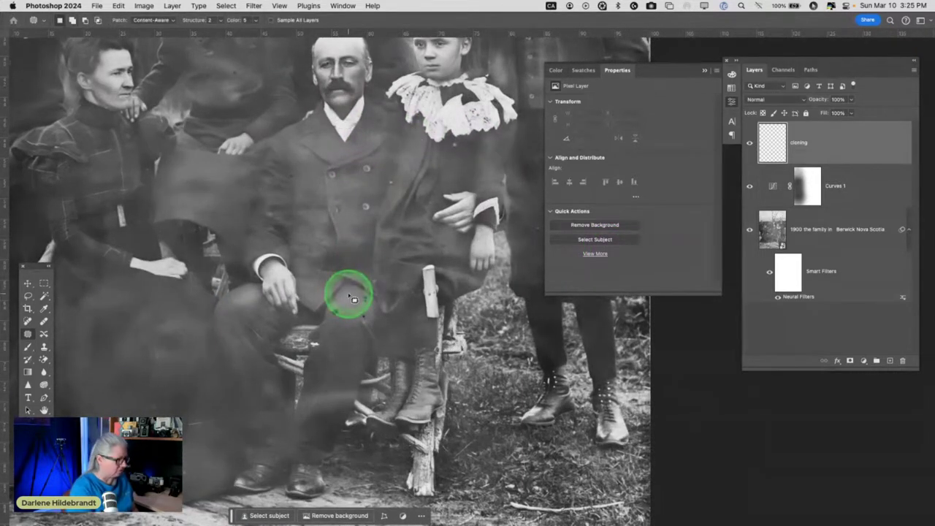
pyautogui.hotkey('shift', 'j')
pyautogui.hotkey('shift', 'j')
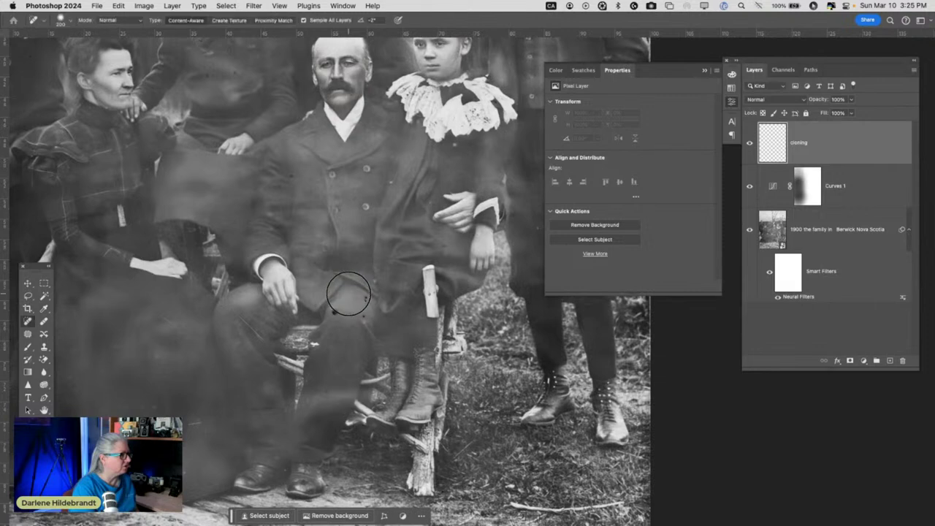
pyautogui.click(348, 297)
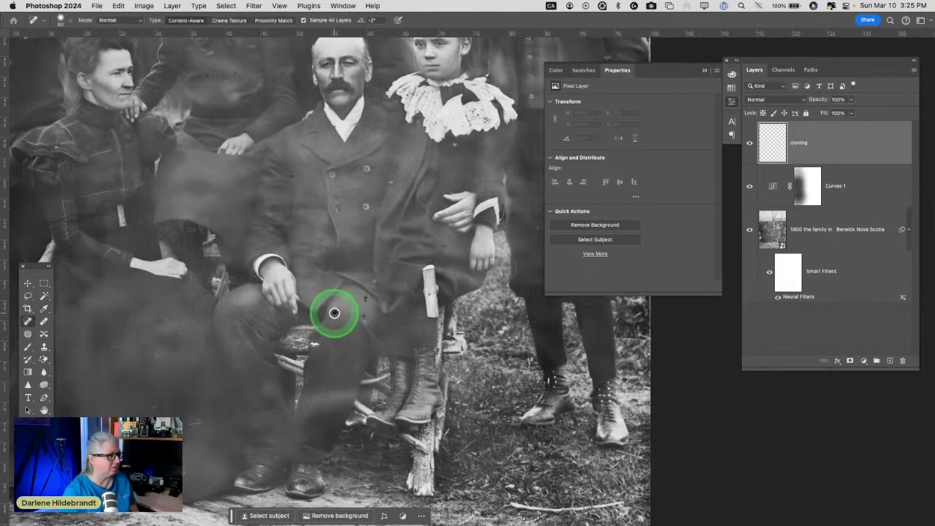
pyautogui.click(334, 312)
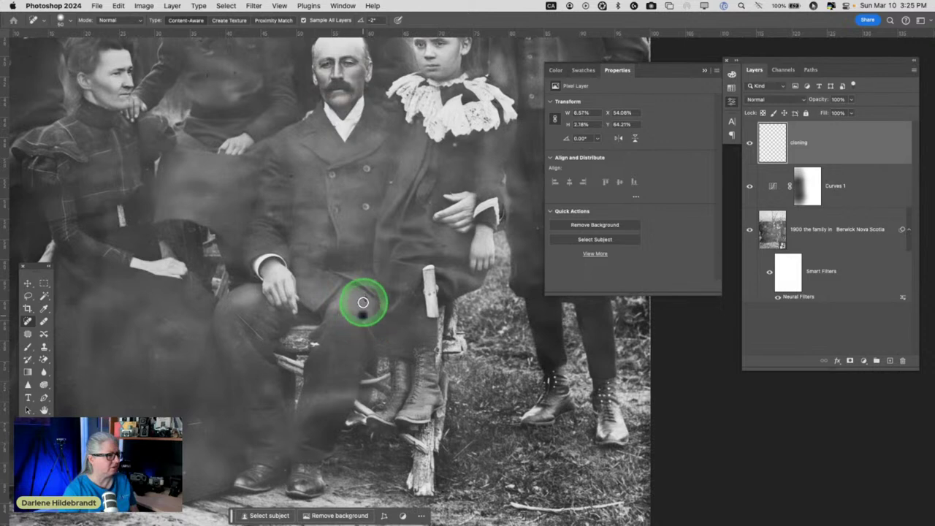
pyautogui.moveTo(366, 299)
pyautogui.mouseDown()
pyautogui.moveTo(335, 351)
pyautogui.moveTo(315, 344)
pyautogui.moveTo(341, 399)
pyautogui.moveTo(235, 310)
pyautogui.moveTo(292, 330)
pyautogui.mouseUp()
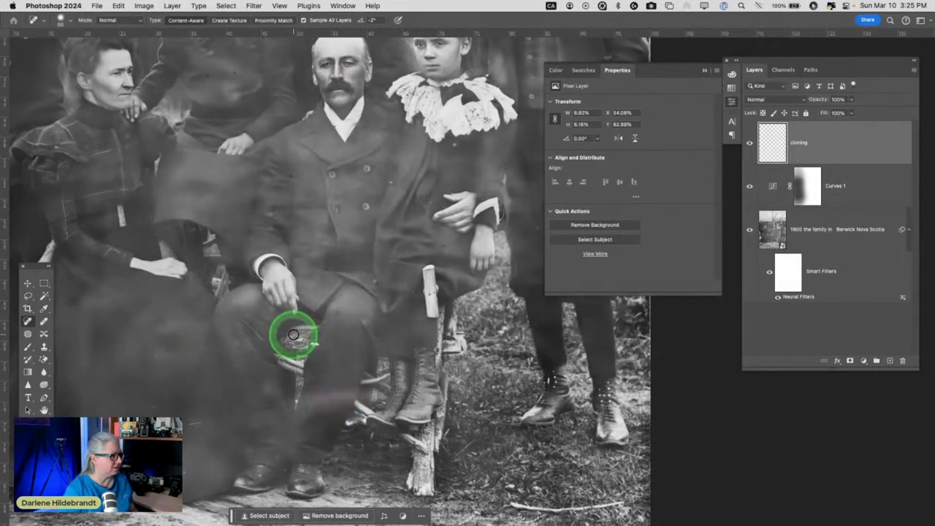
pyautogui.hscroll(-5, 310, 411)
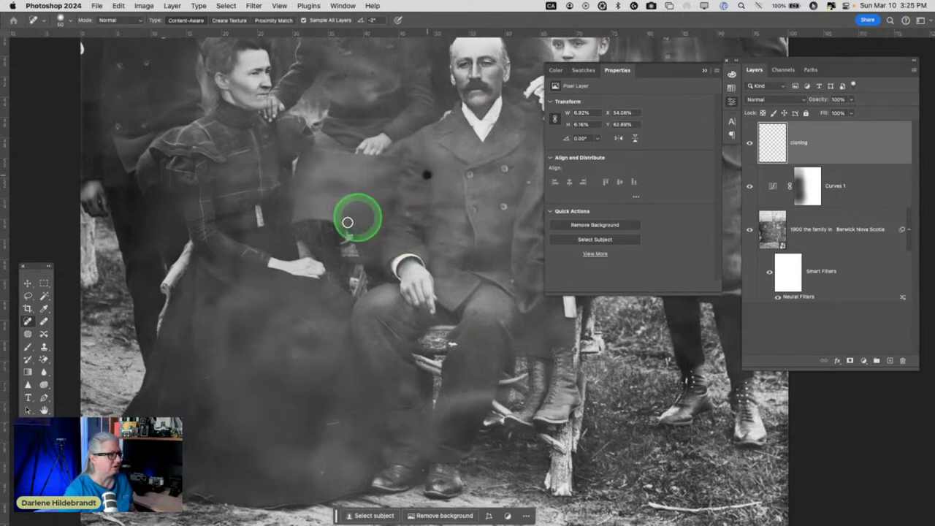
pyautogui.click(436, 326)
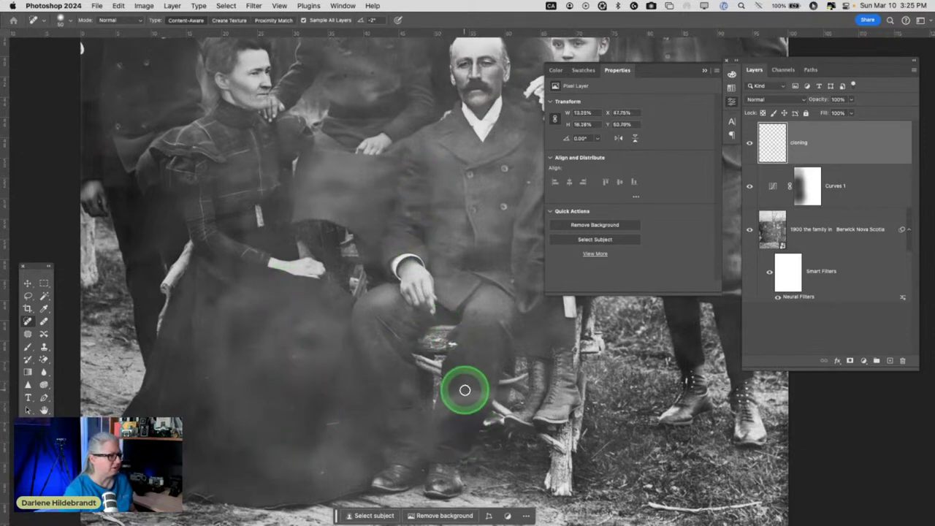
# Step: Clone clean sky over the dark specks near the tree branches with the Clone Stamp in Lighten mode at 30% opacity
pyautogui.scroll(10, 428, 382)
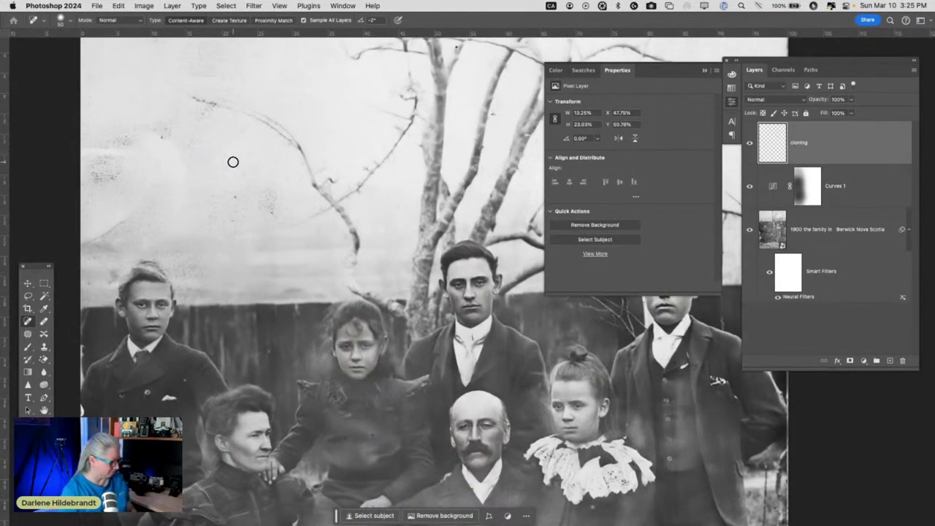
pyautogui.press('s')
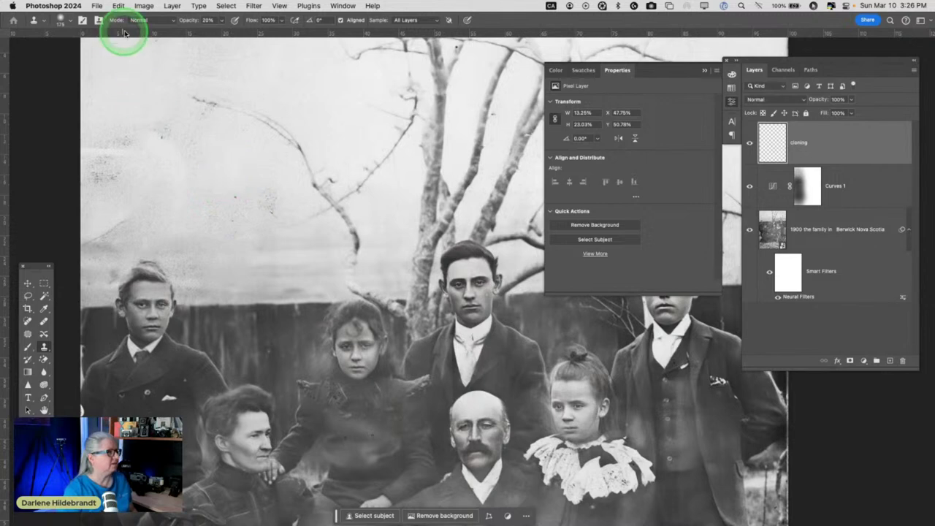
pyautogui.click(146, 20)
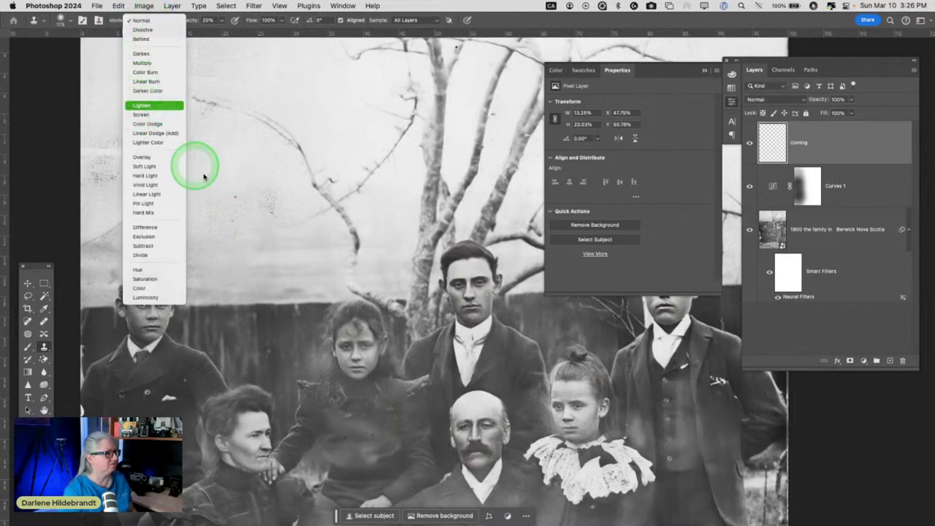
pyautogui.click(143, 106)
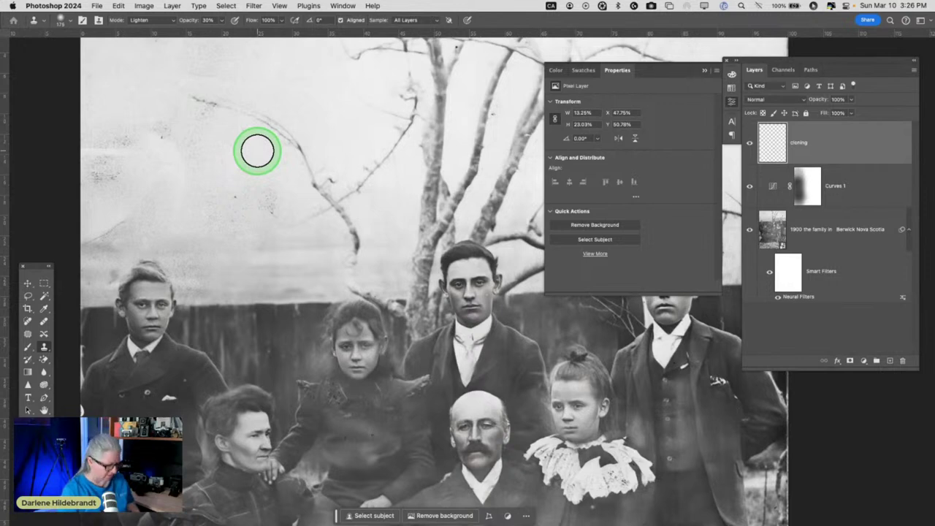
pyautogui.keyDown('alt'); pyautogui.click(252, 144); pyautogui.keyUp('alt')
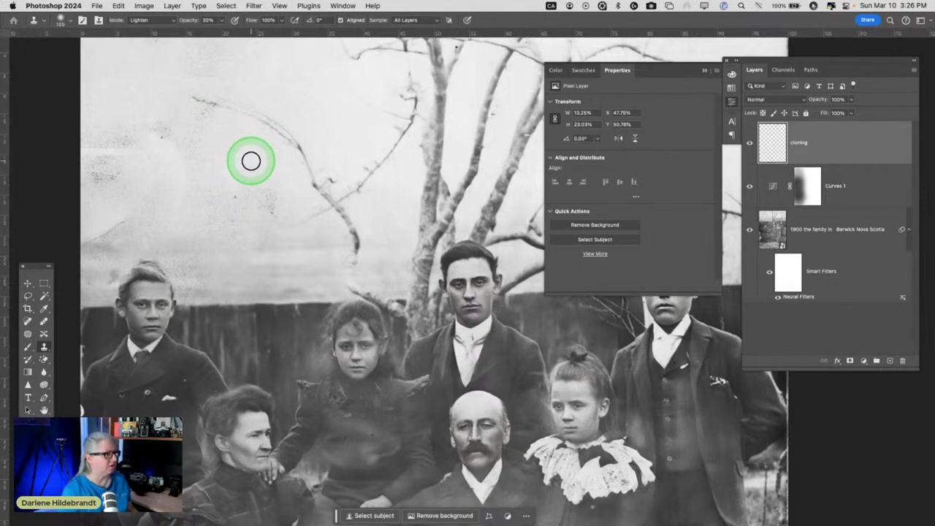
pyautogui.moveTo(263, 162)
pyautogui.mouseDown()
pyautogui.moveTo(270, 192)
pyautogui.moveTo(245, 177)
pyautogui.moveTo(233, 193)
pyautogui.moveTo(242, 172)
pyautogui.moveTo(236, 209)
pyautogui.moveTo(239, 156)
pyautogui.moveTo(188, 193)
pyautogui.moveTo(211, 147)
pyautogui.moveTo(186, 153)
pyautogui.moveTo(192, 165)
pyautogui.moveTo(150, 123)
pyautogui.moveTo(162, 135)
pyautogui.moveTo(151, 137)
pyautogui.moveTo(222, 146)
pyautogui.moveTo(140, 172)
pyautogui.moveTo(175, 134)
pyautogui.moveTo(123, 142)
pyautogui.moveTo(124, 134)
pyautogui.moveTo(114, 184)
pyautogui.moveTo(110, 156)
pyautogui.moveTo(105, 187)
pyautogui.moveTo(93, 168)
pyautogui.moveTo(91, 189)
pyautogui.moveTo(100, 149)
pyautogui.moveTo(139, 152)
pyautogui.moveTo(200, 114)
pyautogui.mouseUp()
# Step: Heal the remaining marks in the sky above the standing boy and beside the hanging branch with the Spot Healing Brush
pyautogui.press('j')
pyautogui.moveTo(131, 216); pyautogui.dragTo(83, 243)
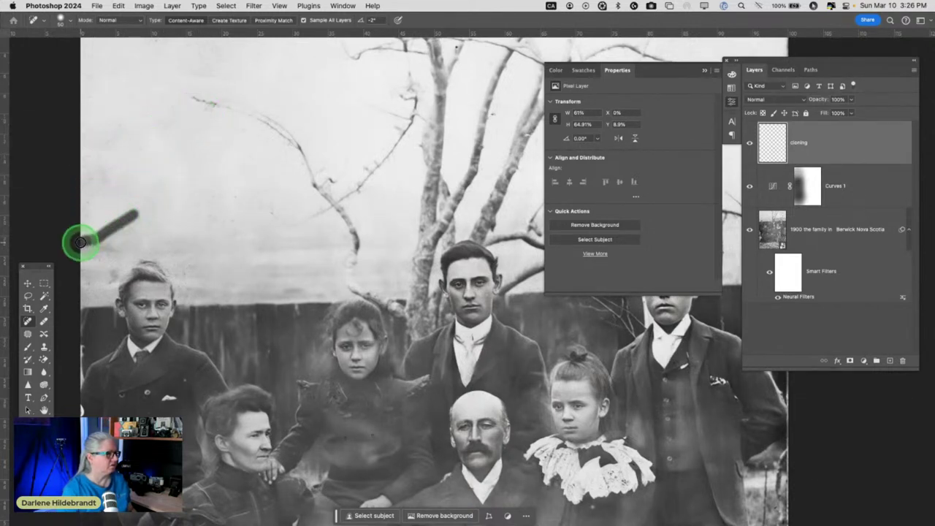
pyautogui.moveTo(260, 210); pyautogui.dragTo(278, 217)
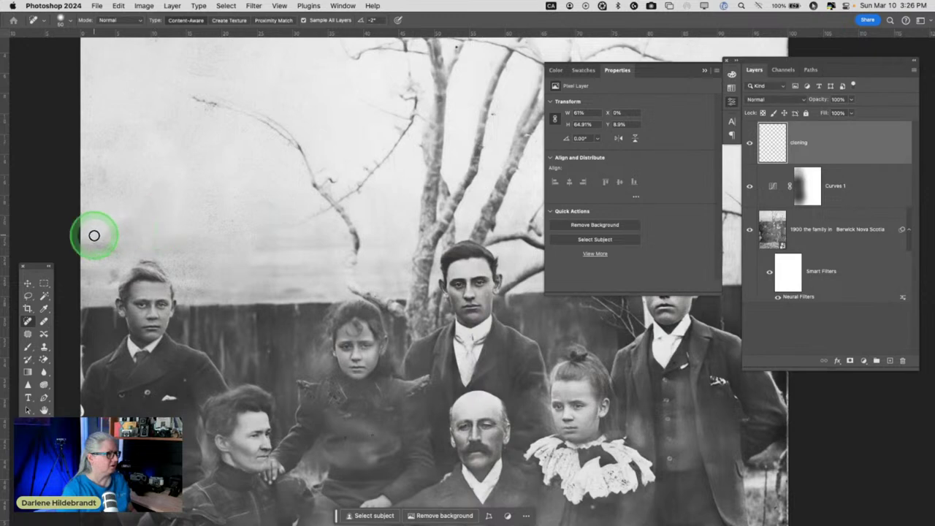
pyautogui.moveTo(112, 223); pyautogui.dragTo(111, 224)
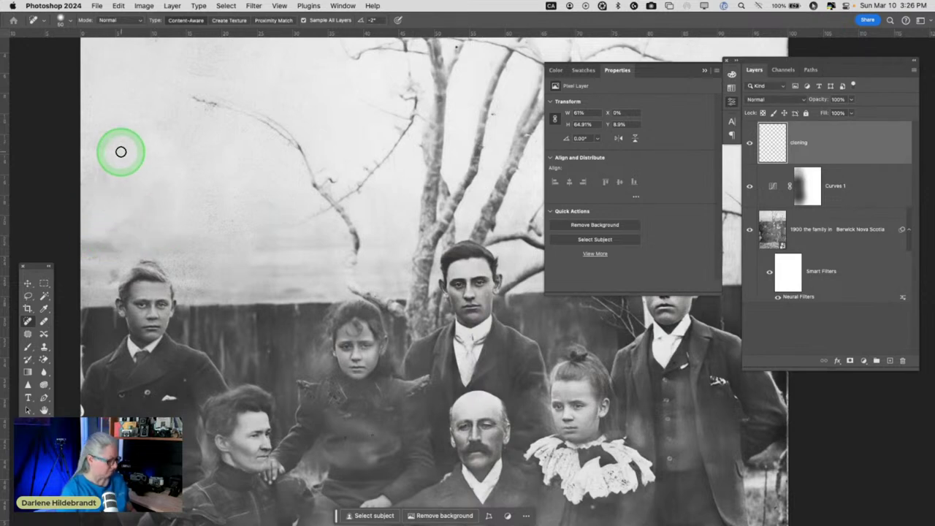
# Step: Even out the blotchy sky above the standing boy by cloning a clean sky area over it with the Clone Stamp
pyautogui.press('s')
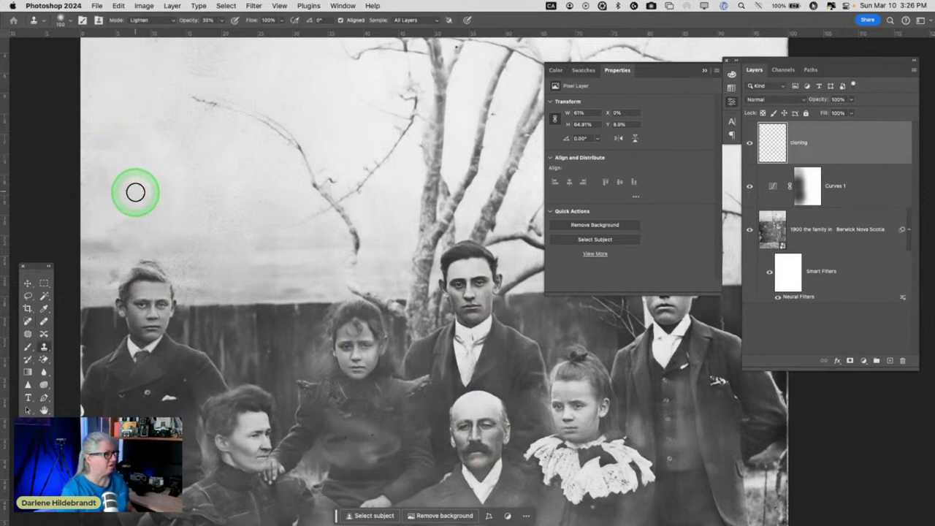
pyautogui.keyDown('alt'); pyautogui.click(208, 194); pyautogui.keyUp('alt')
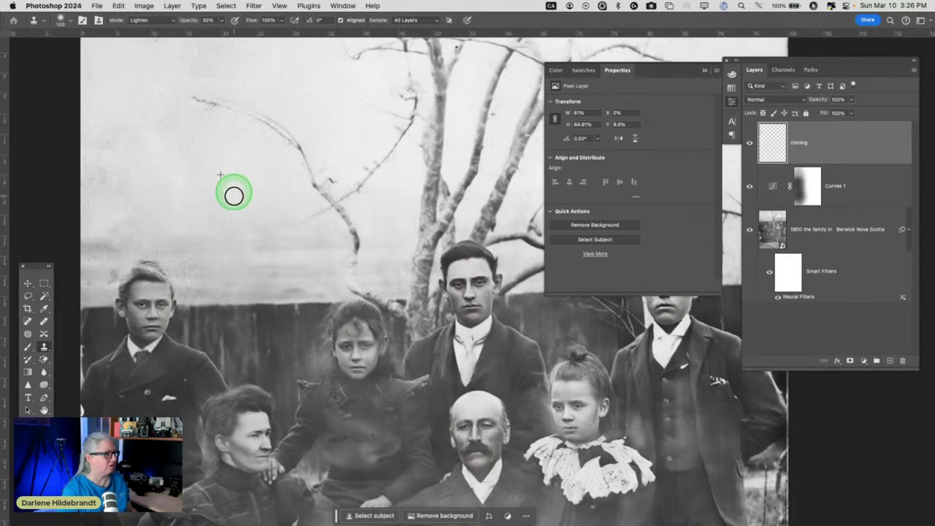
pyautogui.moveTo(92, 190)
pyautogui.mouseDown()
pyautogui.moveTo(95, 166)
pyautogui.moveTo(103, 187)
pyautogui.moveTo(109, 87)
pyautogui.moveTo(102, 157)
pyautogui.moveTo(140, 174)
pyautogui.moveTo(121, 149)
pyautogui.moveTo(118, 108)
pyautogui.moveTo(135, 59)
pyautogui.moveTo(222, 76)
pyautogui.moveTo(146, 71)
pyautogui.moveTo(149, 59)
pyautogui.moveTo(213, 55)
pyautogui.moveTo(167, 51)
pyautogui.moveTo(194, 44)
pyautogui.moveTo(123, 64)
pyautogui.moveTo(141, 55)
pyautogui.moveTo(188, 59)
pyautogui.moveTo(185, 71)
pyautogui.moveTo(243, 80)
pyautogui.mouseUp()
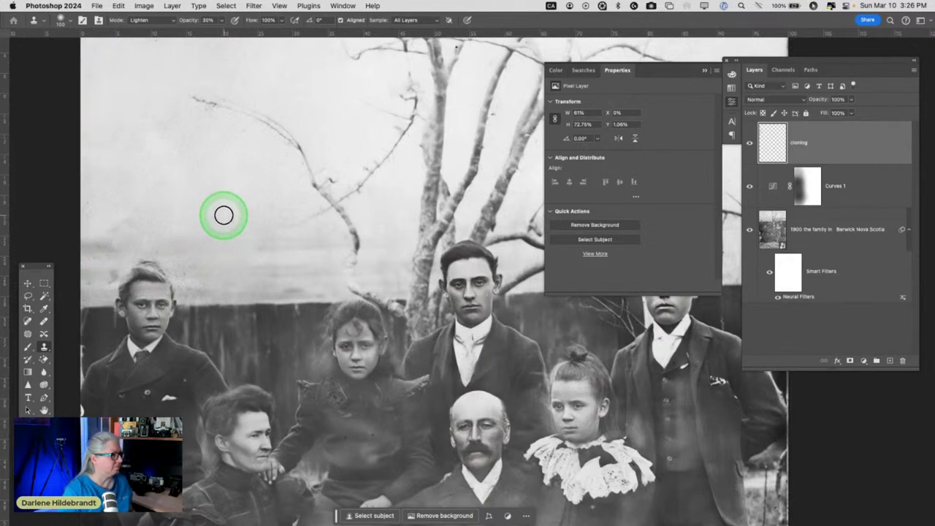
# Step: Stamp all visible layers into a new top layer named "stamp" and convert it to a smart object
pyautogui.scroll(-10, 223, 214)
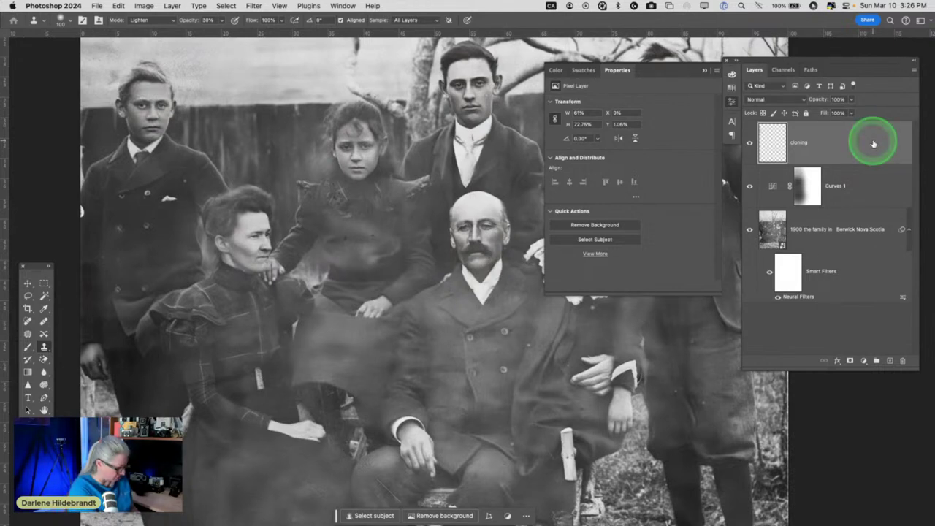
pyautogui.press('super+alt+shift+e')
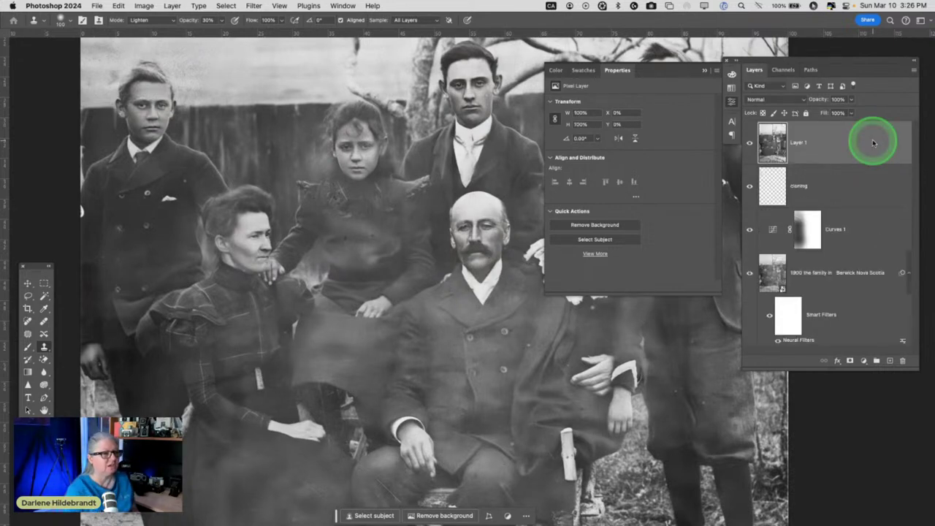
pyautogui.doubleClick(798, 142)
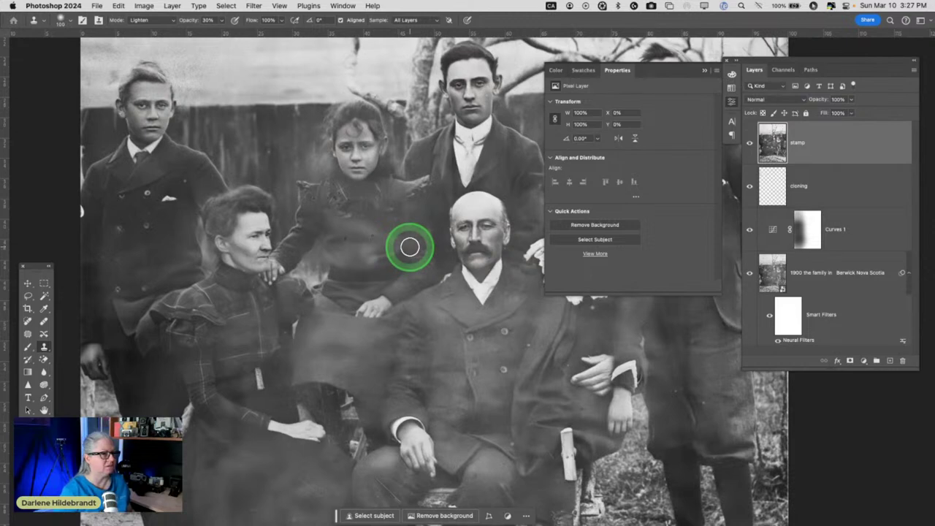
pyautogui.rightClick(834, 156)
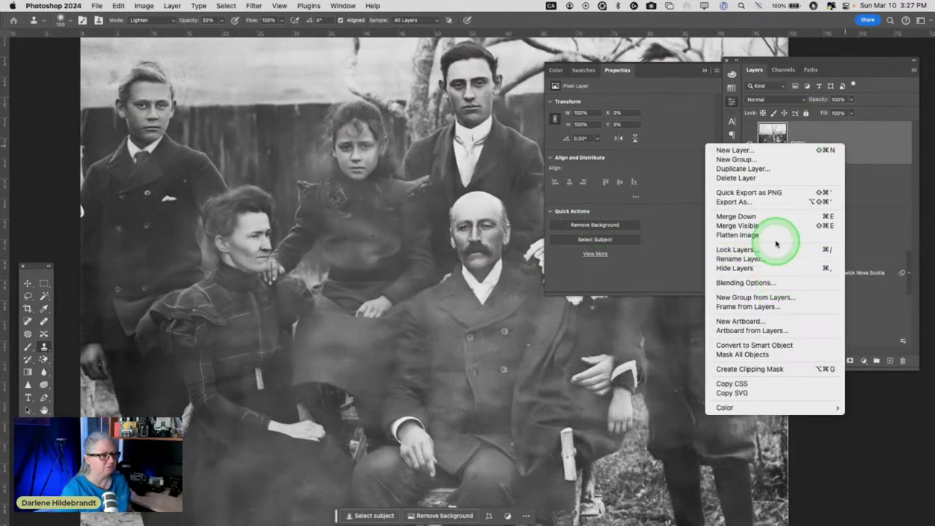
pyautogui.click(750, 345)
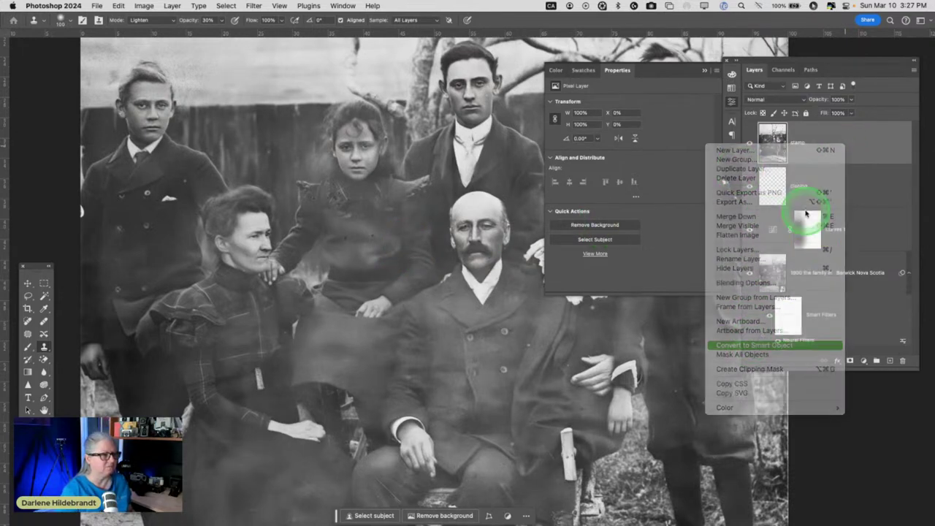
# Step: Enable the Photo Restoration neural filter on the stamp layer with Photo enhancement at 0 and Scratch reduction at 87
pyautogui.click(253, 6)
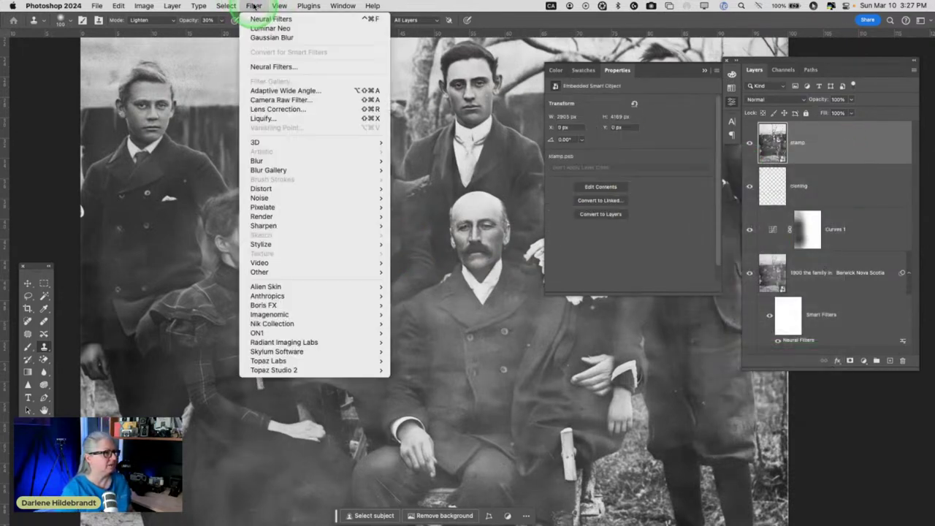
pyautogui.click(271, 66)
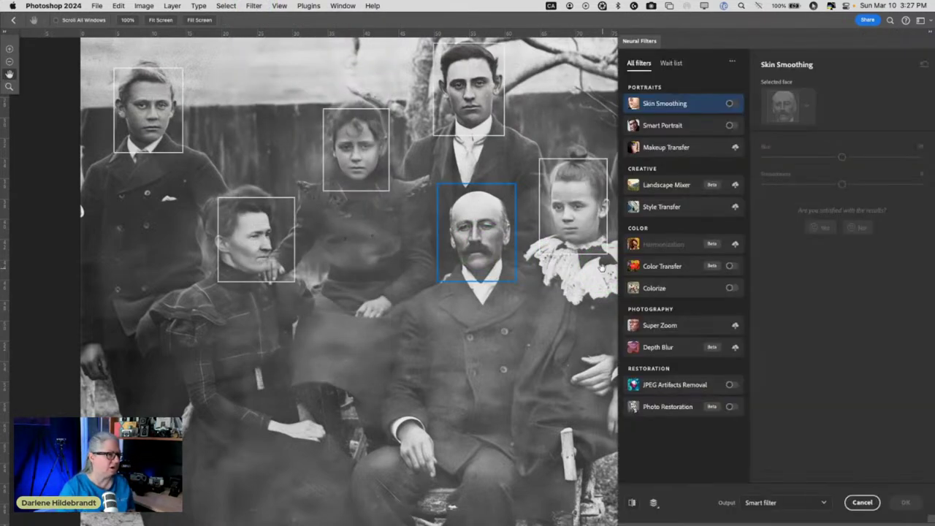
pyautogui.click(669, 407)
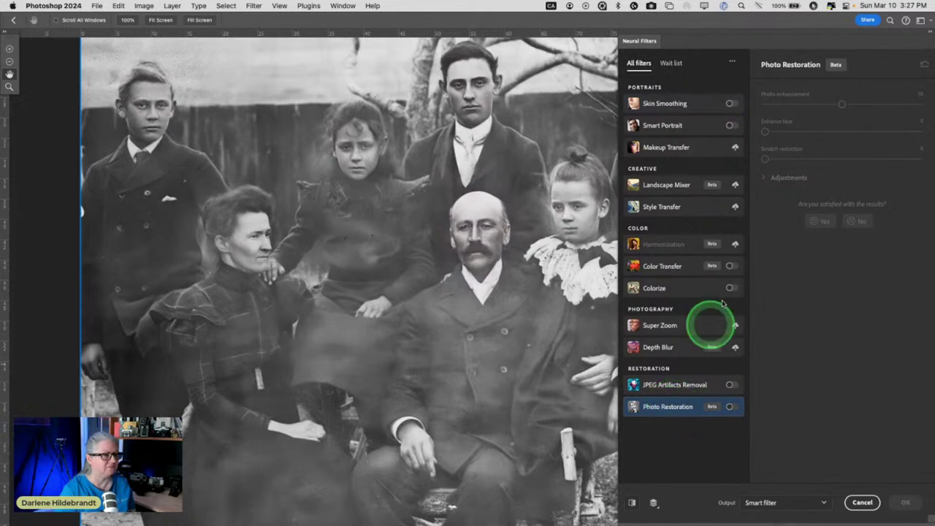
pyautogui.click(729, 406)
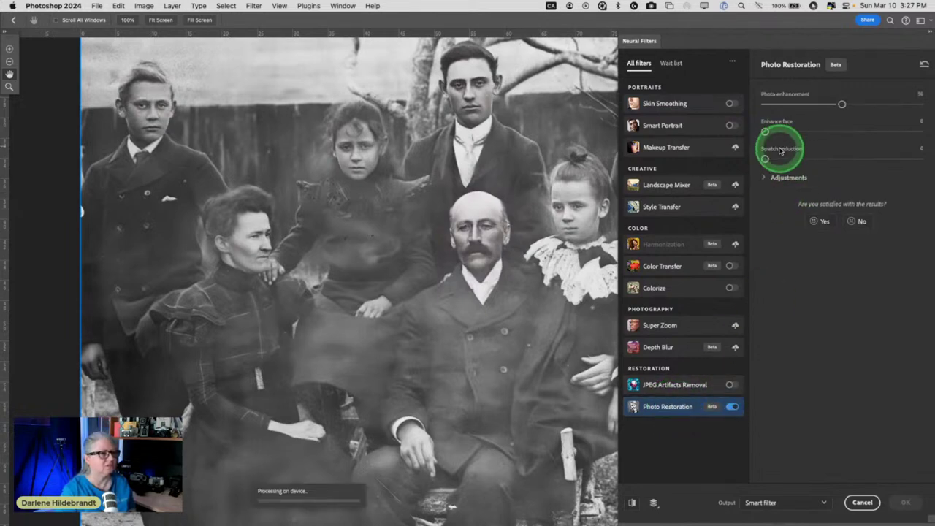
pyautogui.moveTo(840, 104); pyautogui.dragTo(761, 104)
pyautogui.moveTo(765, 159); pyautogui.dragTo(899, 158)
pyautogui.click(775, 209)
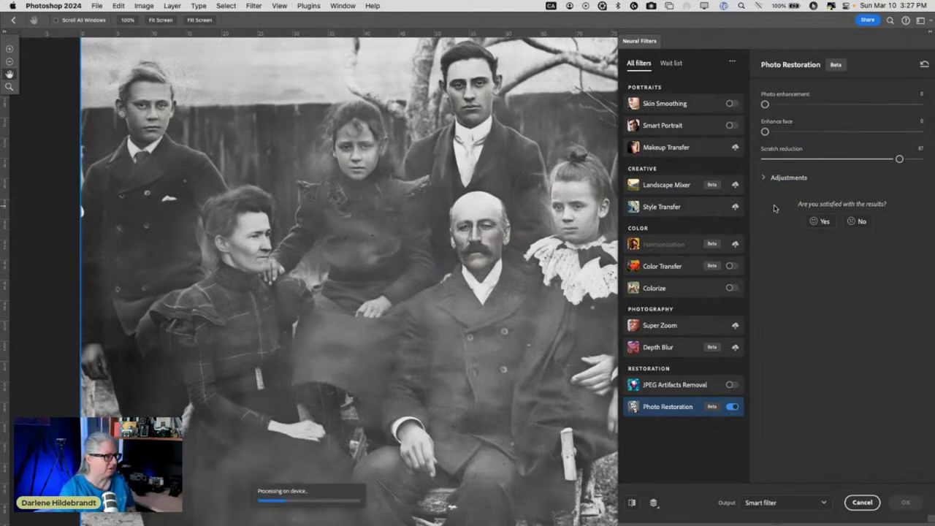
# Step: Raise Photo enhancement to 83 in the Photo Restoration filter and inspect the restored family group
pyautogui.moveTo(445, 268); pyautogui.dragTo(282, 85)
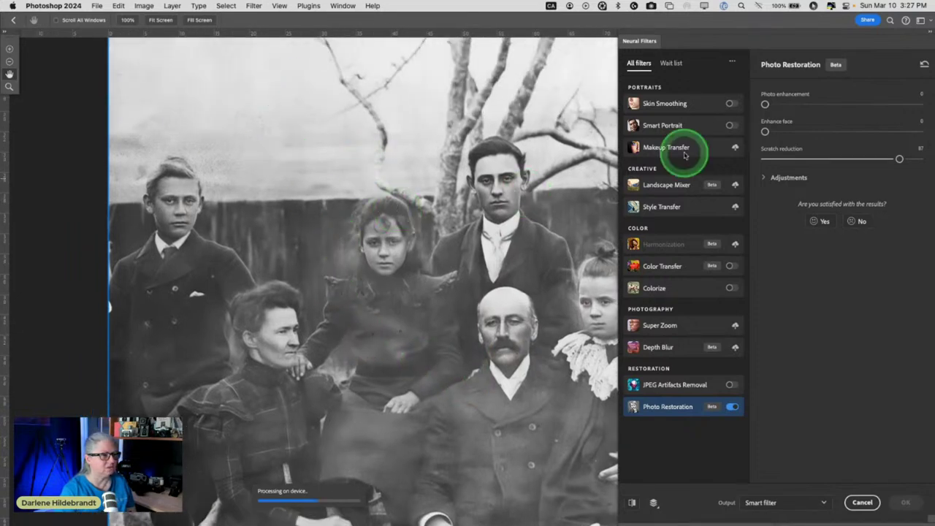
pyautogui.moveTo(765, 104); pyautogui.dragTo(892, 104)
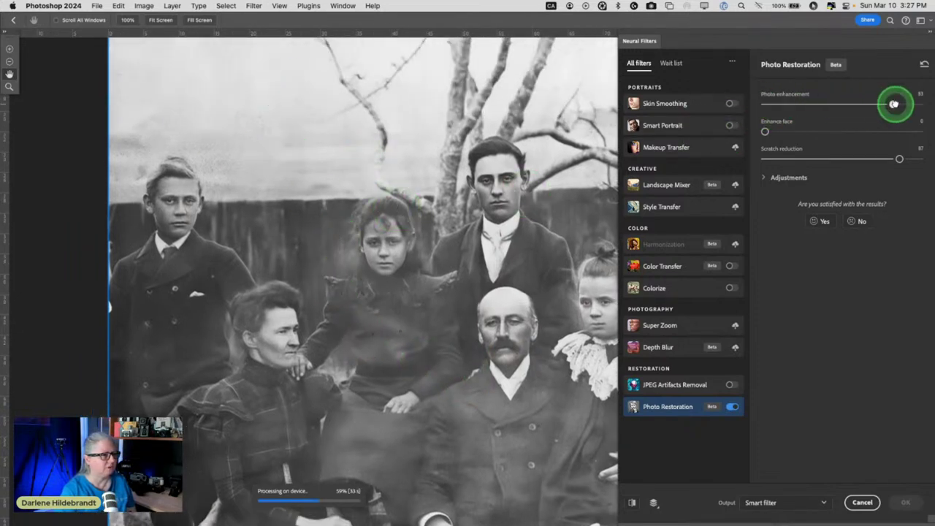
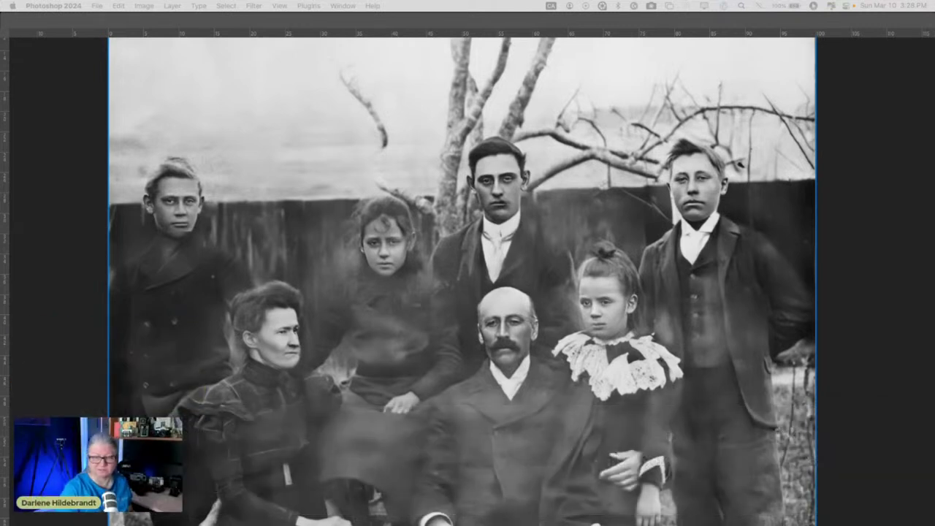
pyautogui.hscroll(3, 417, 177)
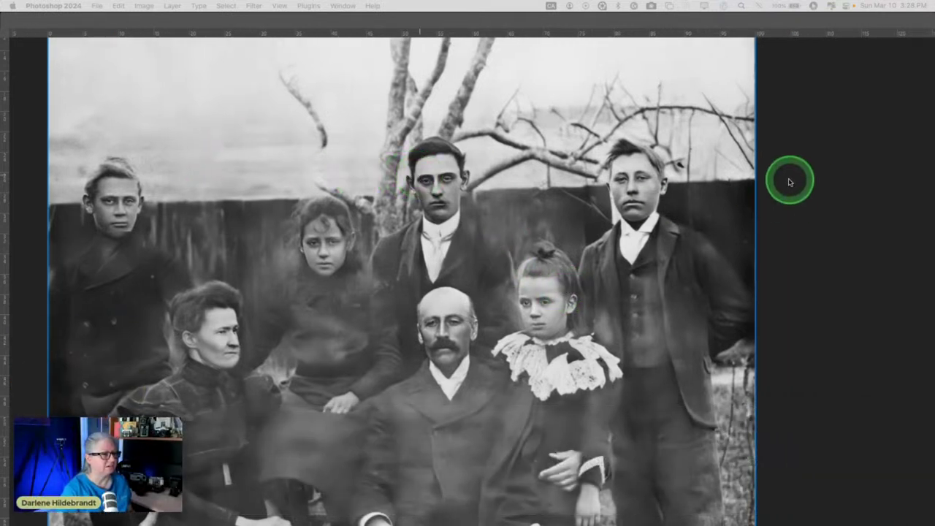
# Step: Check the effect on the seated woman's skirt and lower Scratch reduction to 44 in the Photo Restoration filter
pyautogui.scroll(-3, 356, 256)
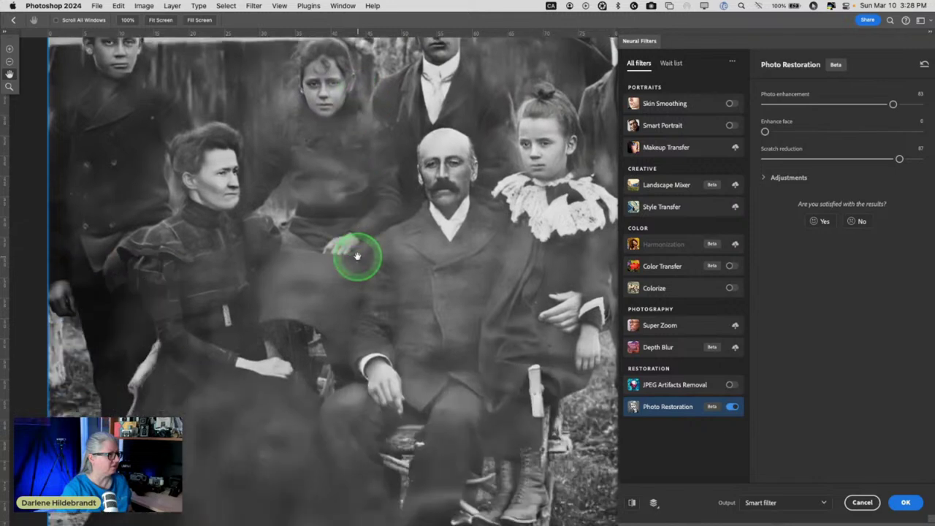
pyautogui.scroll(-2, 356, 255)
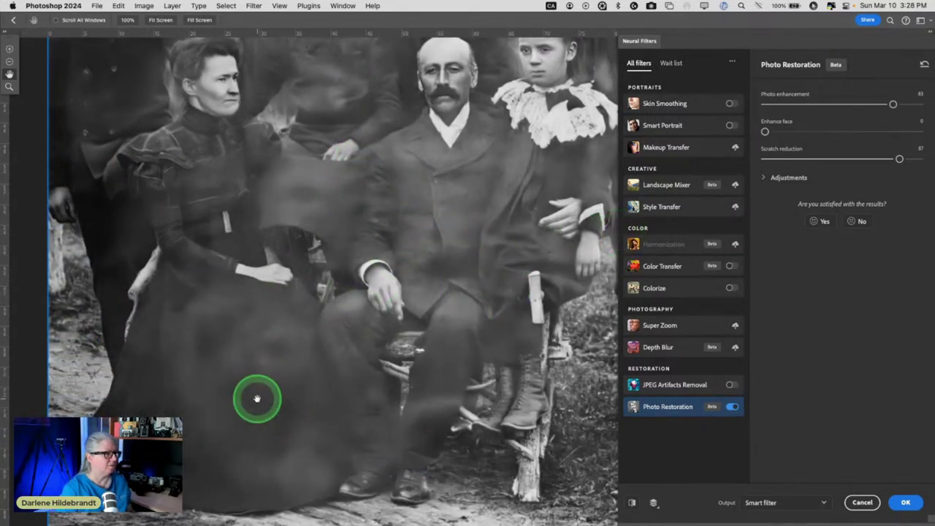
pyautogui.click(837, 158)
pyautogui.moveTo(838, 159); pyautogui.dragTo(832, 158)
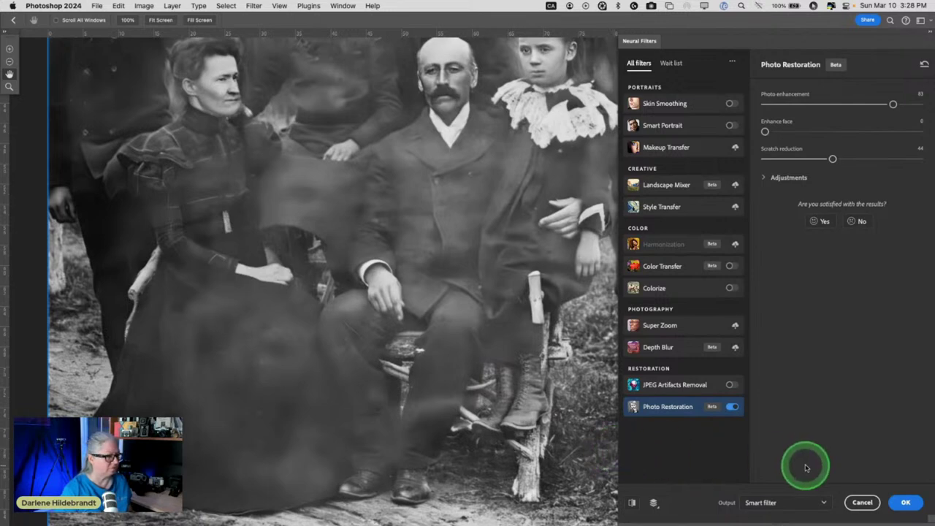
# Step: Compare the filter preview with the original and apply Photo Restoration as a smart filter
pyautogui.click(633, 502)
pyautogui.click(632, 502)
pyautogui.click(632, 502)
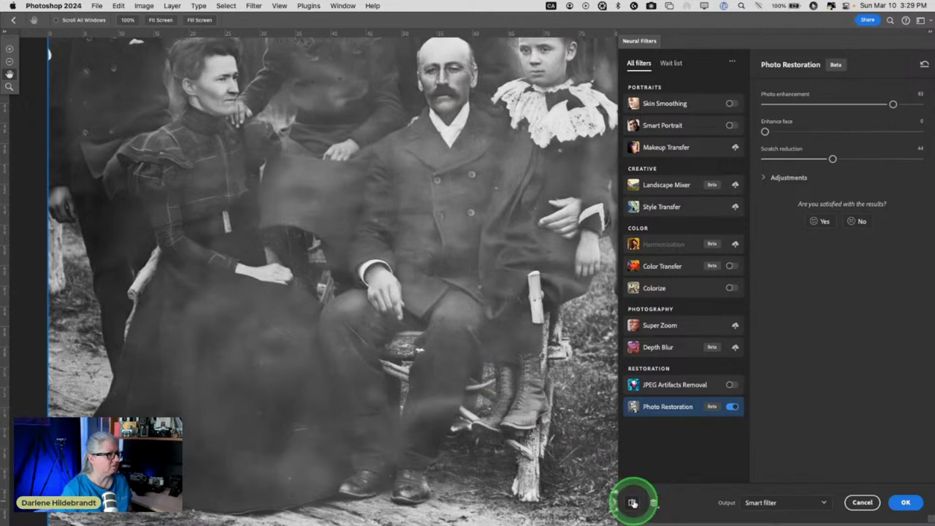
pyautogui.click(632, 502)
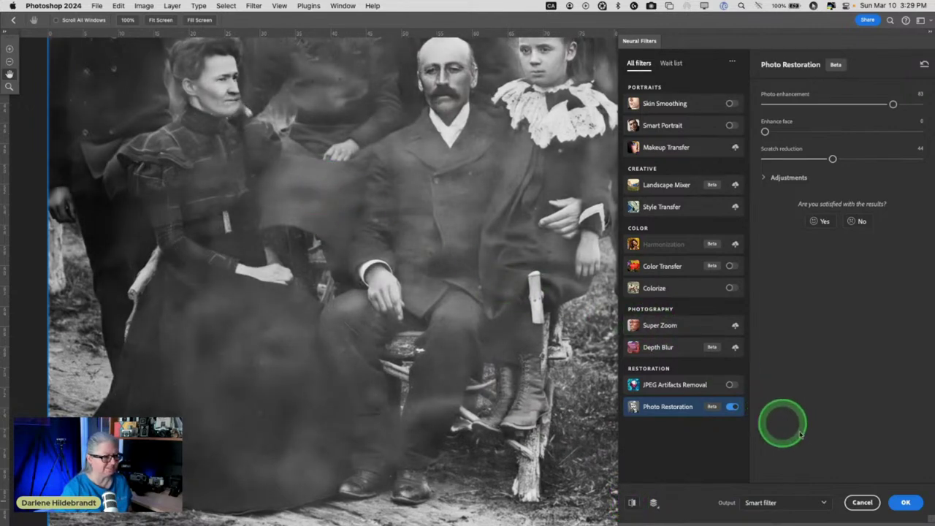
pyautogui.click(905, 502)
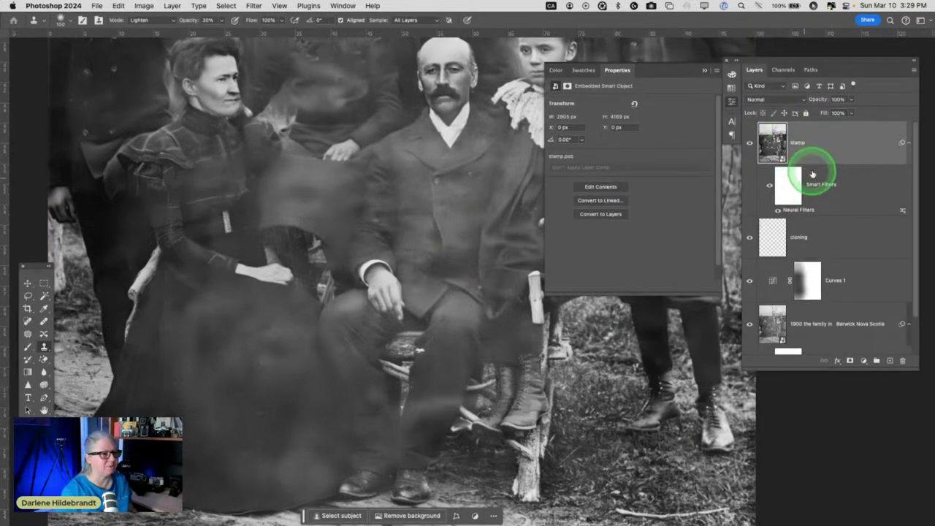
# Step: Collapse the Properties display and invert the Smart Filters mask of the stamp layer to black
pyautogui.click(704, 70)
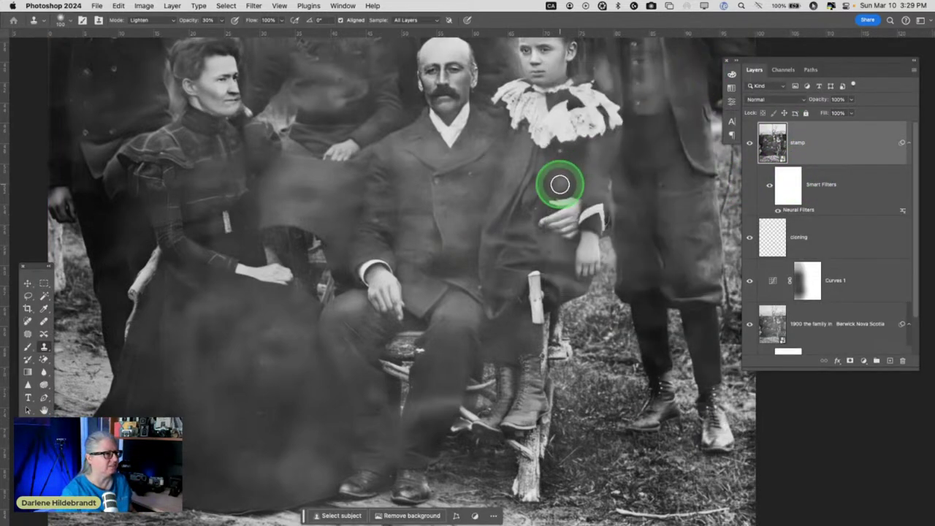
pyautogui.click(789, 186)
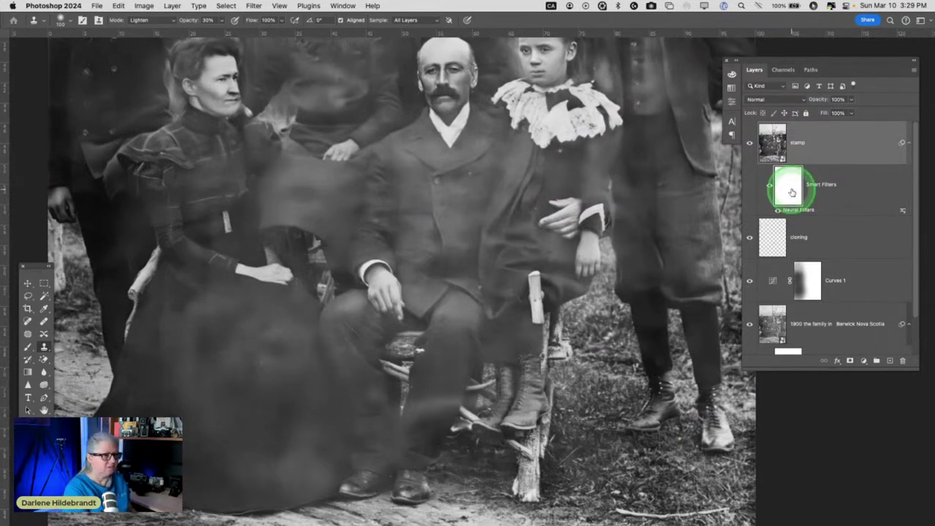
pyautogui.press('super+i')
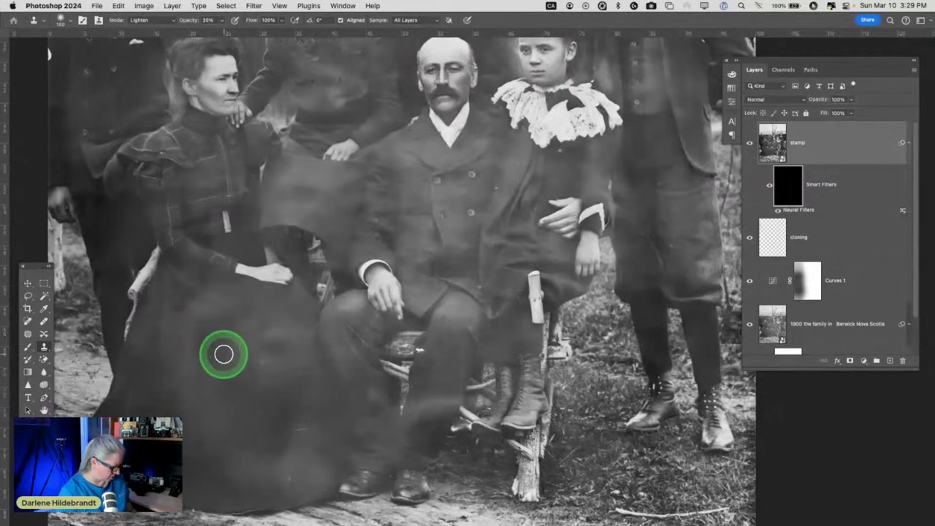
# Step: With a 250 px Brush at 80% opacity, paint the filter back in over the woman's skirt and the seated man's and girl's clothing
pyautogui.press('b')
pyautogui.press('[')
pyautogui.press('[')
pyautogui.press('[')
pyautogui.press('[')
pyautogui.press('[')
pyautogui.press('[')
pyautogui.press('[')
pyautogui.press('[')
pyautogui.press('[')
pyautogui.press('[')
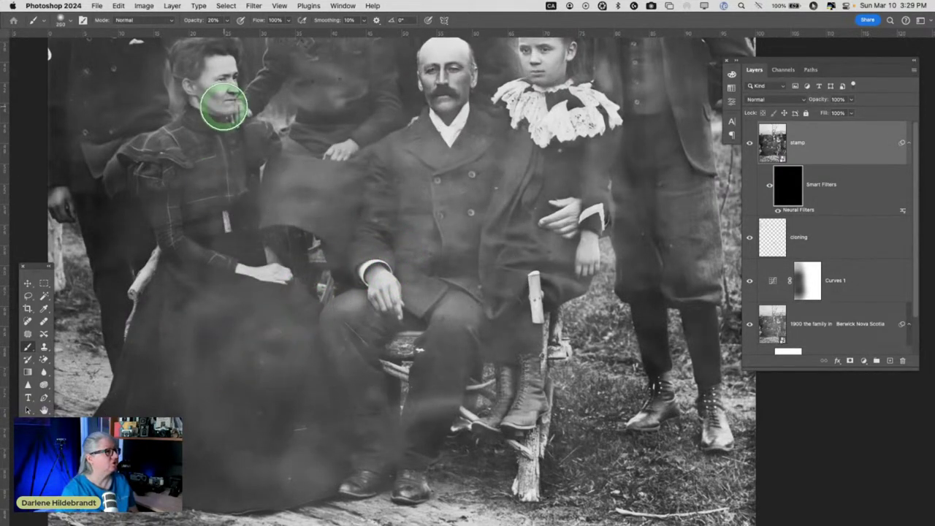
pyautogui.click(227, 28)
pyautogui.moveTo(251, 33); pyautogui.dragTo(254, 33)
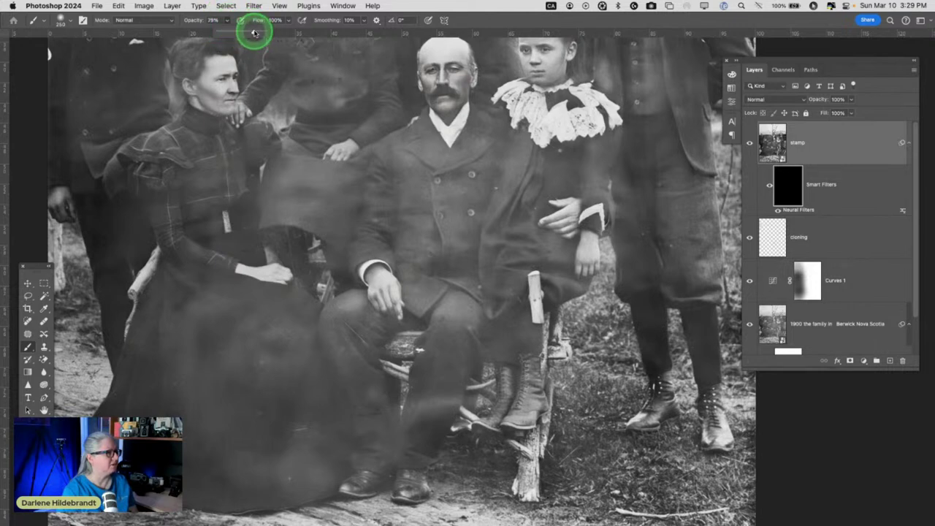
pyautogui.click(472, 15)
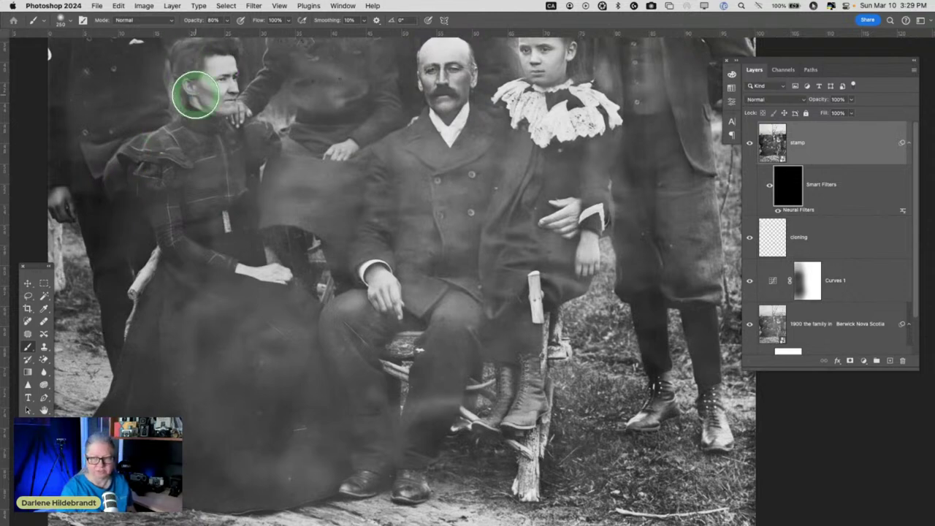
pyautogui.press('8')
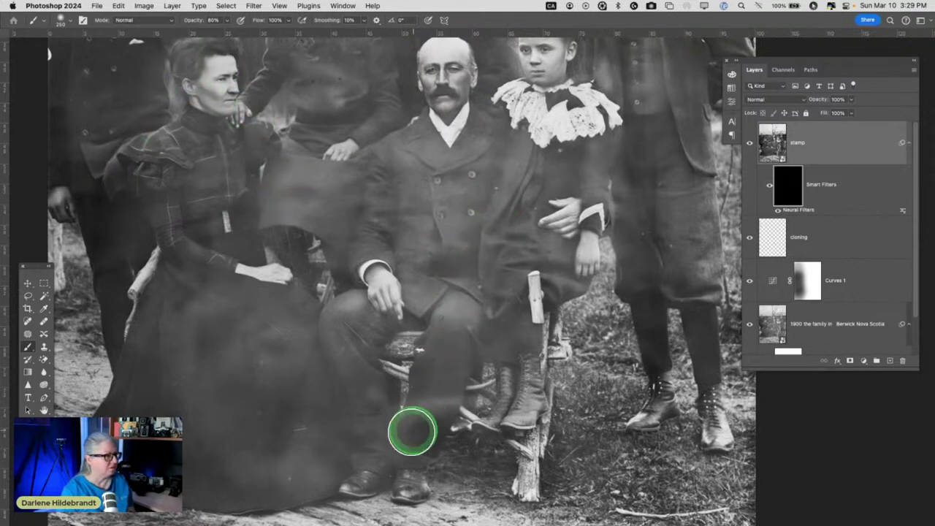
pyautogui.moveTo(284, 326)
pyautogui.mouseDown()
pyautogui.moveTo(261, 362)
pyautogui.moveTo(266, 330)
pyautogui.moveTo(286, 336)
pyautogui.moveTo(244, 408)
pyautogui.moveTo(297, 443)
pyautogui.moveTo(260, 490)
pyautogui.moveTo(297, 424)
pyautogui.moveTo(277, 306)
pyautogui.moveTo(357, 336)
pyautogui.moveTo(364, 357)
pyautogui.moveTo(345, 317)
pyautogui.moveTo(340, 335)
pyautogui.moveTo(357, 443)
pyautogui.moveTo(374, 425)
pyautogui.moveTo(181, 402)
pyautogui.moveTo(166, 338)
pyautogui.moveTo(249, 457)
pyautogui.moveTo(249, 447)
pyautogui.moveTo(206, 456)
pyautogui.moveTo(165, 403)
pyautogui.moveTo(180, 327)
pyautogui.moveTo(271, 326)
pyautogui.moveTo(278, 348)
pyautogui.moveTo(265, 323)
pyautogui.moveTo(353, 335)
pyautogui.moveTo(366, 392)
pyautogui.moveTo(351, 315)
pyautogui.moveTo(317, 375)
pyautogui.moveTo(382, 371)
pyautogui.mouseUp()
pyautogui.moveTo(497, 176)
pyautogui.mouseDown()
pyautogui.moveTo(572, 146)
pyautogui.moveTo(496, 233)
pyautogui.moveTo(505, 346)
pyautogui.moveTo(522, 258)
pyautogui.mouseUp()
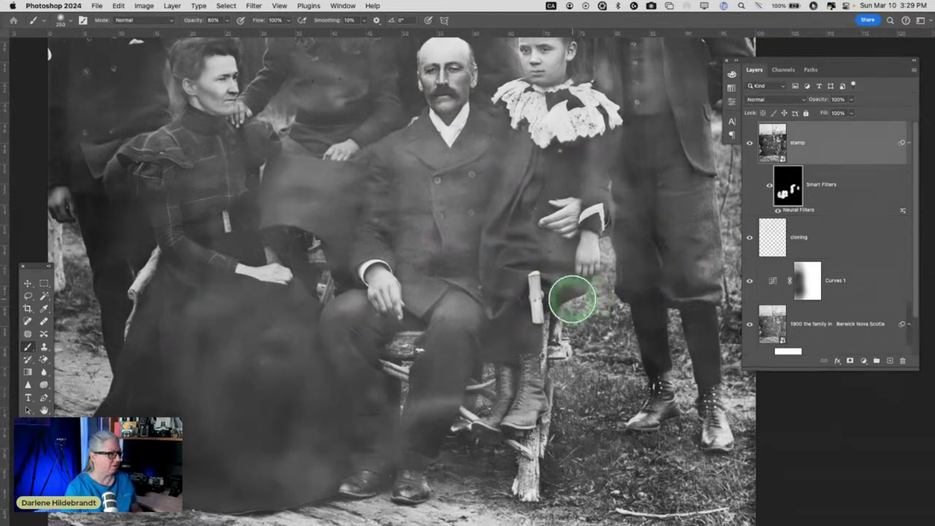
# Step: Paint white on the Smart Filters mask over the sky on both sides of the tree to smooth its blemishes
pyautogui.scroll(5, 565, 241)
pyautogui.scroll(5, 573, 299)
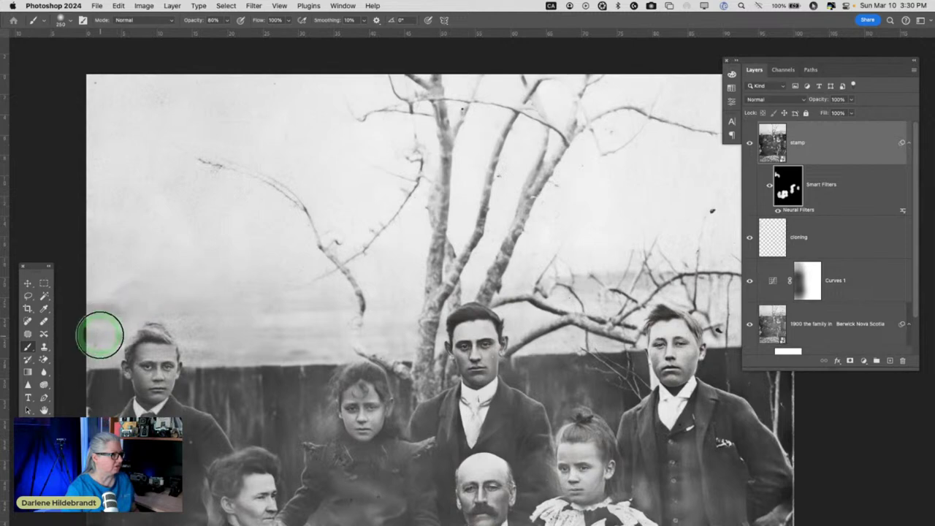
pyautogui.moveTo(273, 127)
pyautogui.mouseDown()
pyautogui.moveTo(144, 95)
pyautogui.moveTo(224, 93)
pyautogui.moveTo(104, 90)
pyautogui.moveTo(94, 69)
pyautogui.mouseUp()
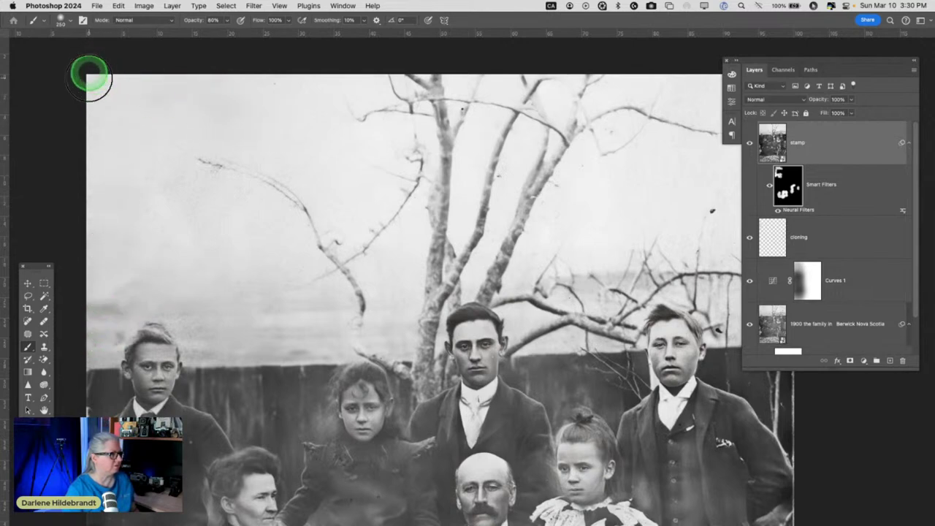
pyautogui.moveTo(170, 196)
pyautogui.mouseDown()
pyautogui.moveTo(194, 156)
pyautogui.moveTo(286, 189)
pyautogui.mouseUp()
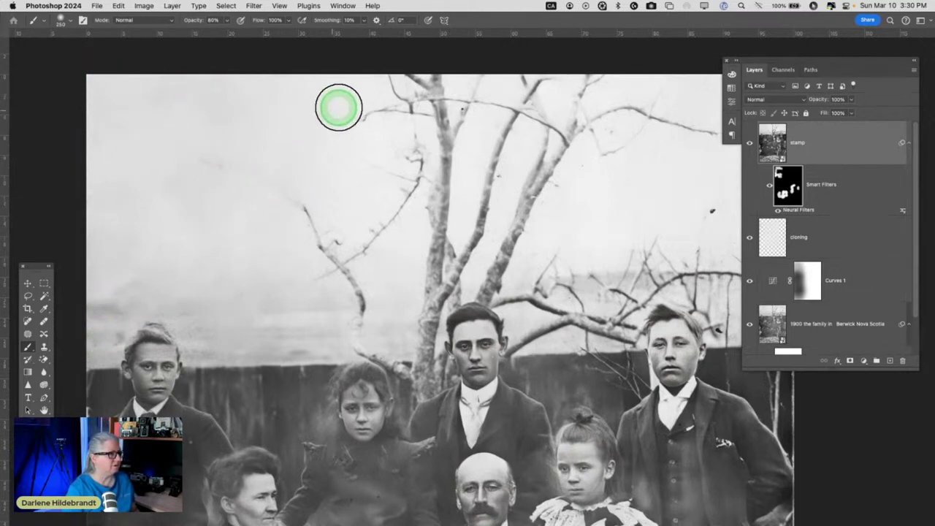
pyautogui.moveTo(317, 144)
pyautogui.mouseDown()
pyautogui.moveTo(267, 248)
pyautogui.moveTo(300, 247)
pyautogui.moveTo(338, 319)
pyautogui.moveTo(277, 332)
pyautogui.moveTo(297, 326)
pyautogui.moveTo(273, 211)
pyautogui.mouseUp()
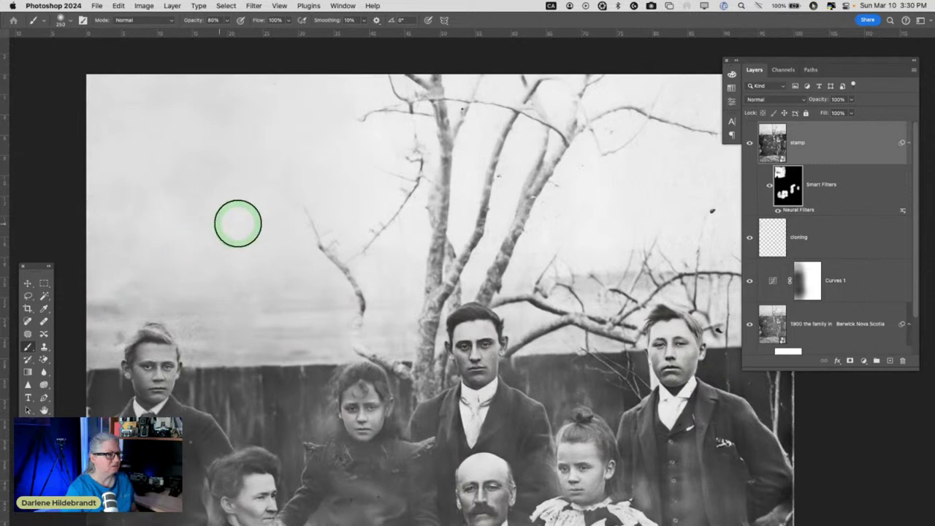
pyautogui.hscroll(5, 185, 225)
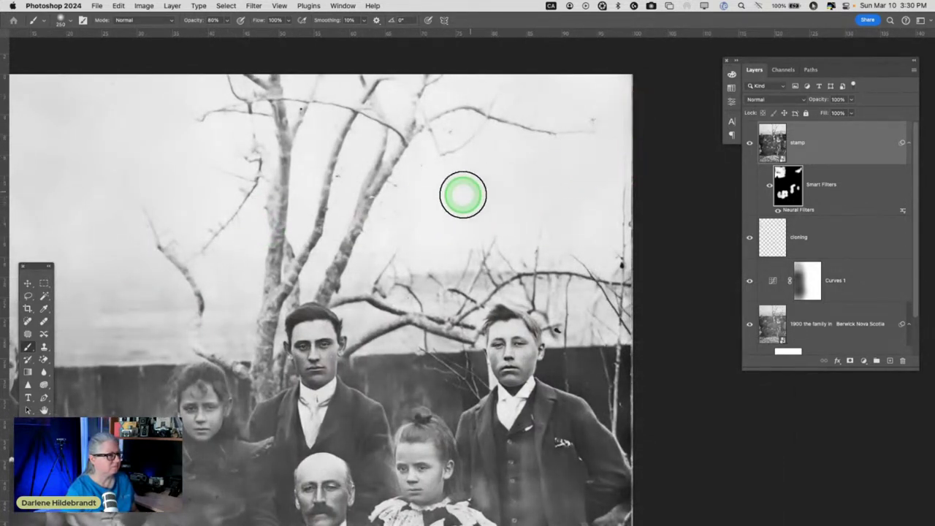
# Step: Brush more of the filter effect into the seated man's jacket, trousers and the adjacent skirt on the Smart Filters mask
pyautogui.hscroll(-3, 428, 175)
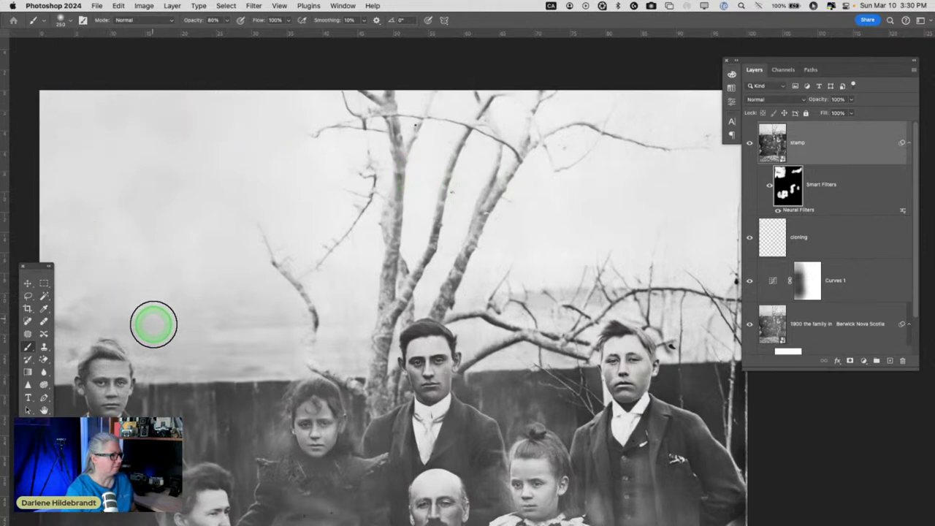
pyautogui.scroll(-5, 146, 292)
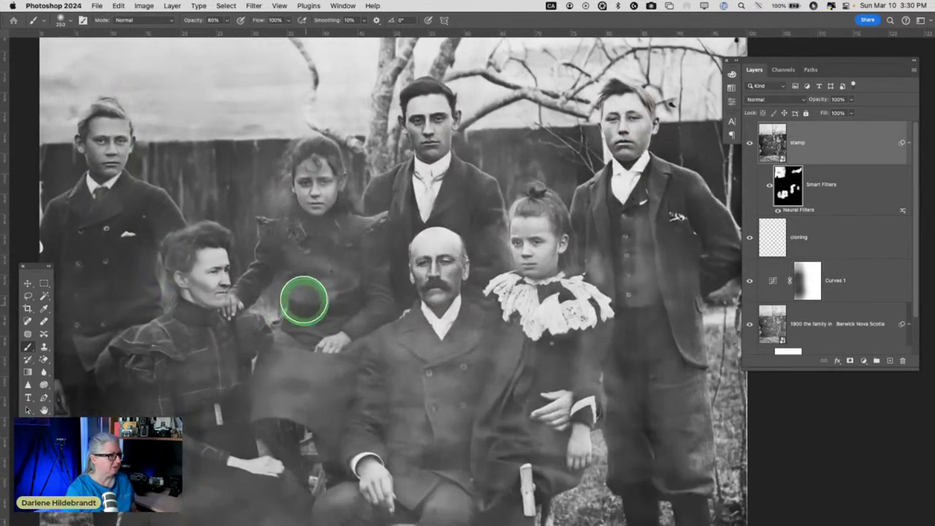
pyautogui.scroll(2, 304, 304)
pyautogui.hscroll(-1, 304, 305)
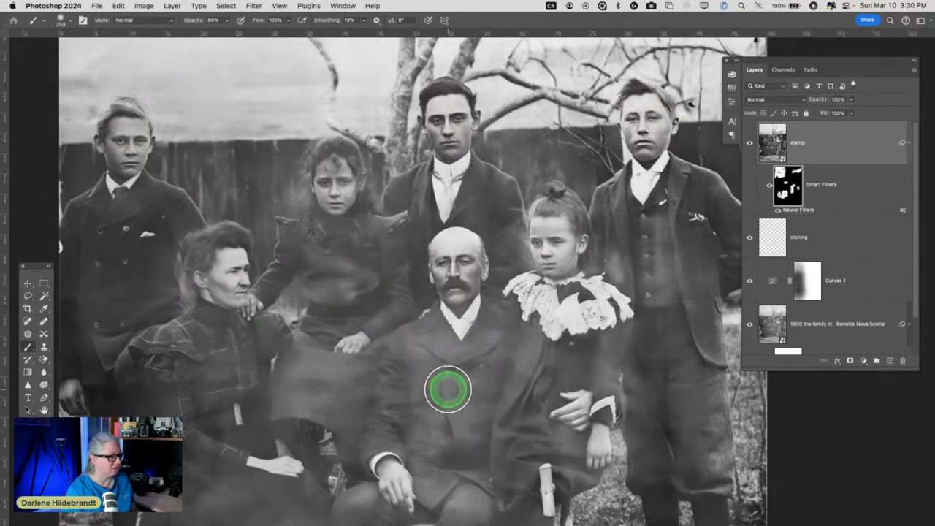
pyautogui.scroll(-3, 490, 394)
pyautogui.scroll(-2, 490, 398)
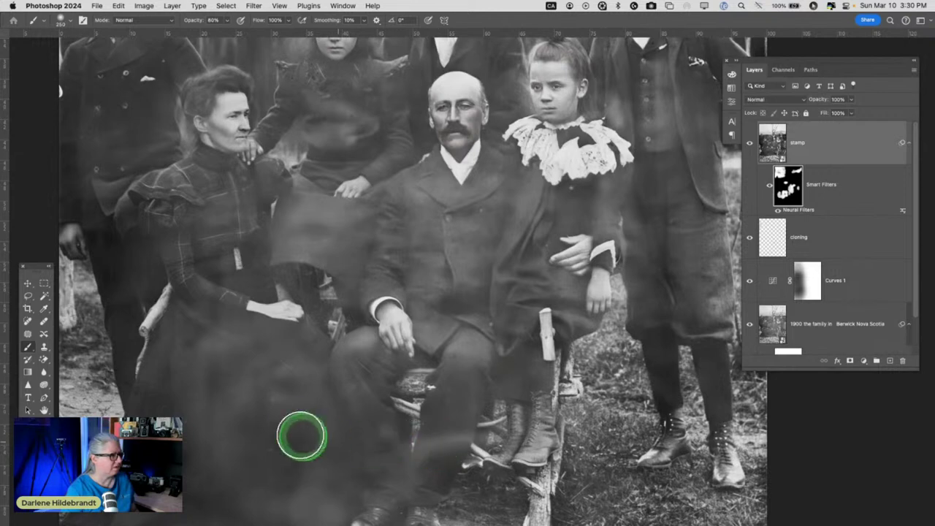
pyautogui.scroll(-4, 307, 431)
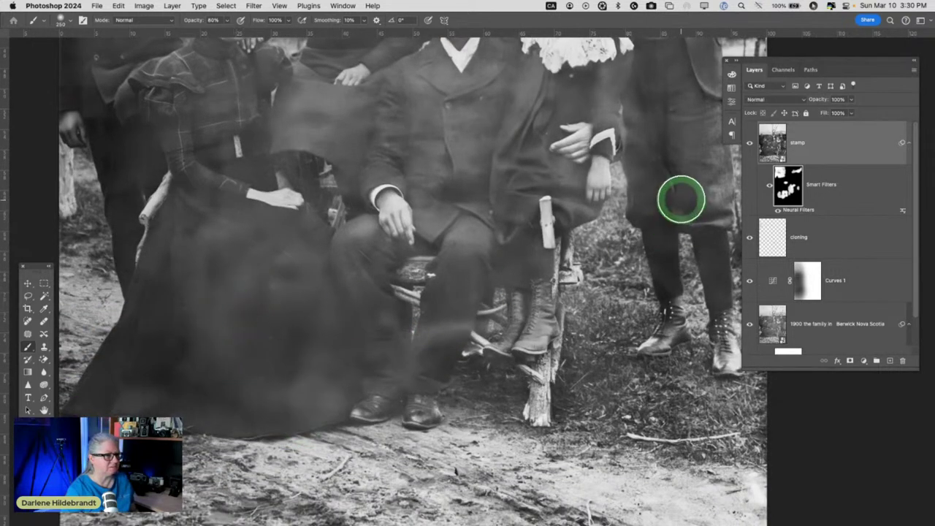
# Step: Toggle the stamp layer's visibility to compare the clothing with and without the masked restoration
pyautogui.click(749, 144)
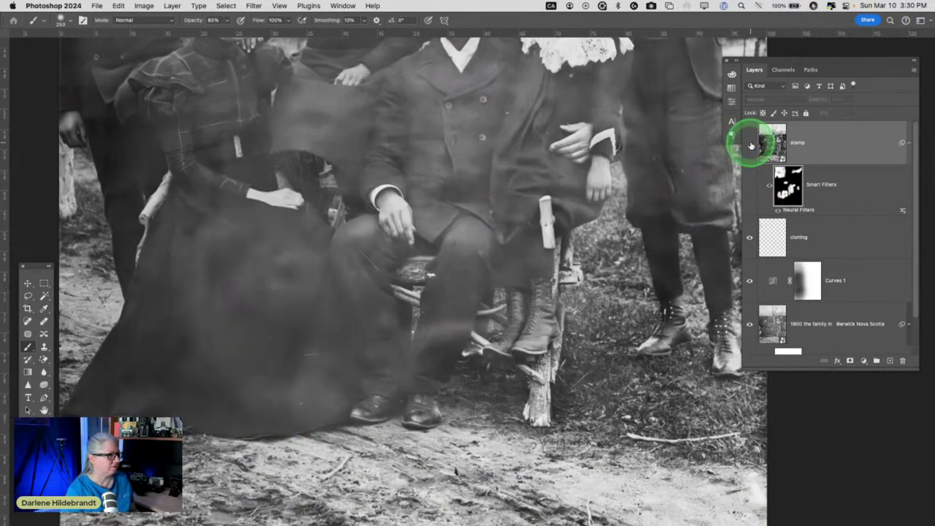
pyautogui.click(750, 144)
pyautogui.click(749, 144)
pyautogui.click(749, 144)
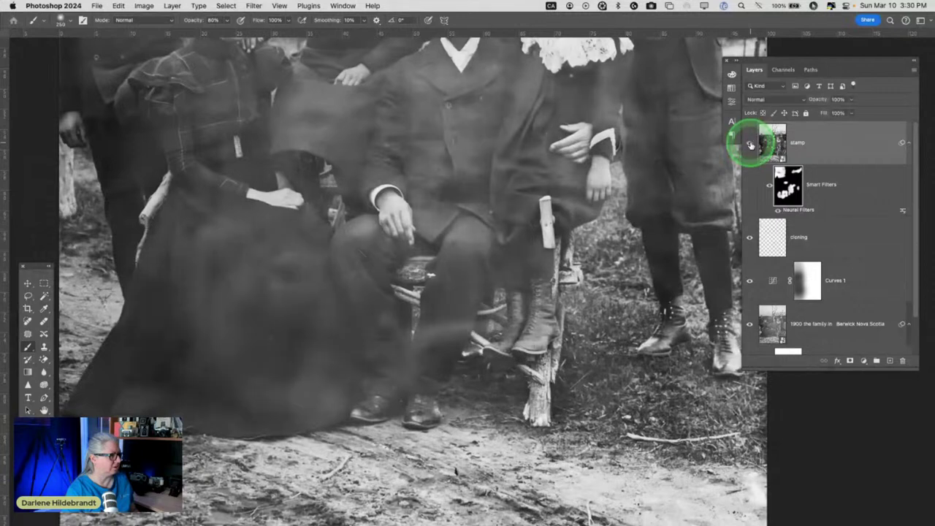
pyautogui.click(750, 144)
pyautogui.click(750, 145)
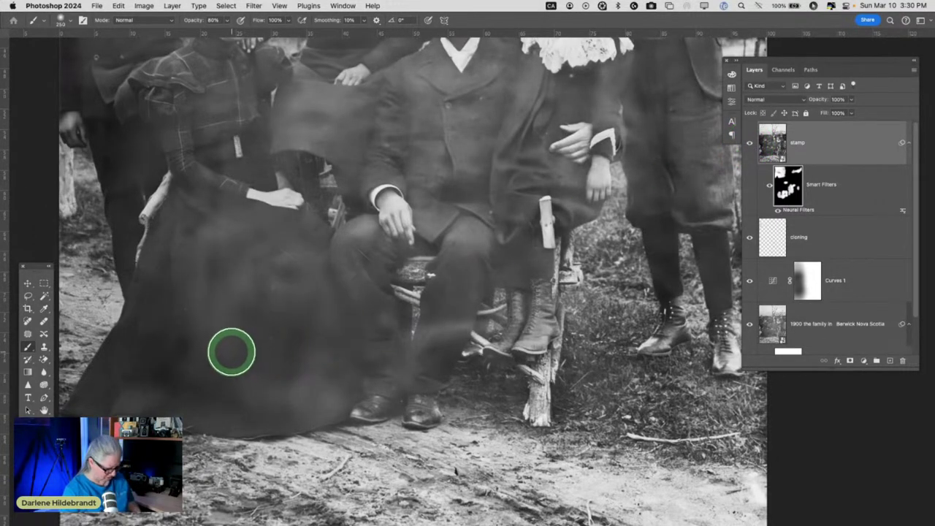
# Step: Enlarge the brush to 400 px and mask the filter effect partly back out over the woman's skirt
pyautogui.press(']')
pyautogui.press(']')
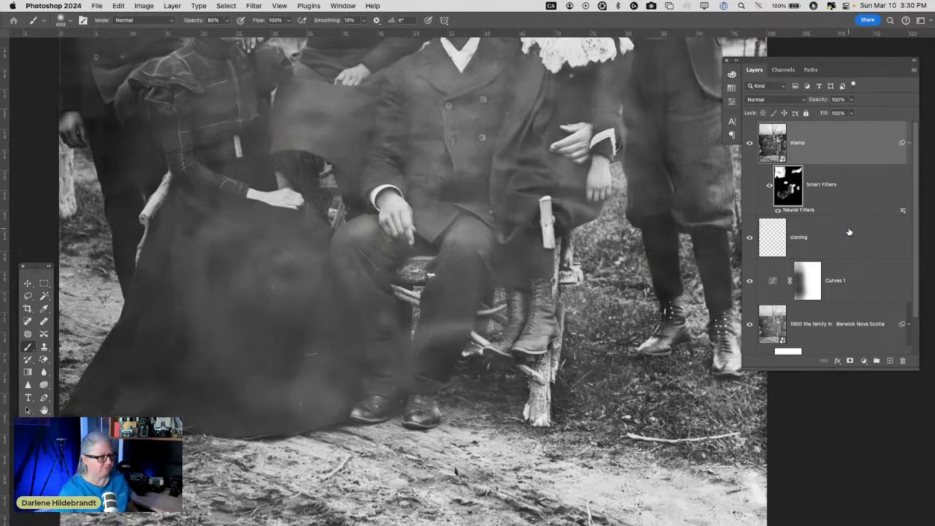
pyautogui.moveTo(626, 209)
pyautogui.mouseDown()
pyautogui.moveTo(547, 226)
pyautogui.moveTo(553, 234)
pyautogui.mouseUp()
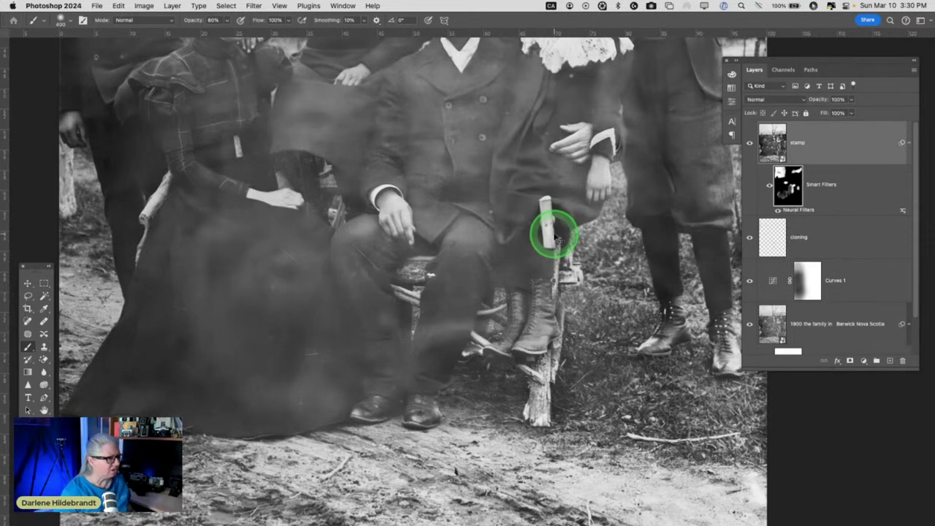
# Step: Switch to Lightroom Classic, browse the Quick Collection thumbnails, and select the faded group portrait of nurses
pyautogui.press('super+Tab')
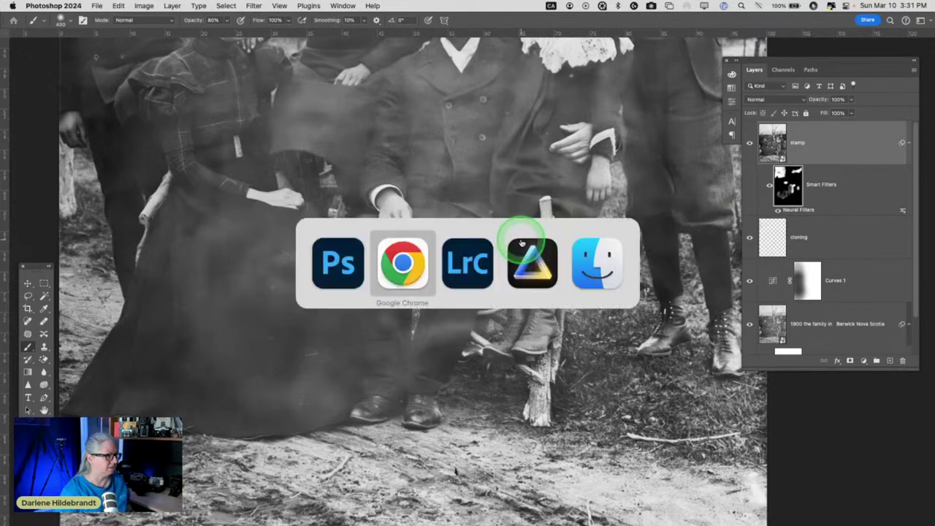
pyautogui.press('super+Tab')
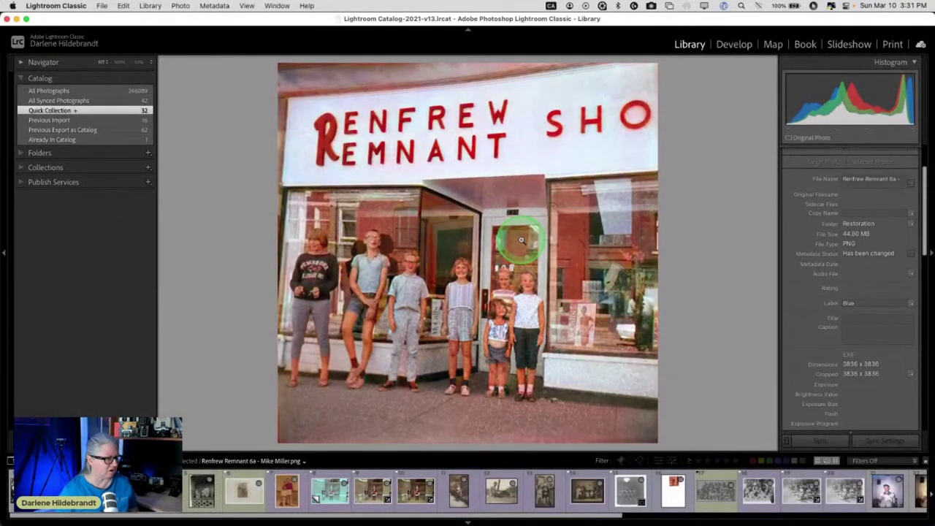
pyautogui.press('g')
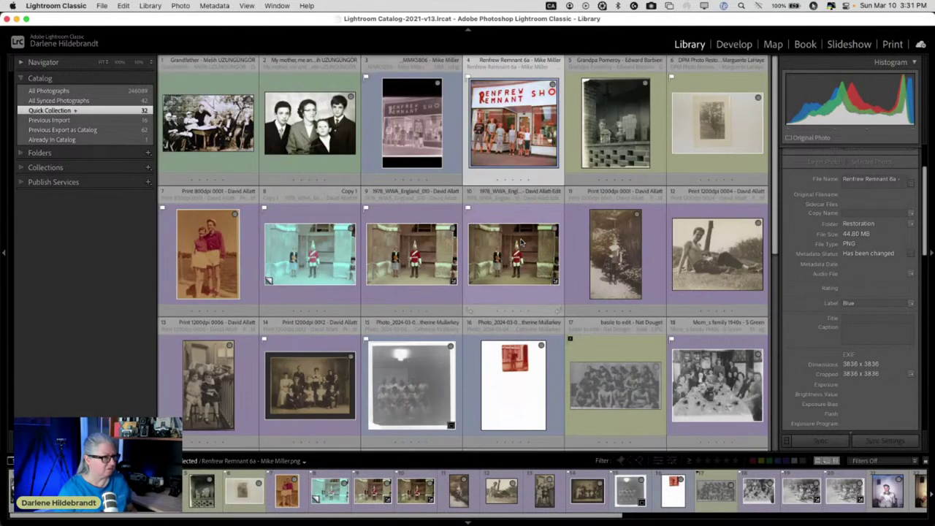
pyautogui.scroll(-3, 521, 242)
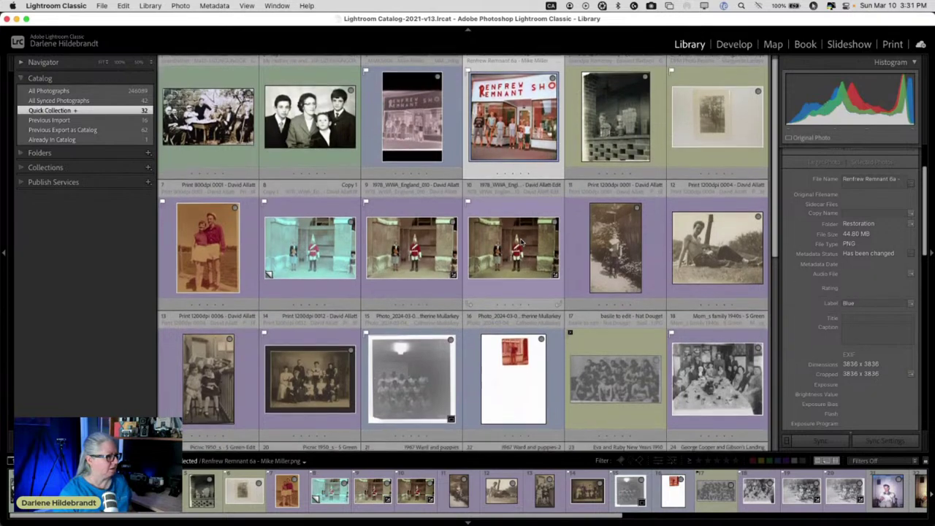
pyautogui.scroll(-4, 521, 242)
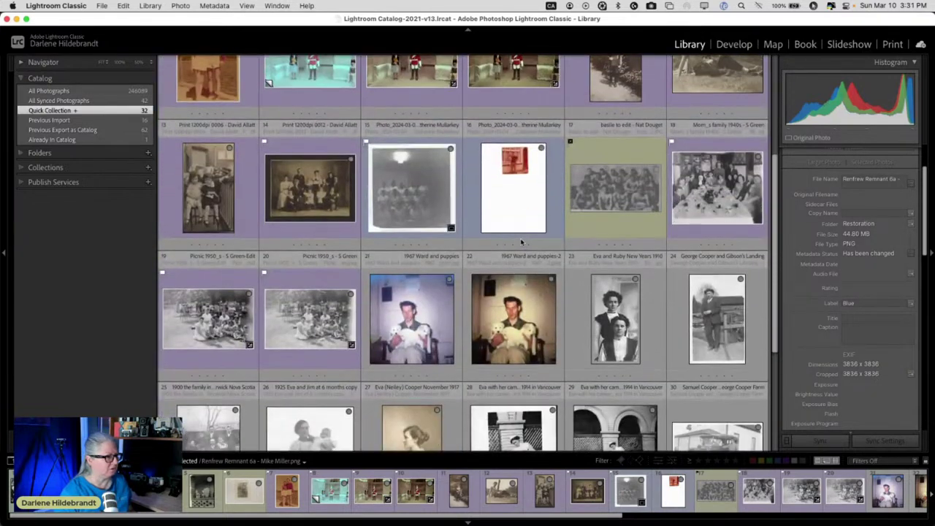
pyautogui.scroll(4, 521, 242)
pyautogui.scroll(-2, 520, 241)
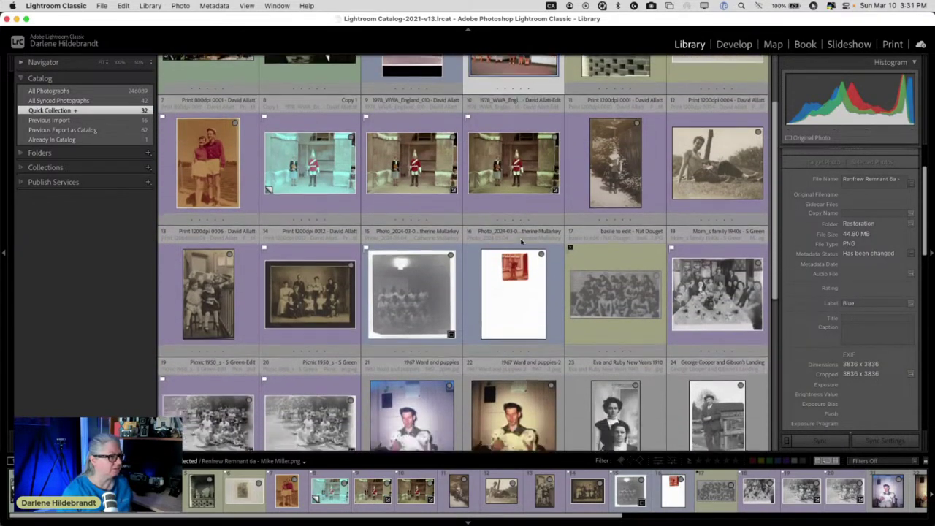
pyautogui.click(397, 277)
pyautogui.click(428, 275)
# Step: Switch to Luminar Neo
pyautogui.press('super+Tab')
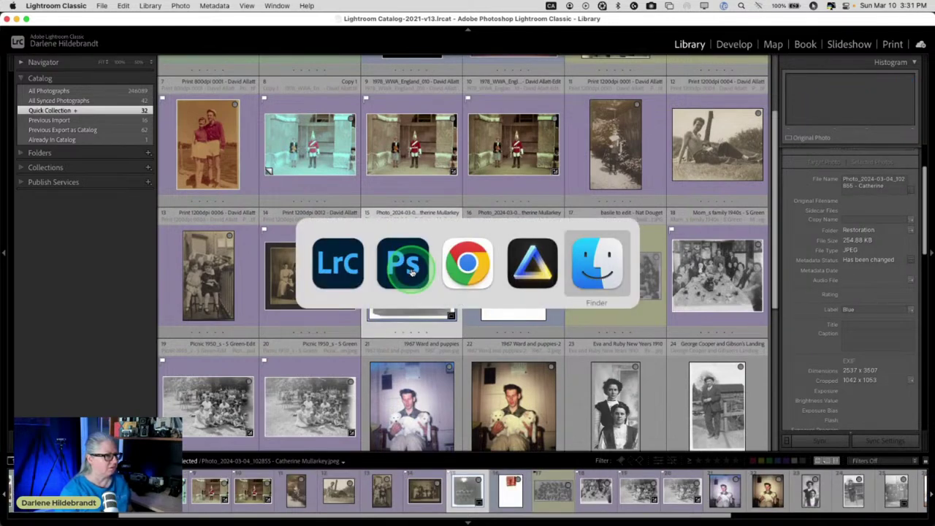
pyautogui.click(411, 270)
pyautogui.press('super+Tab')
pyautogui.press('super+Tab')
pyautogui.press('super+Tab')
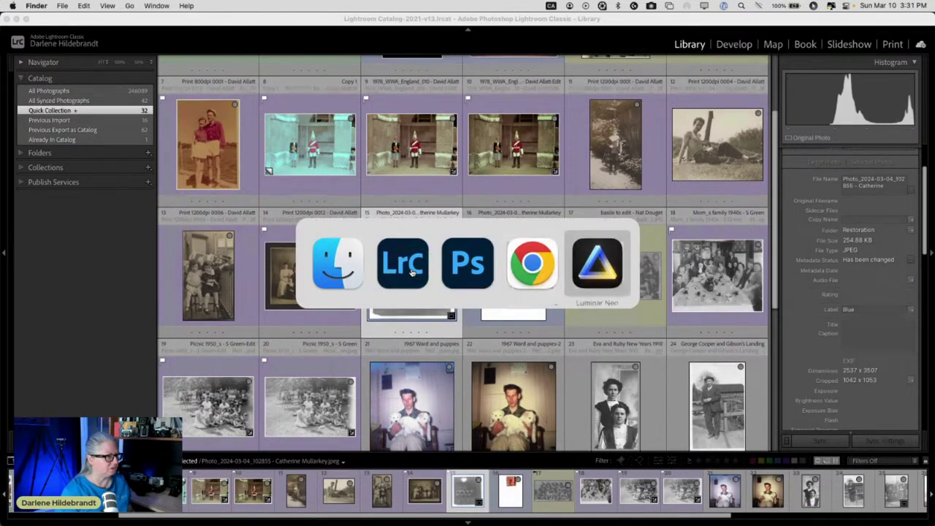
pyautogui.click(410, 268)
pyautogui.click(409, 249)
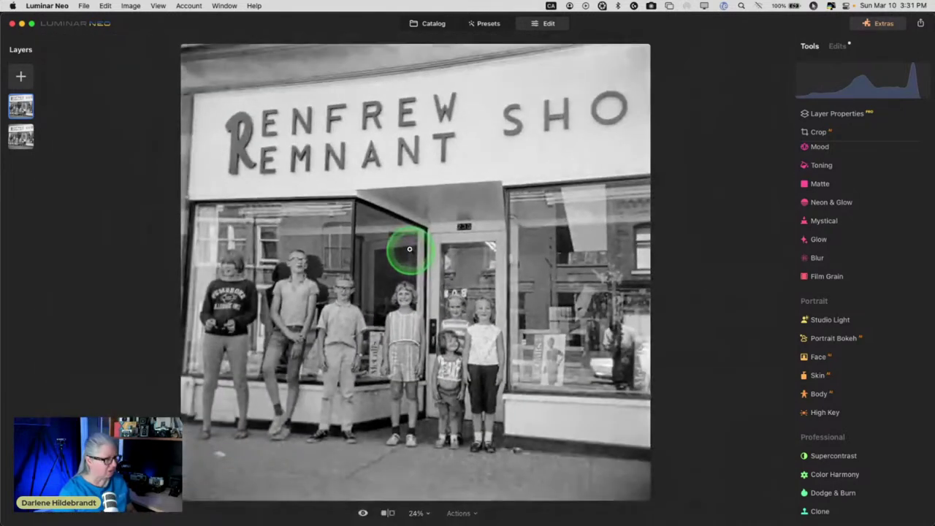
# Step: Find the faded nurses' portrait scan in the catalog's Restoration folder and open it for editing
pyautogui.click(419, 23)
pyautogui.click(454, 296)
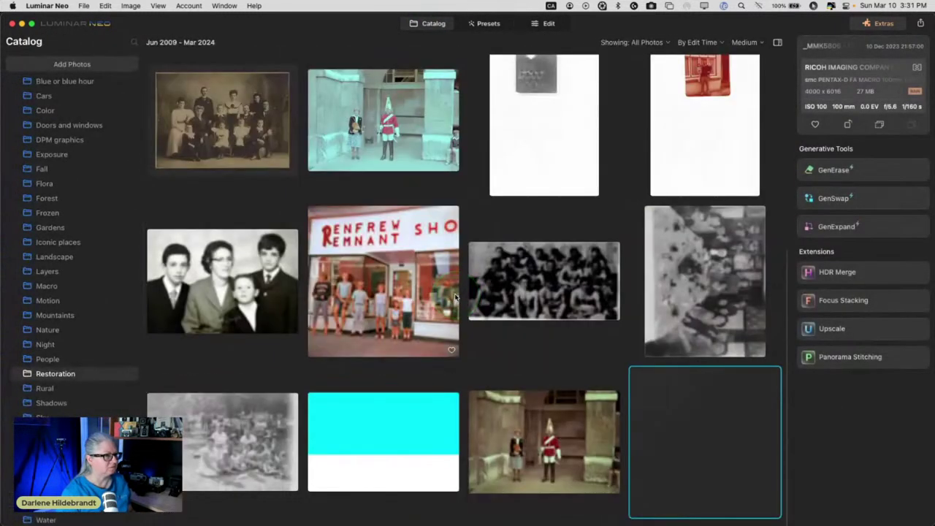
pyautogui.click(530, 111)
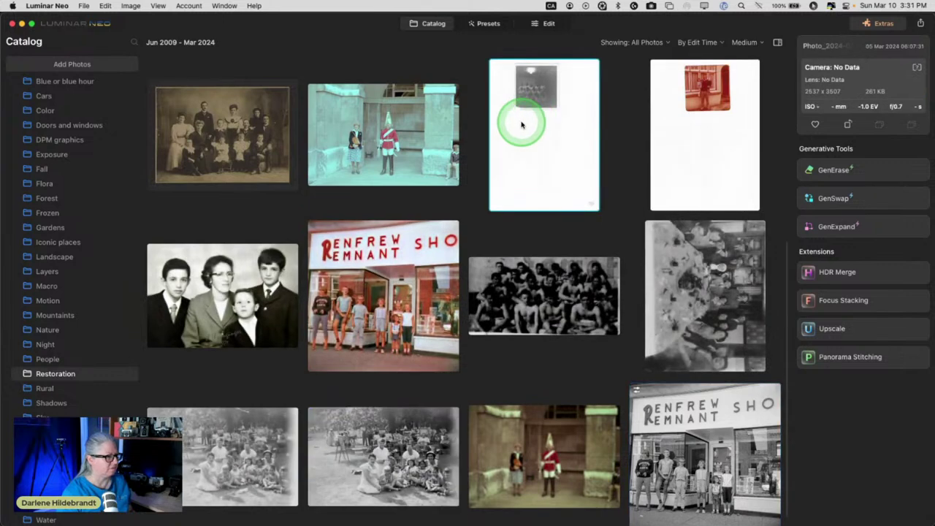
pyautogui.click(547, 24)
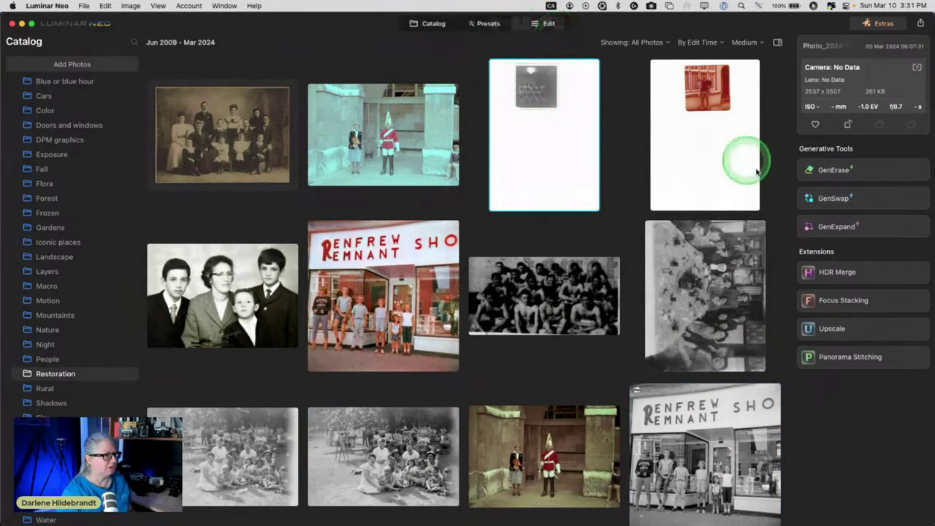
# Step: Crop the scan with a Free ratio down to the print's white border on all four sides and apply it
pyautogui.click(818, 133)
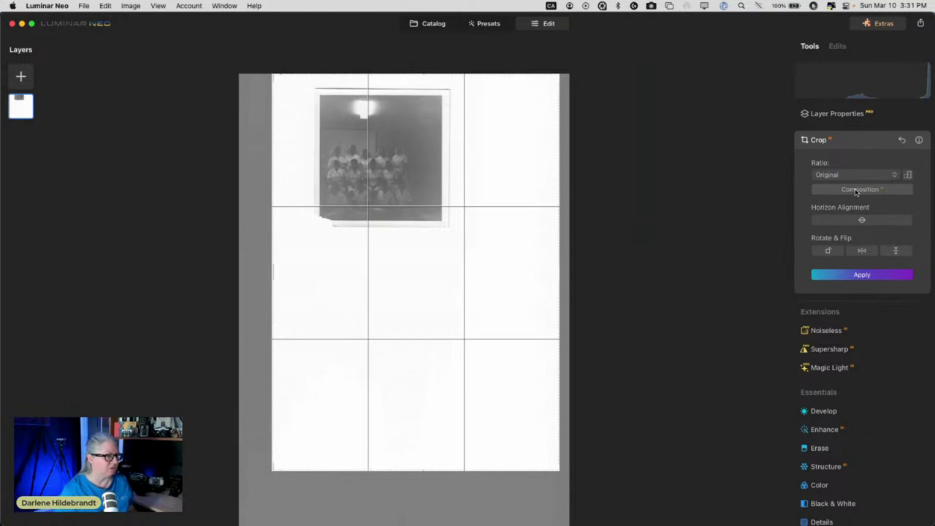
pyautogui.click(834, 173)
pyautogui.click(830, 157)
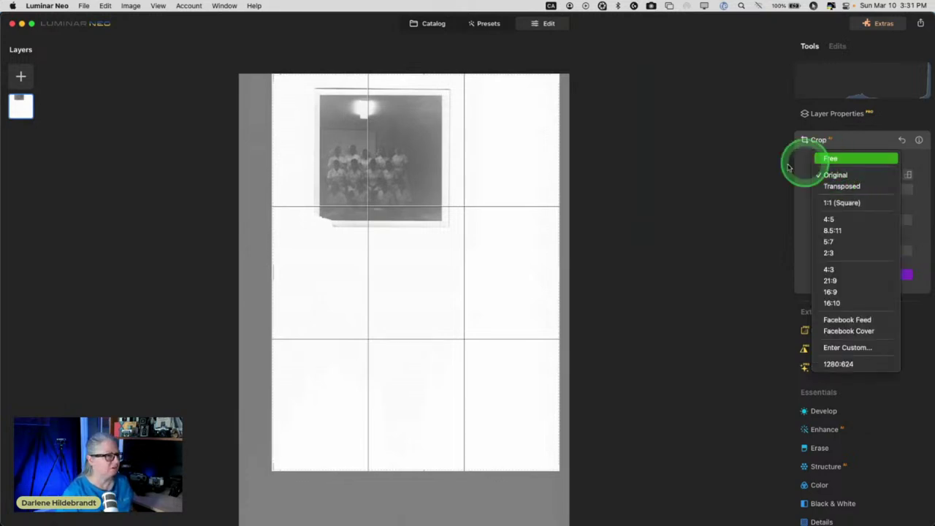
pyautogui.moveTo(417, 469); pyautogui.dragTo(409, 223)
pyautogui.moveTo(402, 346); pyautogui.dragTo(407, 348)
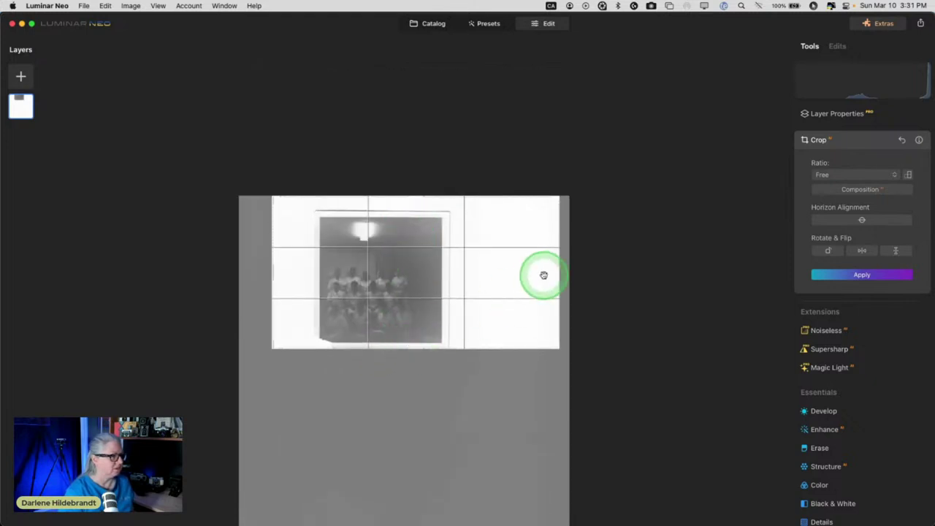
pyautogui.moveTo(559, 276); pyautogui.dragTo(448, 275)
pyautogui.moveTo(434, 196); pyautogui.dragTo(432, 211)
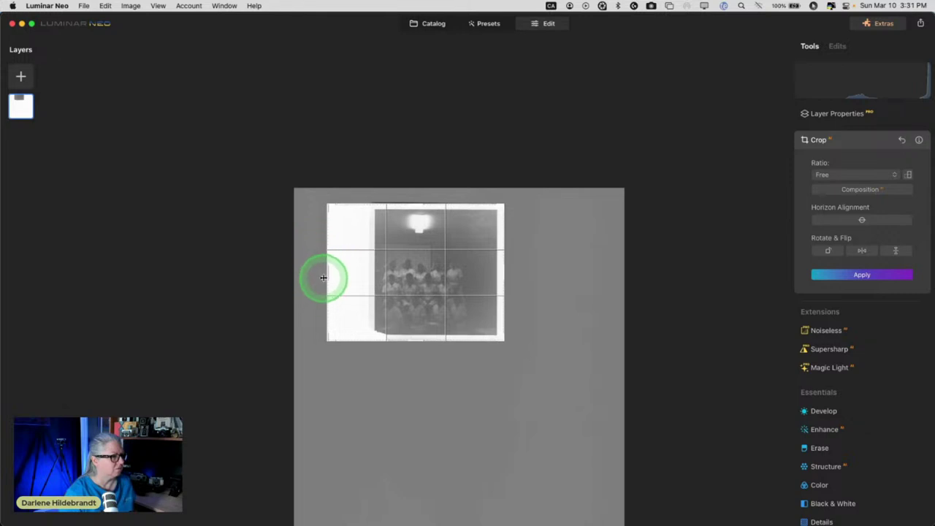
pyautogui.moveTo(328, 267); pyautogui.dragTo(368, 260)
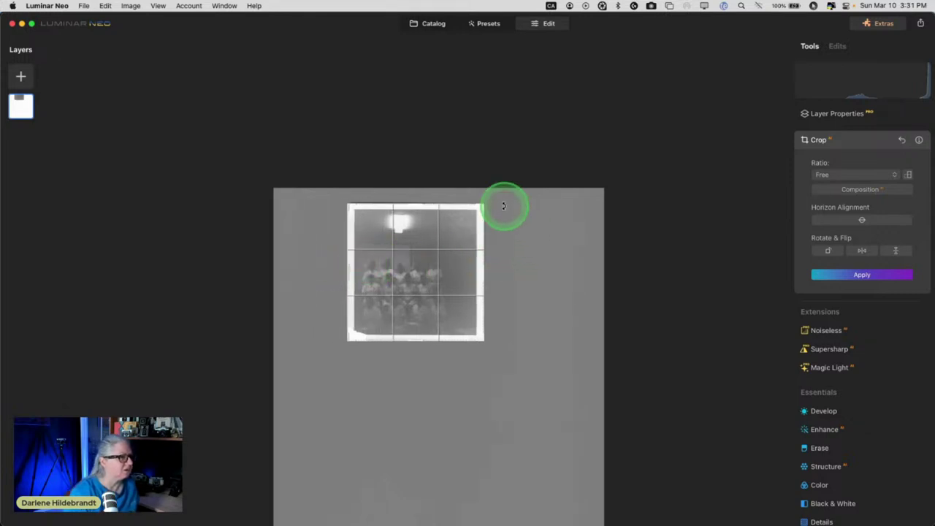
pyautogui.moveTo(504, 202); pyautogui.dragTo(504, 202)
pyautogui.press('Return')
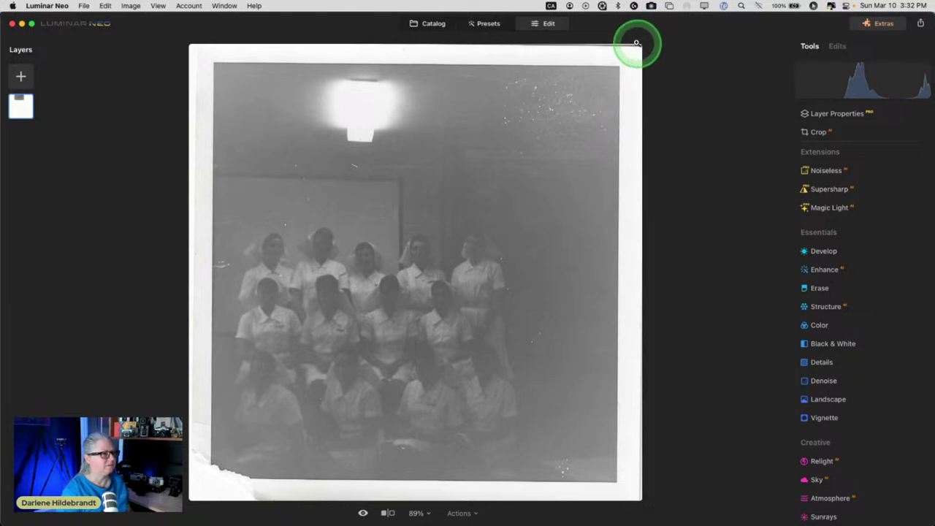
# Step: Rotate the crop slightly to straighten the tilted print and apply it
pyautogui.click(880, 132)
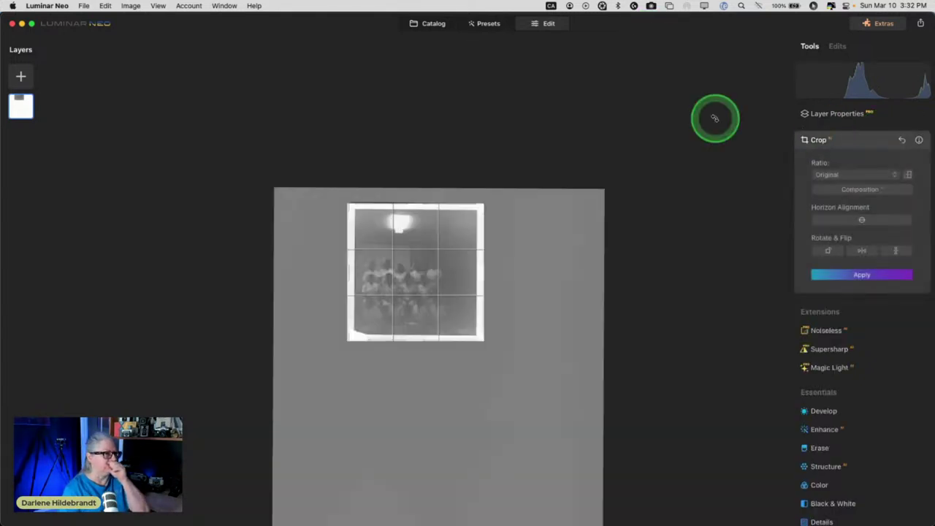
pyautogui.moveTo(619, 170); pyautogui.dragTo(693, 150)
pyautogui.press('Return')
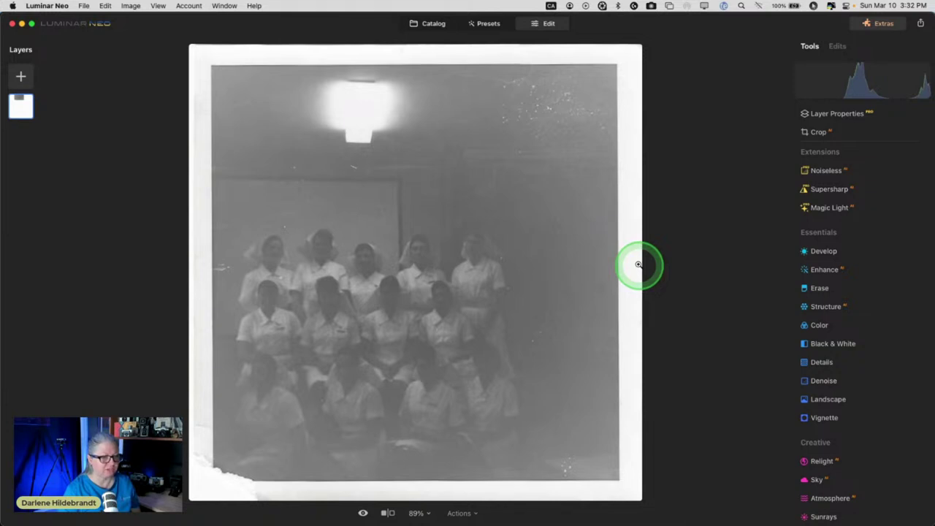
pyautogui.moveTo(923, 77)
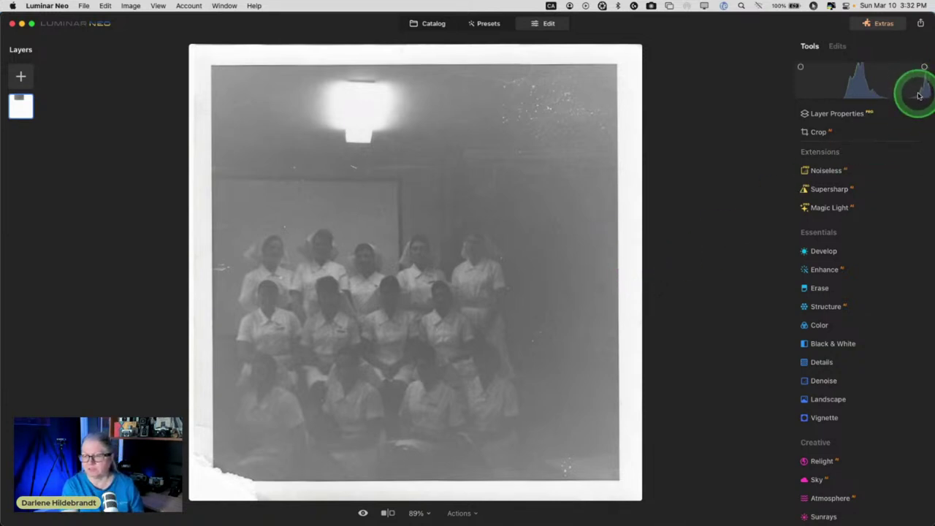
pyautogui.click(878, 139)
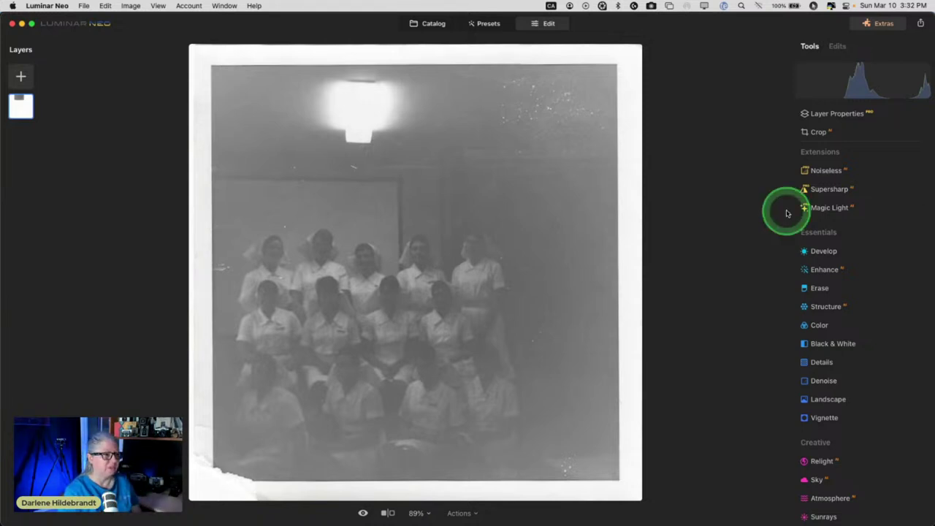
pyautogui.moveTo(925, 95)
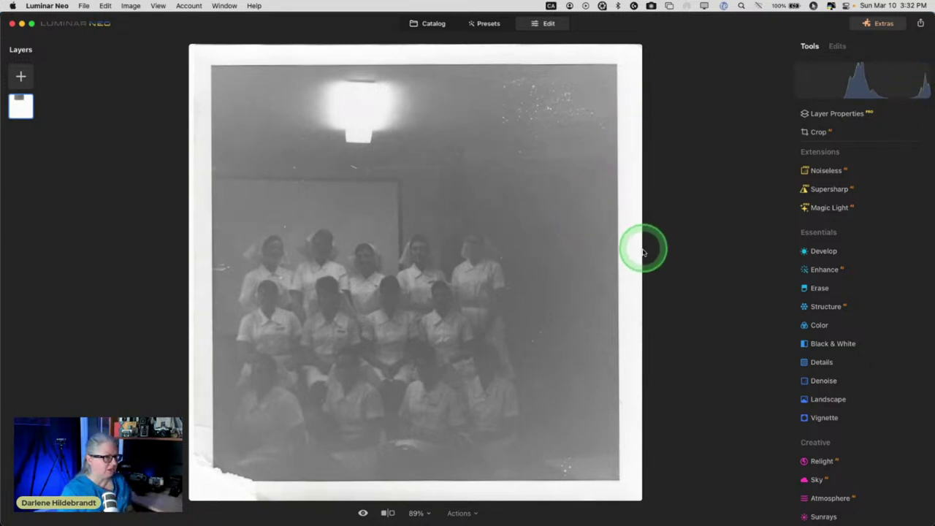
# Step: Show clipping warnings and pull the white and black points of the Develop curve inward to stretch the photo's tonal range
pyautogui.click(821, 251)
pyautogui.scroll(-5, 847, 293)
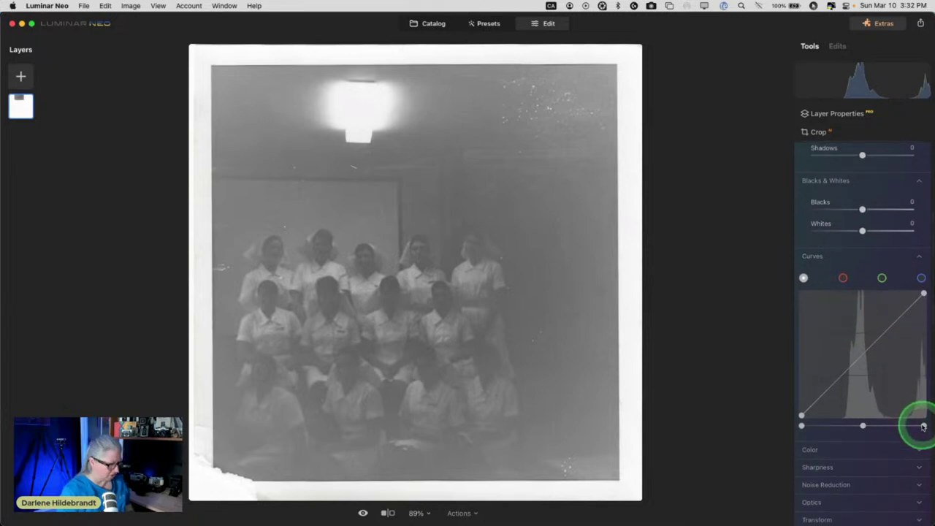
pyautogui.moveTo(923, 426); pyautogui.dragTo(923, 426)
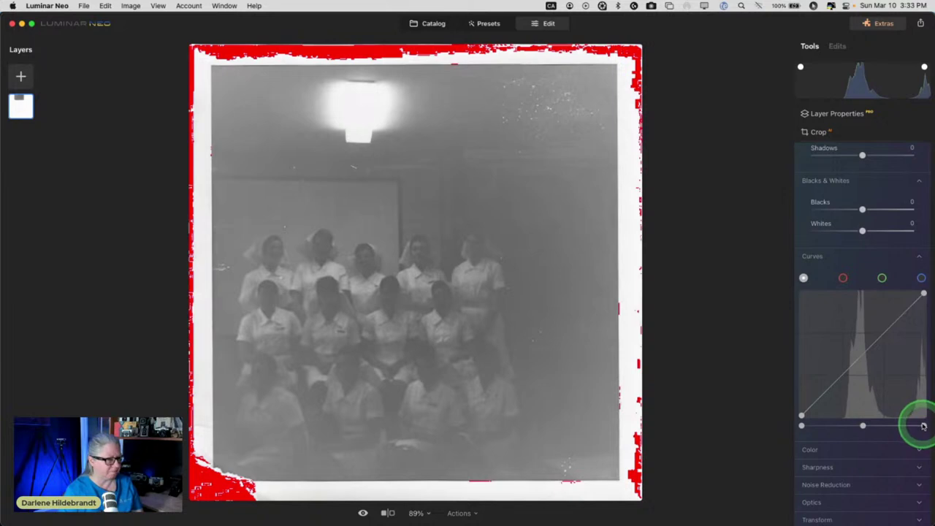
pyautogui.moveTo(920, 425); pyautogui.dragTo(912, 425)
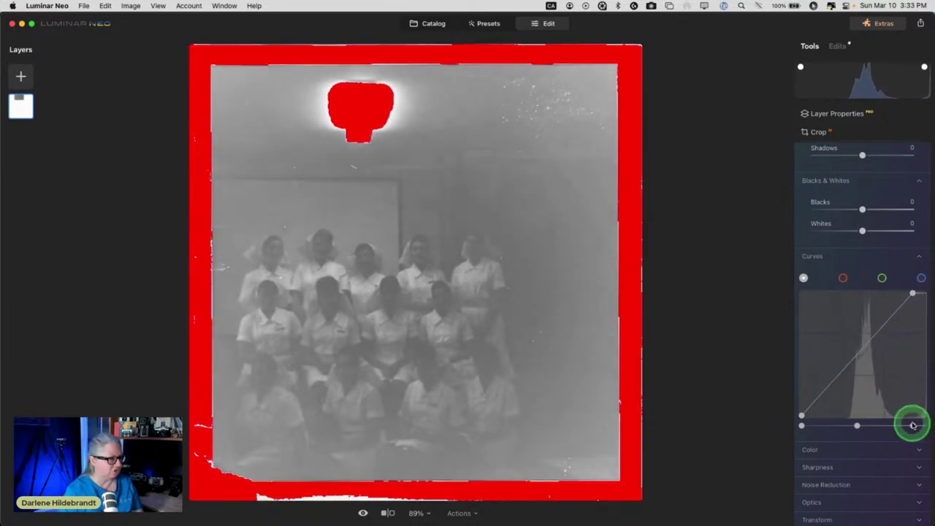
pyautogui.click(803, 425)
pyautogui.moveTo(802, 426); pyautogui.dragTo(813, 426)
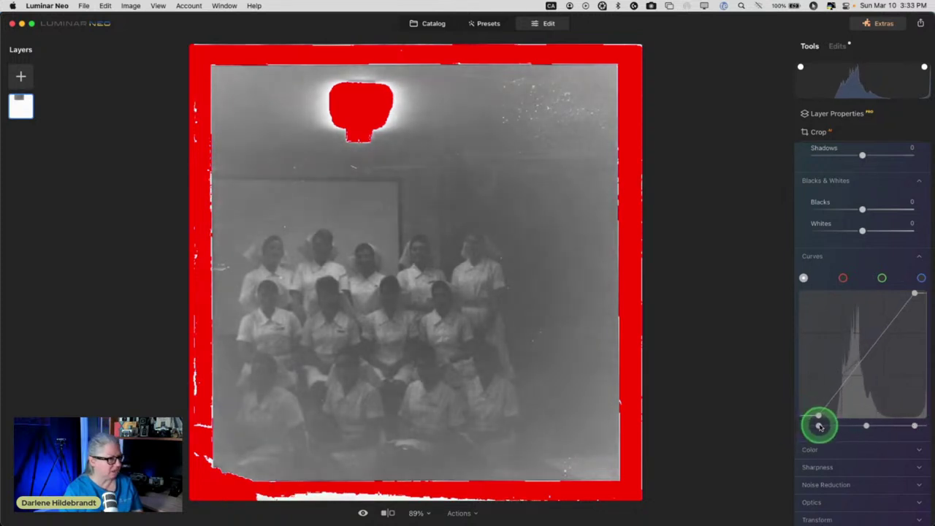
# Step: Try brightening the midtones by adding a raised middle point to the Develop curve
pyautogui.click(861, 282)
pyautogui.scroll(3, 862, 274)
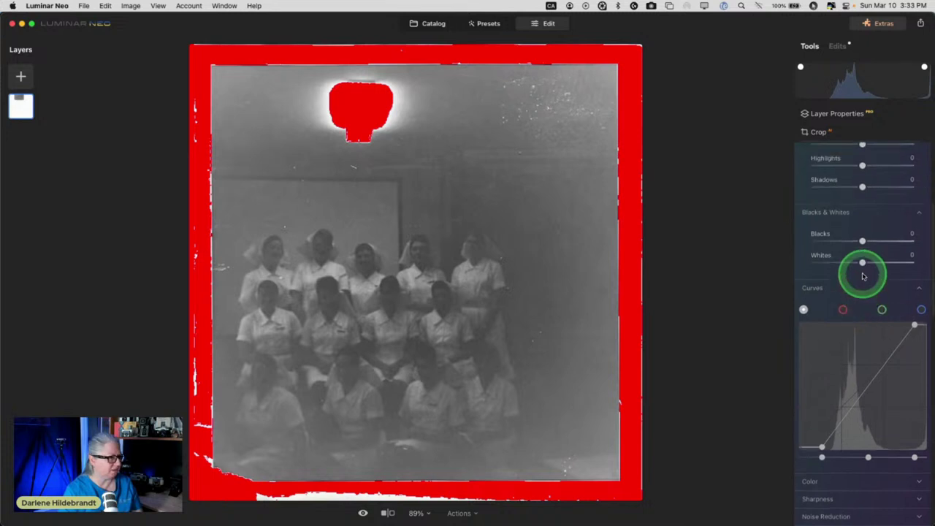
pyautogui.moveTo(869, 395); pyautogui.dragTo(858, 425)
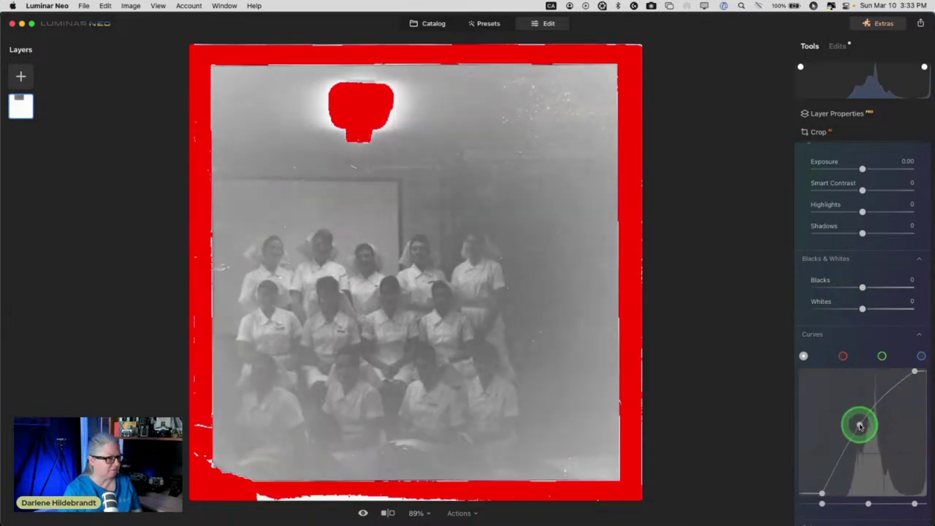
# Step: Hide the clipping warnings and set Exposure to 0.89 and Shadows to 46
pyautogui.moveTo(861, 169); pyautogui.dragTo(869, 169)
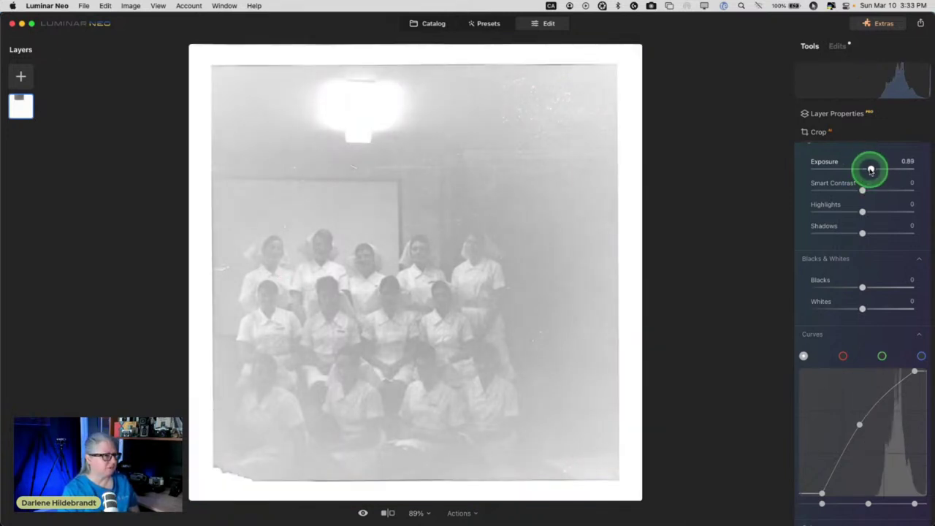
pyautogui.moveTo(870, 169); pyautogui.dragTo(868, 168)
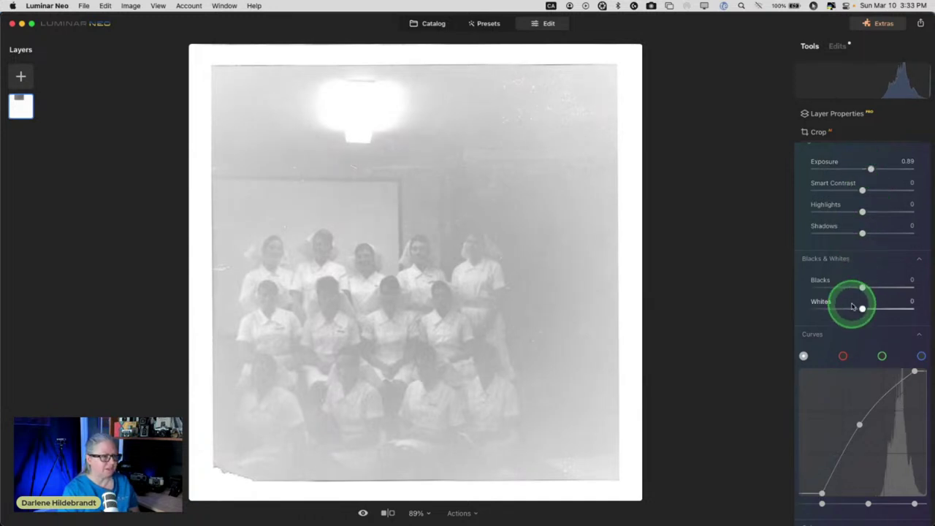
pyautogui.click(841, 450)
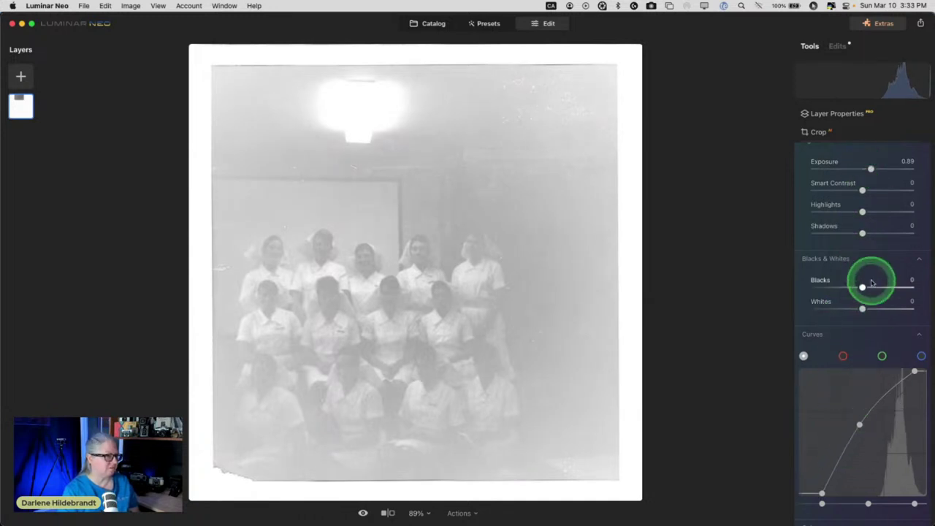
pyautogui.moveTo(884, 234); pyautogui.dragTo(881, 233)
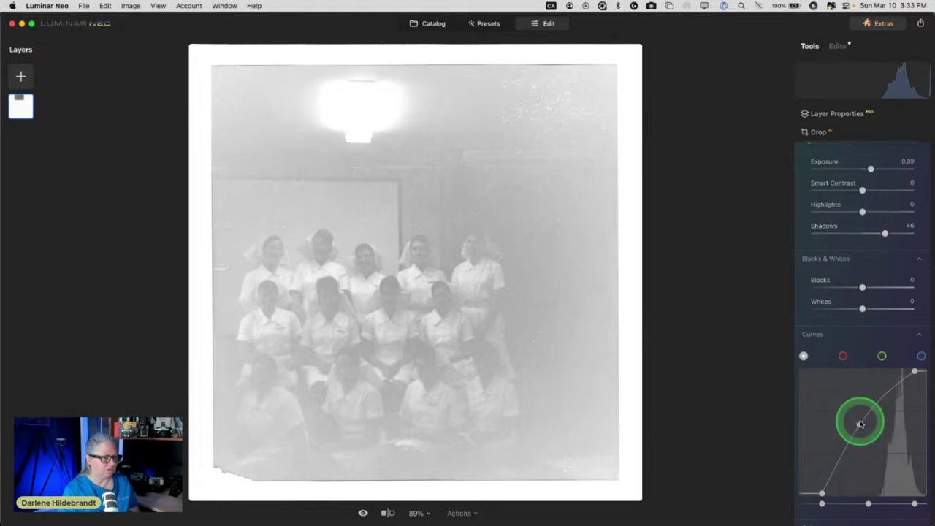
# Step: Remove the raised midtone point from the Develop curve and set Exposure to 1.45
pyautogui.doubleClick(858, 424)
pyautogui.moveTo(869, 168); pyautogui.dragTo(875, 168)
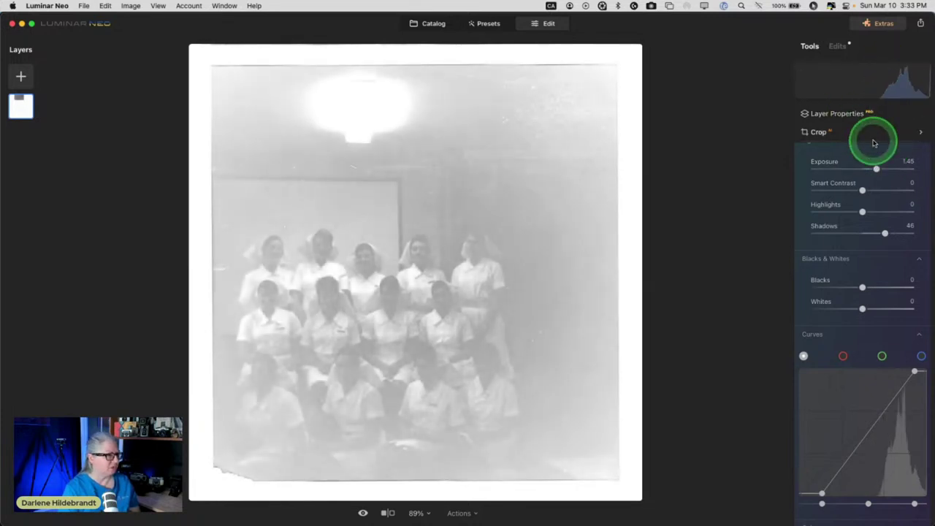
# Step: Add a control point in the lower part of the Develop curve and set Shadows to 65
pyautogui.click(850, 457)
pyautogui.click(884, 234)
pyautogui.moveTo(885, 236); pyautogui.dragTo(920, 232)
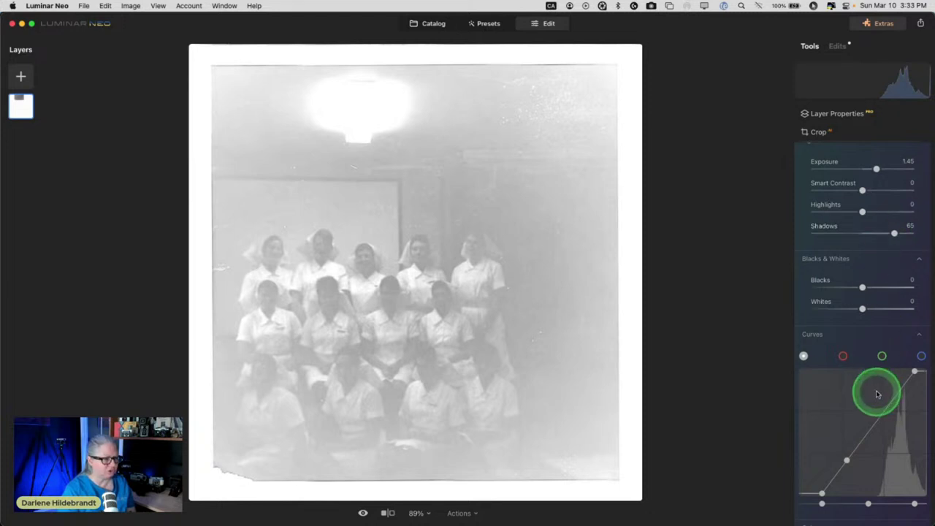
# Step: Add a middle and an upper control point to the Develop curve of the nurses' portrait and close Develop
pyautogui.moveTo(865, 436); pyautogui.dragTo(864, 429)
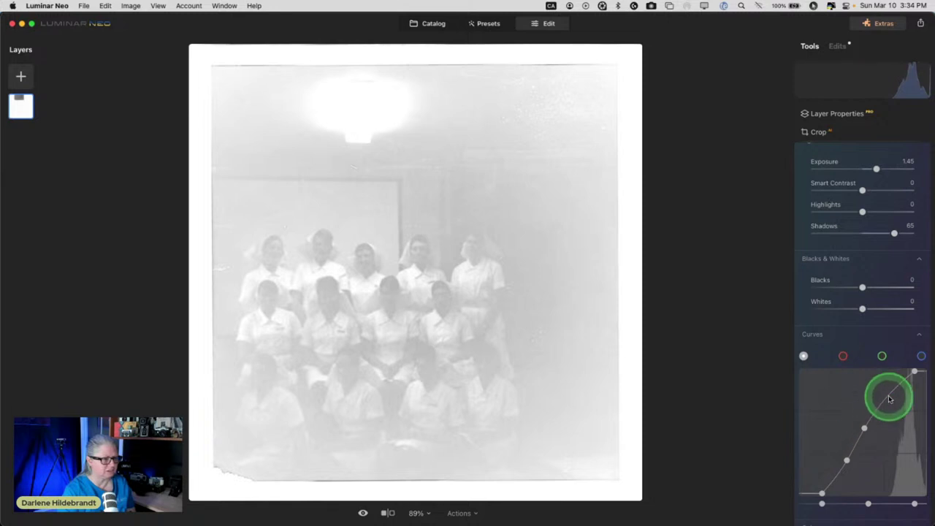
pyautogui.moveTo(885, 398); pyautogui.dragTo(891, 402)
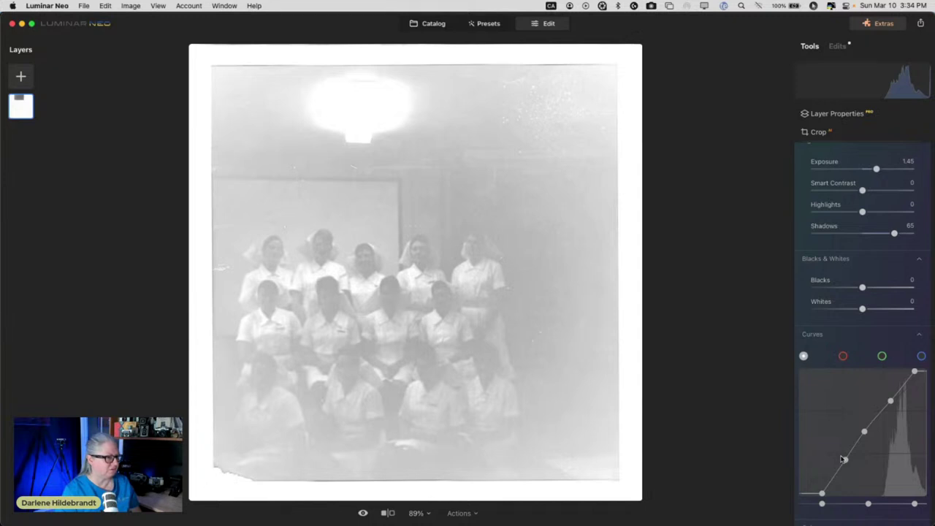
pyautogui.scroll(5, 845, 257)
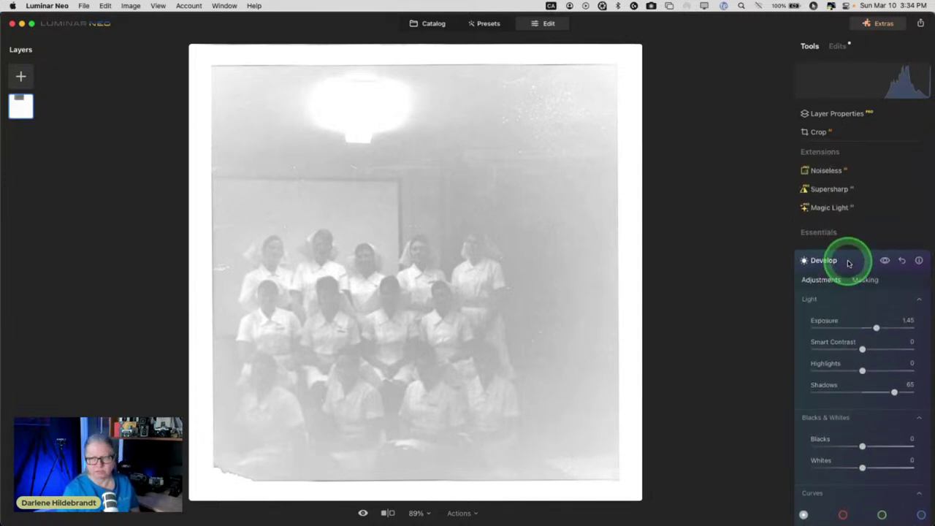
pyautogui.click(849, 261)
# Step: Check whether the Face adjustments are available for the nurses' portrait
pyautogui.scroll(-8, 849, 263)
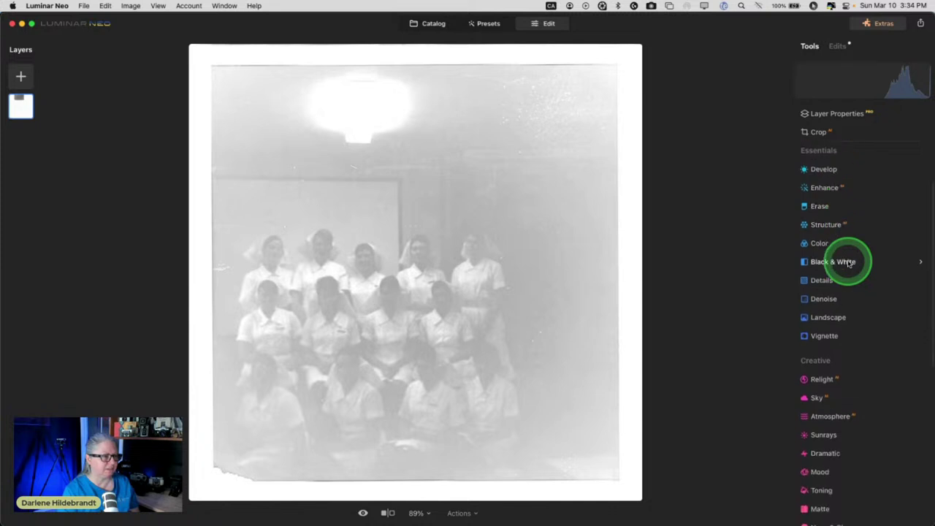
pyautogui.scroll(-5, 847, 263)
pyautogui.click(818, 365)
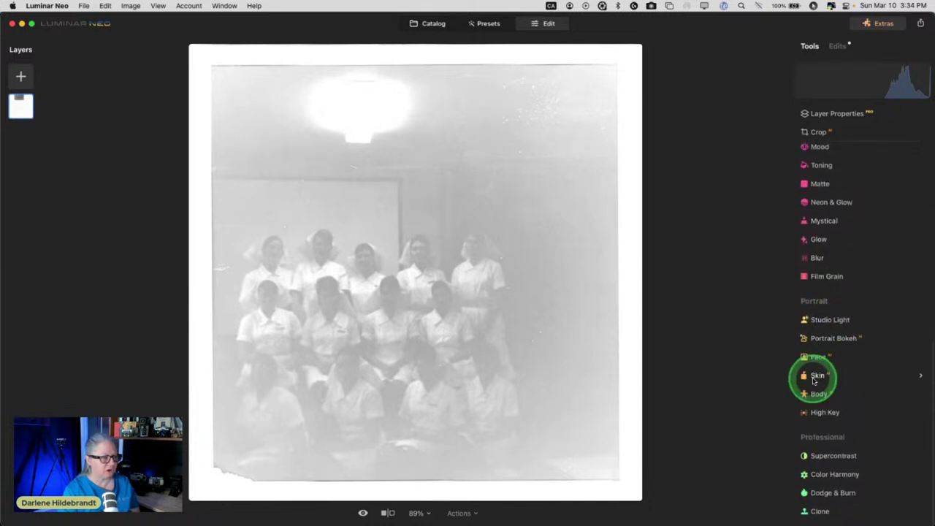
pyautogui.click(816, 336)
pyautogui.moveTo(817, 337); pyautogui.dragTo(709, 363)
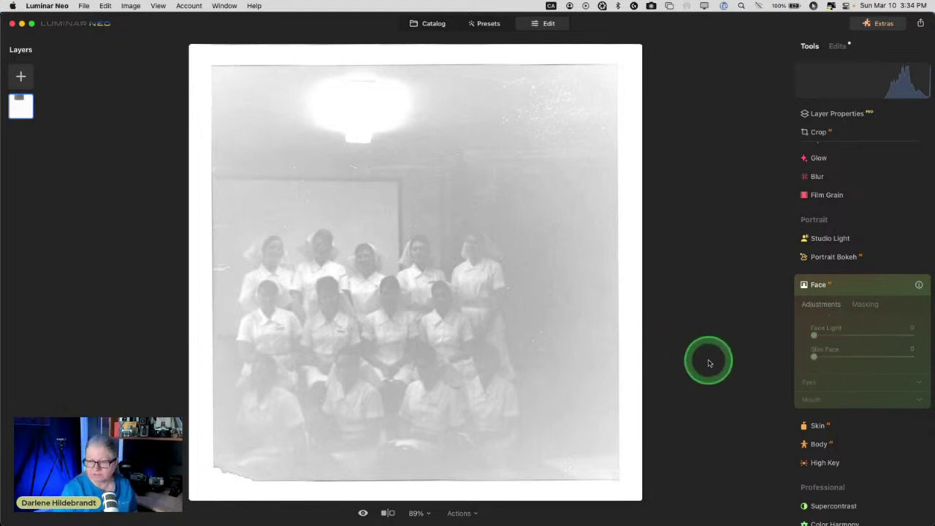
pyautogui.click(859, 286)
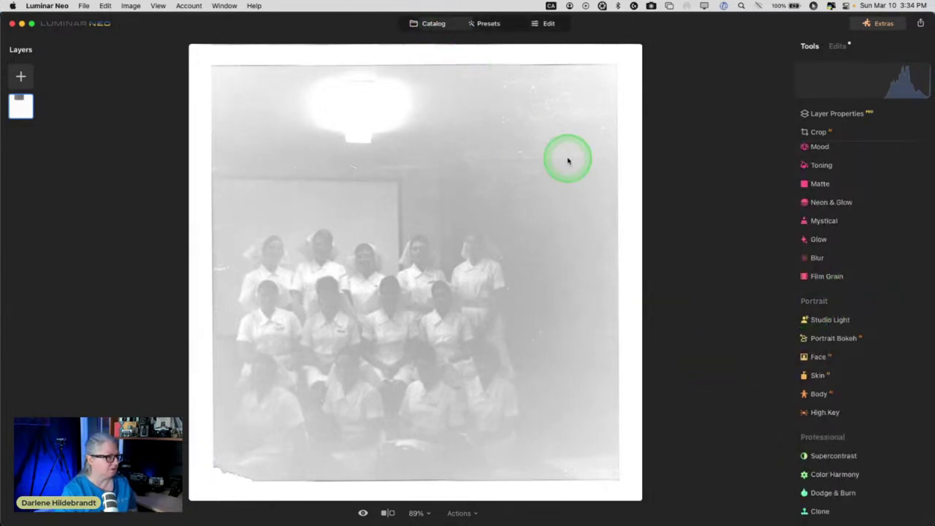
# Step: Return to the catalog and open the 1900 family photo for editing
pyautogui.press('g')
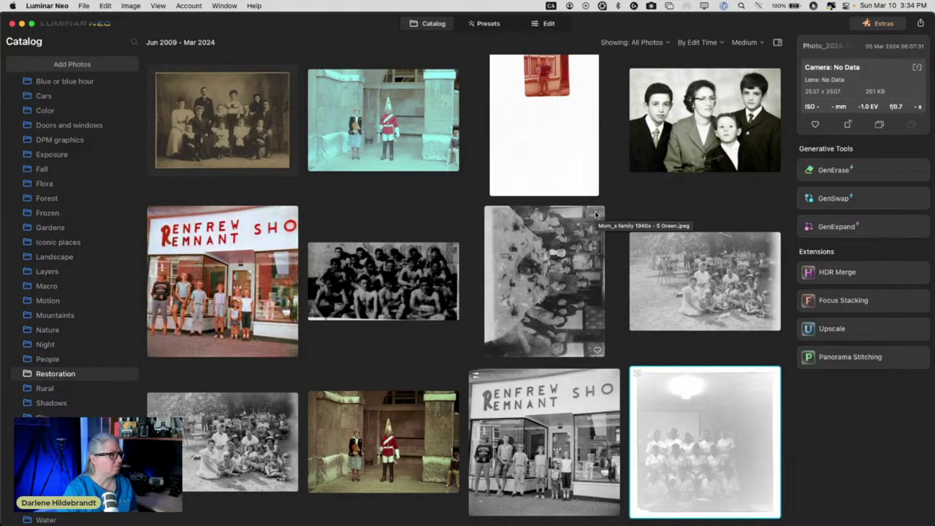
pyautogui.click(206, 119)
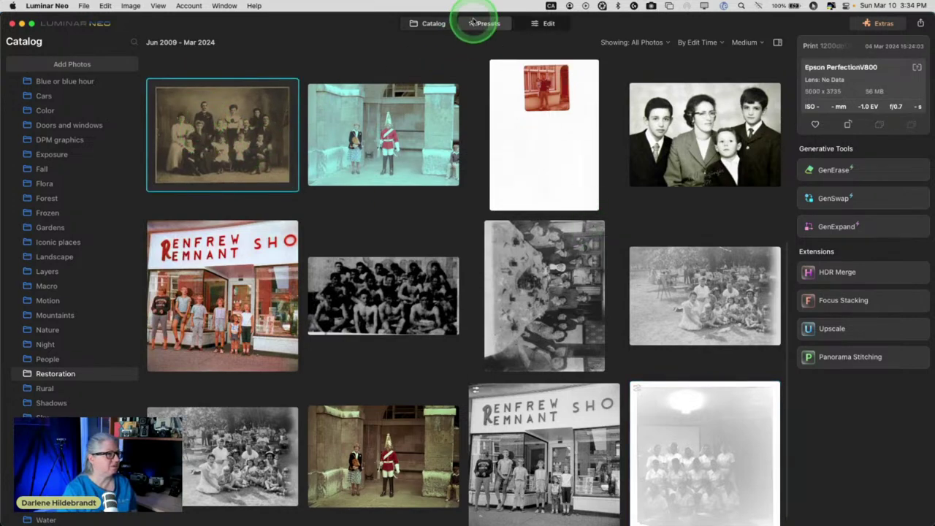
pyautogui.click(547, 24)
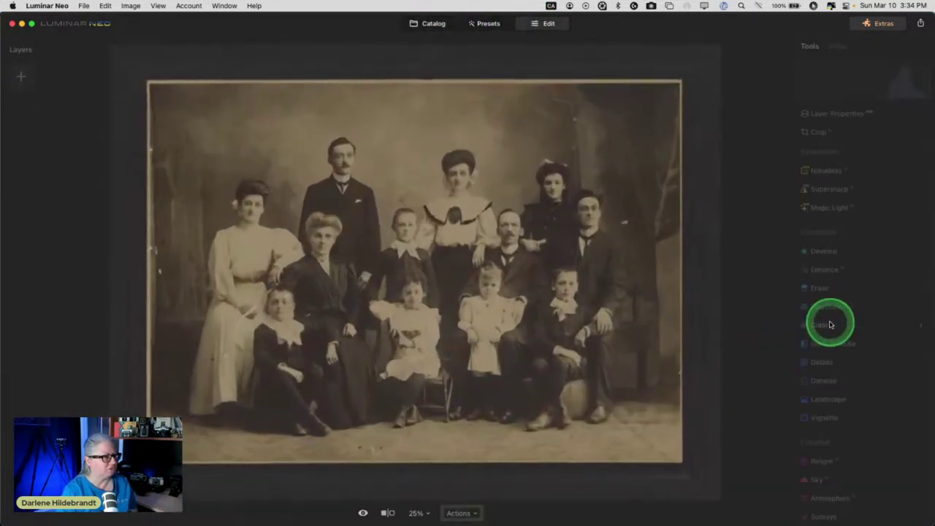
# Step: Try Face Light at 100 on the family photo and undo it
pyautogui.scroll(-10, 829, 324)
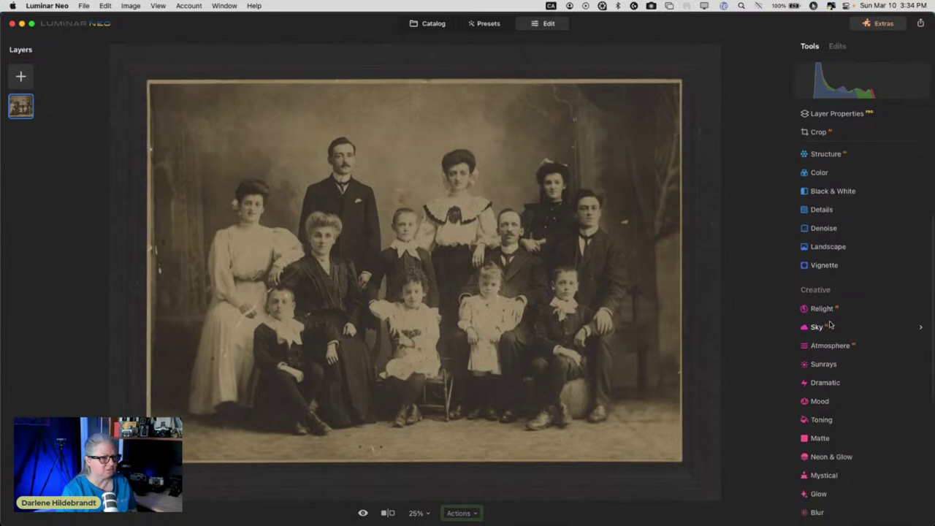
pyautogui.scroll(-4, 829, 324)
pyautogui.click(817, 374)
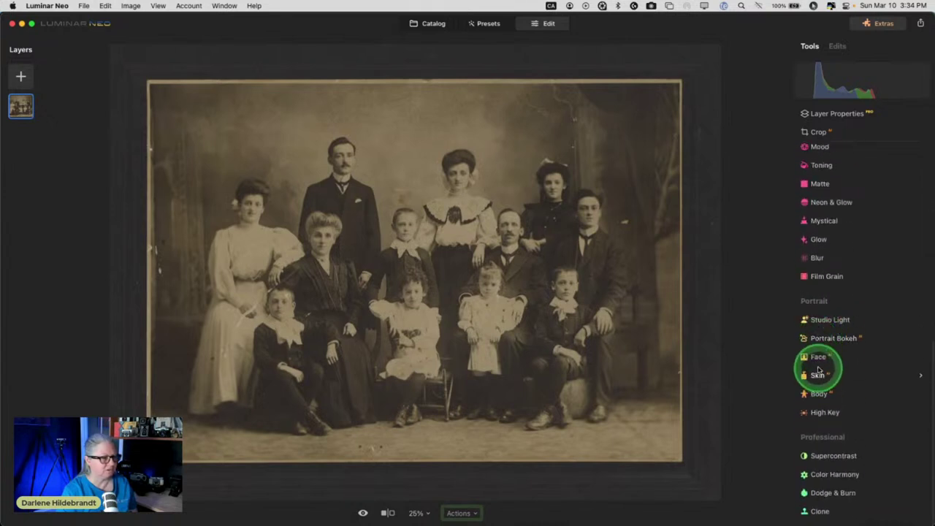
pyautogui.click(818, 357)
pyautogui.moveTo(814, 363); pyautogui.dragTo(913, 361)
pyautogui.click(795, 354)
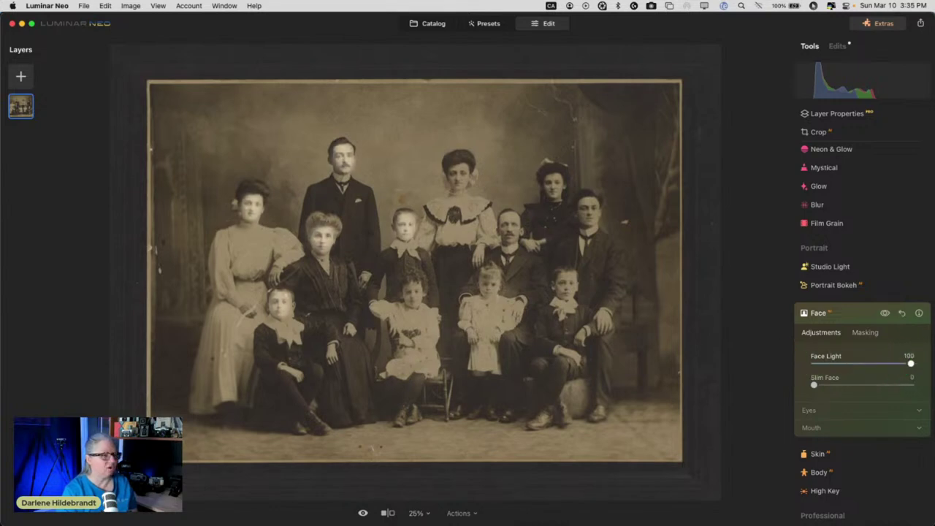
pyautogui.press('super+z')
pyautogui.click(800, 313)
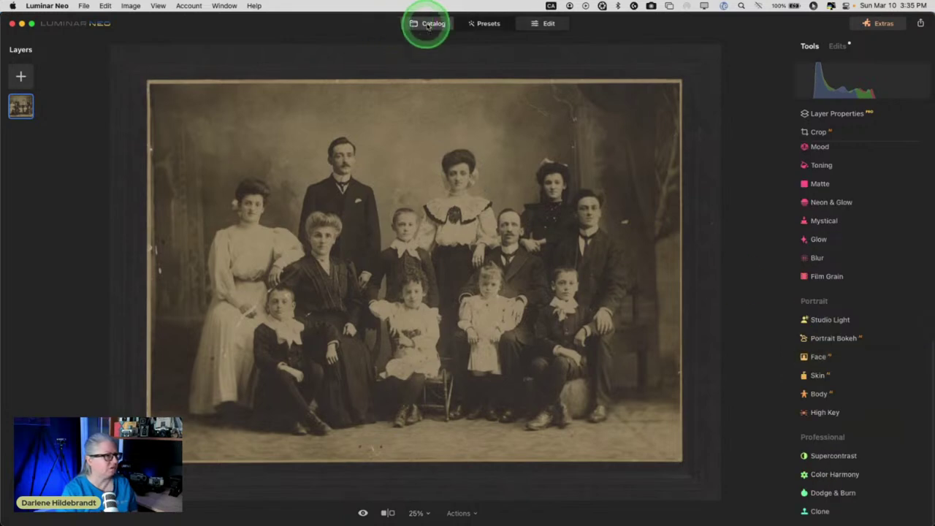
# Step: Return to the catalog and open the photo of the two little girls on a chair for editing
pyautogui.click(432, 24)
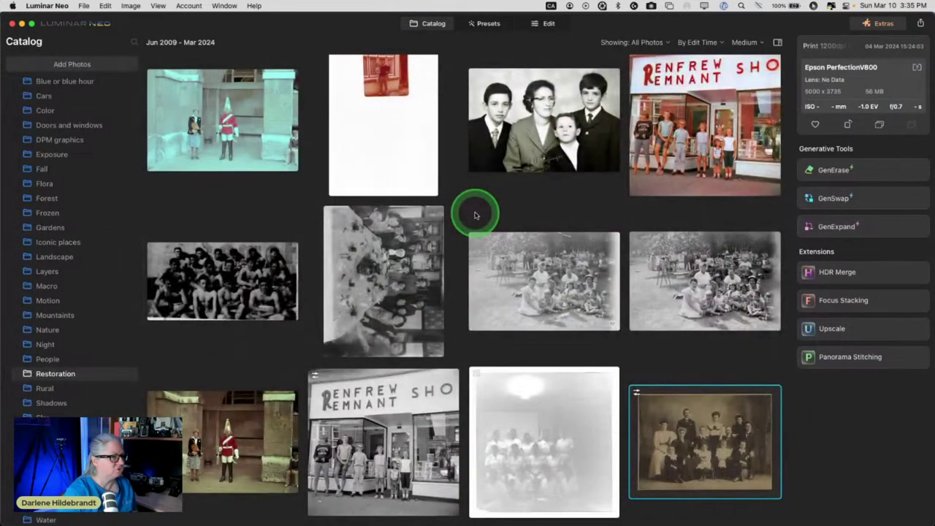
pyautogui.scroll(5, 475, 214)
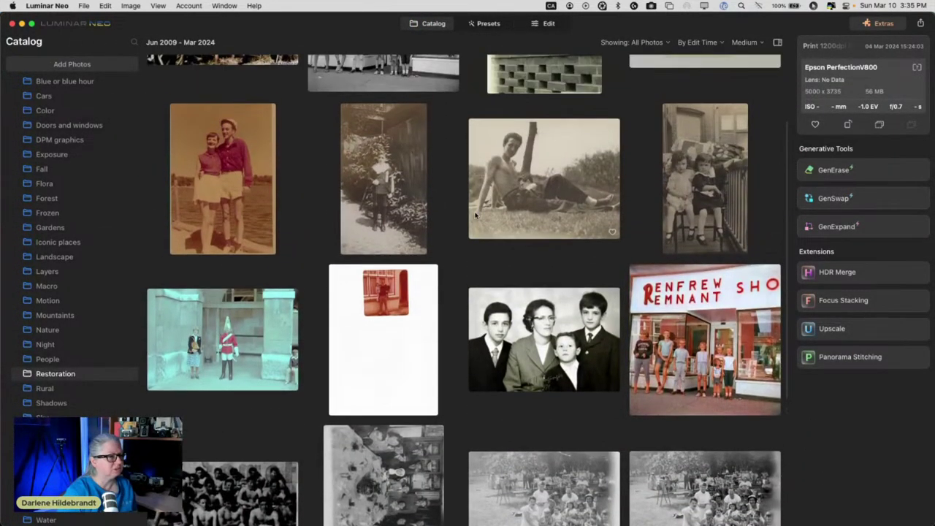
pyautogui.scroll(3, 475, 215)
pyautogui.click(682, 282)
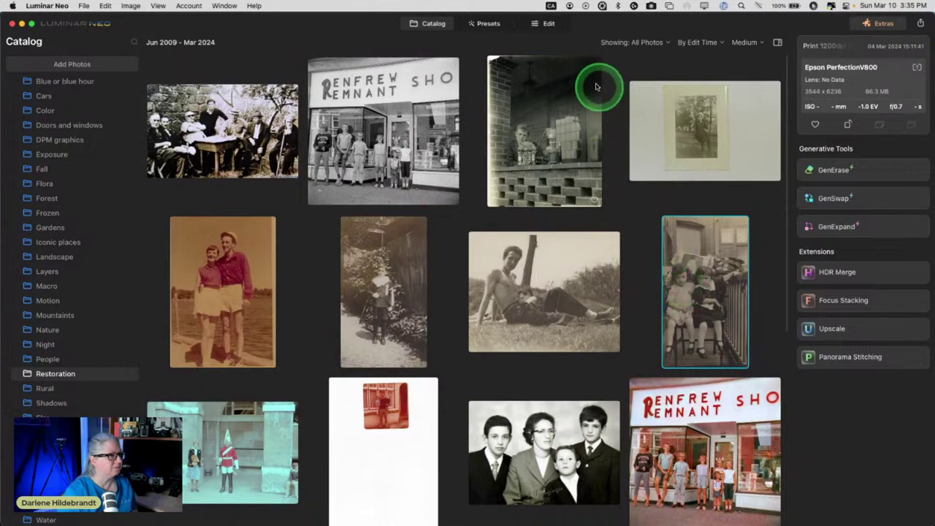
pyautogui.click(549, 25)
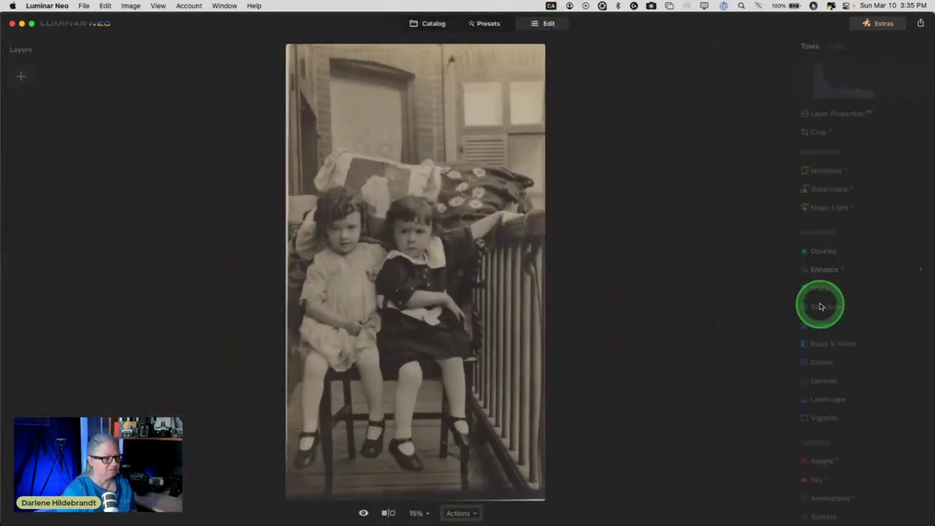
# Step: Brighten the two girls' faces by setting Face Light to 50 in the Face tool
pyautogui.scroll(-8, 840, 274)
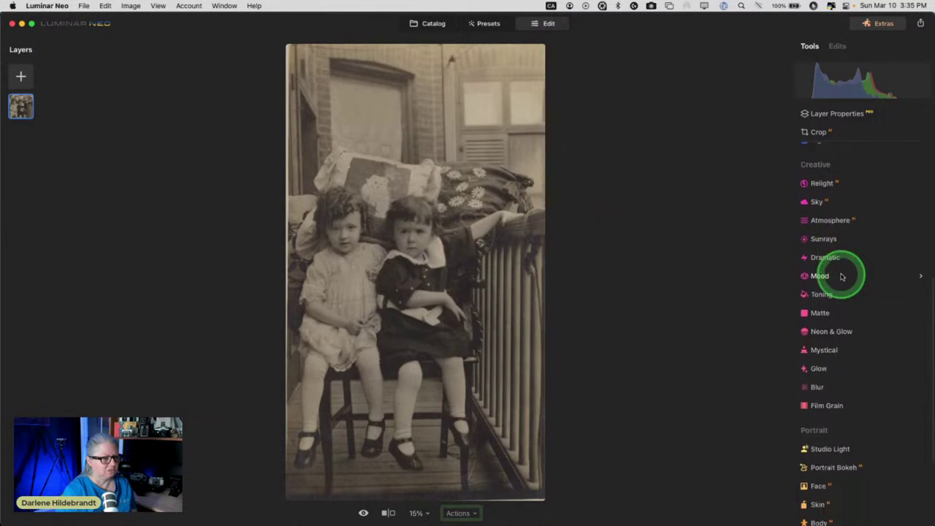
pyautogui.scroll(-4, 842, 276)
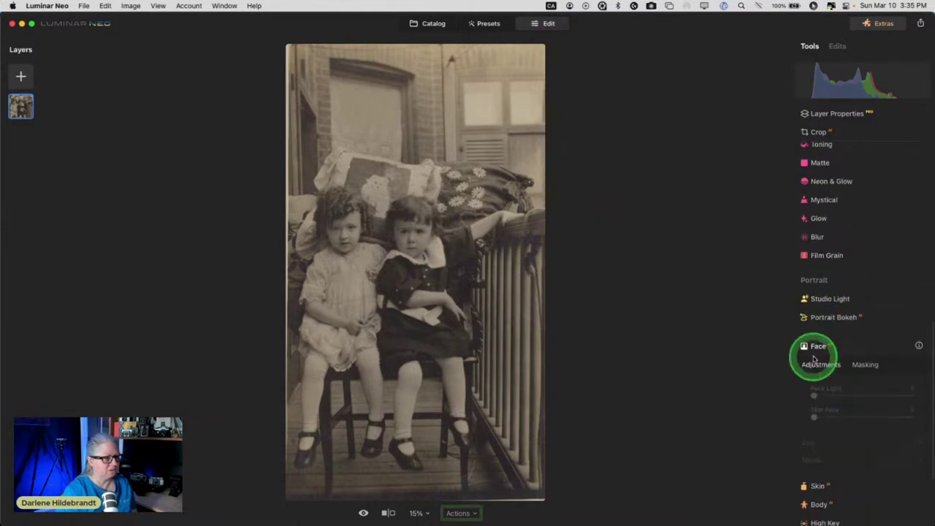
pyautogui.click(815, 357)
pyautogui.moveTo(814, 286); pyautogui.dragTo(861, 284)
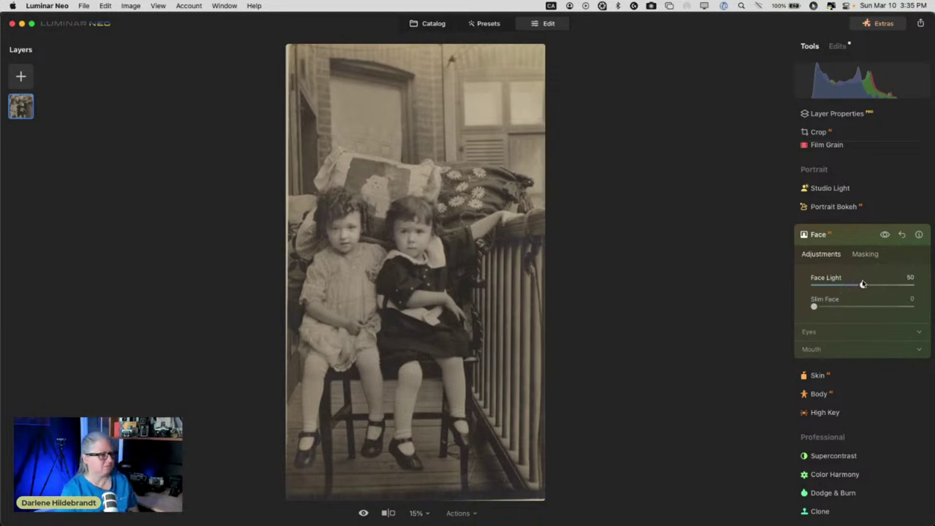
pyautogui.click(836, 237)
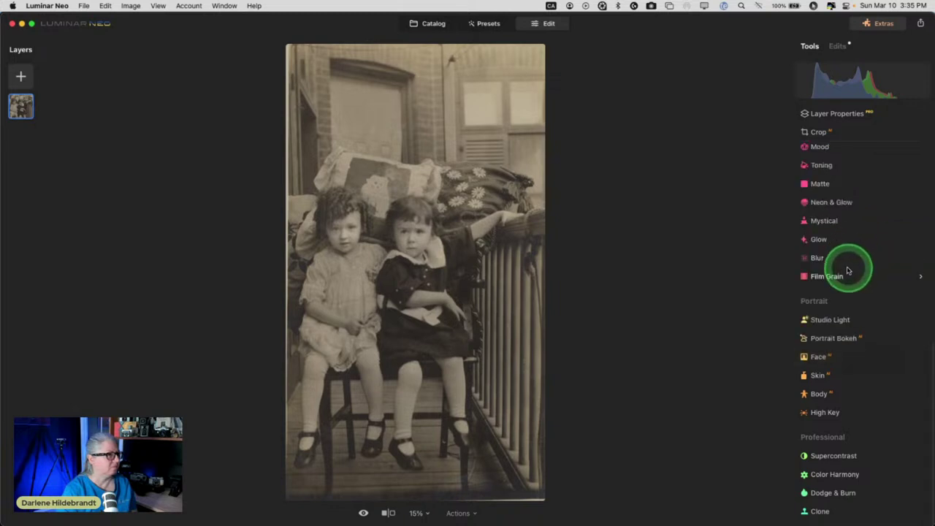
# Step: Straighten the girls' photo with a slight counterclockwise rotation in Crop, refine the angle once more and apply it
pyautogui.click(845, 140)
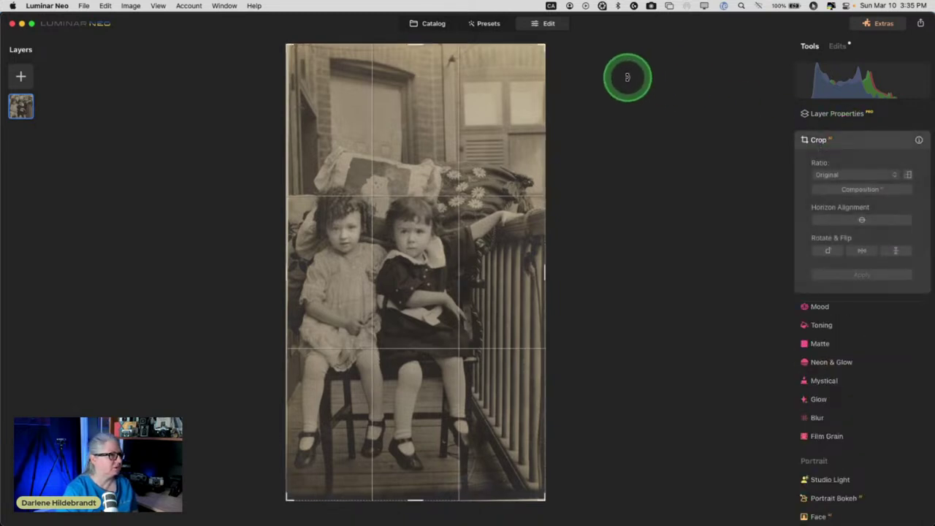
pyautogui.moveTo(628, 77); pyautogui.dragTo(625, 76)
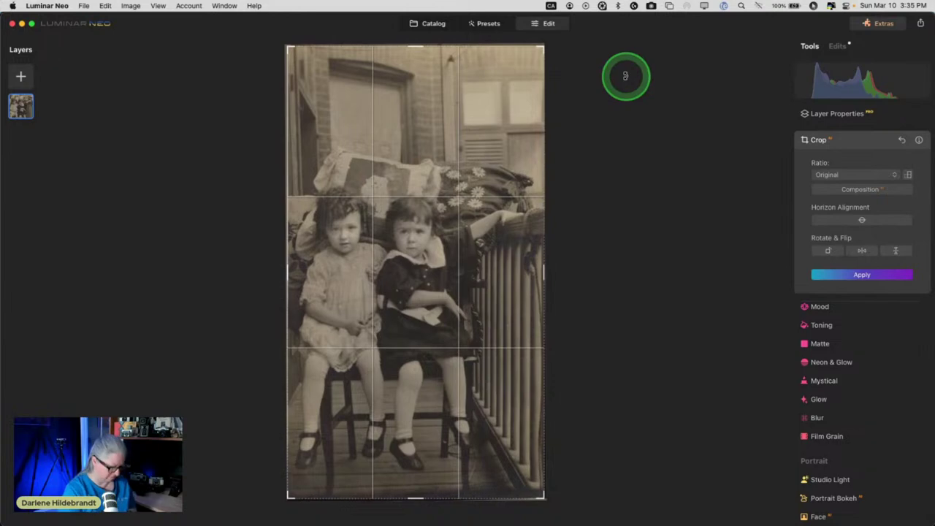
pyautogui.press('Return')
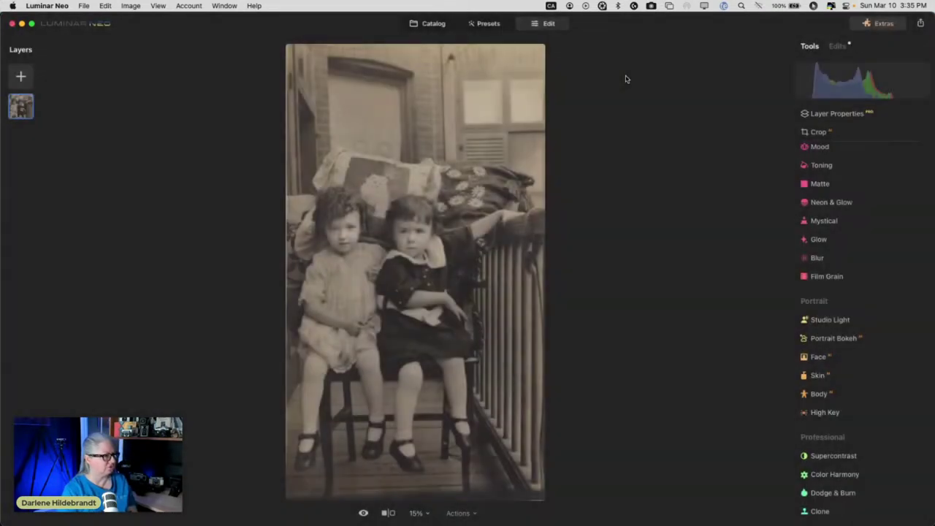
pyautogui.click(815, 131)
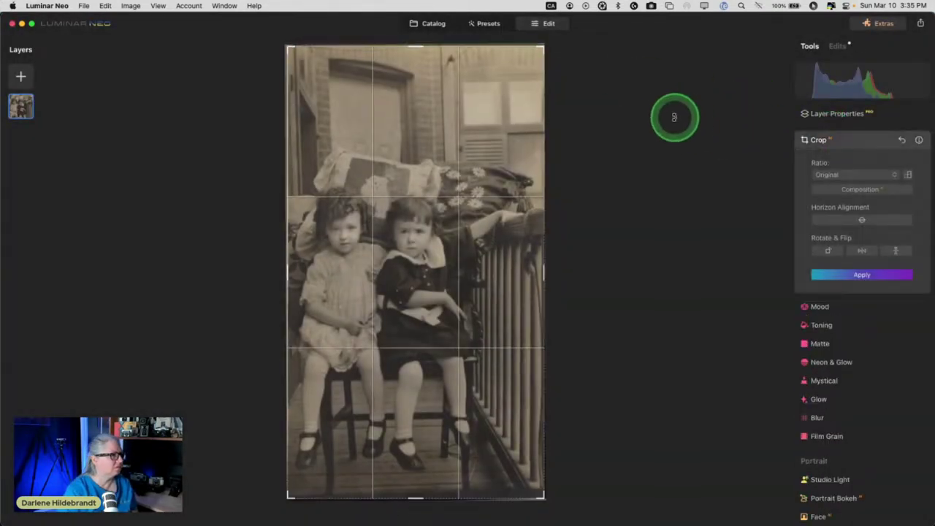
pyautogui.moveTo(670, 112); pyautogui.dragTo(669, 111)
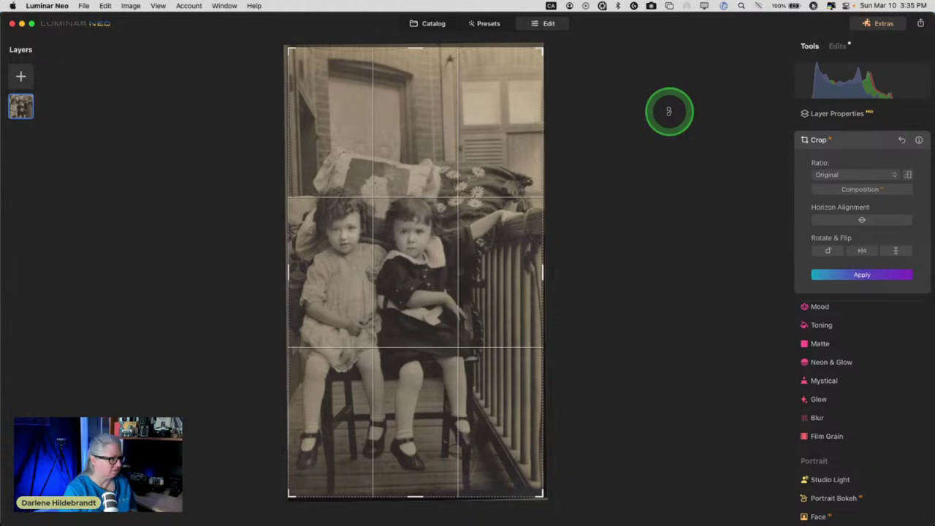
pyautogui.press('Return')
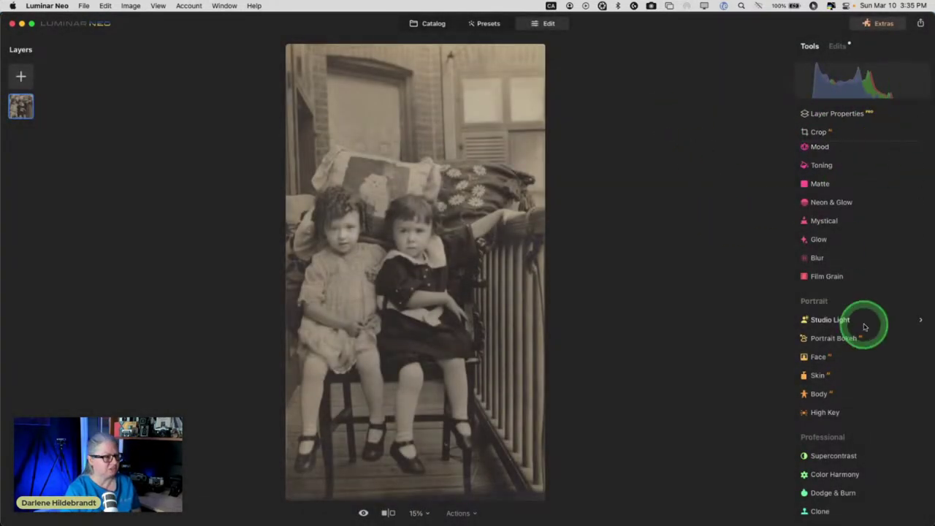
# Step: Move the white point and black point of the Develop curve inward to the ends of the histogram
pyautogui.scroll(5, 864, 327)
pyautogui.scroll(5, 863, 328)
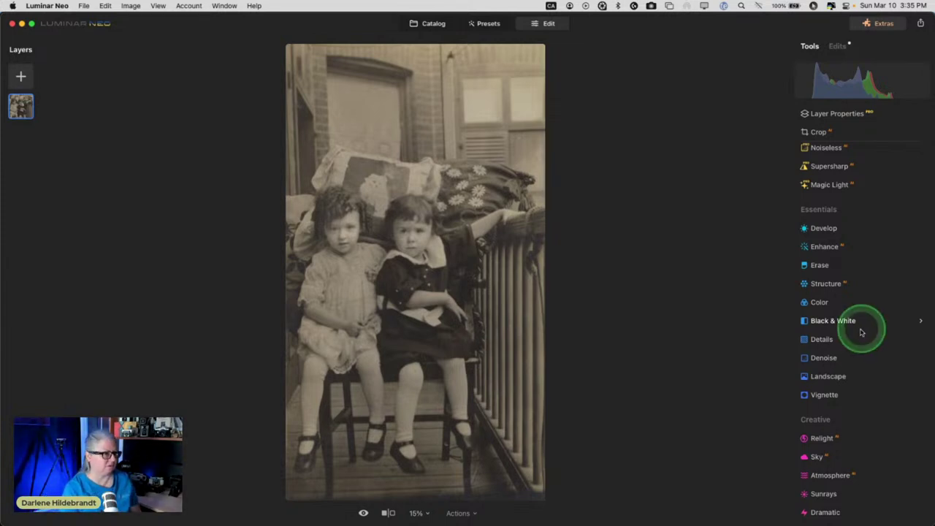
pyautogui.click(824, 229)
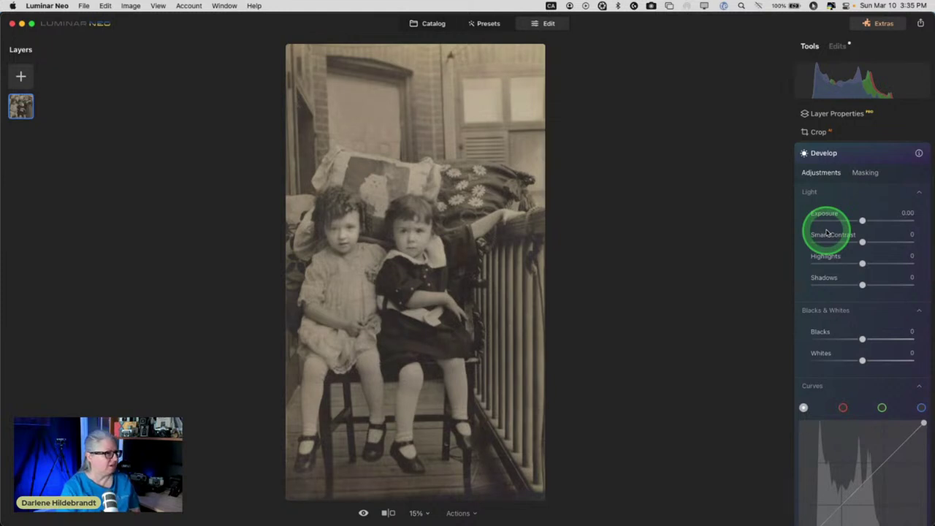
pyautogui.scroll(-3, 827, 233)
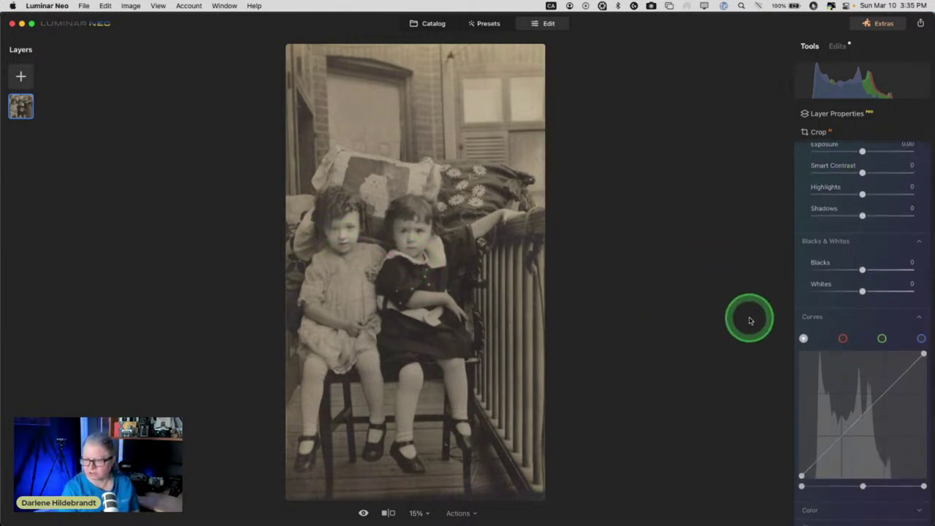
pyautogui.scroll(-1, 893, 358)
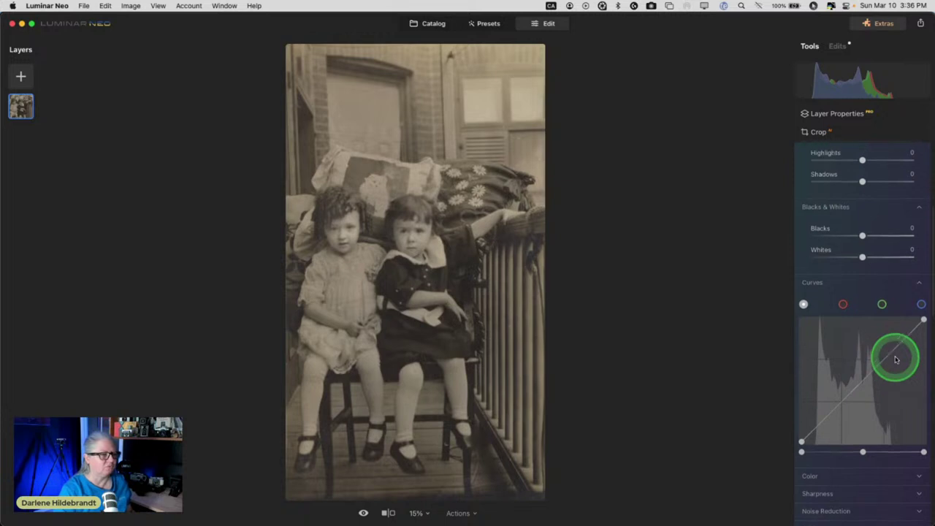
pyautogui.moveTo(924, 464); pyautogui.dragTo(912, 464)
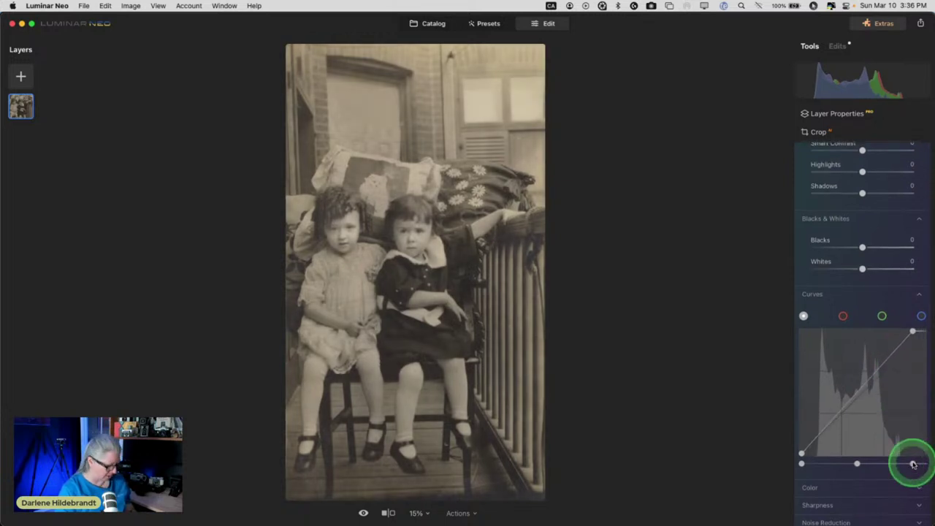
pyautogui.moveTo(912, 464); pyautogui.dragTo(891, 463)
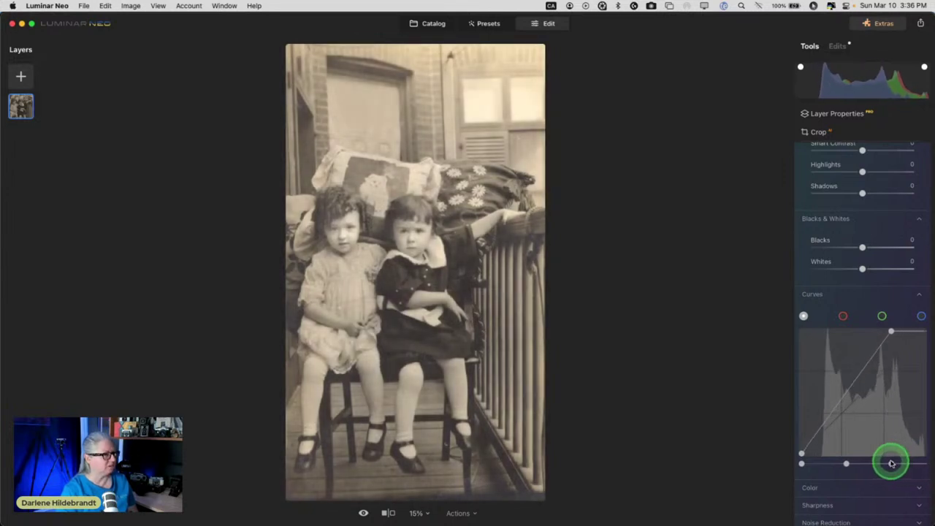
pyautogui.moveTo(801, 463); pyautogui.dragTo(815, 464)
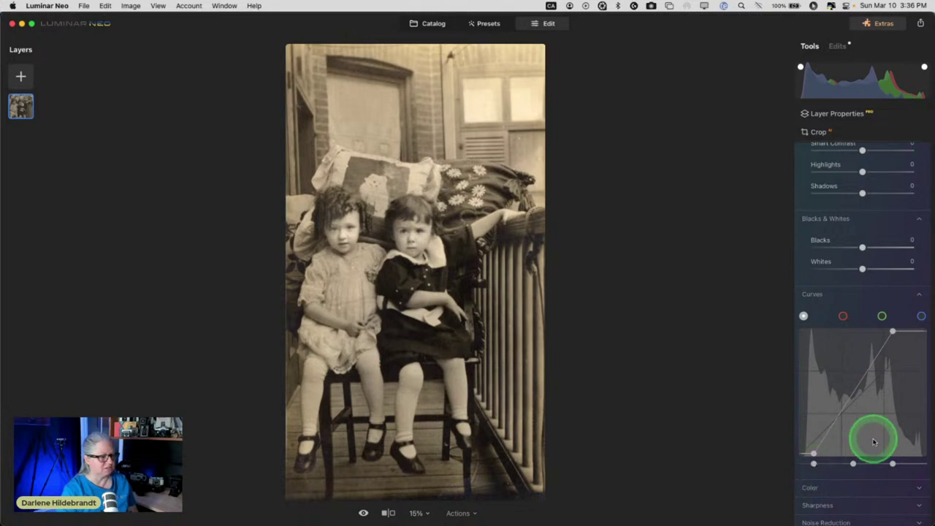
# Step: Set Develop Exposure to 0.27 and Highlights to -16, easing the curve's white point slightly outward to avoid clipping in the windows
pyautogui.moveTo(890, 464); pyautogui.dragTo(885, 464)
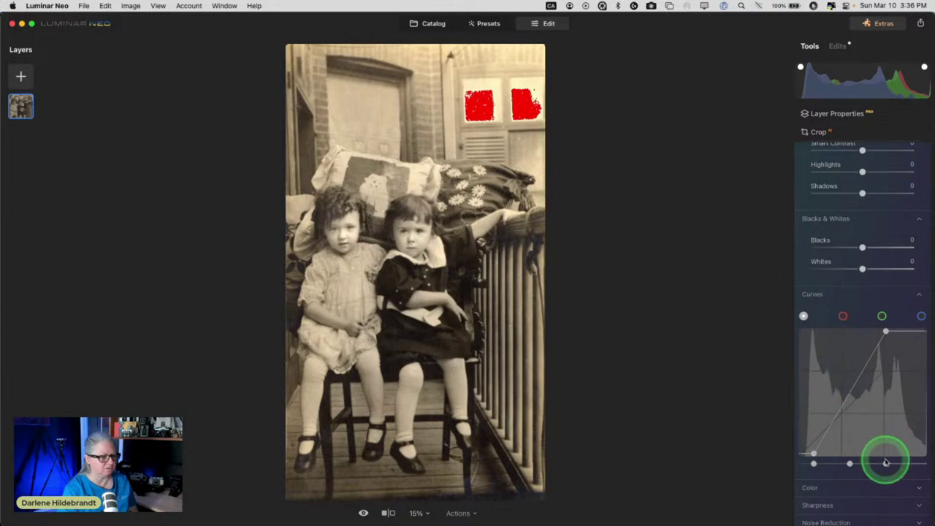
pyautogui.moveTo(885, 464); pyautogui.dragTo(892, 464)
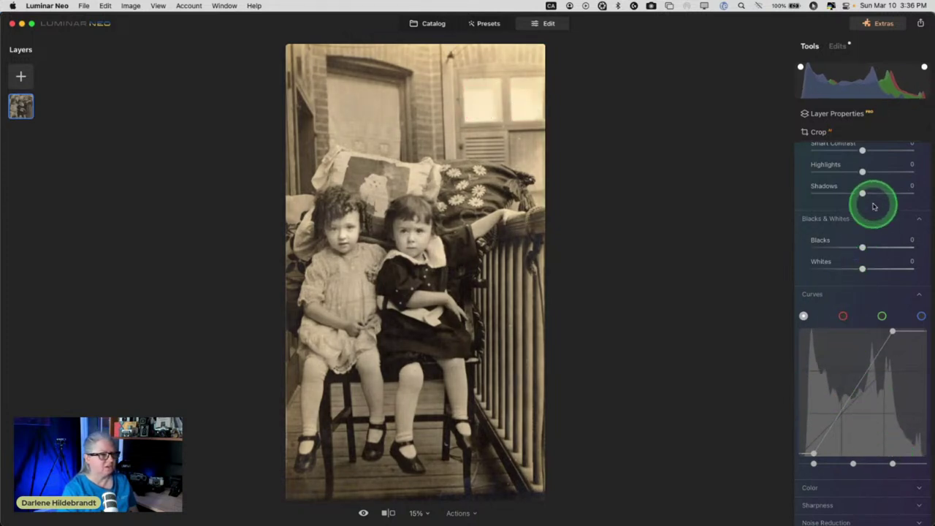
pyautogui.scroll(3, 870, 172)
pyautogui.scroll(2, 870, 175)
pyautogui.moveTo(863, 179); pyautogui.dragTo(865, 179)
pyautogui.moveTo(862, 221); pyautogui.dragTo(854, 223)
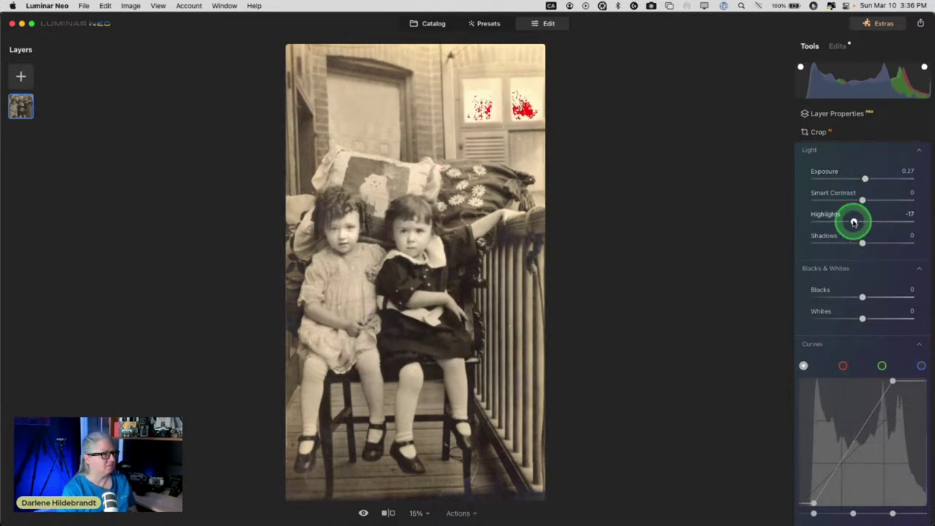
pyautogui.scroll(-2, 855, 219)
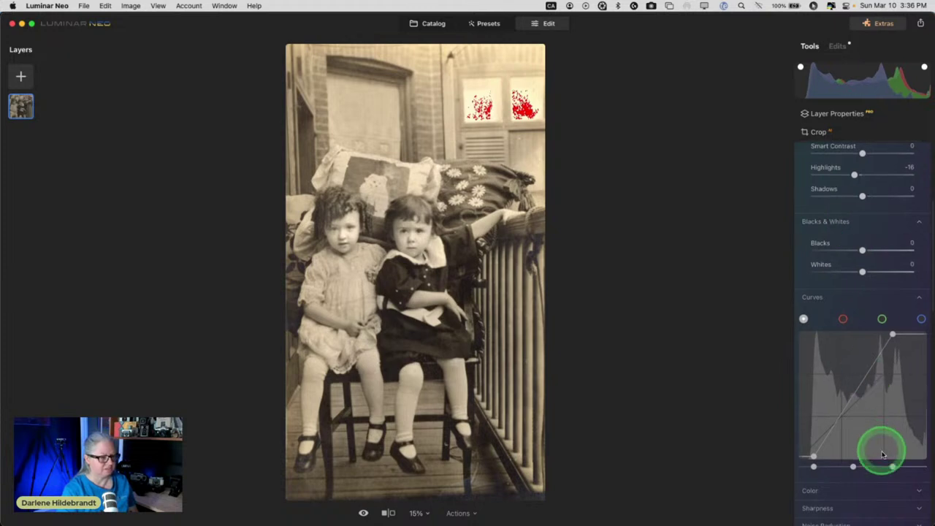
pyautogui.moveTo(892, 467); pyautogui.dragTo(896, 468)
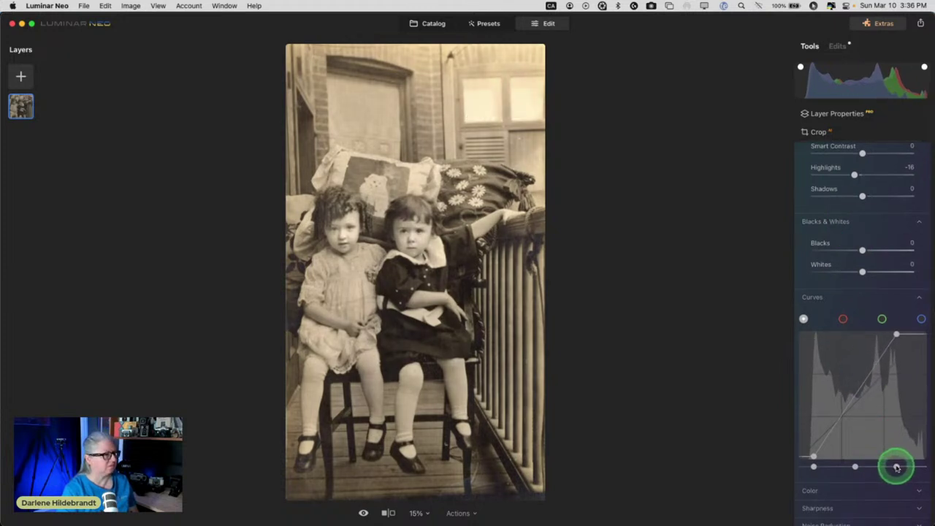
pyautogui.scroll(5, 862, 313)
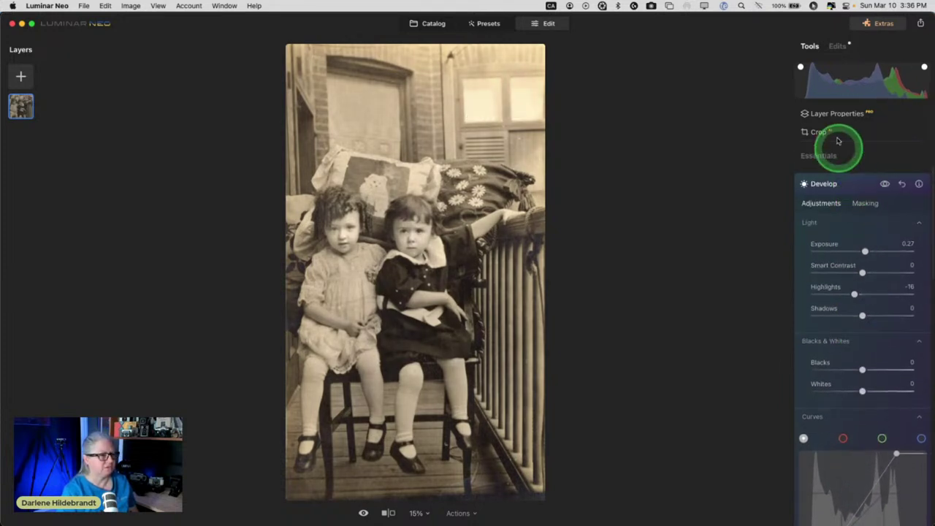
# Step: Remove the Face adjustment from the photo's applied edits, keeping the Develop adjustment
pyautogui.click(843, 166)
pyautogui.click(837, 46)
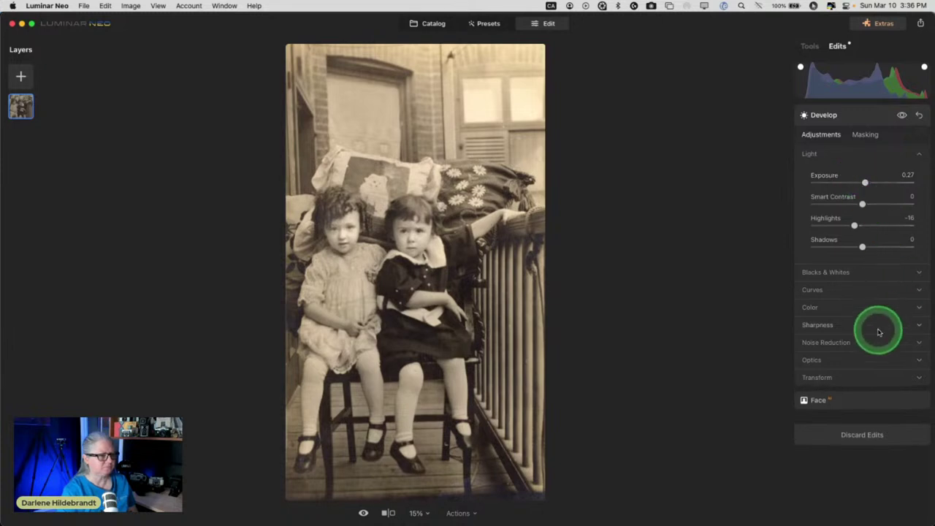
pyautogui.click(919, 117)
pyautogui.press('super+z')
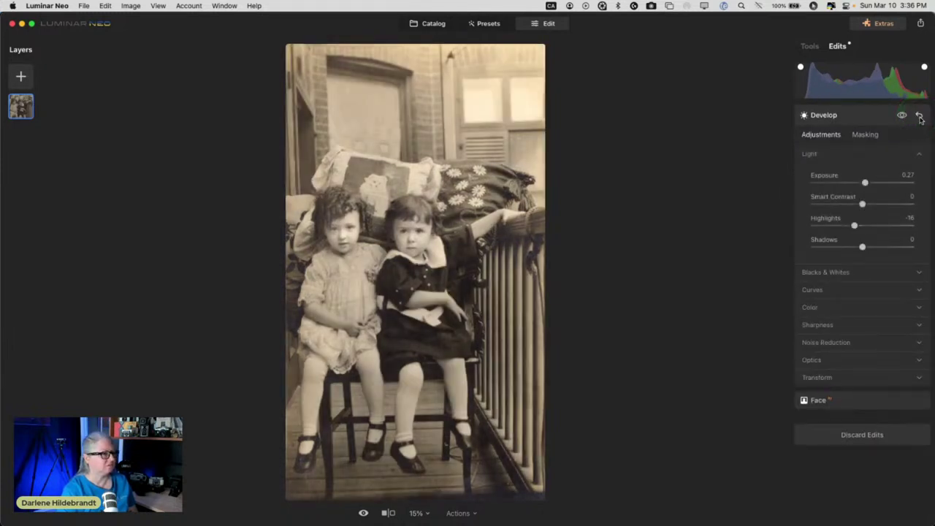
pyautogui.click(919, 116)
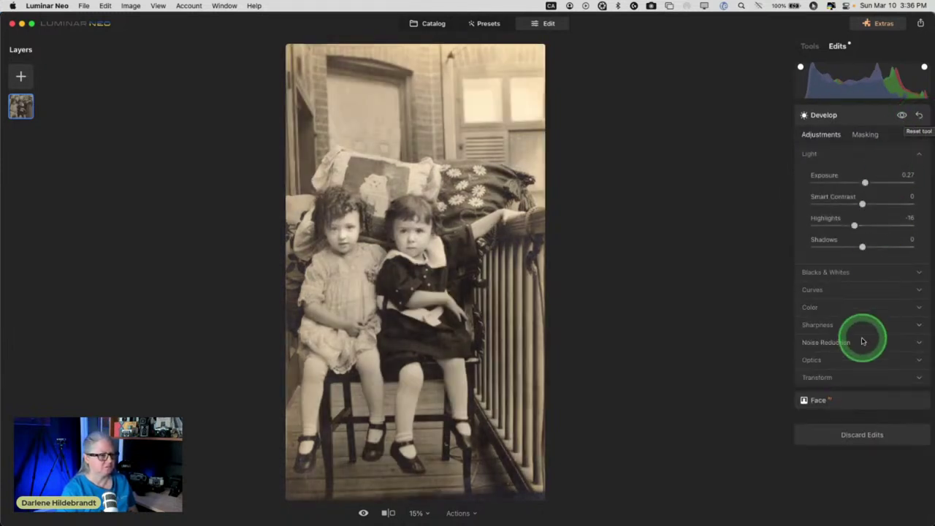
pyautogui.click(864, 406)
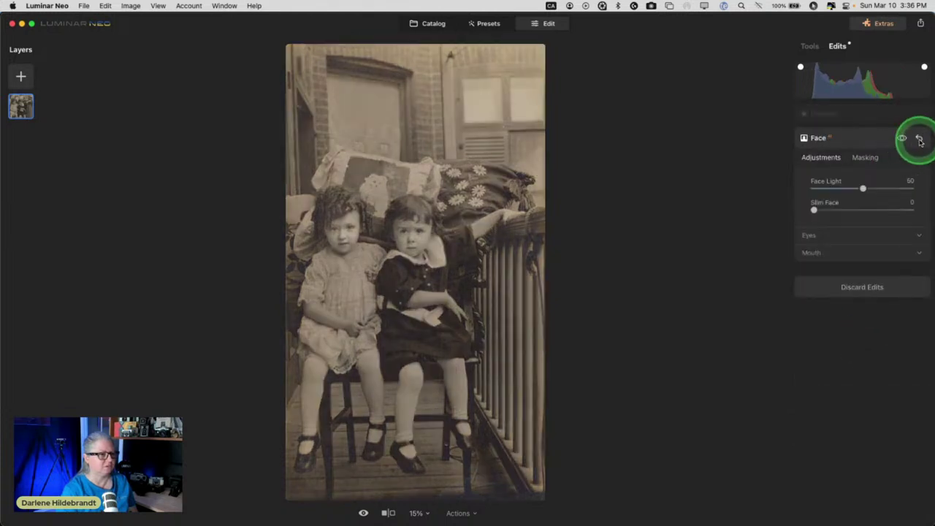
pyautogui.click(917, 139)
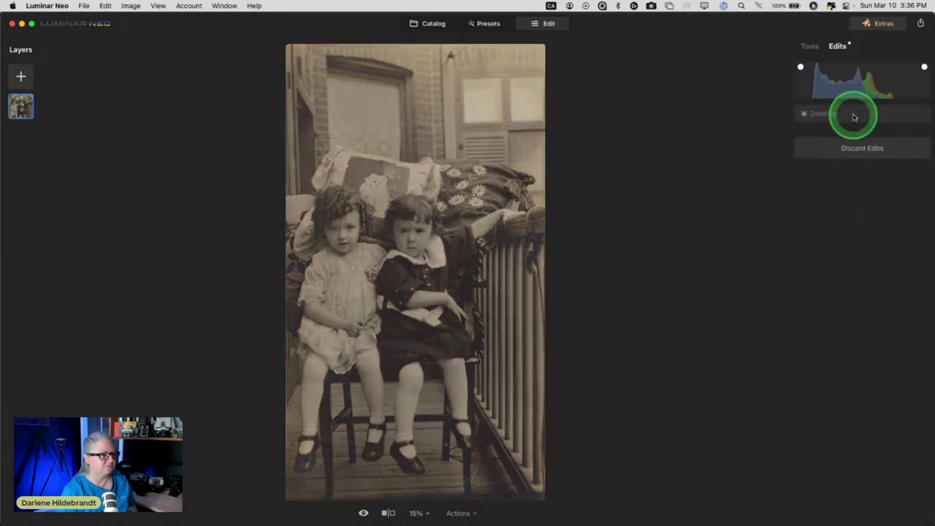
# Step: Raise Develop Exposure to 0.57, move the curve's black point further inward and its white point further outward
pyautogui.click(851, 117)
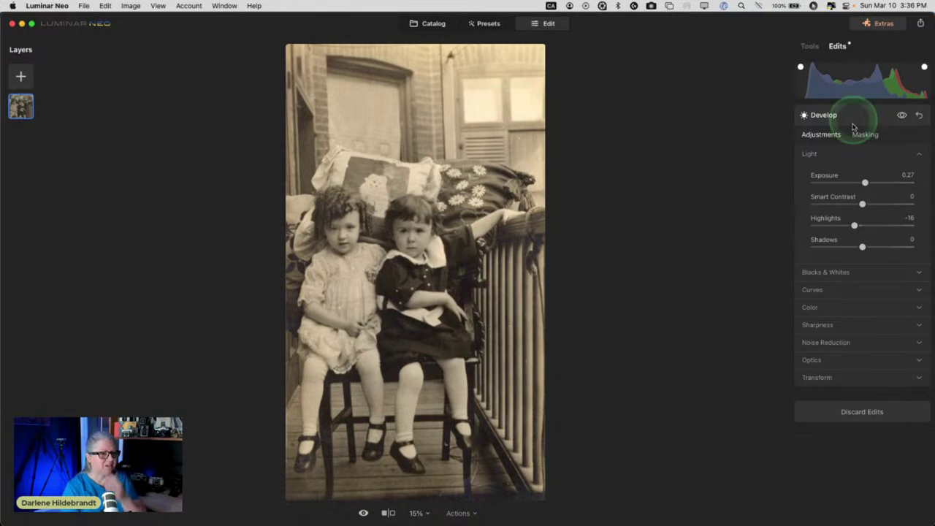
pyautogui.click(814, 289)
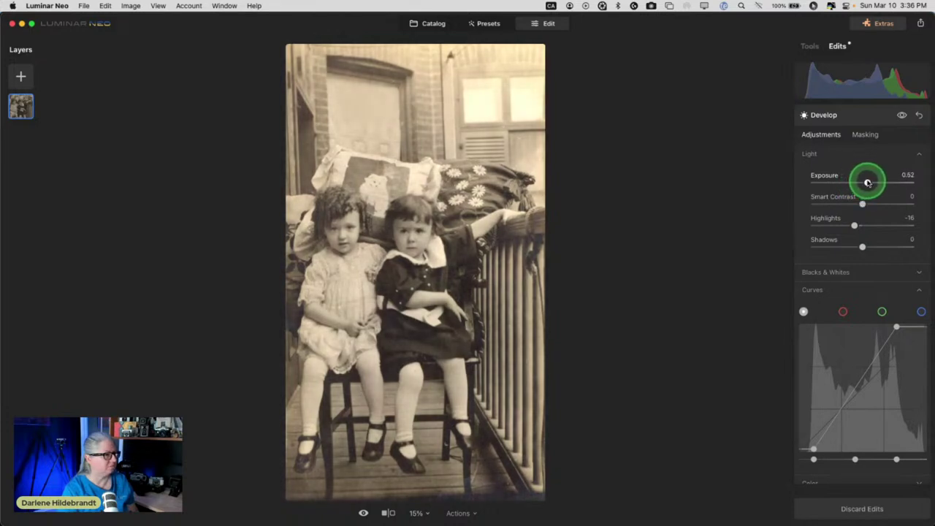
pyautogui.click(817, 460)
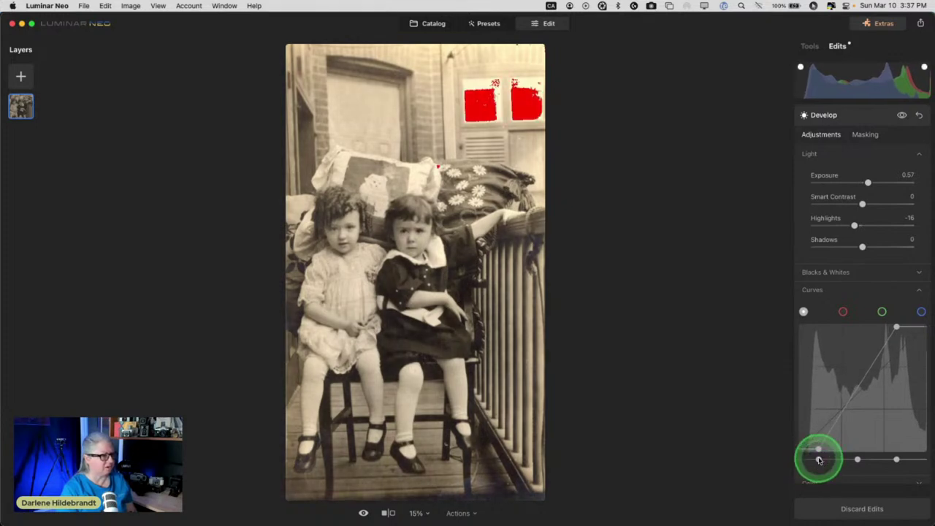
pyautogui.moveTo(896, 460); pyautogui.dragTo(903, 460)
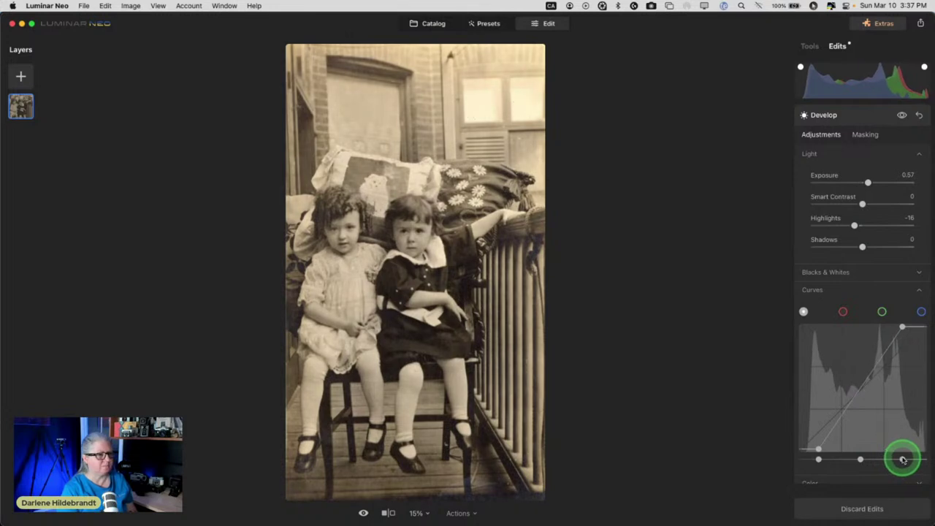
pyautogui.click(801, 453)
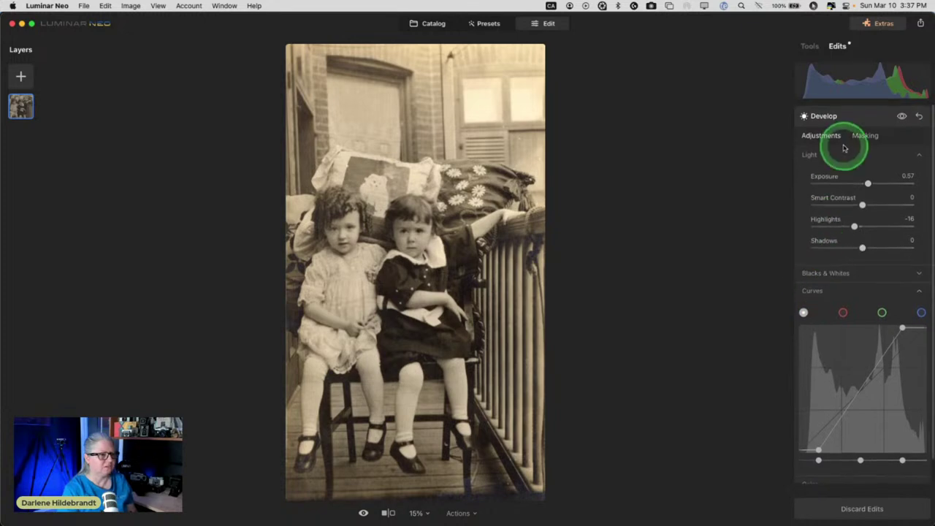
# Step: Try correcting the white balance by sampling the dark-dressed girl's knee with the eyedropper, and undo it to keep the sepia tone
pyautogui.scroll(-3, 819, 187)
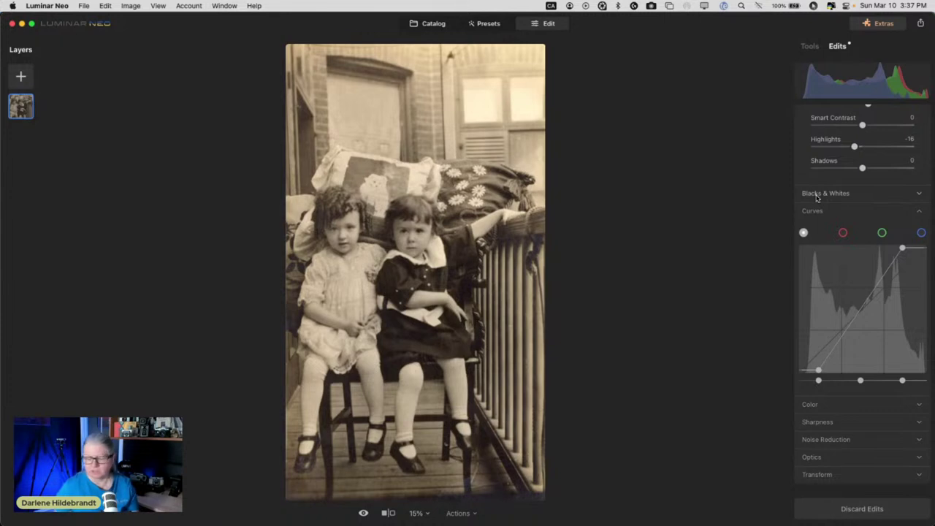
pyautogui.moveTo(856, 358); pyautogui.dragTo(852, 405)
pyautogui.click(852, 404)
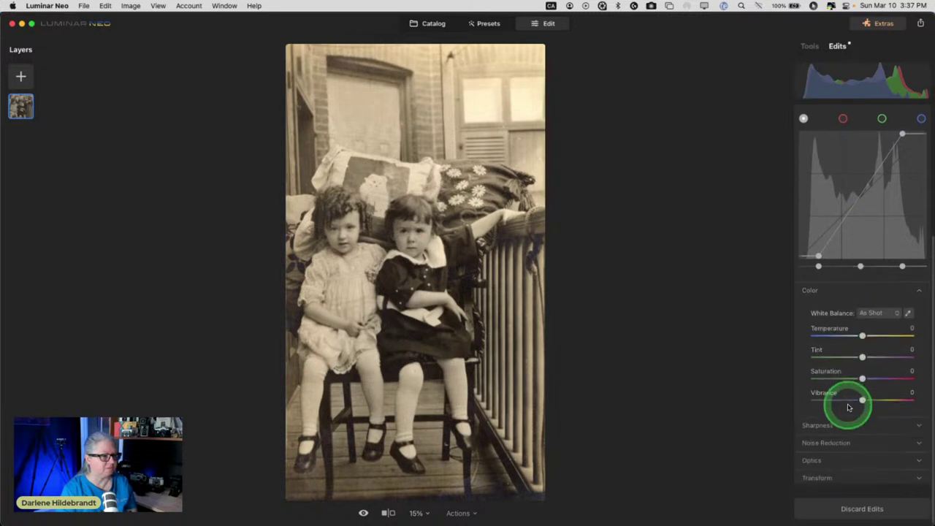
pyautogui.click(909, 311)
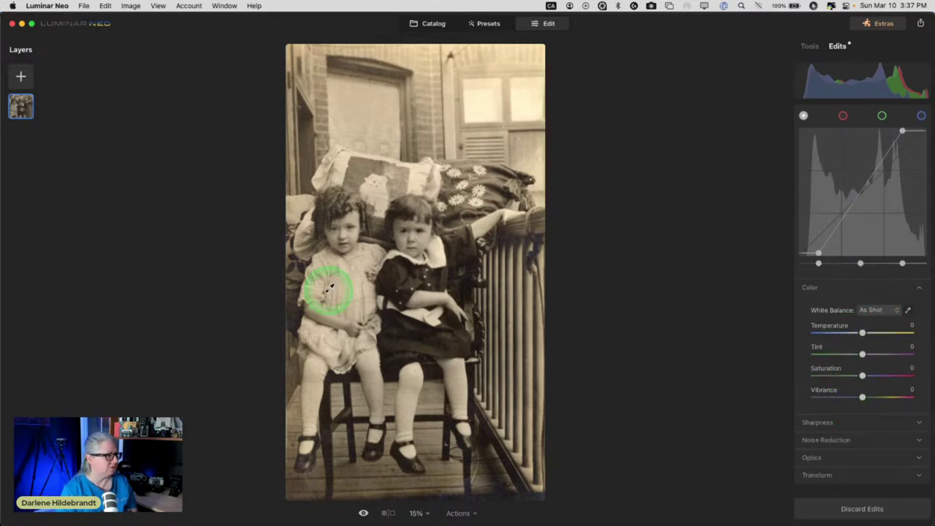
pyautogui.click(415, 380)
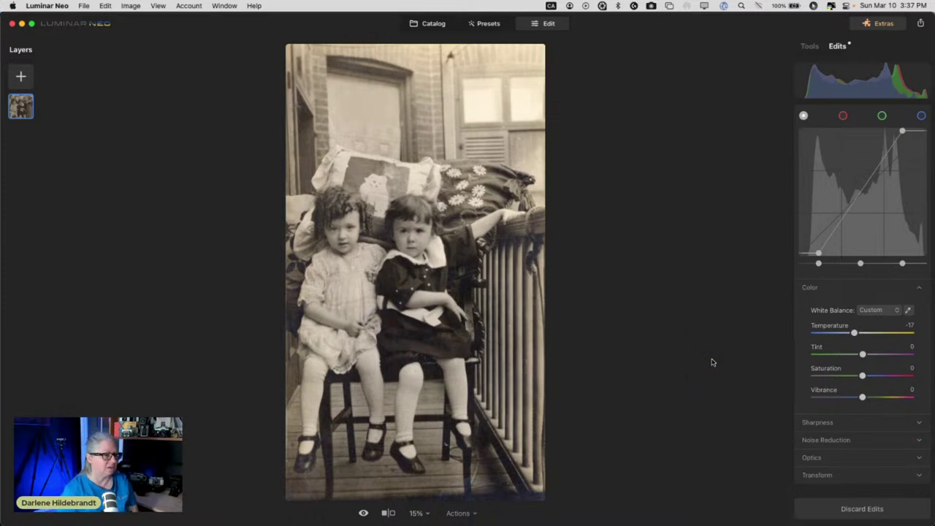
pyautogui.click(709, 359)
pyautogui.press('super+z')
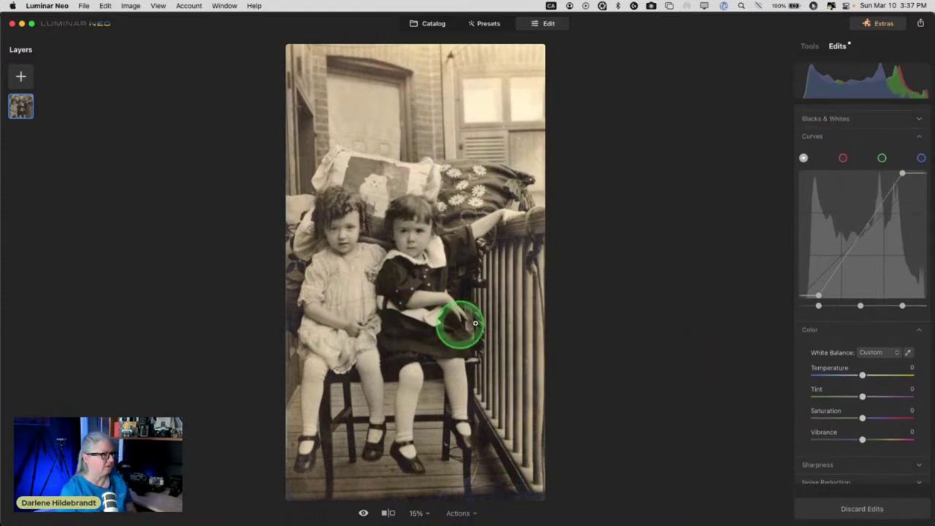
pyautogui.click(833, 373)
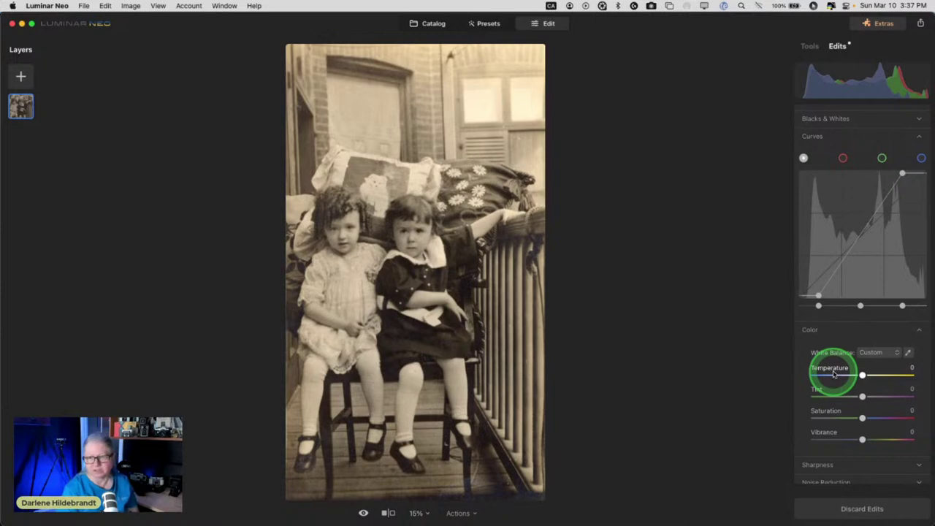
pyautogui.moveTo(833, 372); pyautogui.dragTo(870, 379)
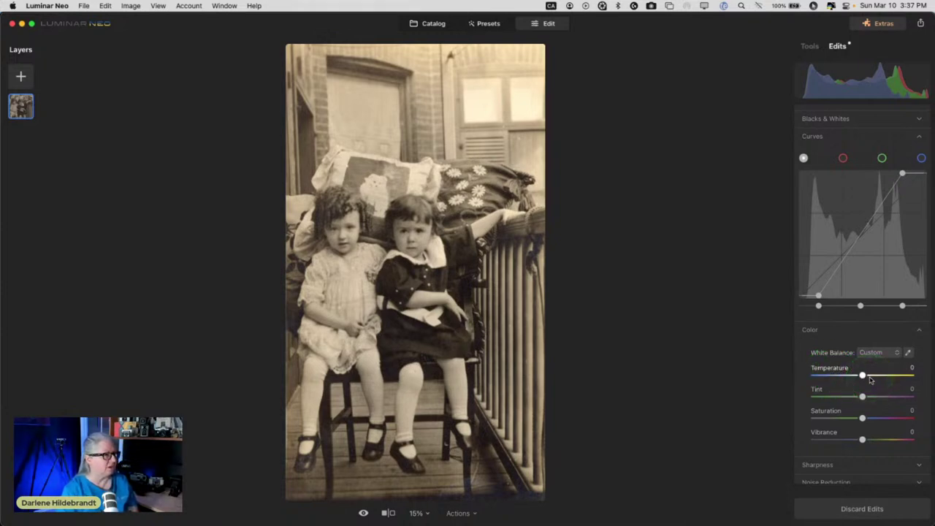
# Step: Set Sharpen to 24 in the Develop sharpness settings and compare the photo with its original at 25% zoom
pyautogui.scroll(-3, 870, 379)
pyautogui.click(820, 422)
pyautogui.moveTo(813, 450); pyautogui.dragTo(829, 449)
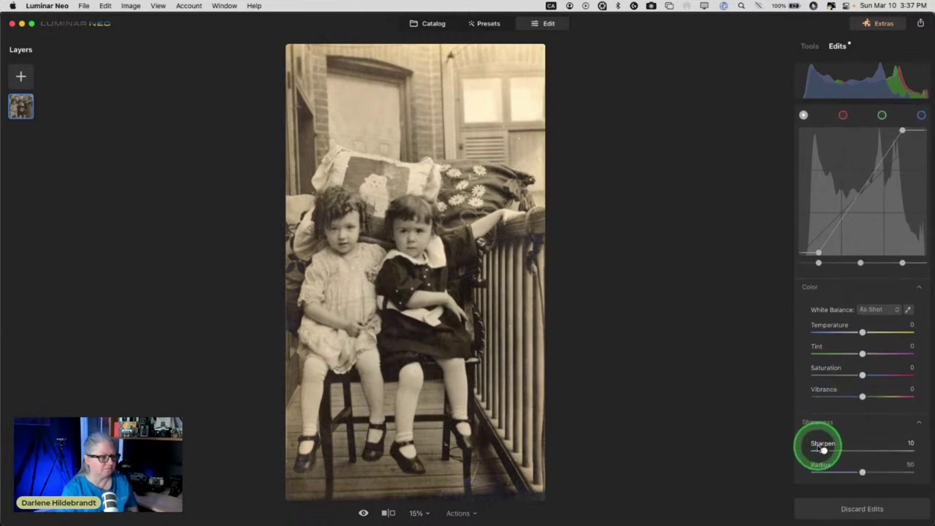
pyautogui.scroll(-3, 822, 447)
pyautogui.moveTo(844, 413); pyautogui.dragTo(878, 414)
pyautogui.moveTo(823, 371); pyautogui.dragTo(839, 372)
pyautogui.press('super+equal')
pyautogui.scroll(10, 840, 372)
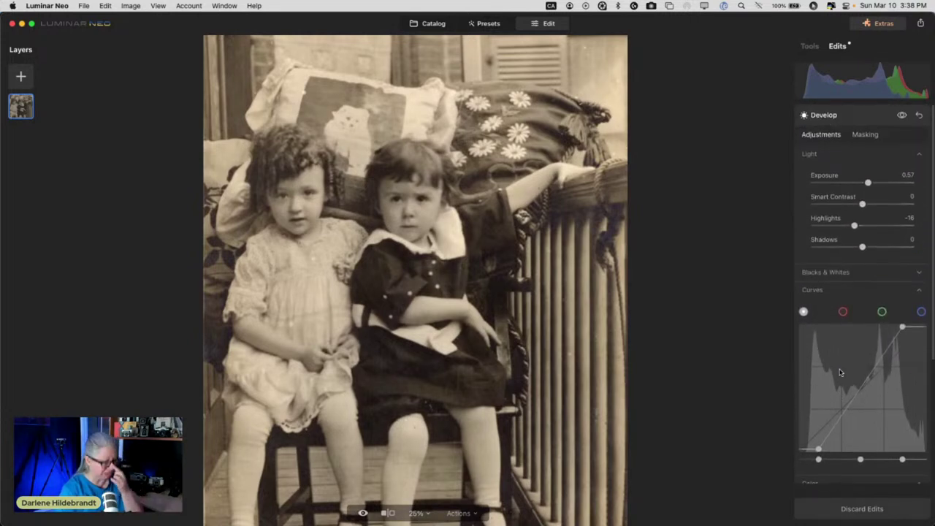
pyautogui.press('\\')
pyautogui.press('\\')
# Step: Deepen the contrast by moving the Develop curve's black point further inward and its white point slightly inward
pyautogui.moveTo(840, 360); pyautogui.dragTo(849, 275)
pyautogui.scroll(-2, 851, 271)
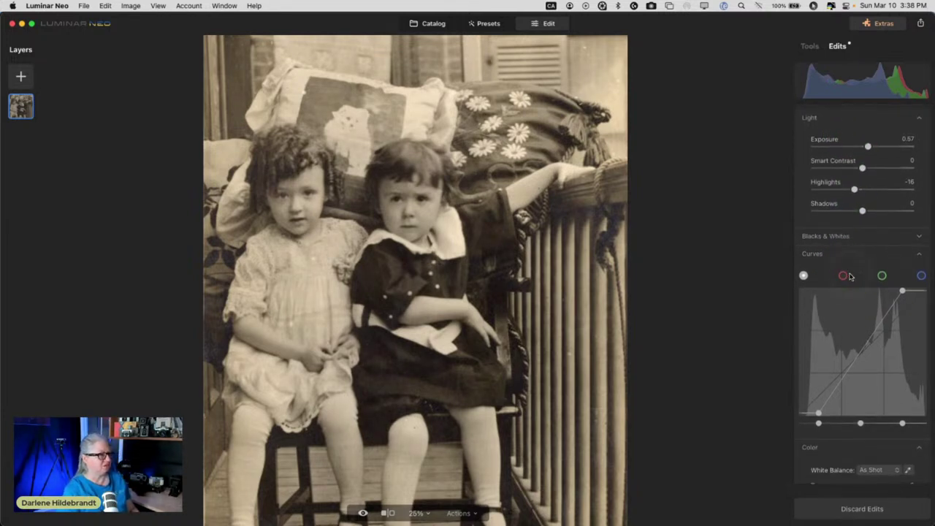
pyautogui.moveTo(817, 395); pyautogui.dragTo(823, 423)
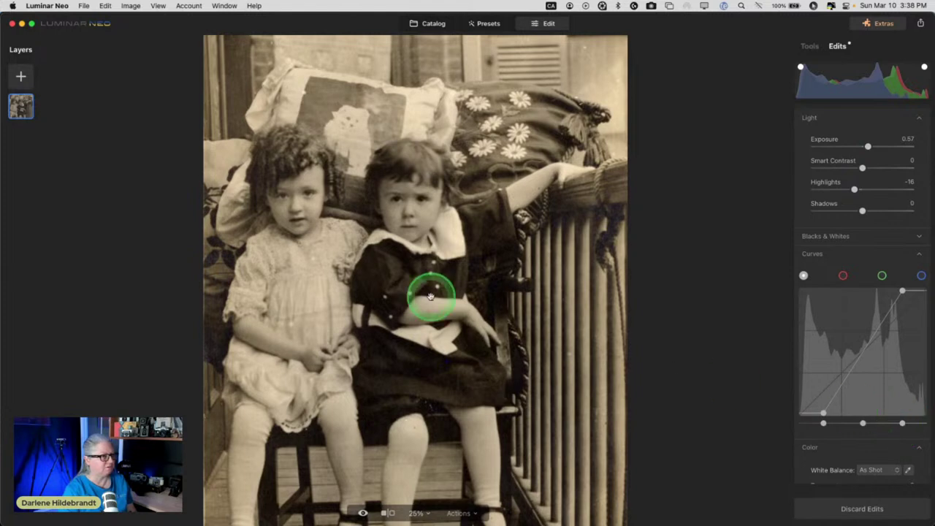
pyautogui.press('super+0')
pyautogui.moveTo(903, 425); pyautogui.dragTo(900, 425)
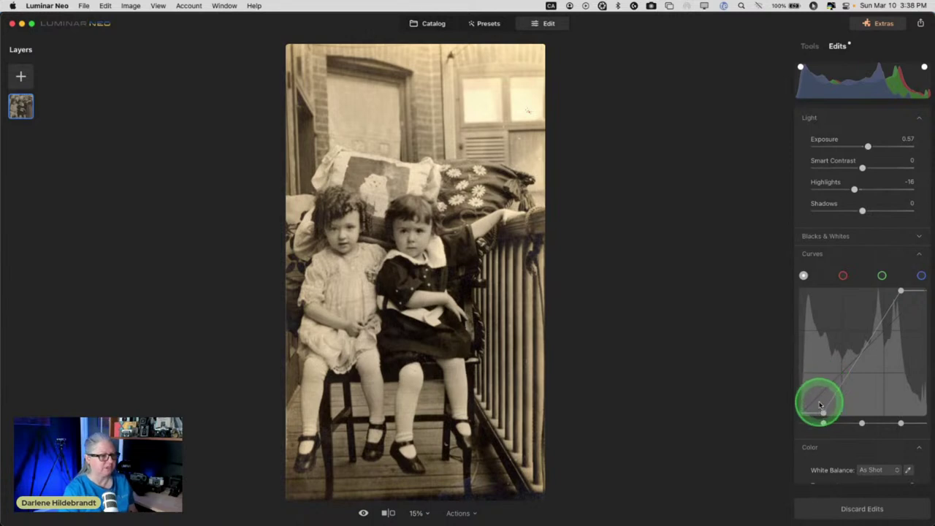
pyautogui.click(833, 254)
pyautogui.scroll(2, 830, 250)
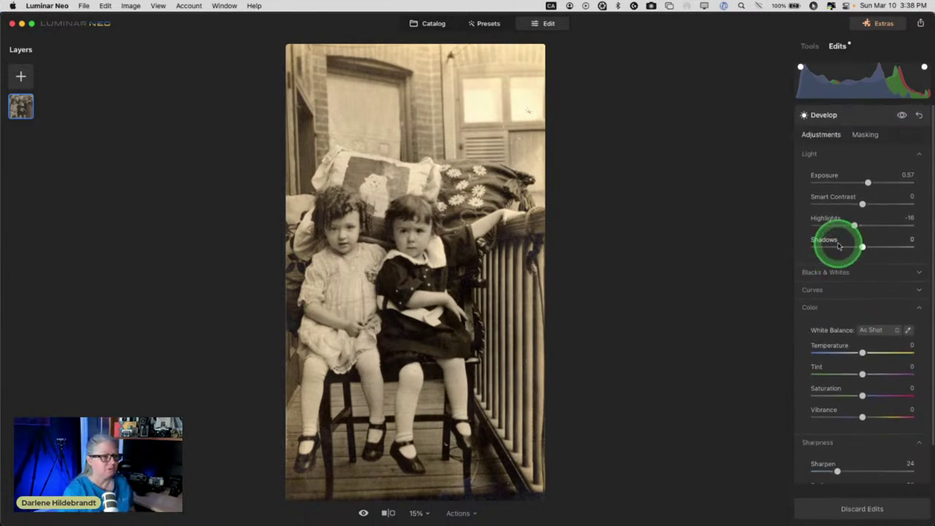
pyautogui.click(850, 115)
# Step: Try reducing Saturation to -3 in the Color tool, and remove the Color edit from the photo
pyautogui.click(809, 50)
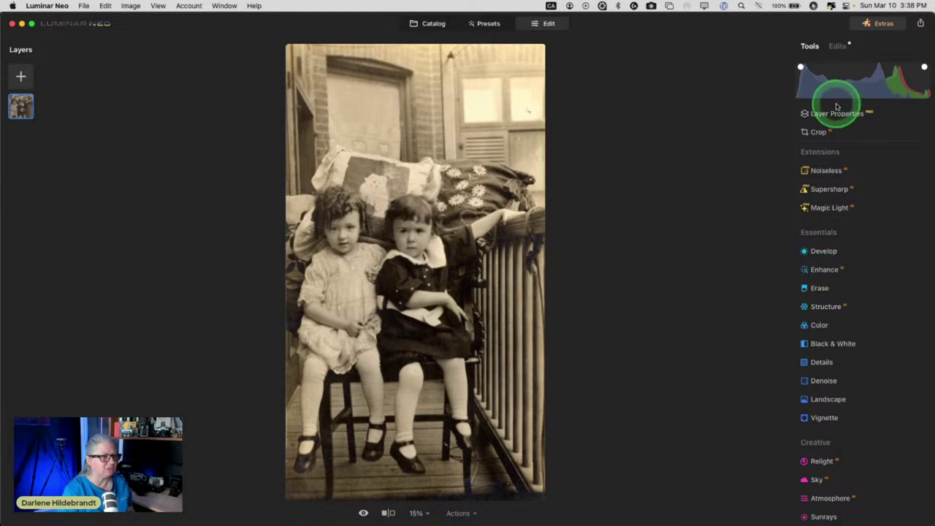
pyautogui.click(816, 324)
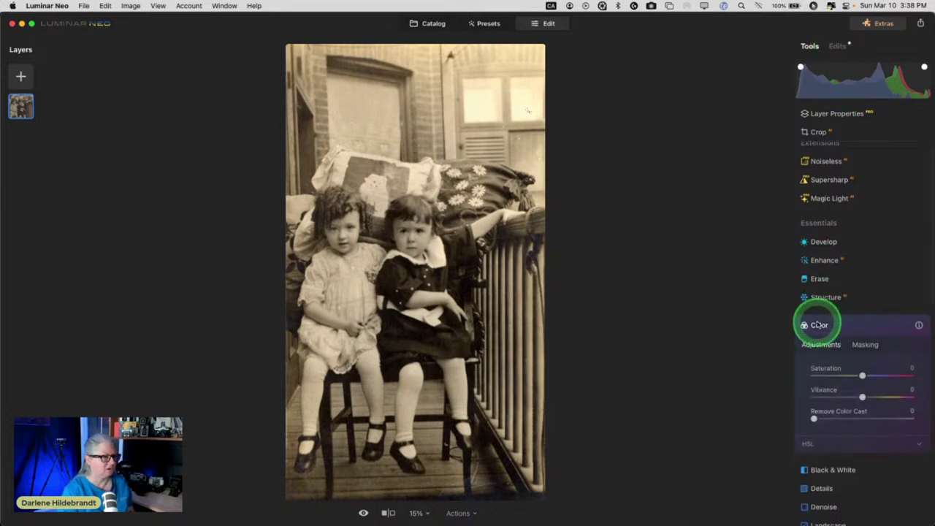
pyautogui.moveTo(813, 353)
pyautogui.mouseDown()
pyautogui.moveTo(912, 354)
pyautogui.moveTo(787, 355)
pyautogui.moveTo(830, 359)
pyautogui.moveTo(795, 354)
pyautogui.moveTo(810, 355)
pyautogui.mouseUp()
pyautogui.moveTo(862, 313); pyautogui.dragTo(863, 313)
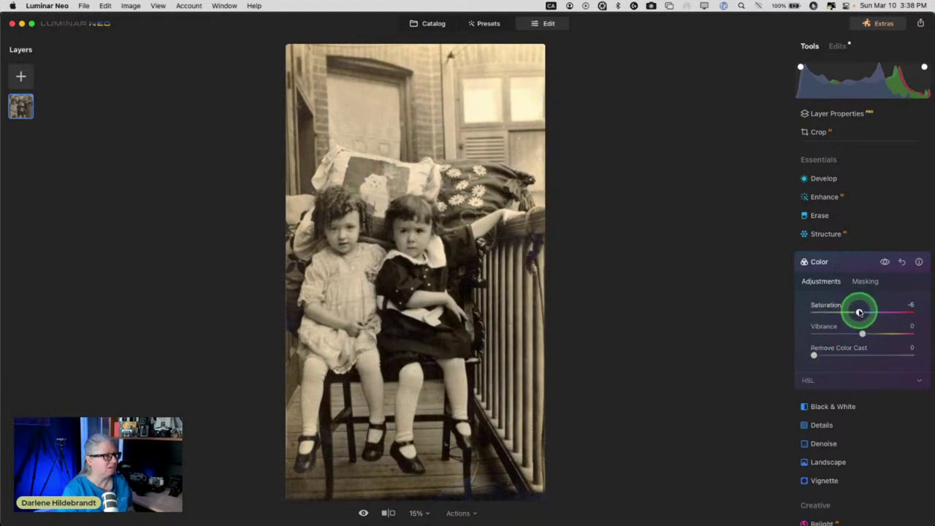
pyautogui.moveTo(861, 312); pyautogui.dragTo(860, 312)
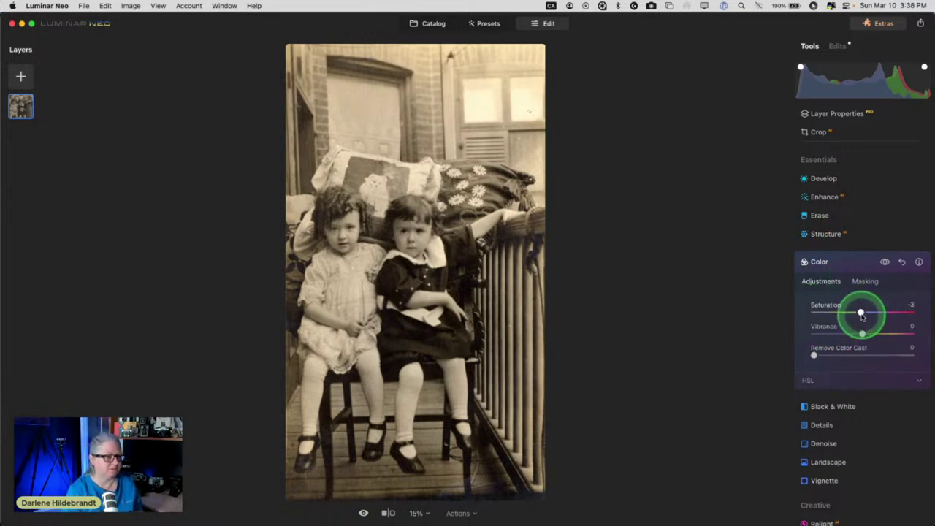
pyautogui.click(847, 262)
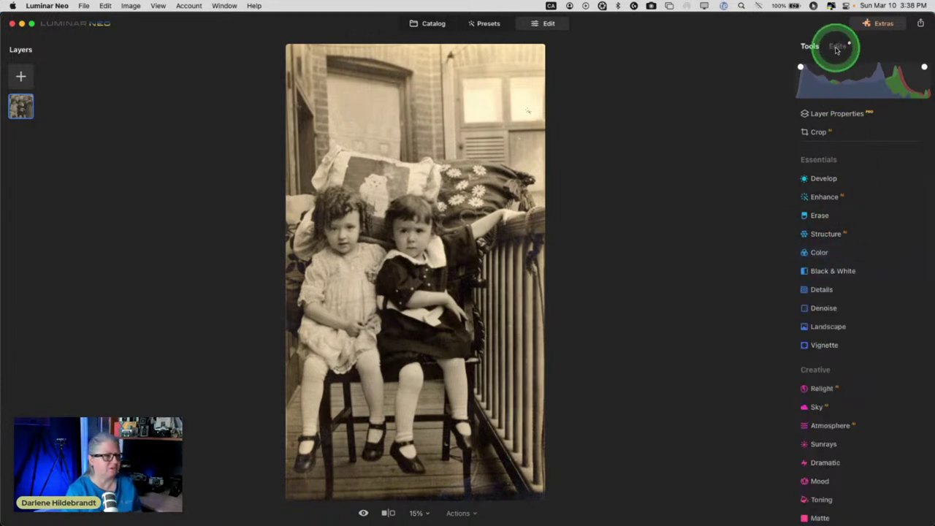
pyautogui.click(837, 46)
pyautogui.click(918, 115)
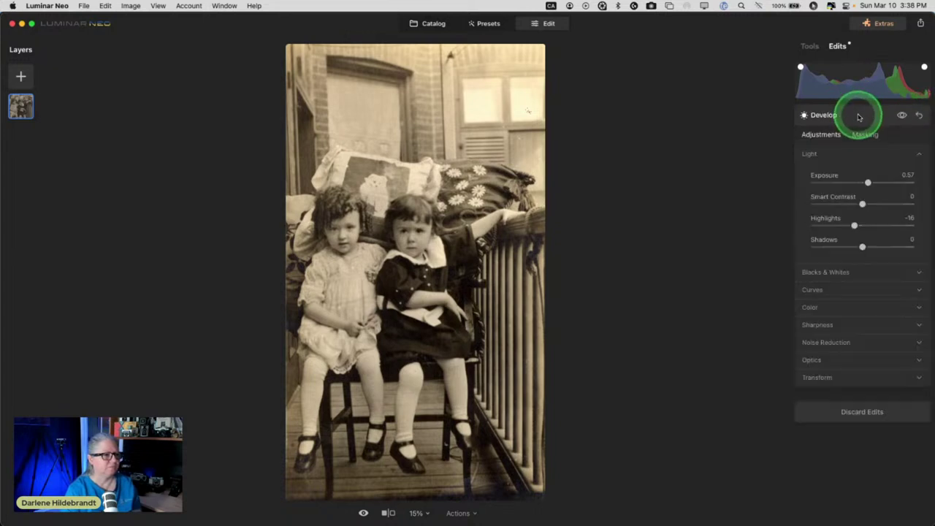
# Step: Set Saturation to -15 in the Develop color settings, and try a warmer Temperature before returning it to 0
pyautogui.click(809, 307)
pyautogui.moveTo(859, 389); pyautogui.dragTo(860, 395)
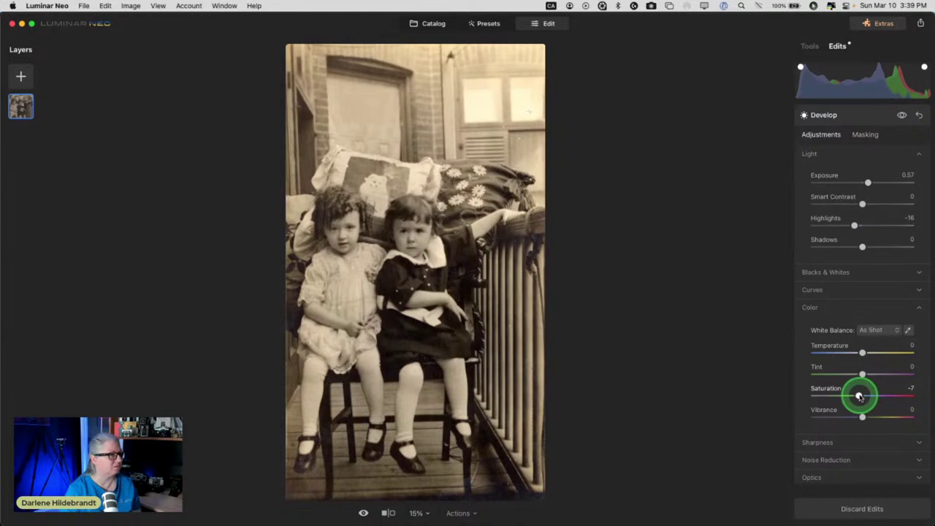
pyautogui.moveTo(858, 396); pyautogui.dragTo(856, 395)
pyautogui.moveTo(861, 354); pyautogui.dragTo(861, 353)
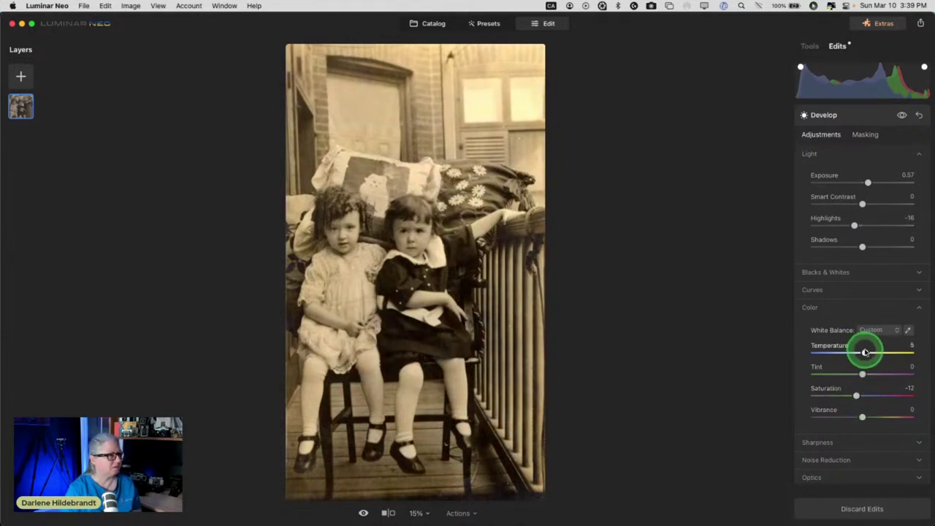
pyautogui.moveTo(862, 352); pyautogui.dragTo(856, 396)
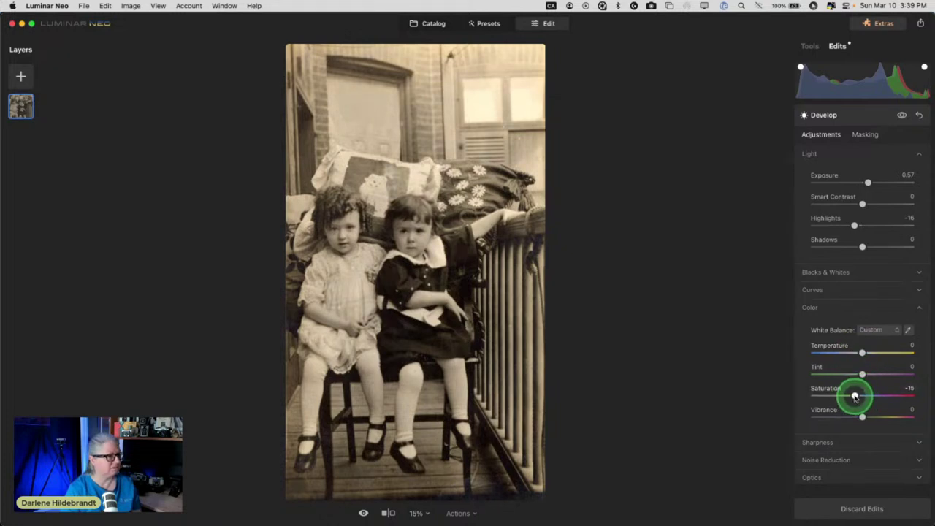
# Step: Set Small Details to 7 and Medium Details to 29 in the Details tool
pyautogui.click(809, 46)
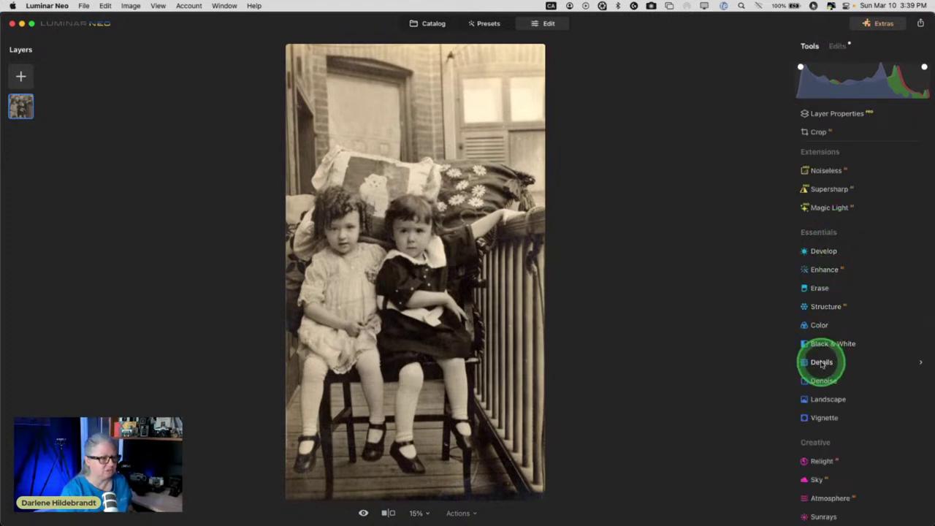
pyautogui.click(823, 359)
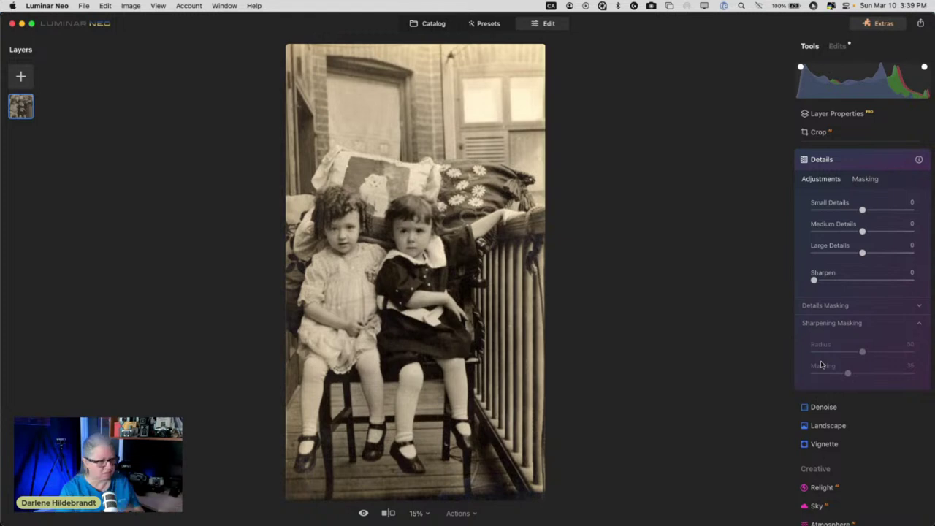
pyautogui.click(823, 363)
pyautogui.moveTo(828, 363)
pyautogui.mouseDown()
pyautogui.moveTo(824, 356)
pyautogui.moveTo(836, 353)
pyautogui.mouseUp()
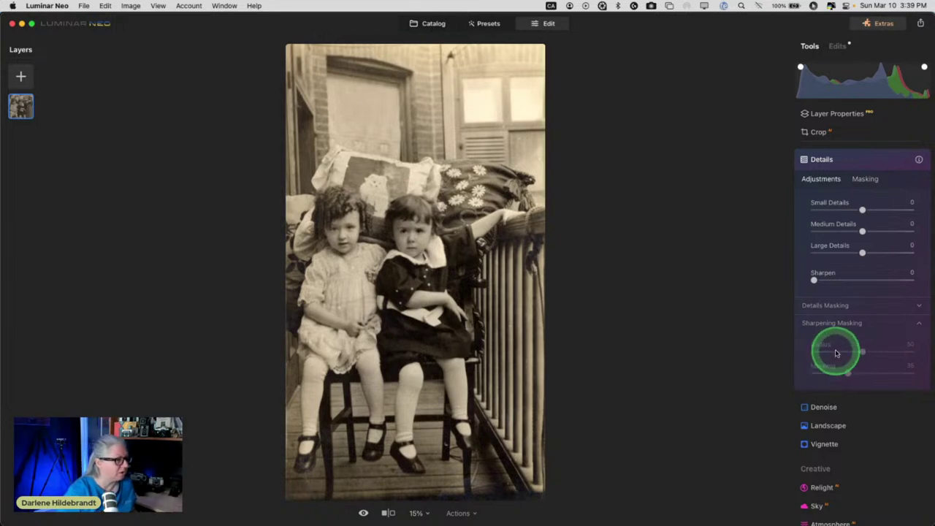
pyautogui.click(835, 349)
pyautogui.click(841, 233)
pyautogui.click(840, 234)
pyautogui.moveTo(840, 233); pyautogui.dragTo(838, 233)
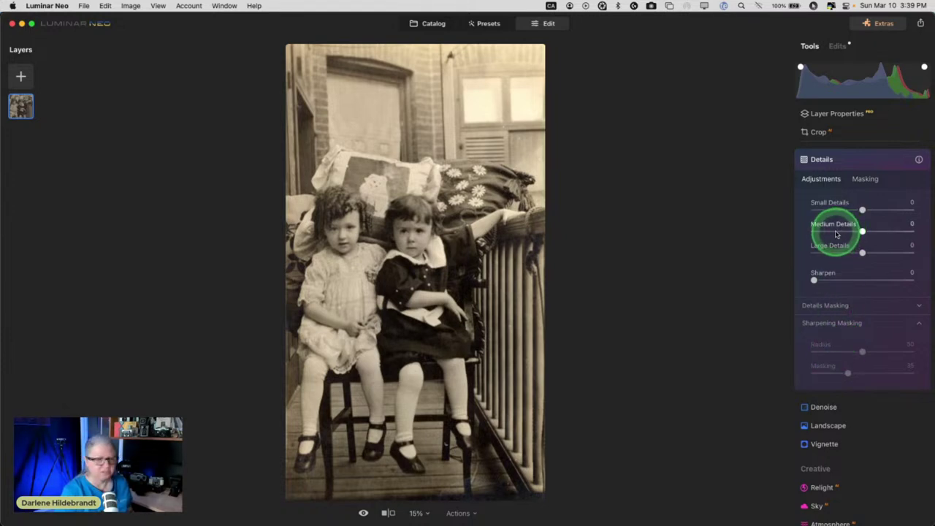
pyautogui.moveTo(836, 234); pyautogui.dragTo(803, 234)
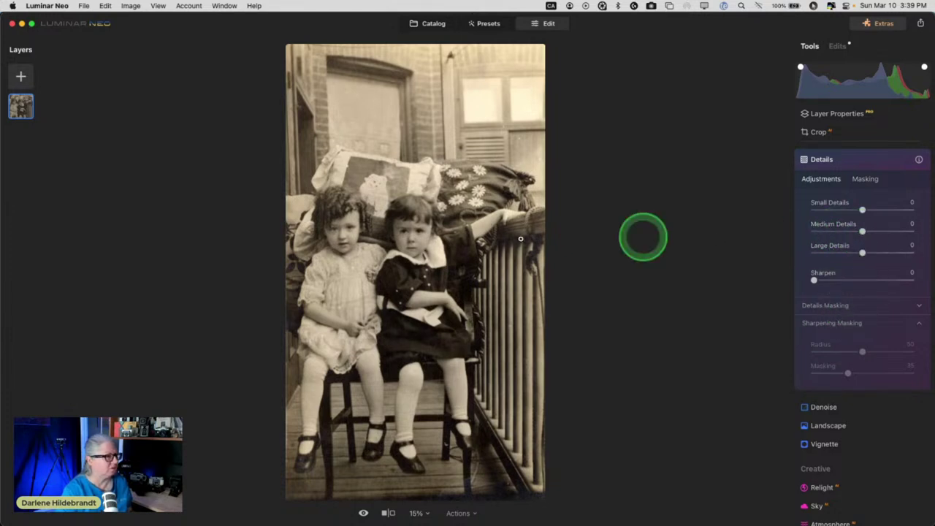
pyautogui.click(400, 257)
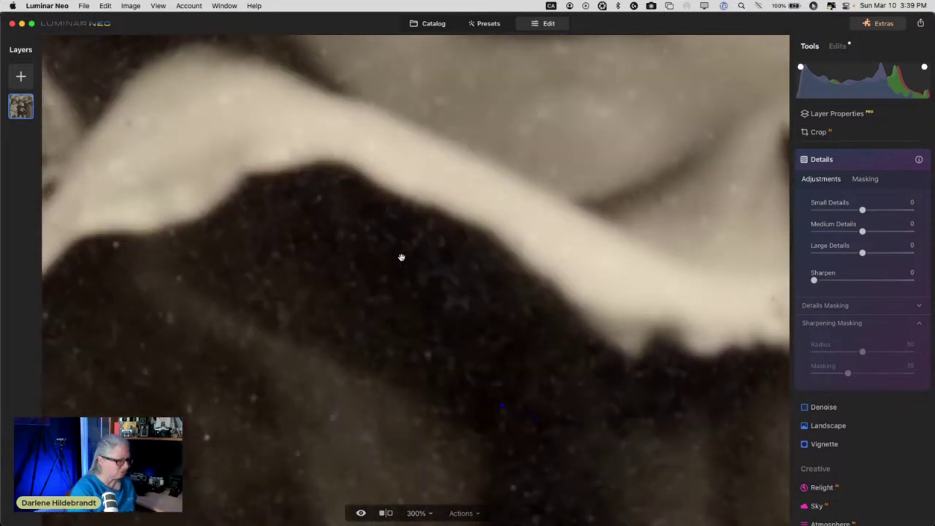
pyautogui.click(401, 257)
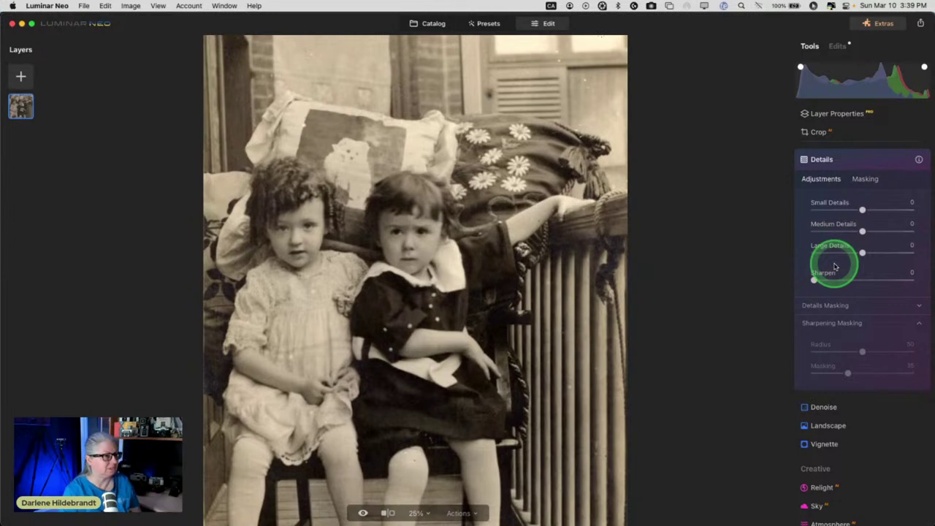
pyautogui.scroll(-2, 490, 132)
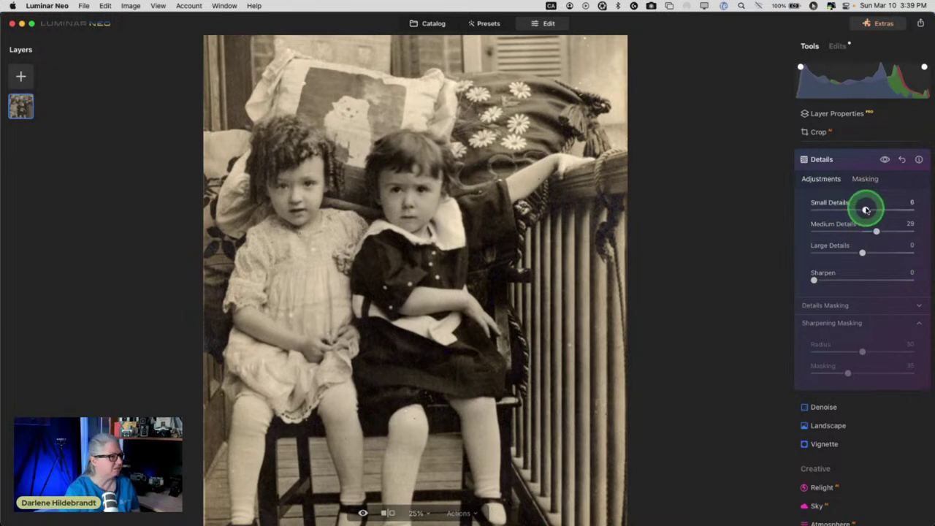
pyautogui.moveTo(865, 210)
pyautogui.mouseDown()
pyautogui.moveTo(856, 209)
pyautogui.moveTo(865, 211)
pyautogui.mouseUp()
# Step: Set Sharpen to 38 with sharpening Masking at 55 in the Details tool, and compare with the edit hidden
pyautogui.moveTo(814, 280); pyautogui.dragTo(828, 279)
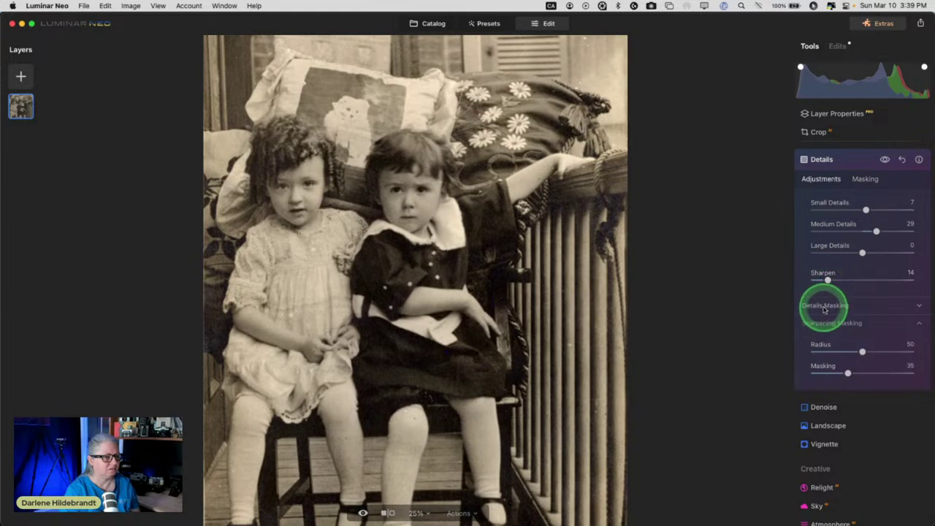
pyautogui.moveTo(847, 373); pyautogui.dragTo(867, 372)
pyautogui.moveTo(827, 280); pyautogui.dragTo(855, 279)
pyautogui.click(884, 160)
pyautogui.click(885, 159)
pyautogui.click(884, 160)
# Step: Set Large Details to 57, compare the photo with and without the Details edit, and finish the Details adjustments
pyautogui.click(877, 232)
pyautogui.moveTo(877, 231); pyautogui.dragTo(909, 246)
pyautogui.moveTo(892, 245); pyautogui.dragTo(876, 227)
pyautogui.click(879, 231)
pyautogui.click(884, 159)
pyautogui.moveTo(884, 160)
pyautogui.mouseDown()
pyautogui.moveTo(439, 196)
pyautogui.moveTo(752, 220)
pyautogui.moveTo(884, 162)
pyautogui.mouseUp()
pyautogui.click(884, 162)
pyautogui.click(884, 162)
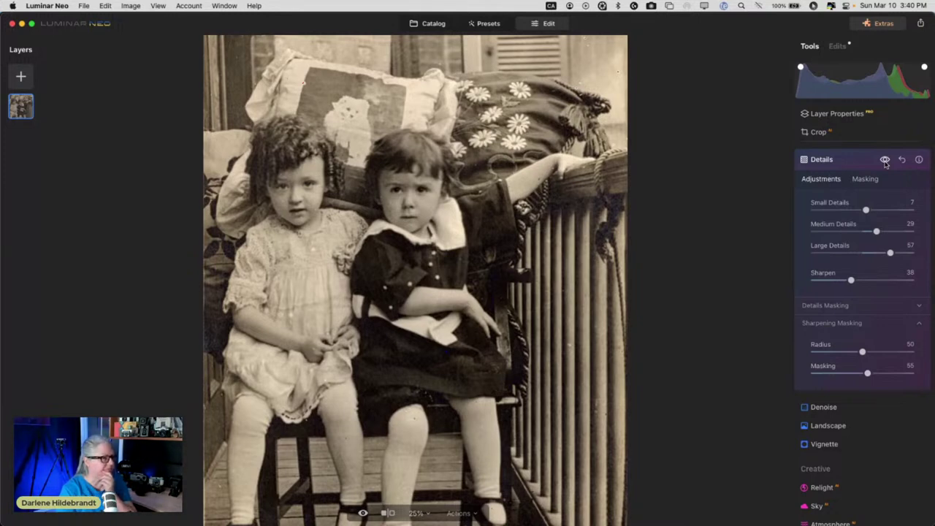
pyautogui.moveTo(511, 184); pyautogui.dragTo(444, 242)
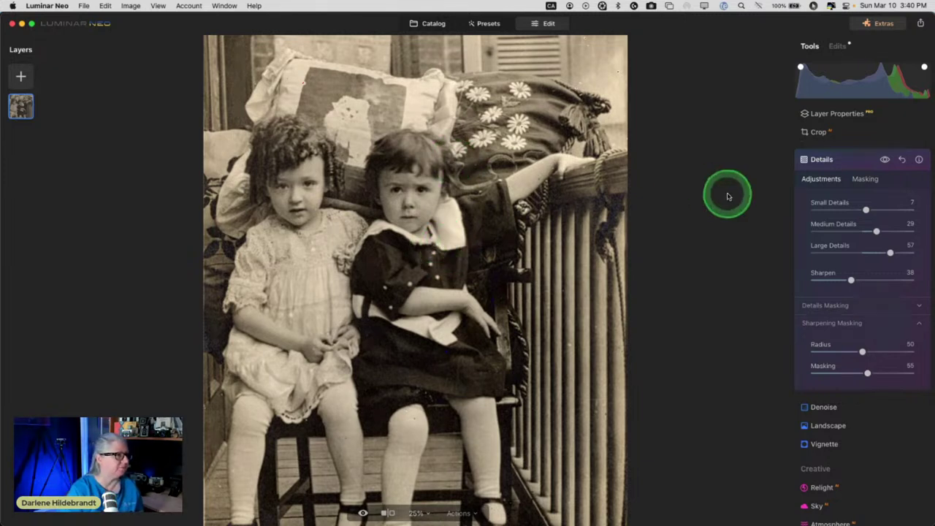
pyautogui.click(851, 159)
pyautogui.press('super+0')
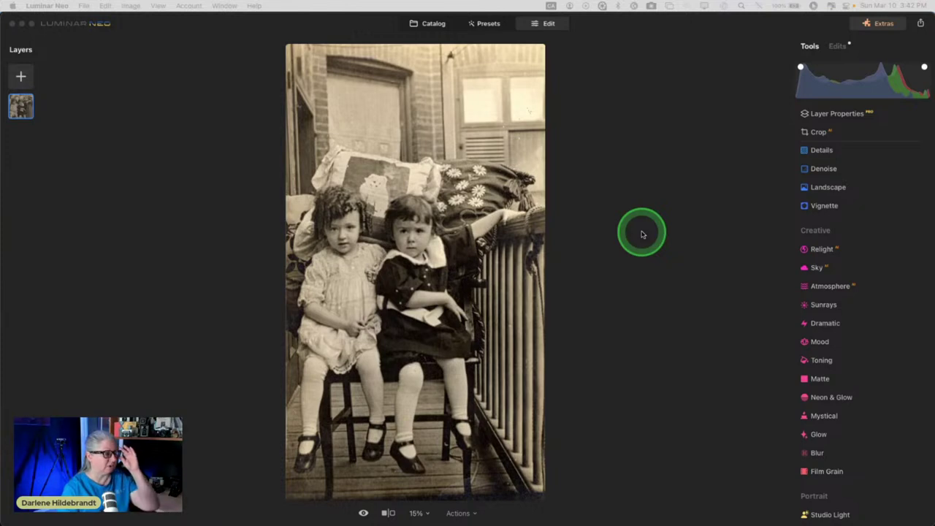
# Step: Try a Matte effect with Amount 47 and Fade at 50 and 0, and reset its Amount to 0
pyautogui.click(642, 234)
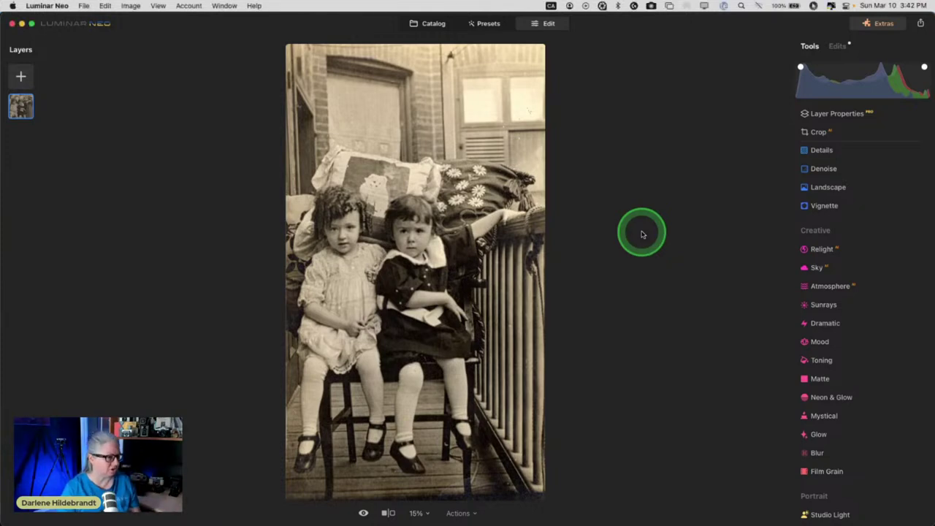
pyautogui.click(817, 379)
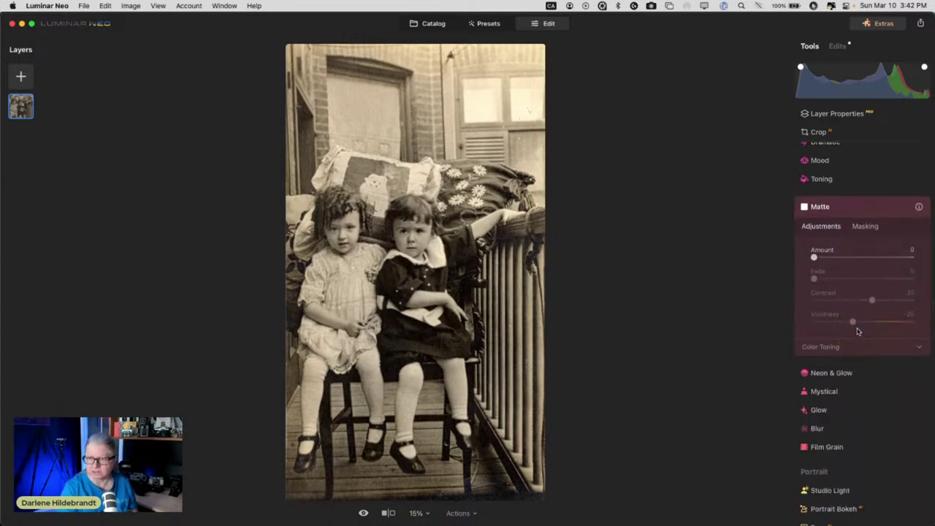
pyautogui.moveTo(813, 257); pyautogui.dragTo(863, 279)
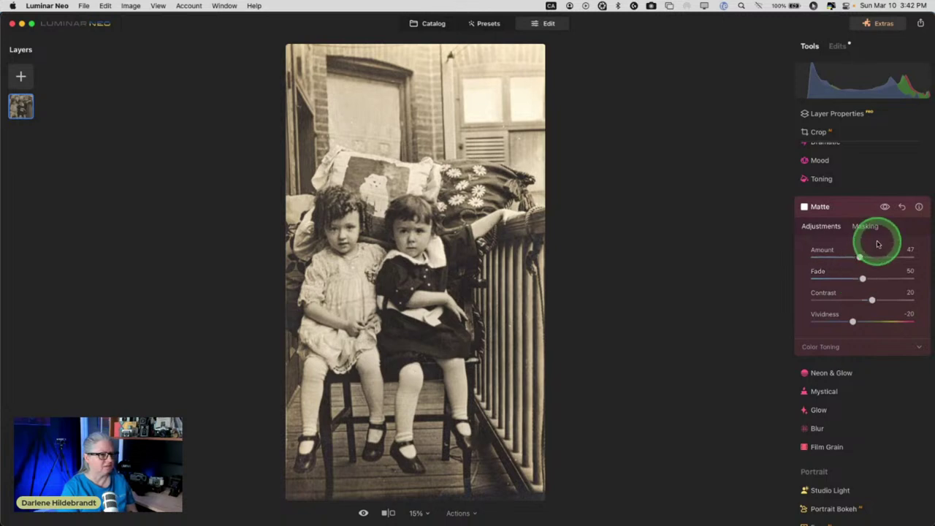
pyautogui.click(884, 206)
pyautogui.click(884, 207)
pyautogui.click(884, 206)
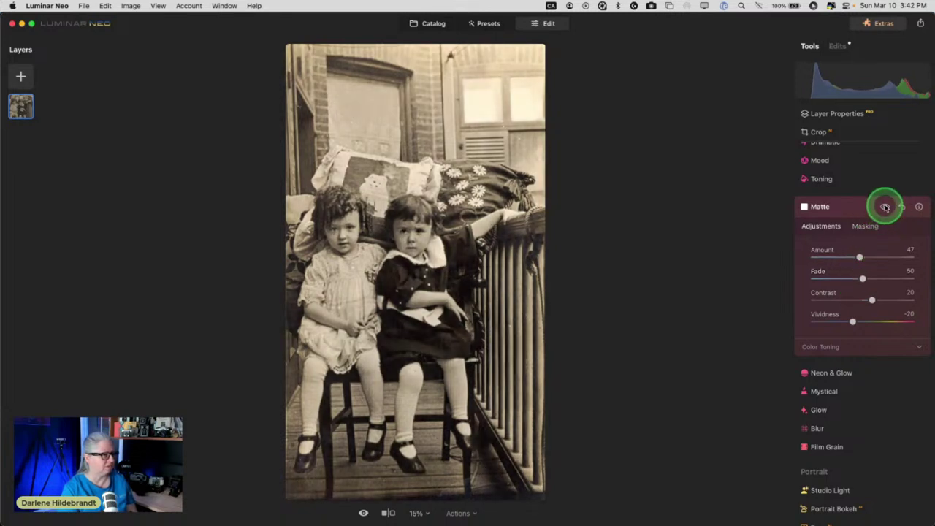
pyautogui.click(884, 206)
pyautogui.click(884, 206)
pyautogui.moveTo(862, 278); pyautogui.dragTo(813, 276)
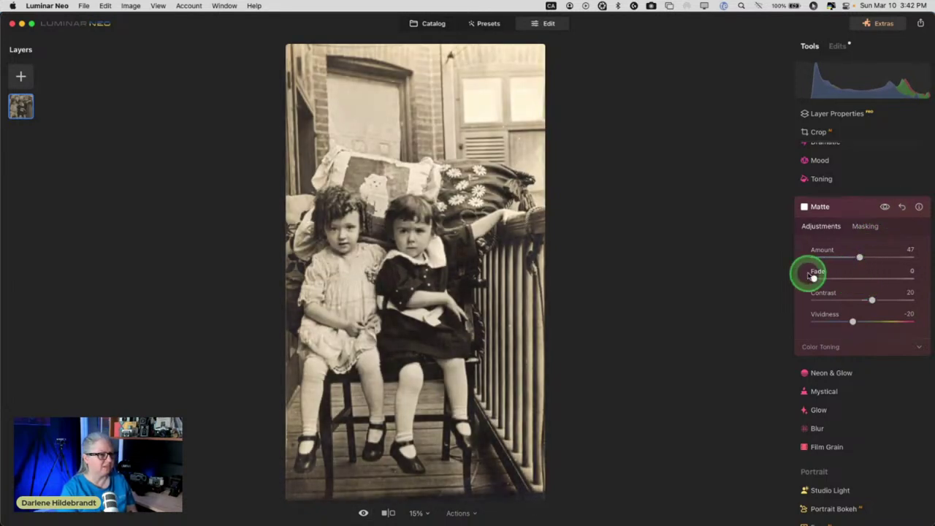
pyautogui.doubleClick(859, 257)
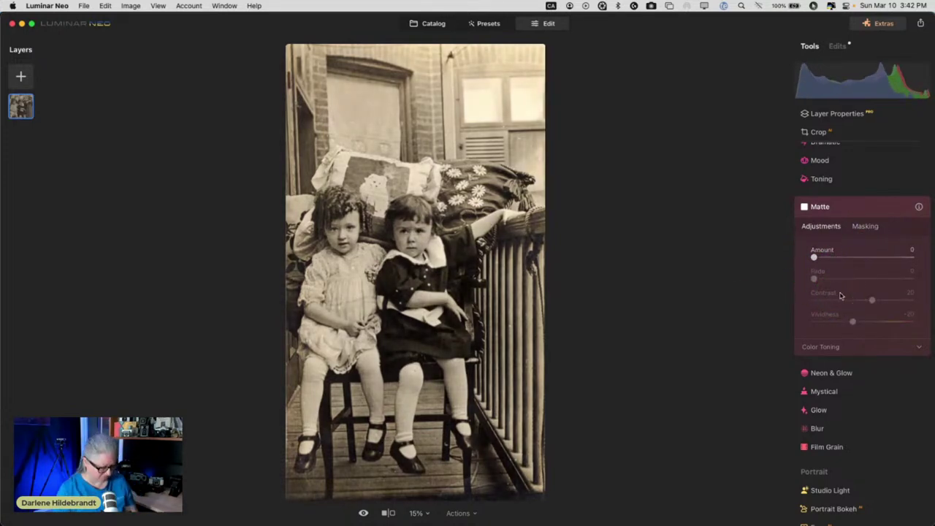
# Step: Compare the edited two-girls photo with its original
pyautogui.press('\\')
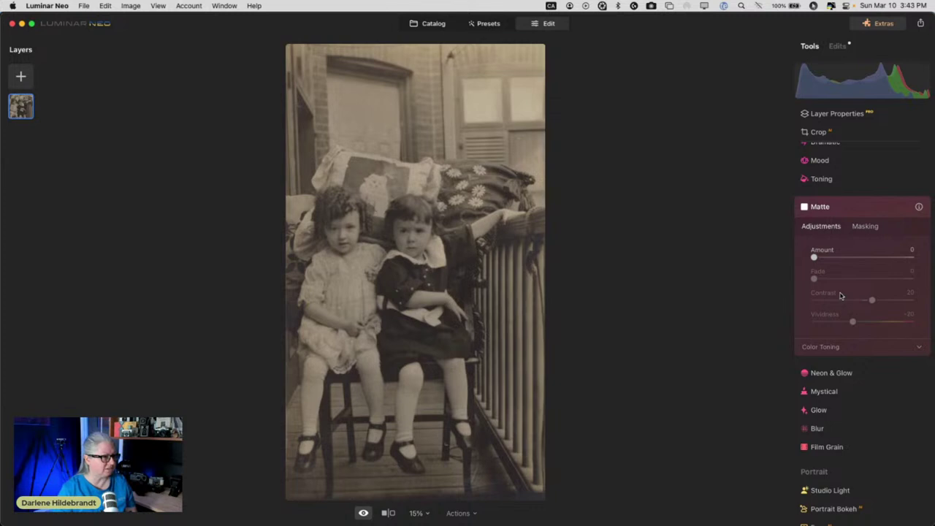
pyautogui.press('\\')
pyautogui.click(831, 308)
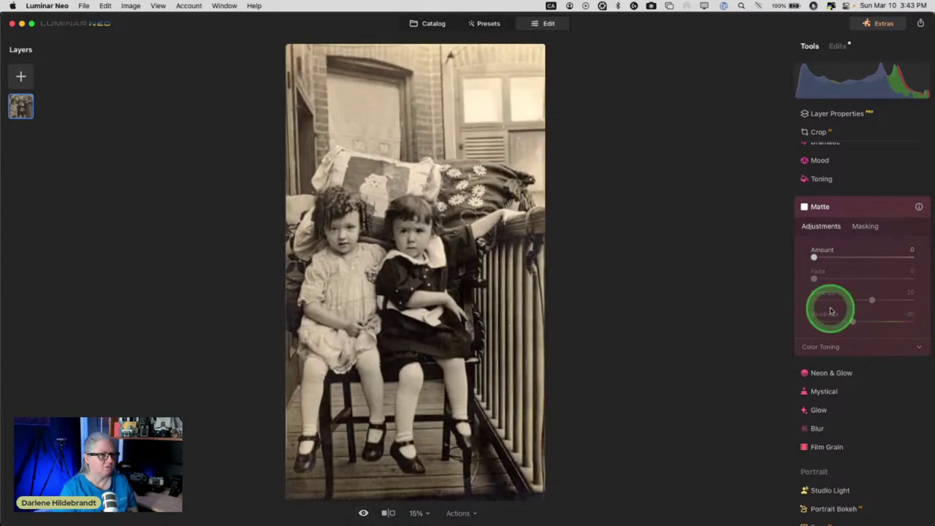
pyautogui.click(847, 209)
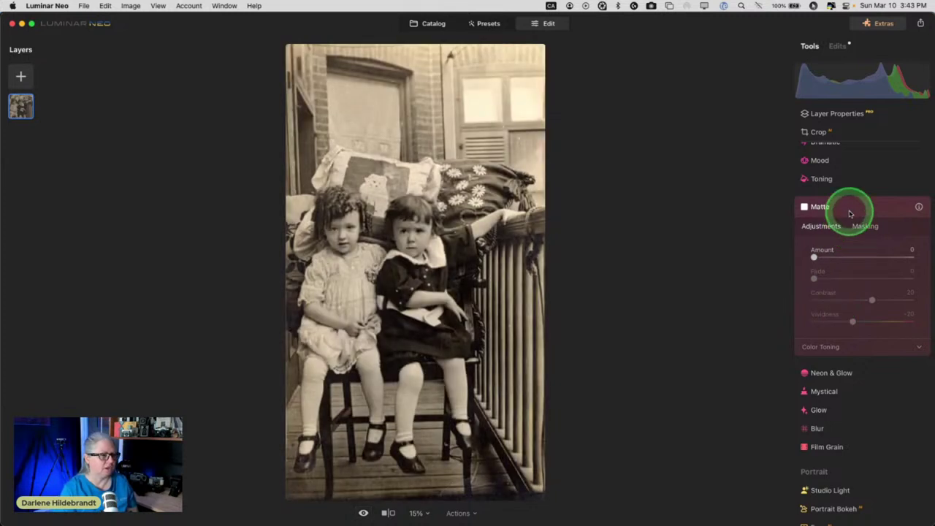
# Step: Soften the photo's darkest tones slightly by adjusting the shadow end of the existing Develop curve
pyautogui.click(838, 46)
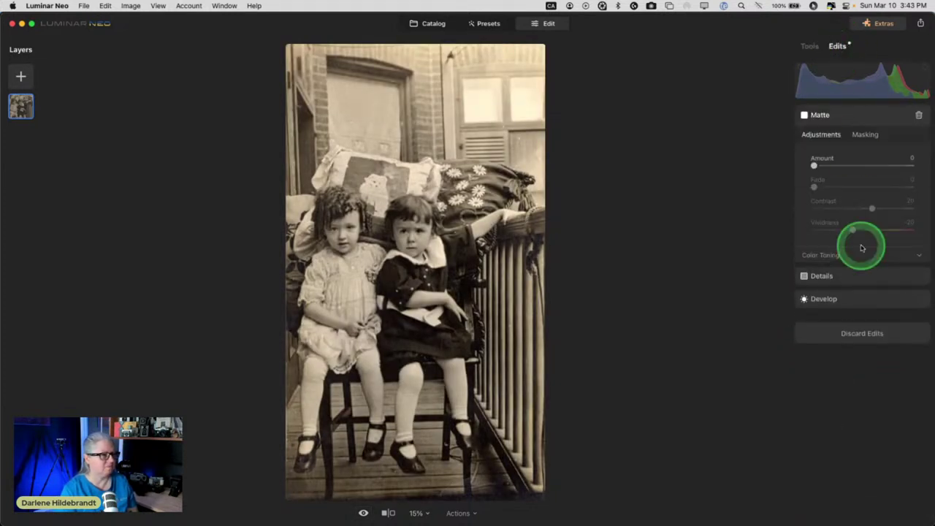
pyautogui.click(847, 300)
pyautogui.click(826, 338)
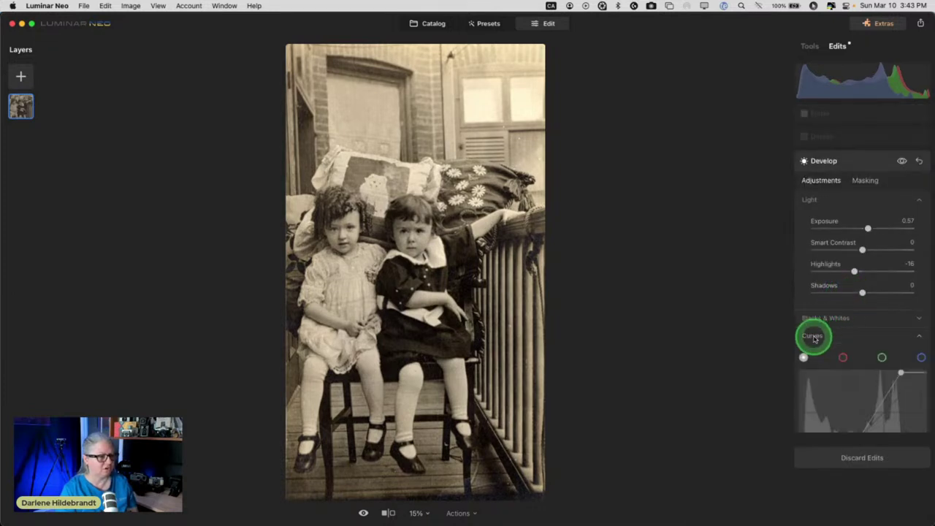
pyautogui.scroll(-2, 811, 343)
pyautogui.moveTo(823, 417)
pyautogui.mouseDown()
pyautogui.moveTo(822, 393)
pyautogui.moveTo(822, 428)
pyautogui.mouseUp()
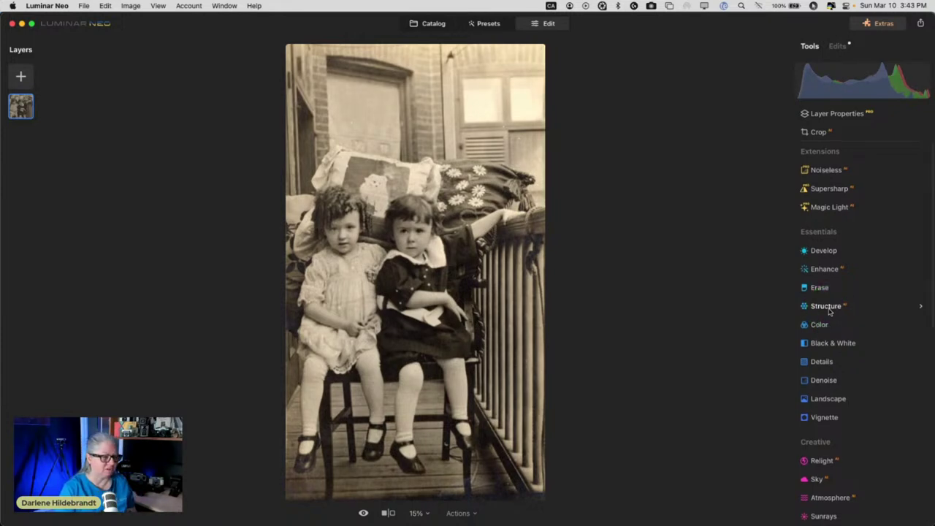
pyautogui.scroll(-2, 829, 311)
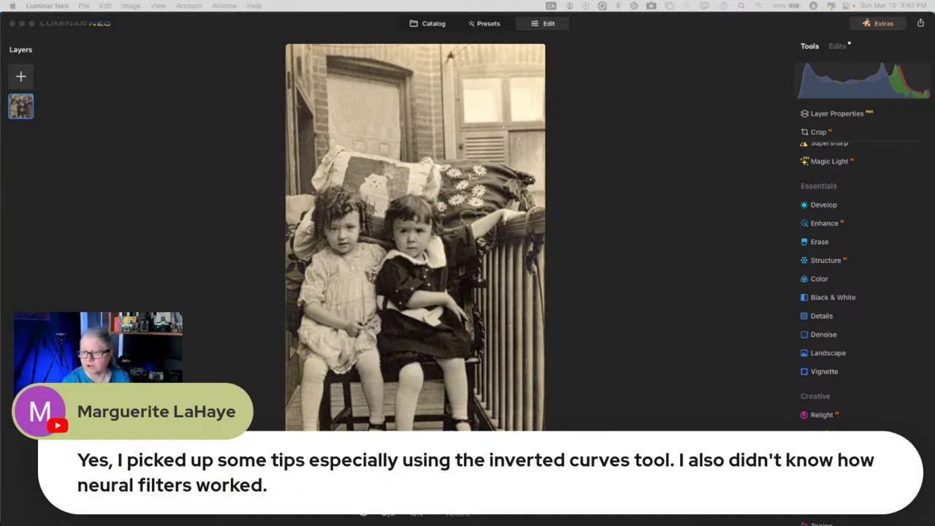
# Step: Try overlaying the white texture from My Images as a new layer on the photo, and delete that layer
pyautogui.click(690, 43)
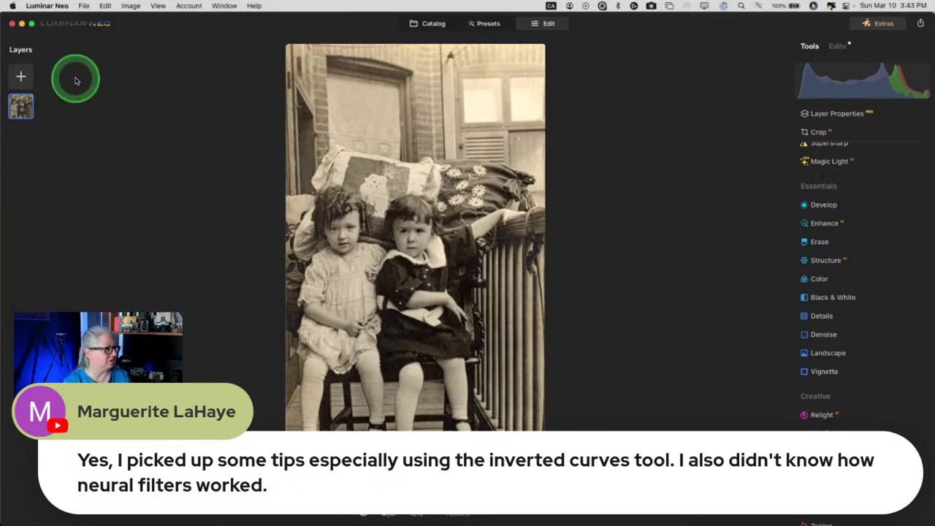
pyautogui.click(22, 78)
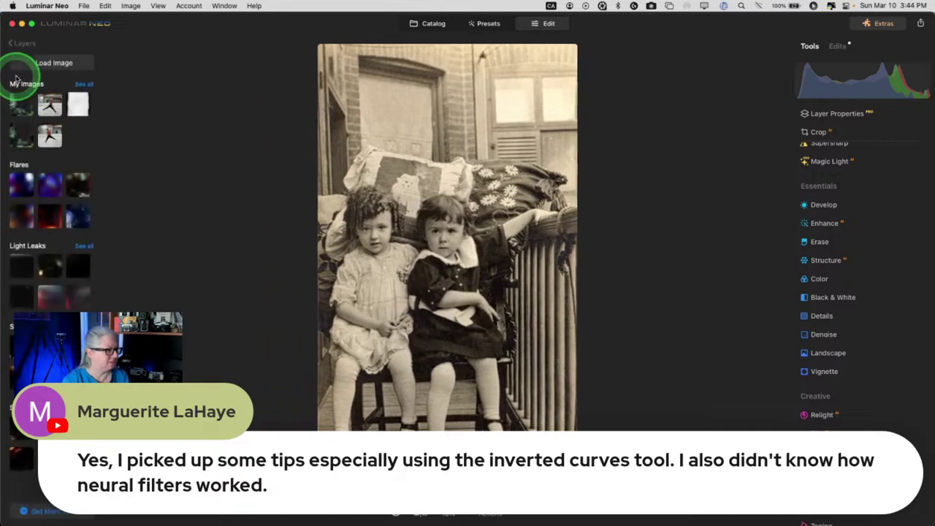
pyautogui.click(72, 105)
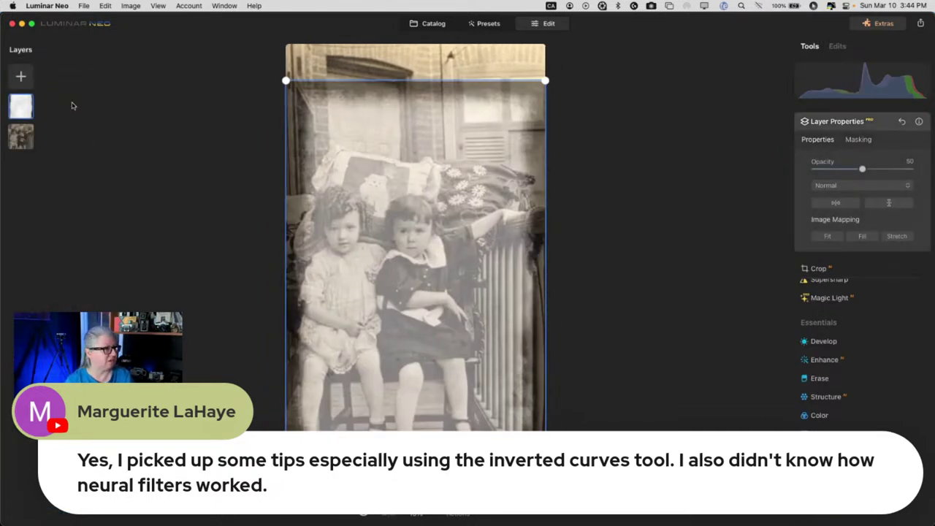
pyautogui.click(64, 103)
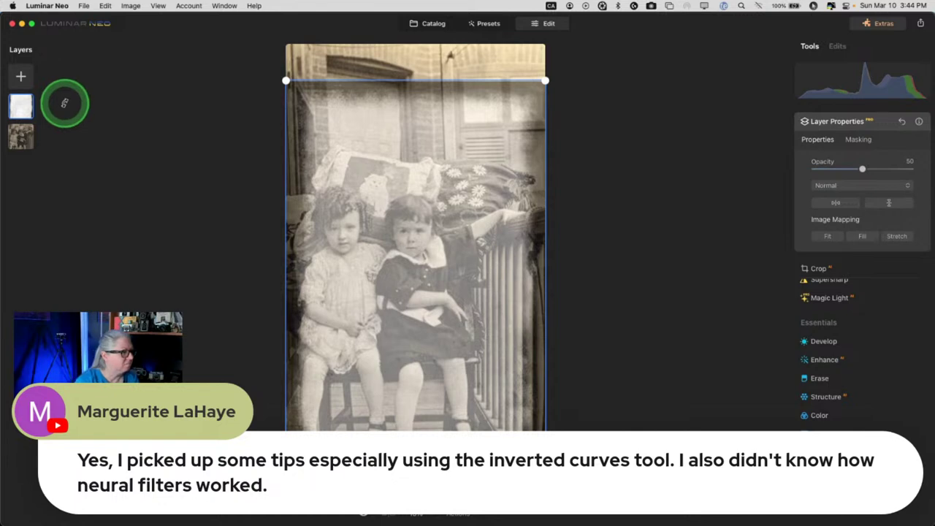
pyautogui.press('BackSpace')
# Step: Try the film-frame border image from My Images as a new layer over the photo, with its opacity at 100
pyautogui.click(21, 82)
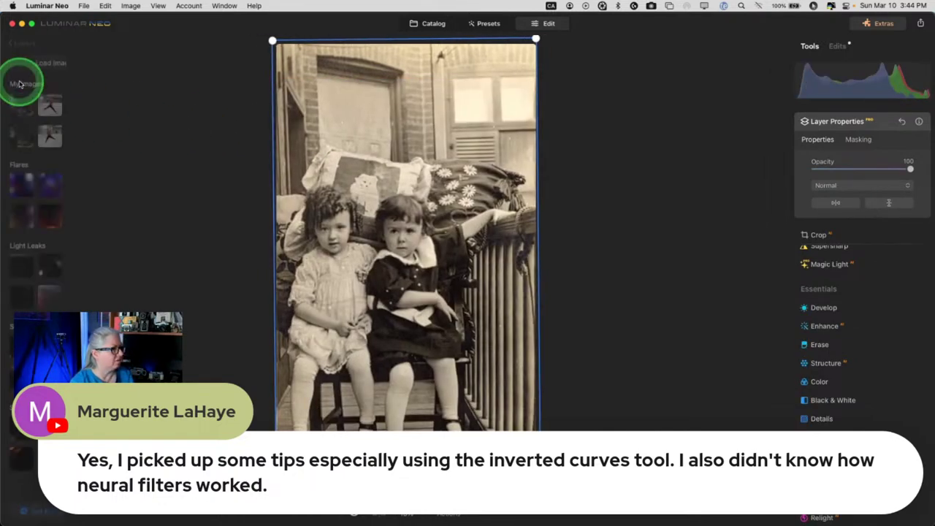
pyautogui.click(83, 85)
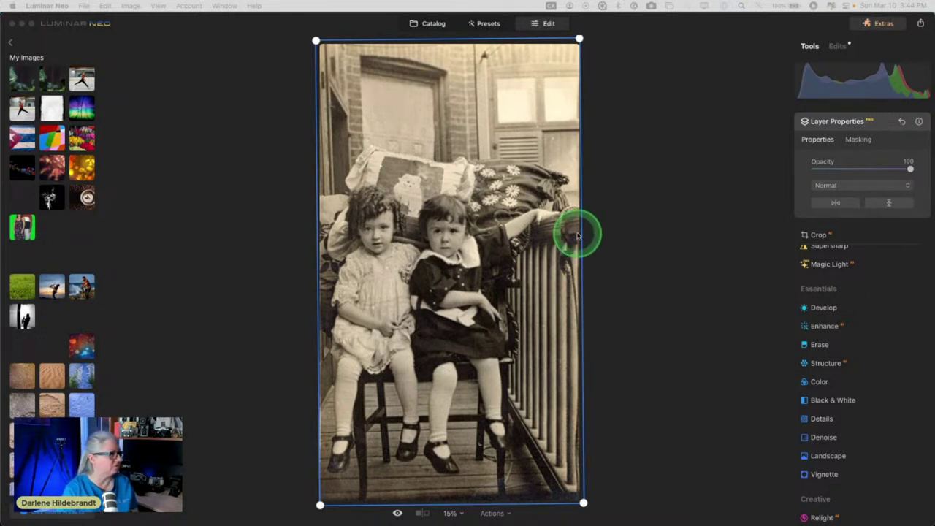
pyautogui.scroll(-5, 100, 250)
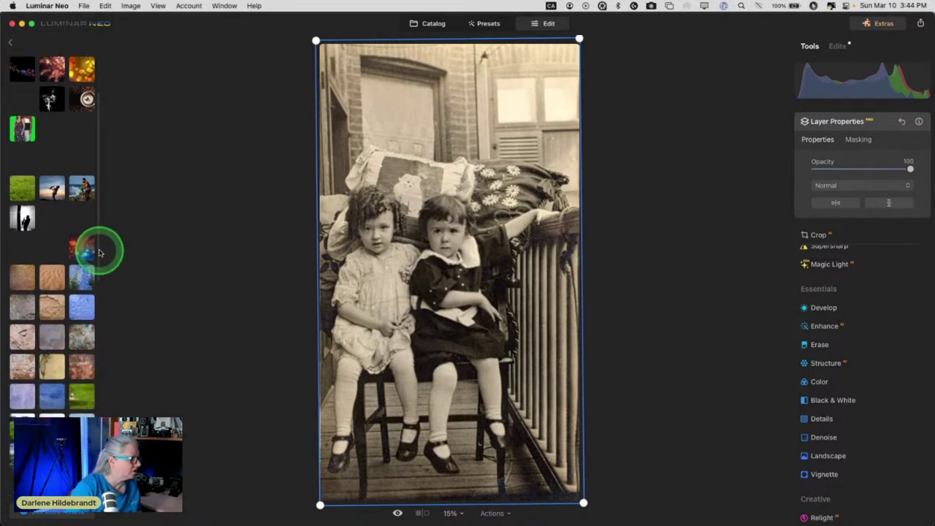
pyautogui.scroll(-7, 100, 253)
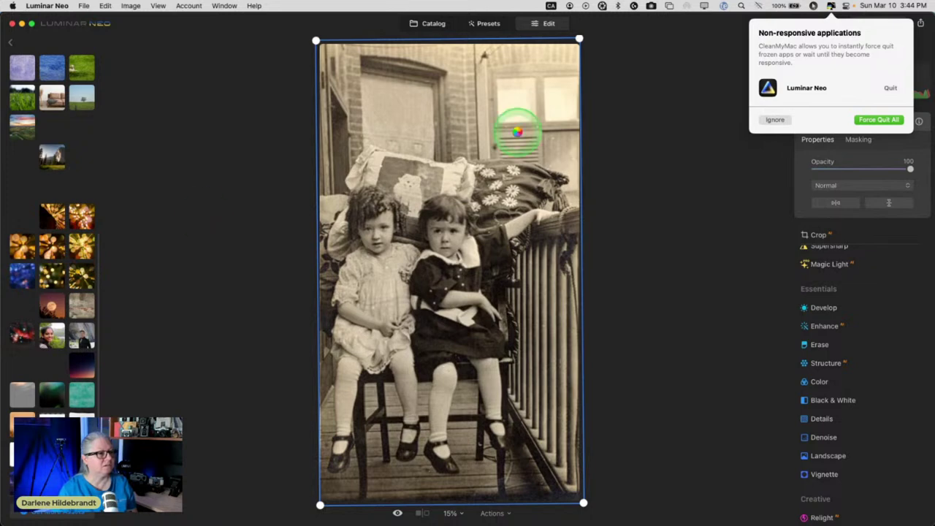
pyautogui.click(771, 119)
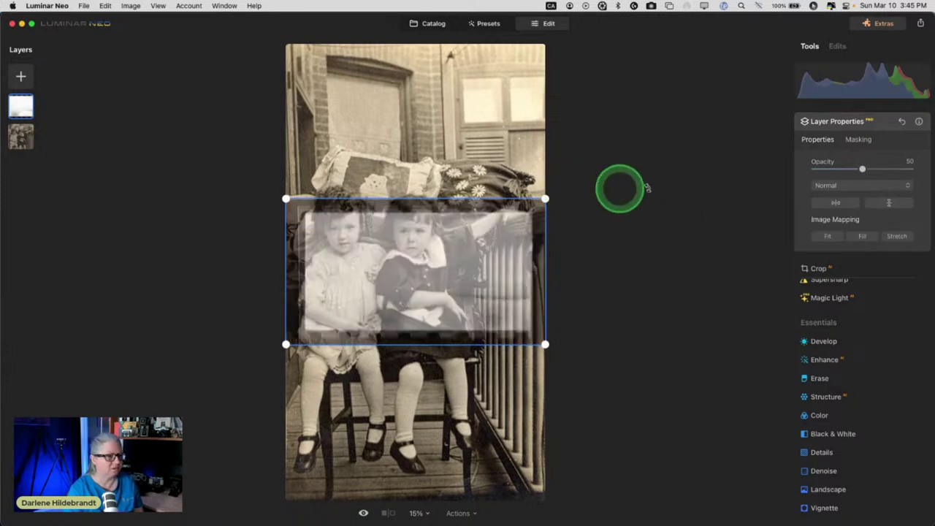
pyautogui.moveTo(862, 169); pyautogui.dragTo(909, 169)
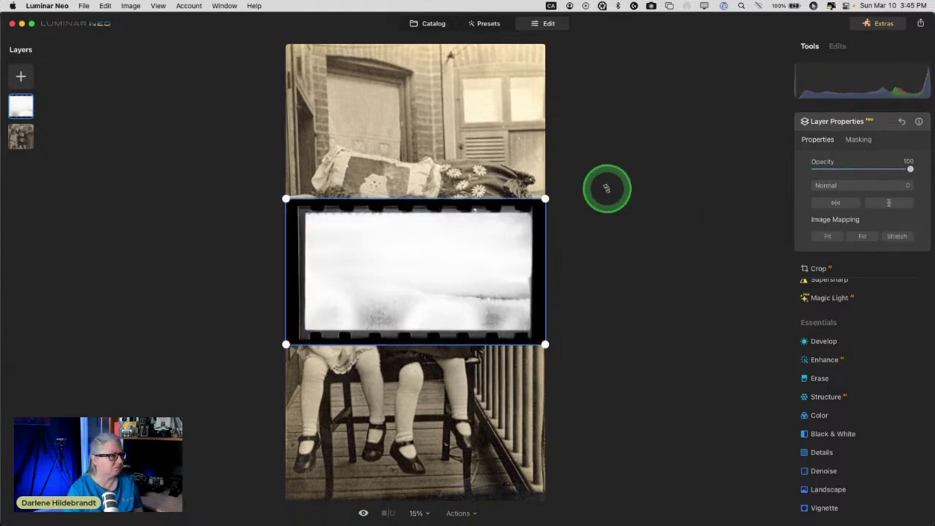
# Step: Rotate the film-frame layer to portrait orientation, then enlarge and position it so it covers the whole photo
pyautogui.moveTo(564, 199); pyautogui.dragTo(398, 165)
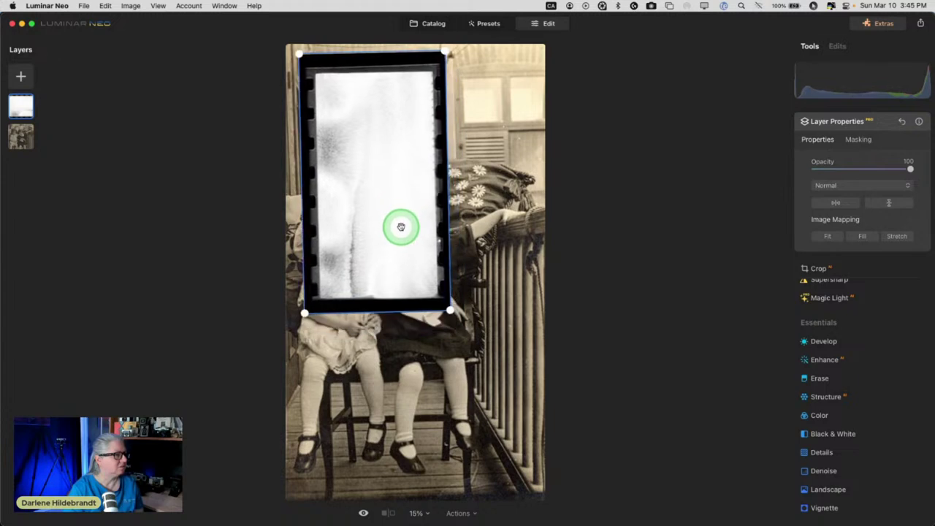
pyautogui.moveTo(445, 307); pyautogui.dragTo(566, 464)
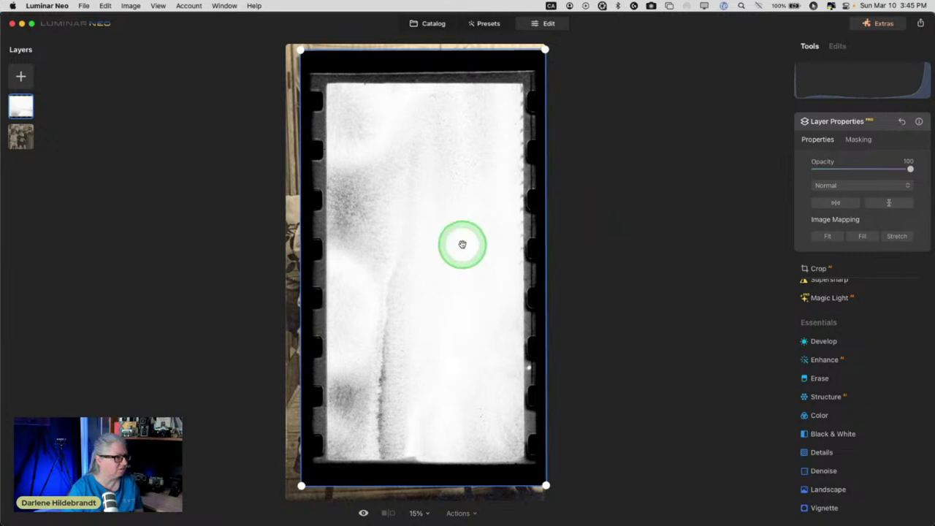
pyautogui.moveTo(453, 234); pyautogui.dragTo(453, 229)
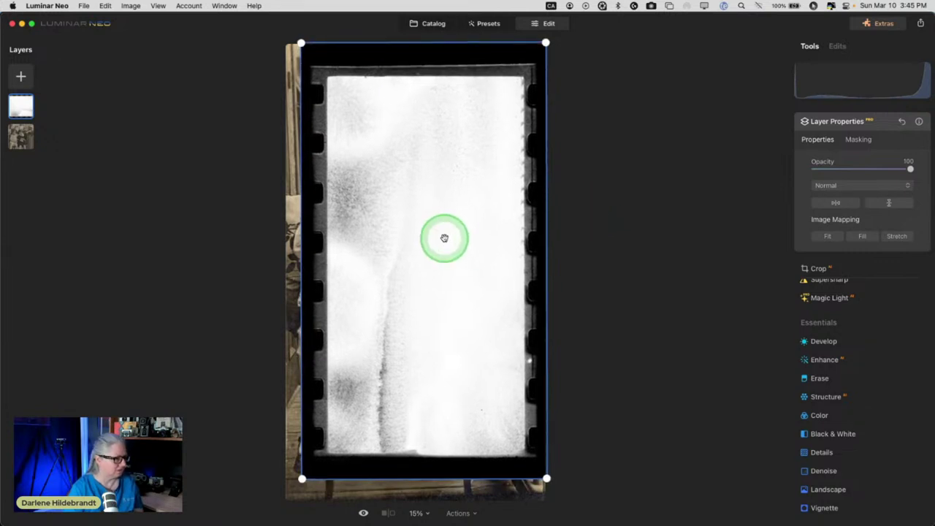
pyautogui.moveTo(303, 462); pyautogui.dragTo(270, 514)
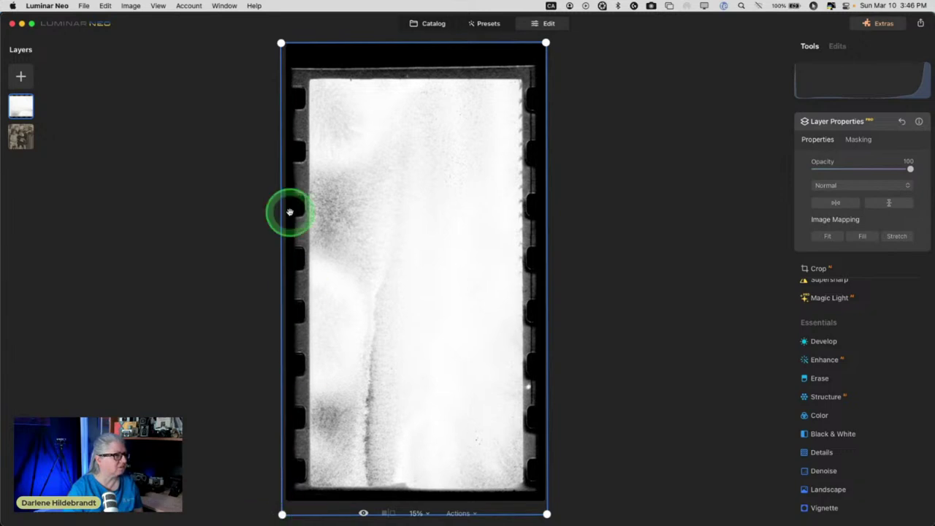
pyautogui.moveTo(281, 43); pyautogui.dragTo(276, 36)
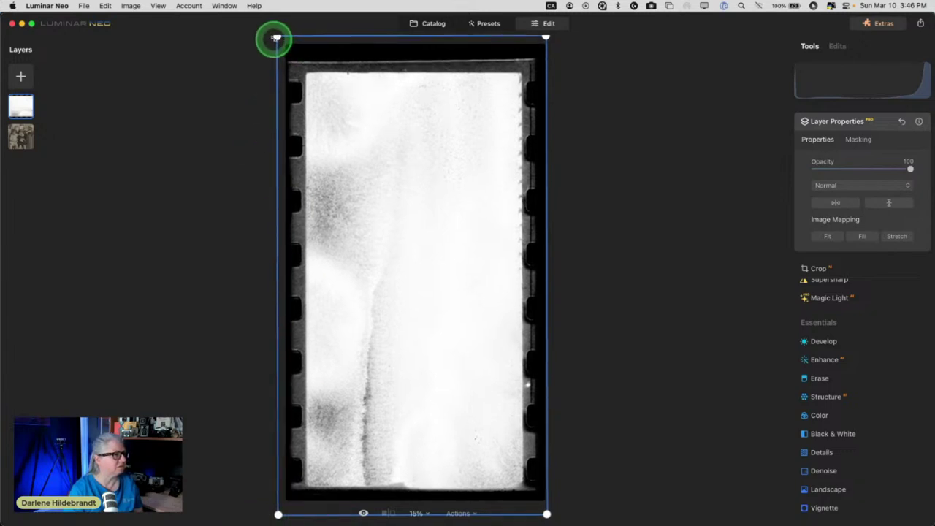
pyautogui.moveTo(345, 108); pyautogui.dragTo(380, 146)
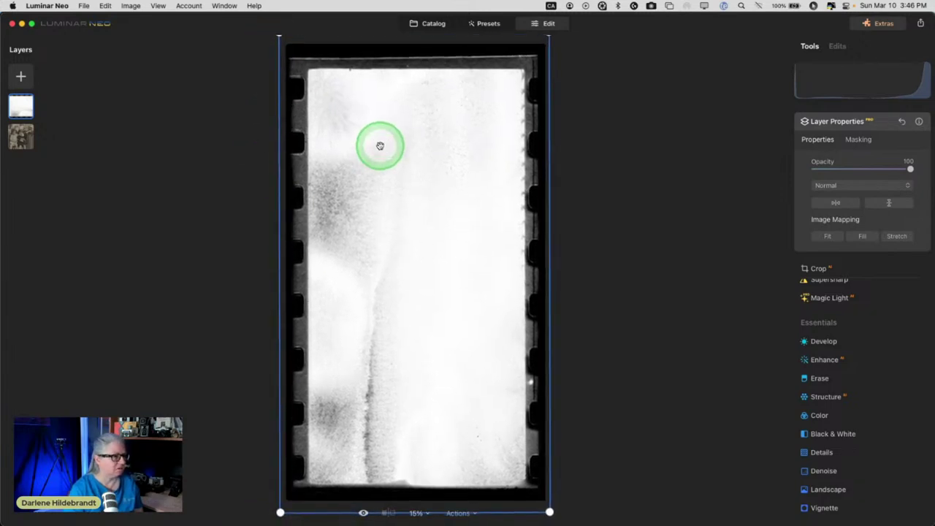
# Step: Set the film-frame layer's blend mode to Darken so only its black border overlays the photo
pyautogui.click(820, 187)
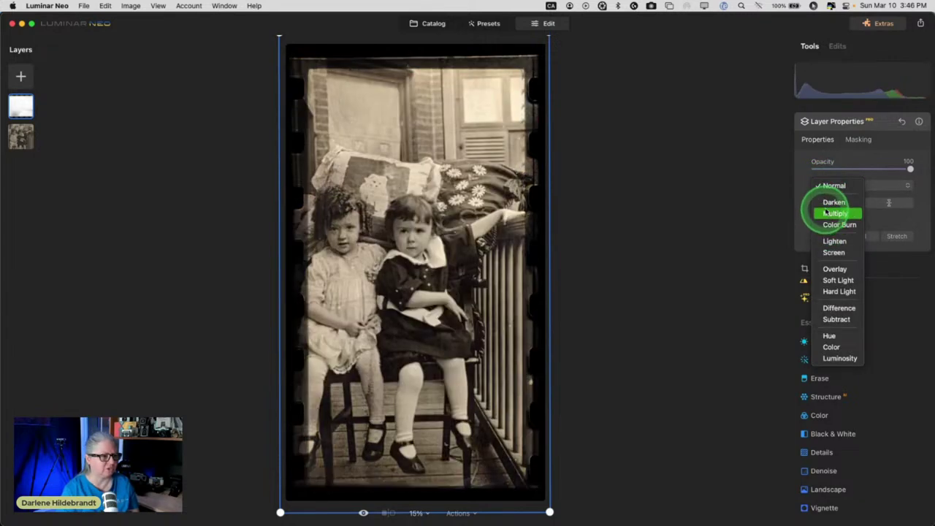
pyautogui.click(827, 204)
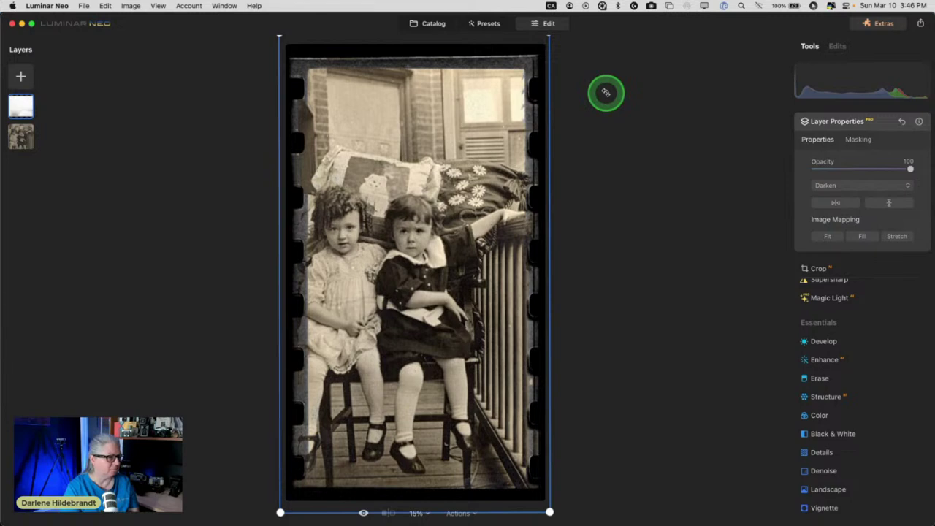
pyautogui.click(605, 92)
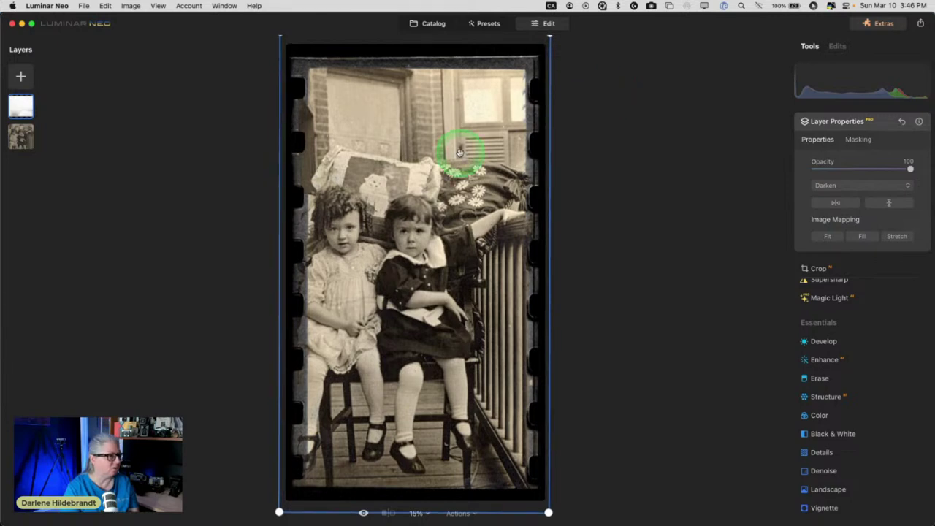
pyautogui.click(855, 122)
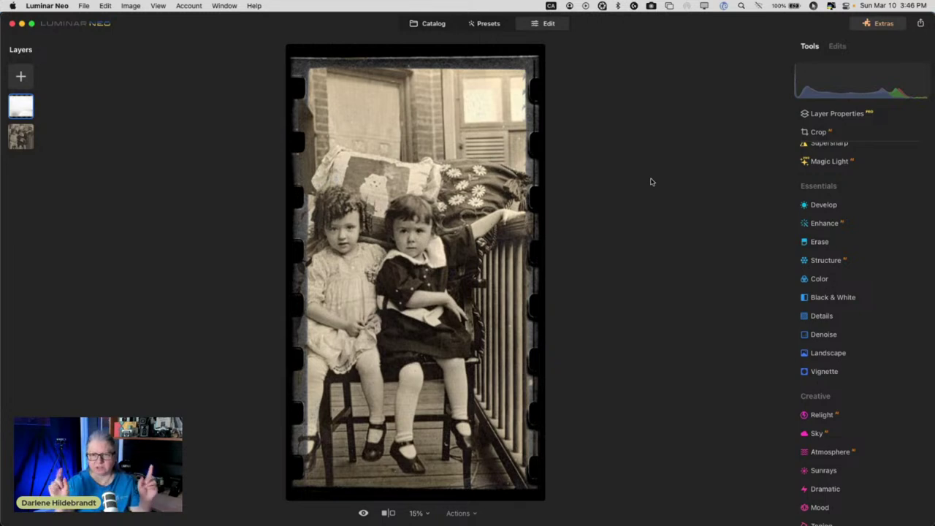
# Step: Invert the film-frame layer with a reversed Develop curve and set its blend mode to Lighten for a white border
pyautogui.click(814, 205)
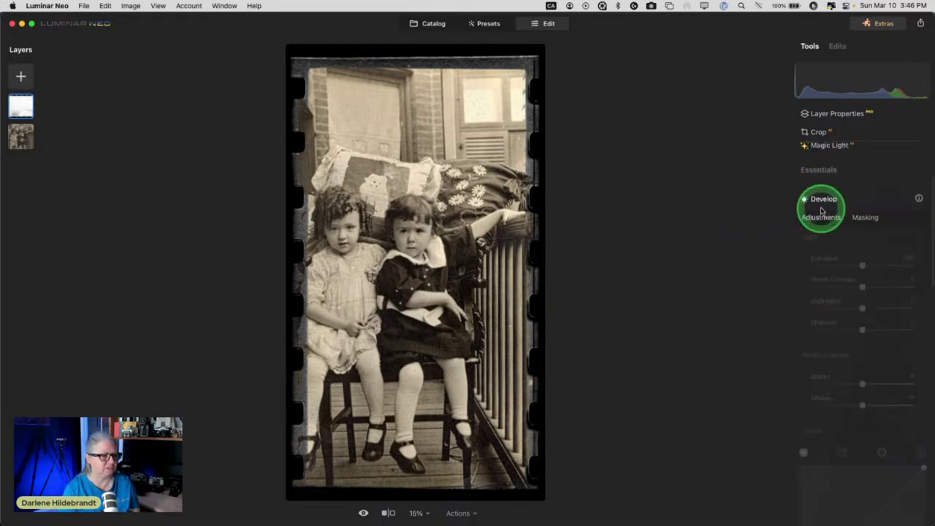
pyautogui.scroll(-3, 821, 381)
pyautogui.moveTo(801, 451); pyautogui.dragTo(786, 323)
pyautogui.moveTo(921, 332); pyautogui.dragTo(926, 475)
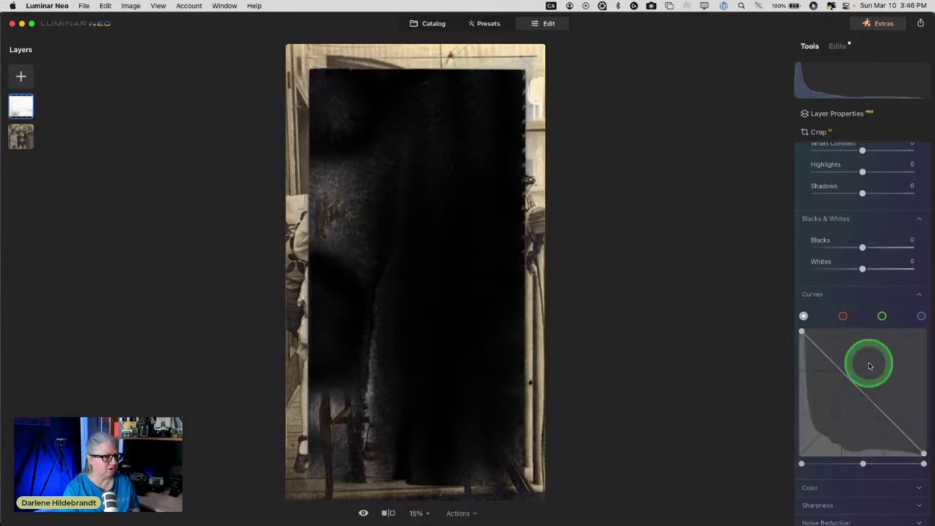
pyautogui.scroll(7, 876, 380)
pyautogui.click(831, 117)
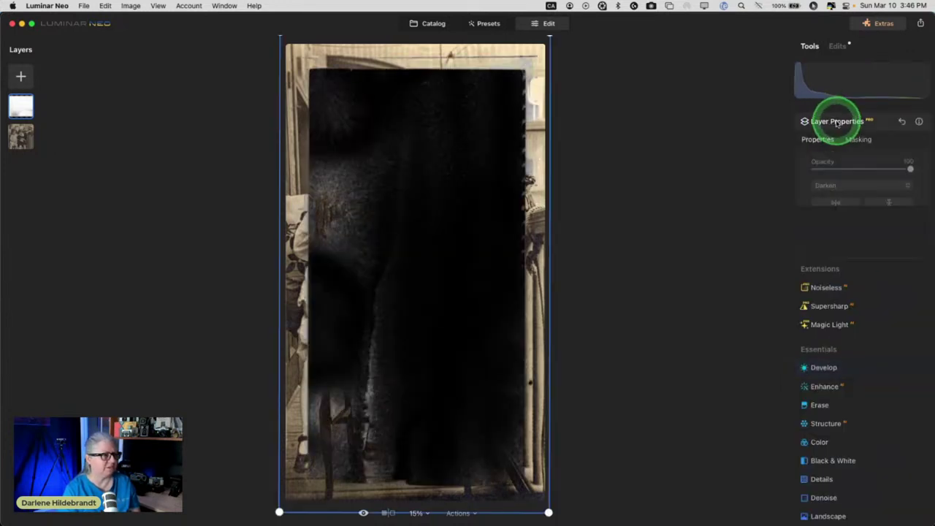
pyautogui.click(834, 184)
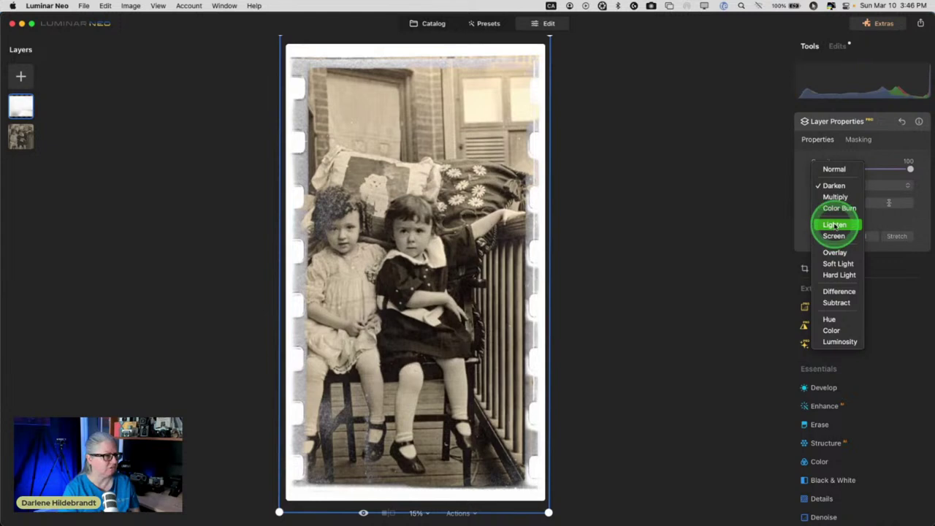
pyautogui.click(834, 225)
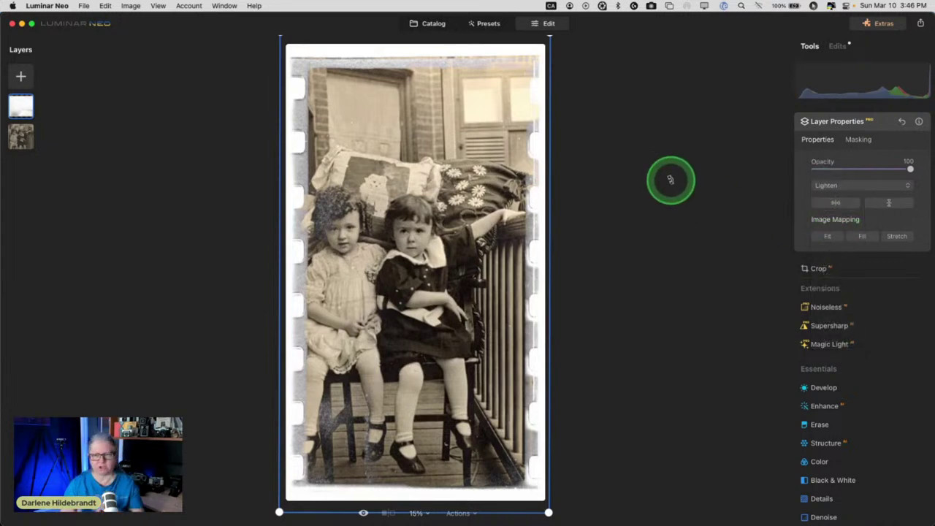
pyautogui.click(891, 125)
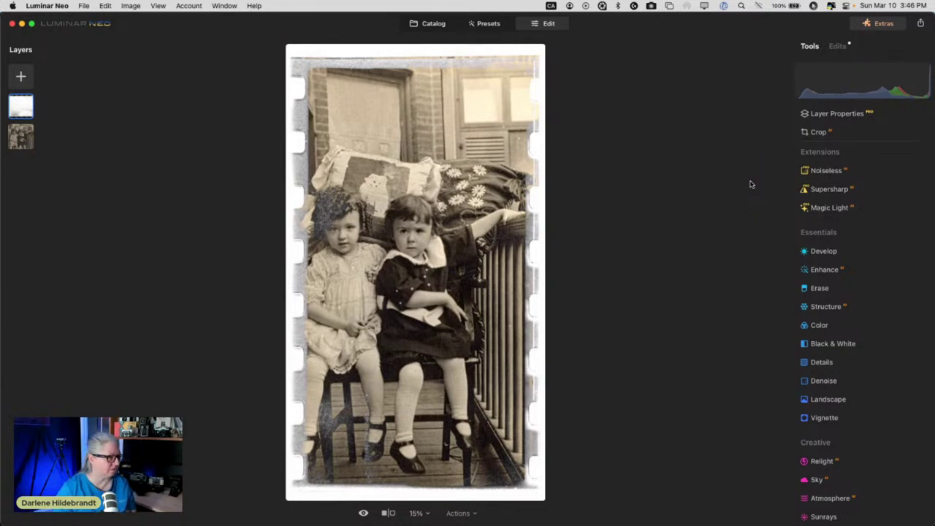
# Step: Remove the film-frame layer from the photo and collapse the layer properties
pyautogui.click(162, 146)
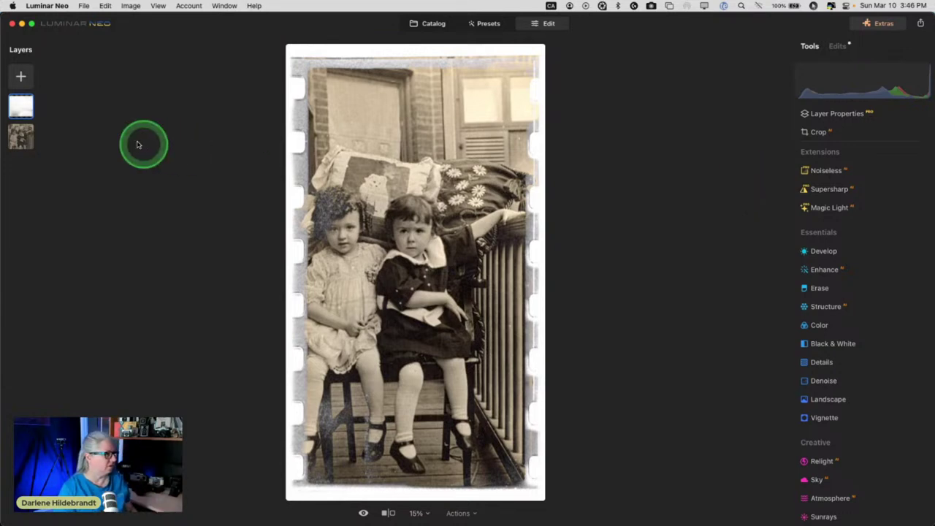
pyautogui.rightClick(33, 114)
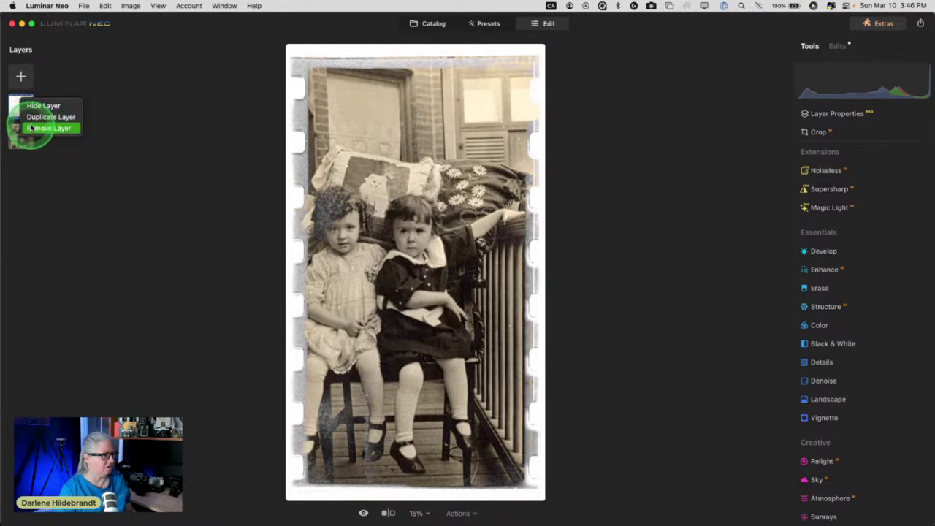
pyautogui.click(31, 128)
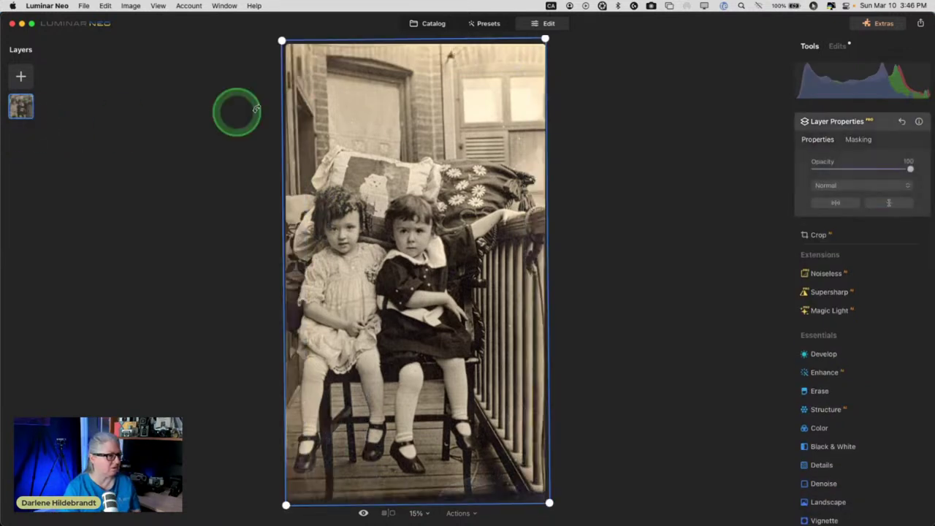
pyautogui.click(878, 128)
pyautogui.click(700, 156)
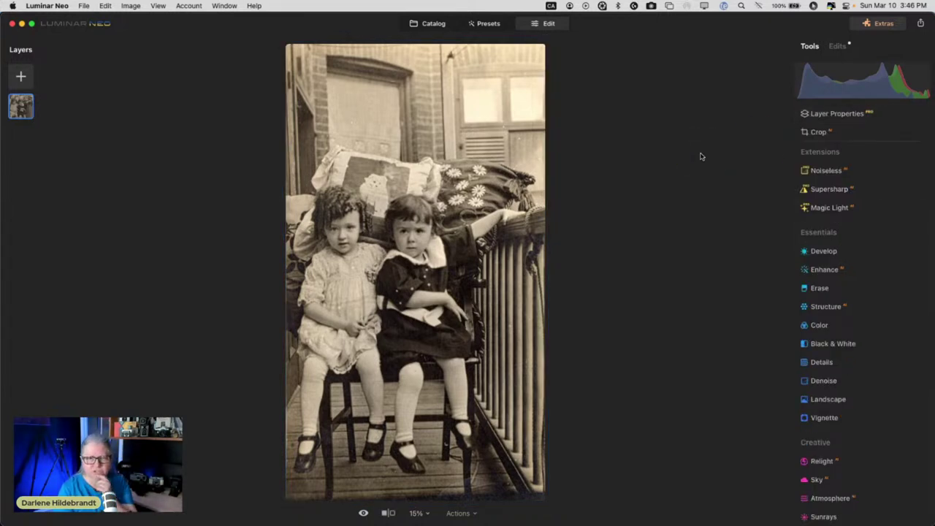
pyautogui.click(694, 157)
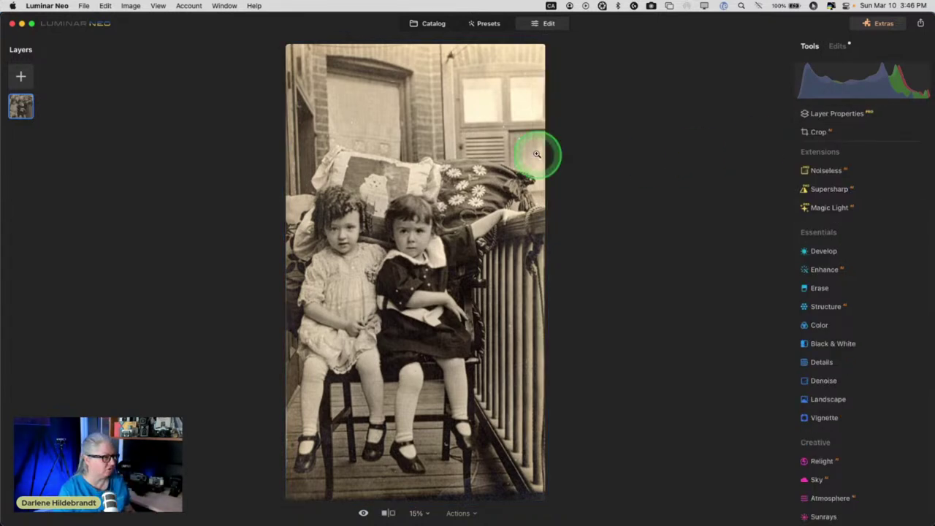
# Step: Duplicate the photo as a new layer, set its blend mode to Multiply, and reduce its opacity to below half
pyautogui.click(32, 78)
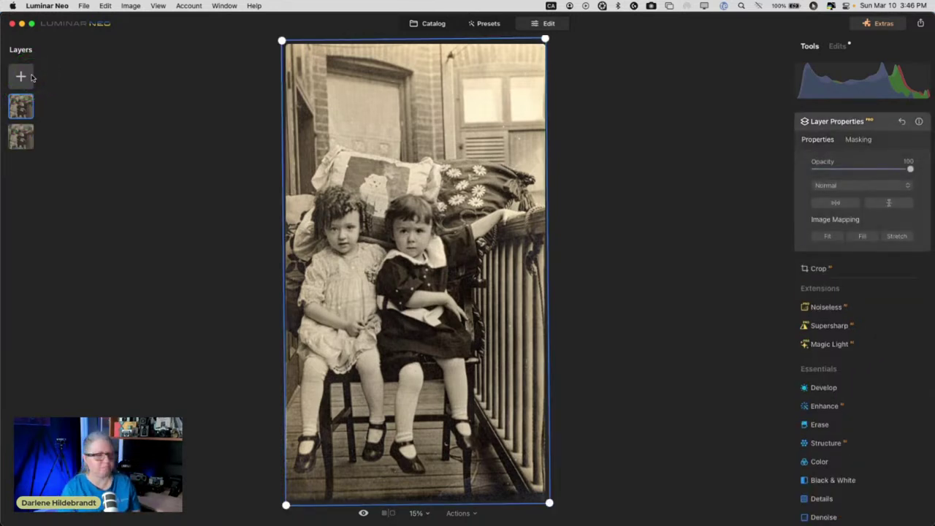
pyautogui.click(826, 185)
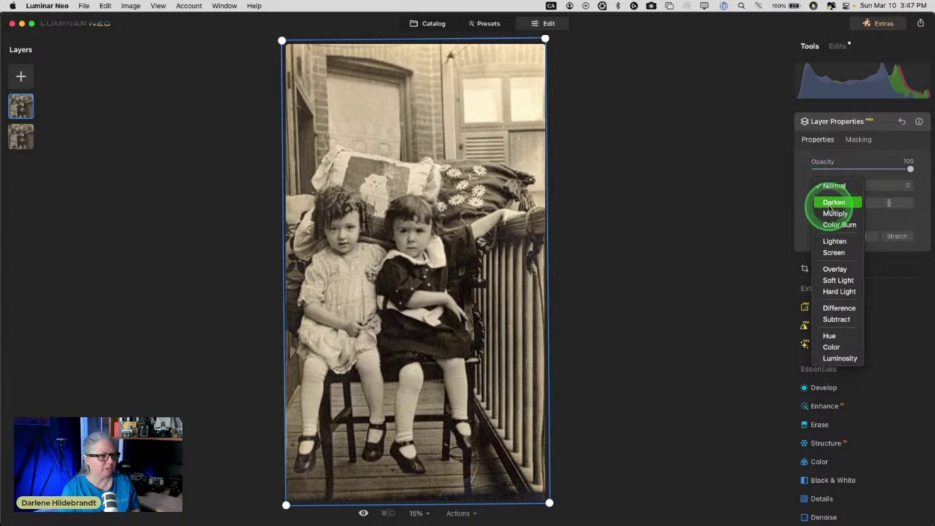
pyautogui.click(831, 213)
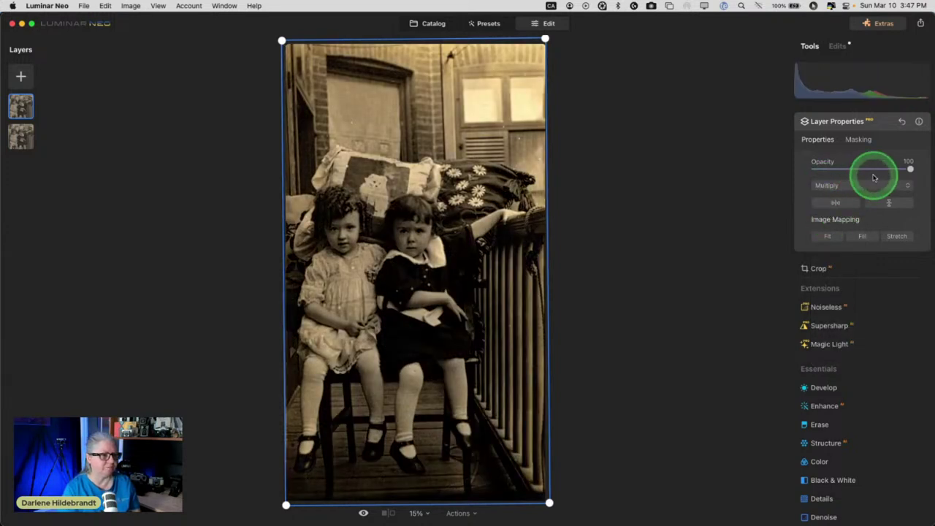
pyautogui.moveTo(910, 169); pyautogui.dragTo(843, 170)
pyautogui.click(880, 123)
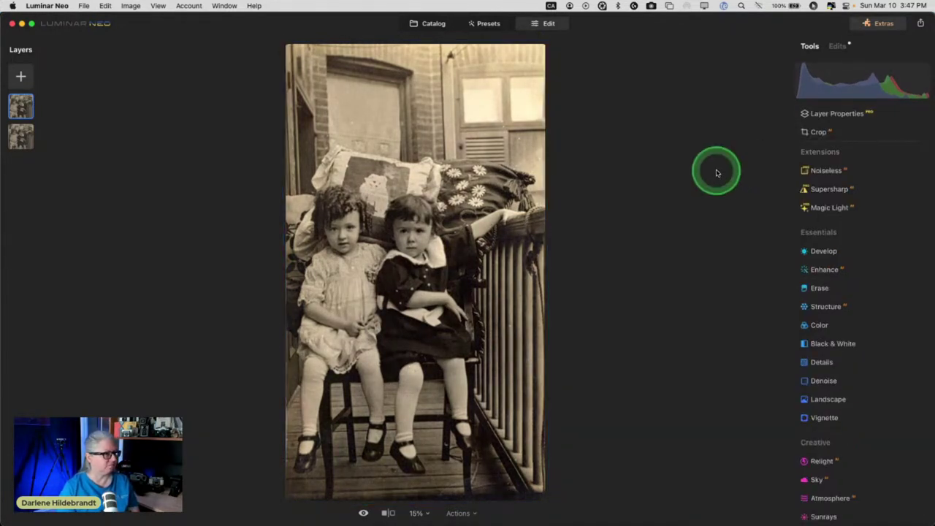
# Step: Compare the layered two-girls photo with its original version
pyautogui.click(716, 172)
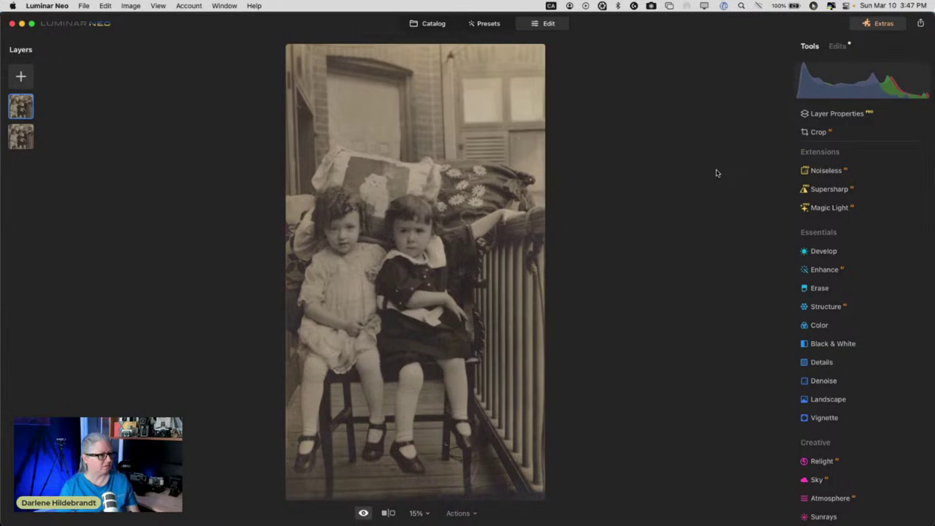
pyautogui.press('\\')
pyautogui.press('\\')
pyautogui.press('\\')
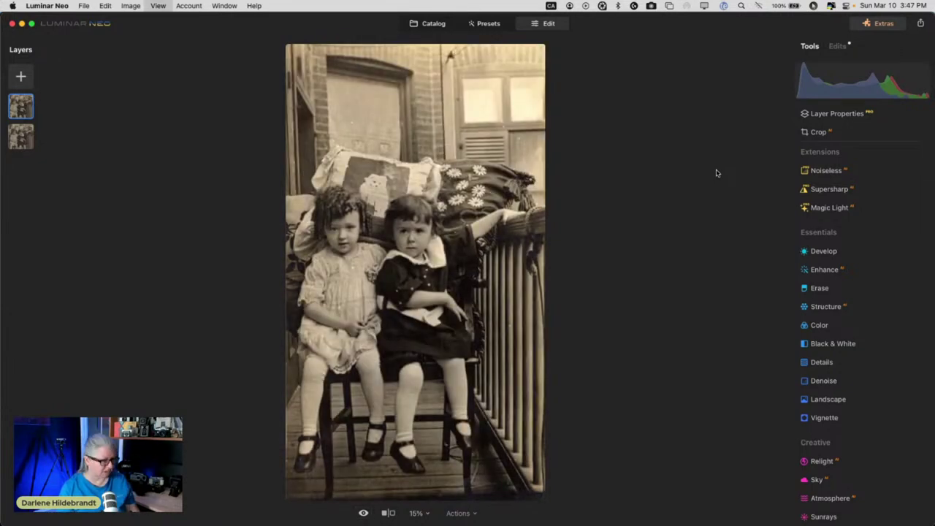
# Step: Return to the Restoration folder and open the faded orange photo of the couple by the lake for editing
pyautogui.press('g')
pyautogui.click(692, 188)
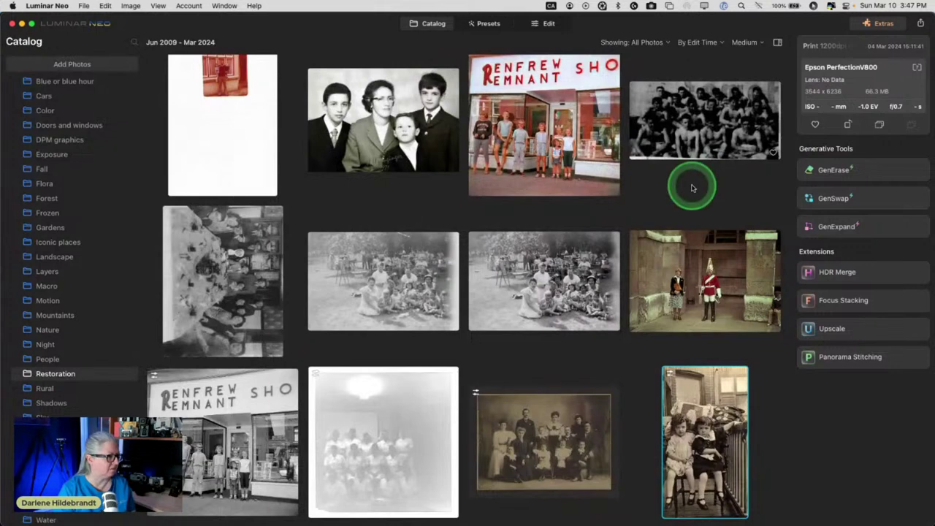
pyautogui.scroll(3, 673, 193)
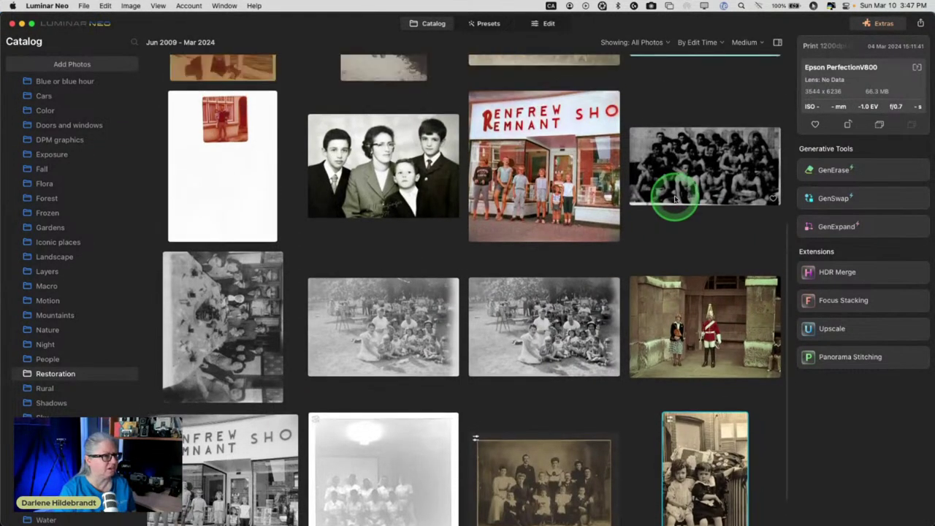
pyautogui.scroll(5, 673, 197)
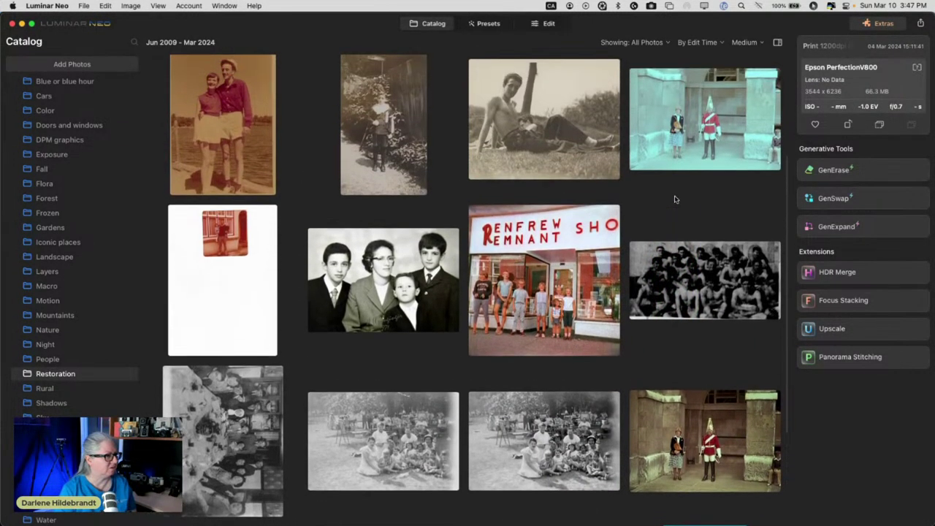
pyautogui.scroll(1, 675, 199)
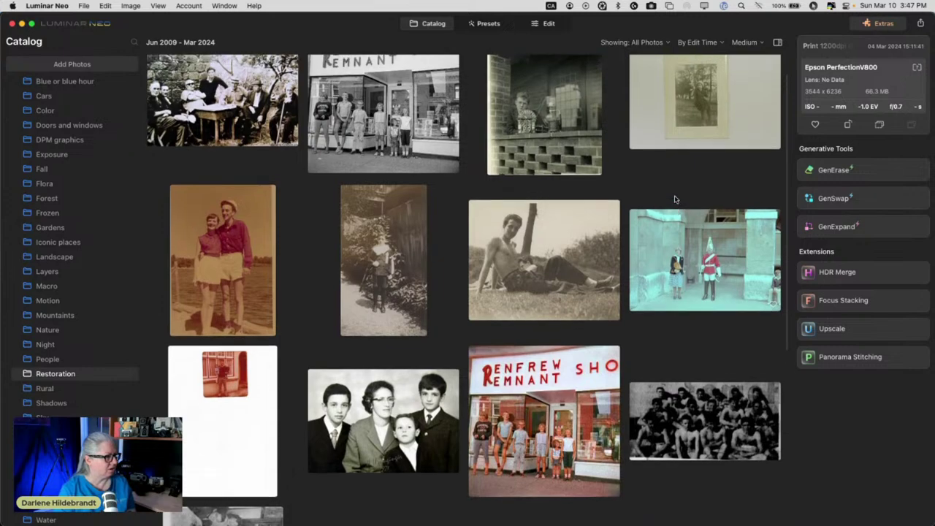
pyautogui.click(228, 236)
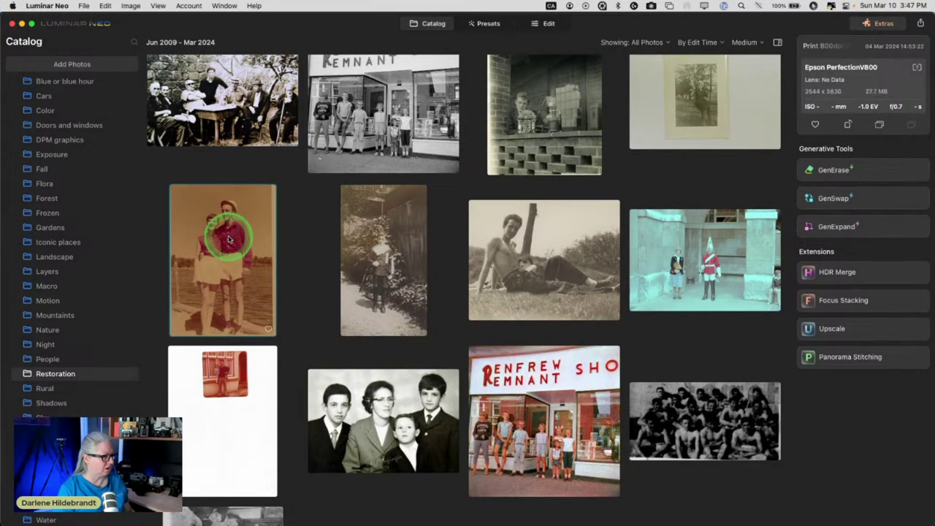
pyautogui.click(544, 24)
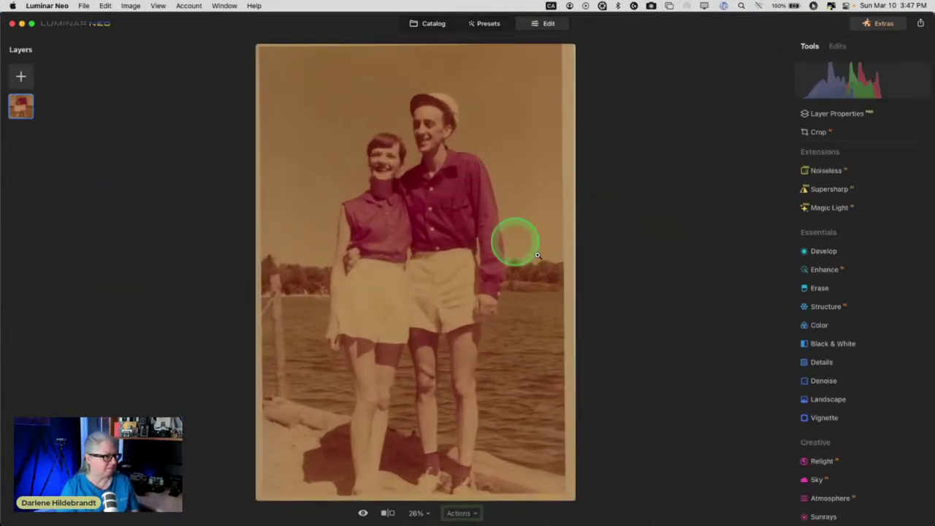
# Step: Correct the white balance in Develop by sampling the pale border along the photo's edge
pyautogui.click(821, 250)
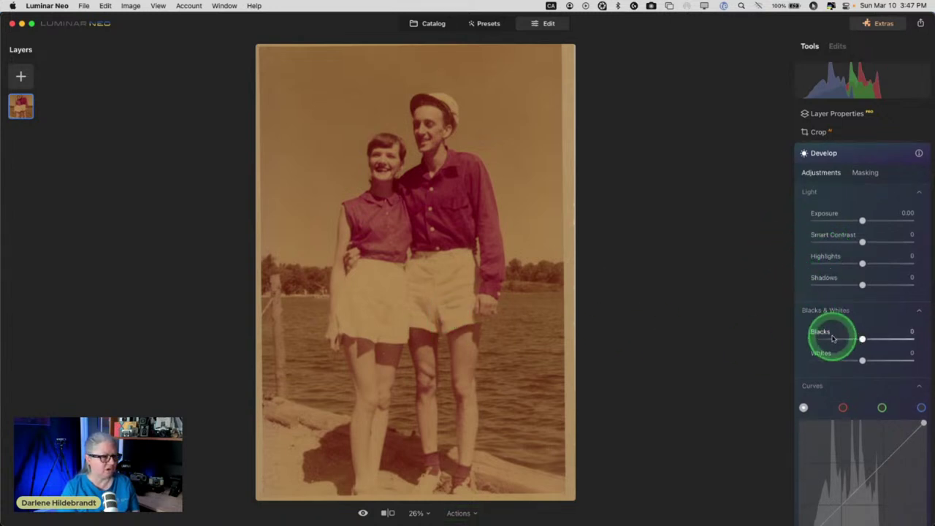
pyautogui.click(812, 386)
pyautogui.scroll(-3, 812, 387)
pyautogui.click(807, 256)
pyautogui.scroll(2, 840, 278)
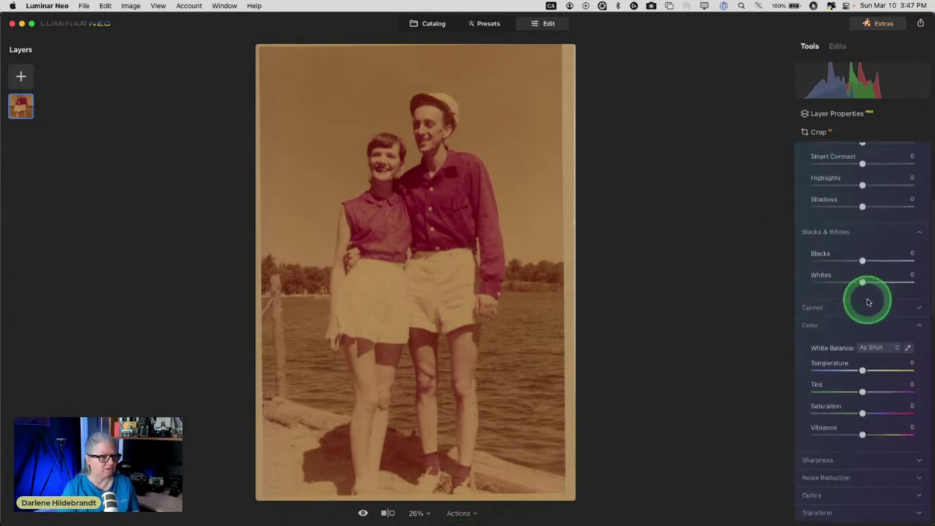
pyautogui.click(909, 354)
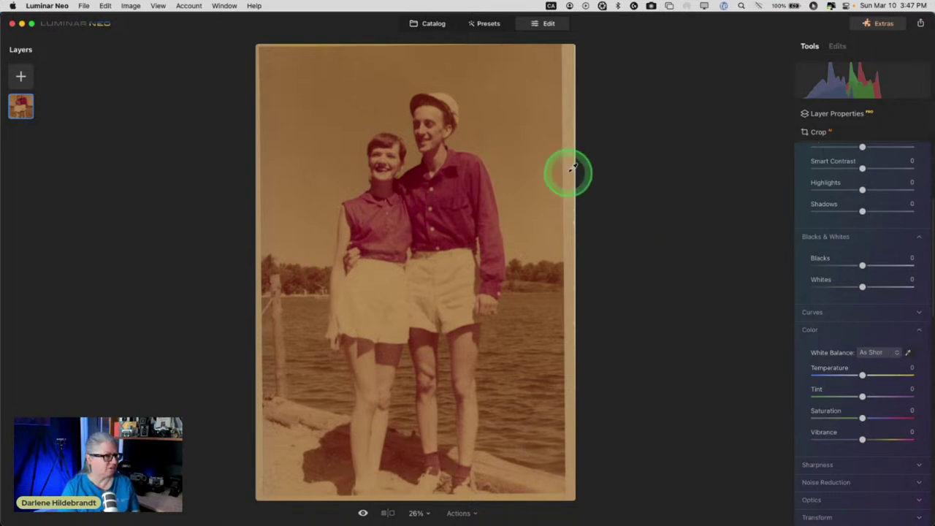
pyautogui.click(571, 128)
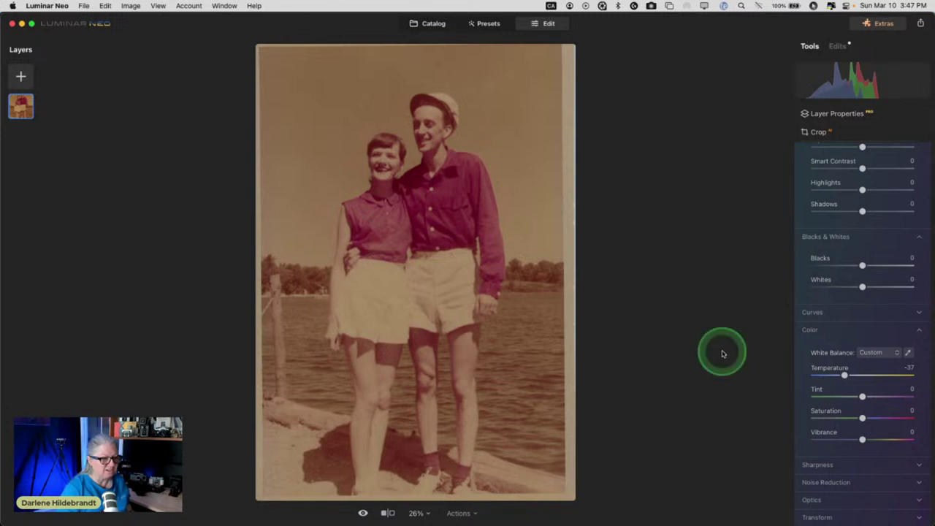
# Step: Resample the white balance on the woman's shorts, then set Temperature to -72 and Tint to -9
pyautogui.click(909, 354)
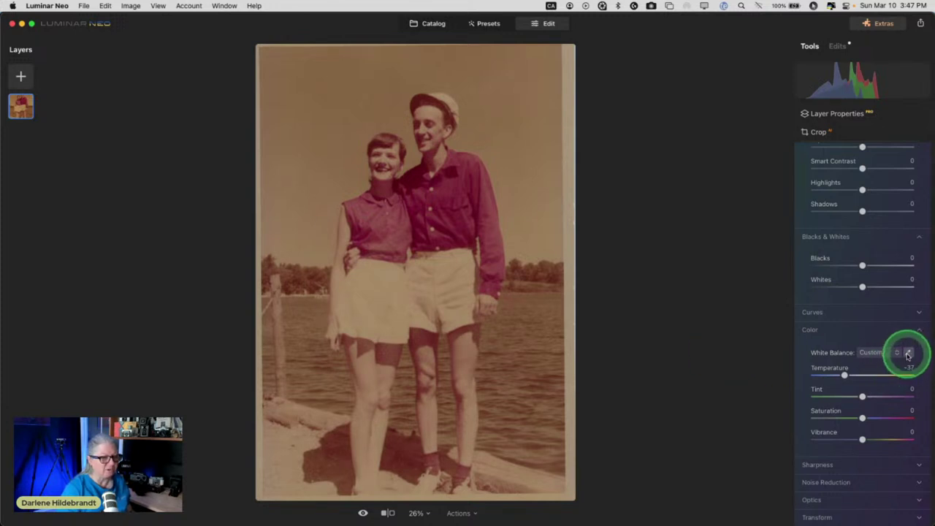
pyautogui.click(375, 293)
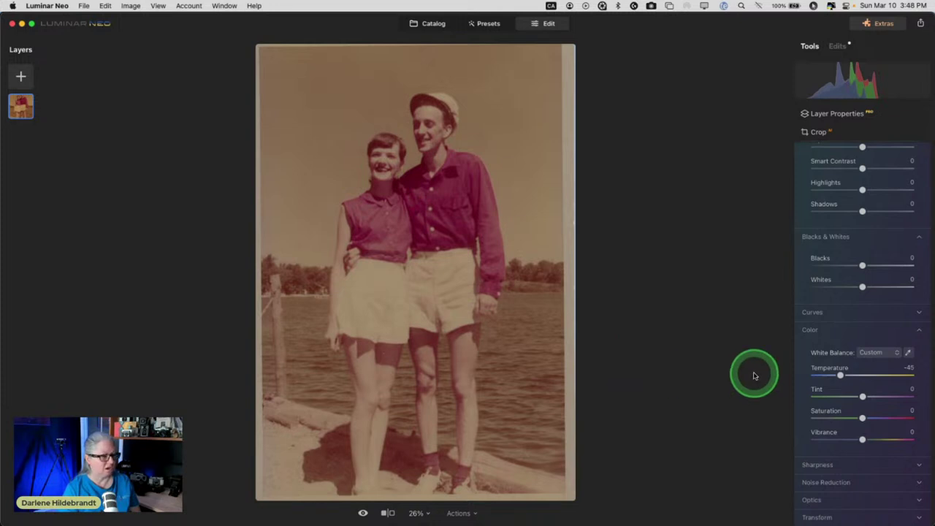
pyautogui.moveTo(841, 376); pyautogui.dragTo(827, 376)
pyautogui.moveTo(862, 396); pyautogui.dragTo(857, 396)
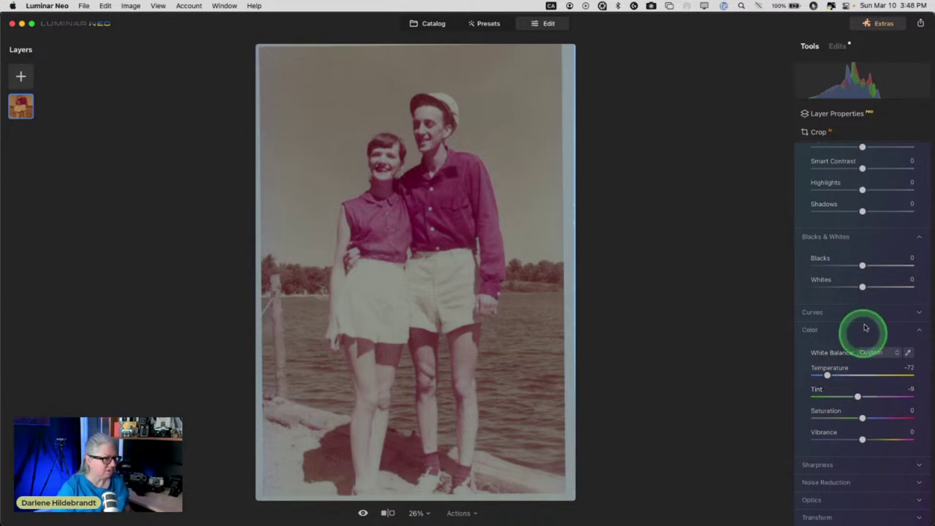
# Step: Set Whites to 63 and Blacks to -36 in Develop to strengthen the photo's contrast
pyautogui.scroll(3, 877, 272)
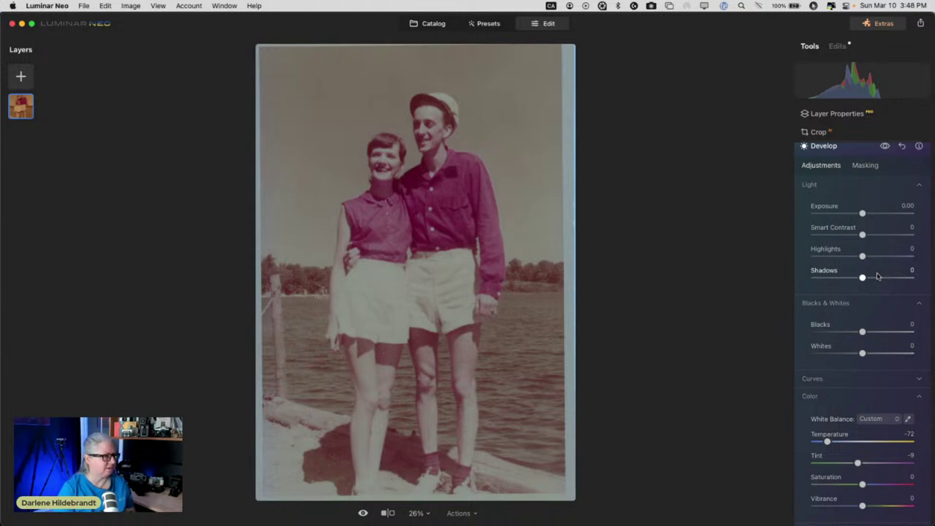
pyautogui.scroll(-3, 877, 276)
pyautogui.scroll(3, 877, 276)
pyautogui.scroll(-4, 877, 276)
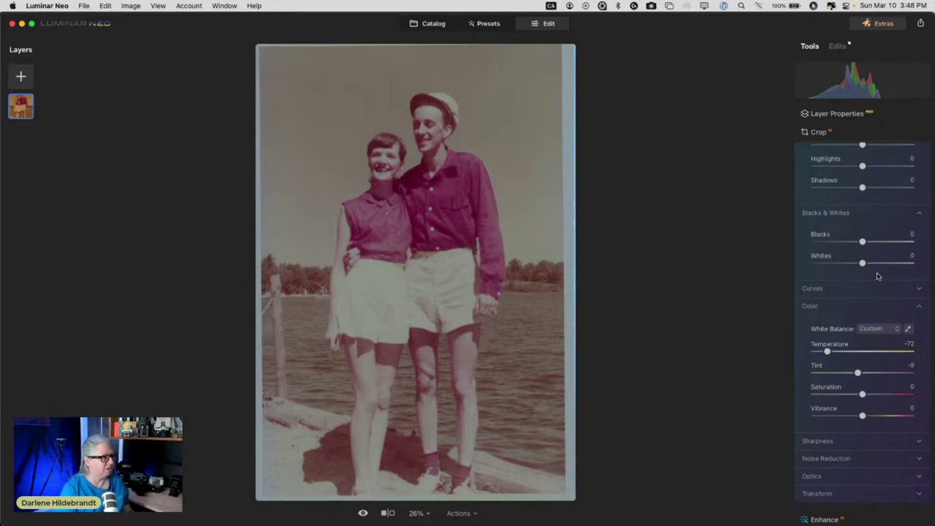
pyautogui.scroll(8, 877, 276)
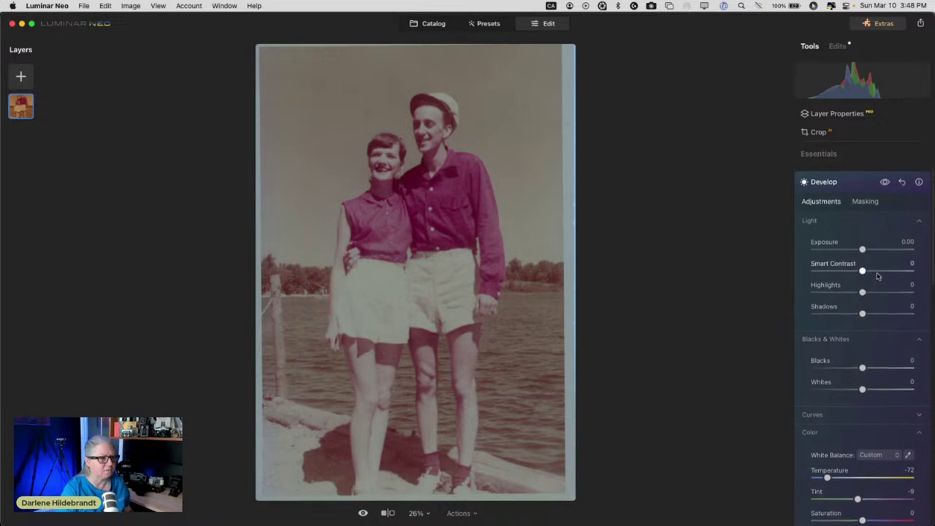
pyautogui.click(850, 374)
pyautogui.moveTo(861, 437); pyautogui.dragTo(892, 437)
pyautogui.moveTo(862, 415)
pyautogui.mouseDown()
pyautogui.moveTo(832, 414)
pyautogui.moveTo(846, 415)
pyautogui.mouseUp()
# Step: Refine the Develop white balance with Temperature at -85 and Tint at 2
pyautogui.scroll(-5, 846, 409)
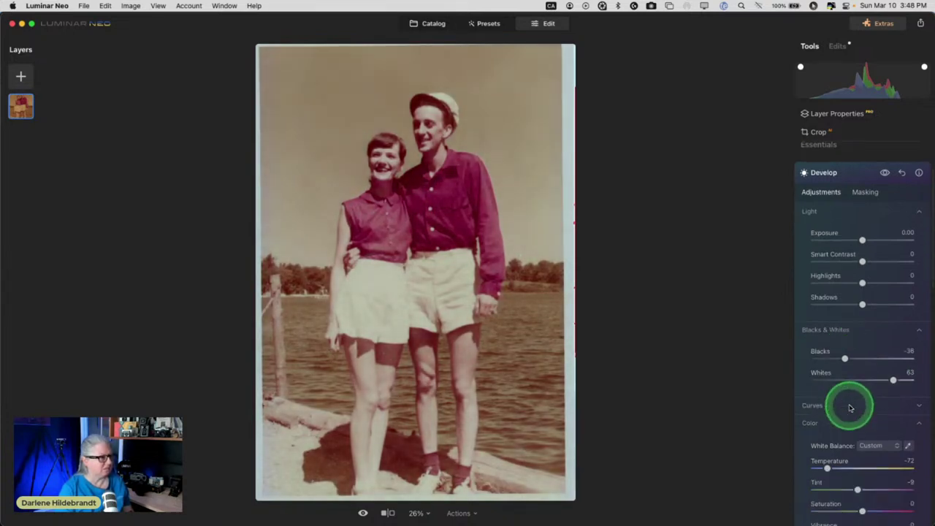
pyautogui.moveTo(828, 384); pyautogui.dragTo(864, 404)
pyautogui.scroll(-1, 864, 403)
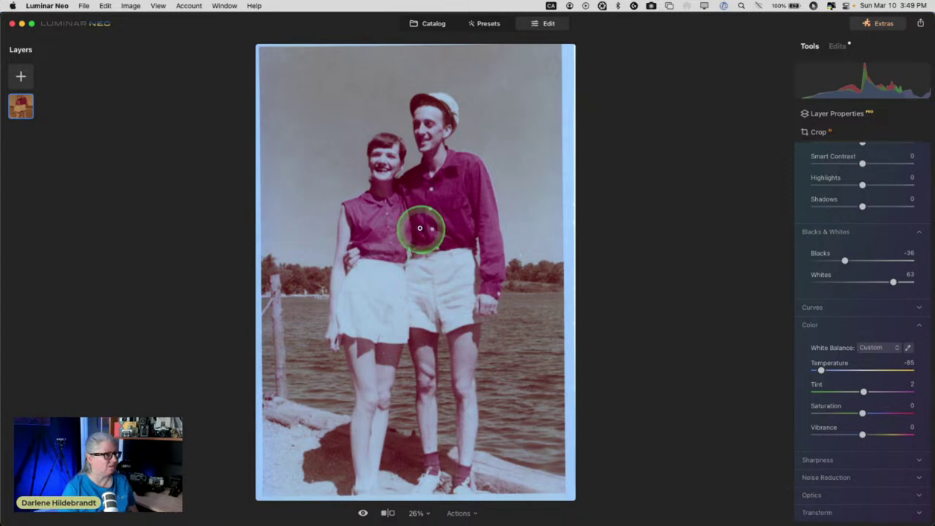
# Step: Straighten the couple photo slightly and crop off its borders on all sides using the Free ratio
pyautogui.scroll(5, 816, 279)
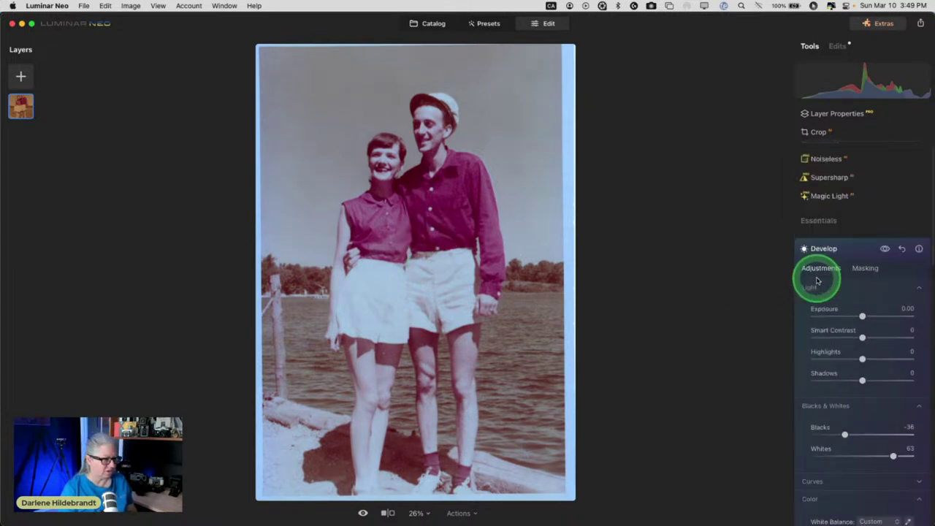
pyautogui.click(819, 132)
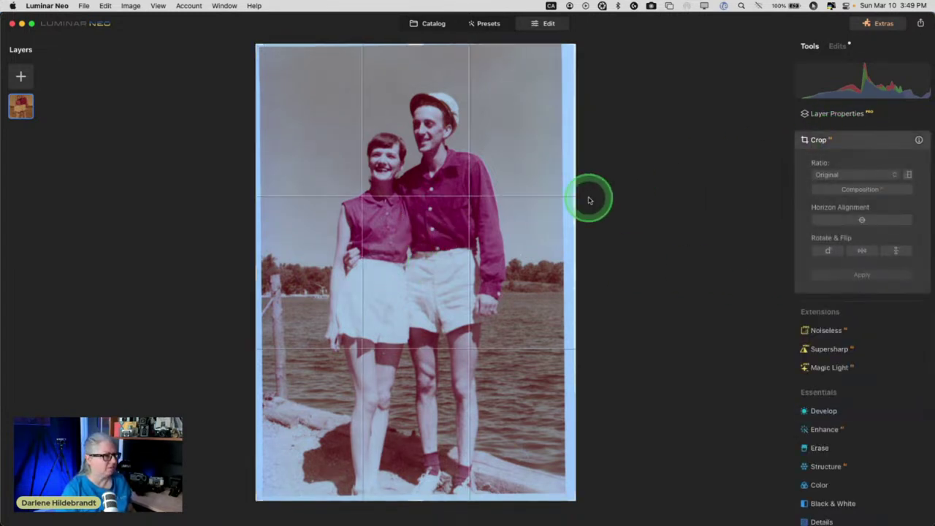
pyautogui.moveTo(605, 96); pyautogui.dragTo(605, 98)
pyautogui.moveTo(569, 271); pyautogui.dragTo(560, 269)
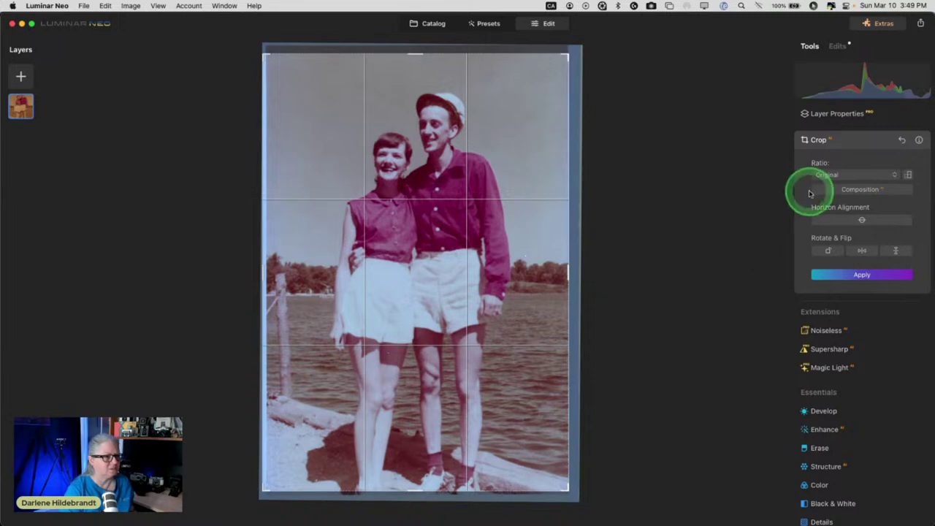
pyautogui.click(825, 175)
pyautogui.click(822, 156)
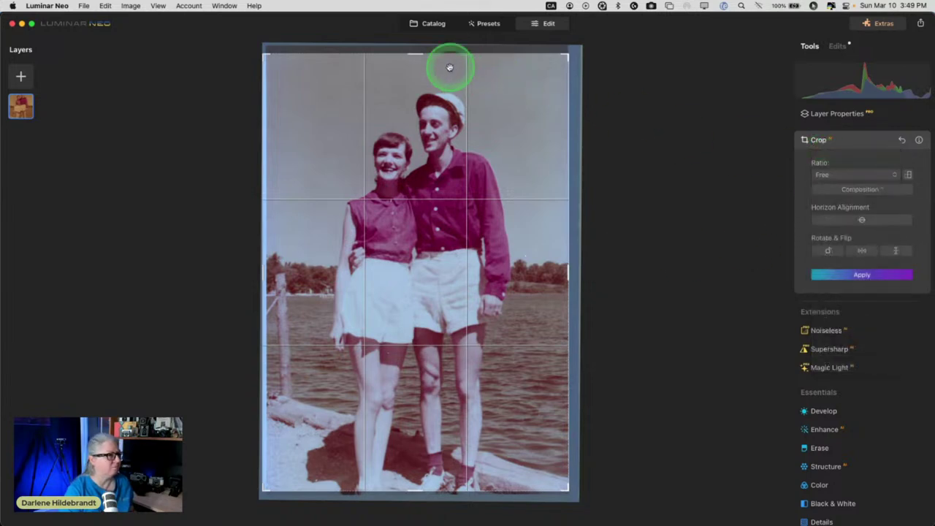
pyautogui.moveTo(417, 56); pyautogui.dragTo(423, 36)
pyautogui.moveTo(259, 232); pyautogui.dragTo(268, 229)
pyautogui.moveTo(409, 500); pyautogui.dragTo(414, 493)
pyautogui.press('Return')
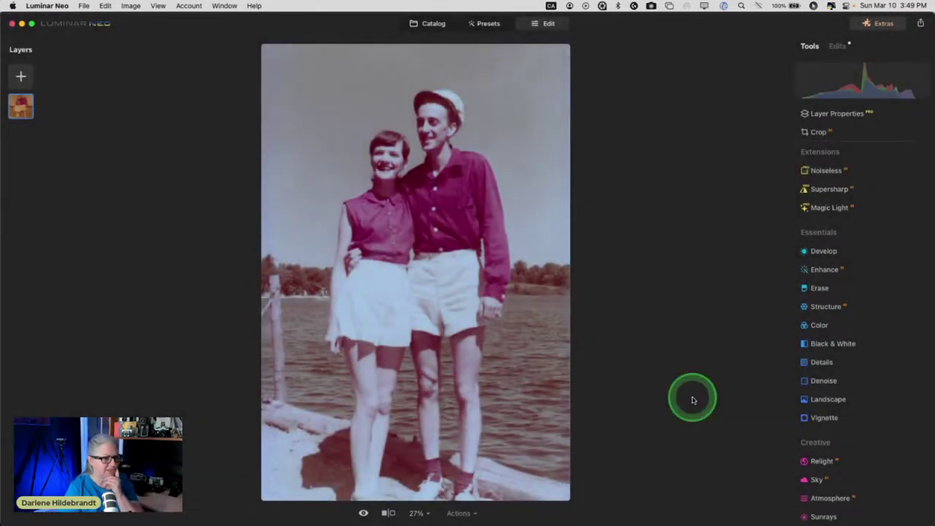
# Step: Tone the photo's highlights yellow with Toning at Saturation 40 and Hue 65
pyautogui.scroll(-8, 825, 319)
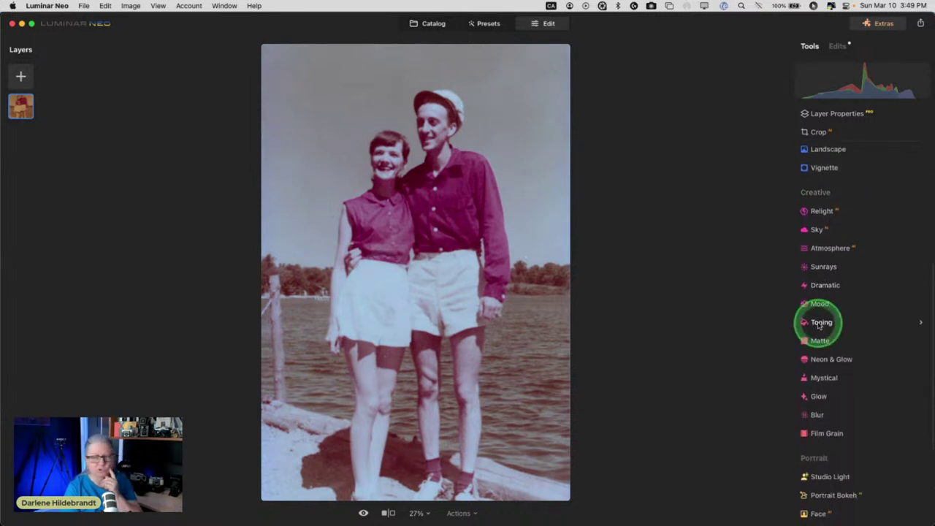
pyautogui.click(819, 323)
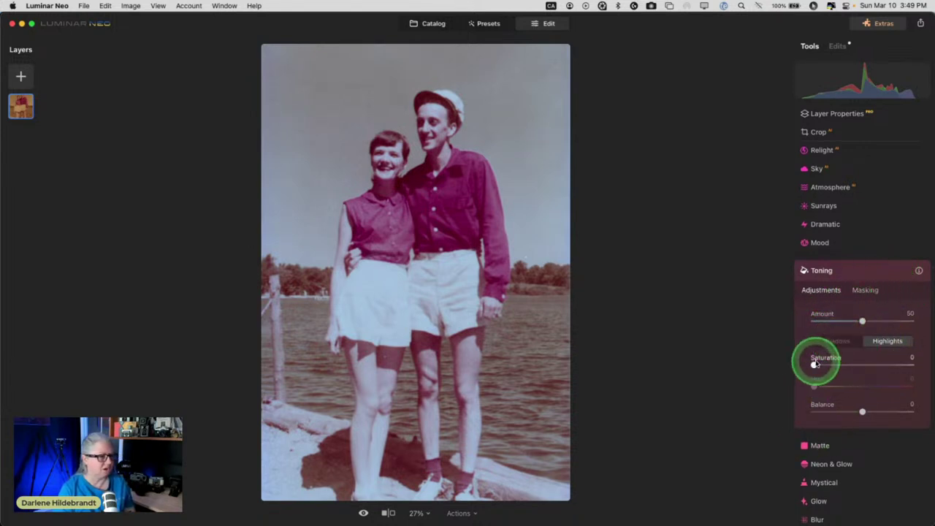
pyautogui.moveTo(813, 364); pyautogui.dragTo(853, 364)
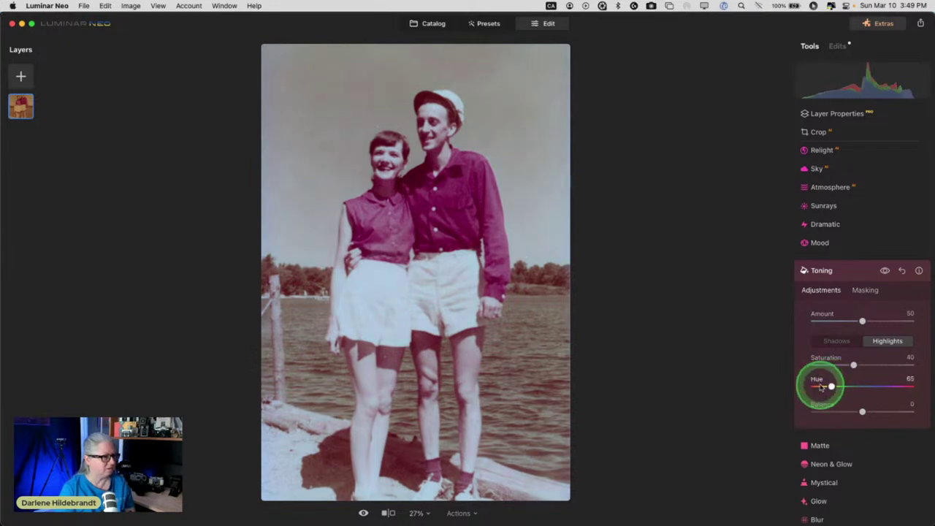
# Step: Tone the shadows with Saturation 24 and Hue 199, and compare the photo with and without Toning
pyautogui.click(833, 340)
pyautogui.moveTo(812, 365); pyautogui.dragTo(864, 364)
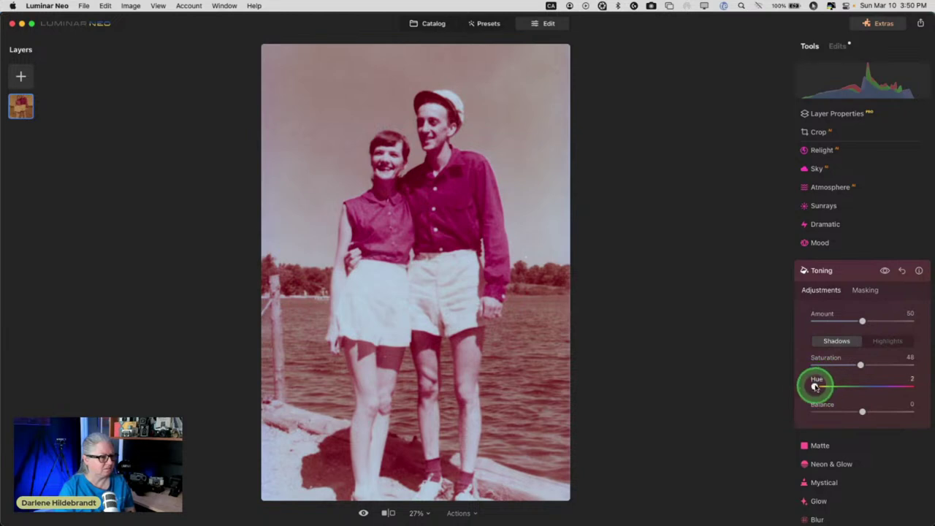
pyautogui.moveTo(814, 387); pyautogui.dragTo(858, 385)
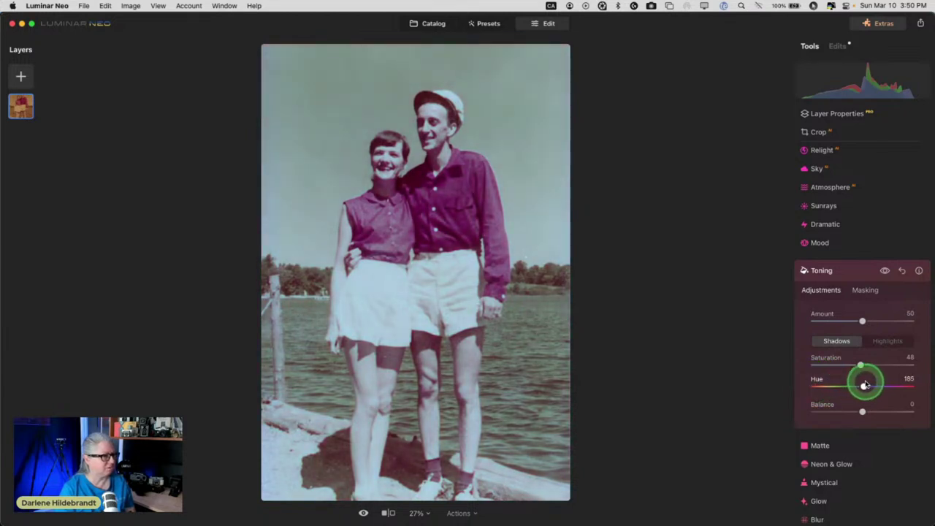
pyautogui.moveTo(860, 366); pyautogui.dragTo(837, 362)
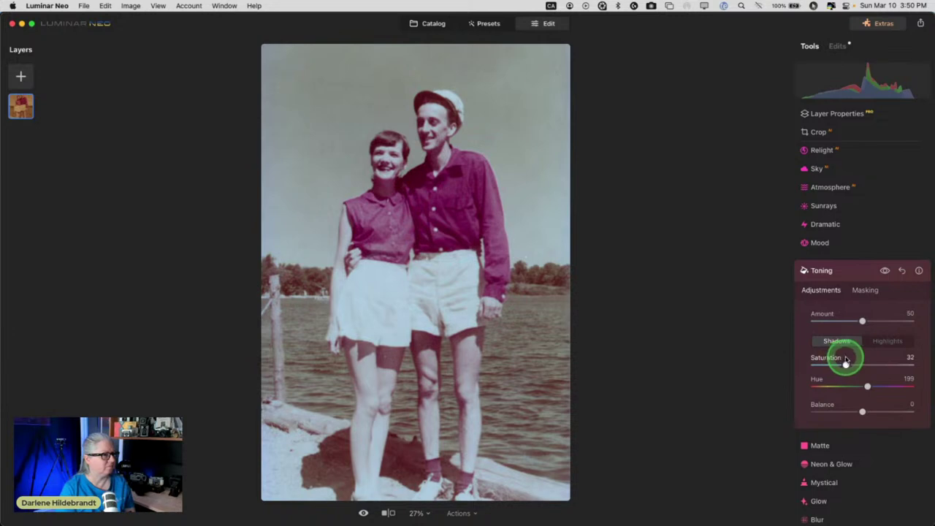
pyautogui.click(884, 271)
pyautogui.click(884, 271)
pyautogui.click(884, 271)
pyautogui.click(884, 271)
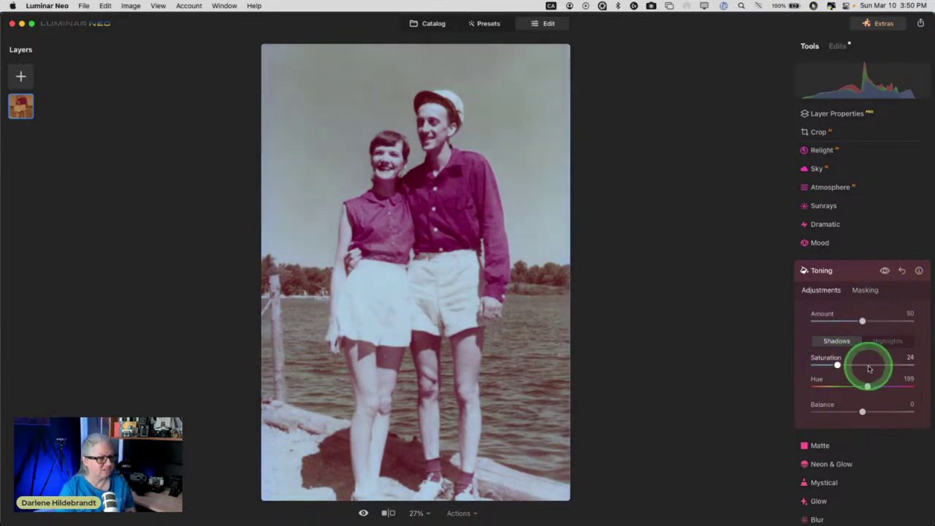
# Step: Change the Toning highlights to Hue 267 and Saturation 6, and collapse the Toning tool
pyautogui.click(876, 341)
pyautogui.click(832, 387)
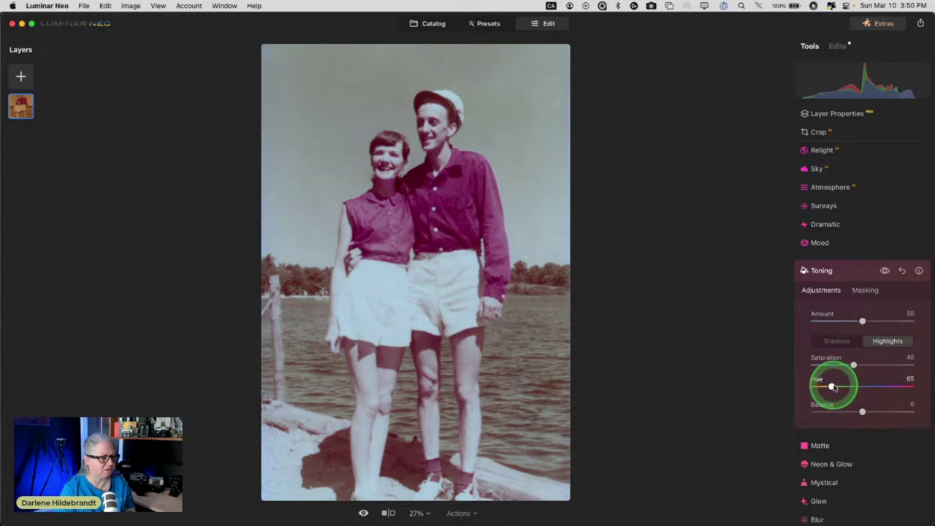
pyautogui.moveTo(862, 386); pyautogui.dragTo(819, 364)
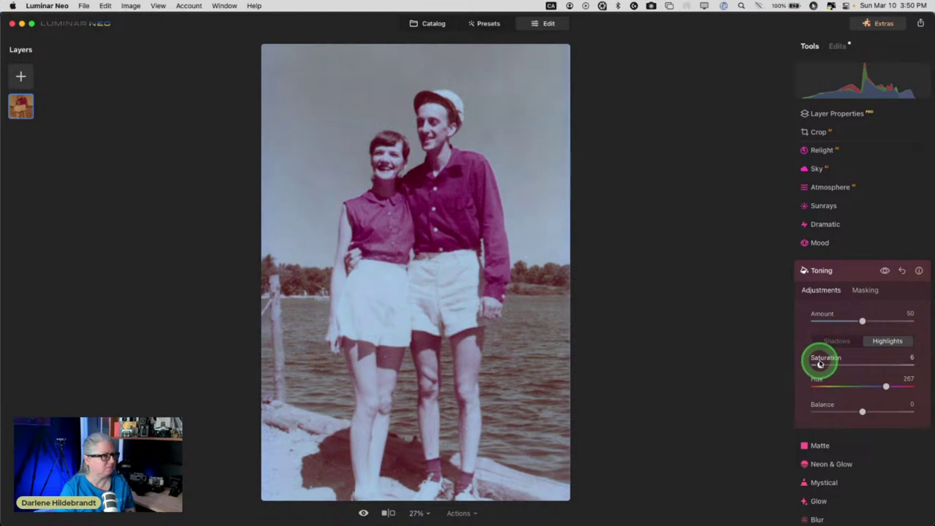
pyautogui.click(851, 269)
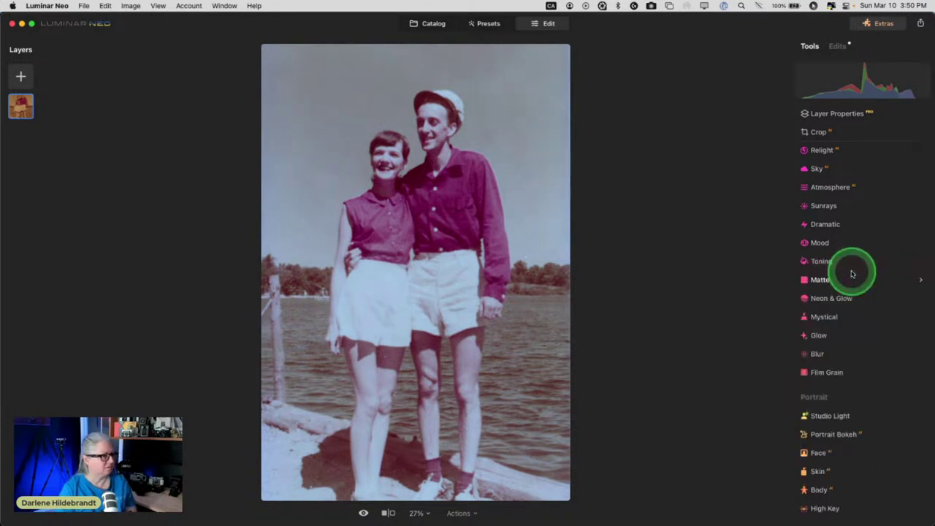
# Step: Darken the photo's edges with a Vignette at Amount -62, Size 42, Roundness 11 and Feather about 70
pyautogui.scroll(5, 840, 328)
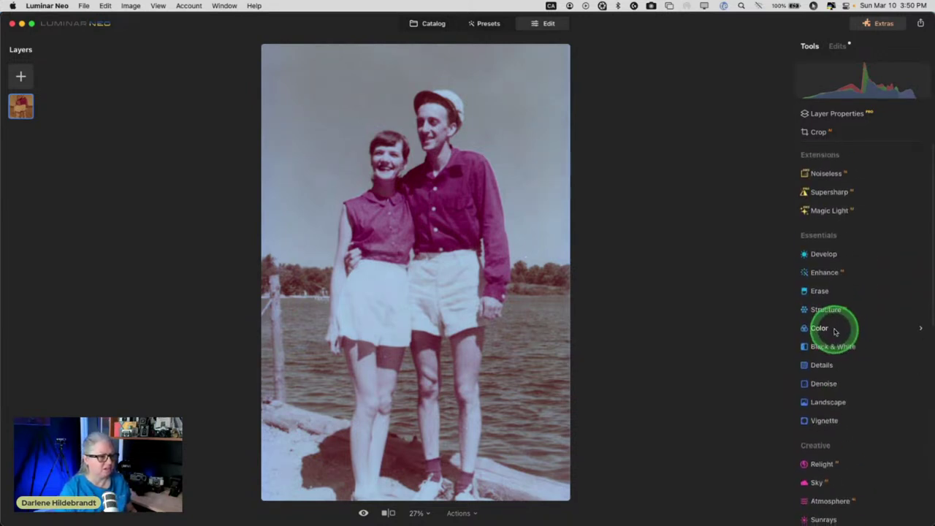
pyautogui.click(823, 418)
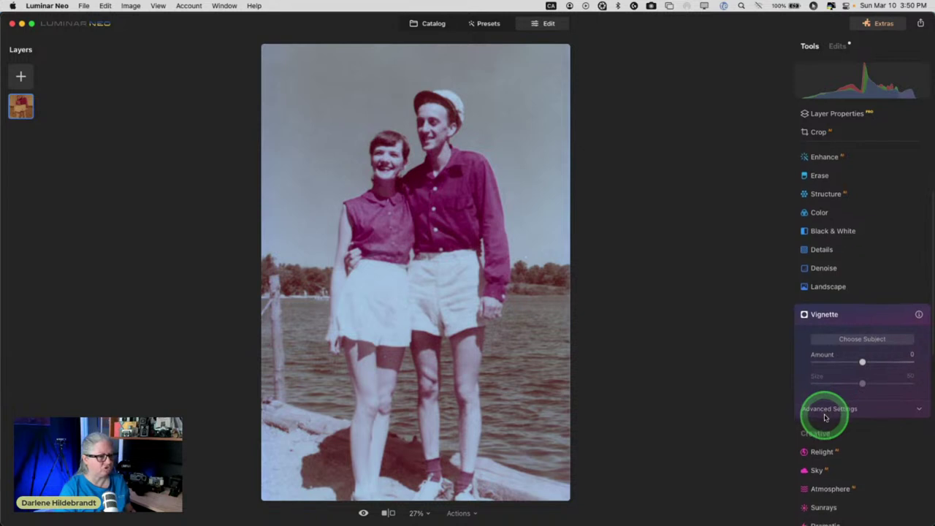
pyautogui.moveTo(862, 363); pyautogui.dragTo(834, 361)
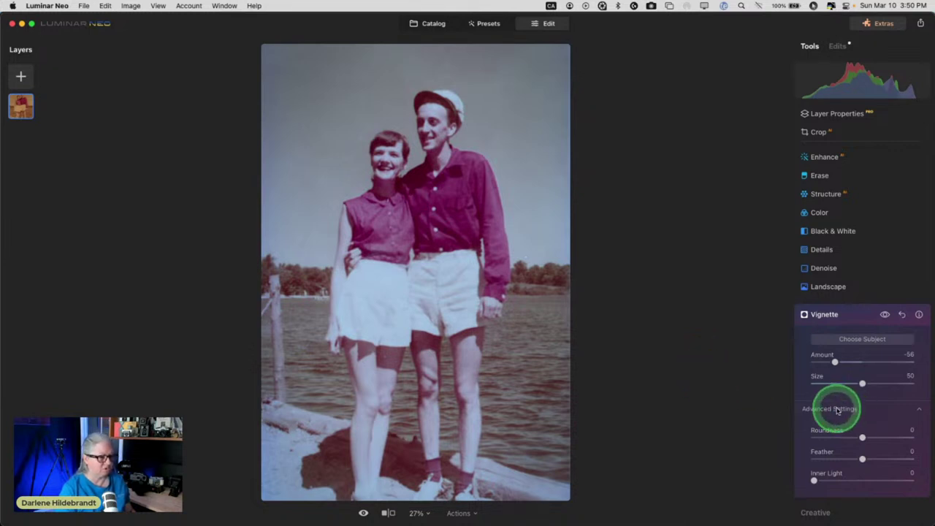
pyautogui.moveTo(860, 457); pyautogui.dragTo(772, 449)
pyautogui.moveTo(862, 383); pyautogui.dragTo(854, 383)
pyautogui.moveTo(861, 437); pyautogui.dragTo(867, 436)
pyautogui.moveTo(835, 361); pyautogui.dragTo(831, 360)
pyautogui.moveTo(814, 459); pyautogui.dragTo(895, 458)
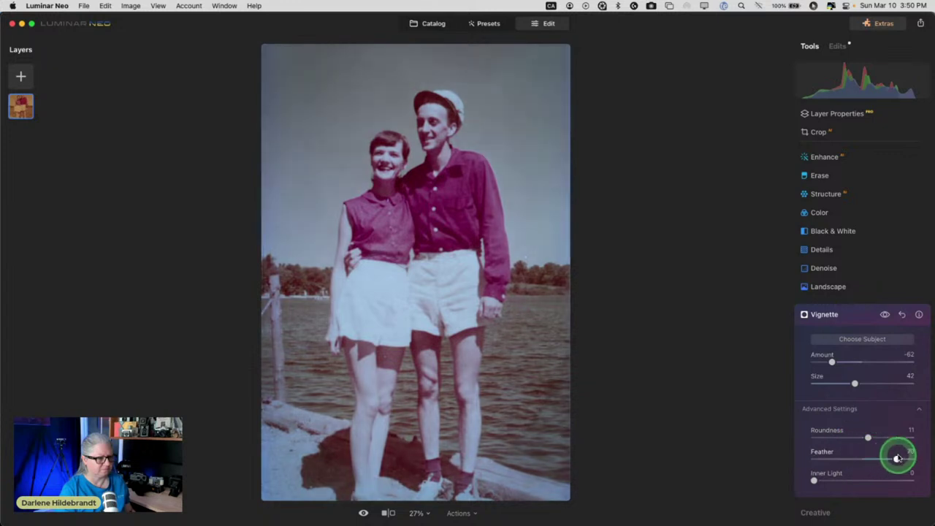
pyautogui.click(854, 315)
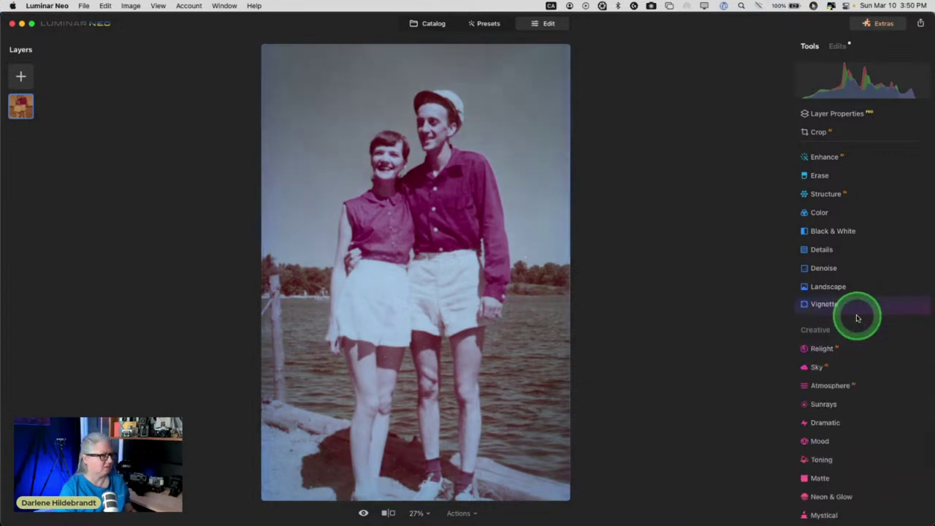
# Step: Reopen the existing Develop edit and warm its color to reduce the blue cast, and review the Toning edit
pyautogui.click(836, 45)
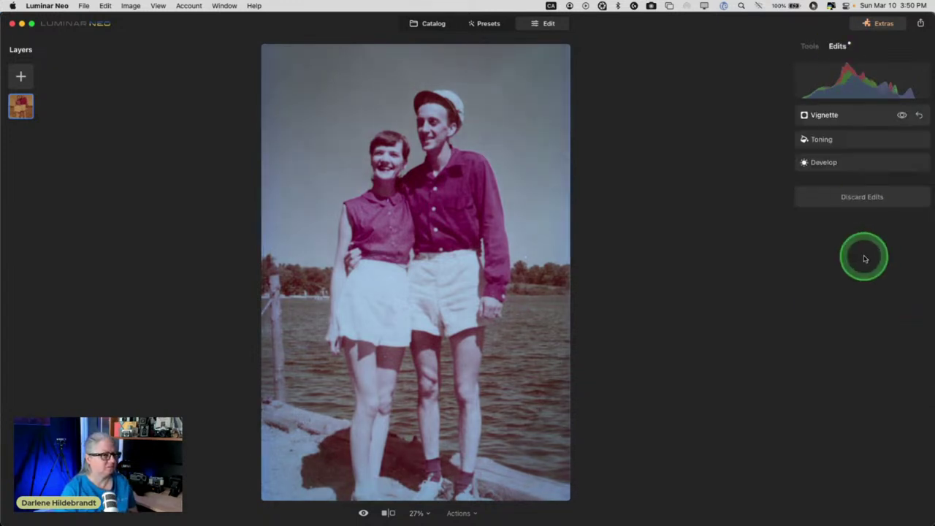
pyautogui.click(843, 254)
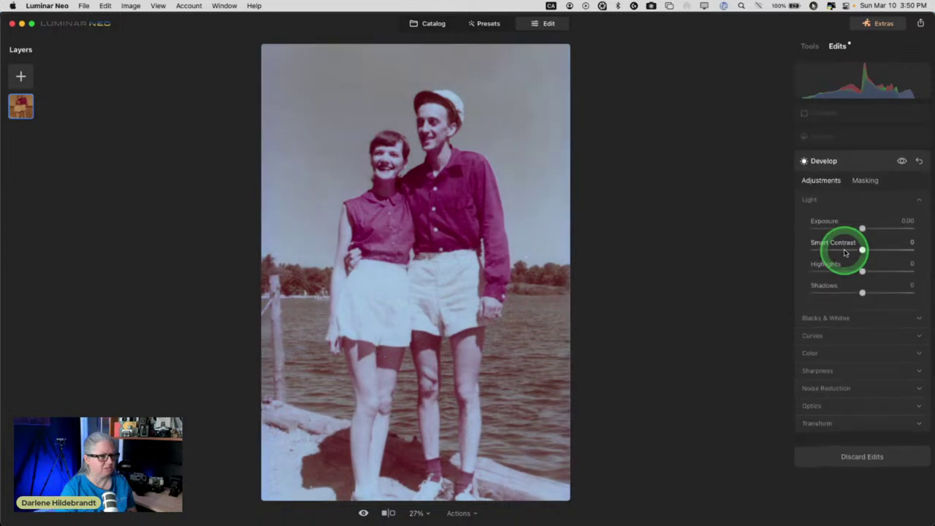
pyautogui.click(812, 353)
pyautogui.moveTo(834, 376); pyautogui.dragTo(823, 371)
pyautogui.scroll(2, 833, 293)
pyautogui.click(842, 136)
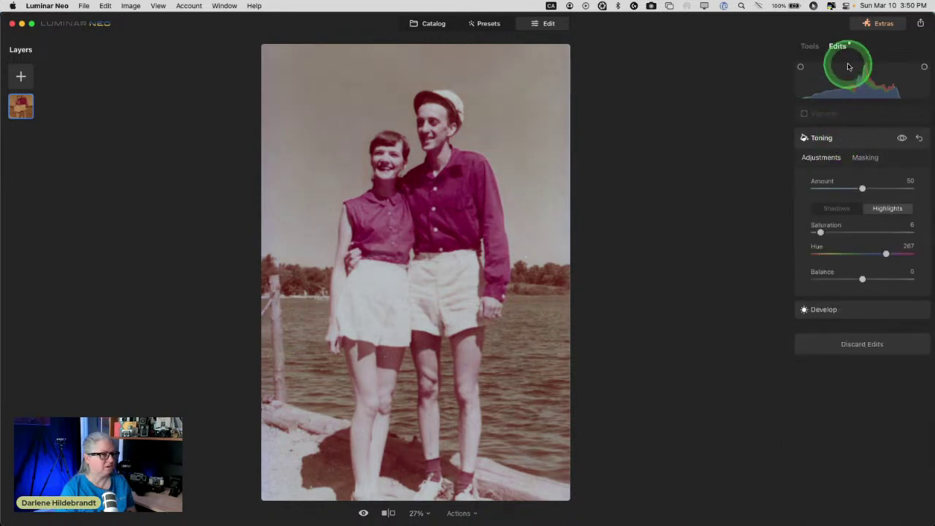
pyautogui.click(851, 111)
pyautogui.click(811, 47)
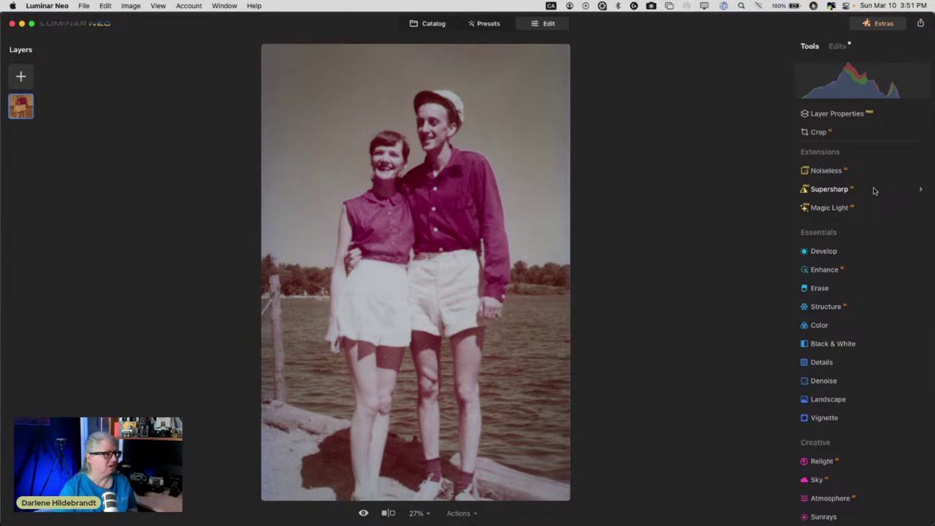
# Step: Try to brighten the couple's faces with Face Light in the Face tool
pyautogui.scroll(-10, 869, 271)
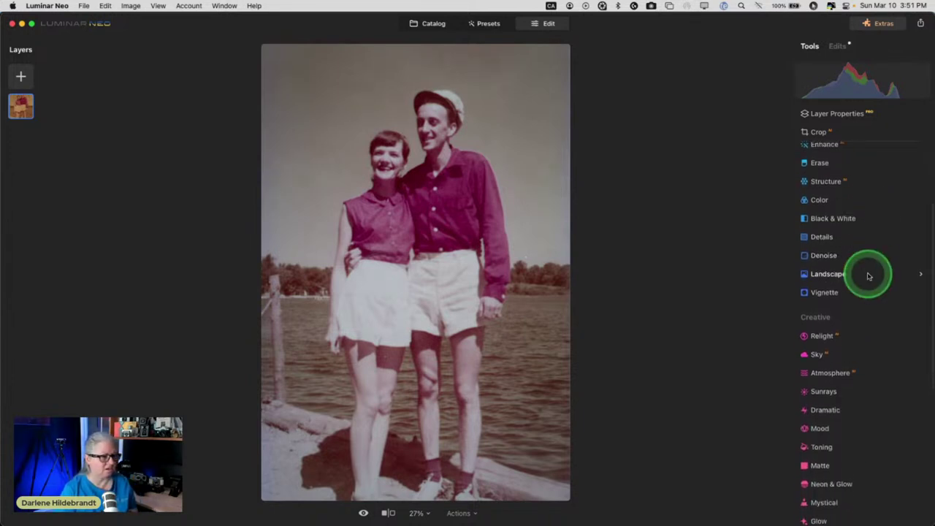
pyautogui.scroll(-4, 868, 275)
pyautogui.click(808, 361)
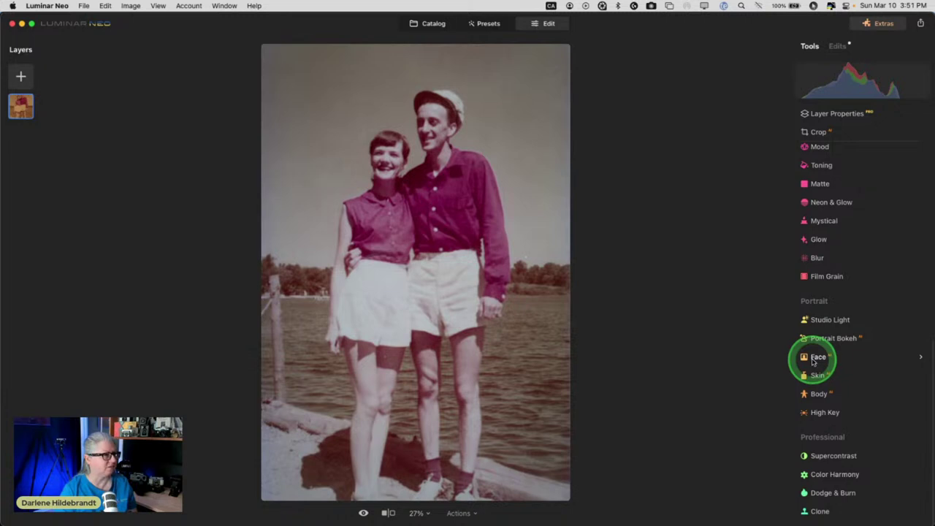
pyautogui.click(814, 290)
pyautogui.moveTo(827, 293)
pyautogui.mouseDown()
pyautogui.moveTo(877, 289)
pyautogui.moveTo(746, 293)
pyautogui.moveTo(910, 288)
pyautogui.moveTo(641, 284)
pyautogui.moveTo(893, 275)
pyautogui.moveTo(838, 289)
pyautogui.mouseUp()
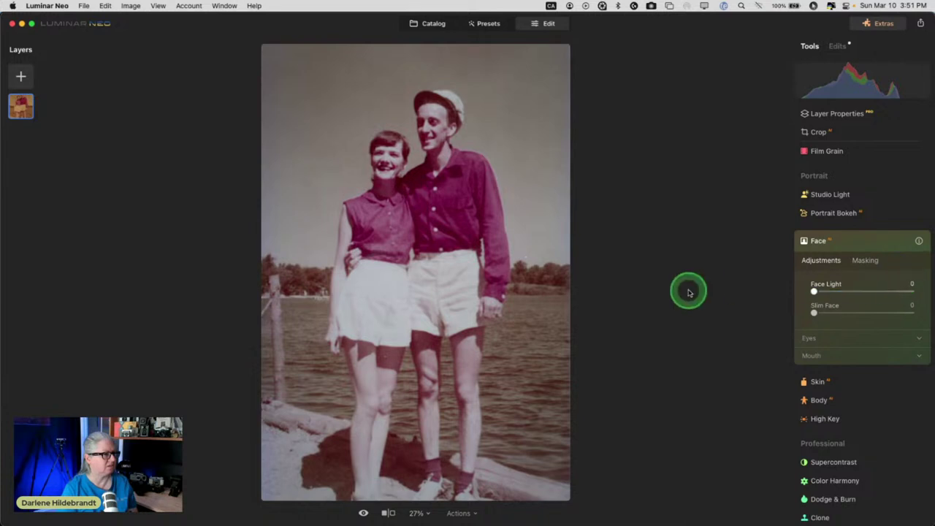
pyautogui.click(852, 242)
pyautogui.scroll(10, 824, 241)
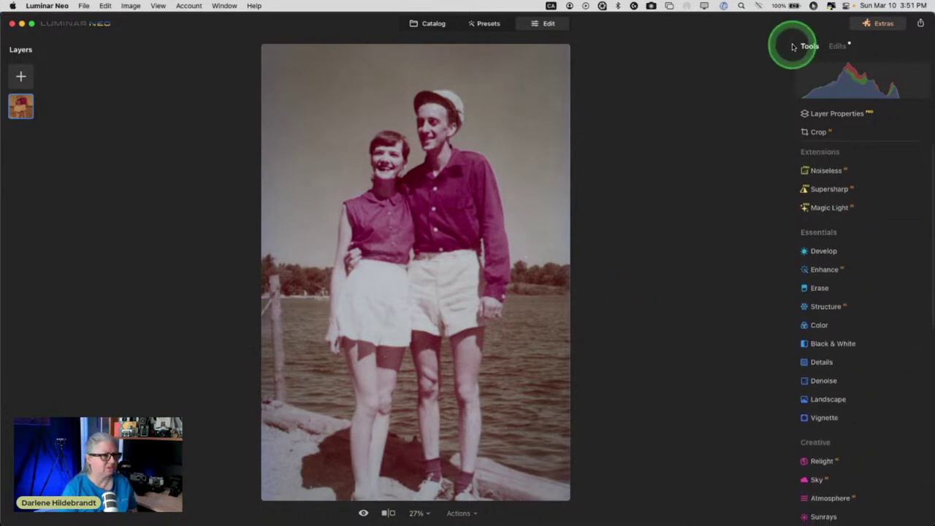
# Step: Open the couple photo in GenExpand from the catalog and extend its frame slightly below the bottom edge
pyautogui.click(423, 25)
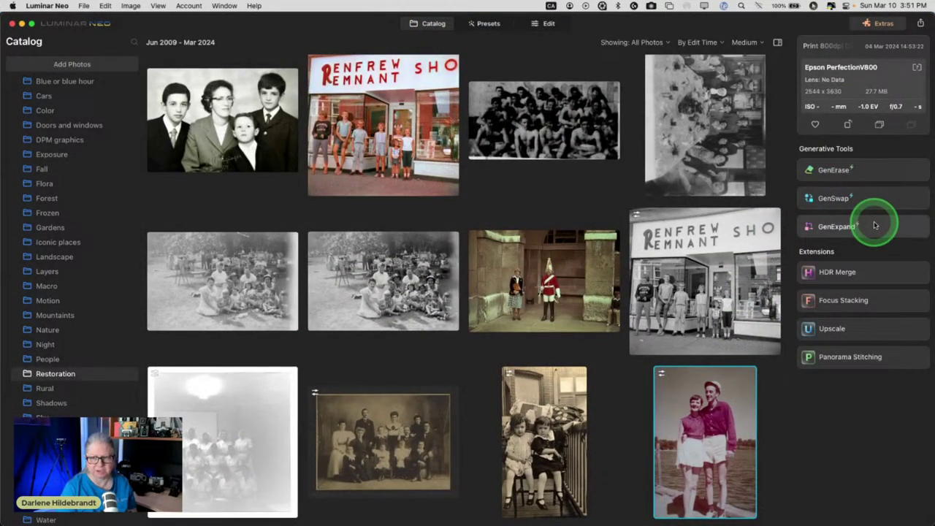
pyautogui.click(836, 227)
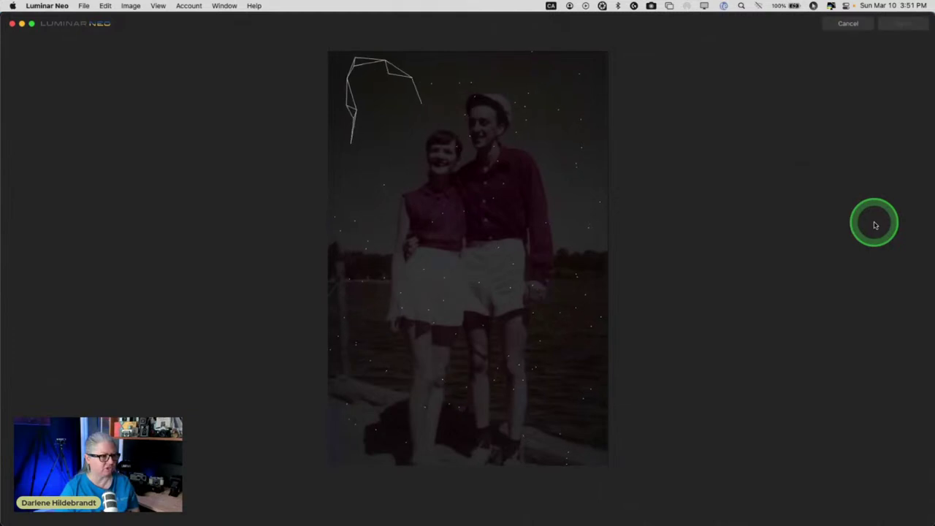
pyautogui.moveTo(488, 328); pyautogui.dragTo(441, 280)
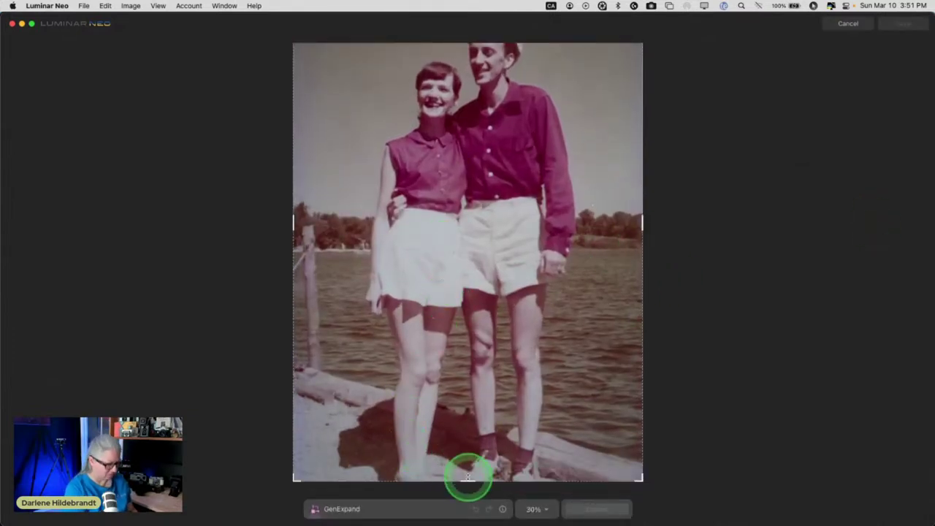
pyautogui.click(533, 509)
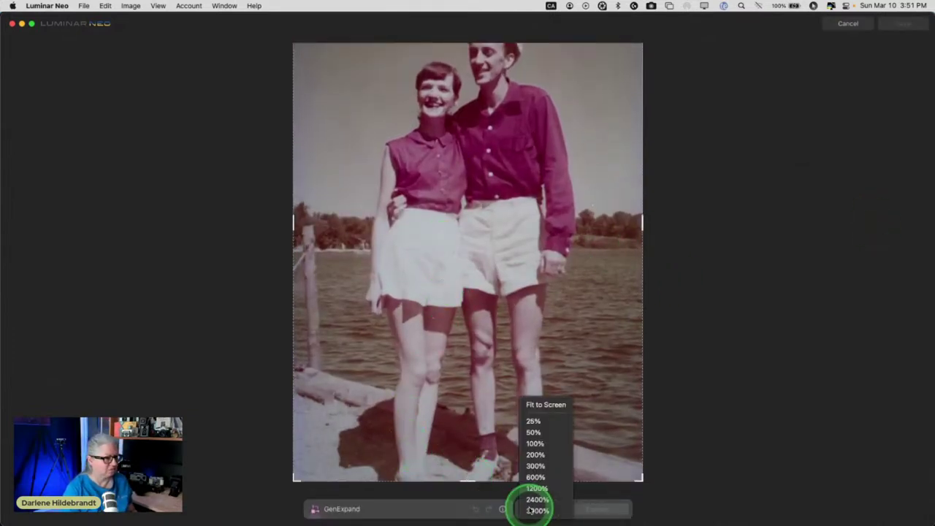
pyautogui.click(534, 422)
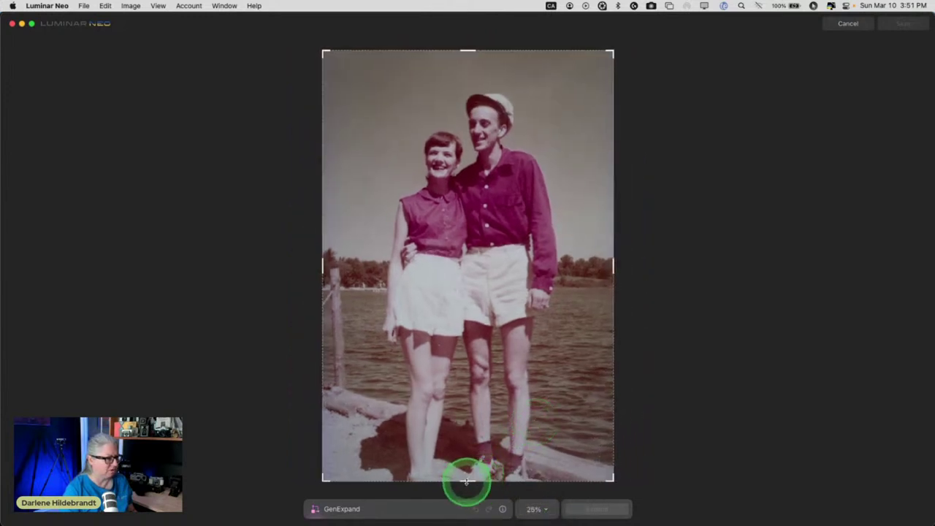
pyautogui.moveTo(467, 479); pyautogui.dragTo(465, 497)
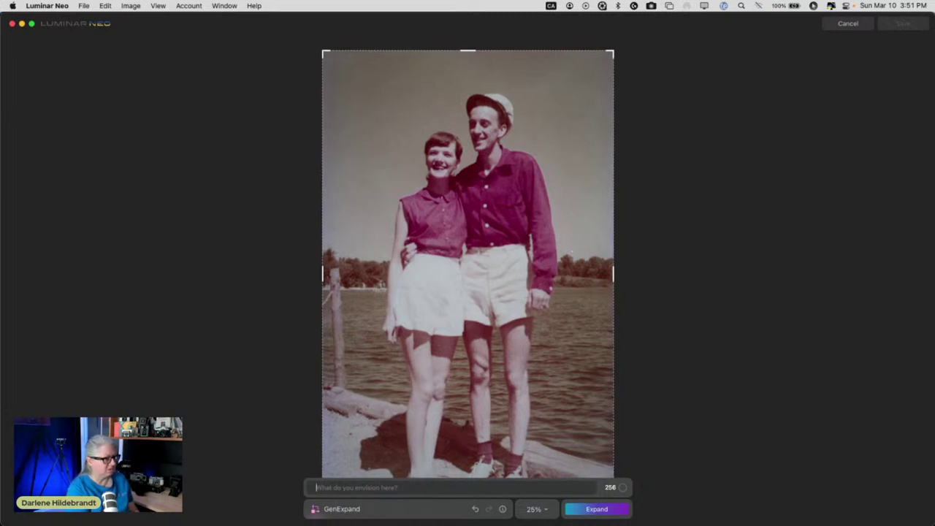
# Step: Generate the expansion with an empty prompt and check the new area around the feet
pyautogui.press('Return')
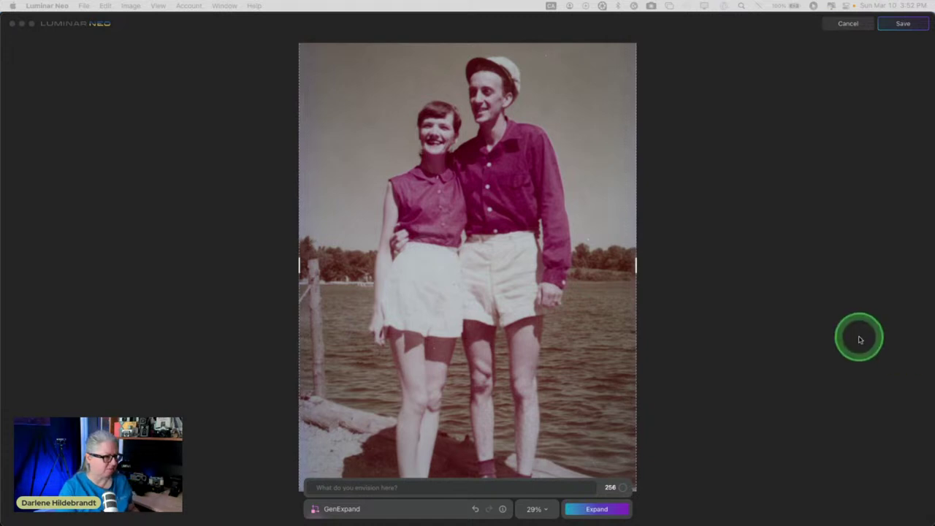
pyautogui.click(720, 324)
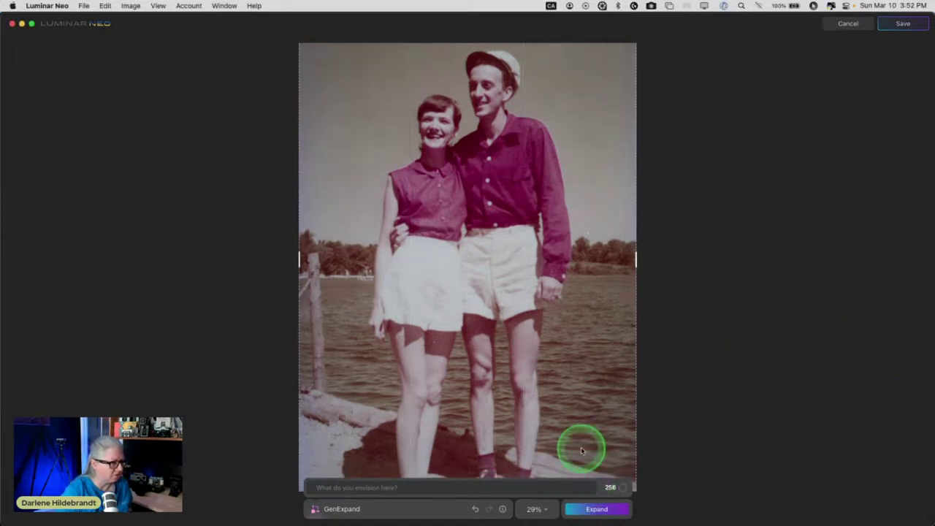
pyautogui.scroll(-3, 519, 374)
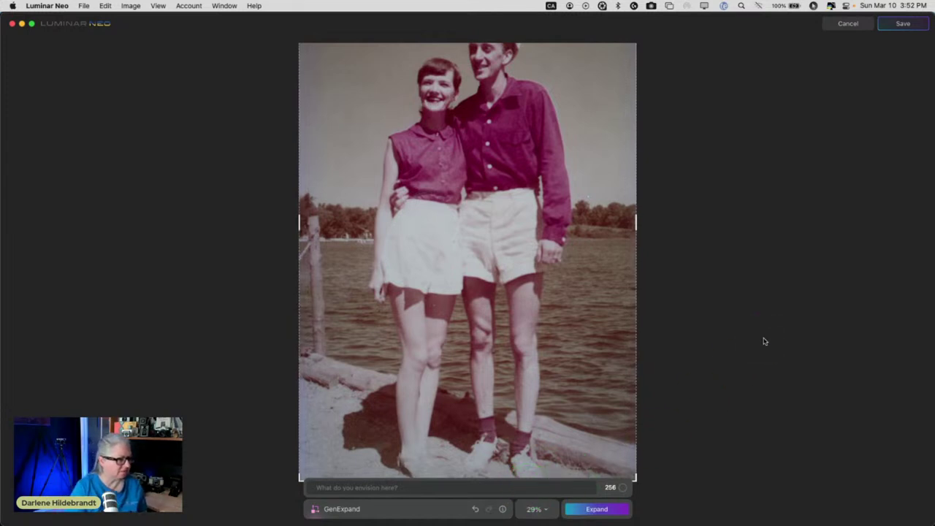
# Step: Fit the photo to the screen and extend the frame a second time slightly below the feet
pyautogui.moveTo(298, 479); pyautogui.dragTo(297, 494)
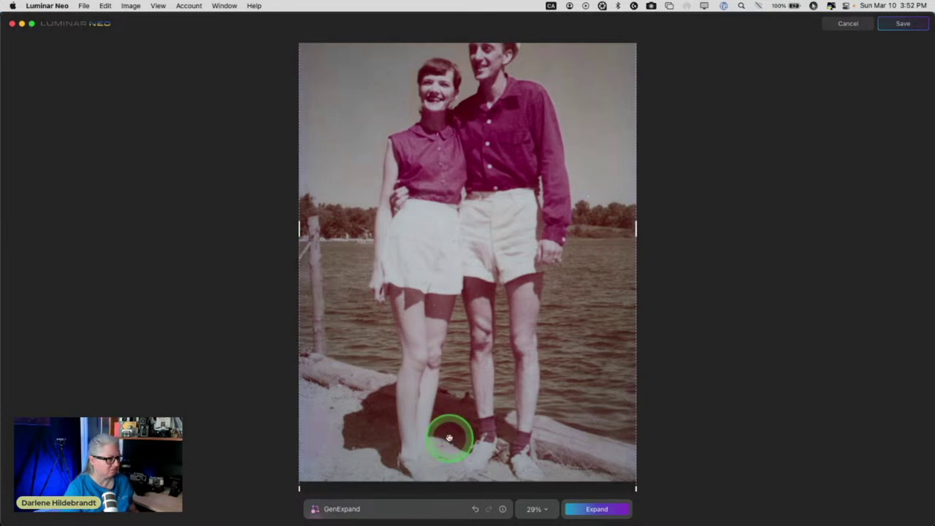
pyautogui.click(535, 509)
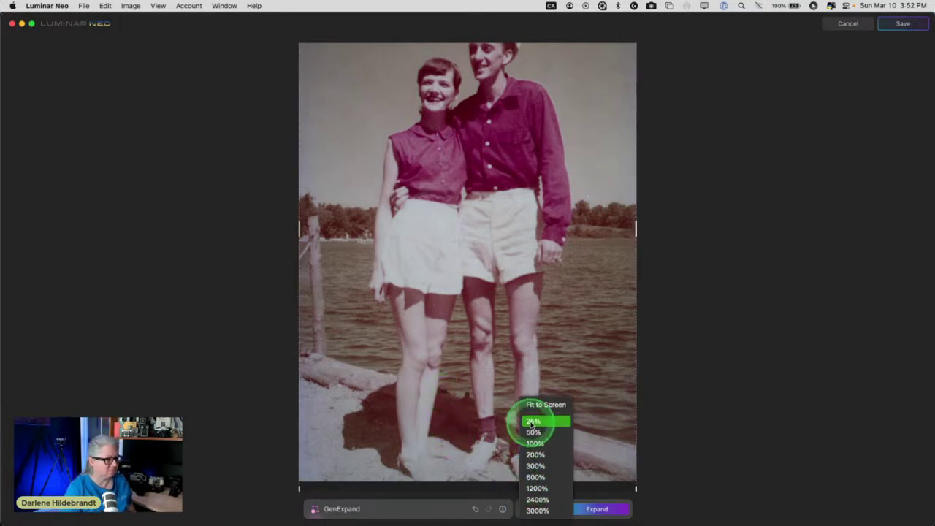
pyautogui.click(537, 404)
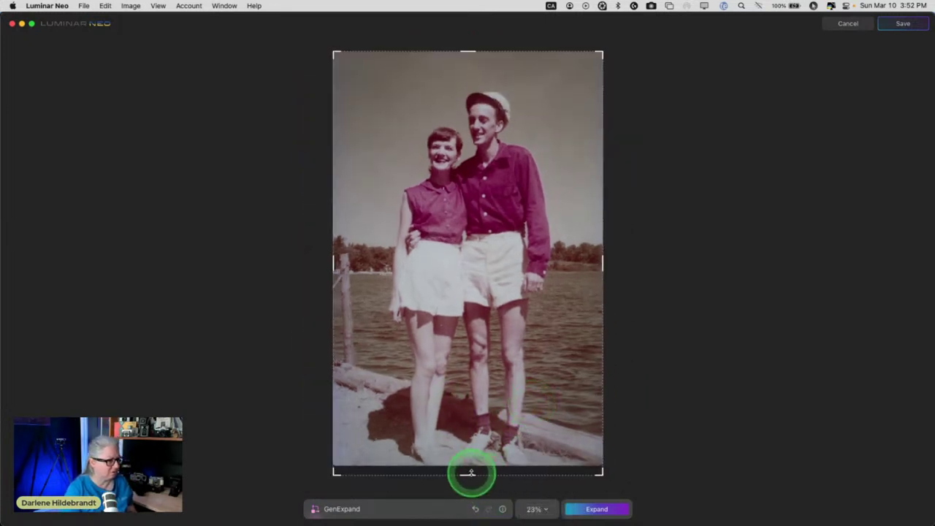
pyautogui.moveTo(470, 473); pyautogui.dragTo(471, 479)
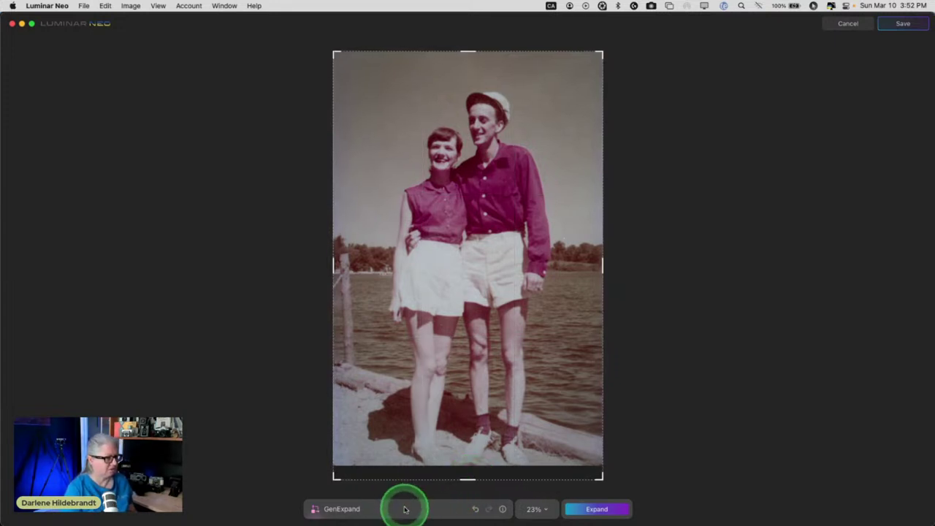
pyautogui.click(224, 5)
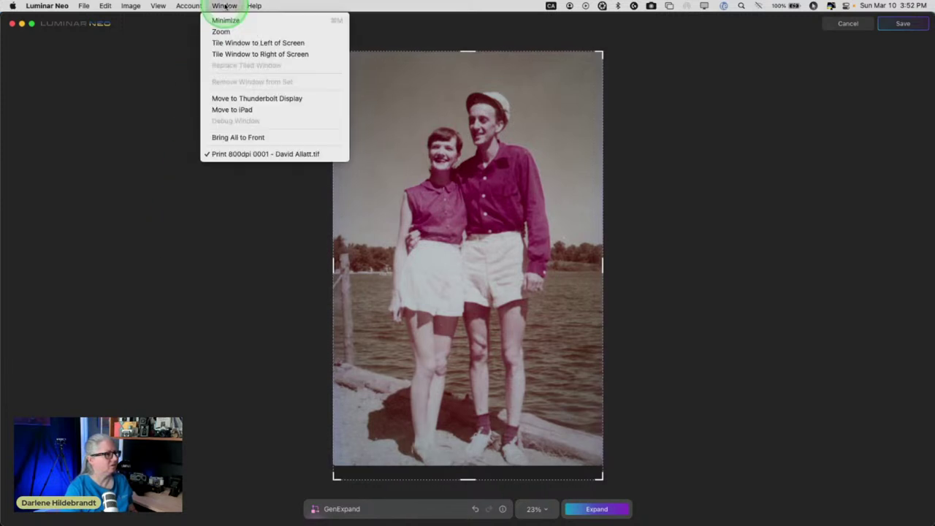
pyautogui.click(224, 6)
pyautogui.click(160, 6)
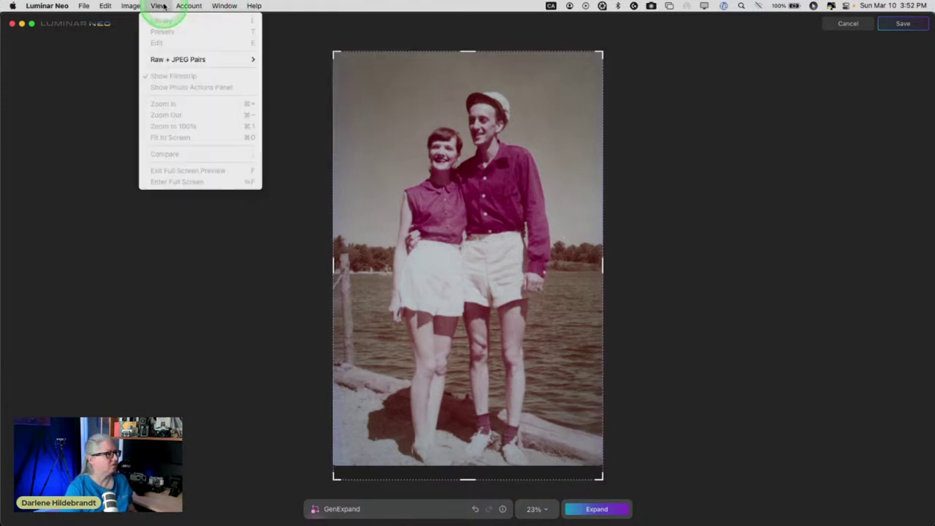
pyautogui.click(163, 6)
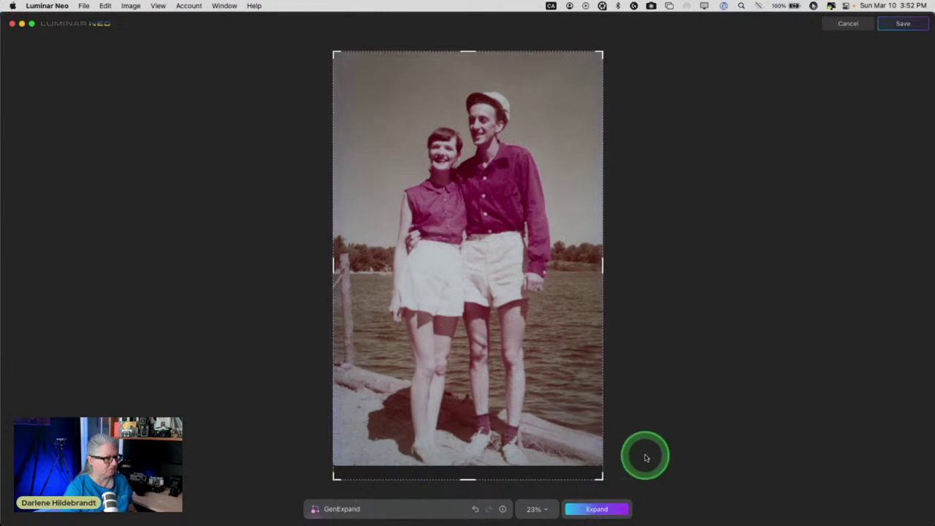
# Step: Undo the second frame extension and the generated expansion
pyautogui.click(475, 509)
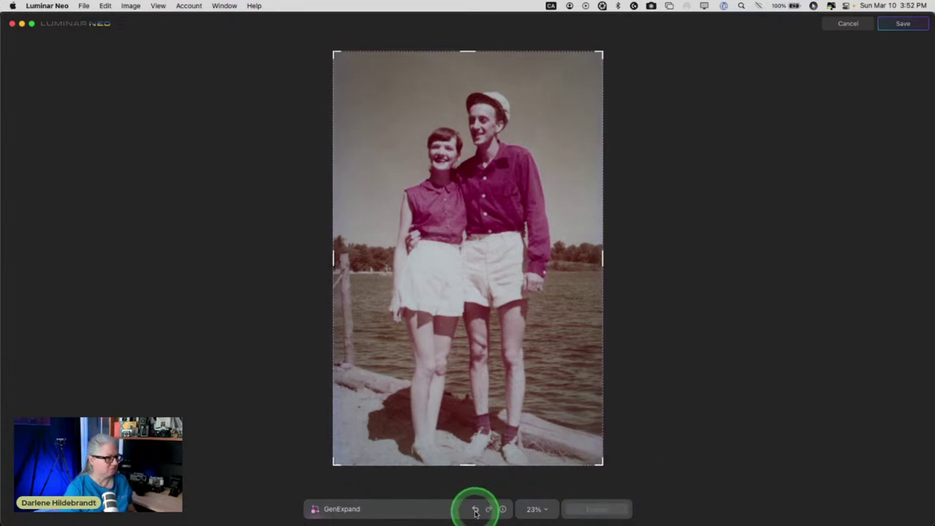
pyautogui.click(475, 509)
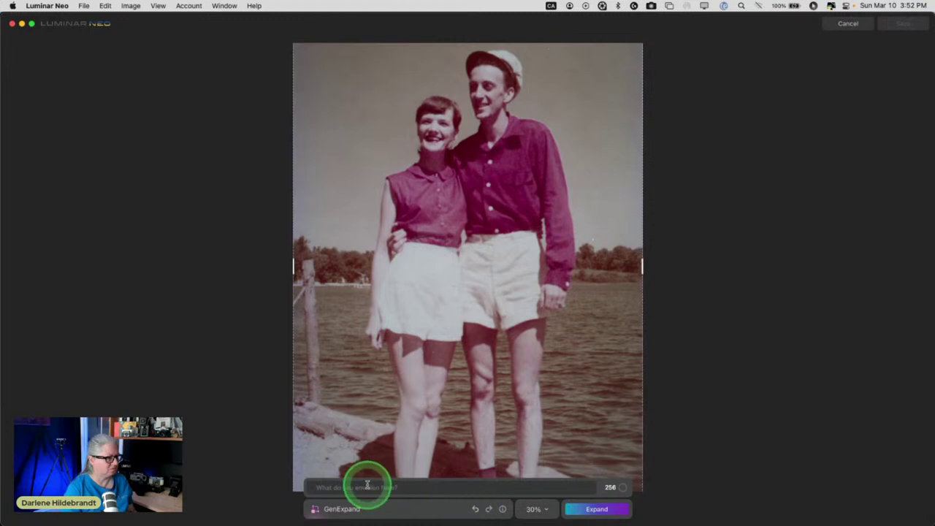
# Step: Examine the couple's feet and the photo's lower edge at 100%, 25% and 50% zoom, and leave GenExpand without saving
pyautogui.moveTo(301, 480); pyautogui.dragTo(321, 428)
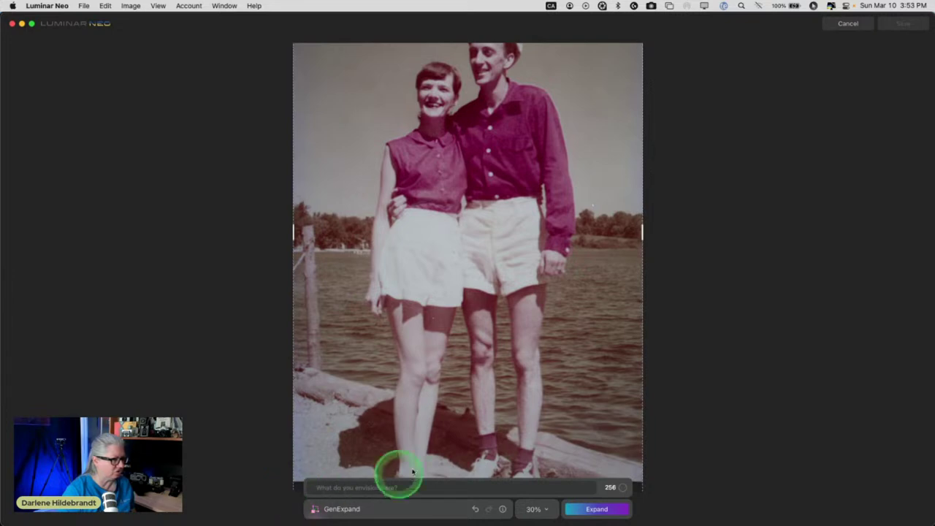
pyautogui.click(534, 509)
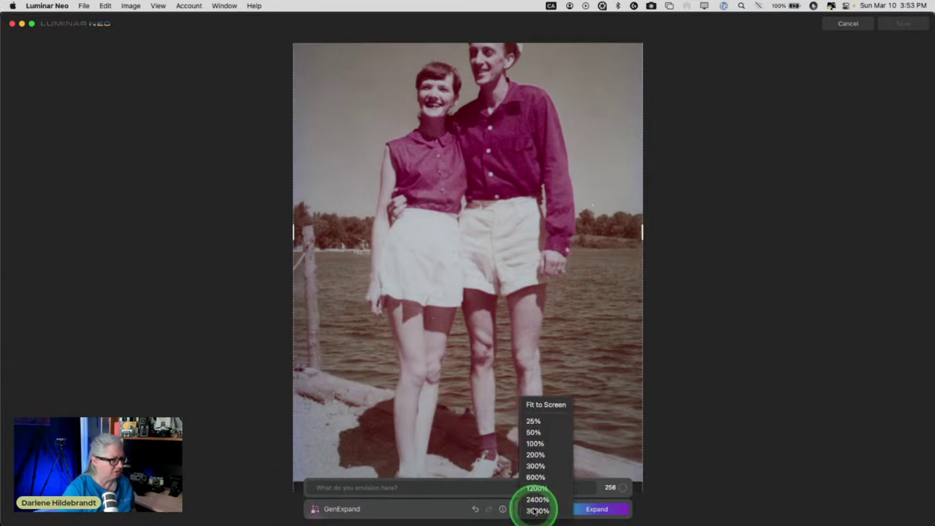
pyautogui.click(536, 442)
pyautogui.scroll(-5, 475, 393)
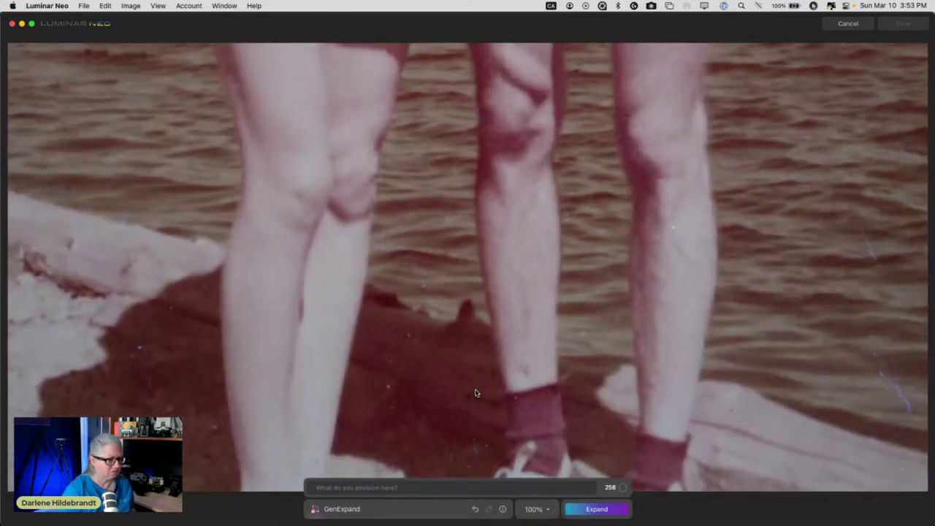
pyautogui.click(661, 431)
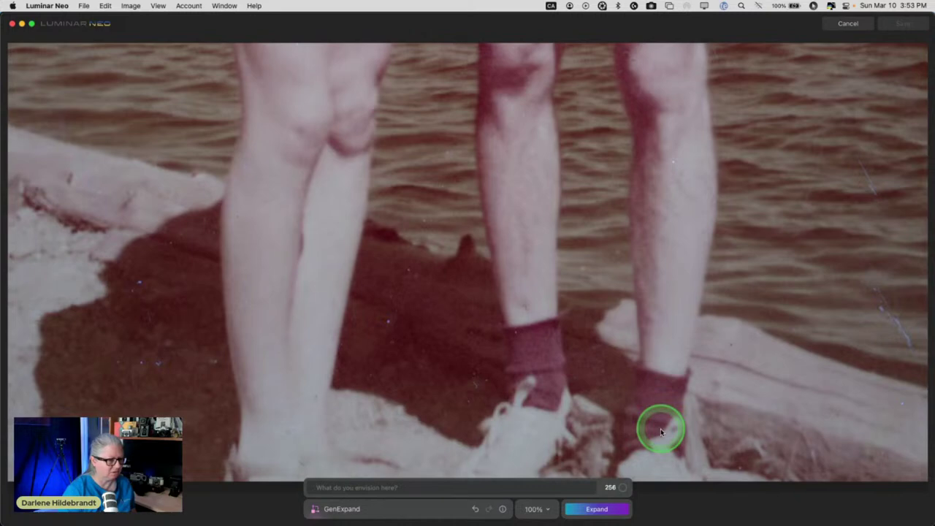
pyautogui.click(537, 509)
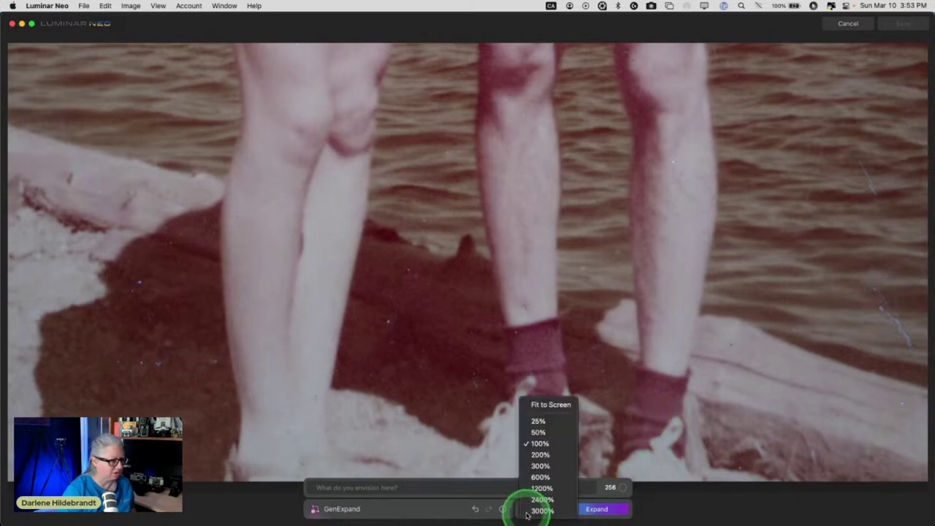
pyautogui.click(537, 421)
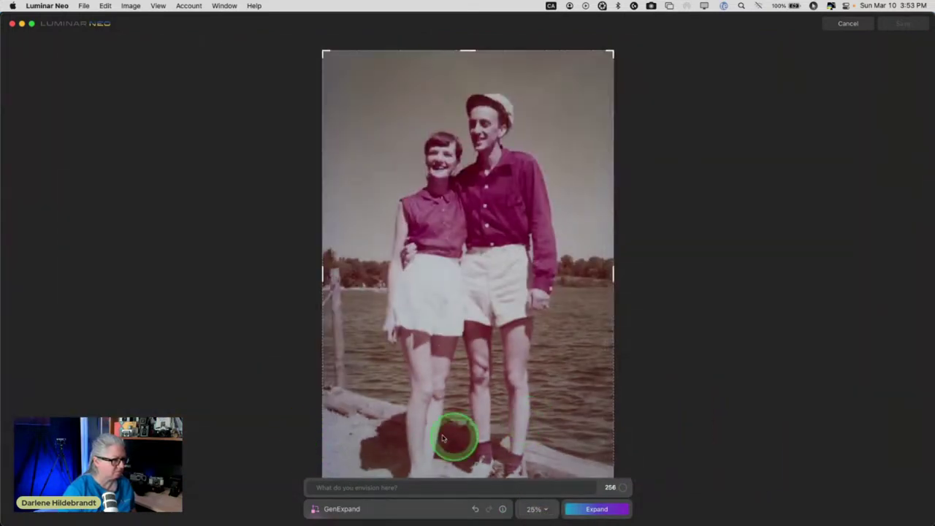
pyautogui.click(528, 509)
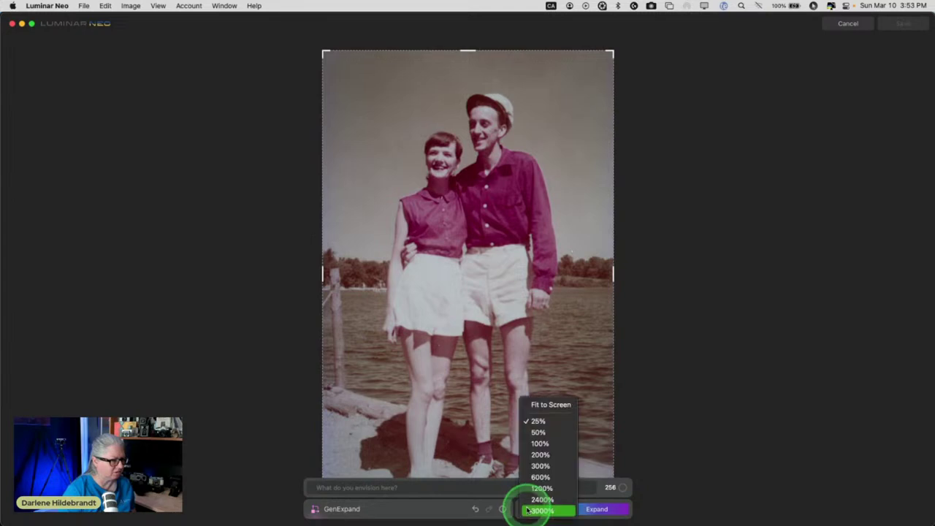
pyautogui.click(538, 432)
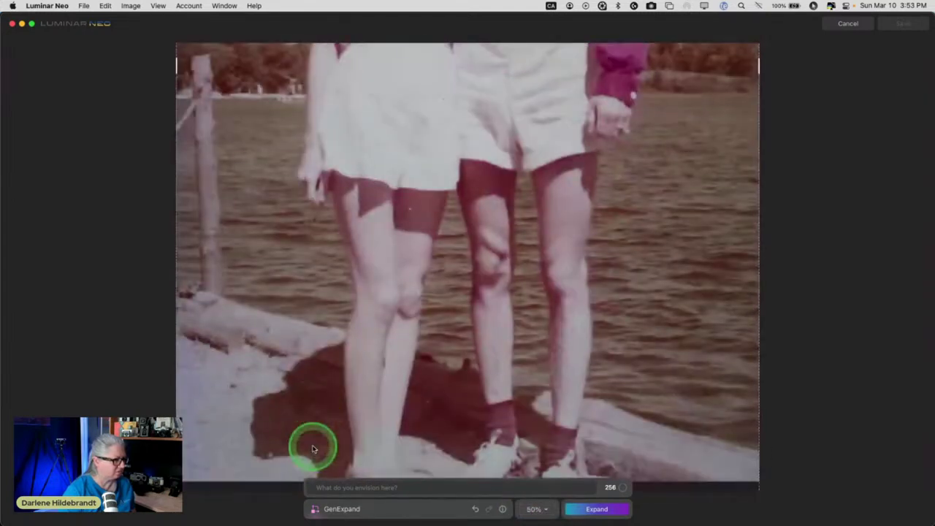
pyautogui.moveTo(187, 487)
pyautogui.mouseDown()
pyautogui.moveTo(150, 487)
pyautogui.moveTo(189, 489)
pyautogui.mouseUp()
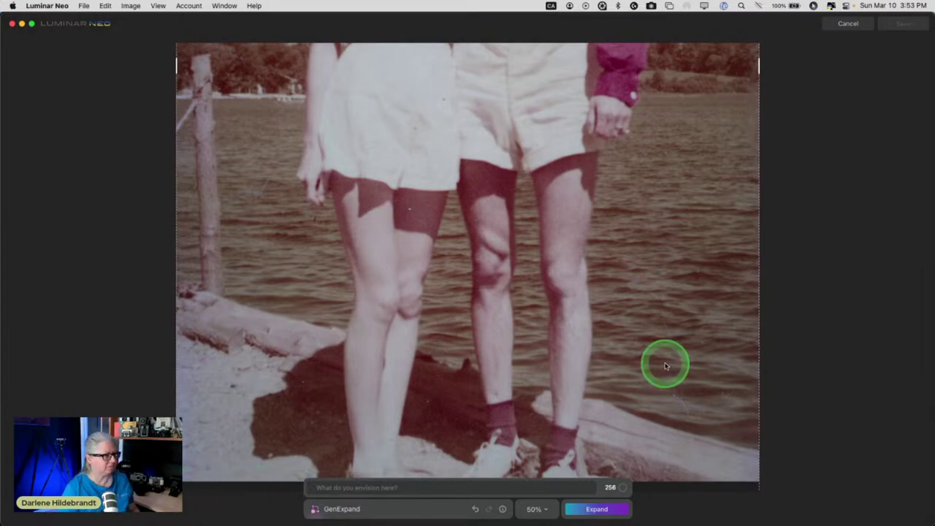
pyautogui.press('Escape')
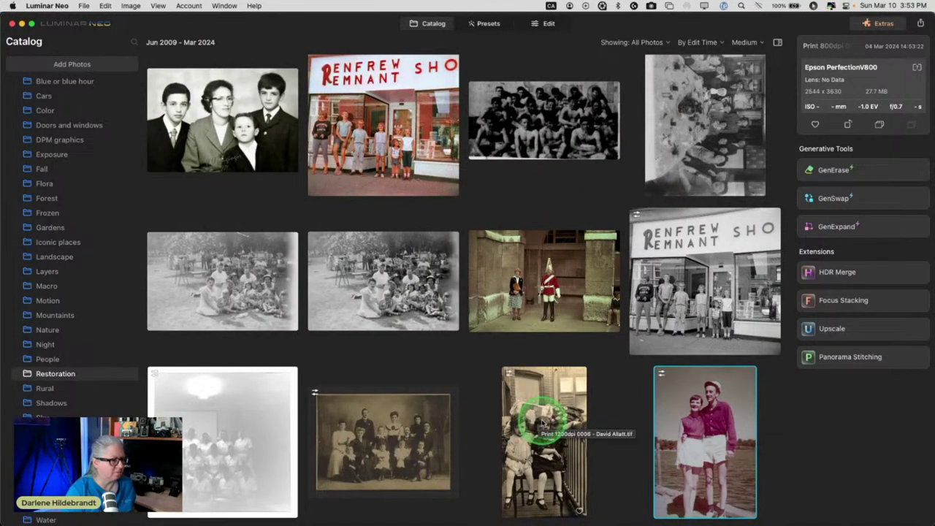
# Step: Open the photo of the two little girls in GenExpand, extend its frame slightly past the left edge and generate the expansion without a prompt
pyautogui.click(534, 413)
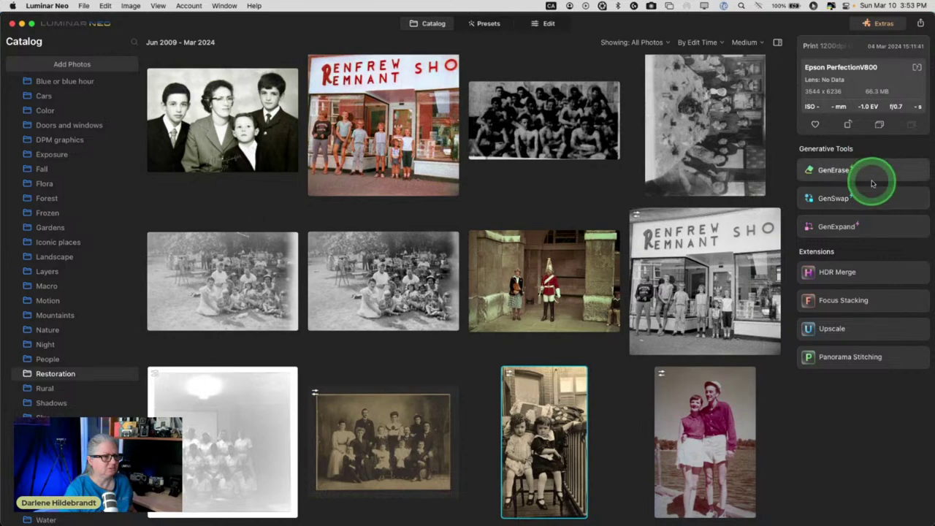
pyautogui.click(870, 229)
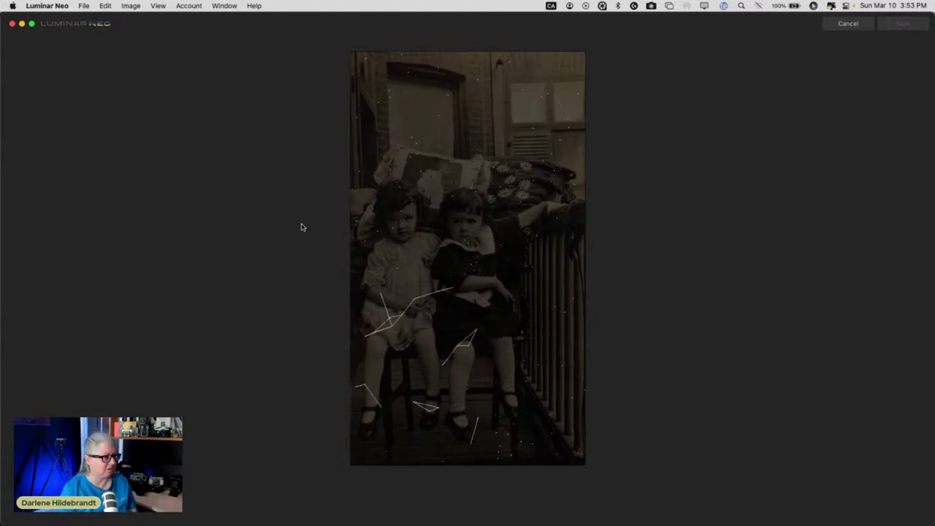
pyautogui.moveTo(313, 248); pyautogui.dragTo(296, 257)
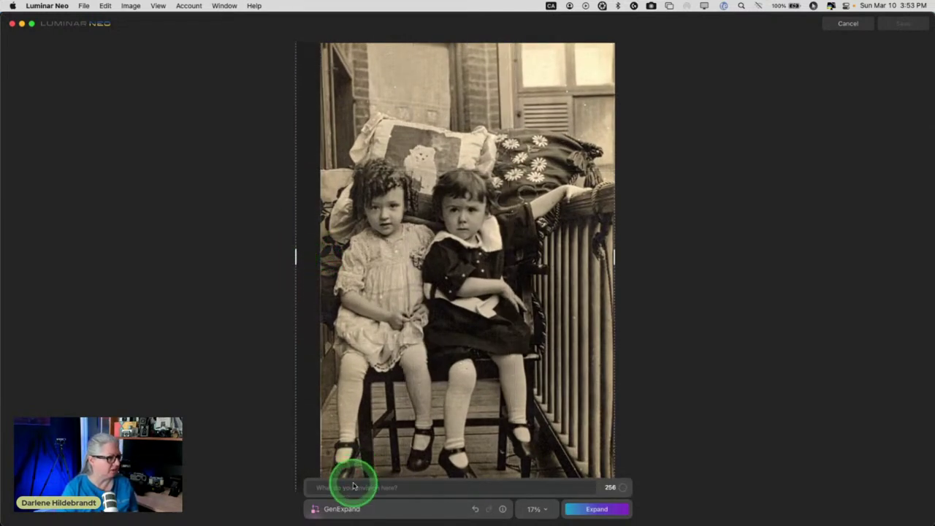
pyautogui.press('Return')
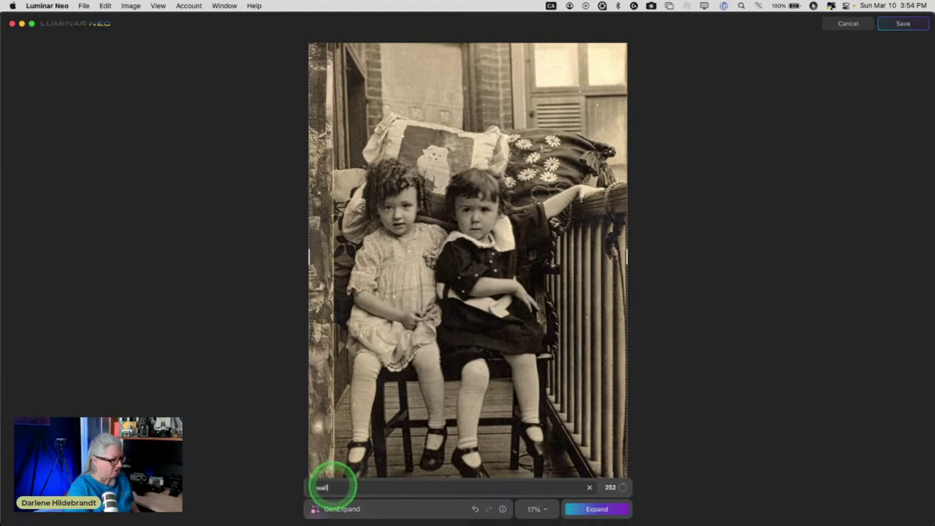
# Step: Try the expansion again with the prompt "wall of house and wooden porch floow", and leave GenExpand without saving
pyautogui.write('l of house and wooden porch floor')
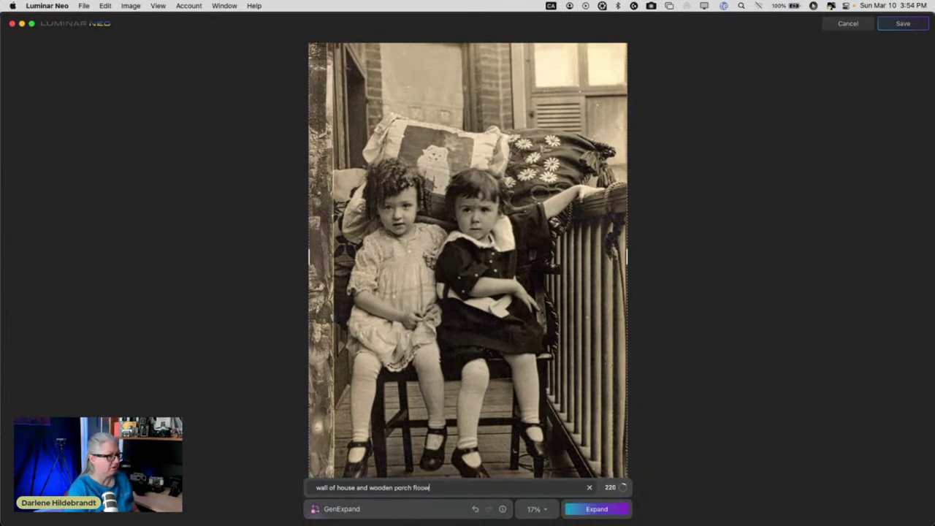
pyautogui.press('Return')
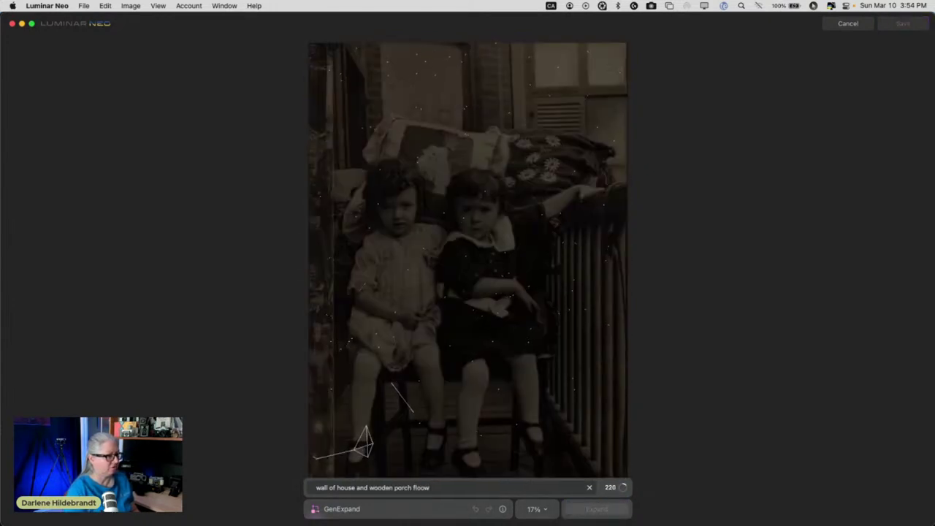
pyautogui.click(333, 486)
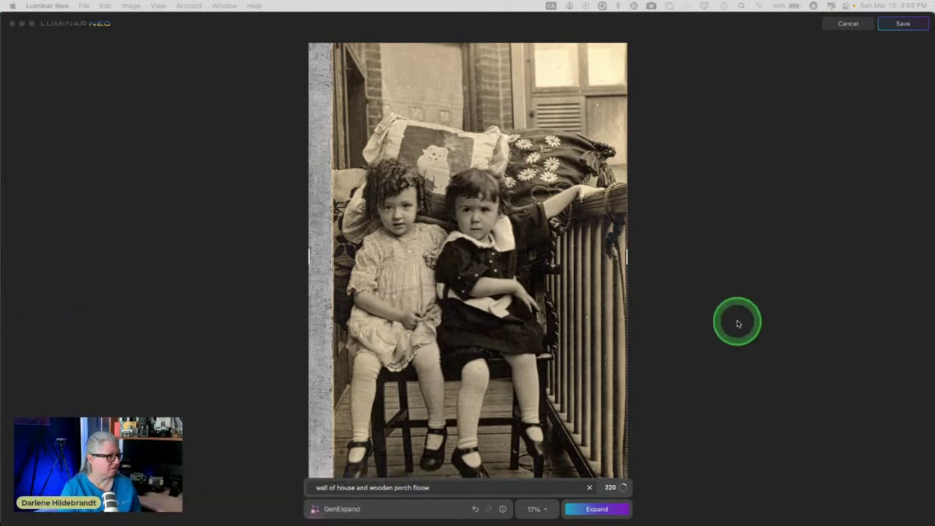
pyautogui.click(652, 303)
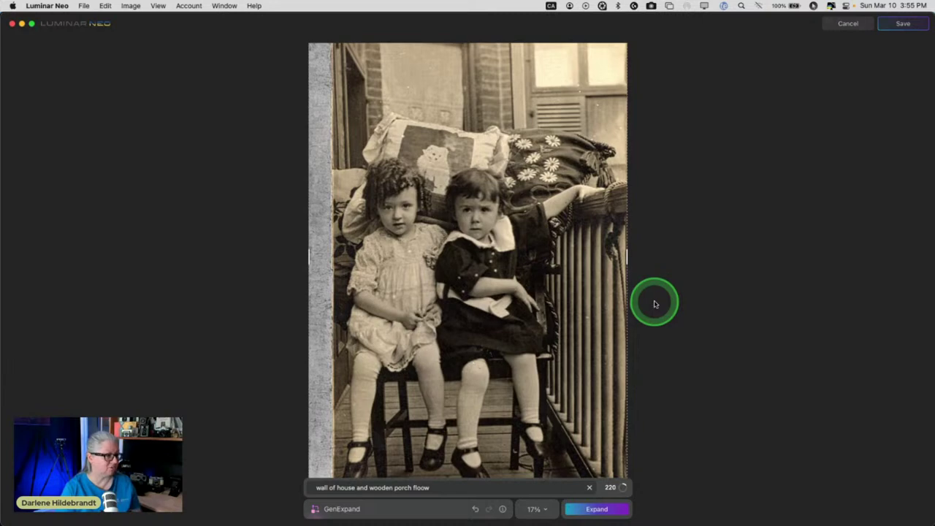
pyautogui.click(847, 23)
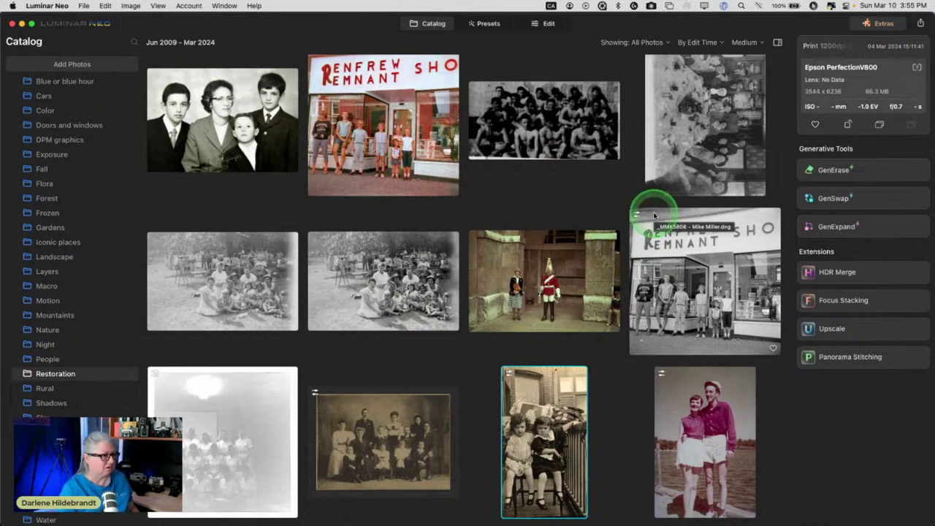
# Step: Switch to Lightroom Classic and open the uncorrected orange scan of the couple from the Quick Collection in Develop
pyautogui.press('super+Tab')
pyautogui.press('super+Tab')
pyautogui.press('super+Tab')
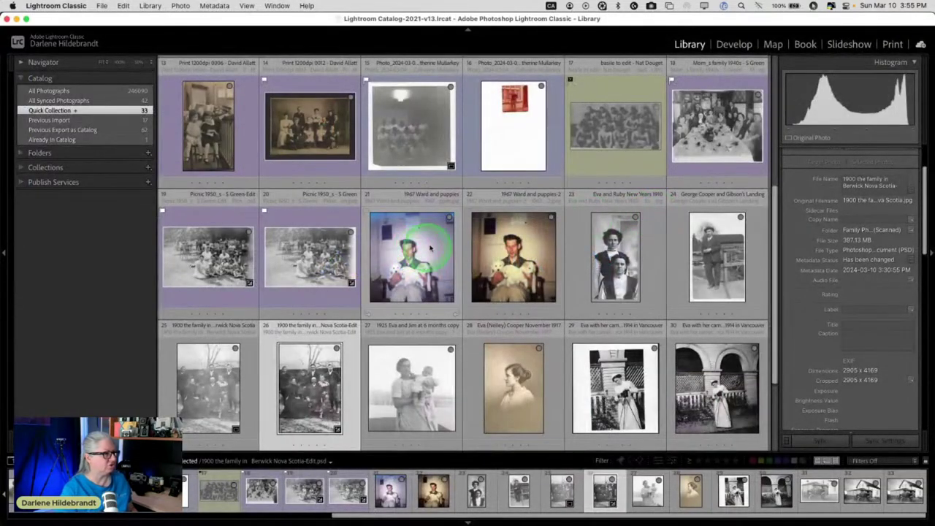
pyautogui.scroll(-5, 430, 241)
pyautogui.scroll(10, 430, 241)
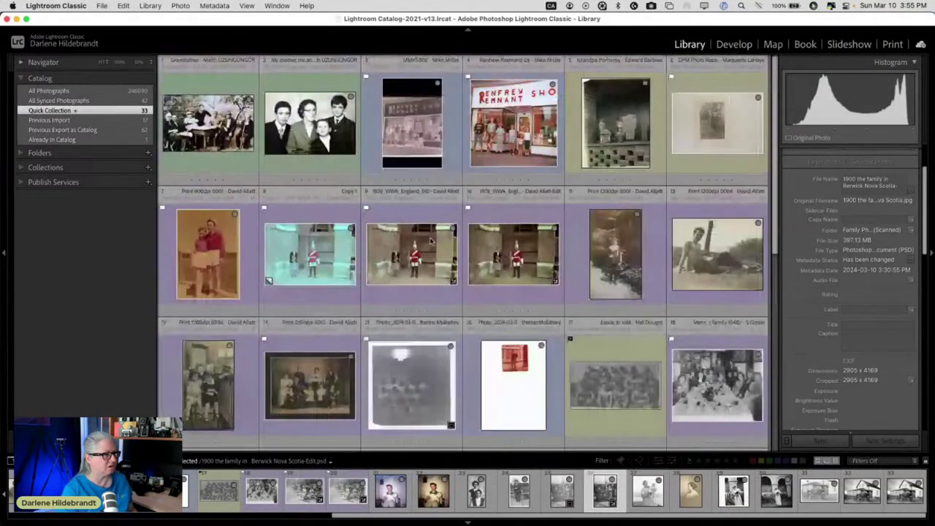
pyautogui.click(221, 255)
pyautogui.press('d')
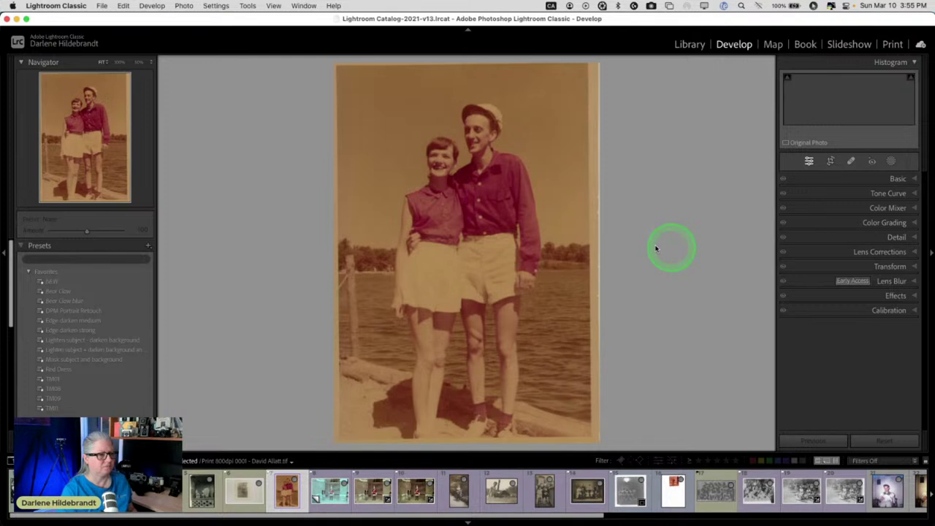
# Step: Correct the white balance by sampling the woman's white shorts, and set Blacks to -28 and Whites to +23
pyautogui.click(896, 179)
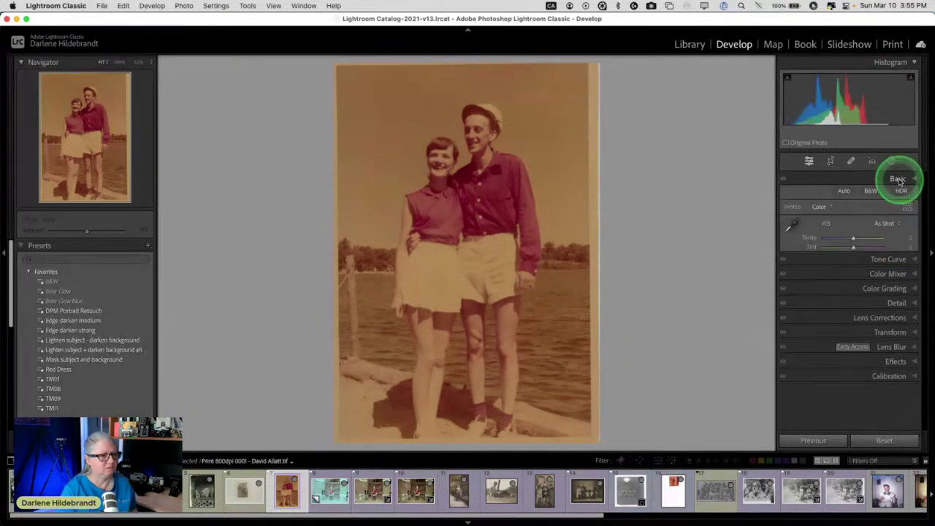
pyautogui.click(790, 225)
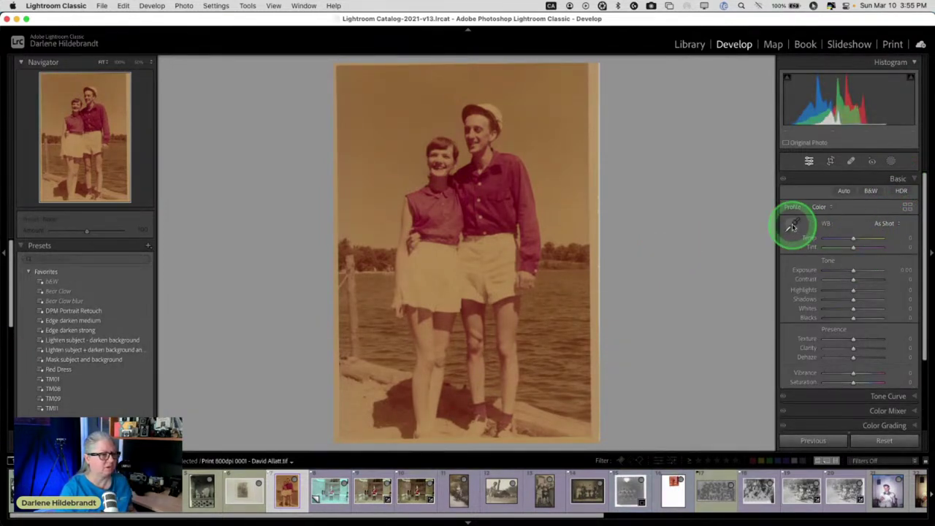
pyautogui.click(435, 263)
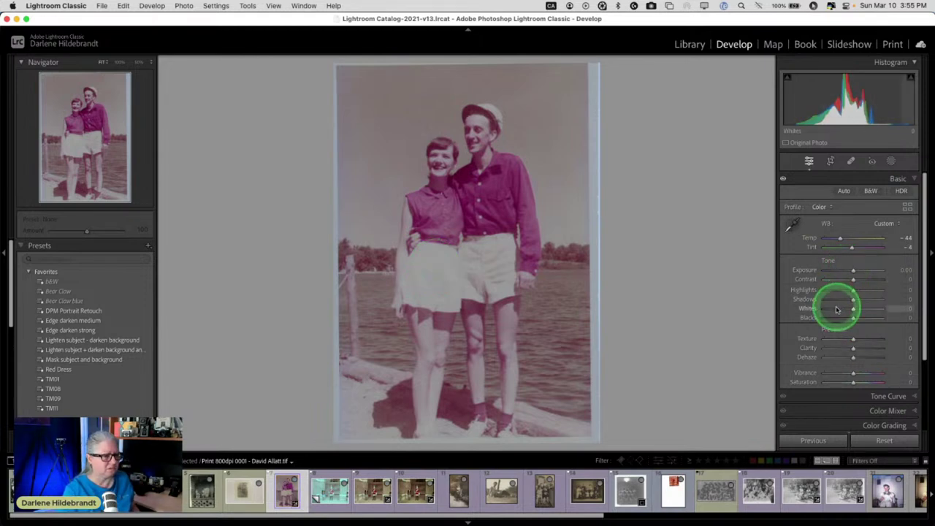
pyautogui.moveTo(851, 320)
pyautogui.mouseDown()
pyautogui.moveTo(808, 317)
pyautogui.moveTo(862, 315)
pyautogui.moveTo(845, 315)
pyautogui.mouseUp()
pyautogui.moveTo(852, 308); pyautogui.dragTo(860, 310)
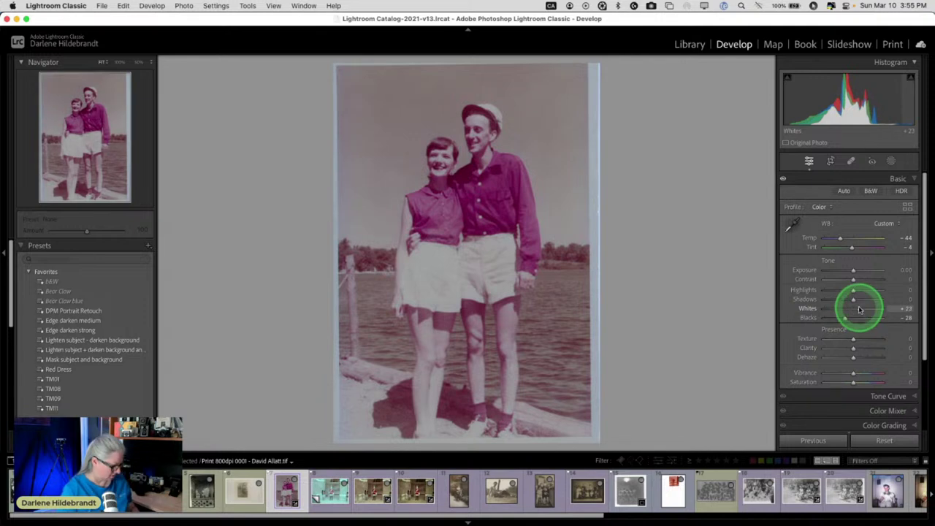
# Step: Straighten the couple photo by about 0.97 degrees and crop away the scan borders around it
pyautogui.press('r')
pyautogui.moveTo(646, 112); pyautogui.dragTo(647, 115)
pyautogui.moveTo(592, 232); pyautogui.dragTo(589, 251)
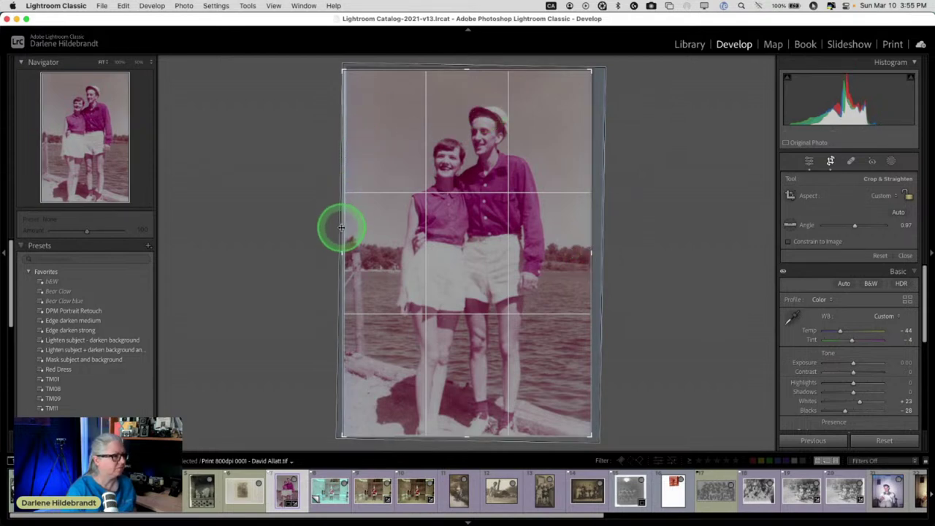
pyautogui.moveTo(337, 229); pyautogui.dragTo(342, 253)
pyautogui.moveTo(463, 432); pyautogui.dragTo(467, 438)
pyautogui.moveTo(607, 249); pyautogui.dragTo(610, 251)
pyautogui.press('Return')
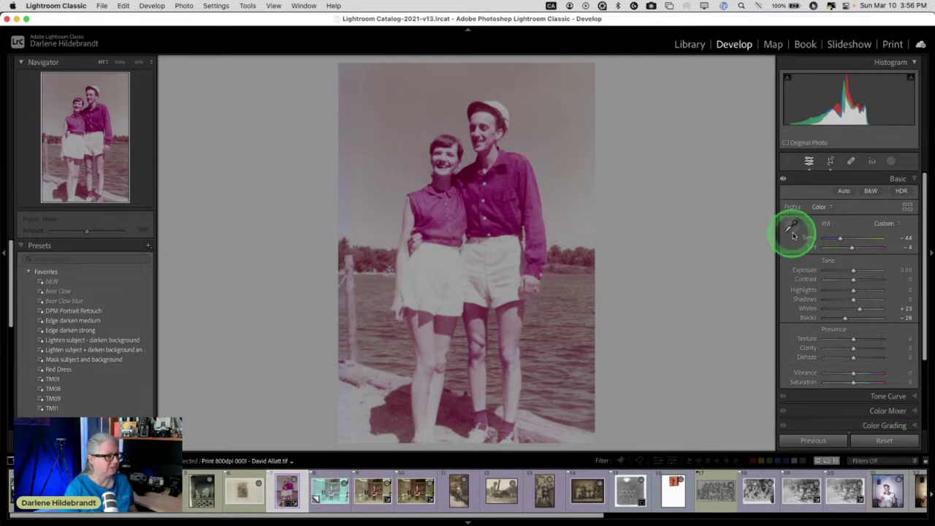
# Step: Set Blacks to -45 and cool the couple photo's white balance to a Temp of about -55
pyautogui.scroll(-3, 834, 277)
pyautogui.moveTo(846, 257); pyautogui.dragTo(840, 257)
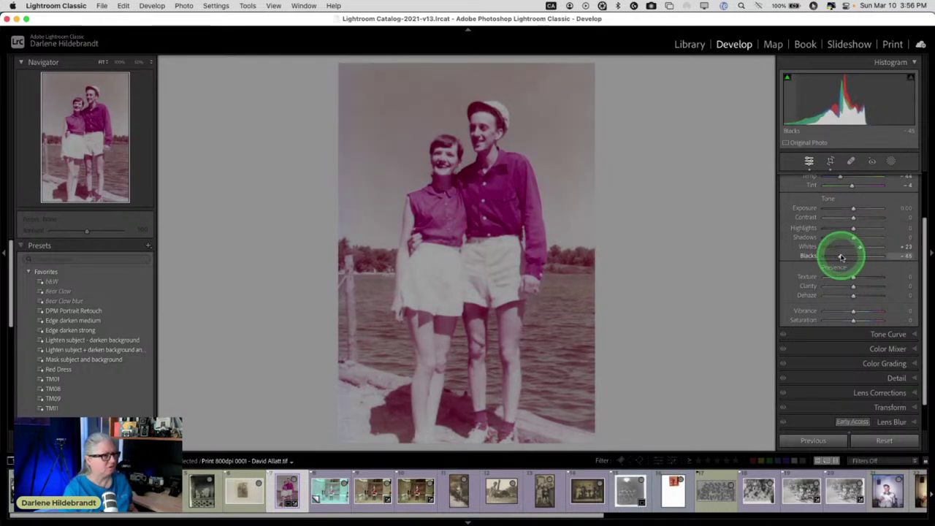
pyautogui.scroll(2, 840, 256)
pyautogui.moveTo(840, 217); pyautogui.dragTo(838, 218)
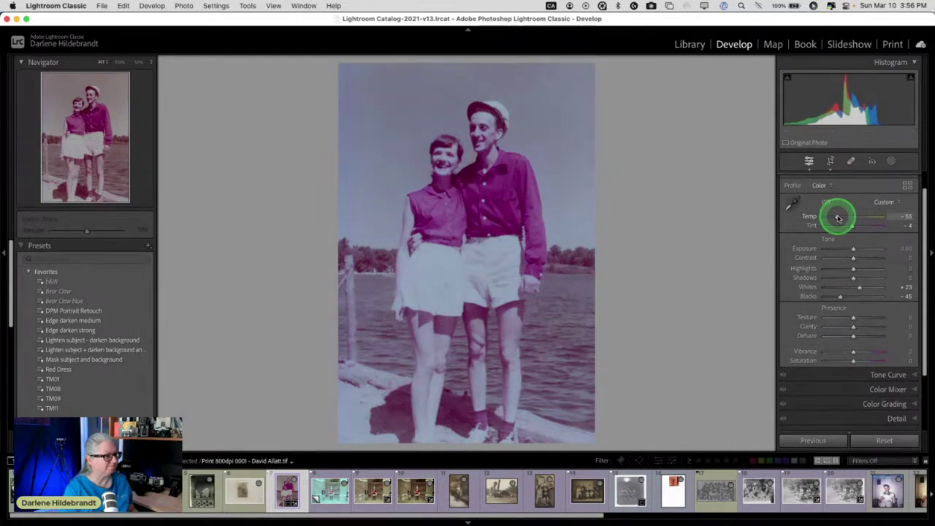
pyautogui.scroll(-3, 838, 271)
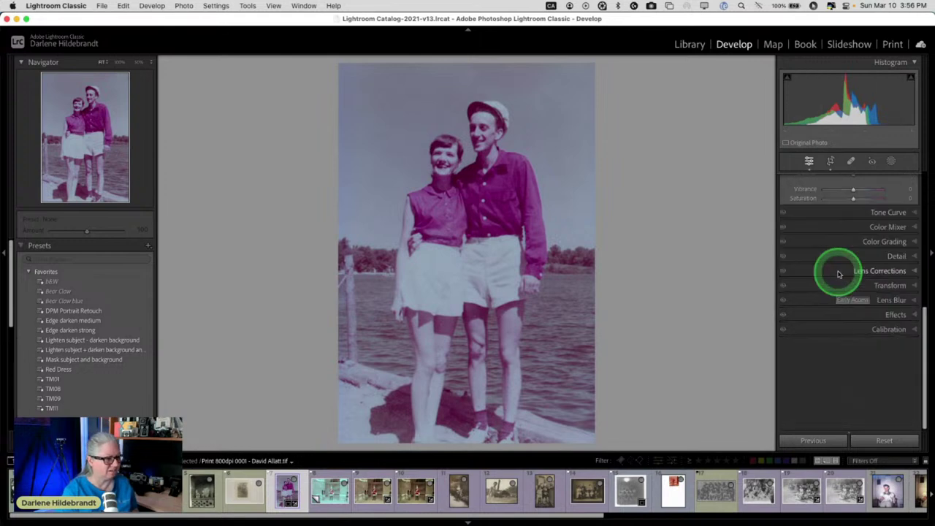
pyautogui.scroll(3, 838, 274)
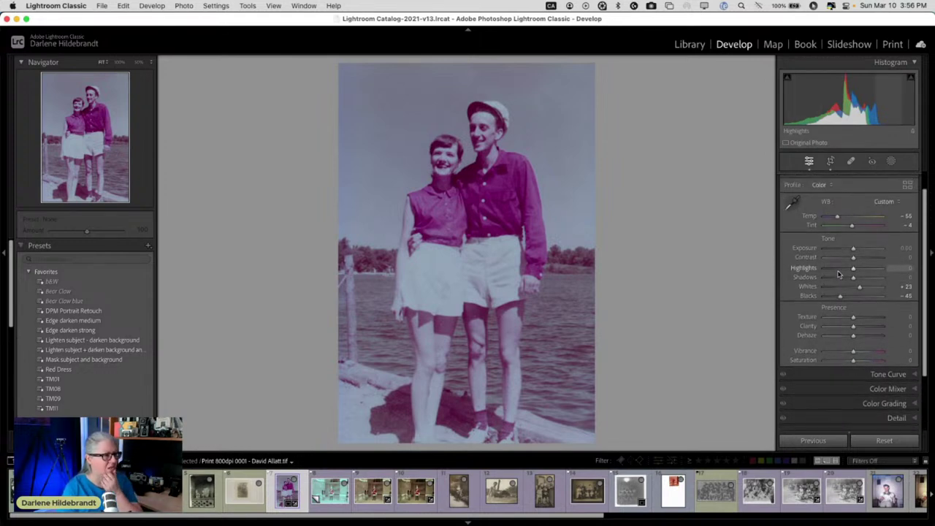
# Step: Send the adjusted couple photo to Adobe Photoshop 2024 for editing
pyautogui.rightClick(510, 170)
pyautogui.moveTo(616, 265)
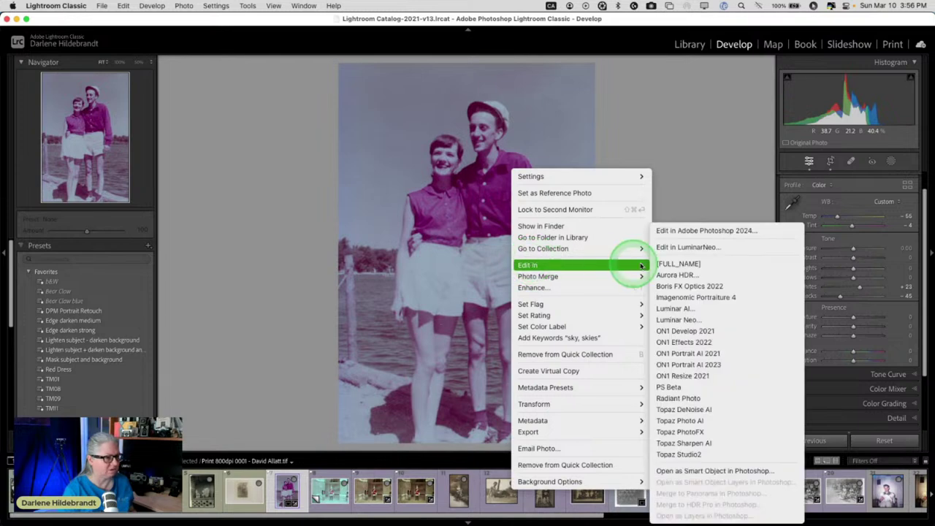
pyautogui.click(696, 231)
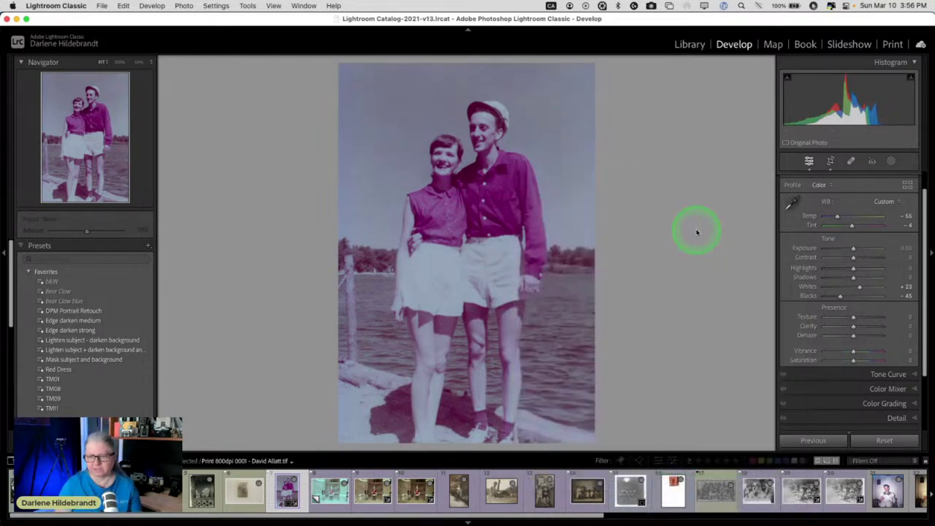
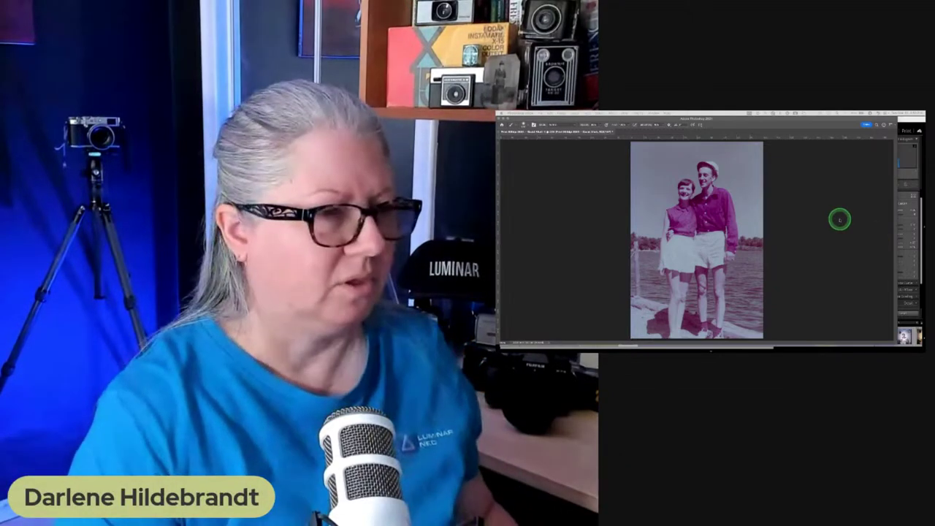
# Step: Open the Neural Filters workspace for the couple photo and enable the Colorize filter
pyautogui.press('Tab')
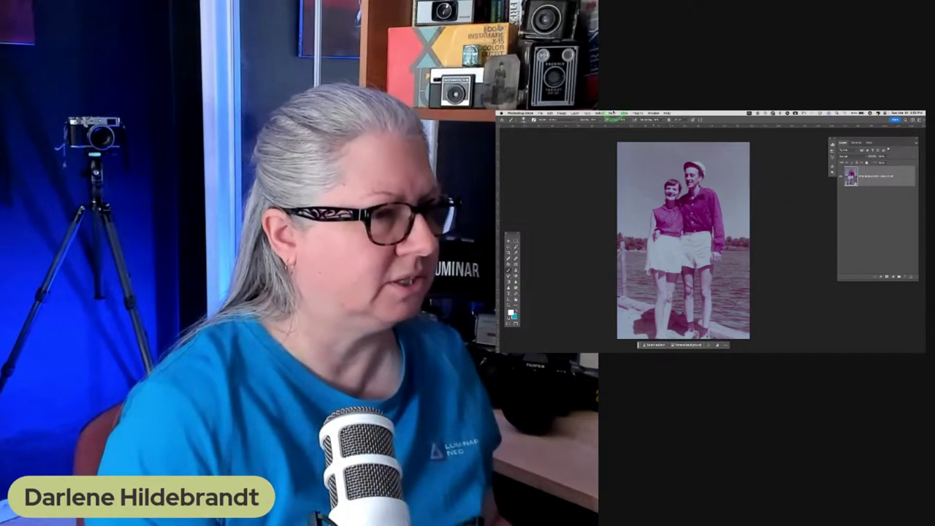
pyautogui.click(611, 113)
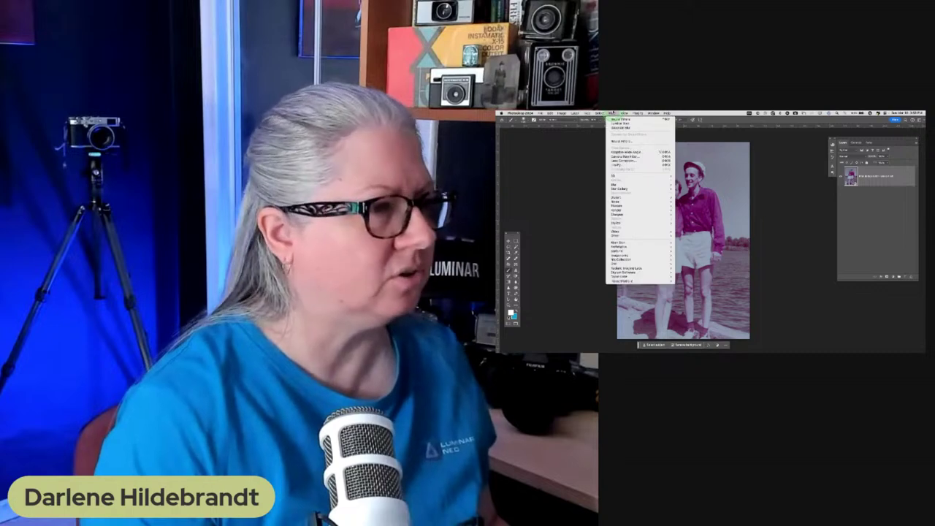
pyautogui.click(618, 141)
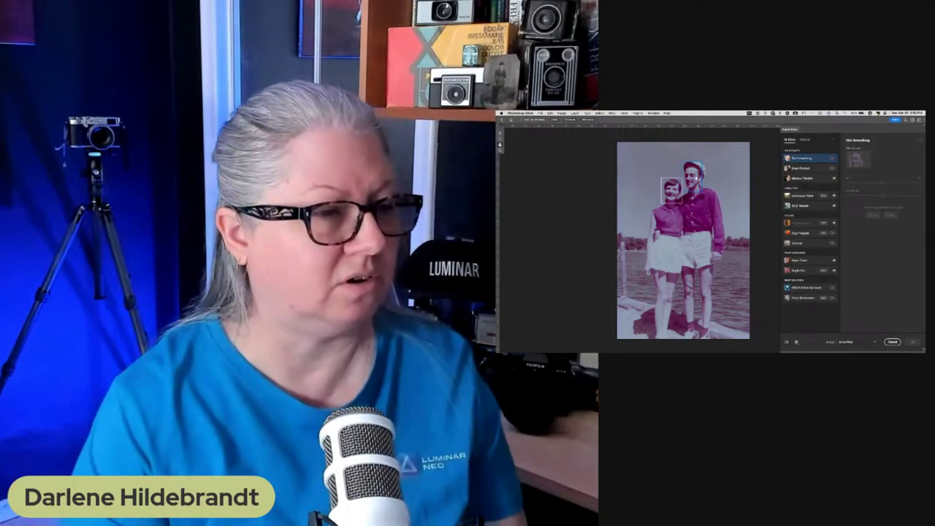
pyautogui.click(814, 243)
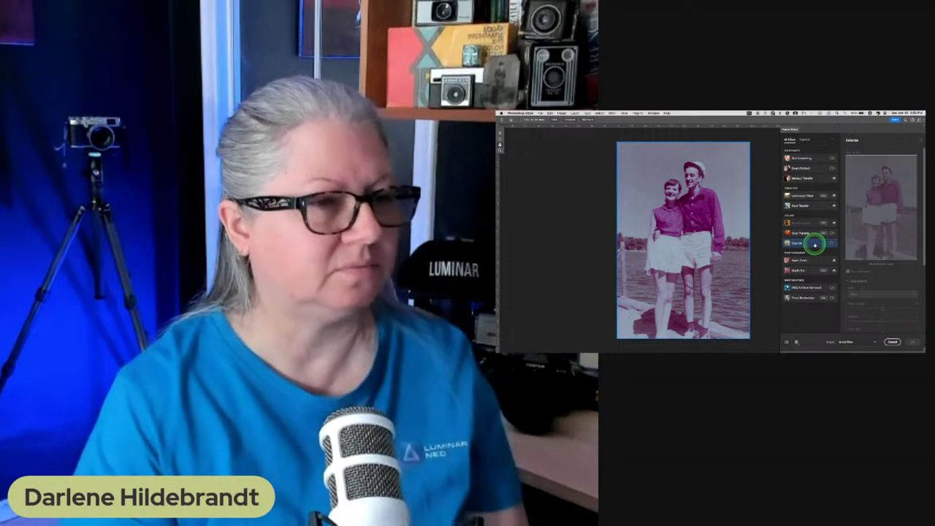
pyautogui.click(830, 243)
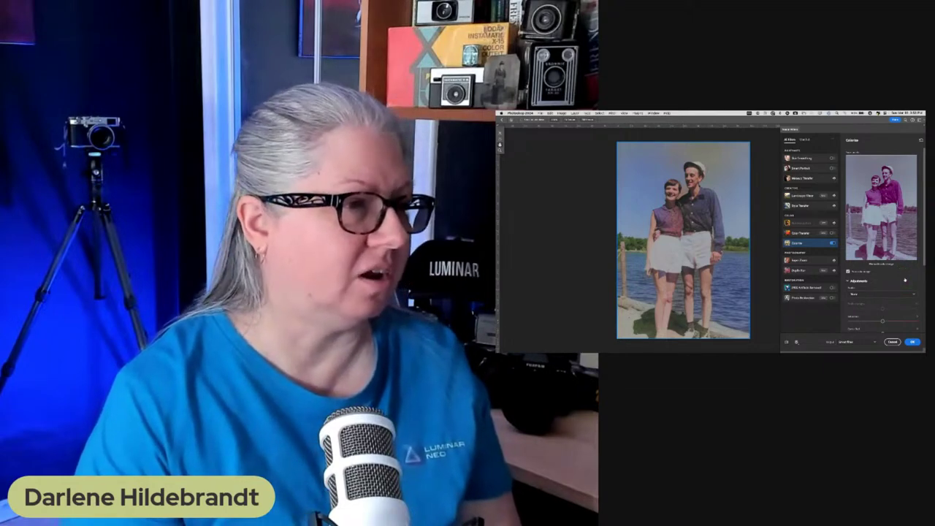
# Step: Try several Colorize profiles on the couple photo, including Retro high contrast and Retro bright
pyautogui.moveTo(866, 279); pyautogui.dragTo(882, 278)
pyautogui.click(855, 293)
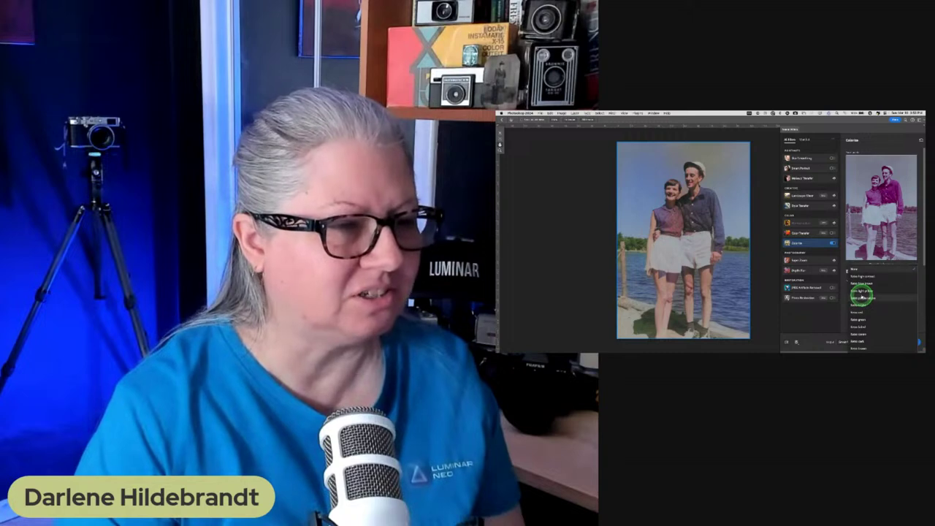
pyautogui.click(859, 284)
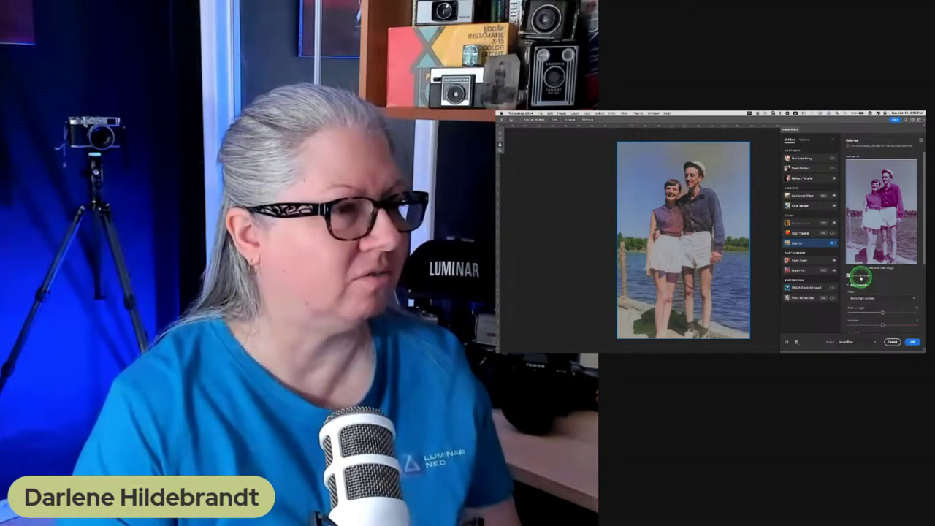
pyautogui.click(867, 277)
pyautogui.scroll(-3, 868, 277)
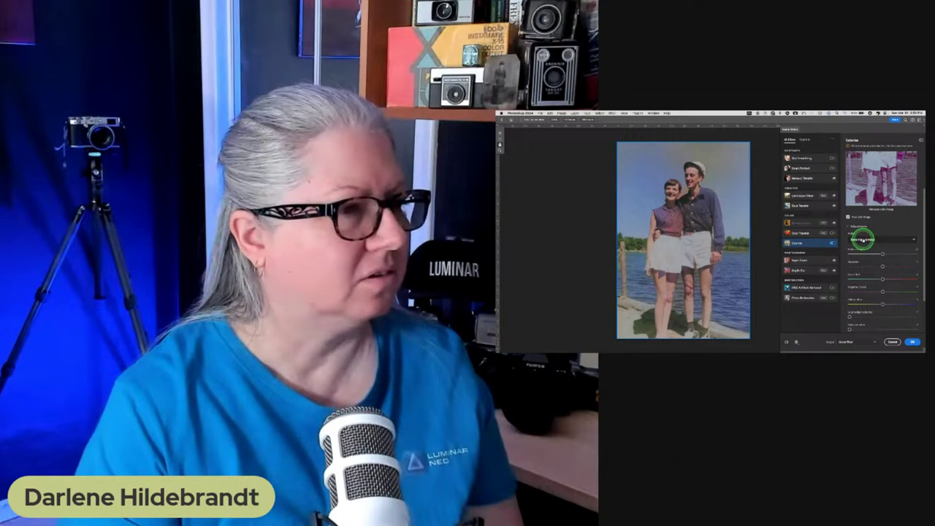
pyautogui.click(862, 239)
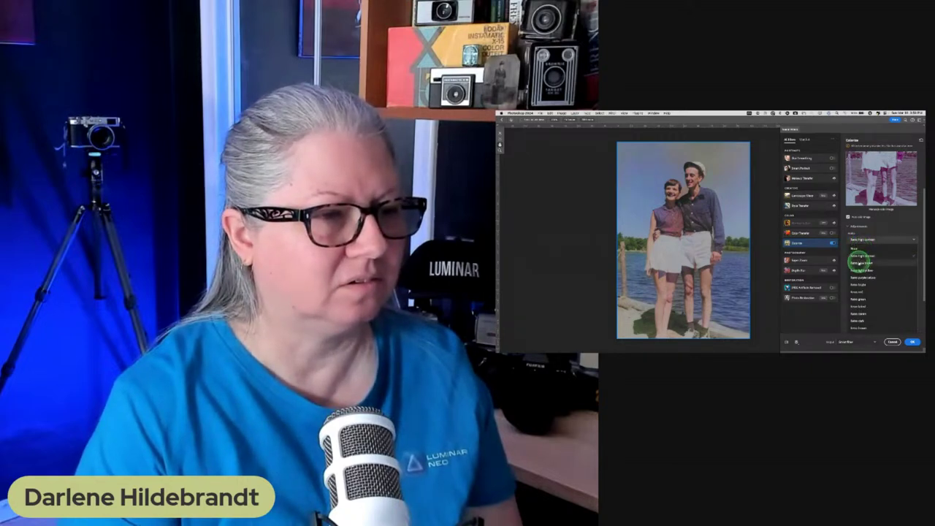
pyautogui.click(859, 277)
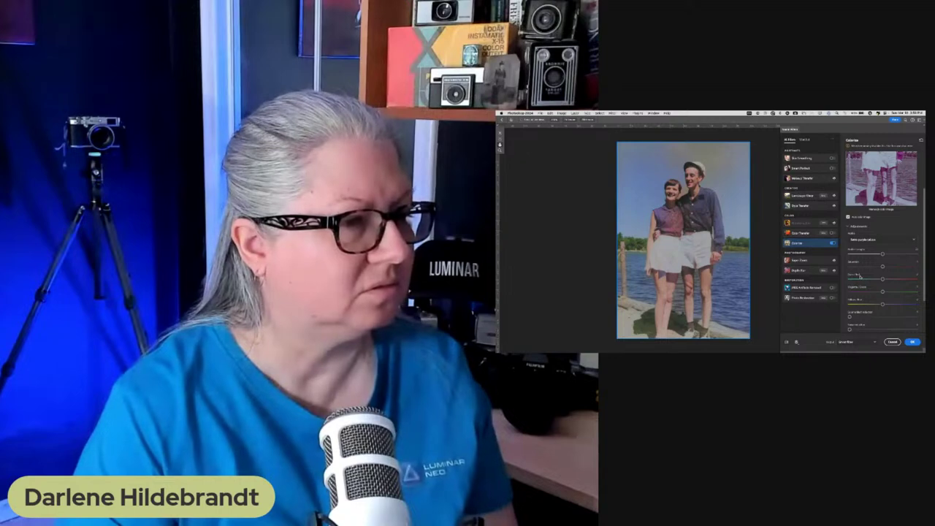
pyautogui.click(863, 239)
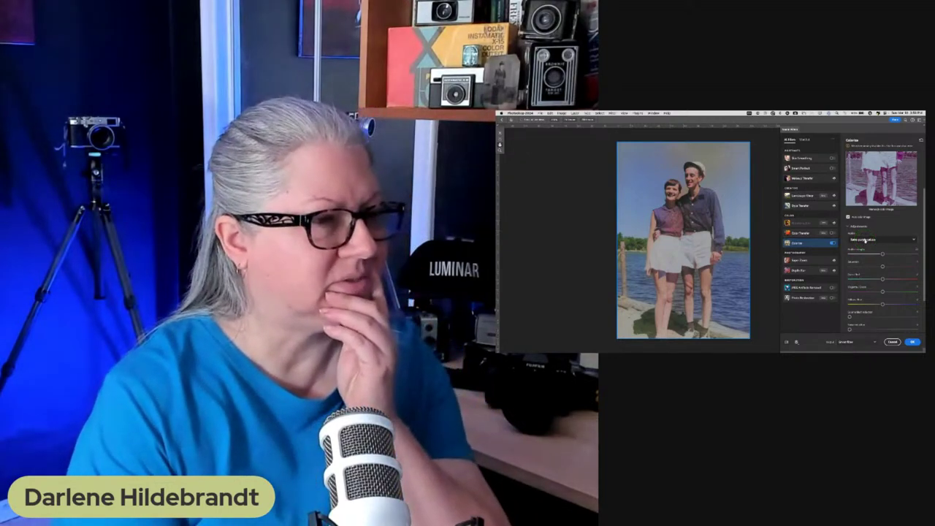
pyautogui.click(864, 240)
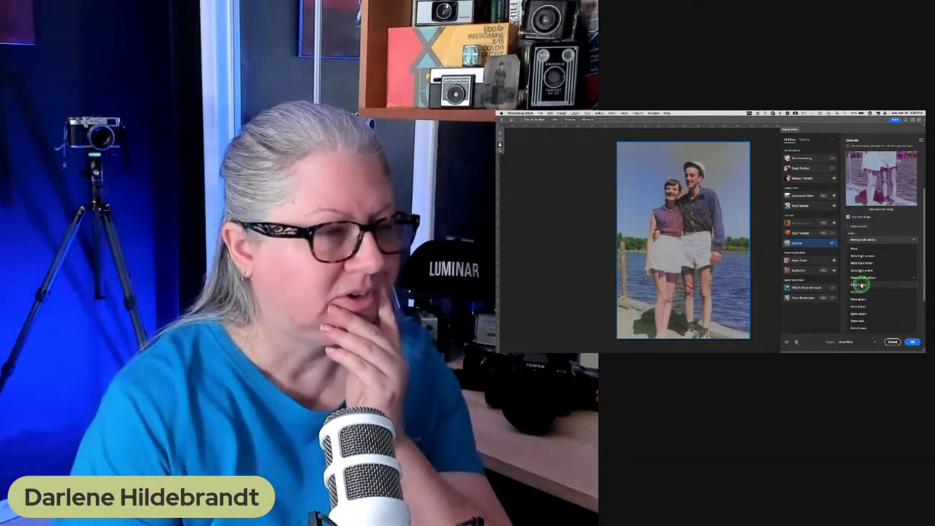
pyautogui.click(861, 283)
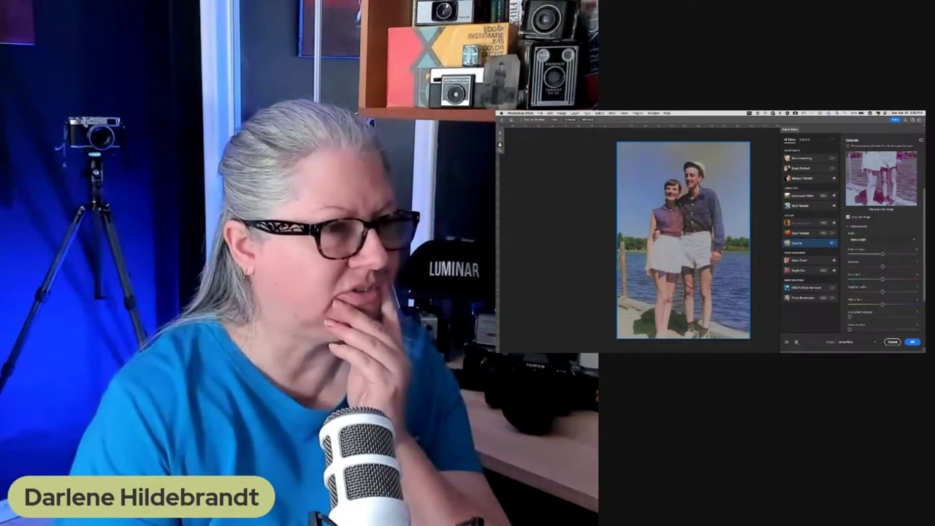
pyautogui.moveTo(858, 283); pyautogui.dragTo(882, 281)
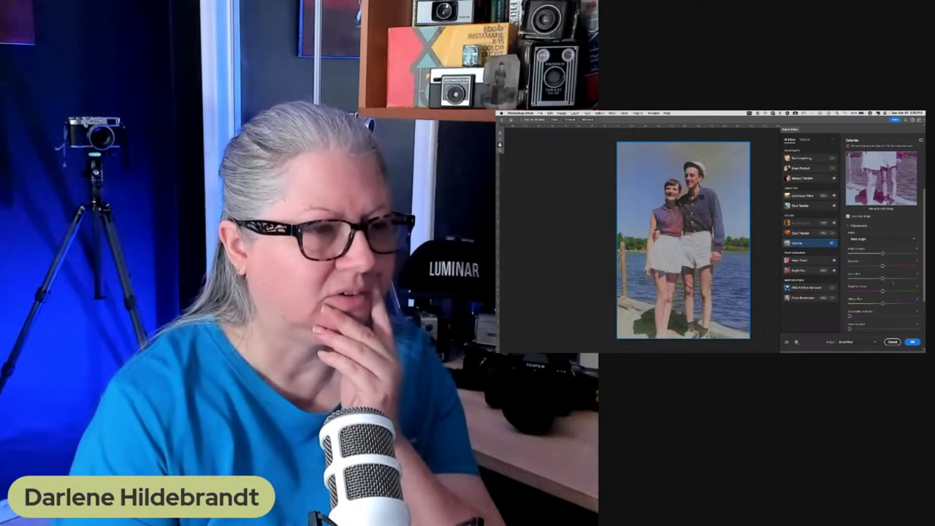
# Step: Try another retro Colorize profile with Auto color image turned off, and test the Saturation adjustment
pyautogui.click(848, 216)
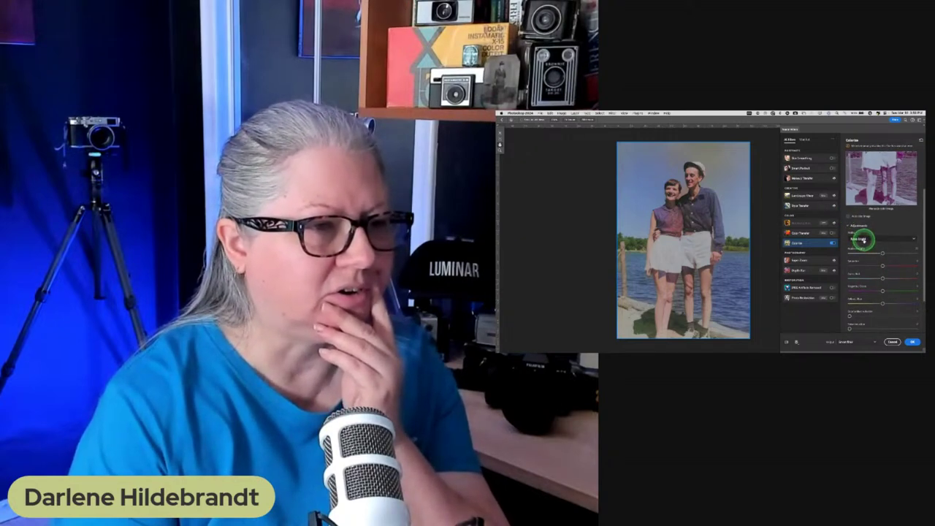
pyautogui.click(860, 239)
pyautogui.click(862, 276)
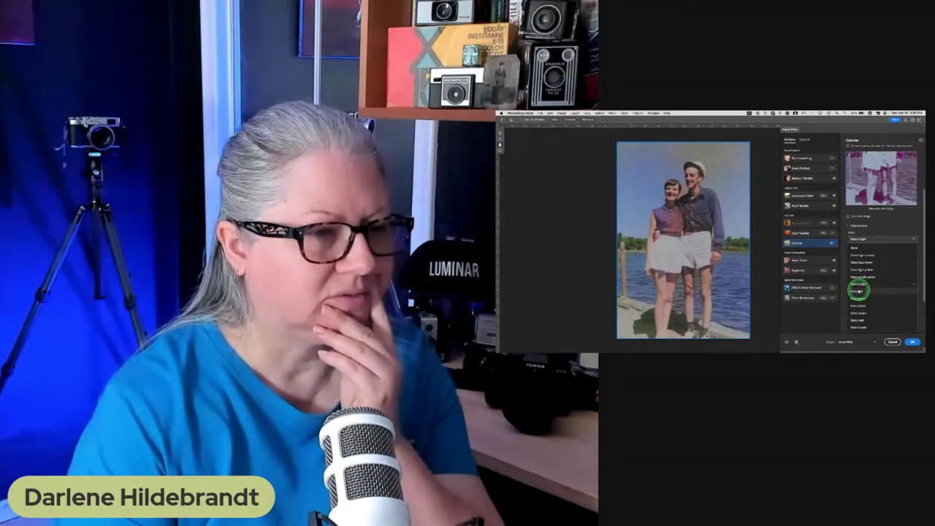
pyautogui.click(859, 313)
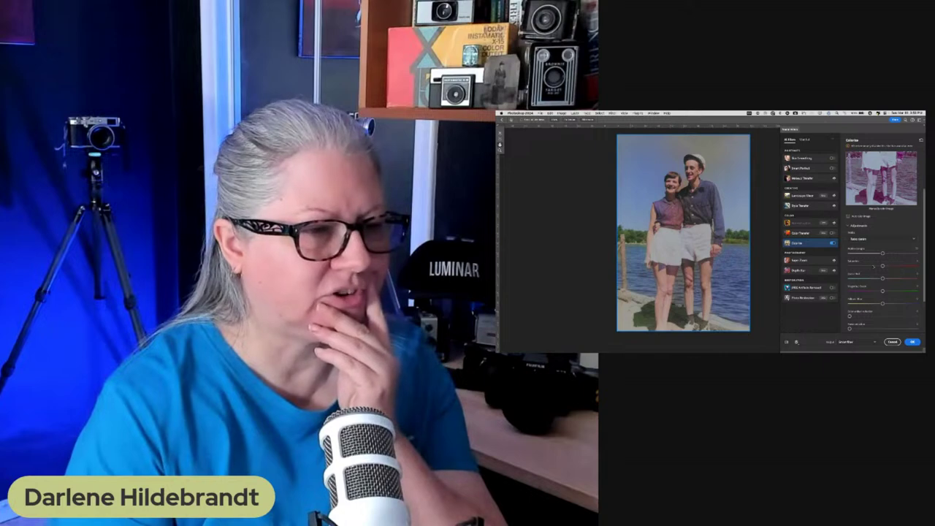
pyautogui.scroll(-2, 873, 266)
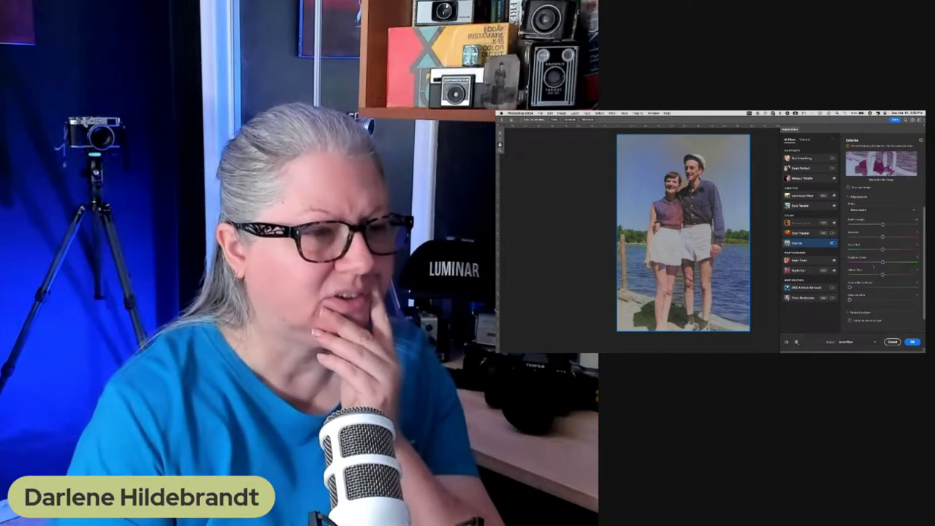
pyautogui.click(847, 271)
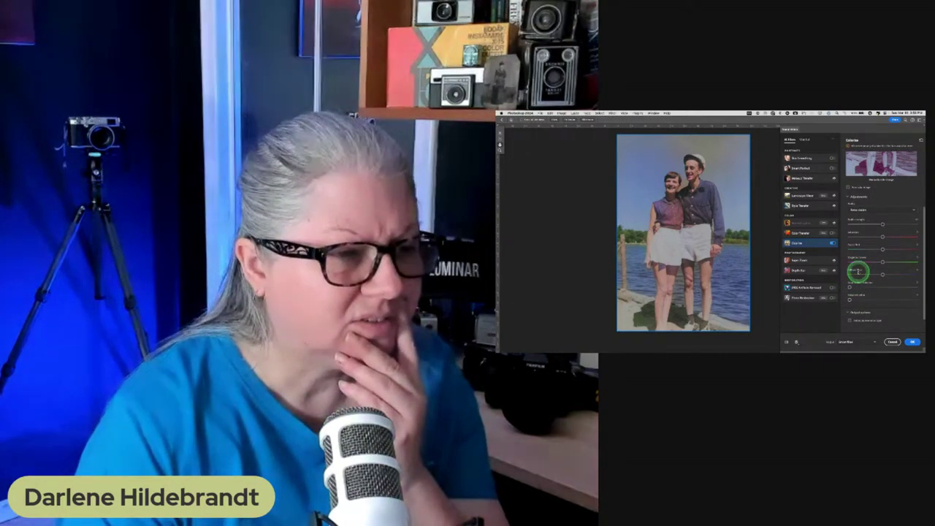
pyautogui.scroll(2, 858, 272)
pyautogui.click(880, 268)
pyautogui.moveTo(882, 259)
pyautogui.mouseDown()
pyautogui.moveTo(914, 258)
pyautogui.moveTo(855, 258)
pyautogui.moveTo(901, 260)
pyautogui.moveTo(885, 258)
pyautogui.mouseUp()
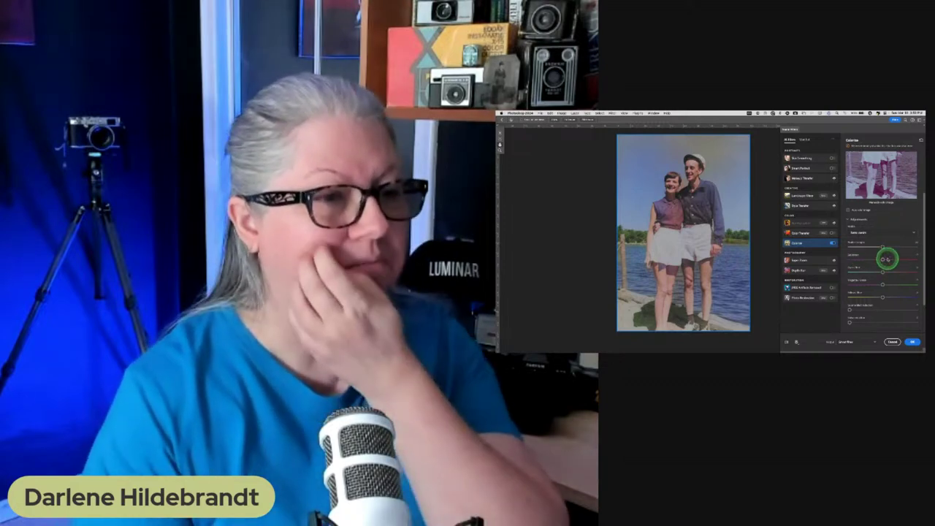
# Step: Reset the Colorize settings to their defaults and switch the filter off and on again
pyautogui.scroll(3, 885, 258)
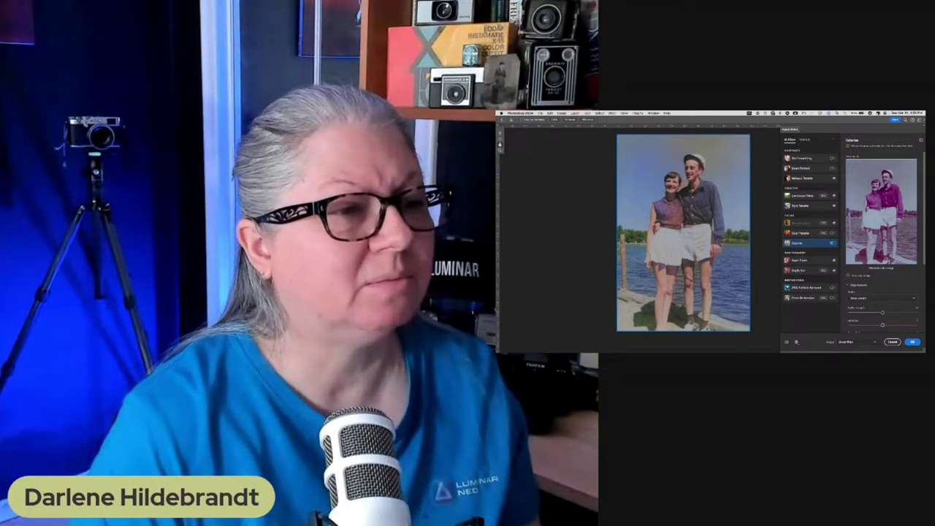
pyautogui.click(897, 168)
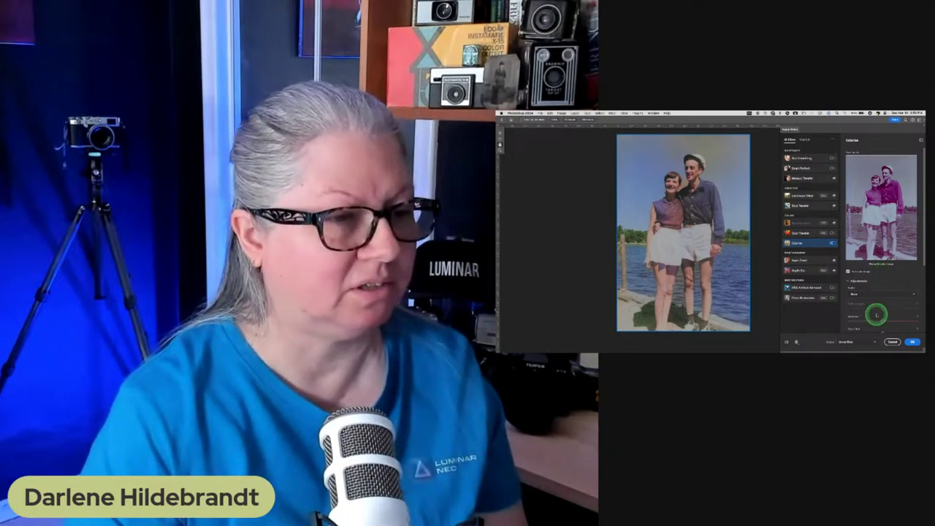
pyautogui.scroll(-5, 874, 281)
pyautogui.scroll(5, 872, 279)
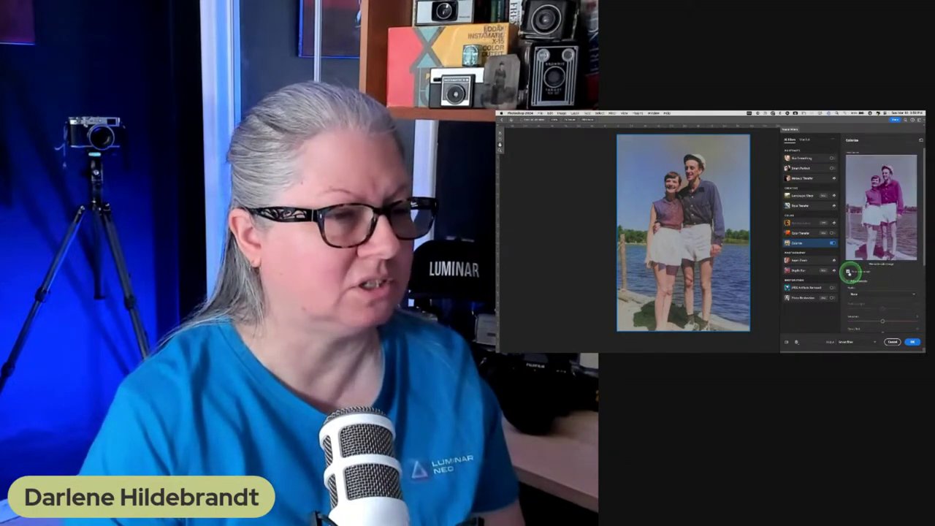
pyautogui.click(832, 243)
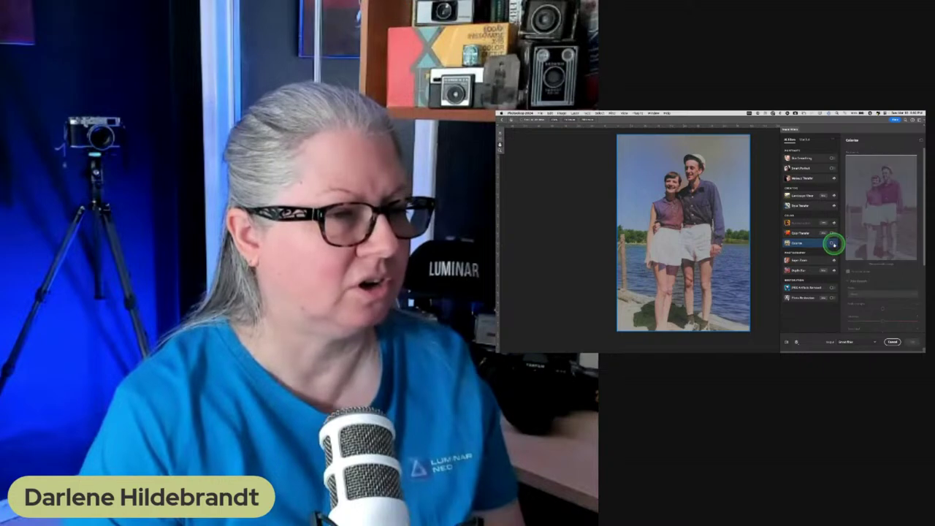
pyautogui.click(831, 243)
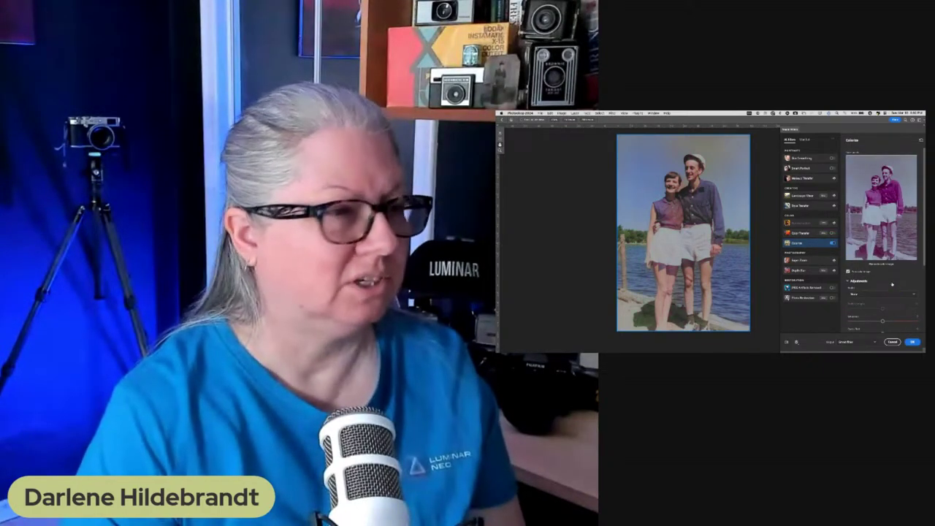
# Step: Set the Colorize profile to Retro faded and enable the Photo Restoration filter on the couple photo
pyautogui.click(876, 293)
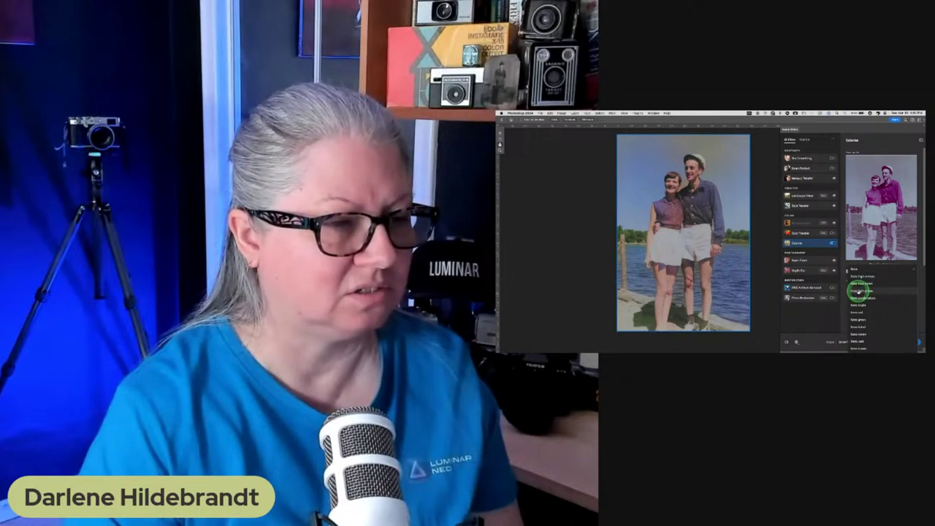
pyautogui.click(857, 326)
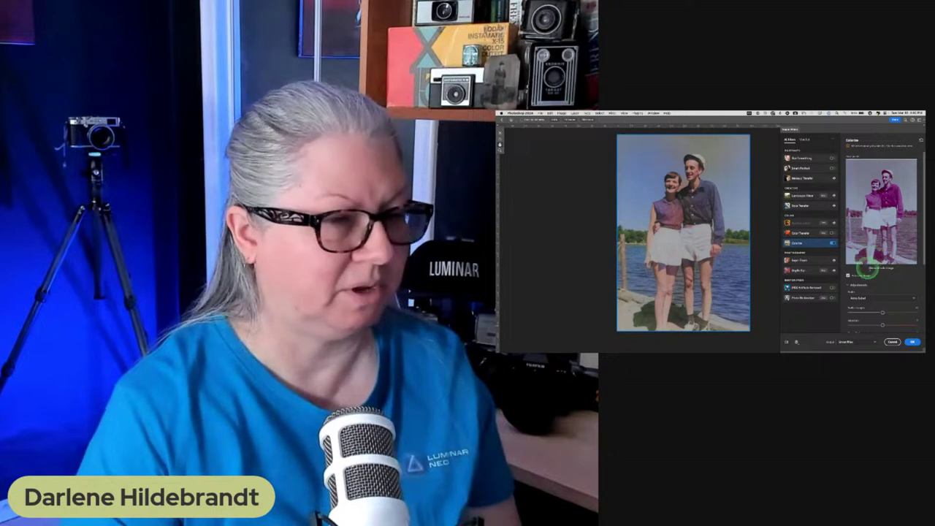
pyautogui.click(804, 298)
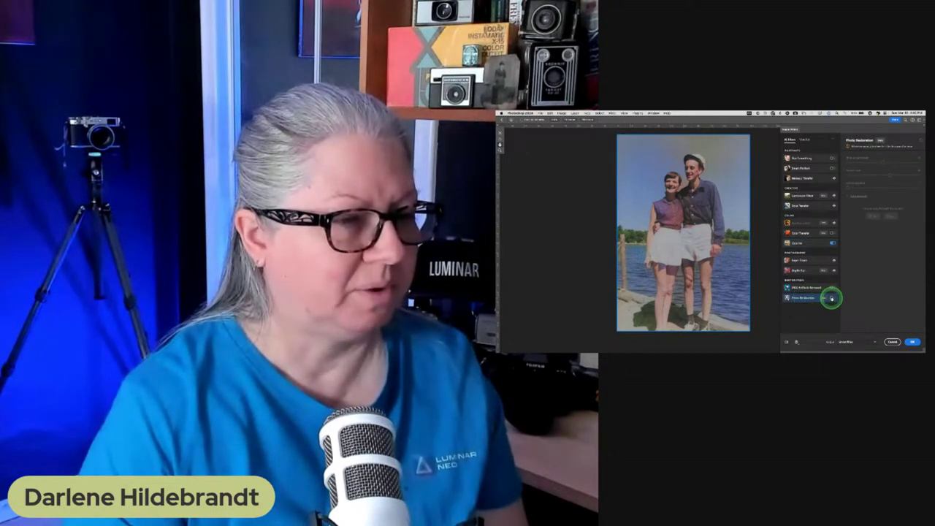
pyautogui.click(831, 298)
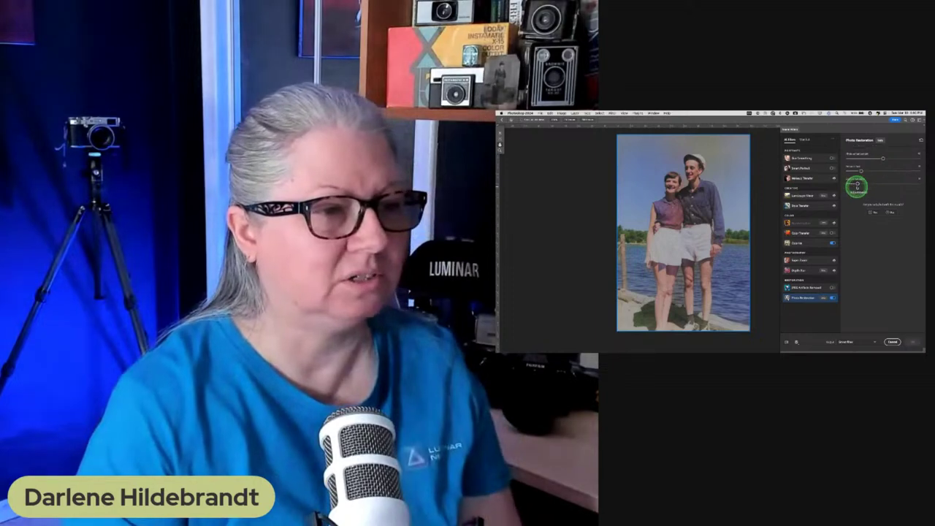
# Step: Expand the Photo Restoration adjustments and raise Noise reduction, Color noise reduction and Scratch reduction slightly, checking the couple up close
pyautogui.click(847, 196)
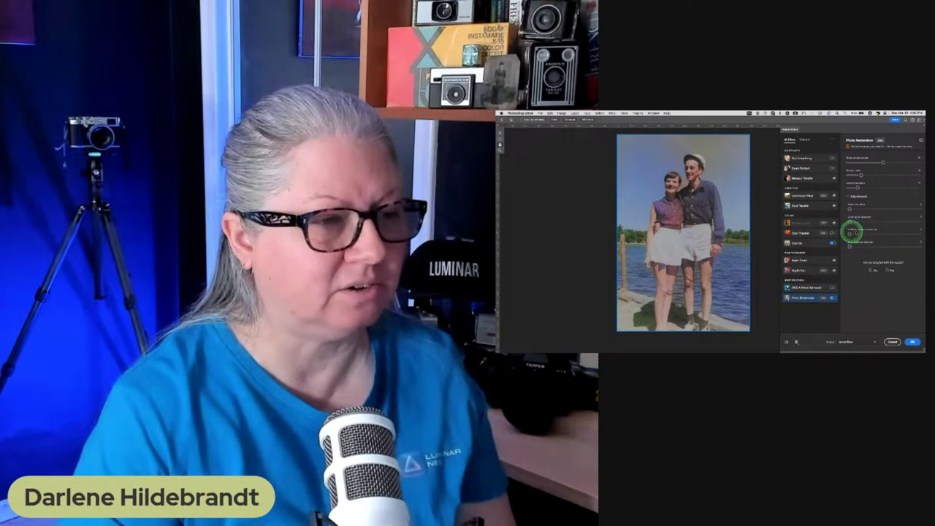
pyautogui.scroll(3, 697, 233)
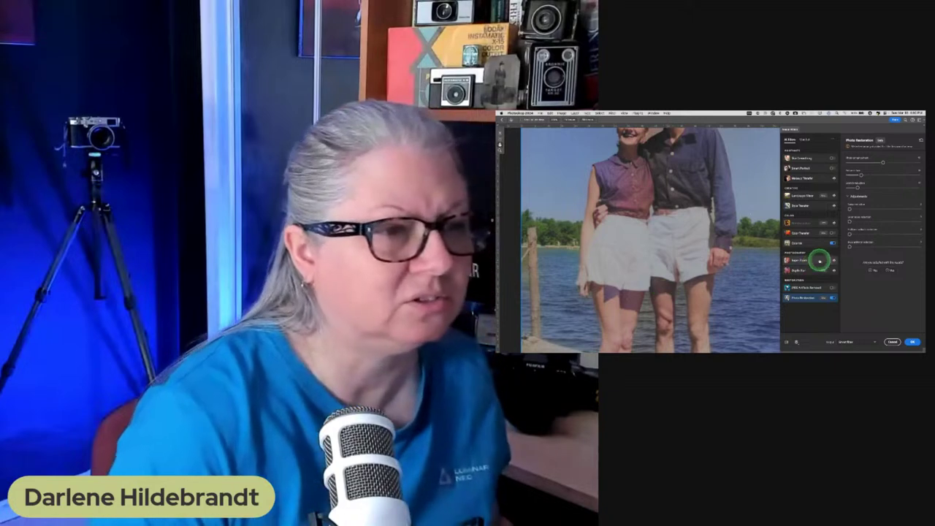
pyautogui.click(856, 219)
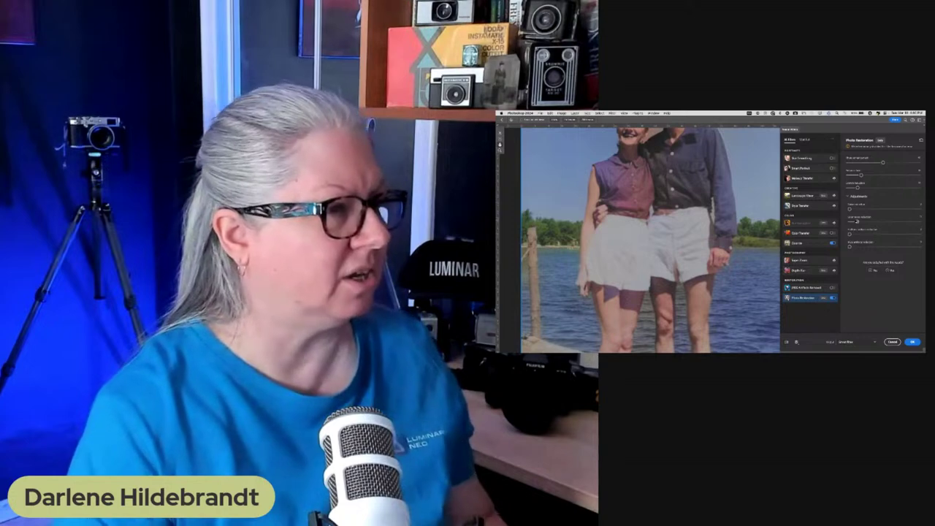
pyautogui.click(738, 210)
pyautogui.scroll(5, 736, 207)
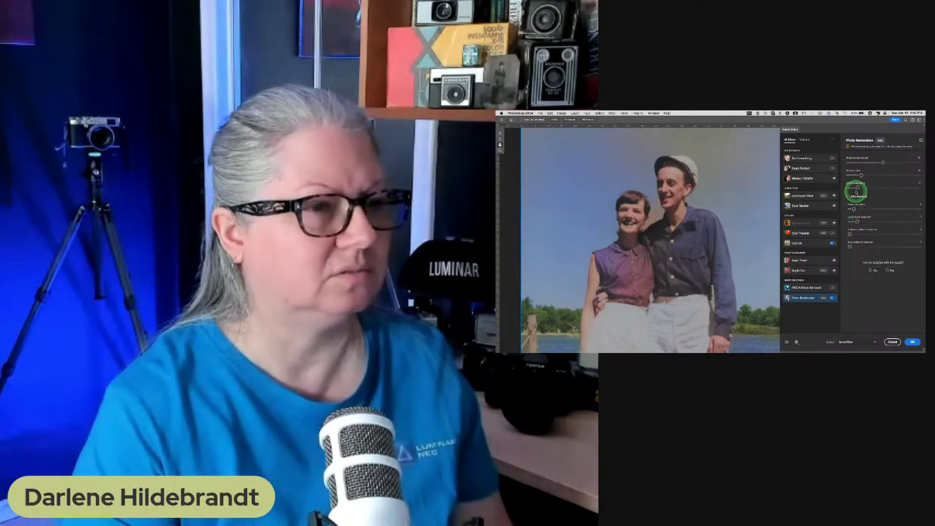
pyautogui.moveTo(855, 188); pyautogui.dragTo(869, 187)
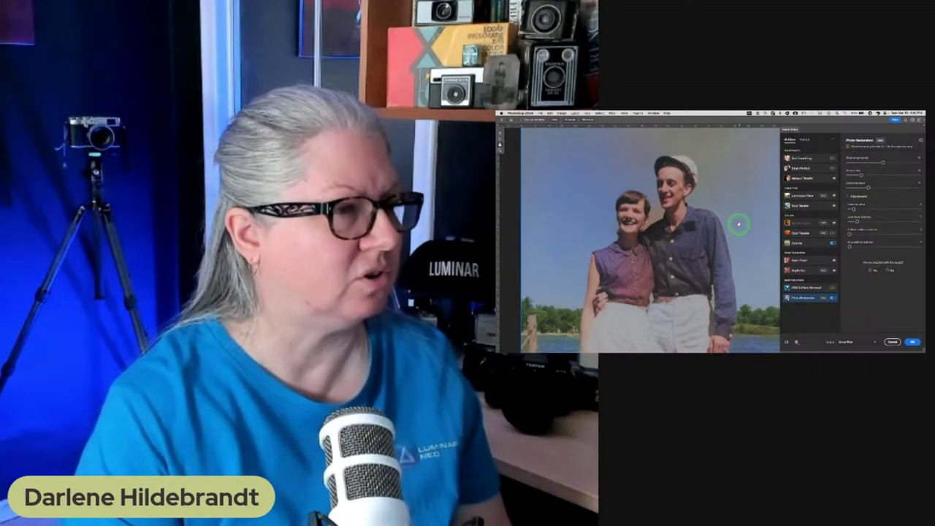
pyautogui.scroll(-5, 737, 224)
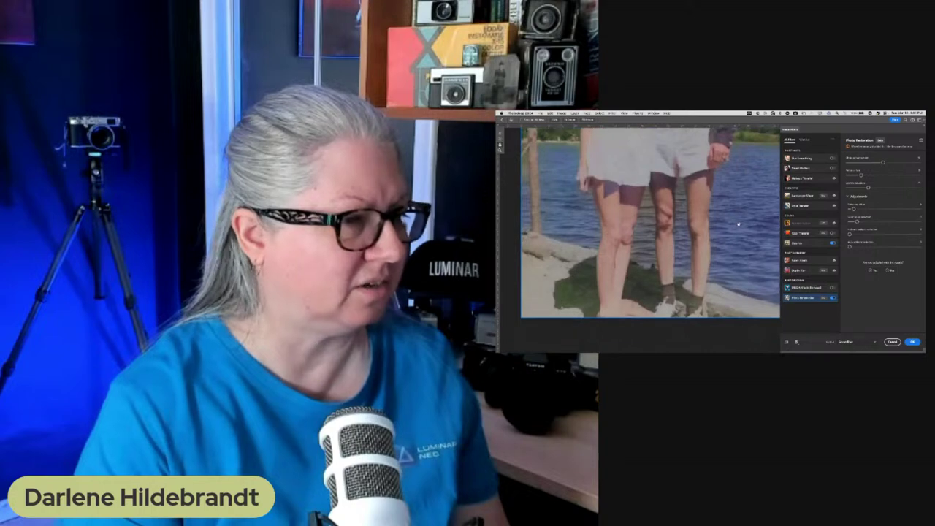
# Step: Set the neural filters' output to a new masked layer and apply the colorization and restoration to the couple photo
pyautogui.scroll(6, 738, 225)
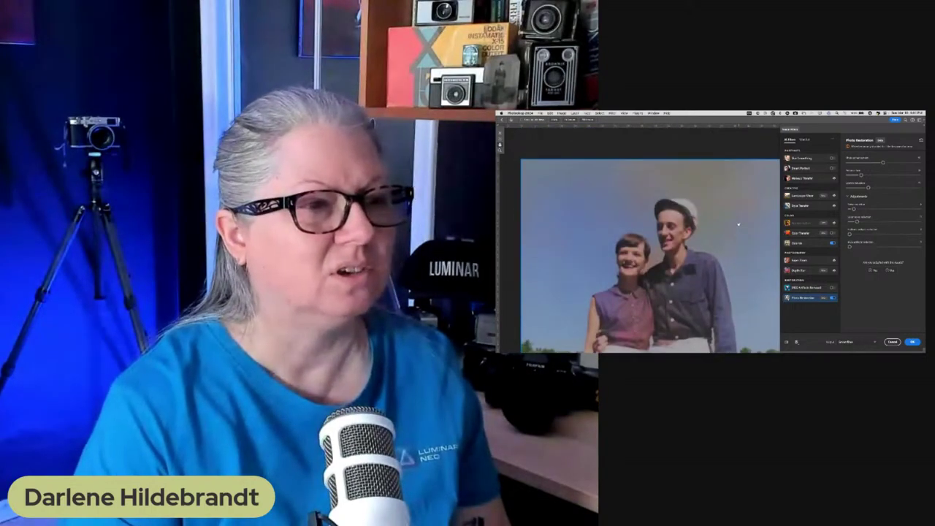
pyautogui.hscroll(2, 742, 224)
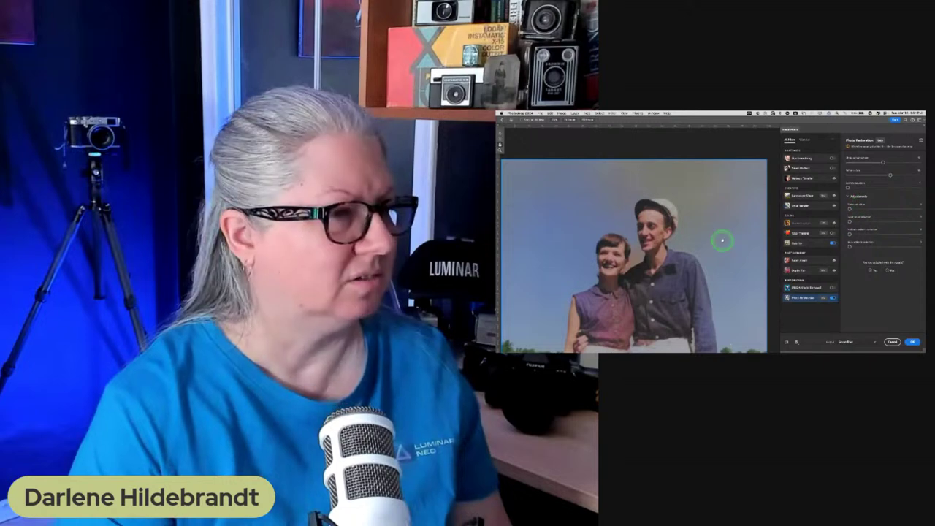
pyautogui.click(855, 341)
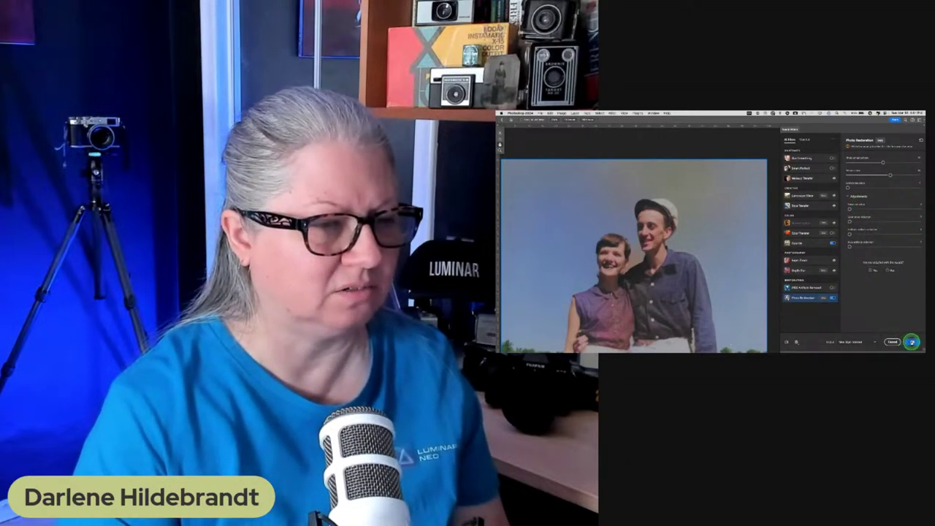
pyautogui.click(910, 341)
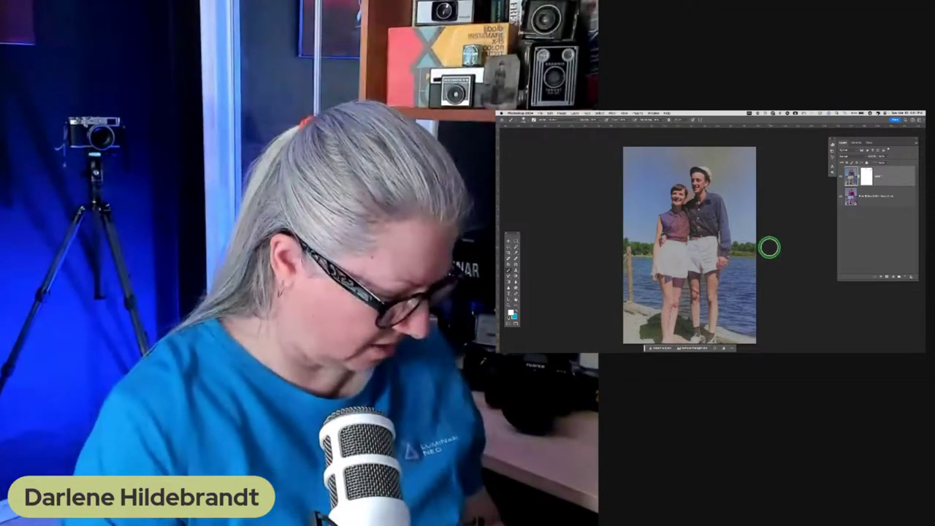
# Step: Activate the Crop tool and move the contextual task bar away from the photo's lower edge into the empty canvas area
pyautogui.scroll(-1, 769, 248)
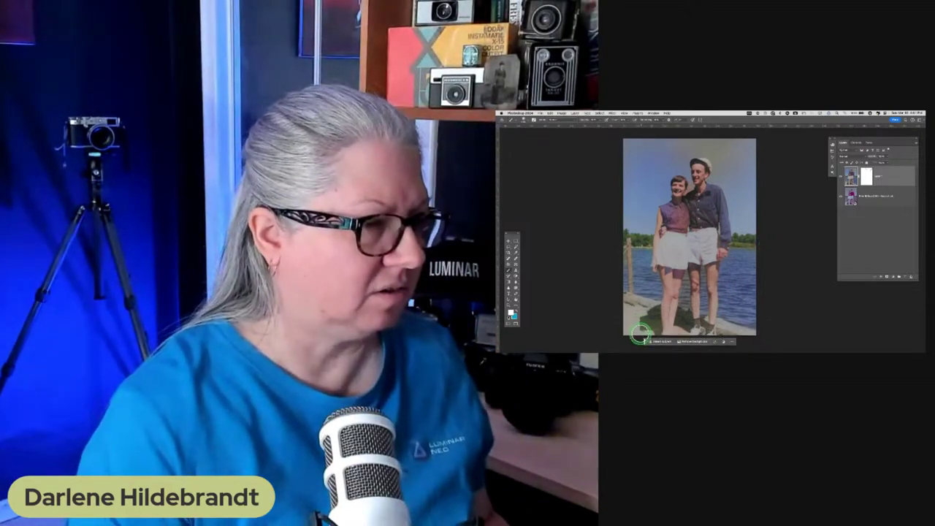
pyautogui.moveTo(644, 343); pyautogui.dragTo(519, 147)
pyautogui.hotkey('ctrl', 't')
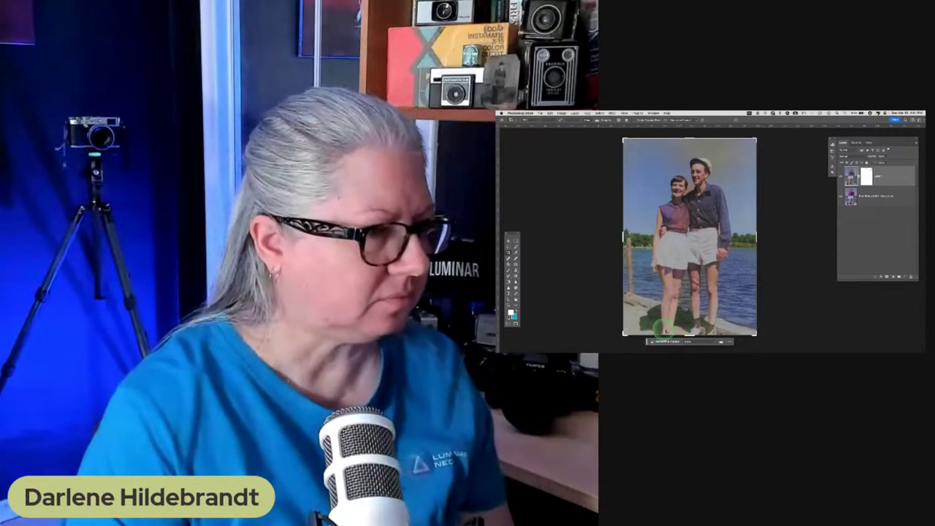
pyautogui.click(729, 342)
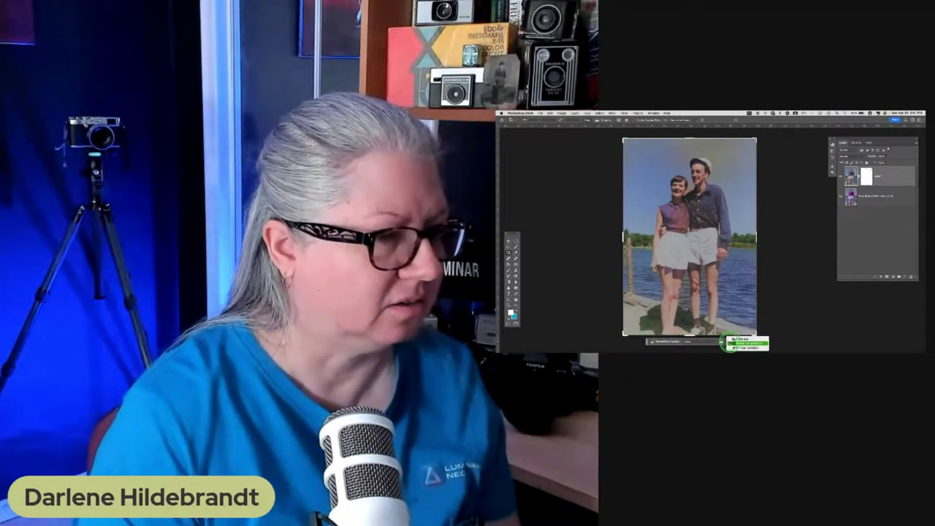
pyautogui.click(648, 342)
pyautogui.moveTo(648, 342); pyautogui.dragTo(515, 143)
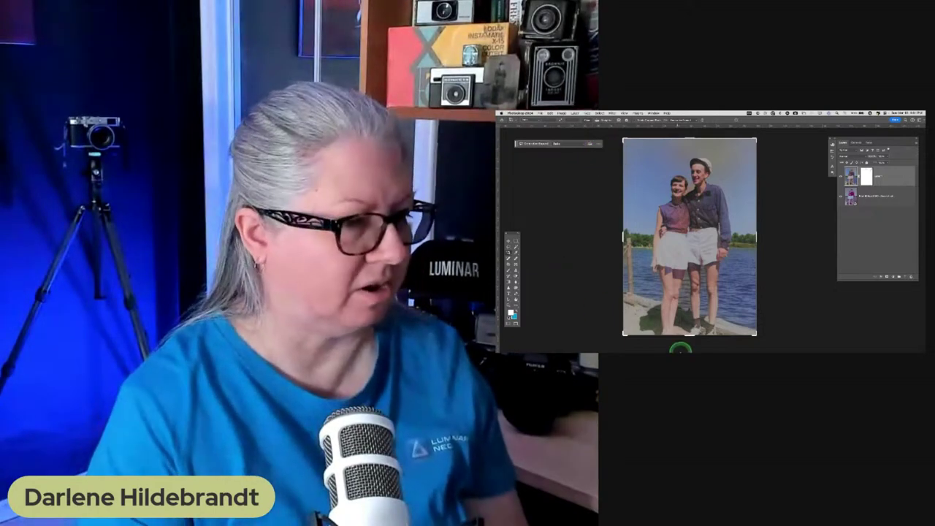
# Step: Extend the crop frame below the couple's feet to add a blank strip along the photo's lower edge
pyautogui.moveTo(689, 335); pyautogui.dragTo(689, 341)
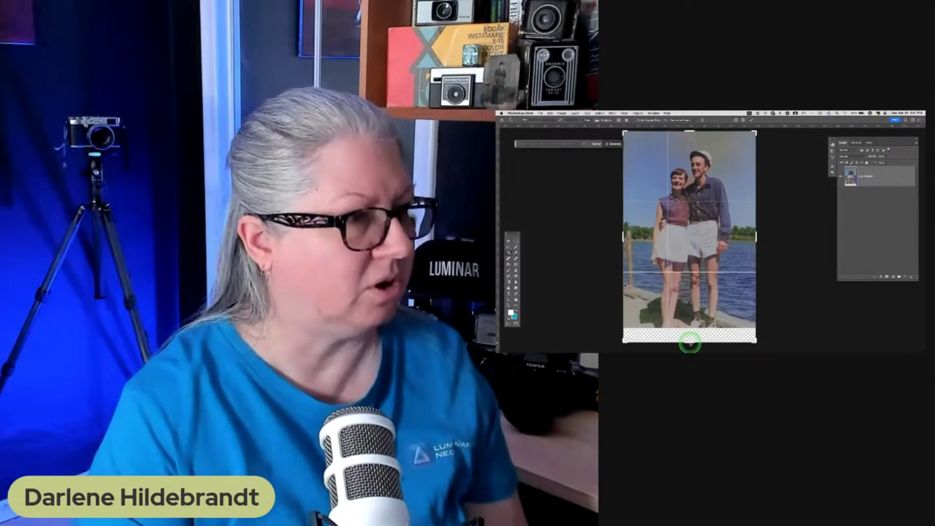